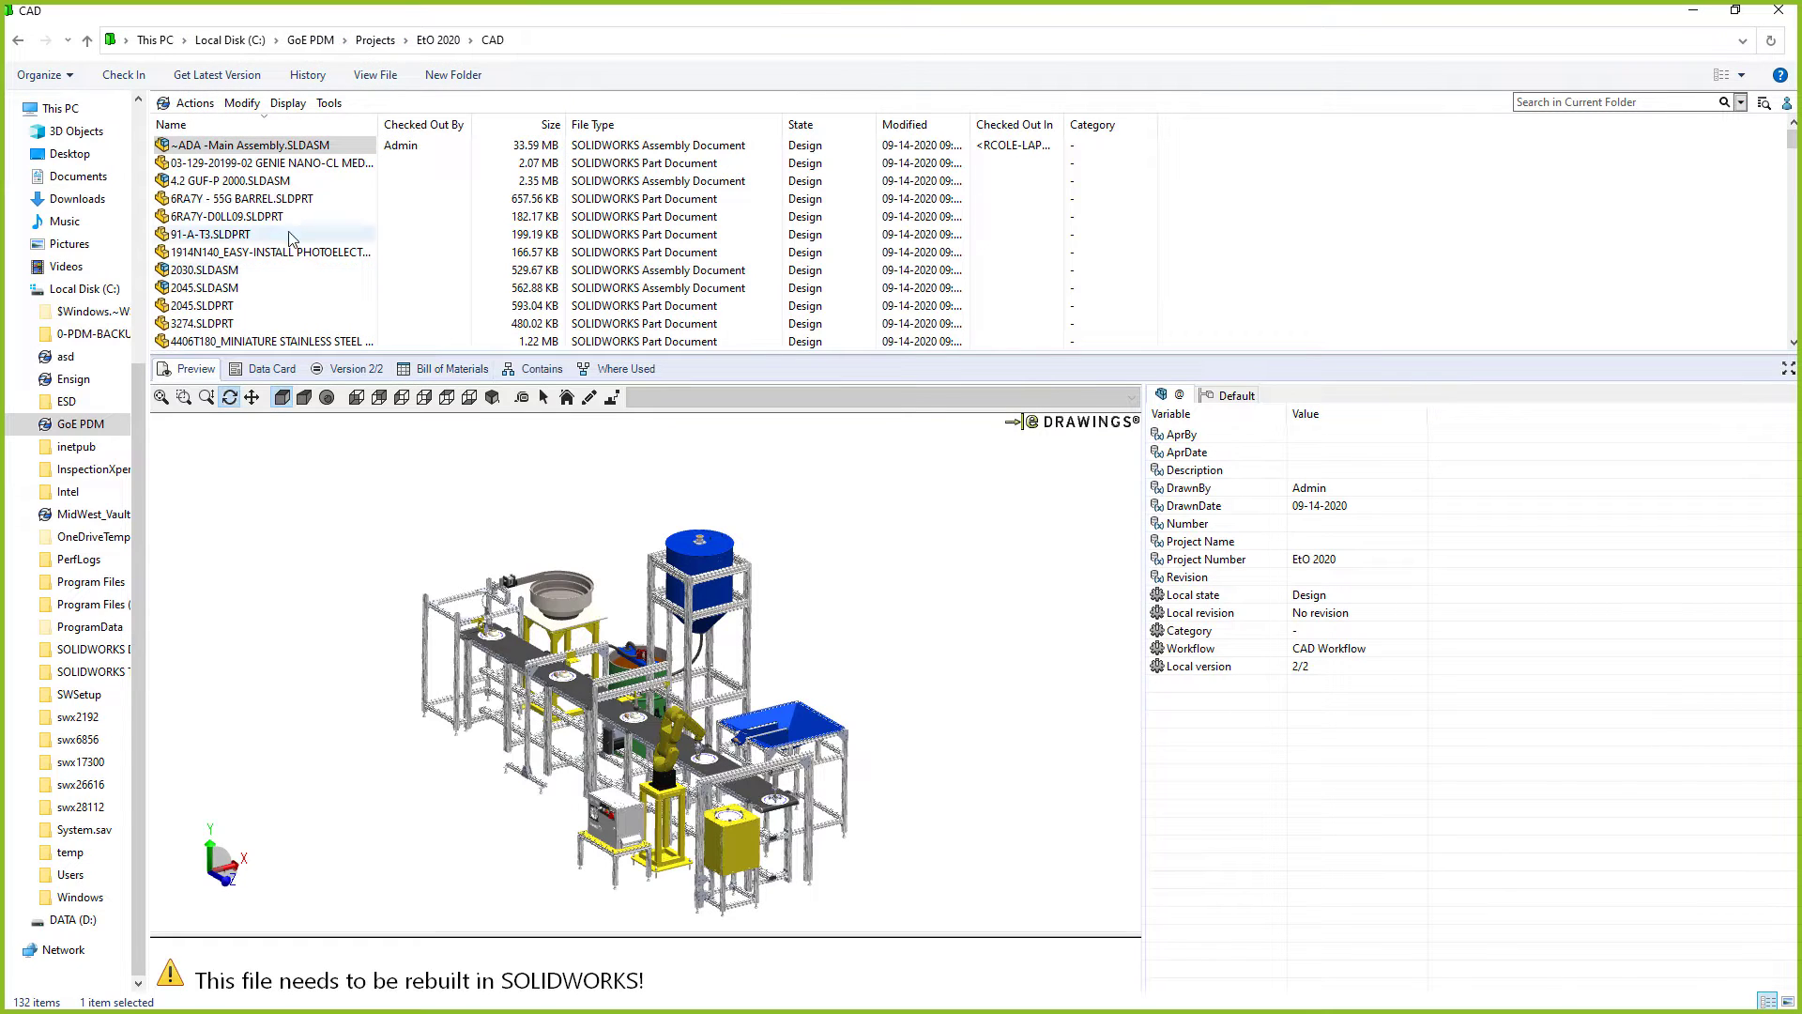
- Open ~ADA -Main Assembly.SLDASM from the vault, declining the rebuild prompt
click(270, 146)
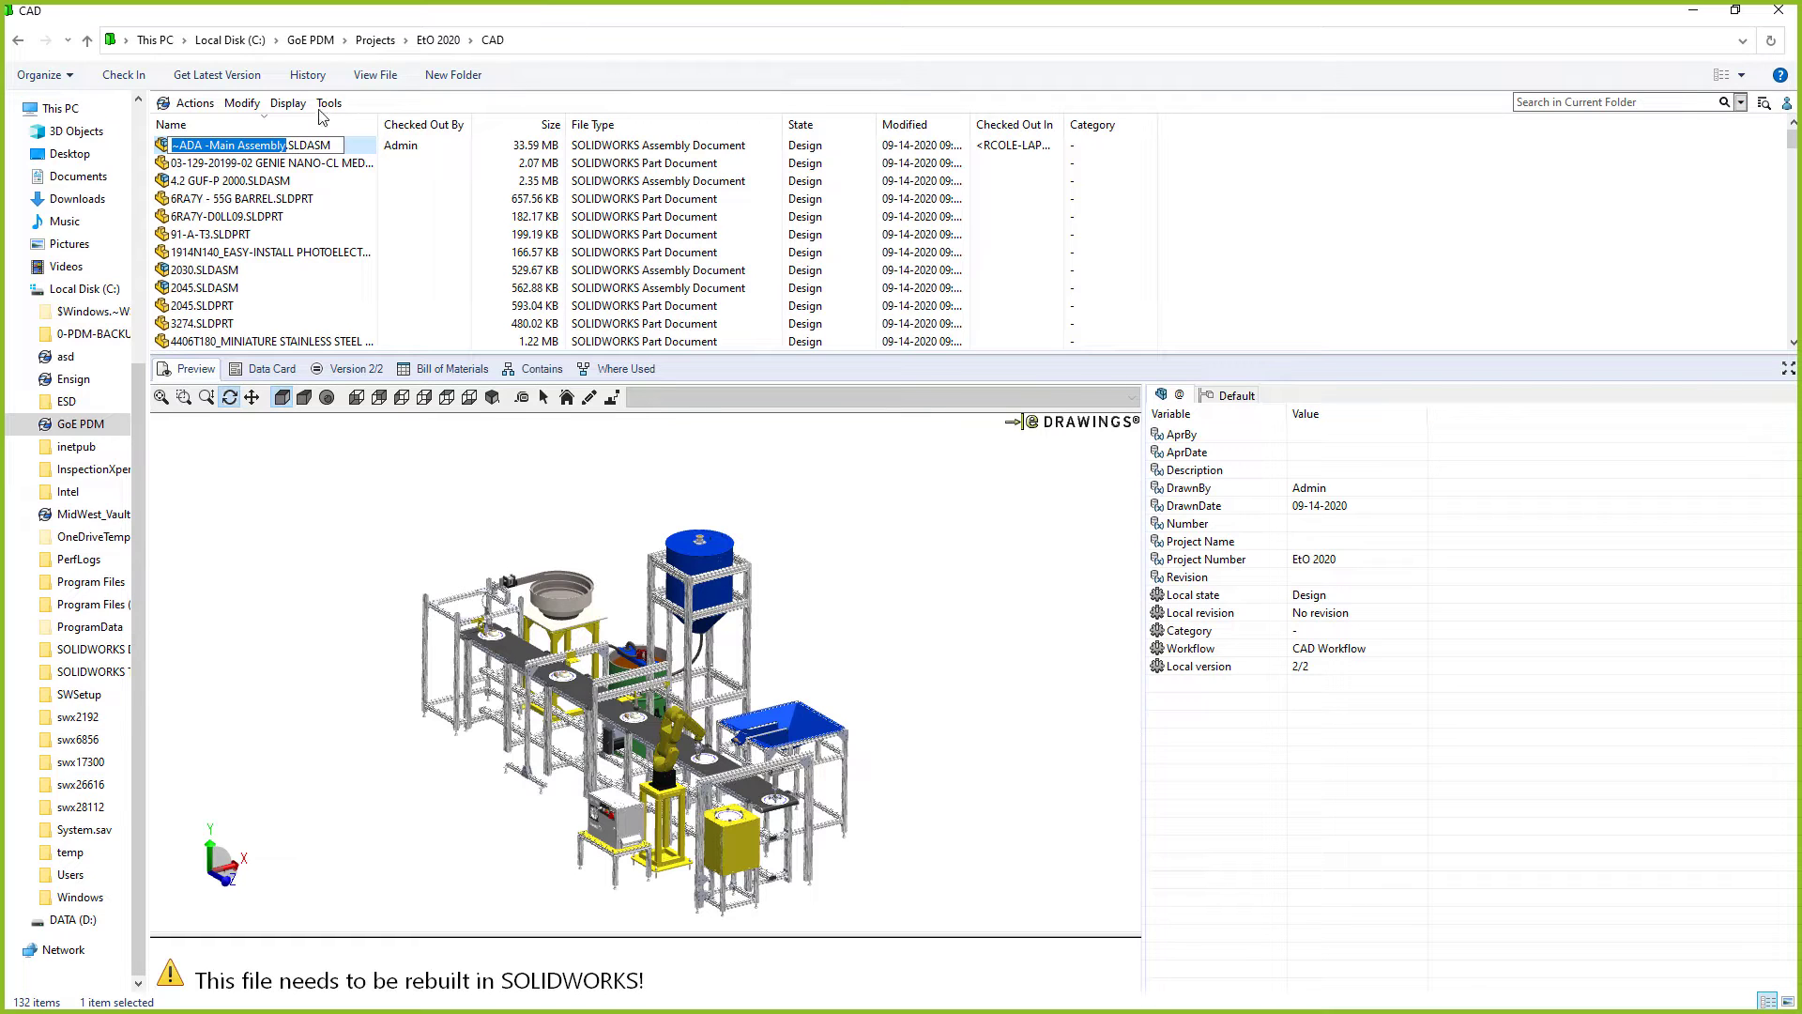
key(Escape)
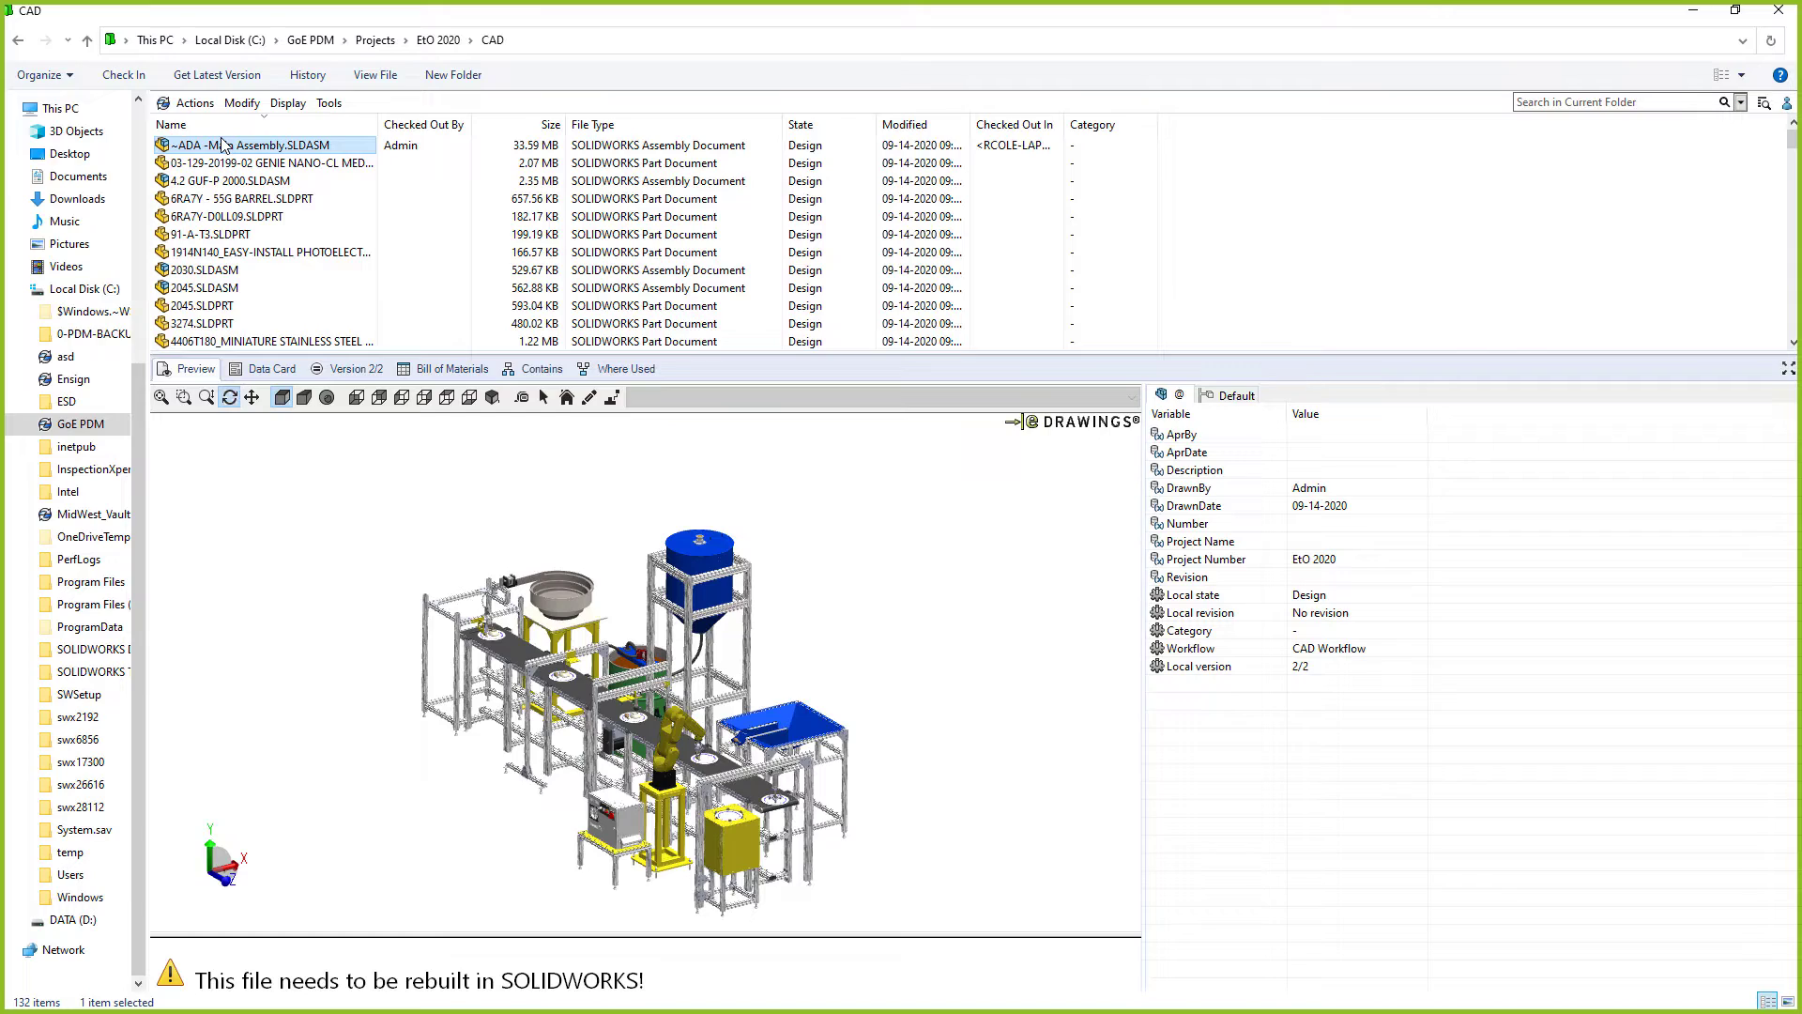
double_click(223, 145)
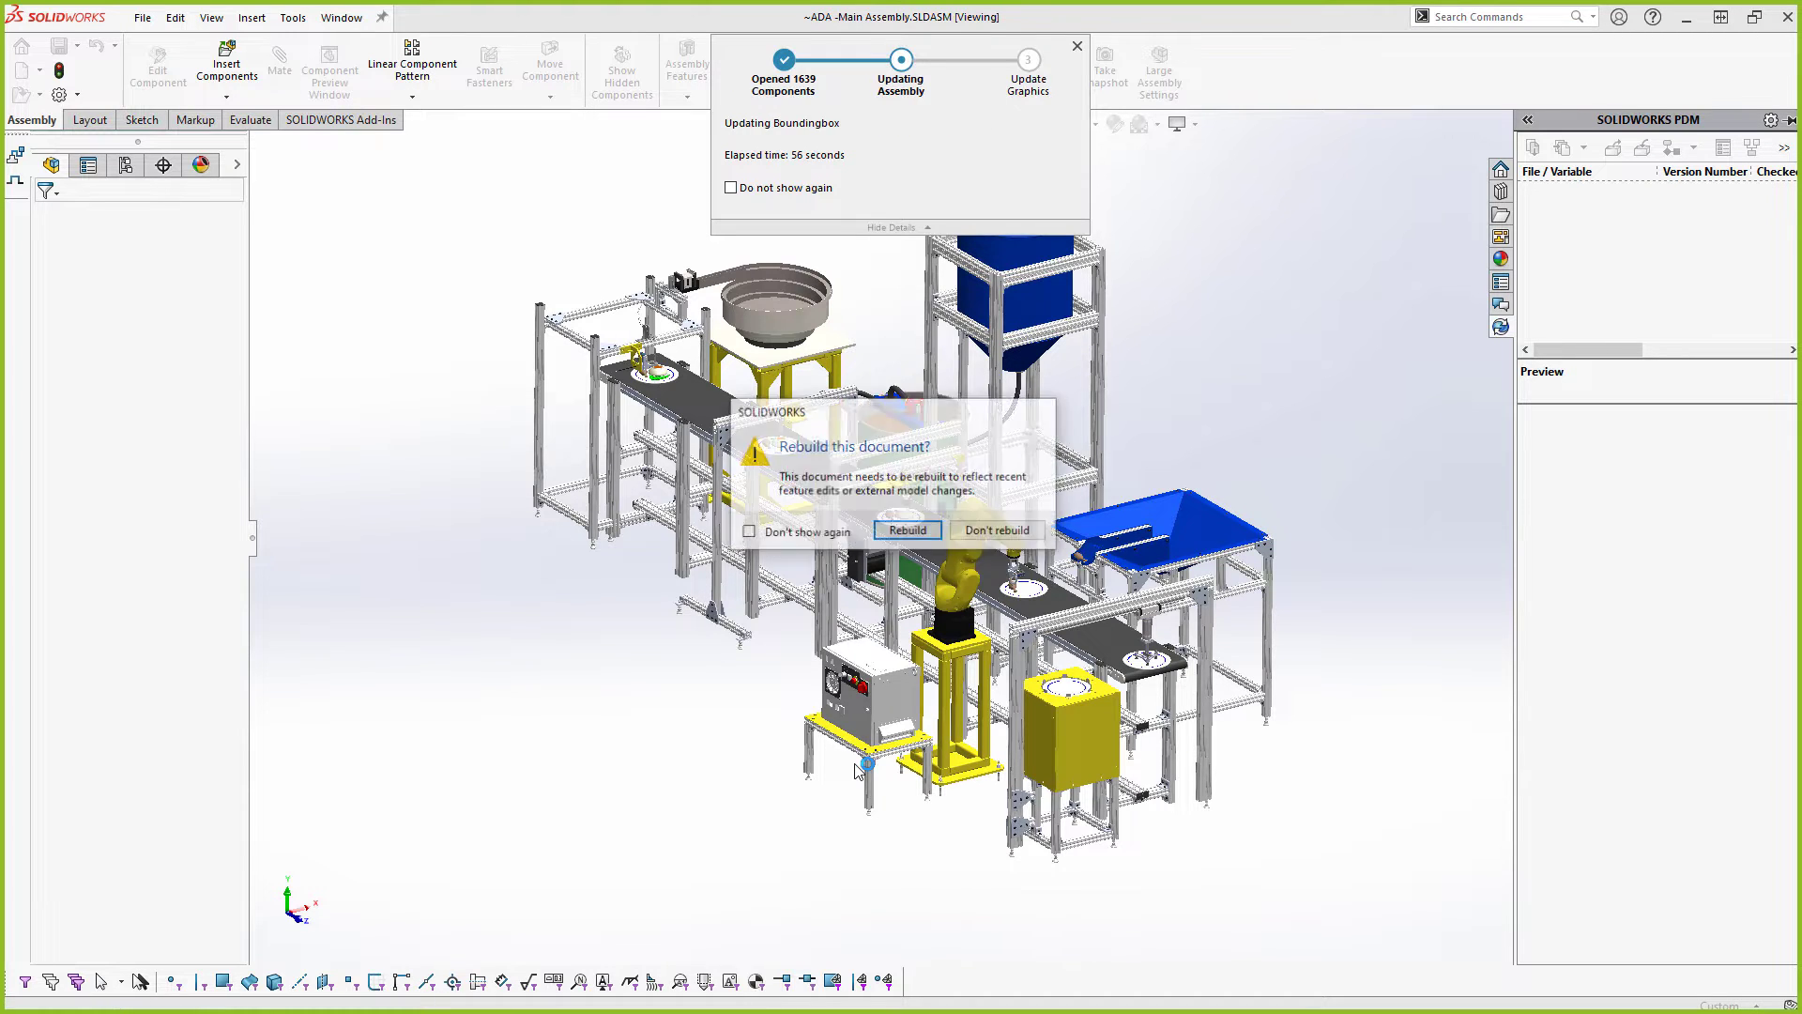
key(Tab)
key(Return)
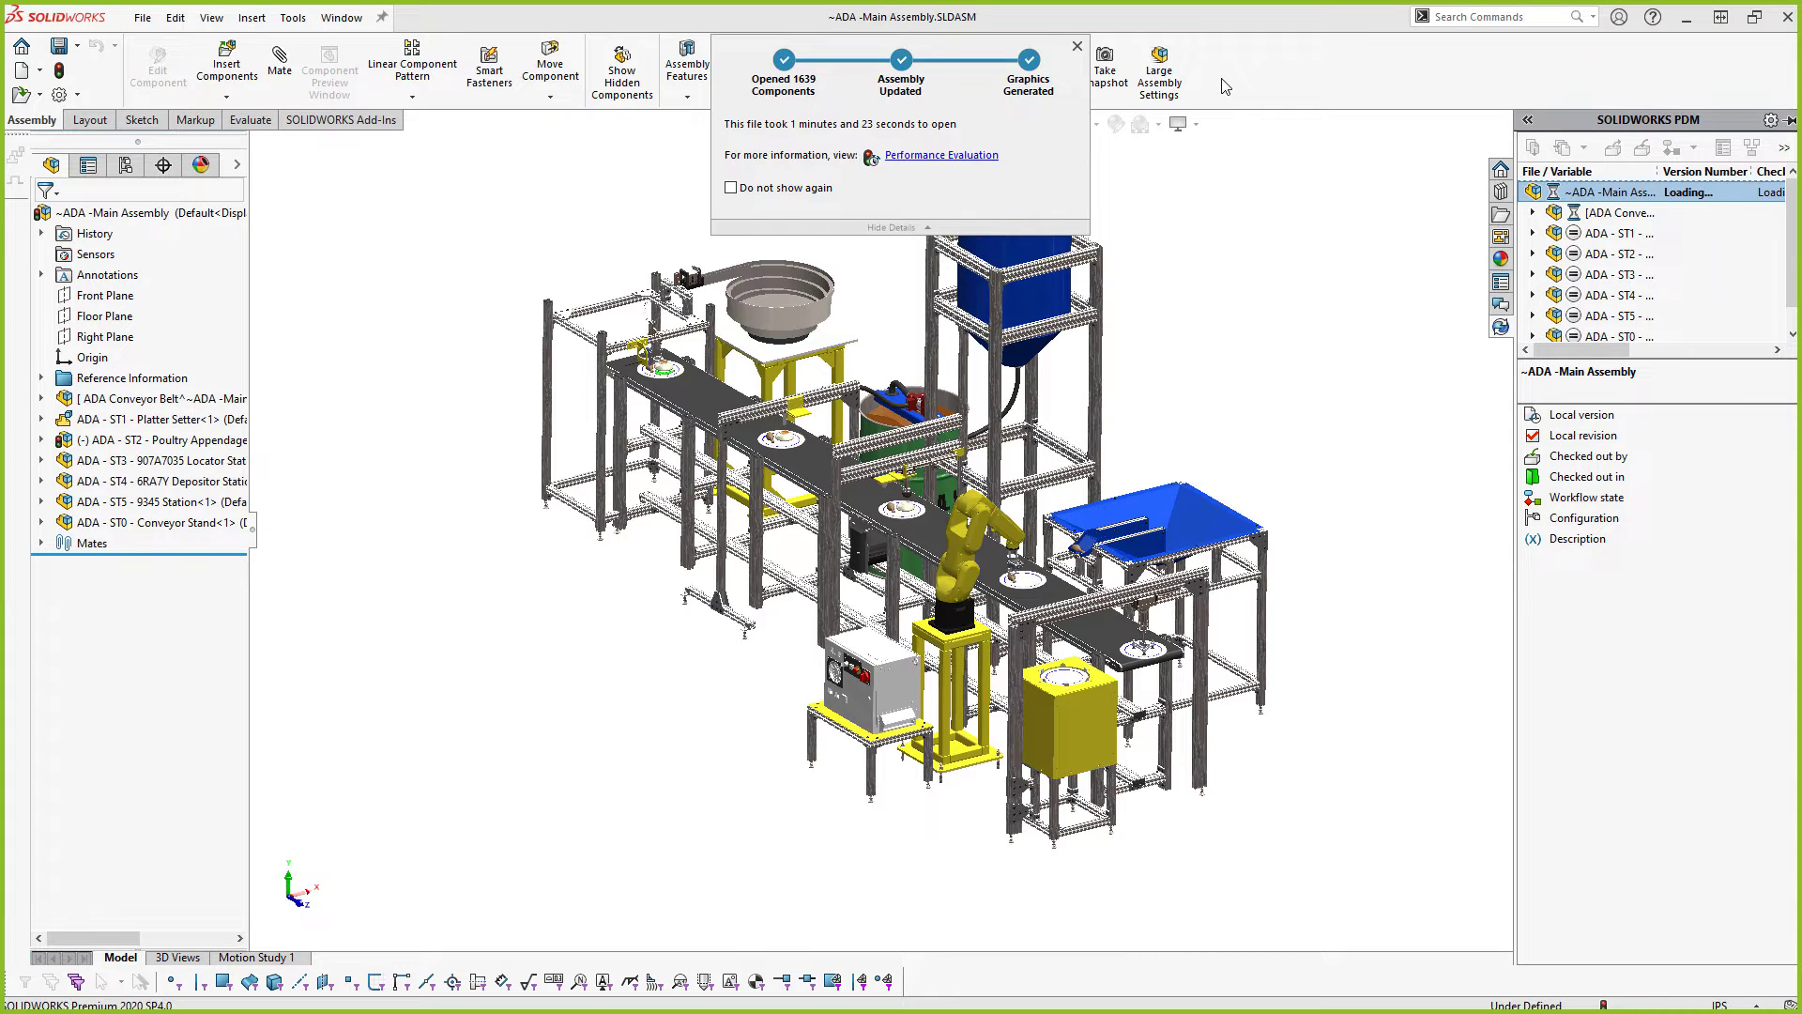
key(alt+Tab)
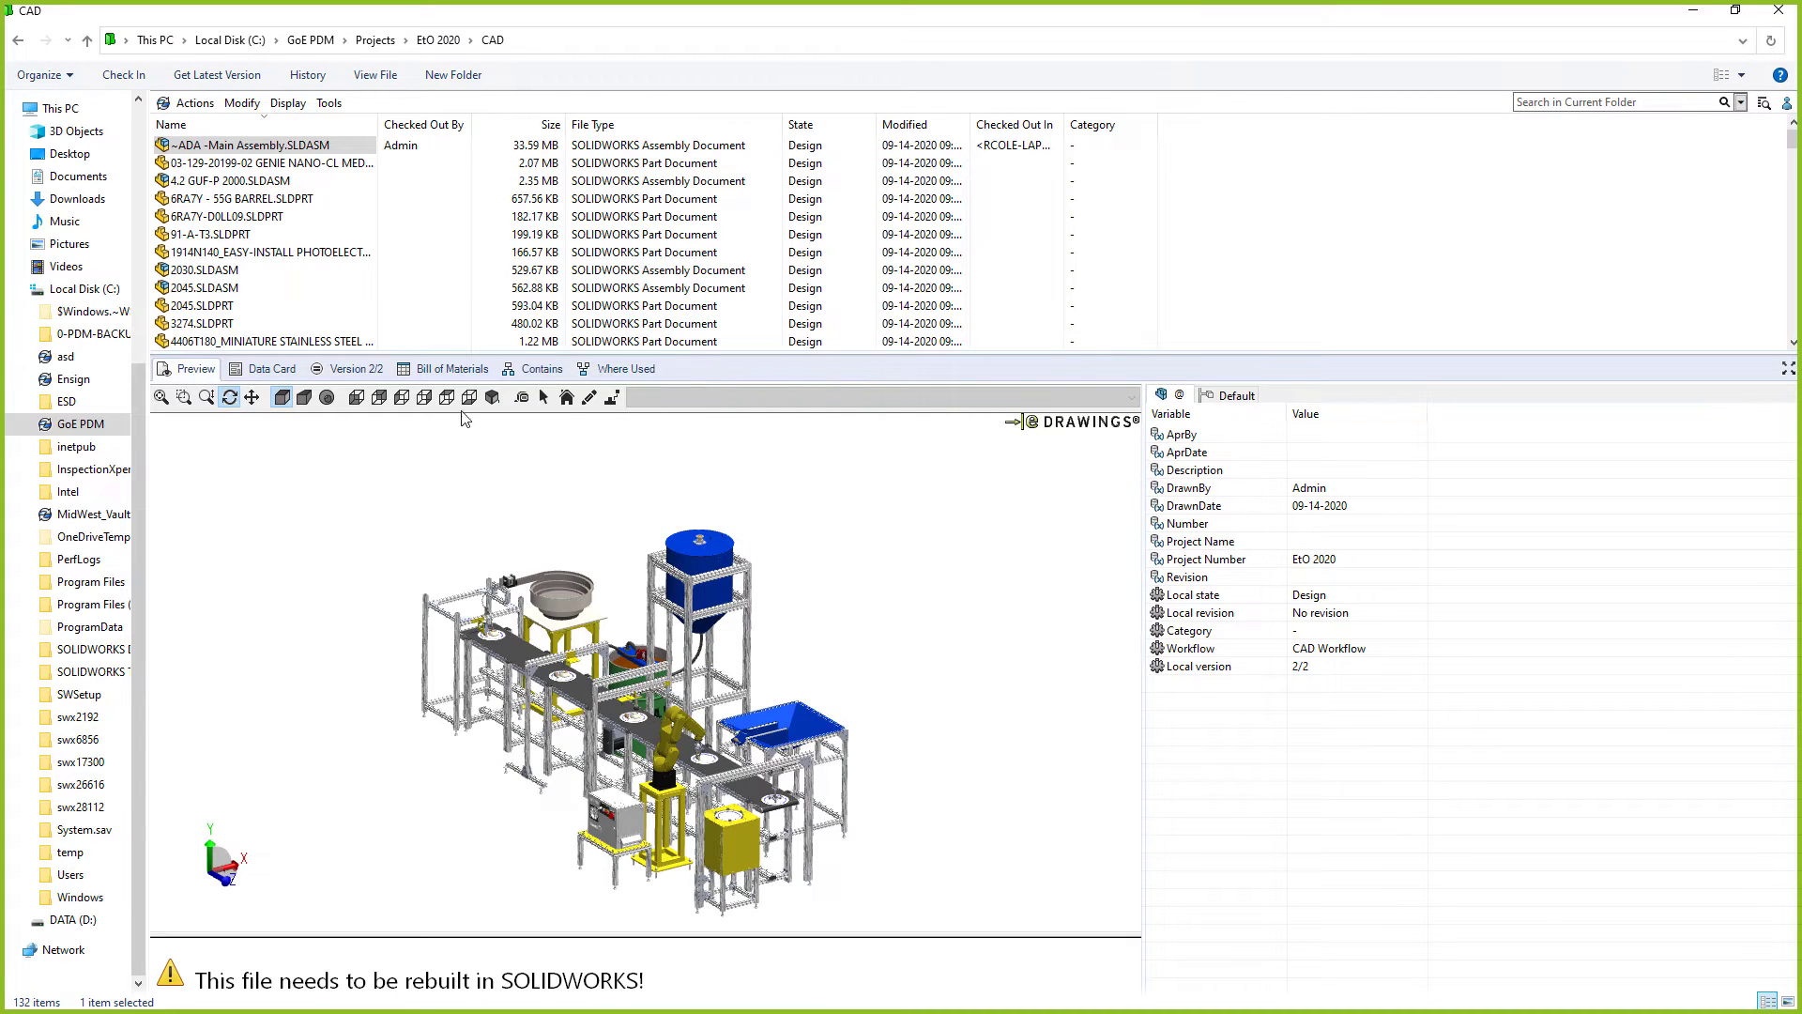
click(269, 369)
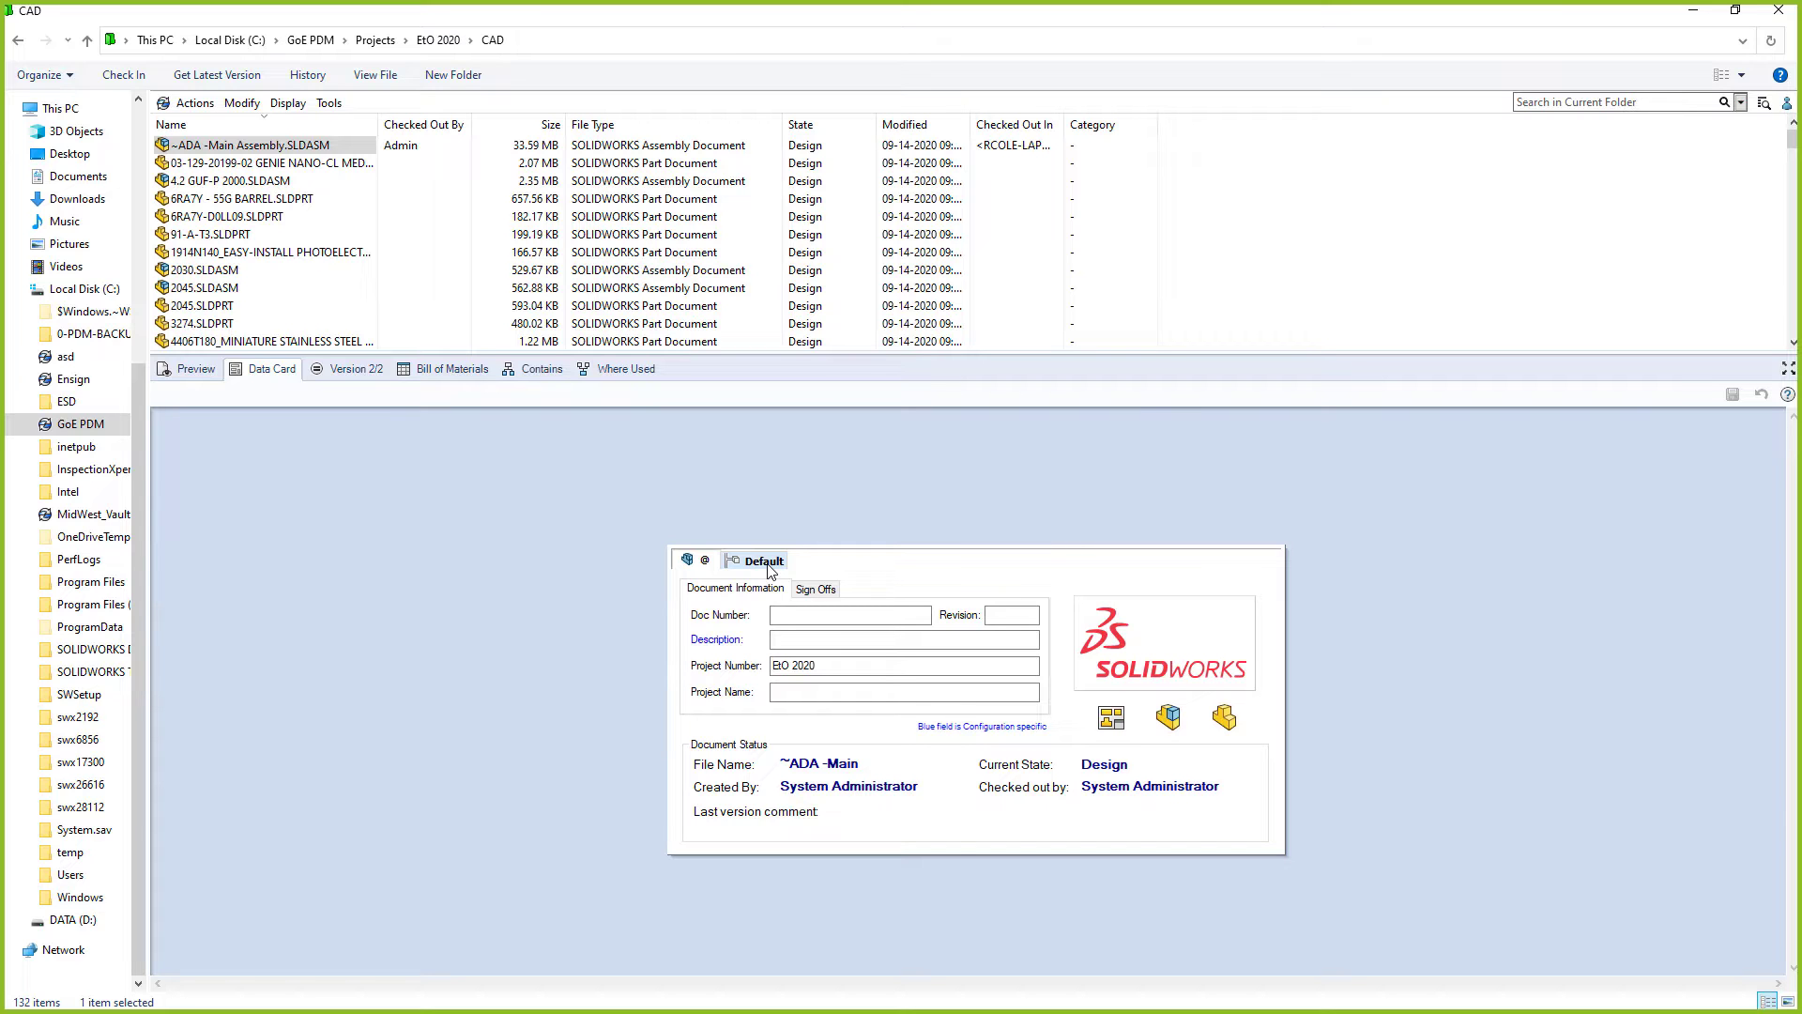
key(alt+Tab)
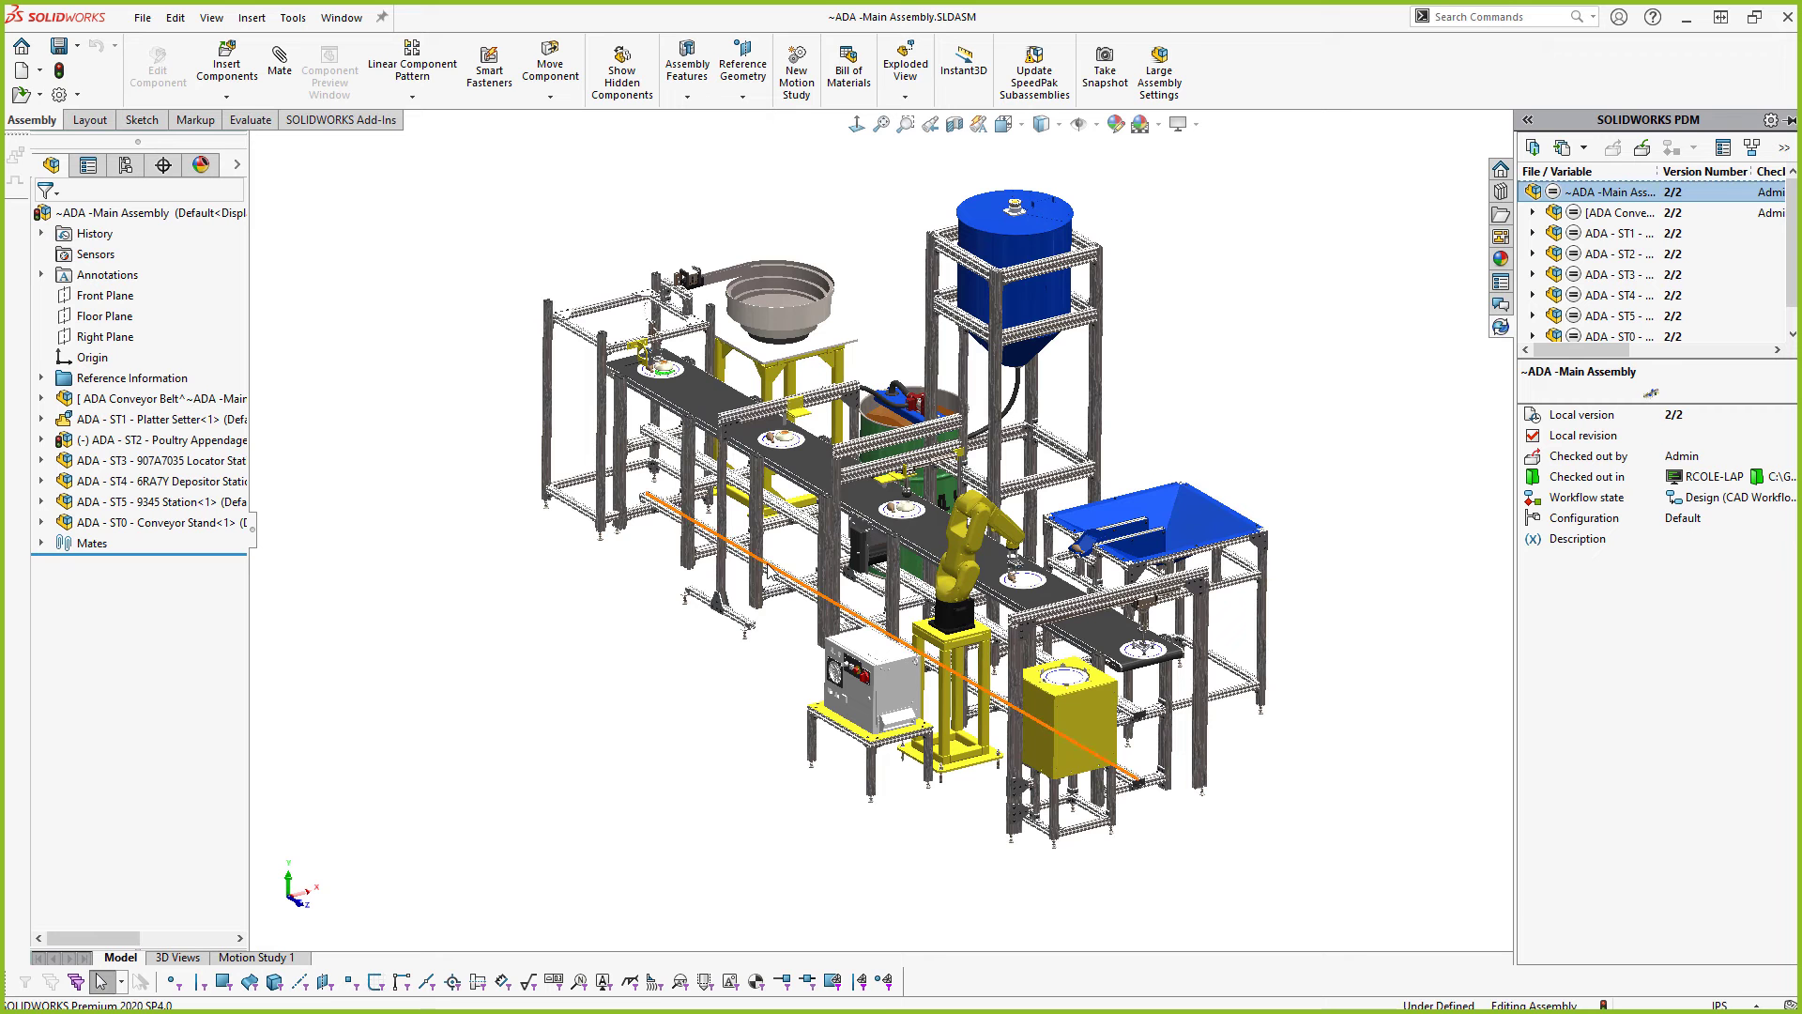
- Zoom to the controller table and select its parent ADA - ST2 subassembly from the breadcrumb
middle_drag(635, 724, 790, 772)
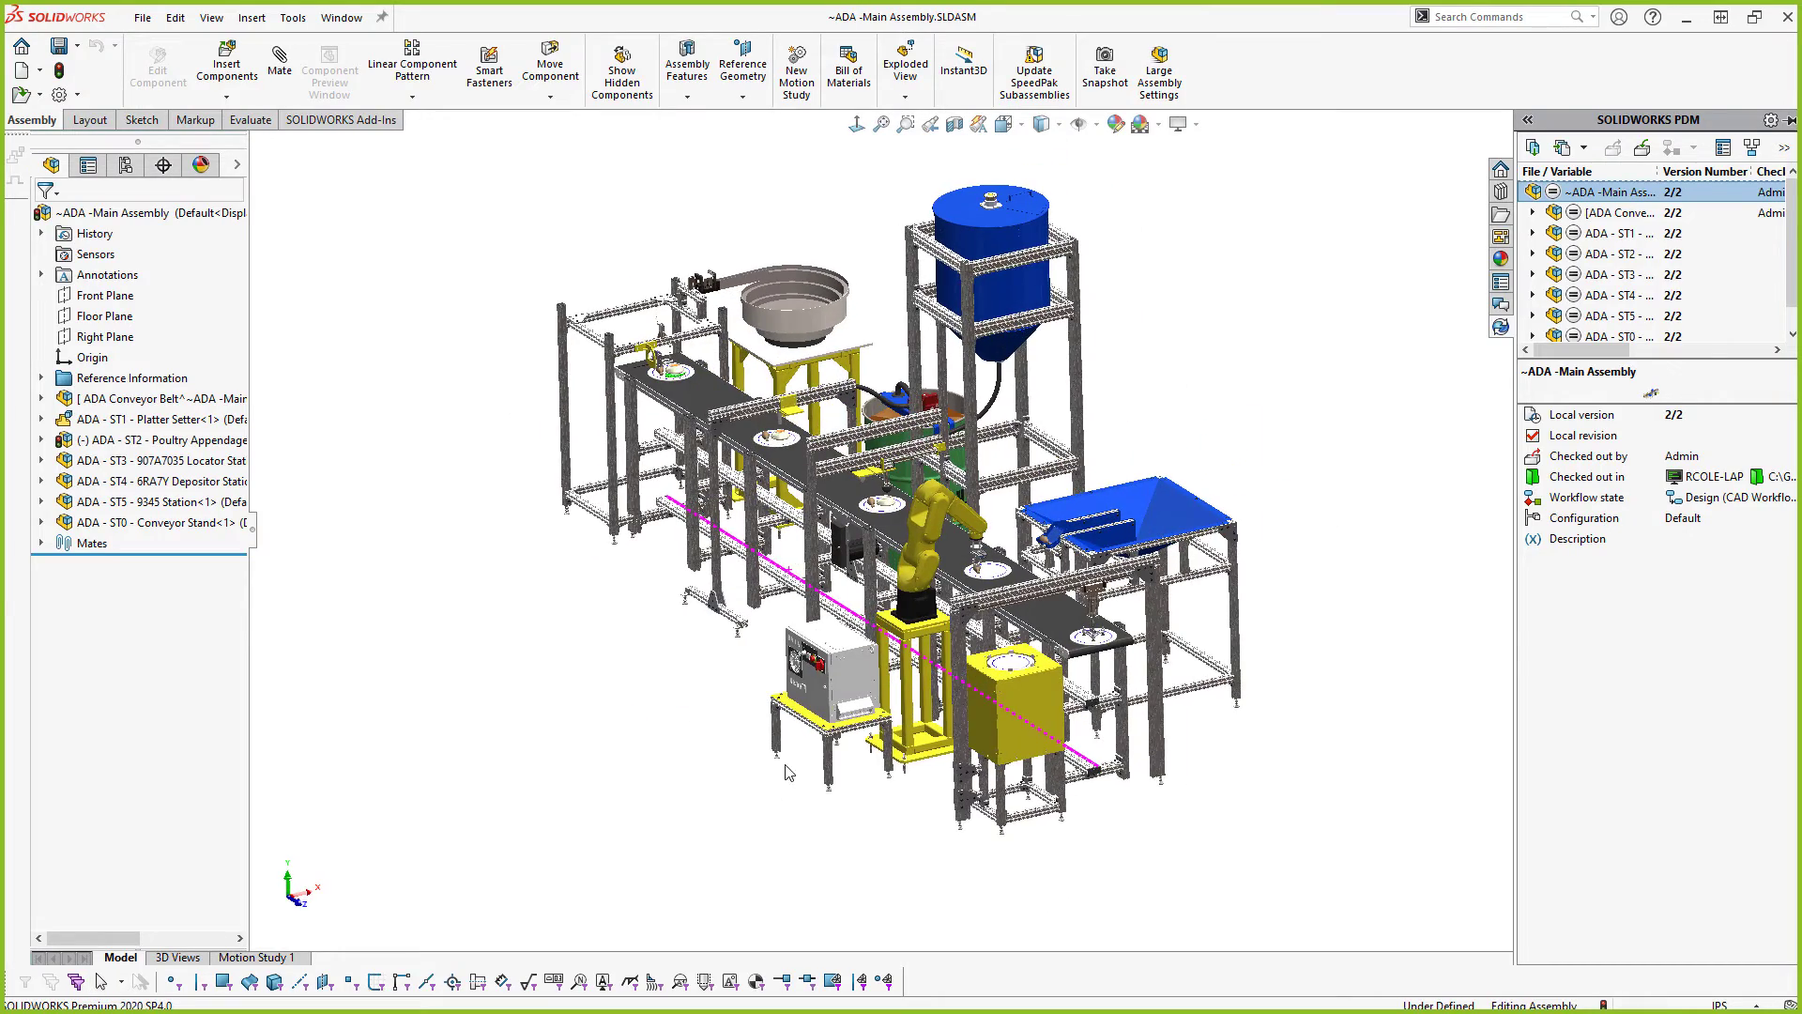
scroll(849, 699, down, 6)
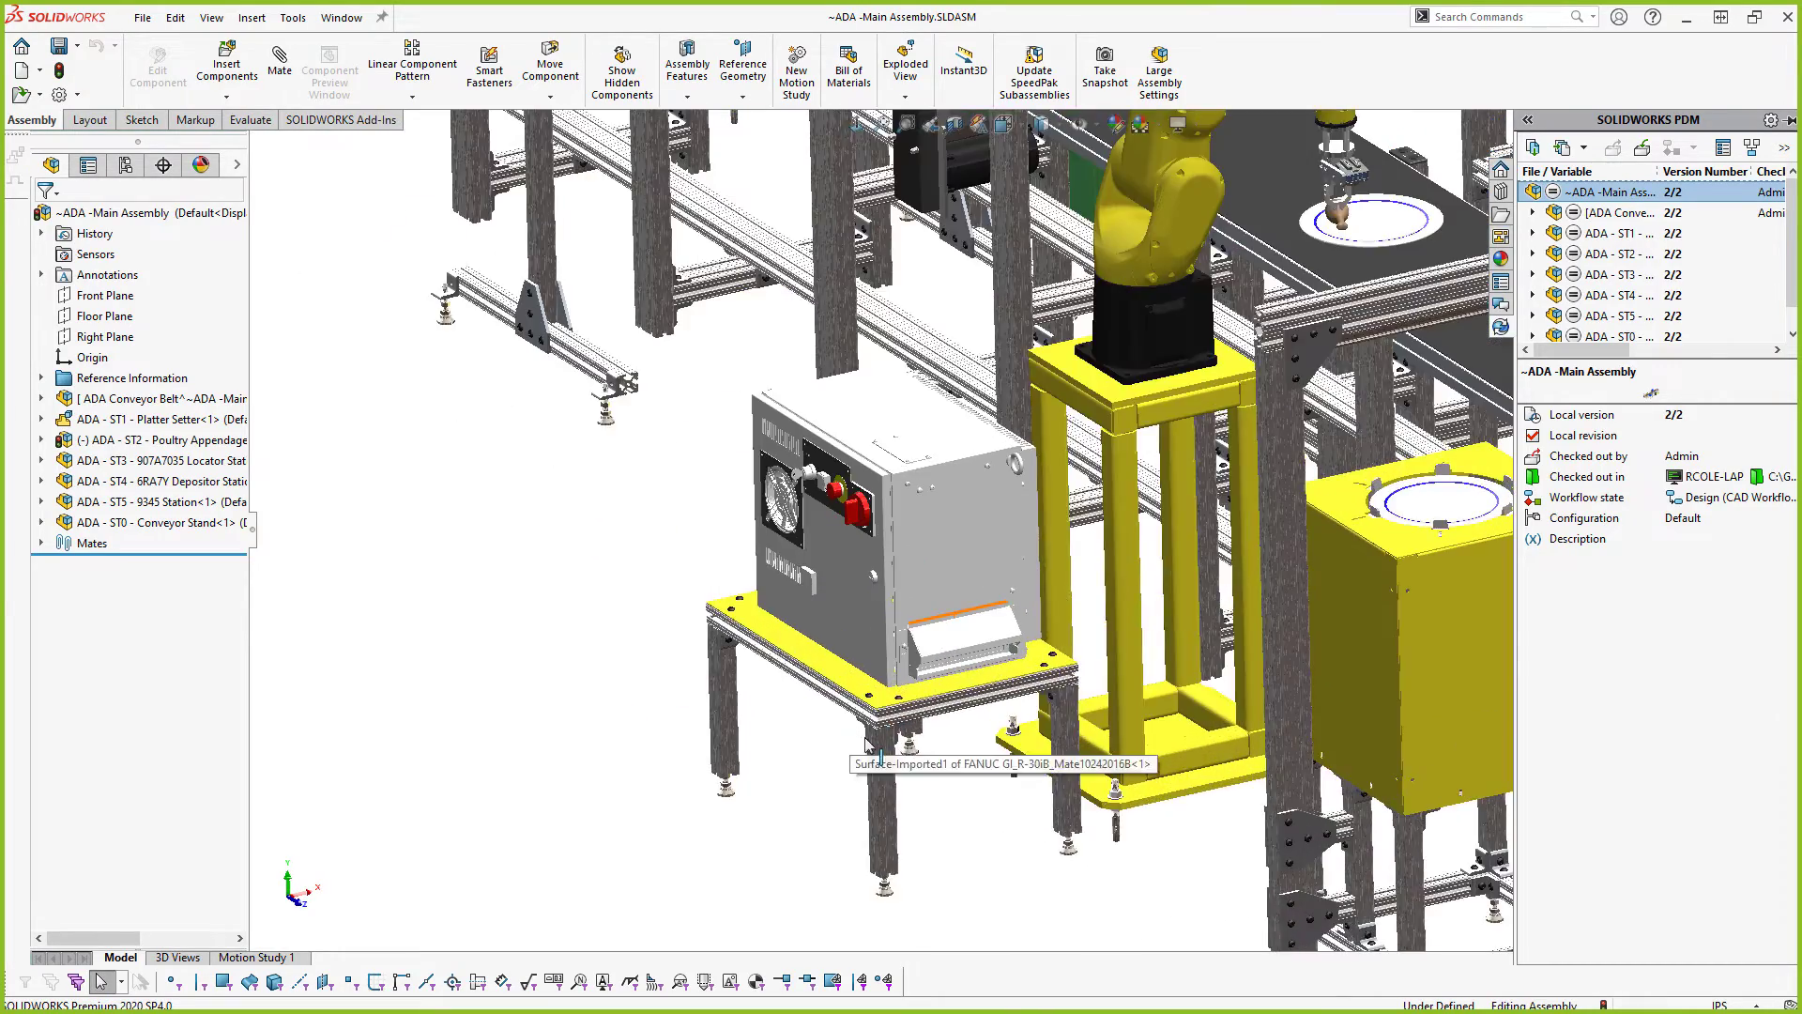
click(830, 675)
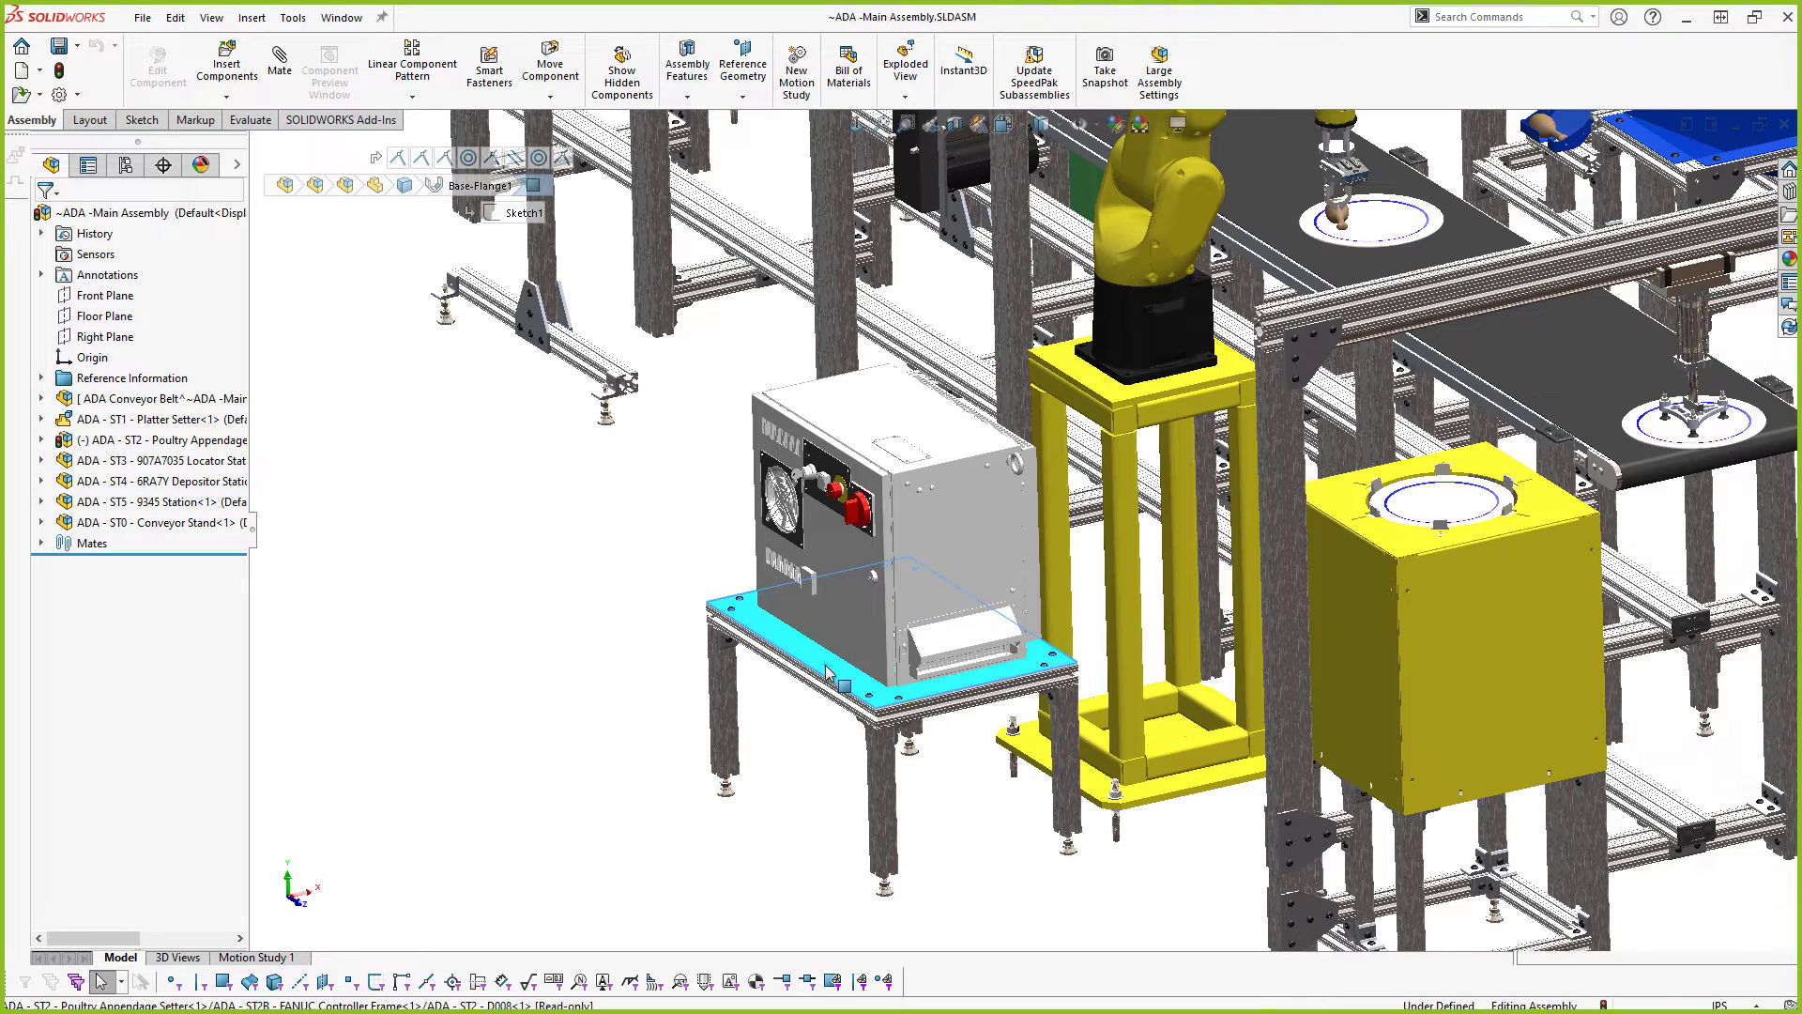
click(314, 187)
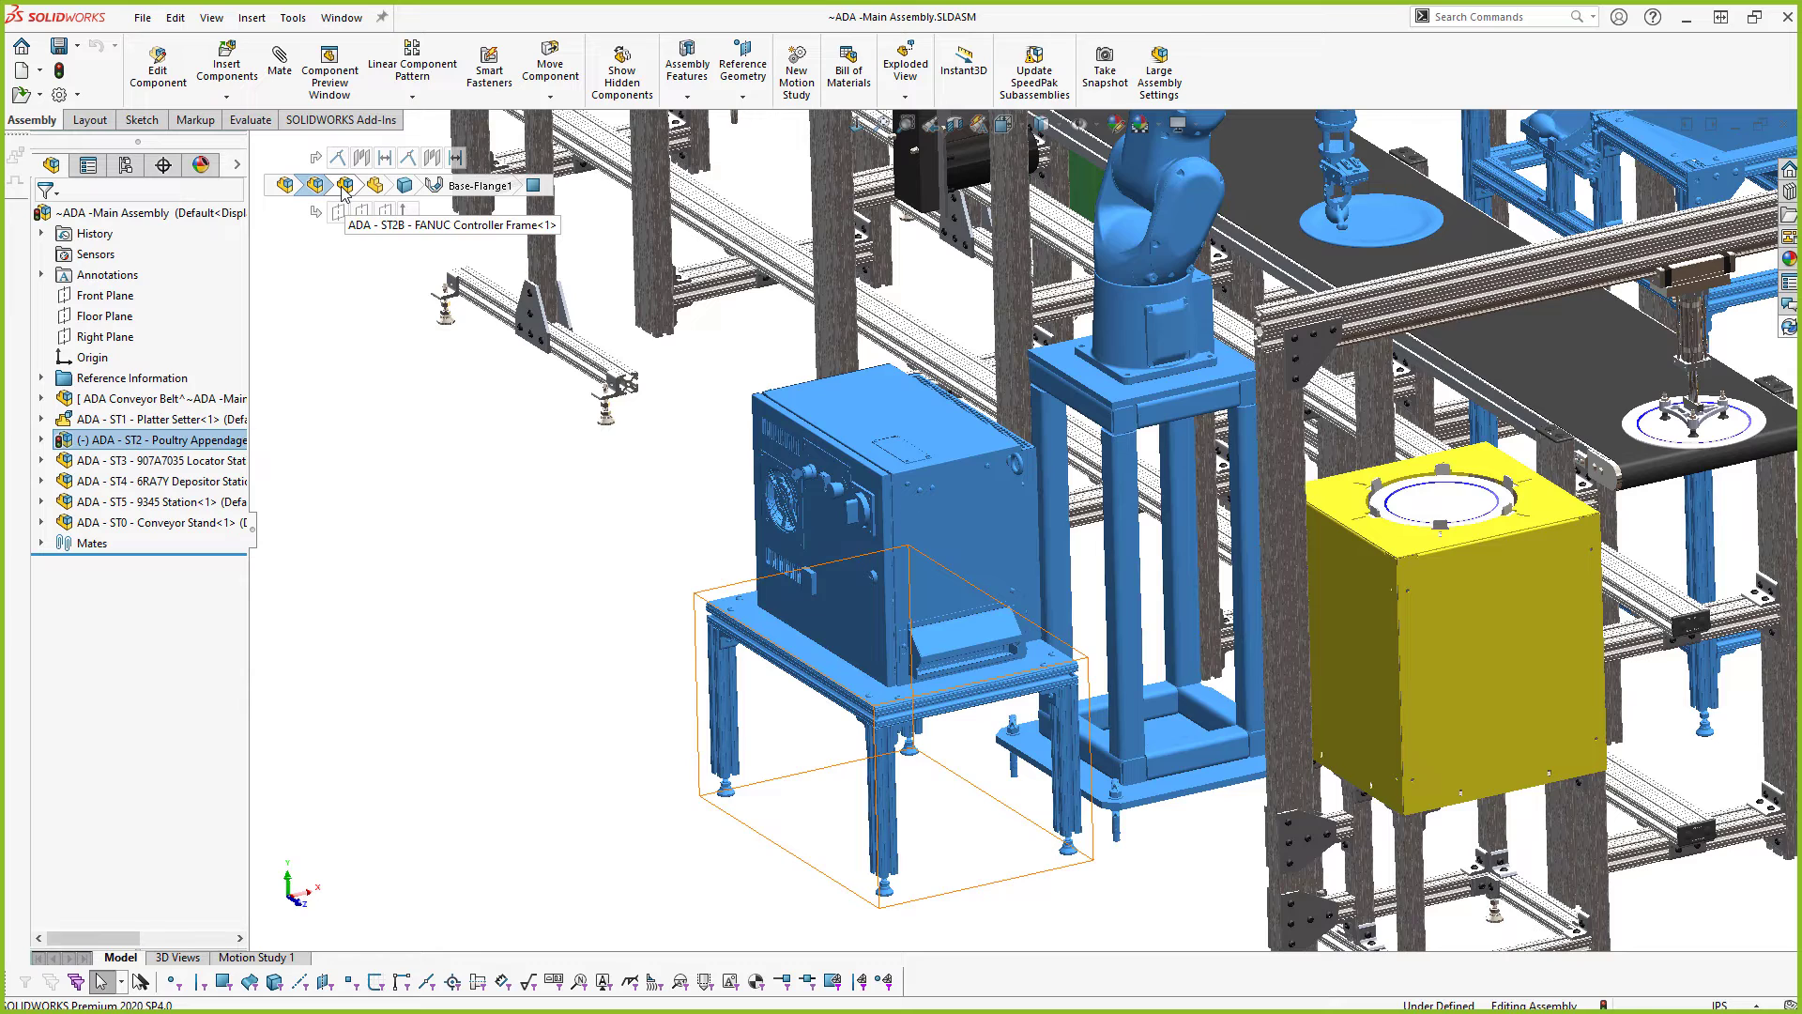
click(344, 187)
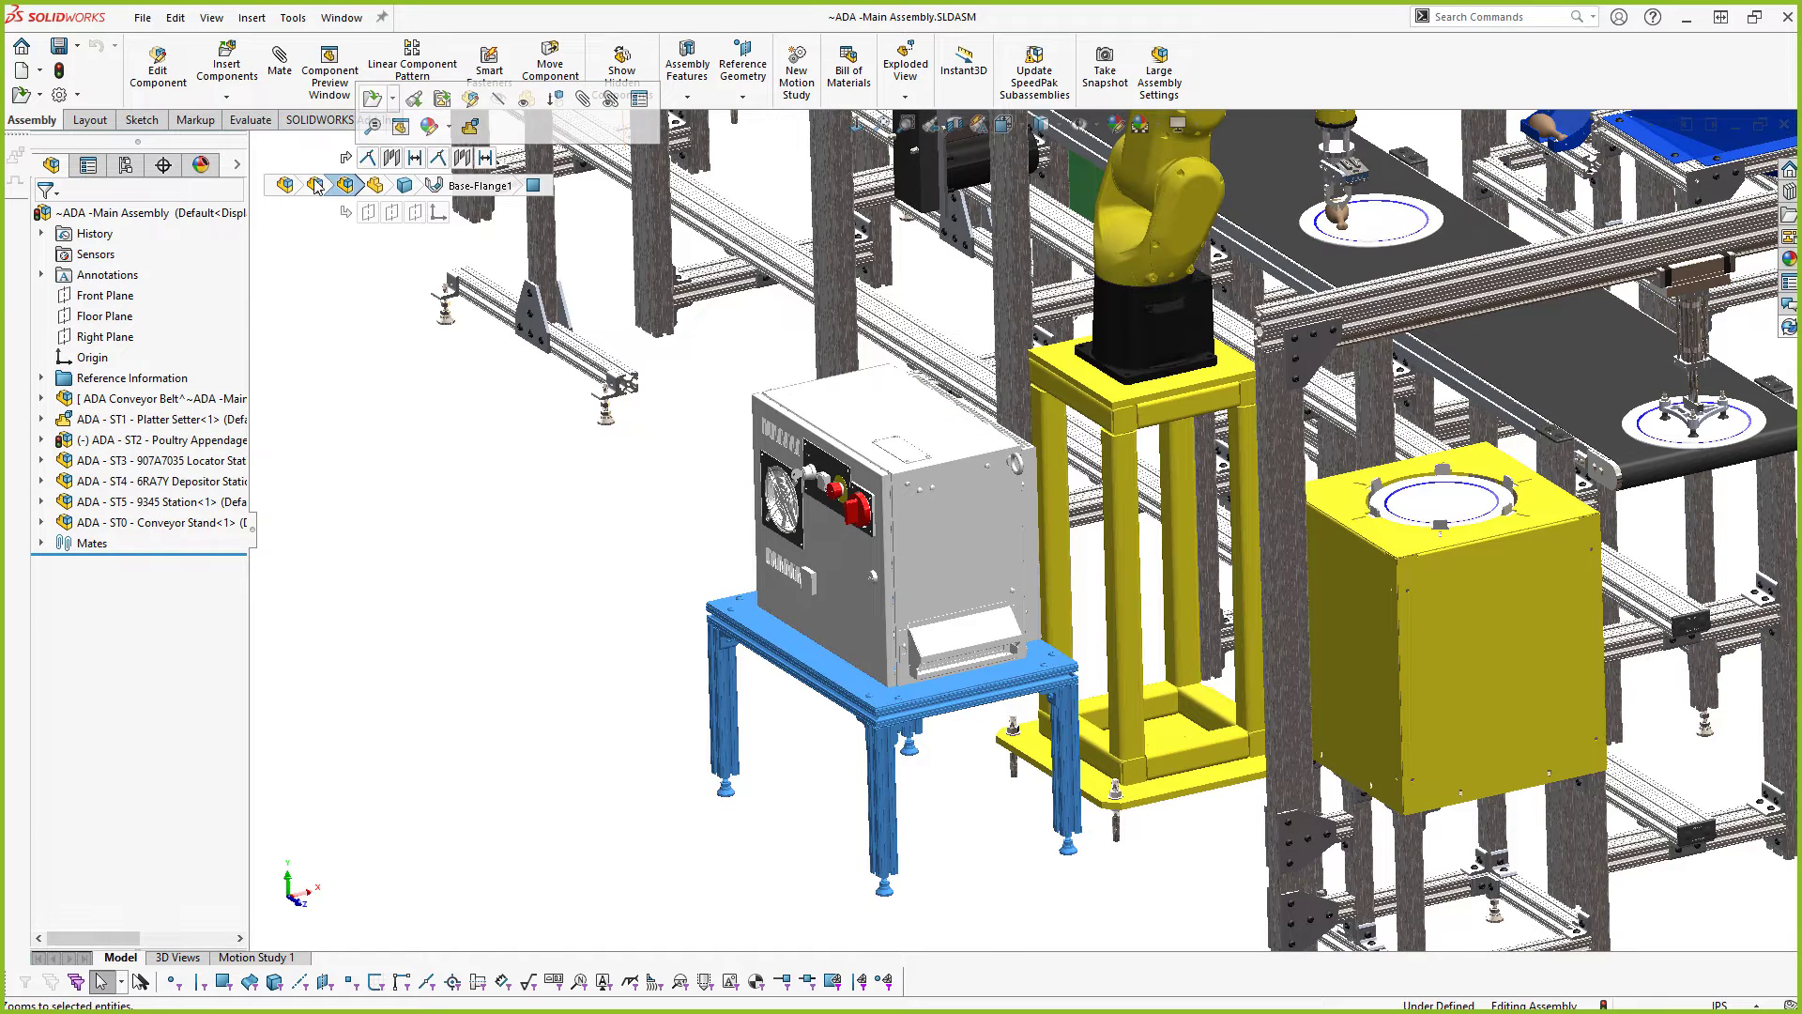
click(317, 186)
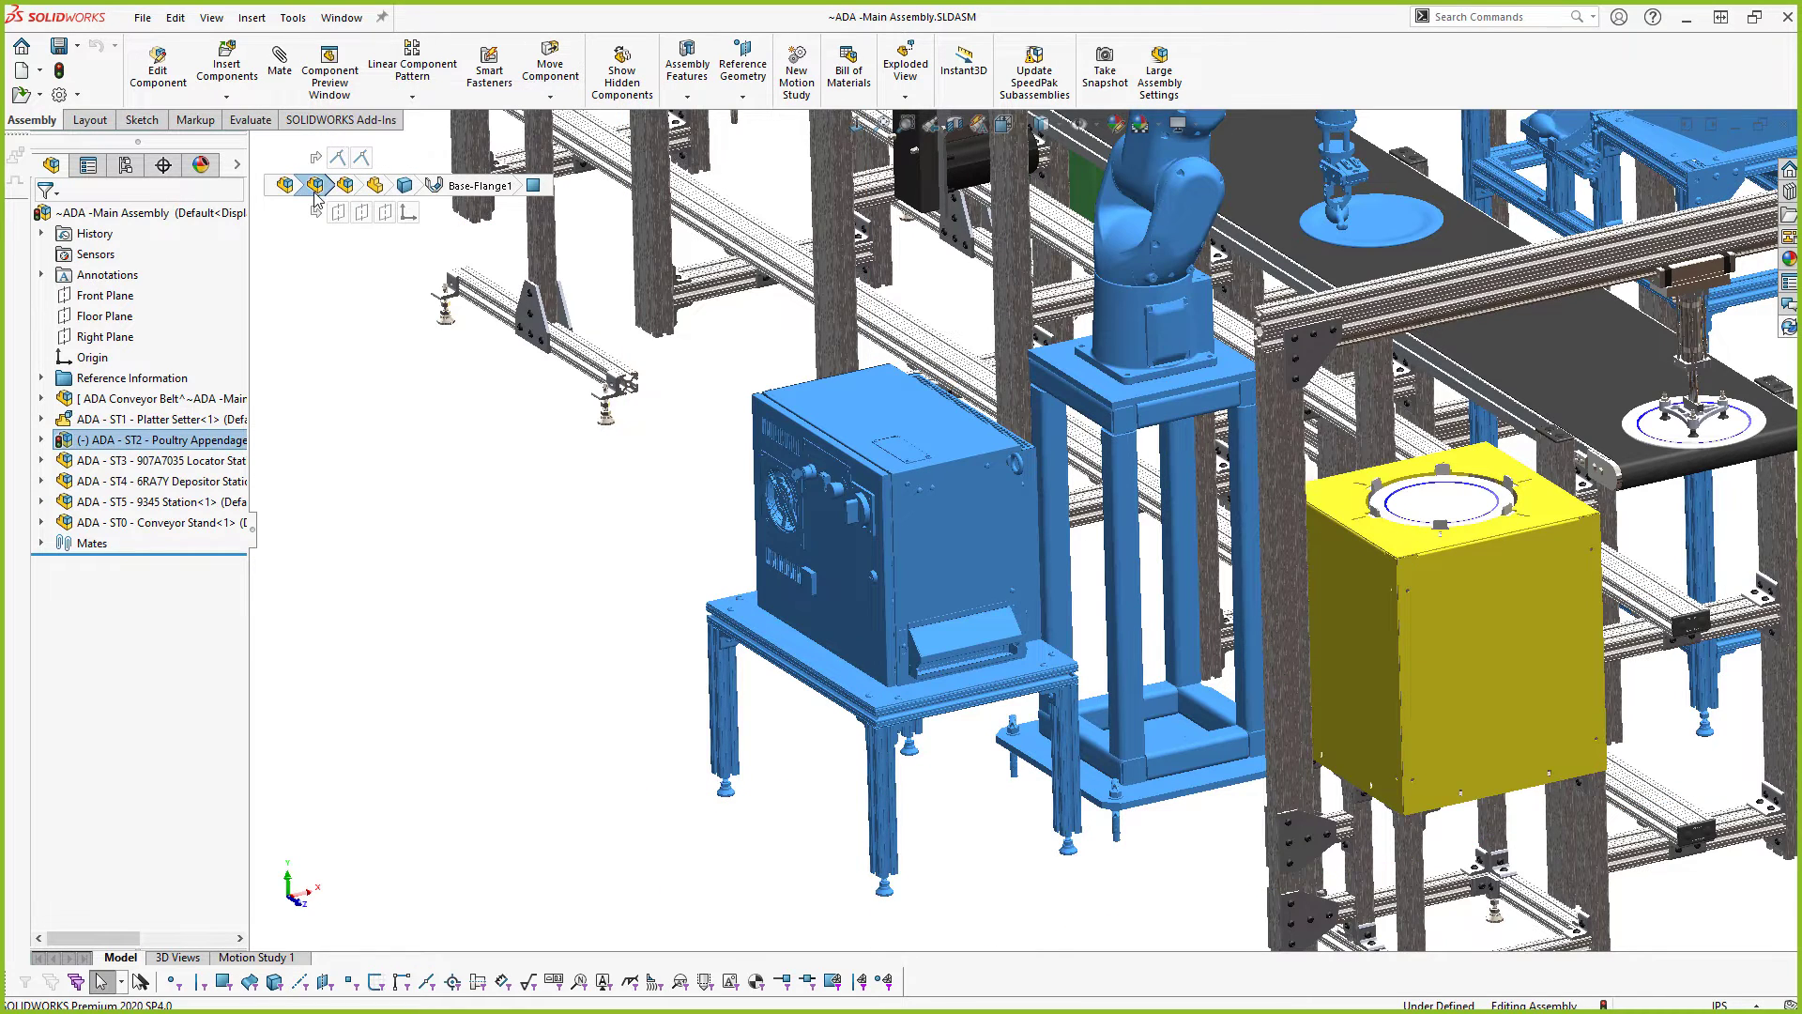
click(340, 76)
- Rebuild the ST2 Poultry Appendage Setter subassembly and accept the not-checked-out and read-only warnings
click(915, 528)
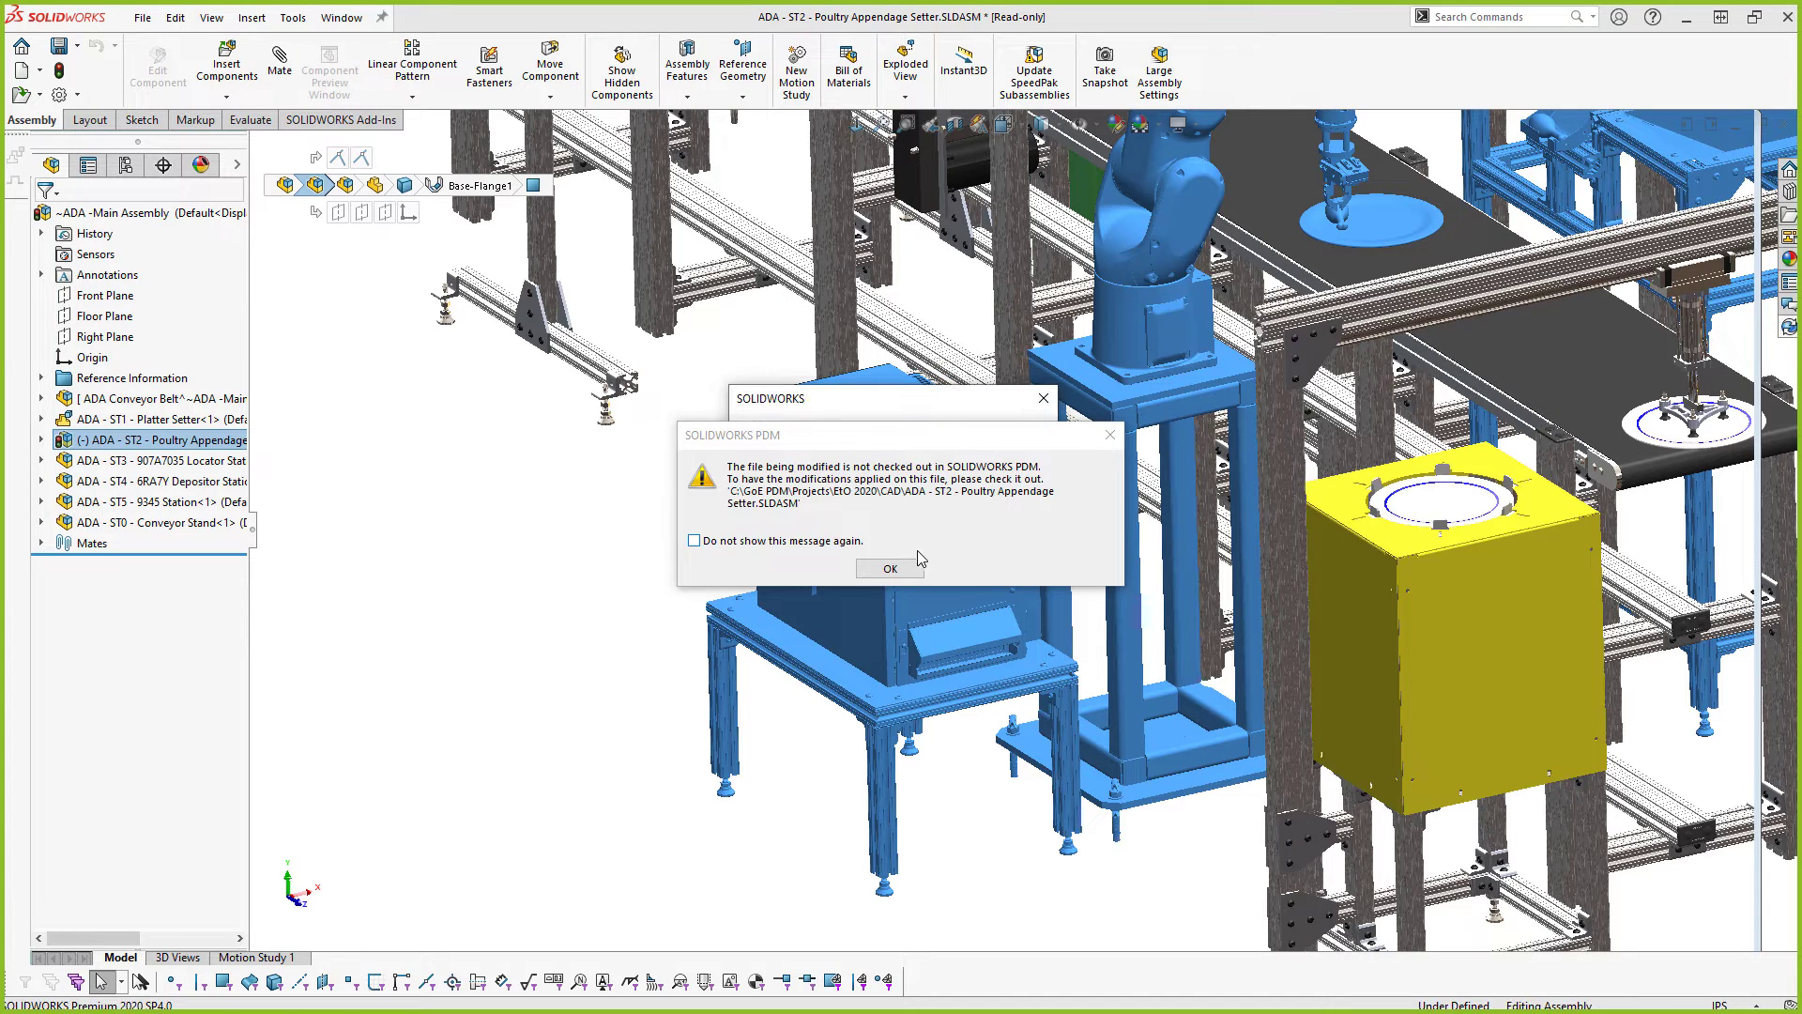
click(888, 569)
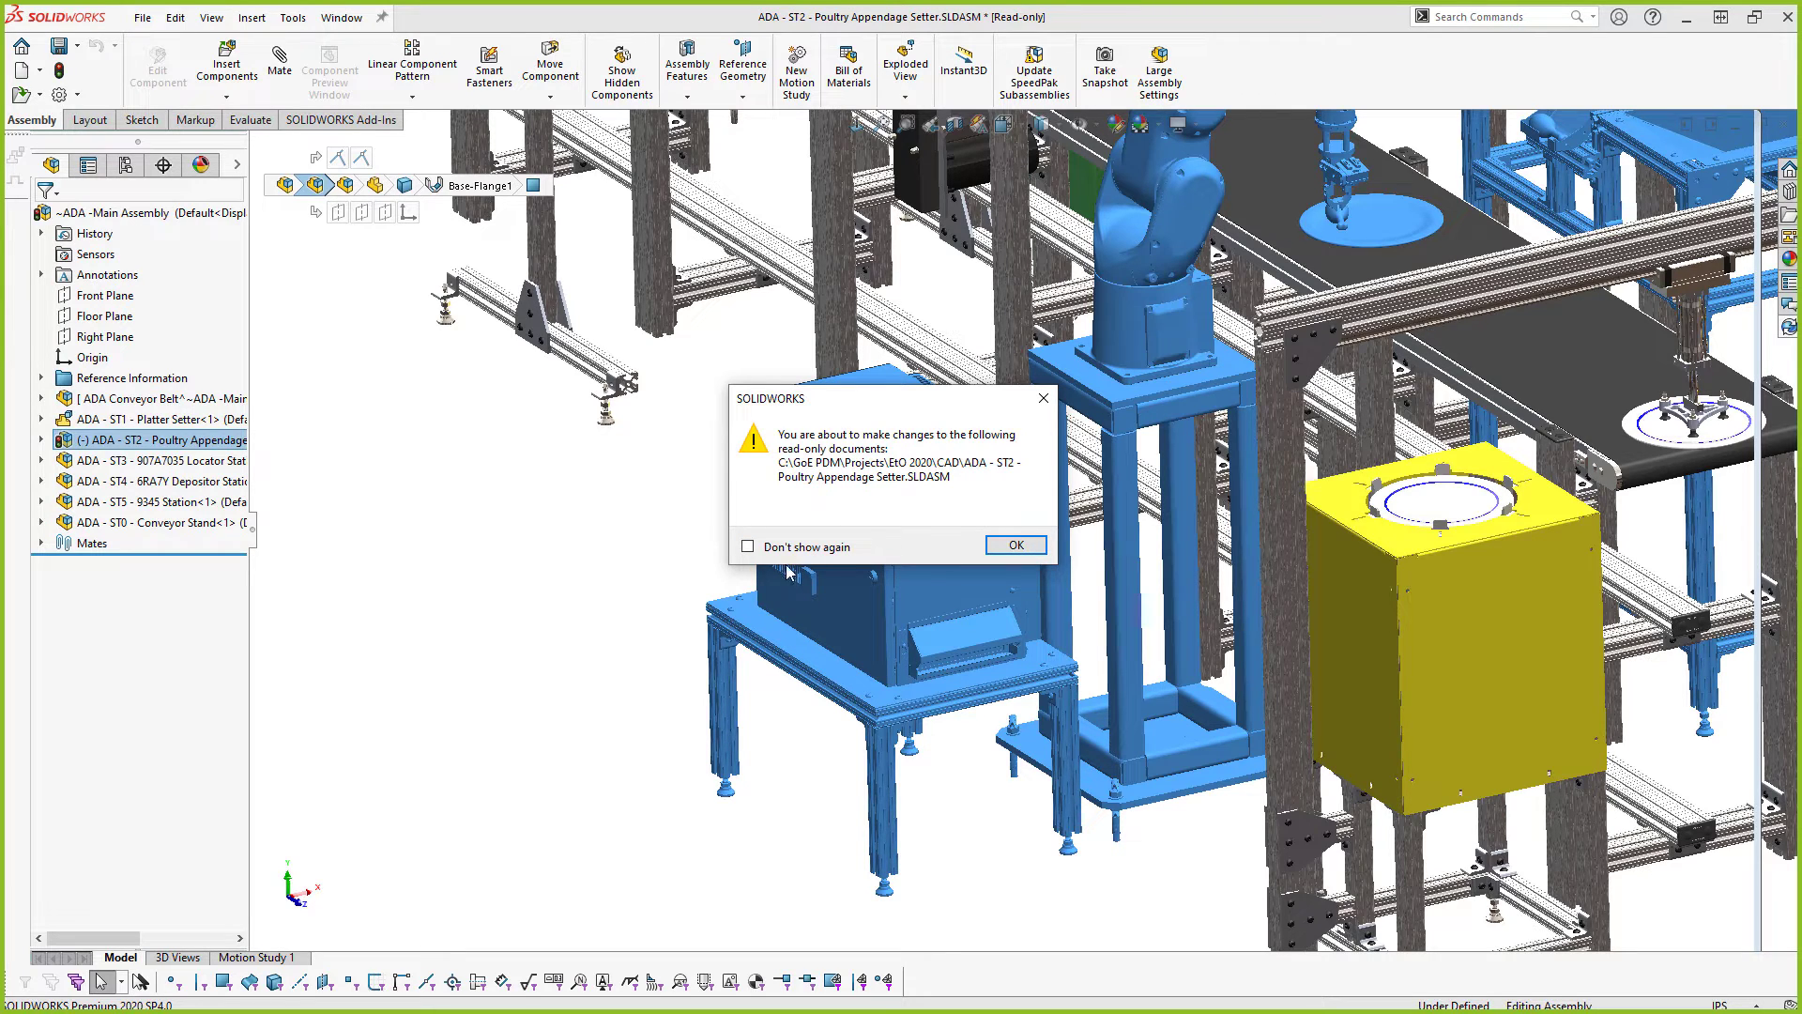
click(1017, 545)
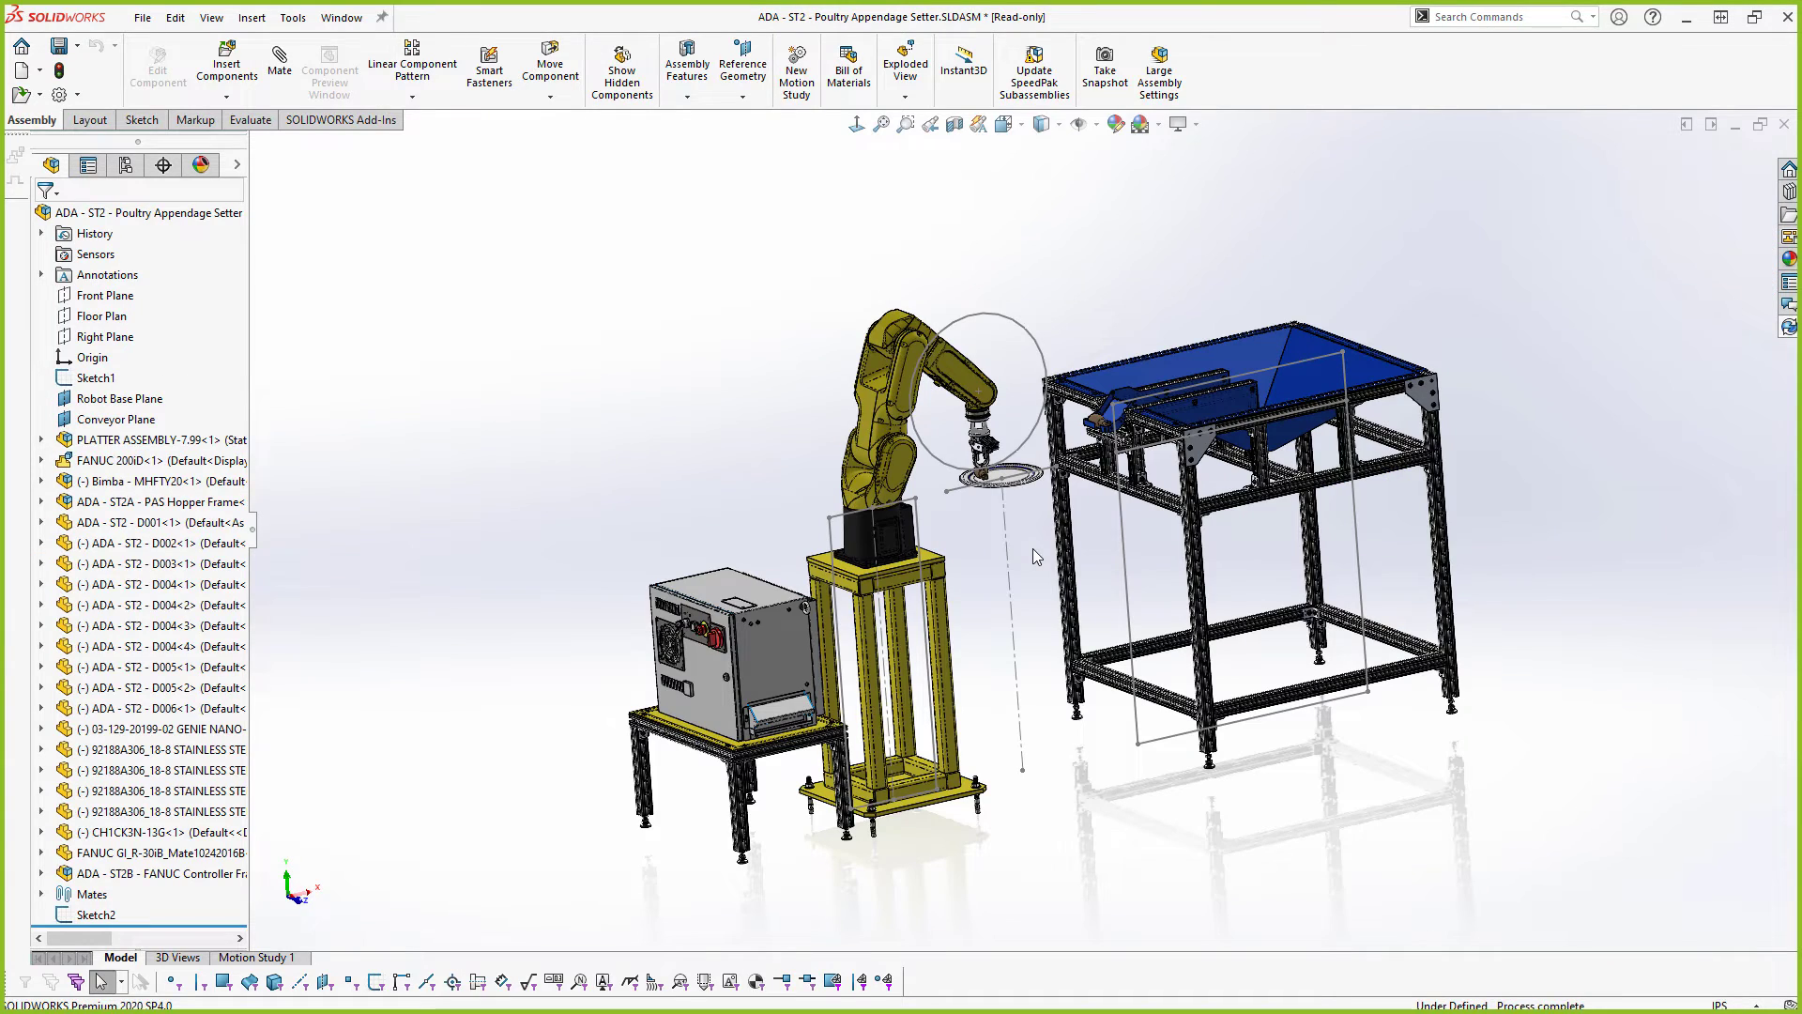
middle_drag(1033, 548, 819, 413)
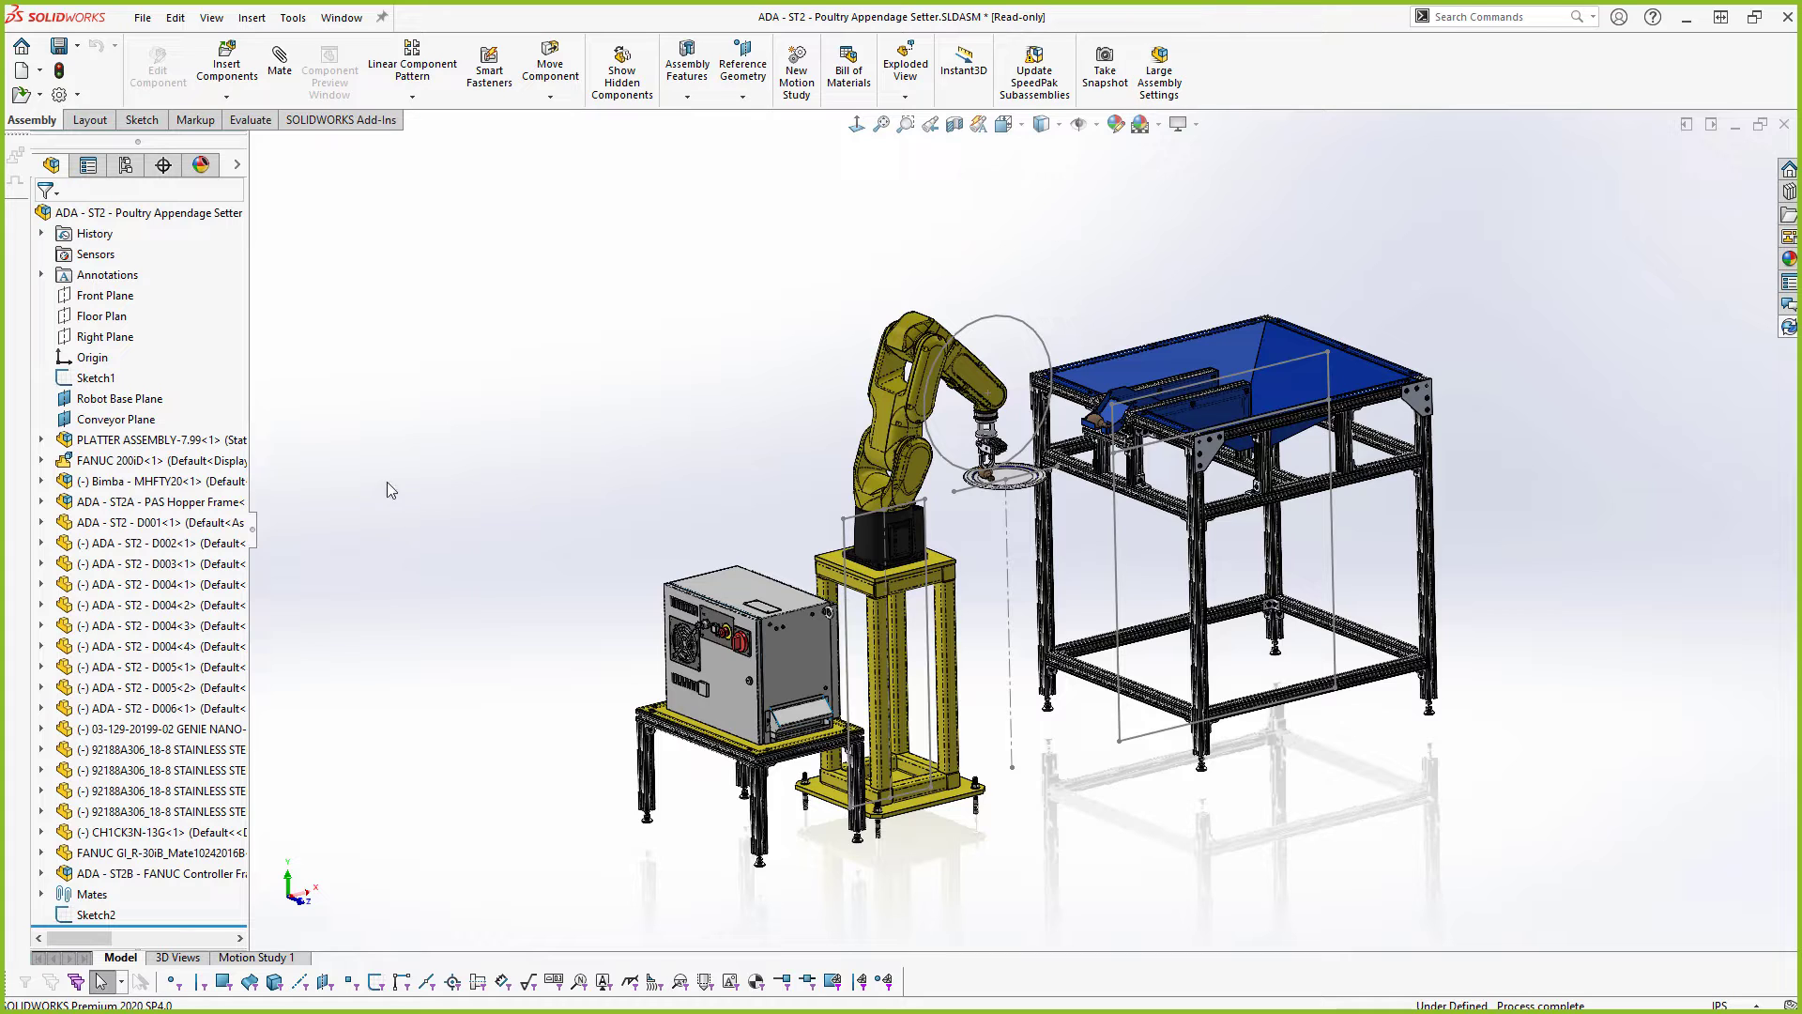
- Check out the top-level ADA - ST2 - Poultry Appendage Setter assembly through SOLIDWORKS PDM
right_click(181, 214)
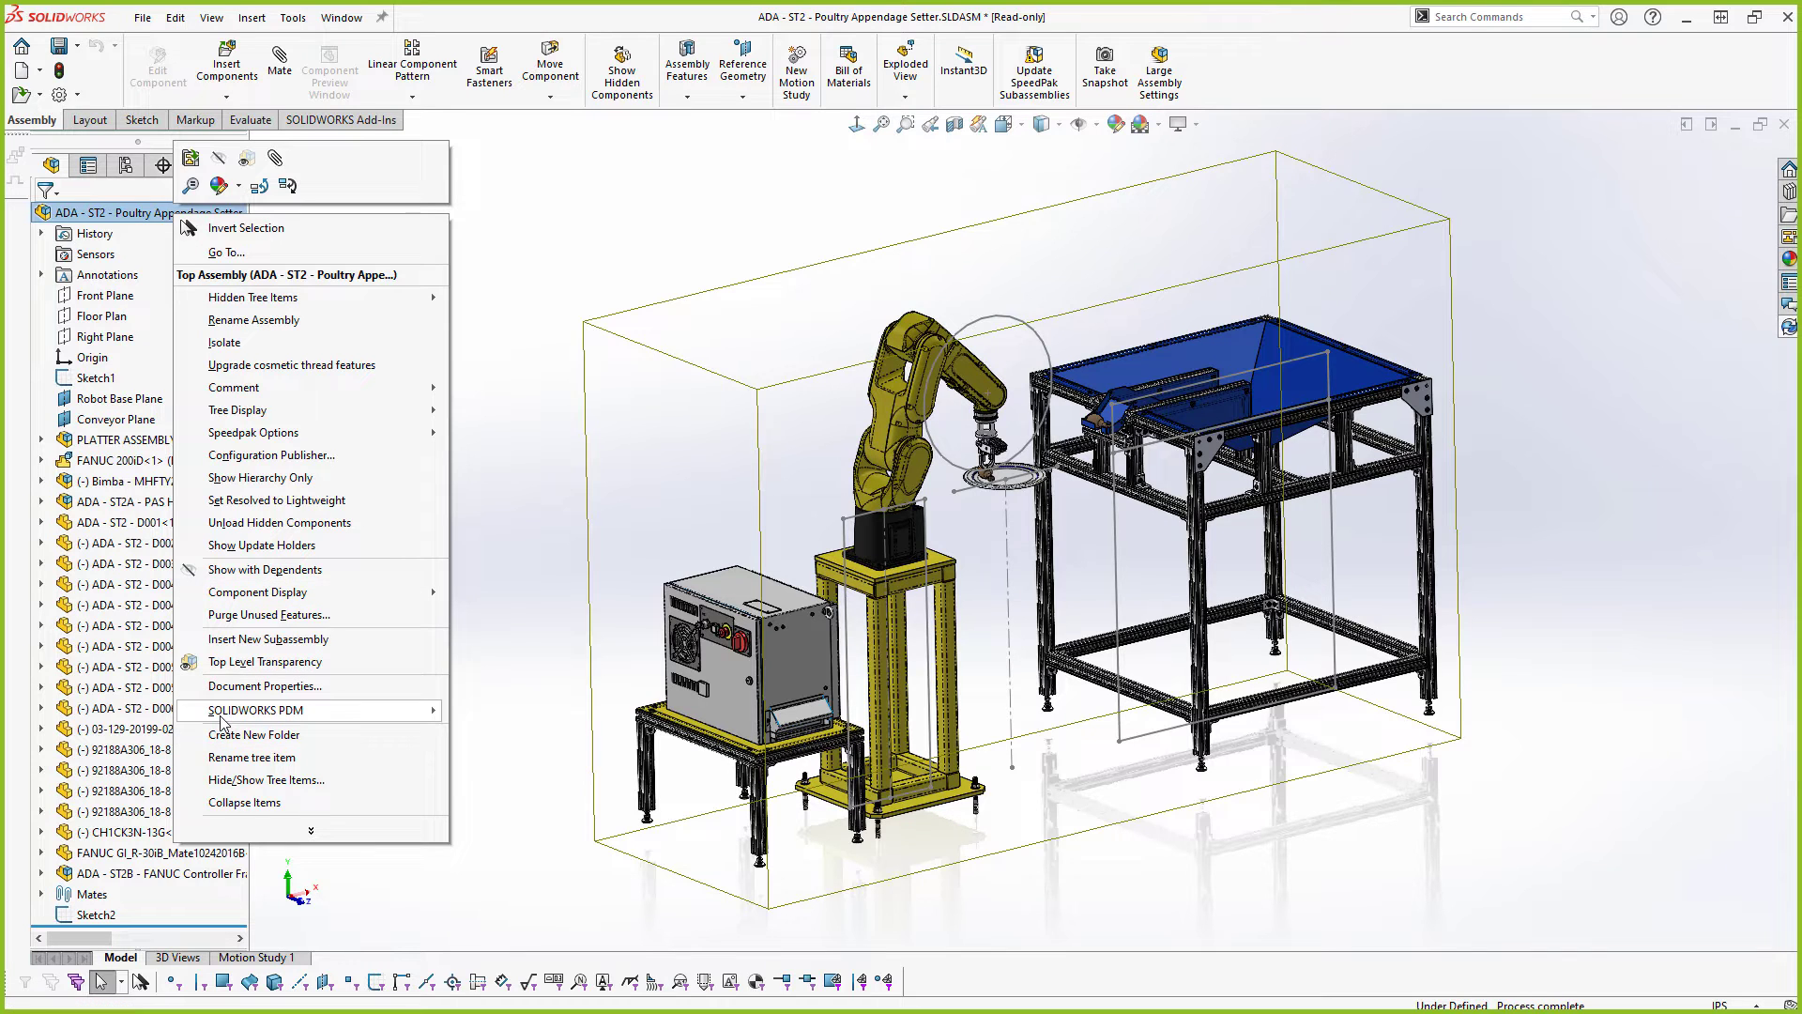
mouse_move(221, 716)
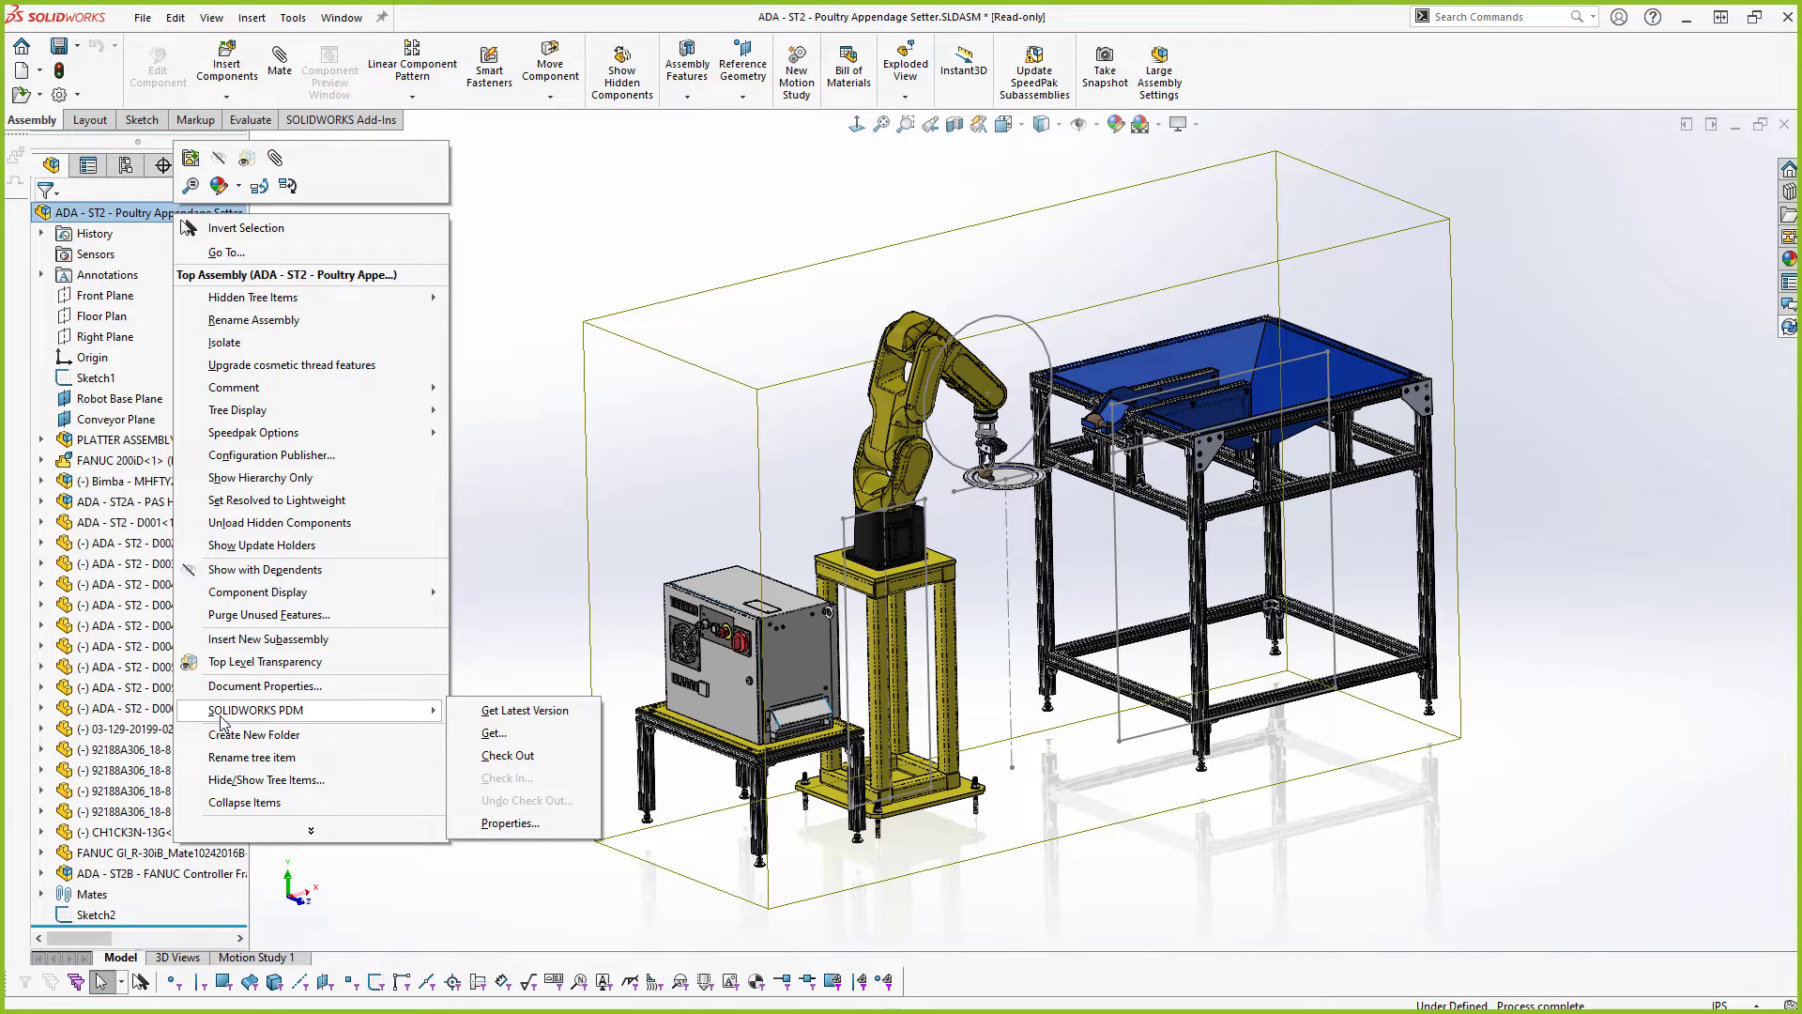
click(503, 755)
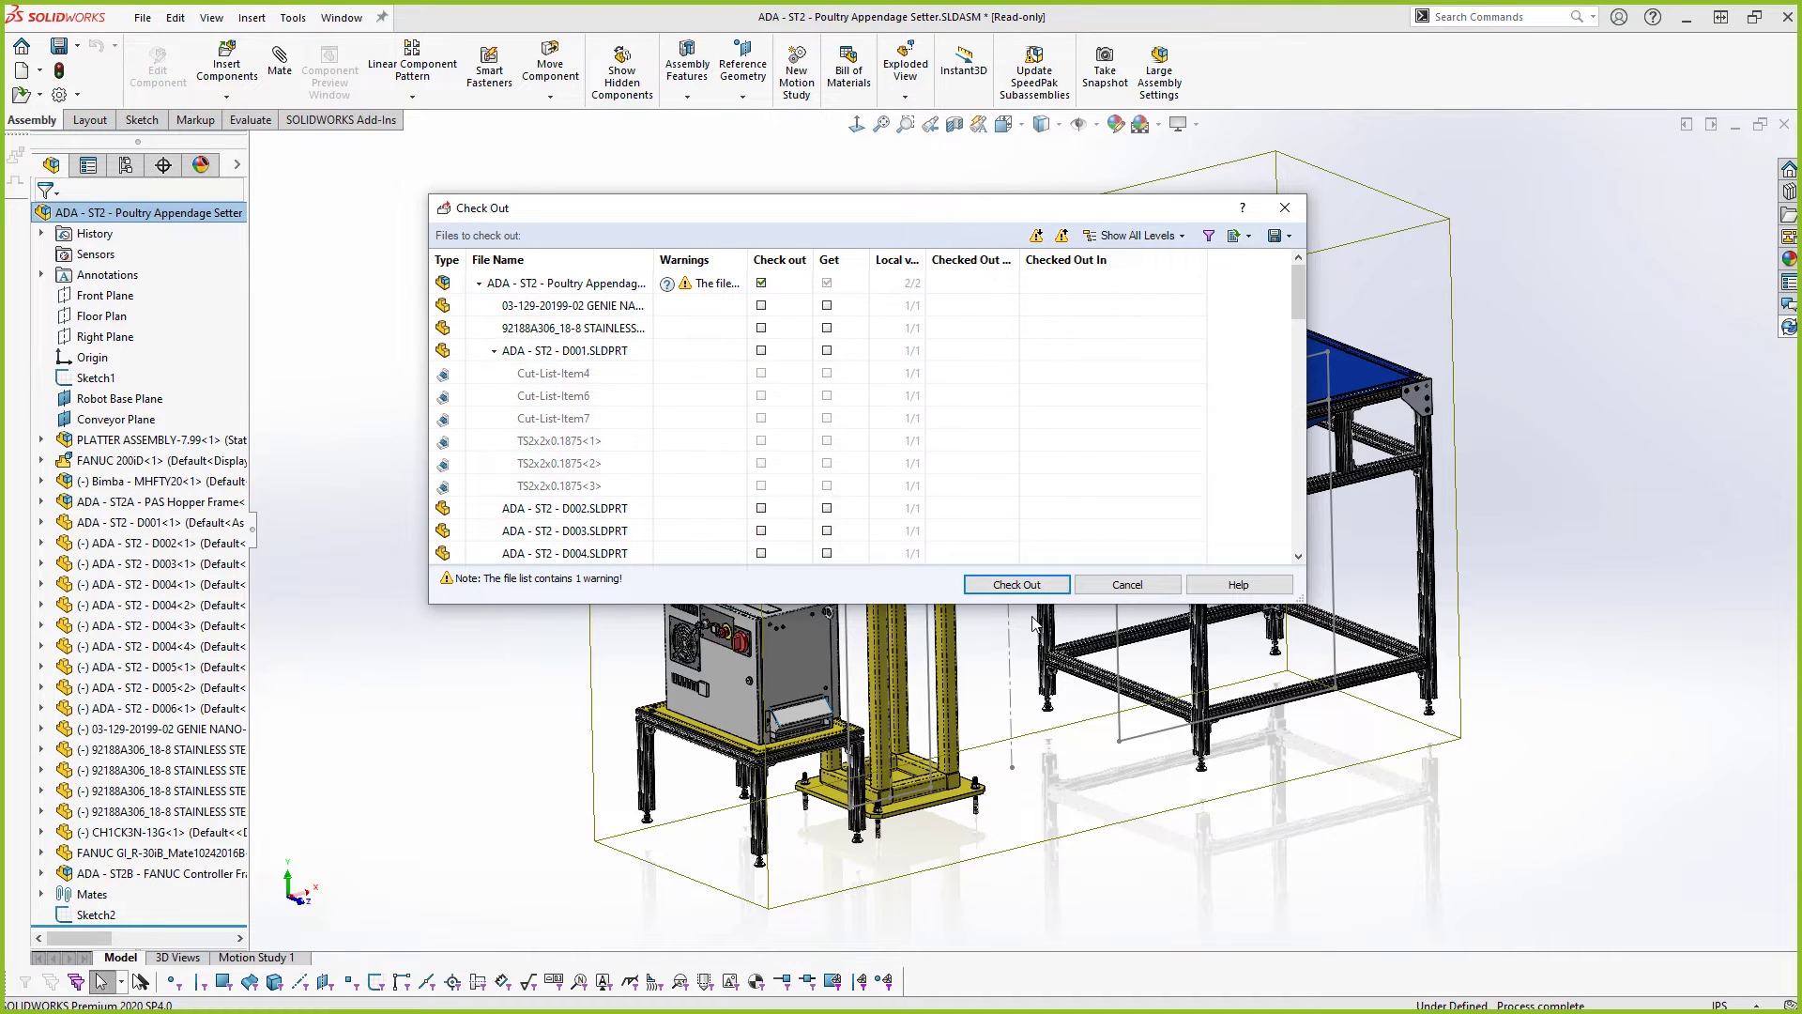
click(1007, 585)
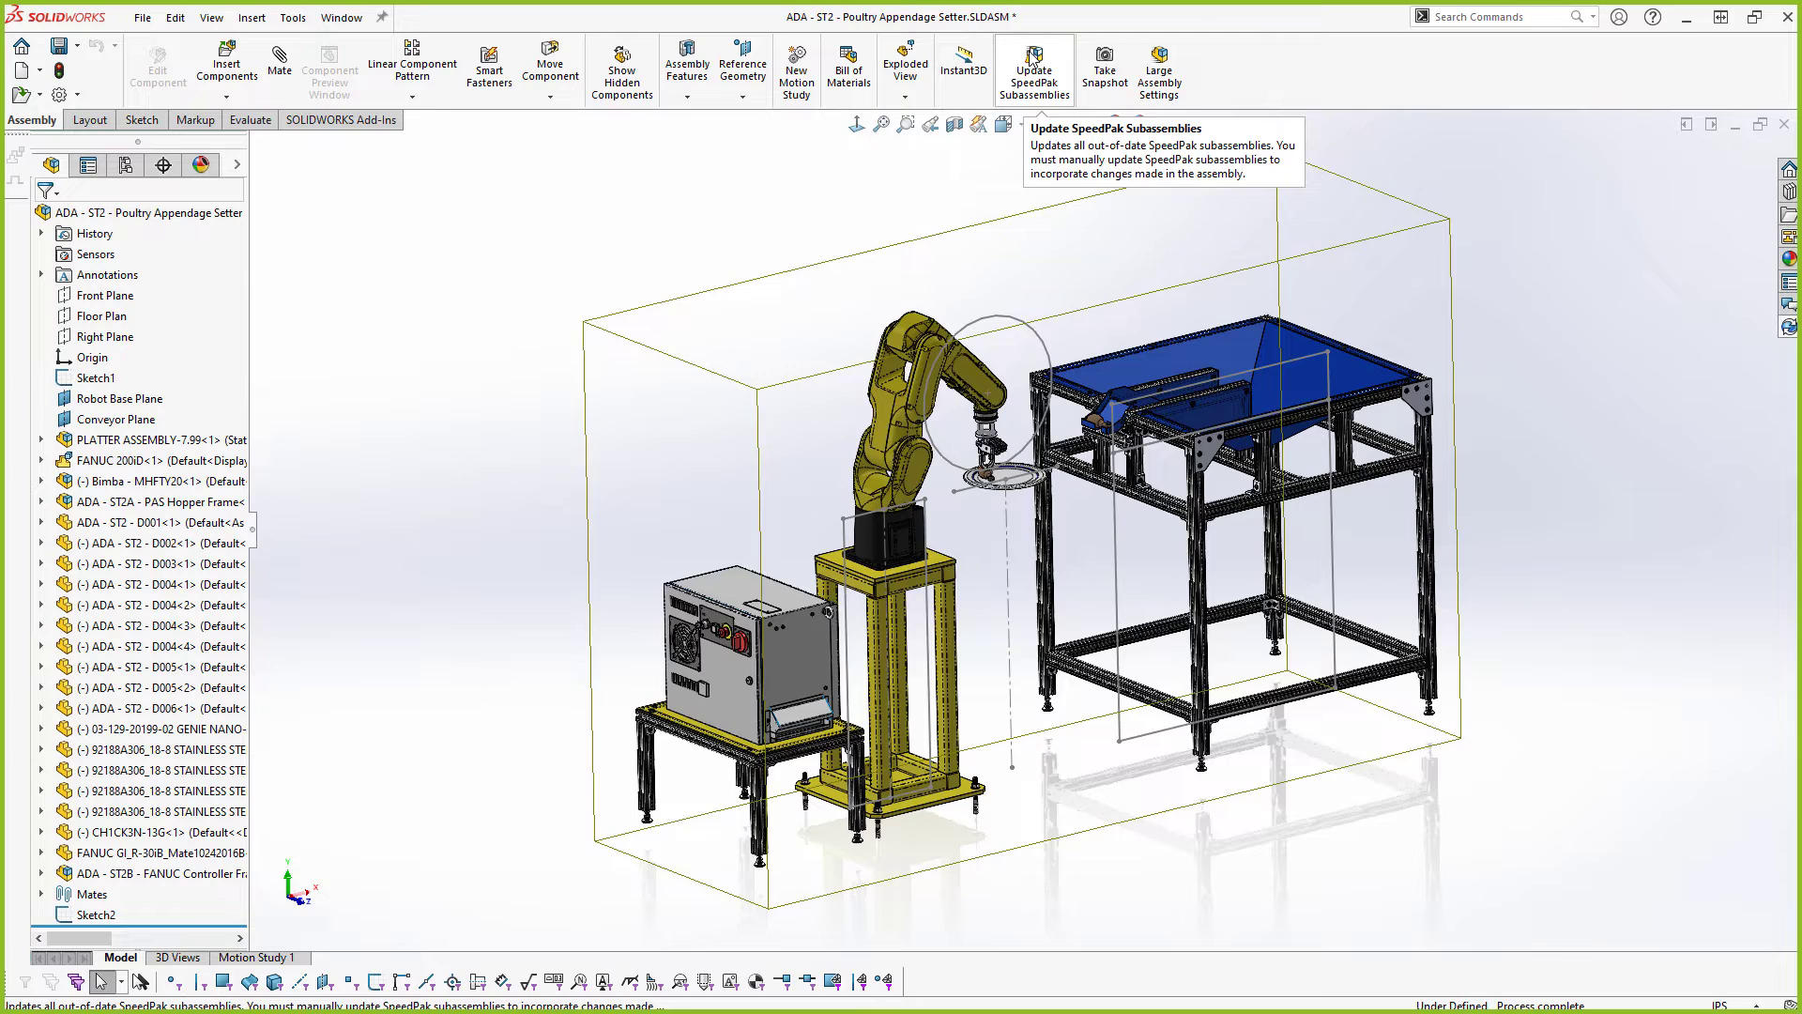
- Select the ADA - ST2B - FANUC Controller Frame subassembly via the table's top plate and open it
scroll(712, 719, down, 5)
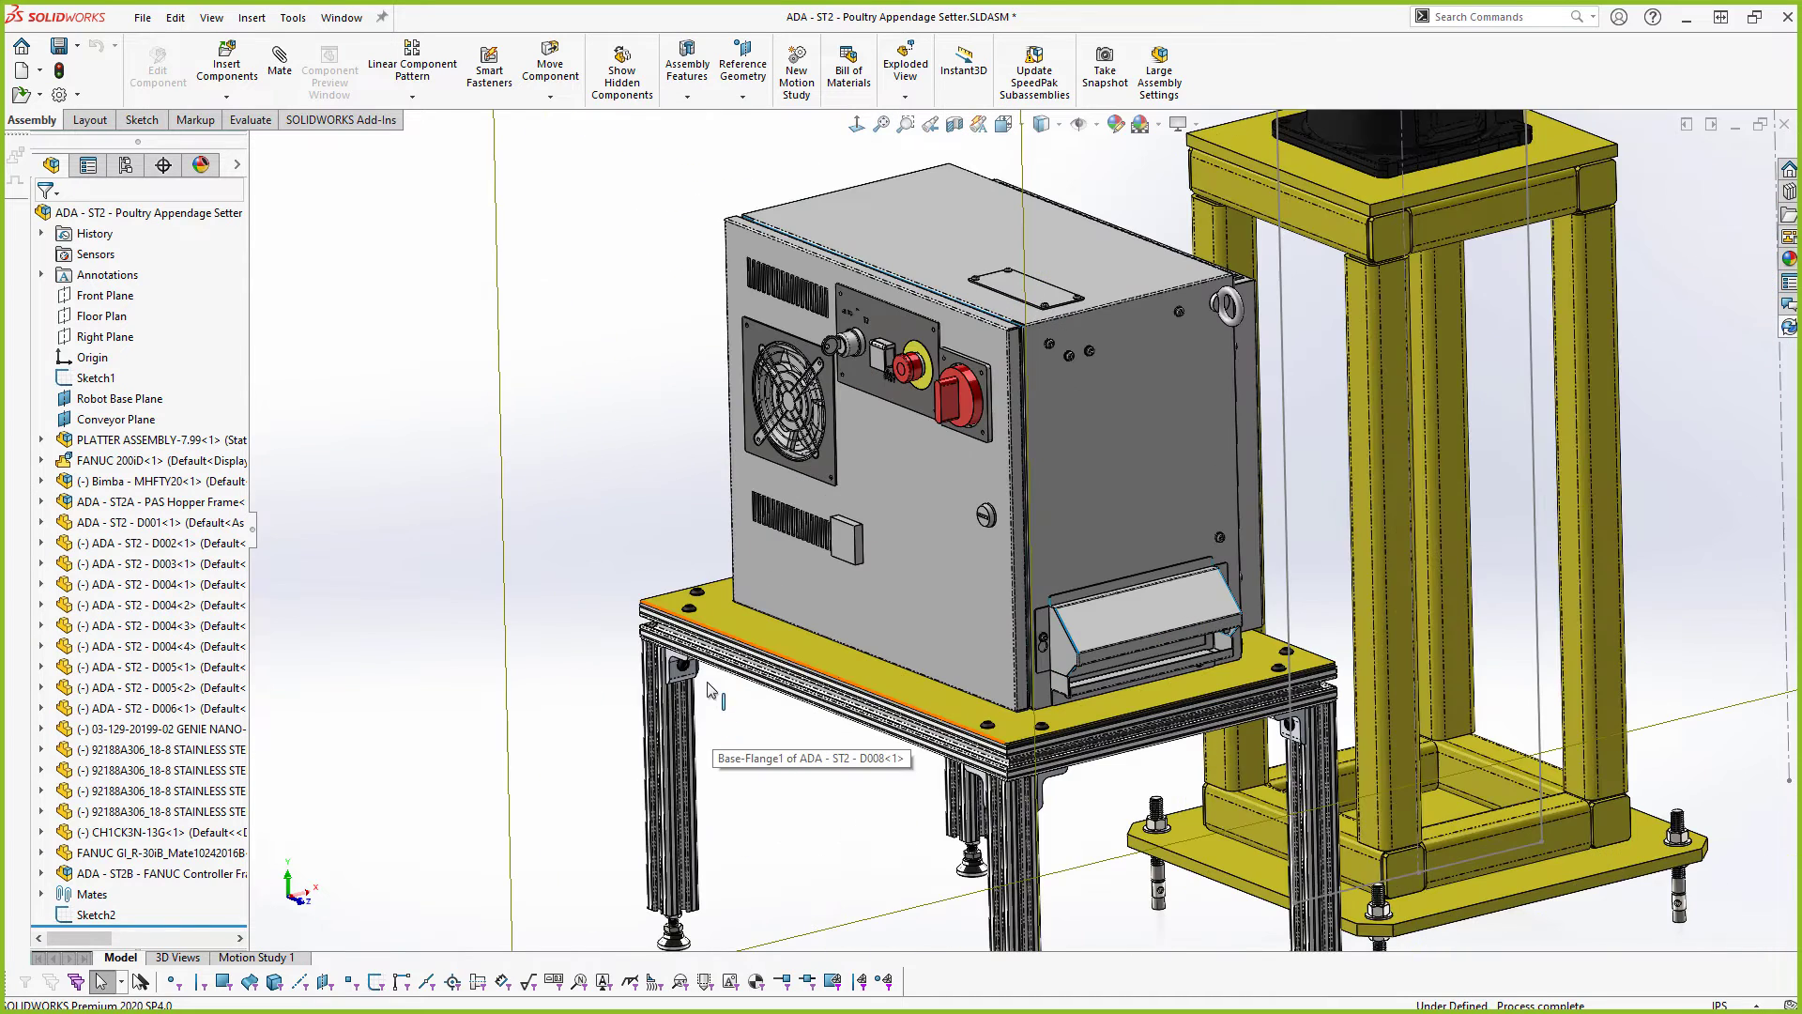
click(711, 695)
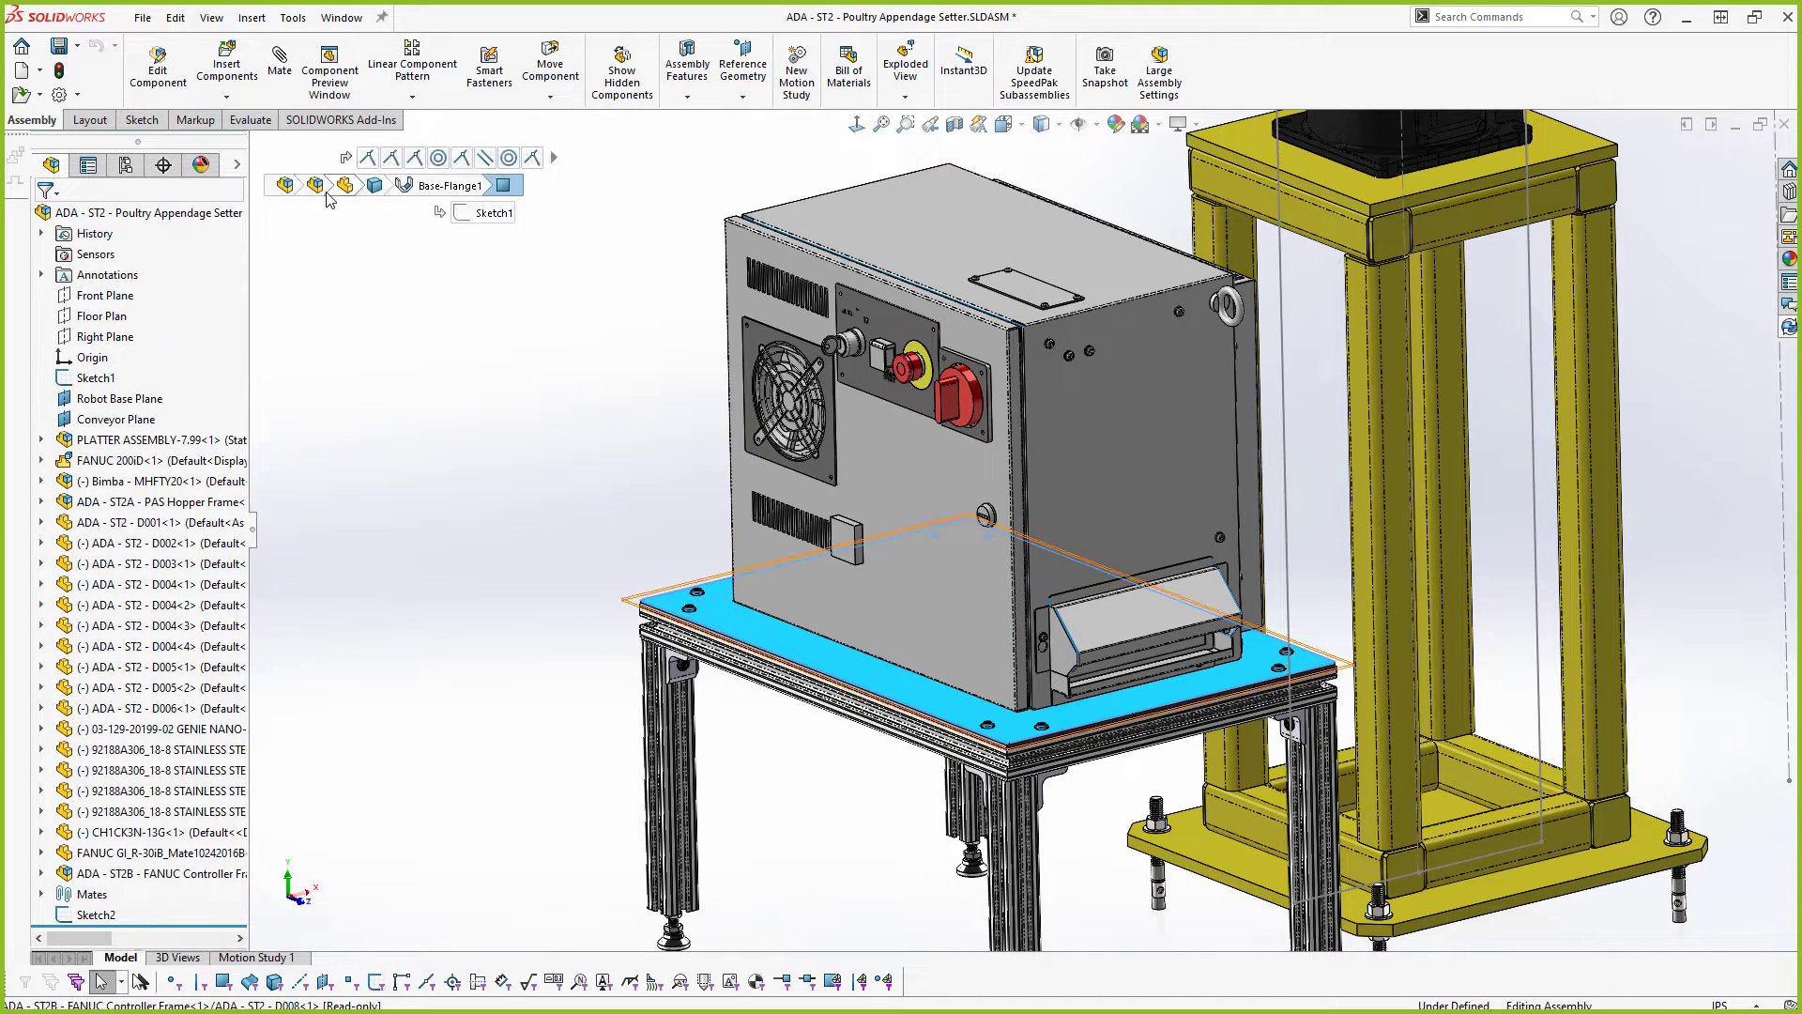
click(315, 185)
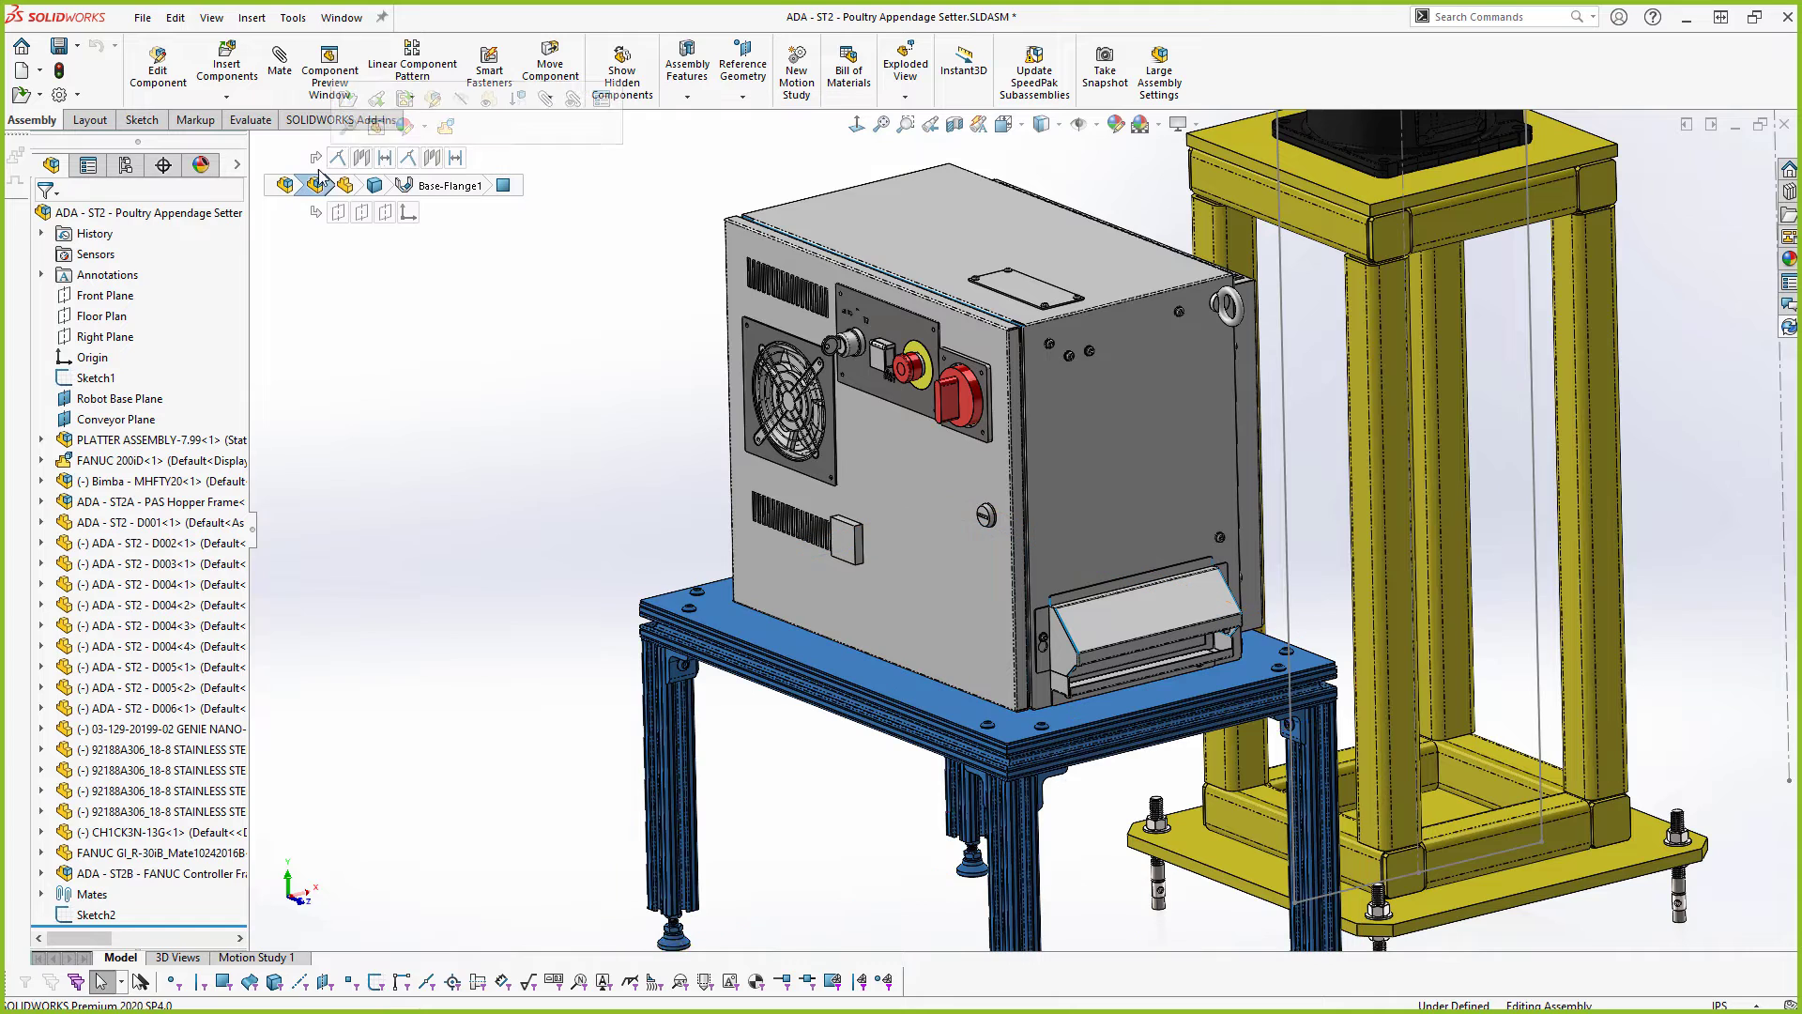
click(346, 100)
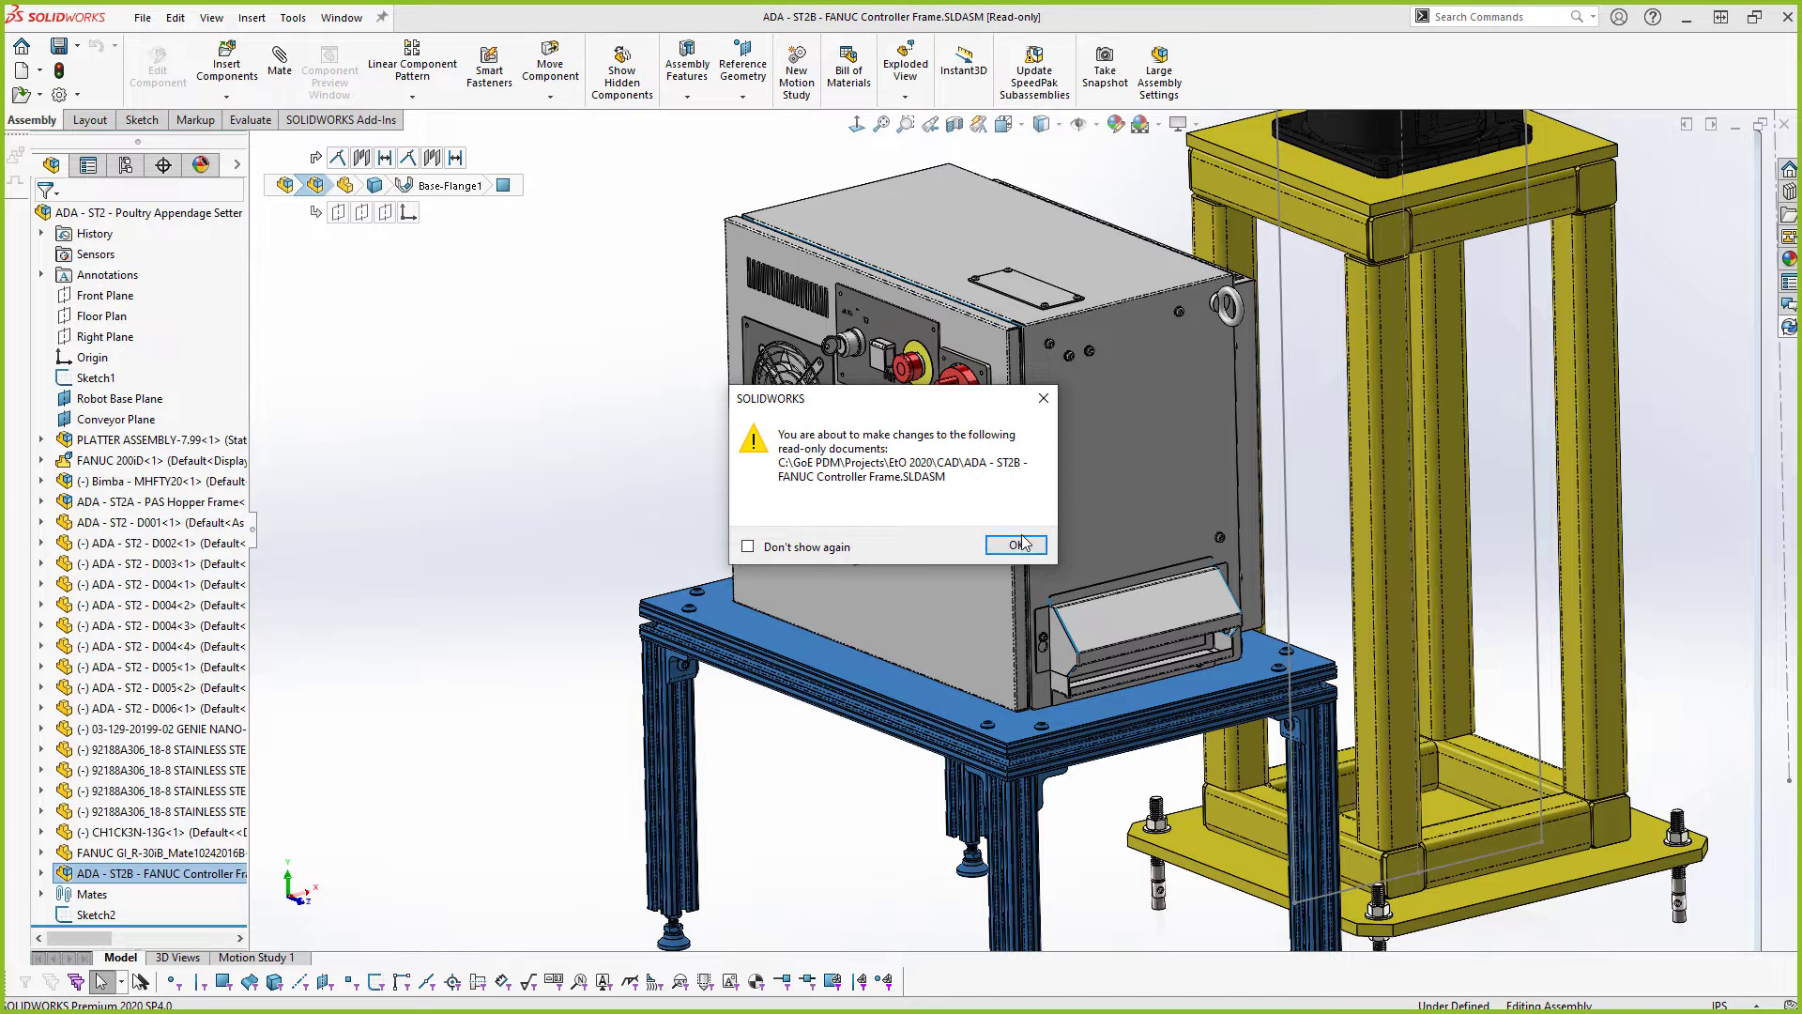
- Dismiss the read-only warning and measure a table leg edge, which reads 11 in
click(1008, 543)
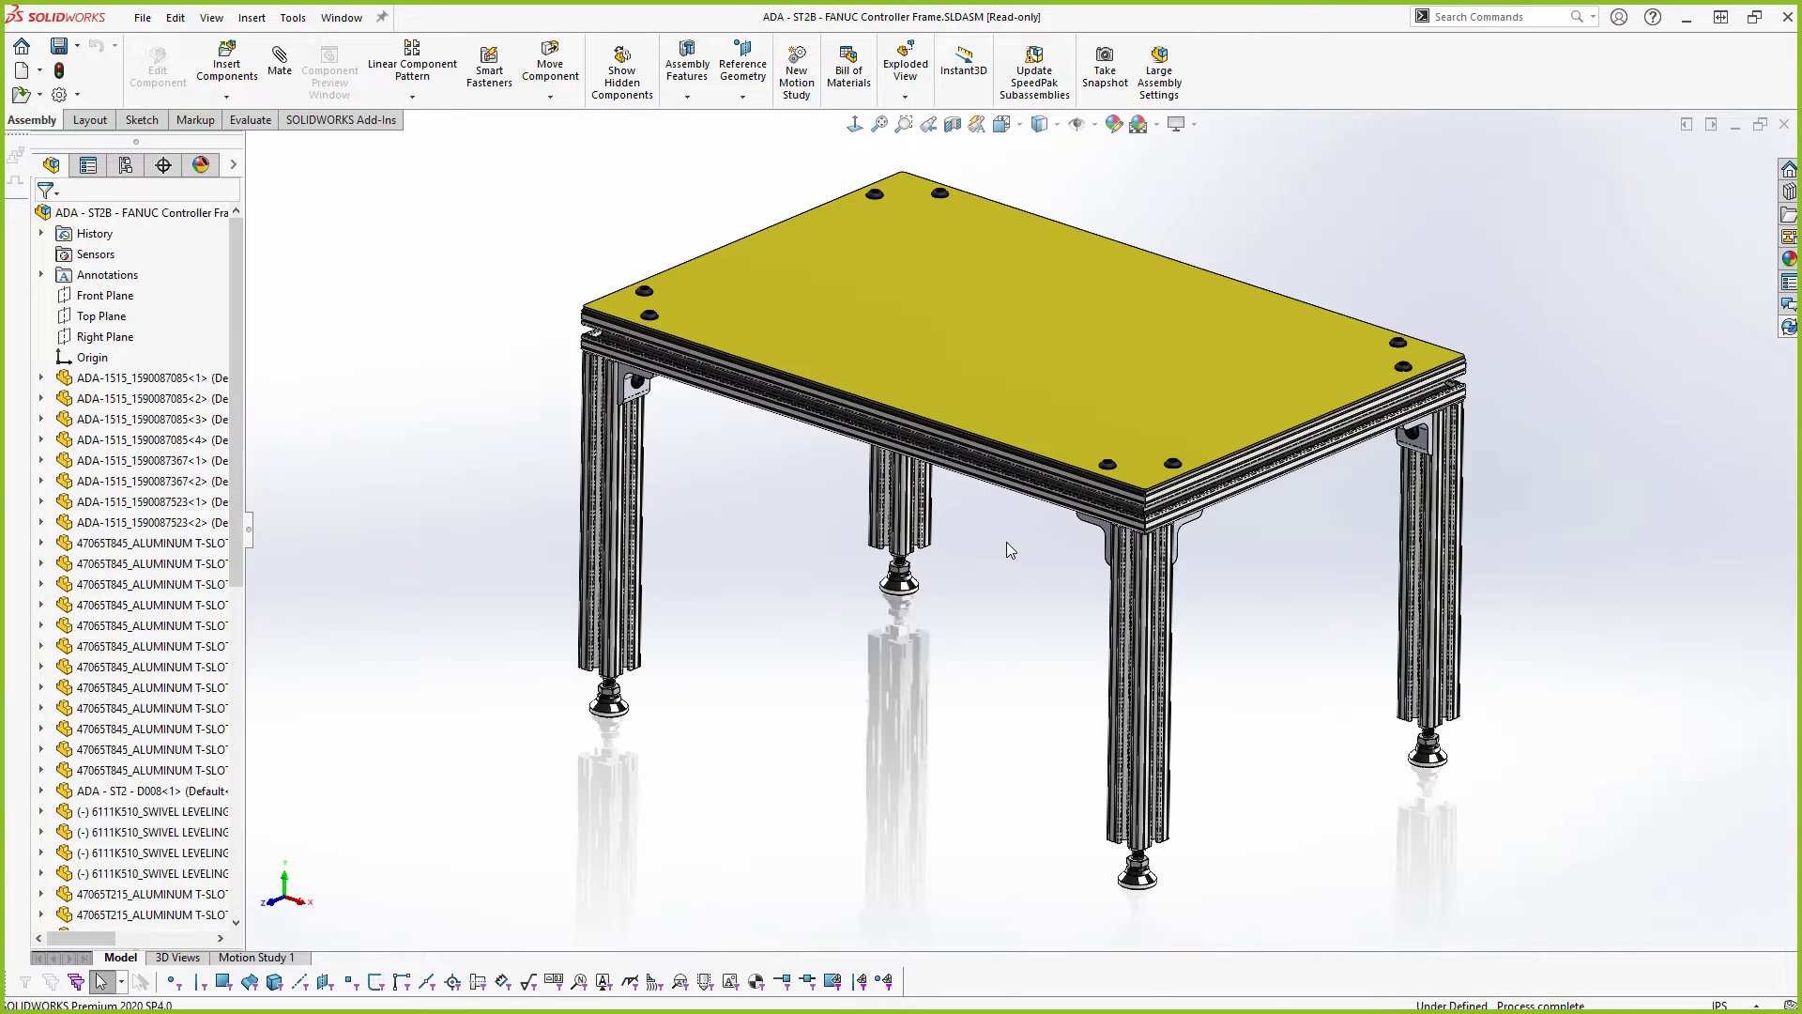
middle_drag(946, 524, 903, 577)
click(620, 617)
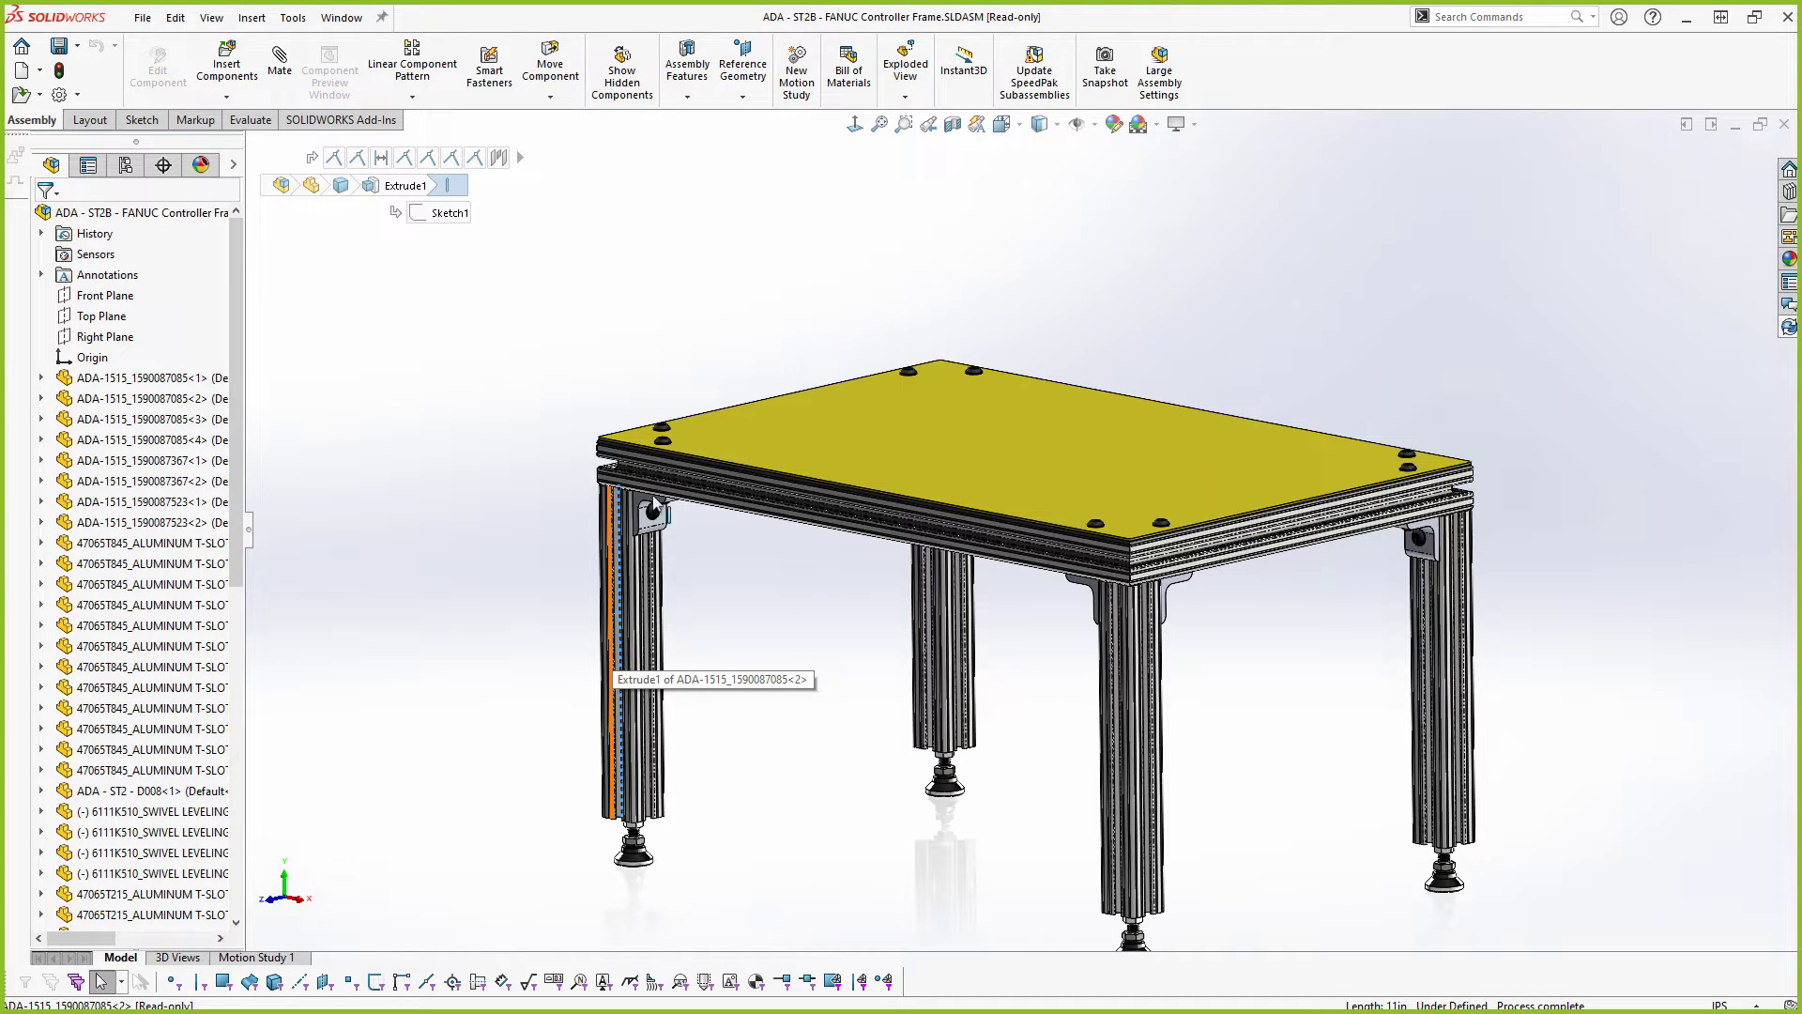
click(410, 392)
right_click(175, 217)
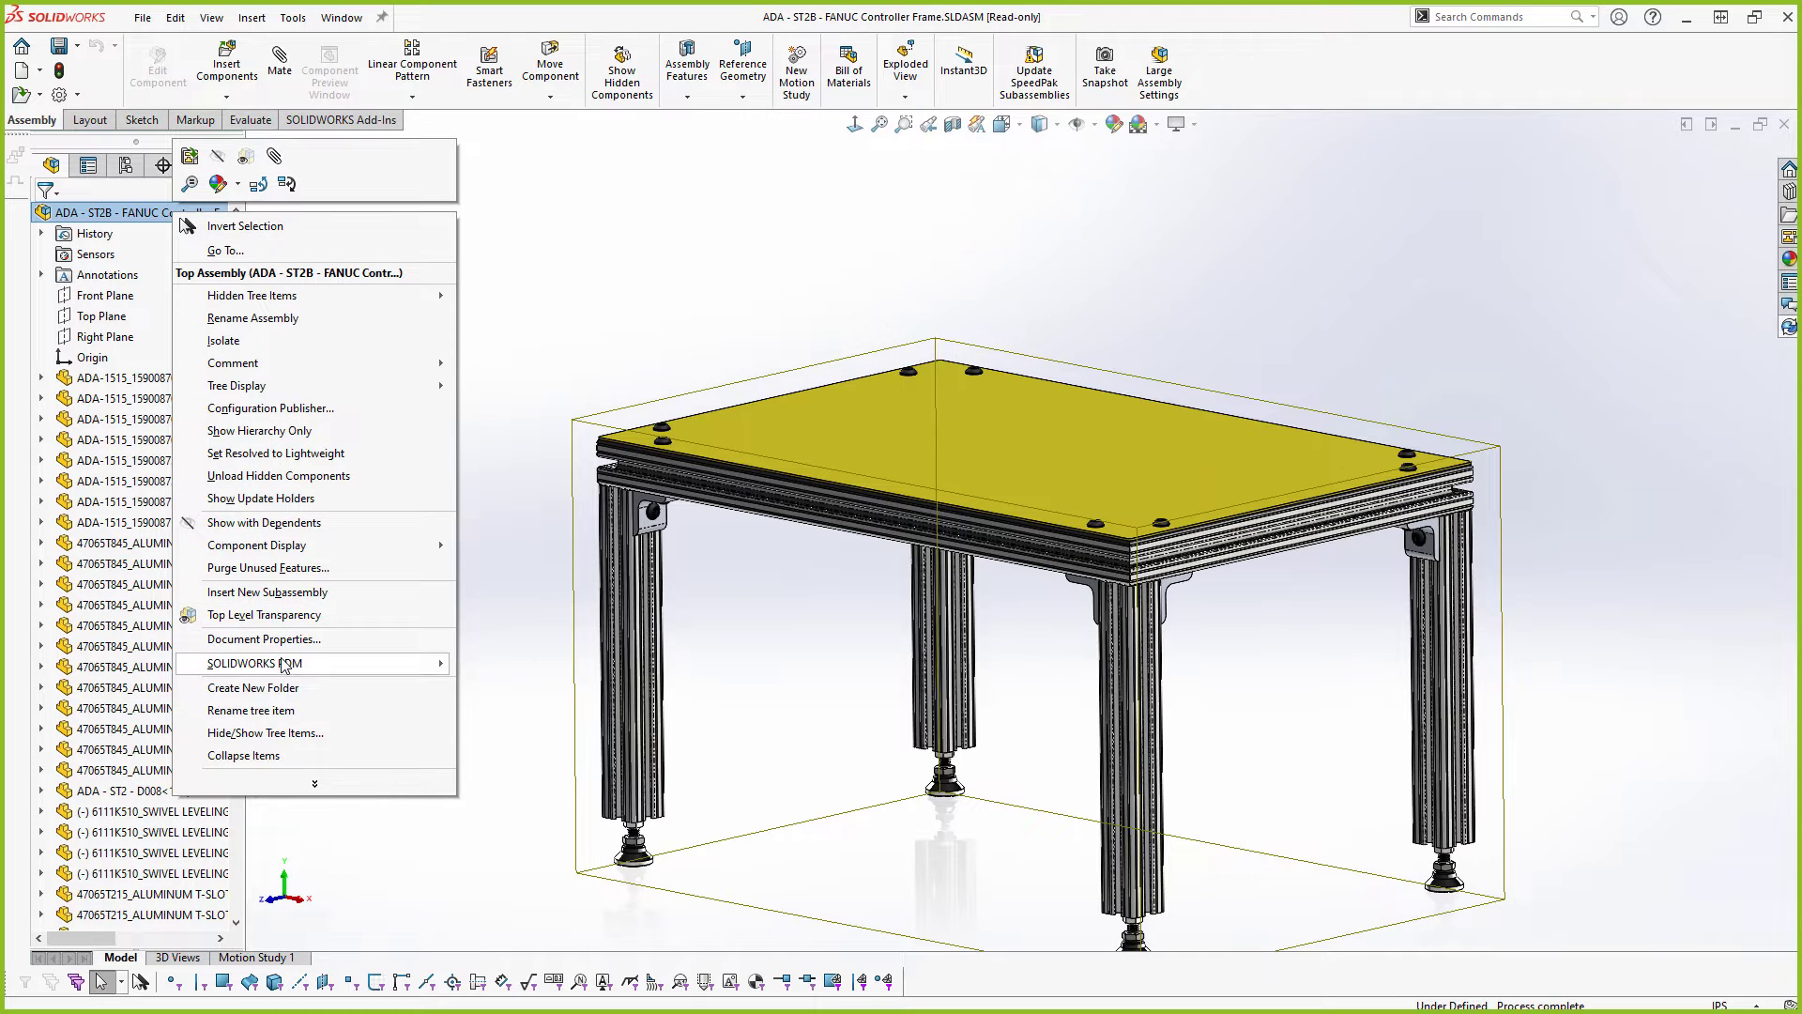
mouse_move(285, 664)
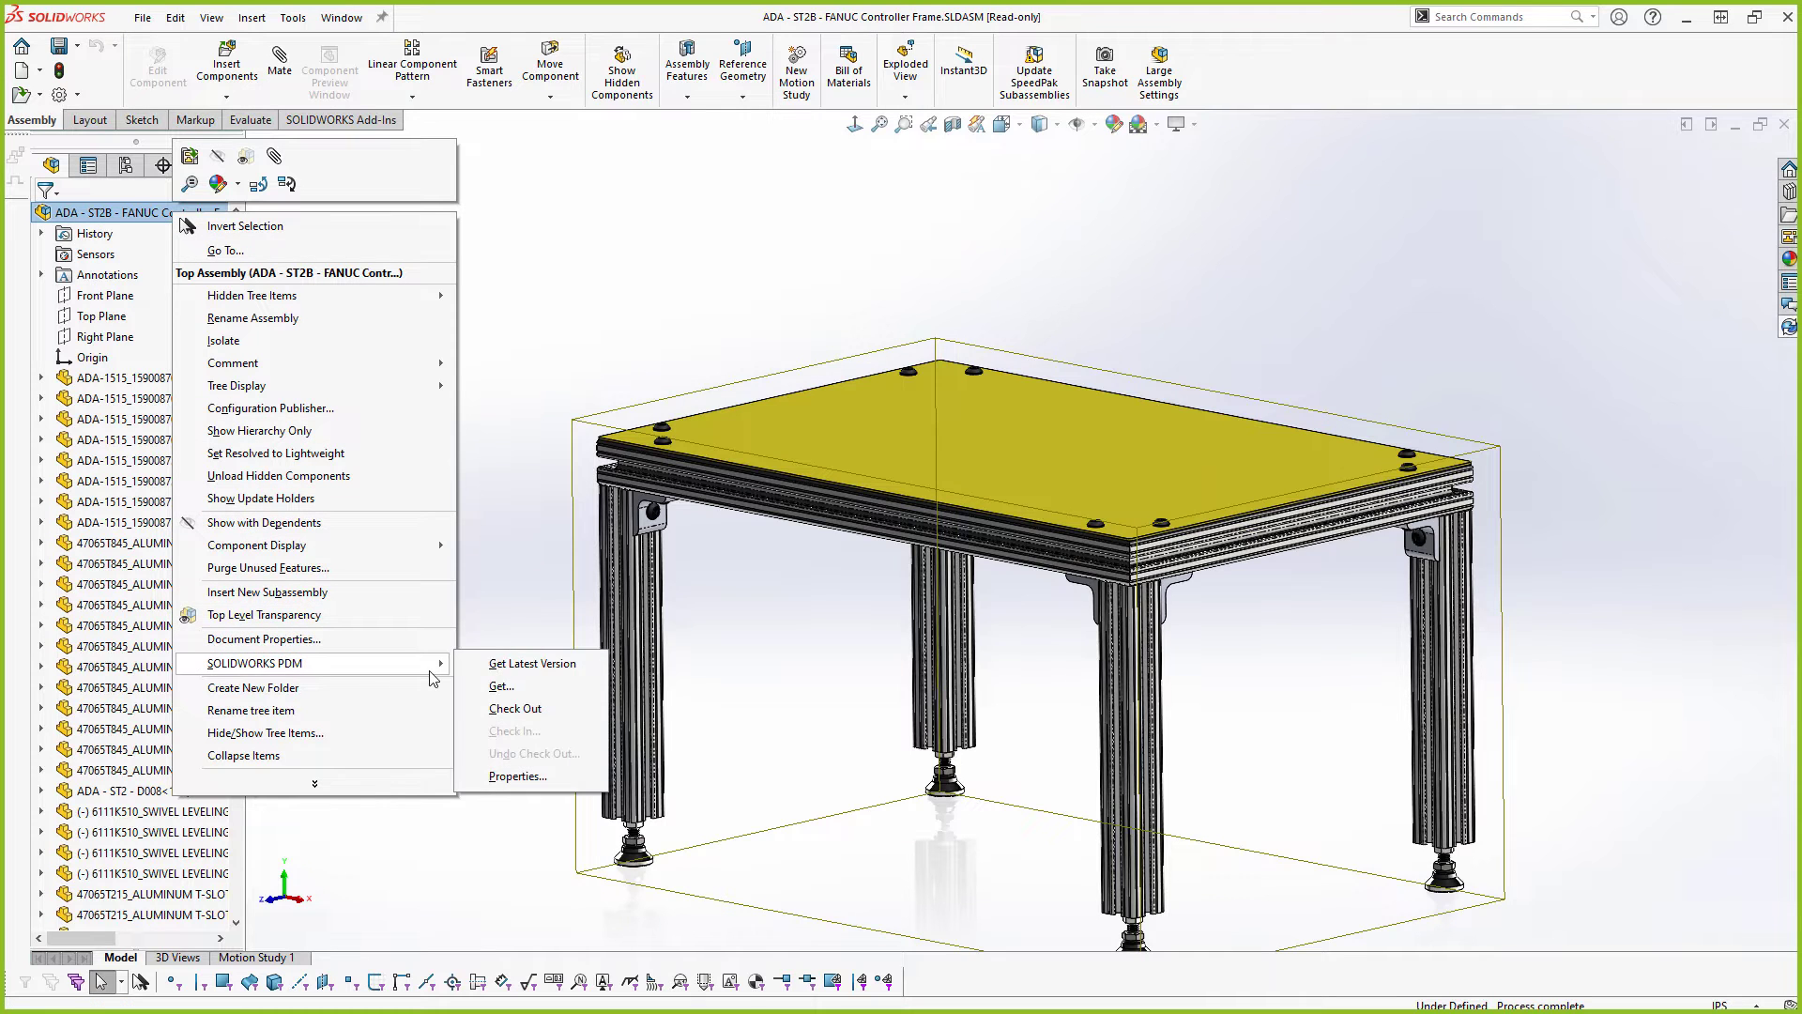
click(507, 710)
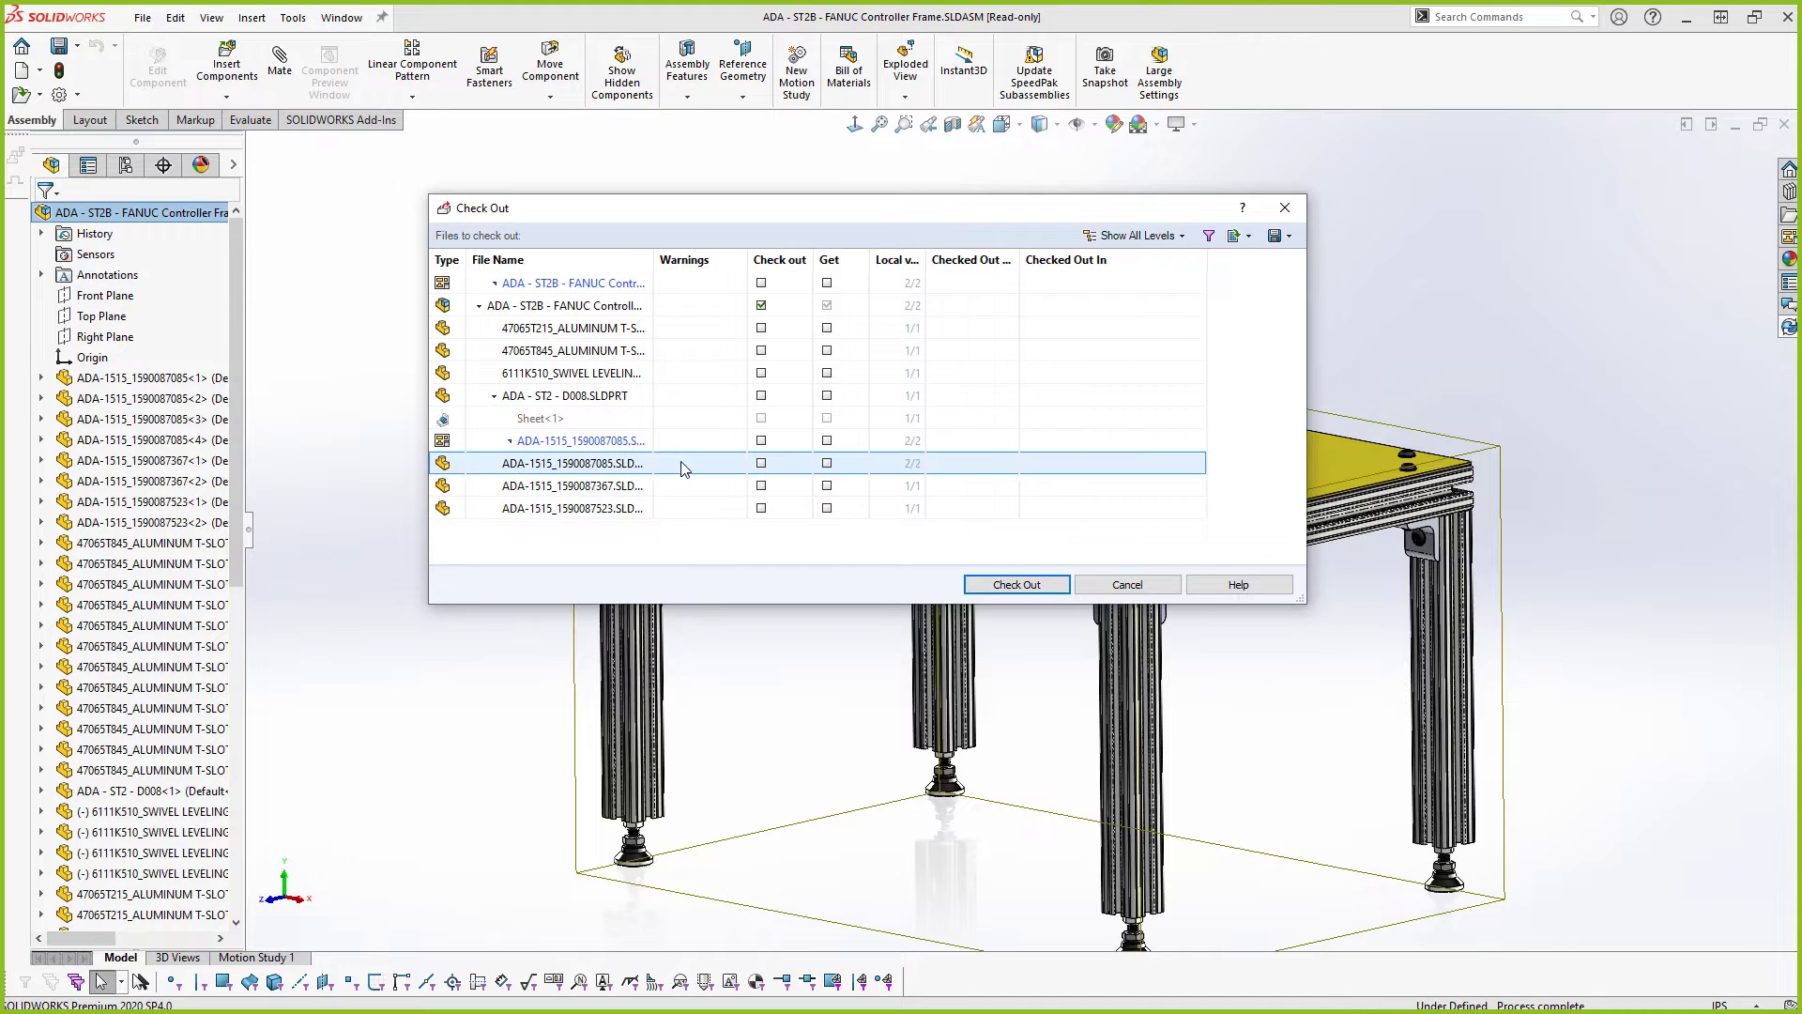
click(761, 440)
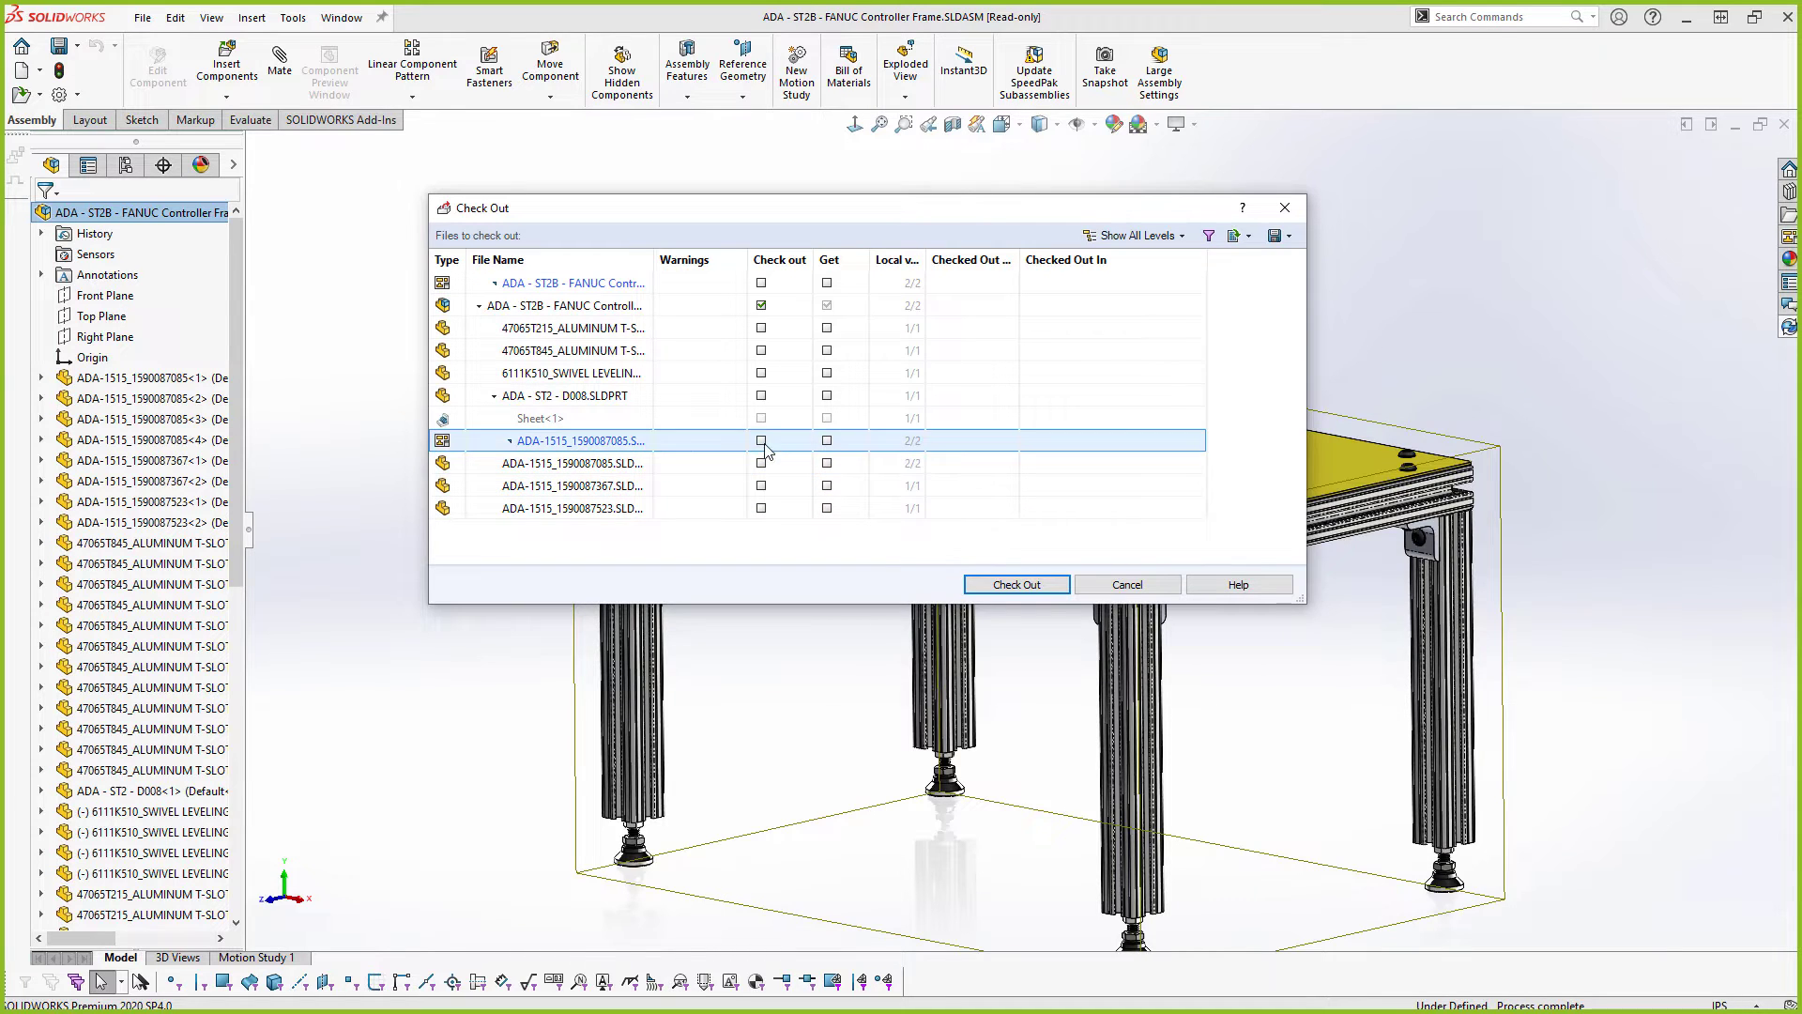
click(761, 464)
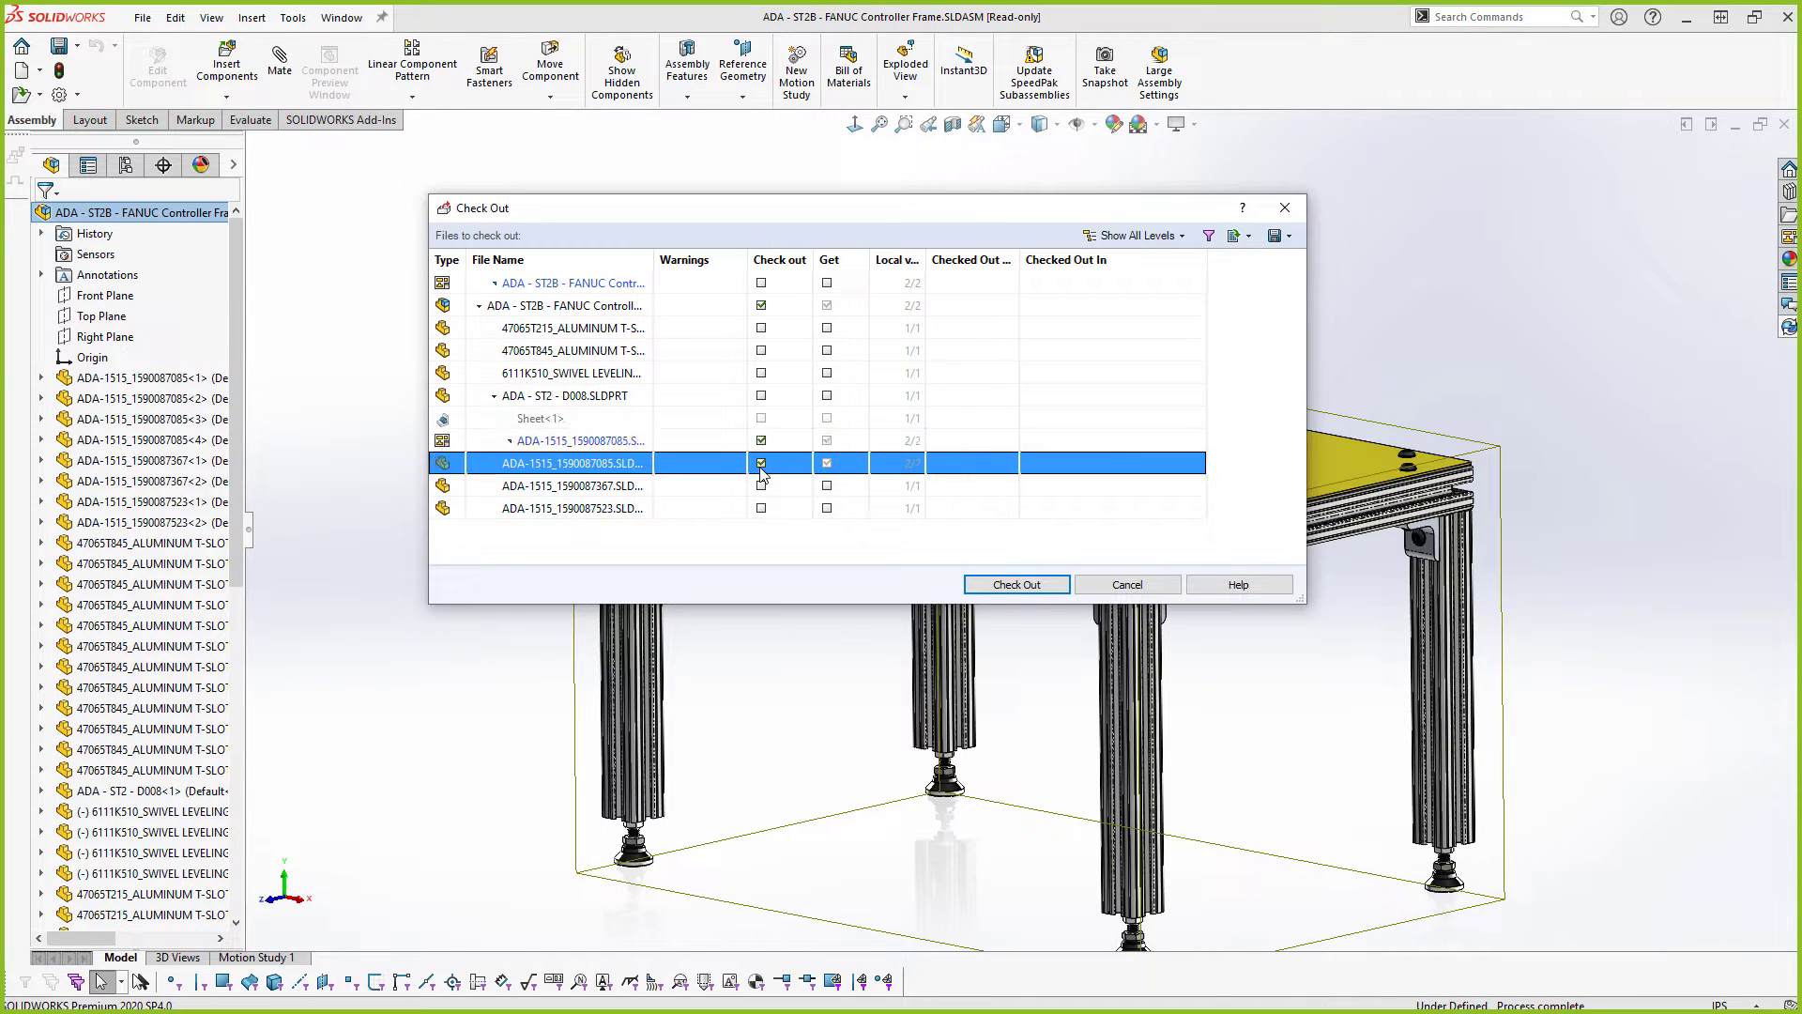
click(761, 284)
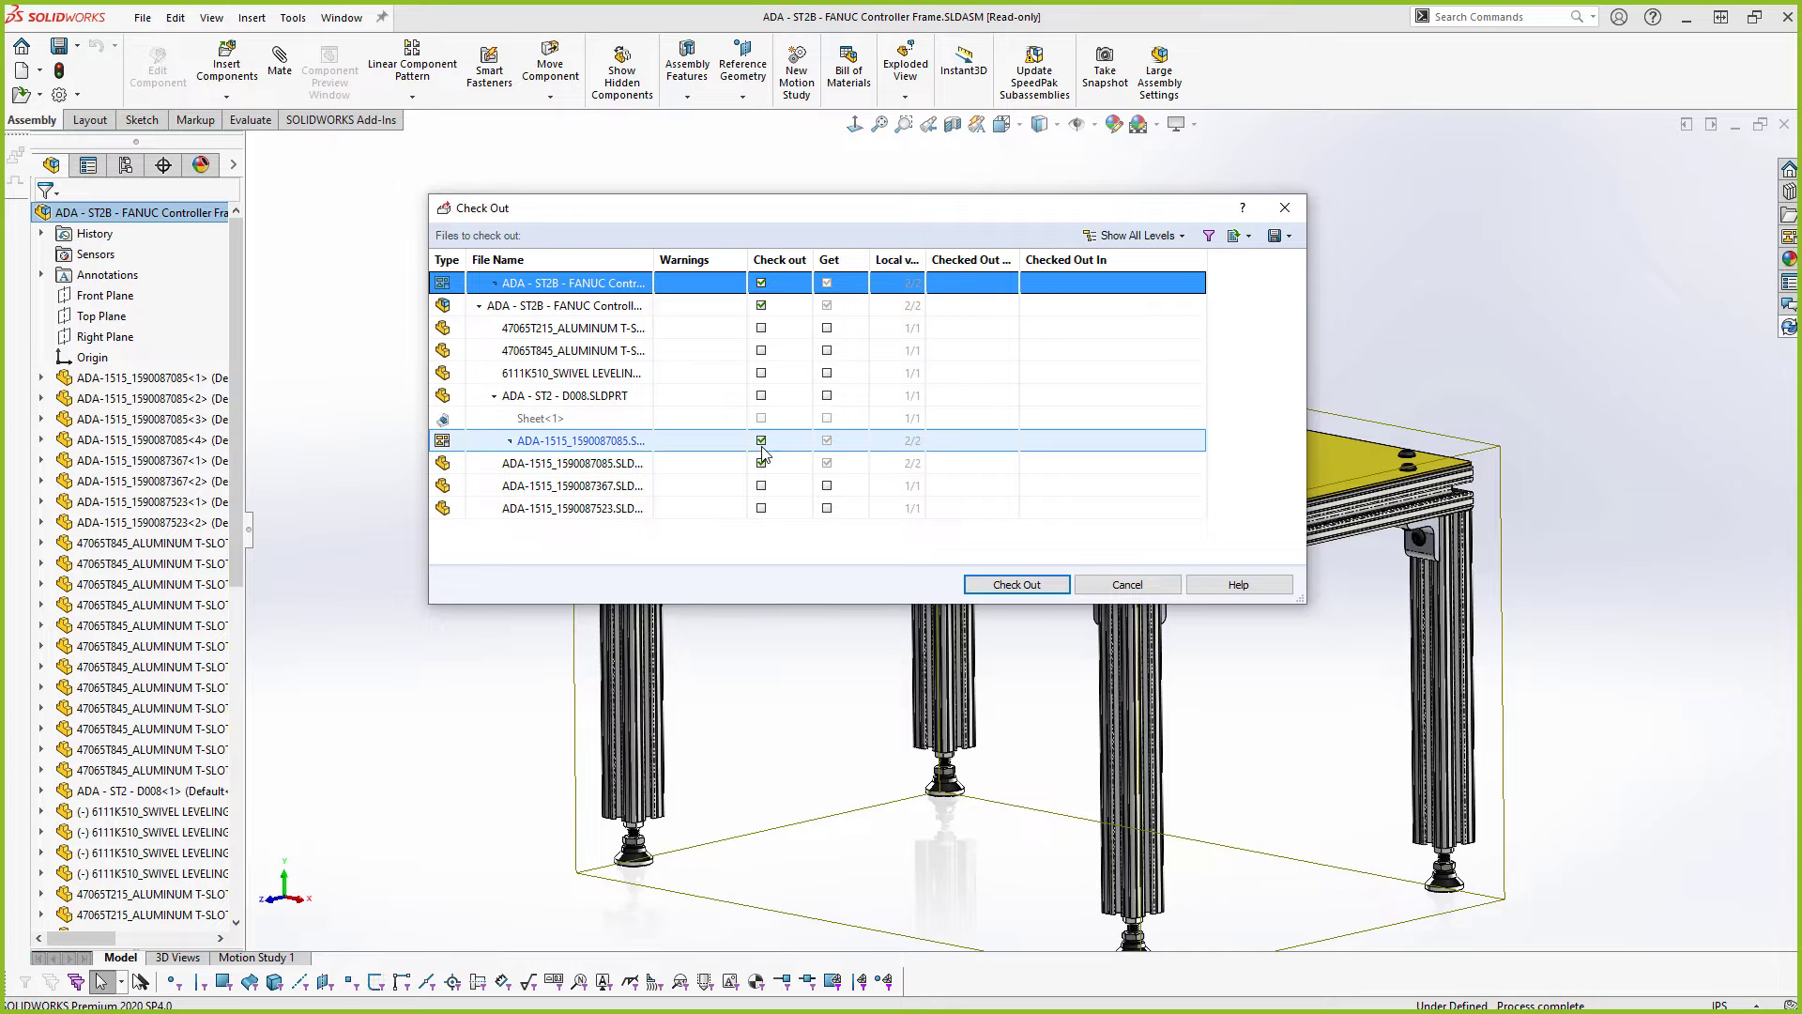
click(1011, 585)
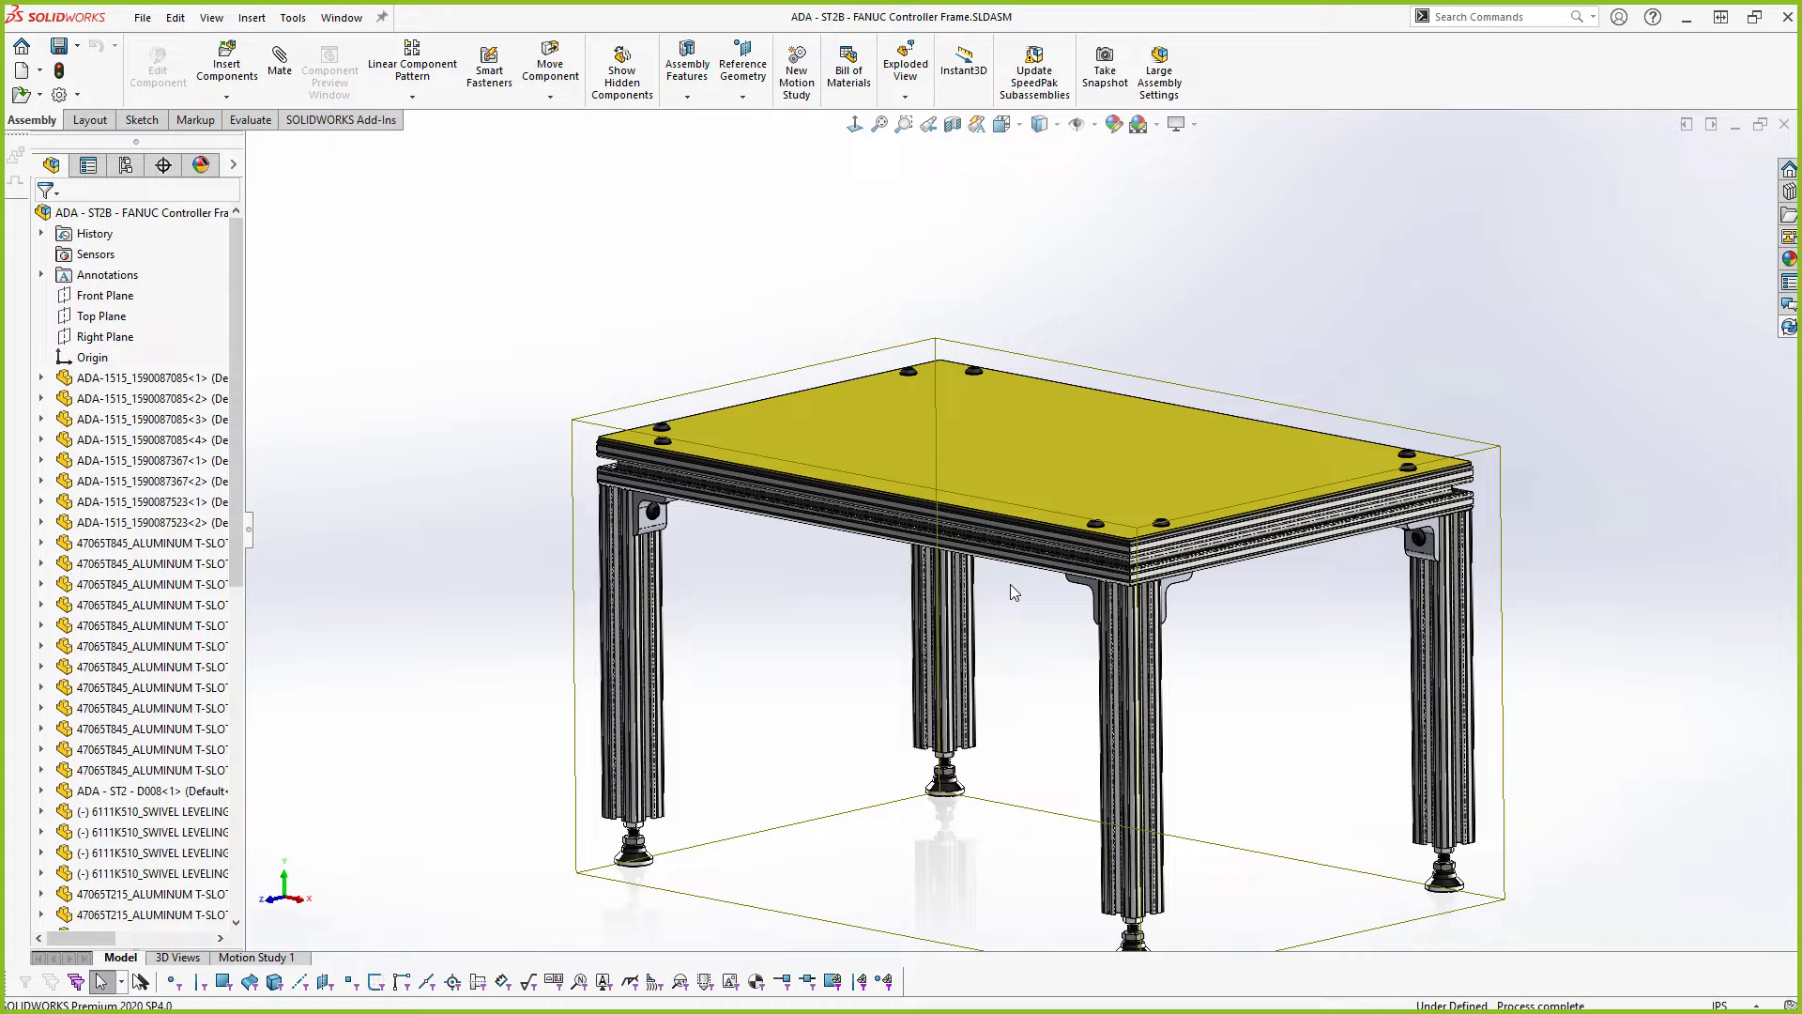
key(alt+Tab)
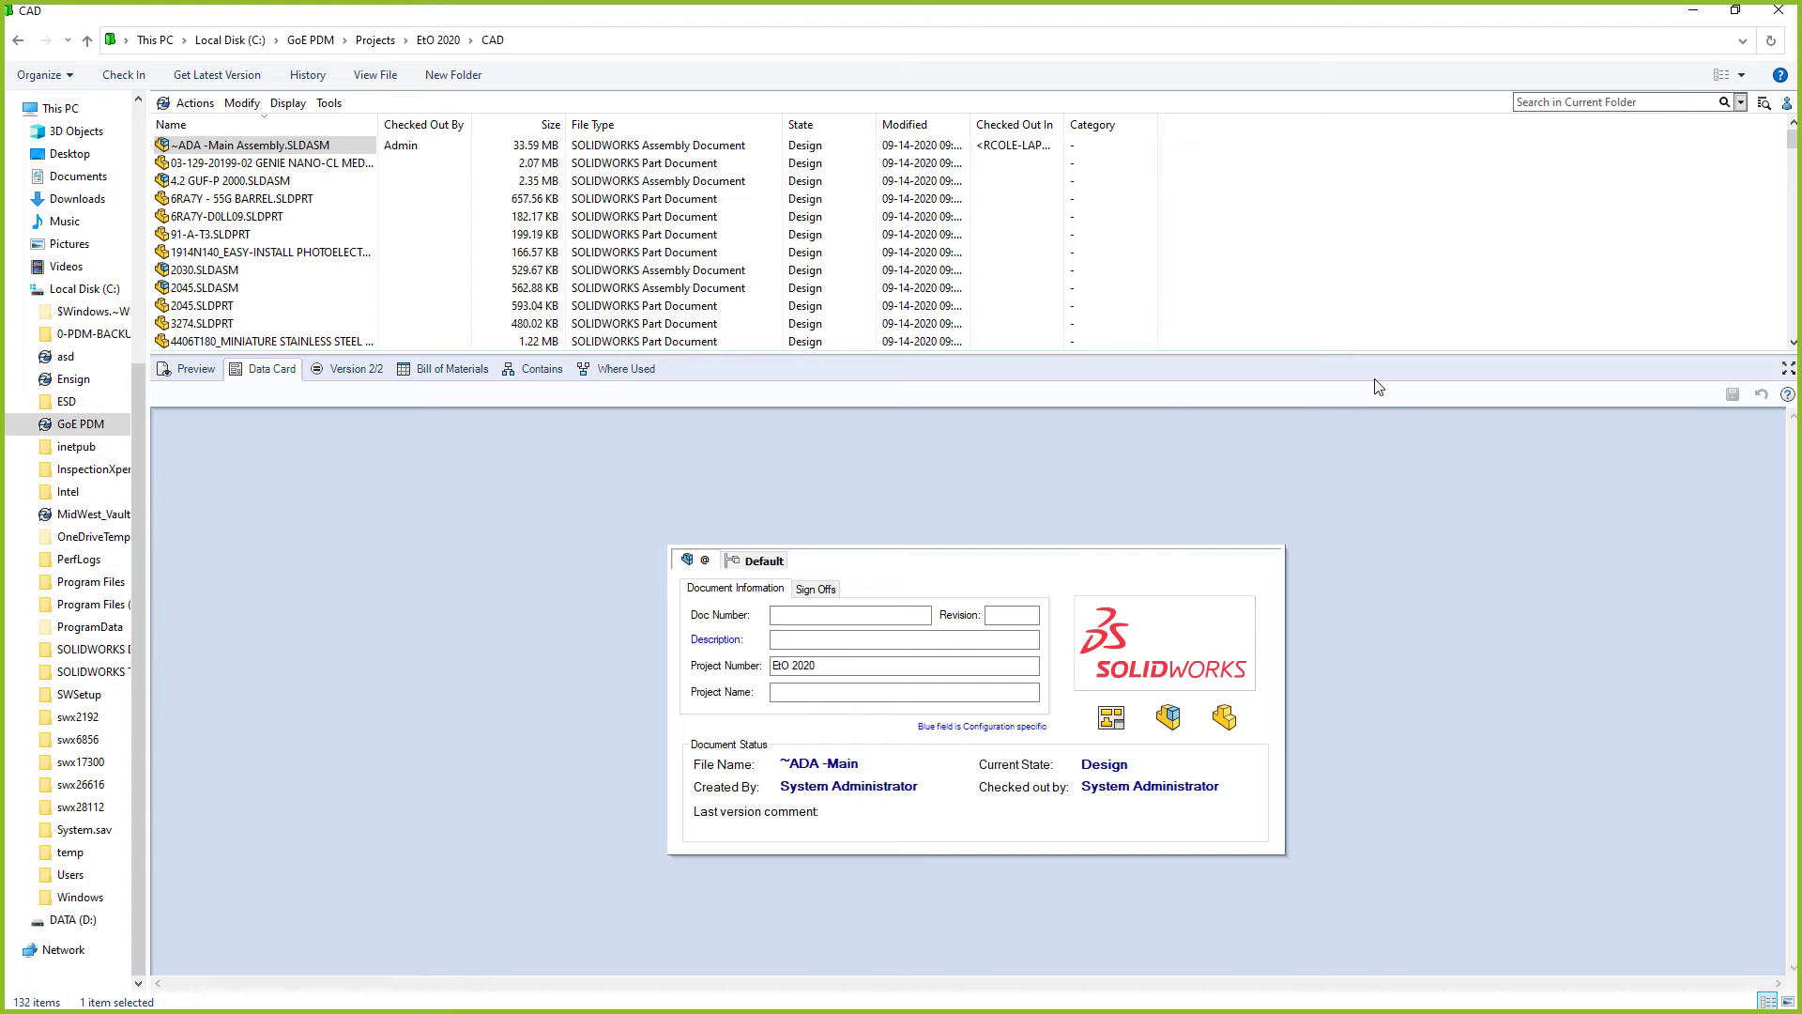
drag(1055, 355, 1035, 481)
scroll(474, 314, down, 12)
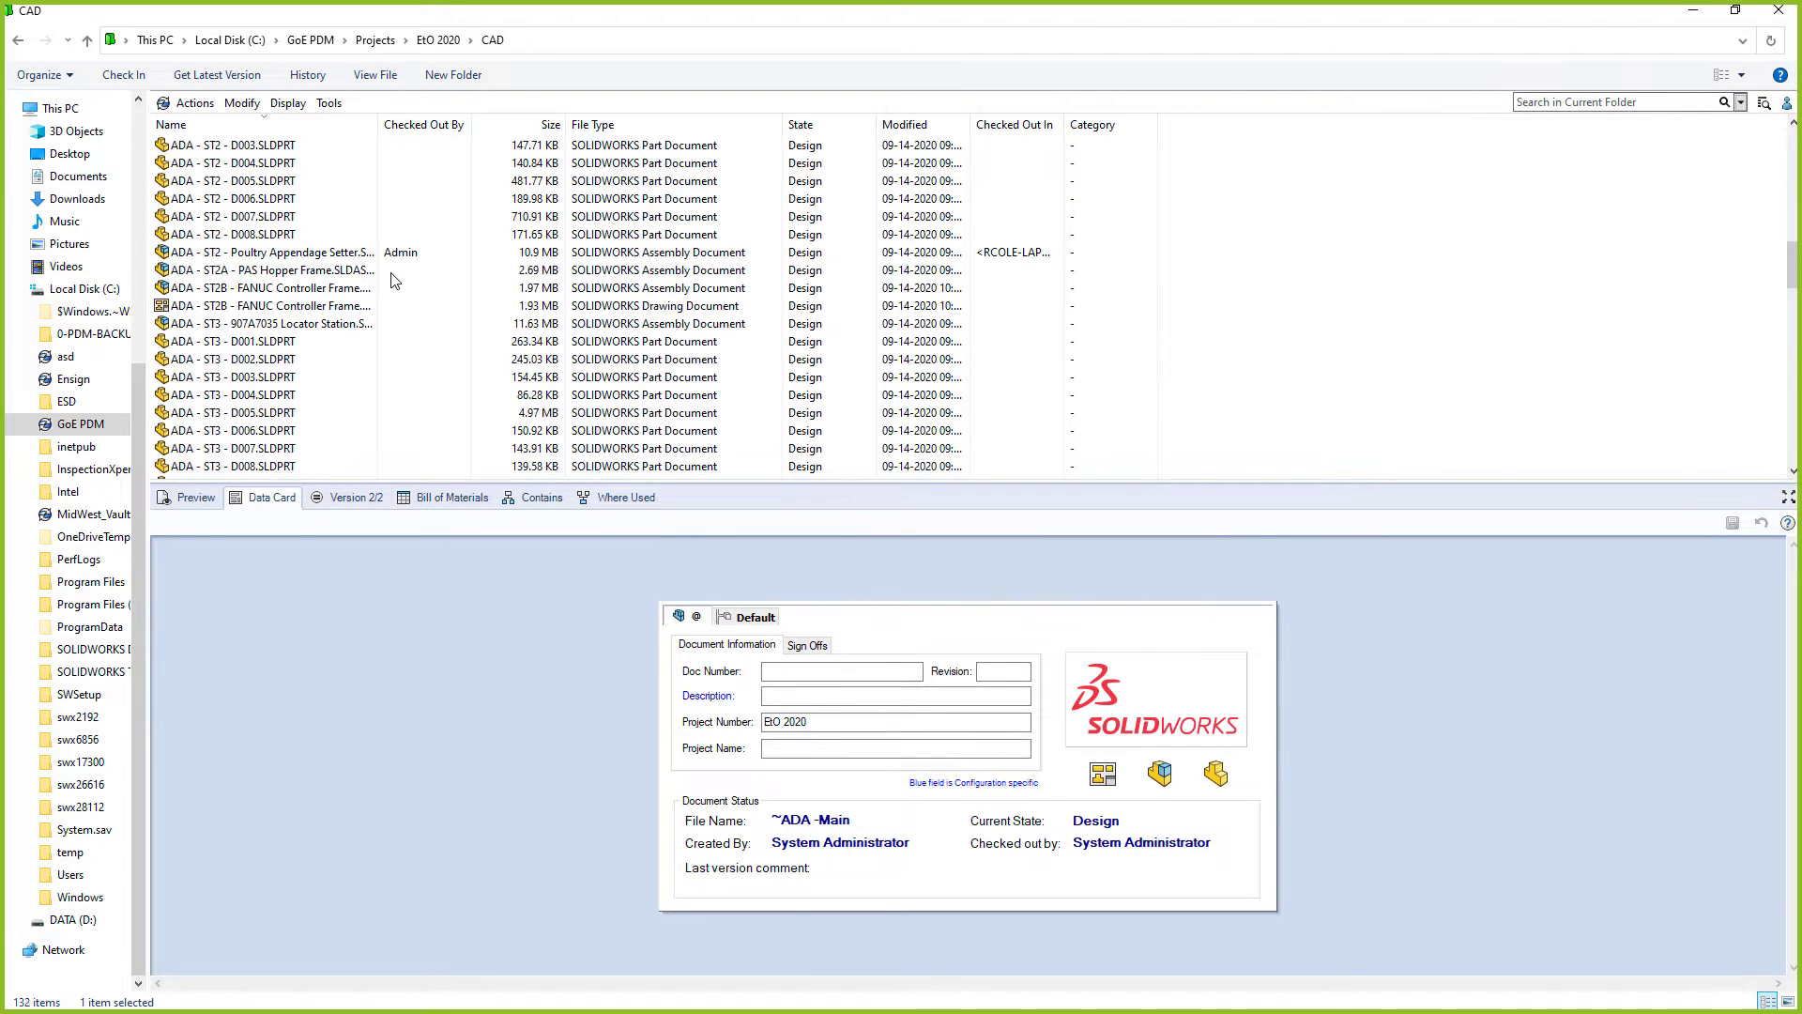
scroll(460, 329, down, 14)
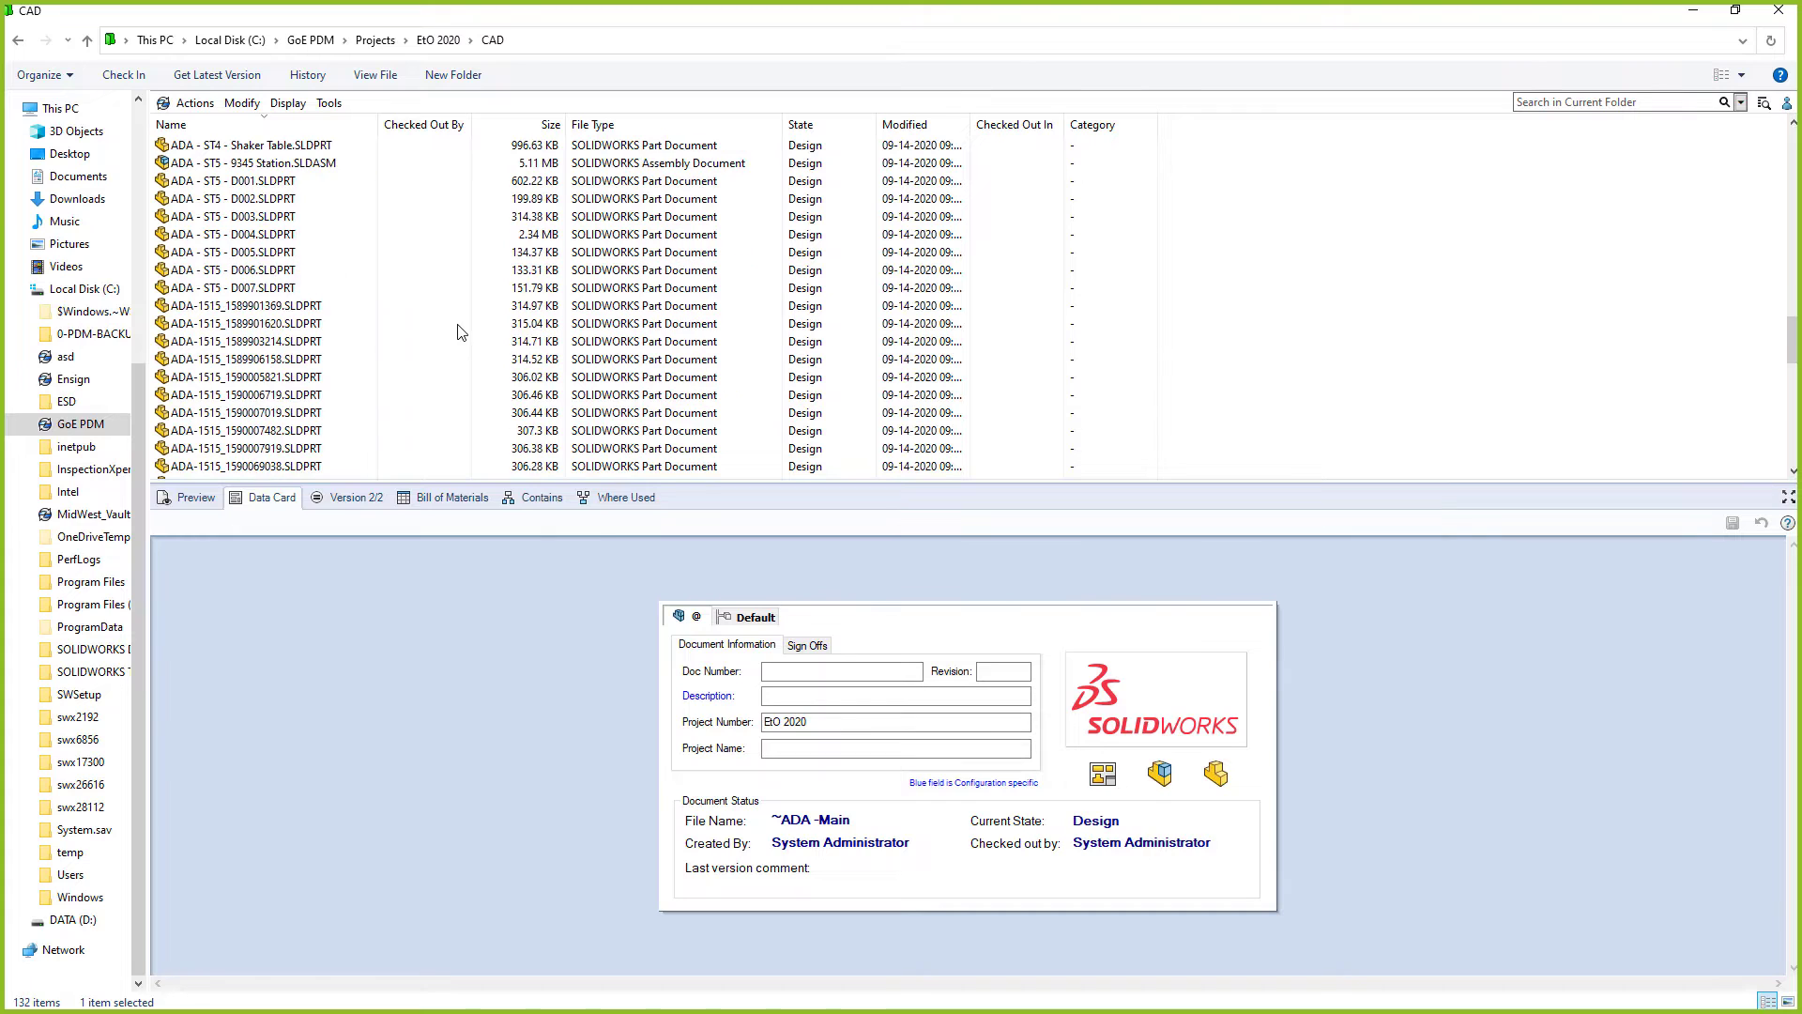
scroll(459, 330, down, 6)
scroll(437, 359, down, 2)
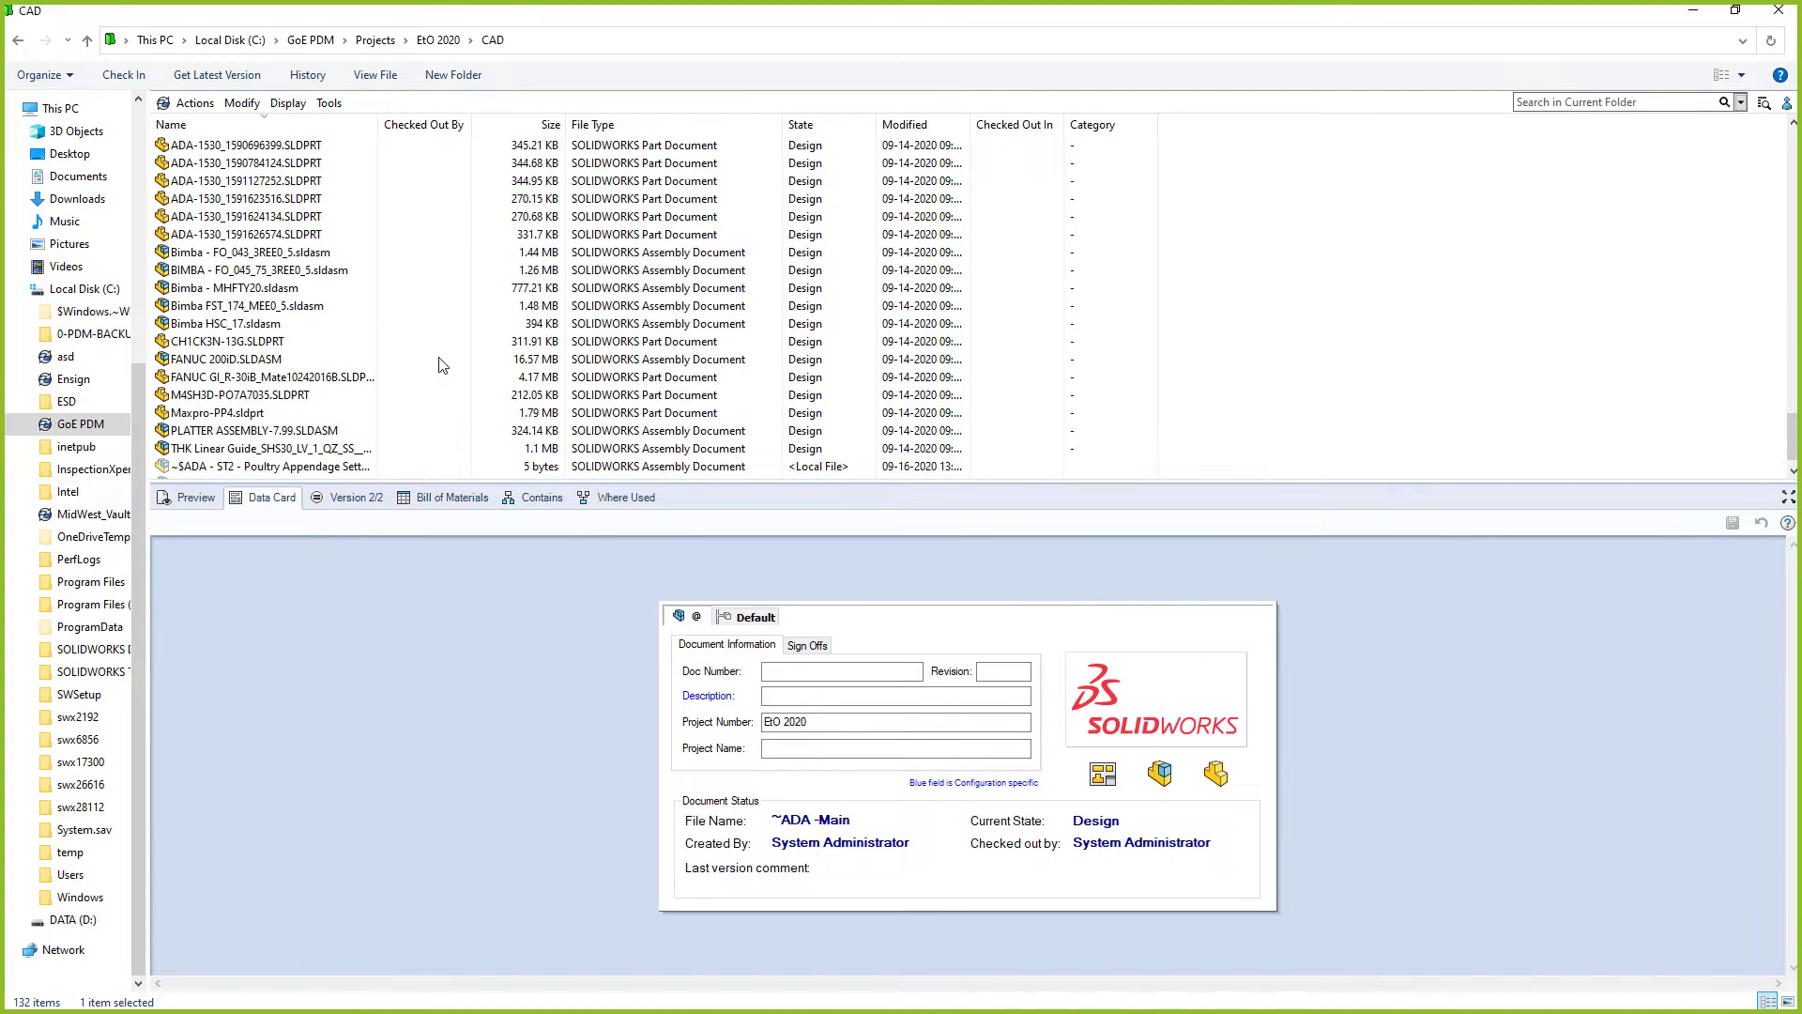
scroll(392, 386, down, 1)
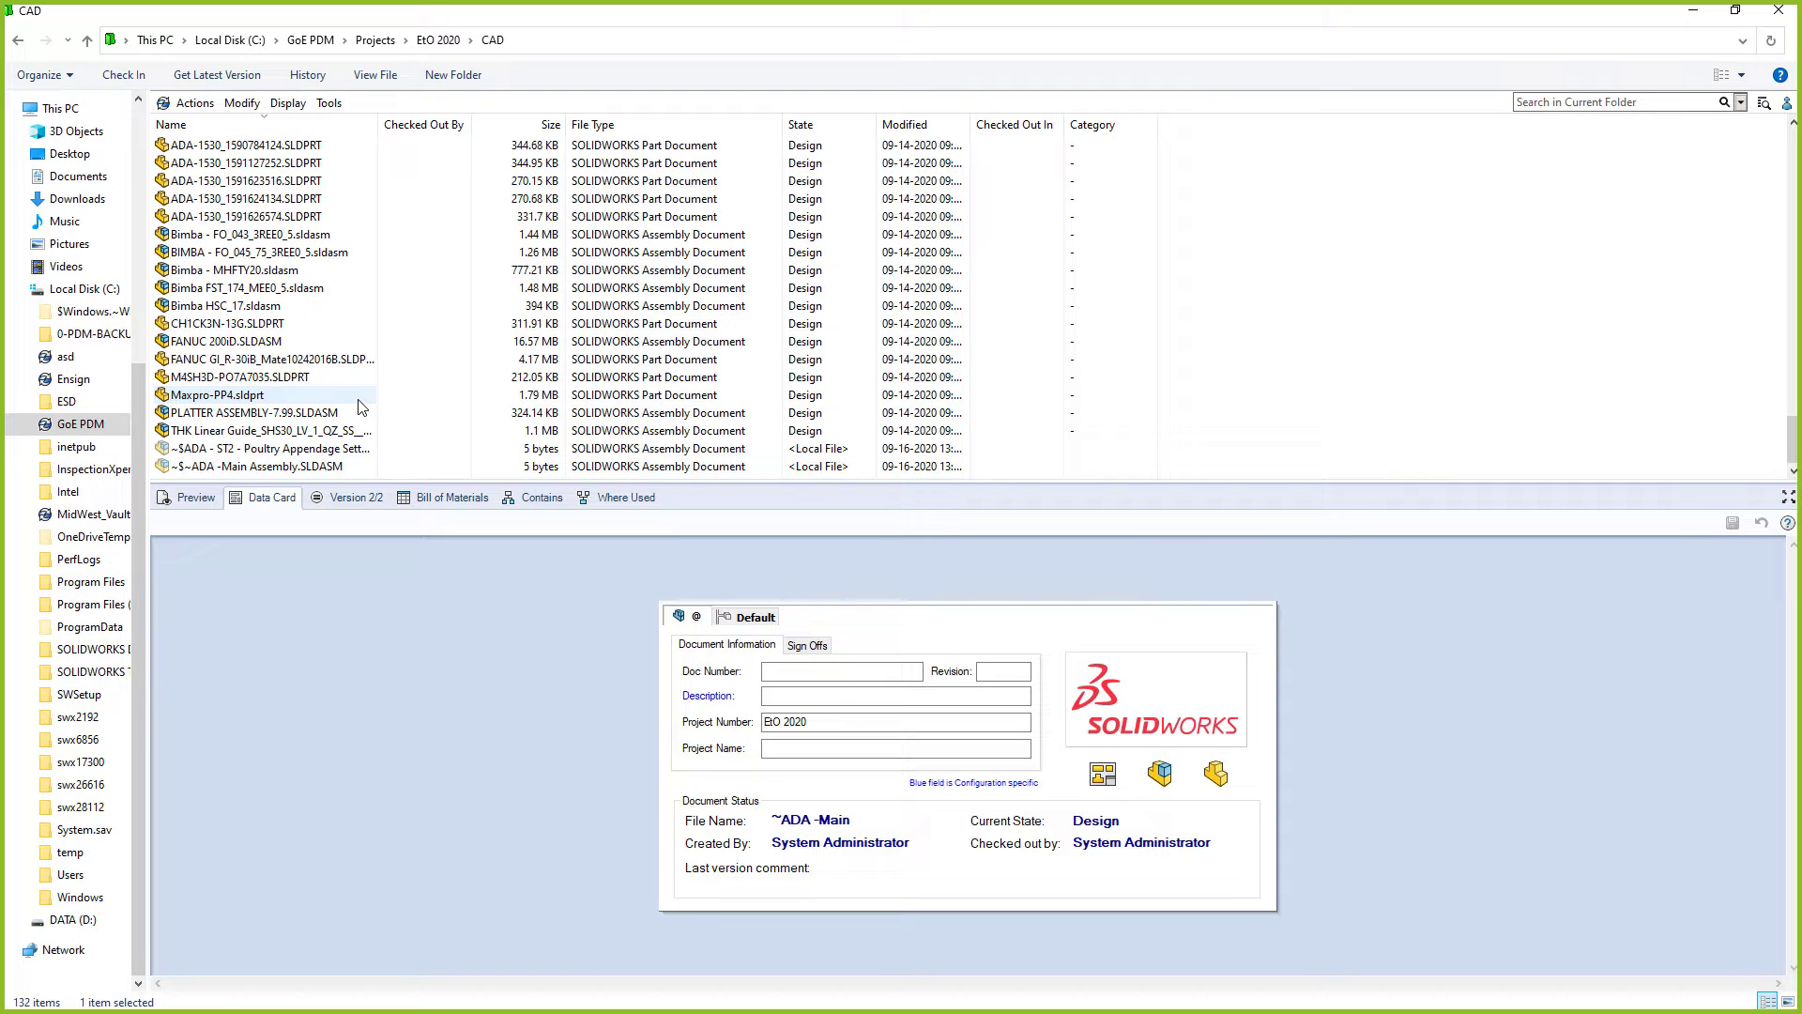
key(alt+Tab)
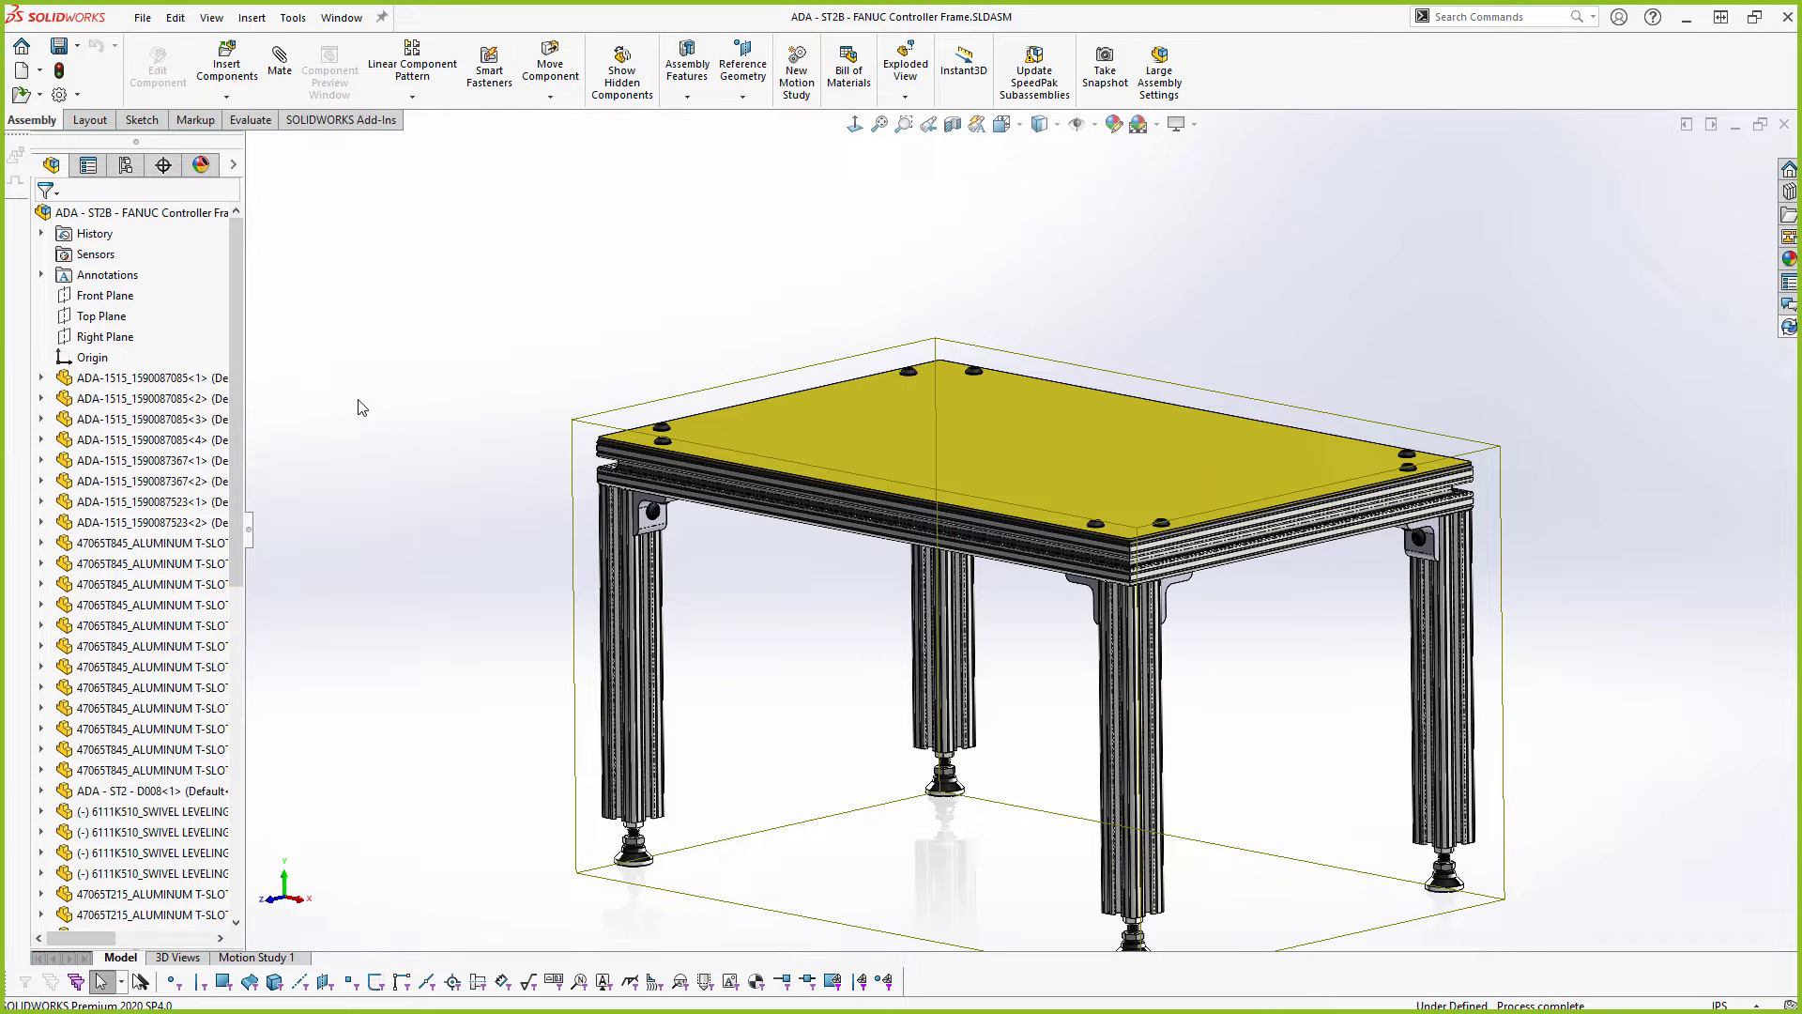
scroll(711, 651, down, 5)
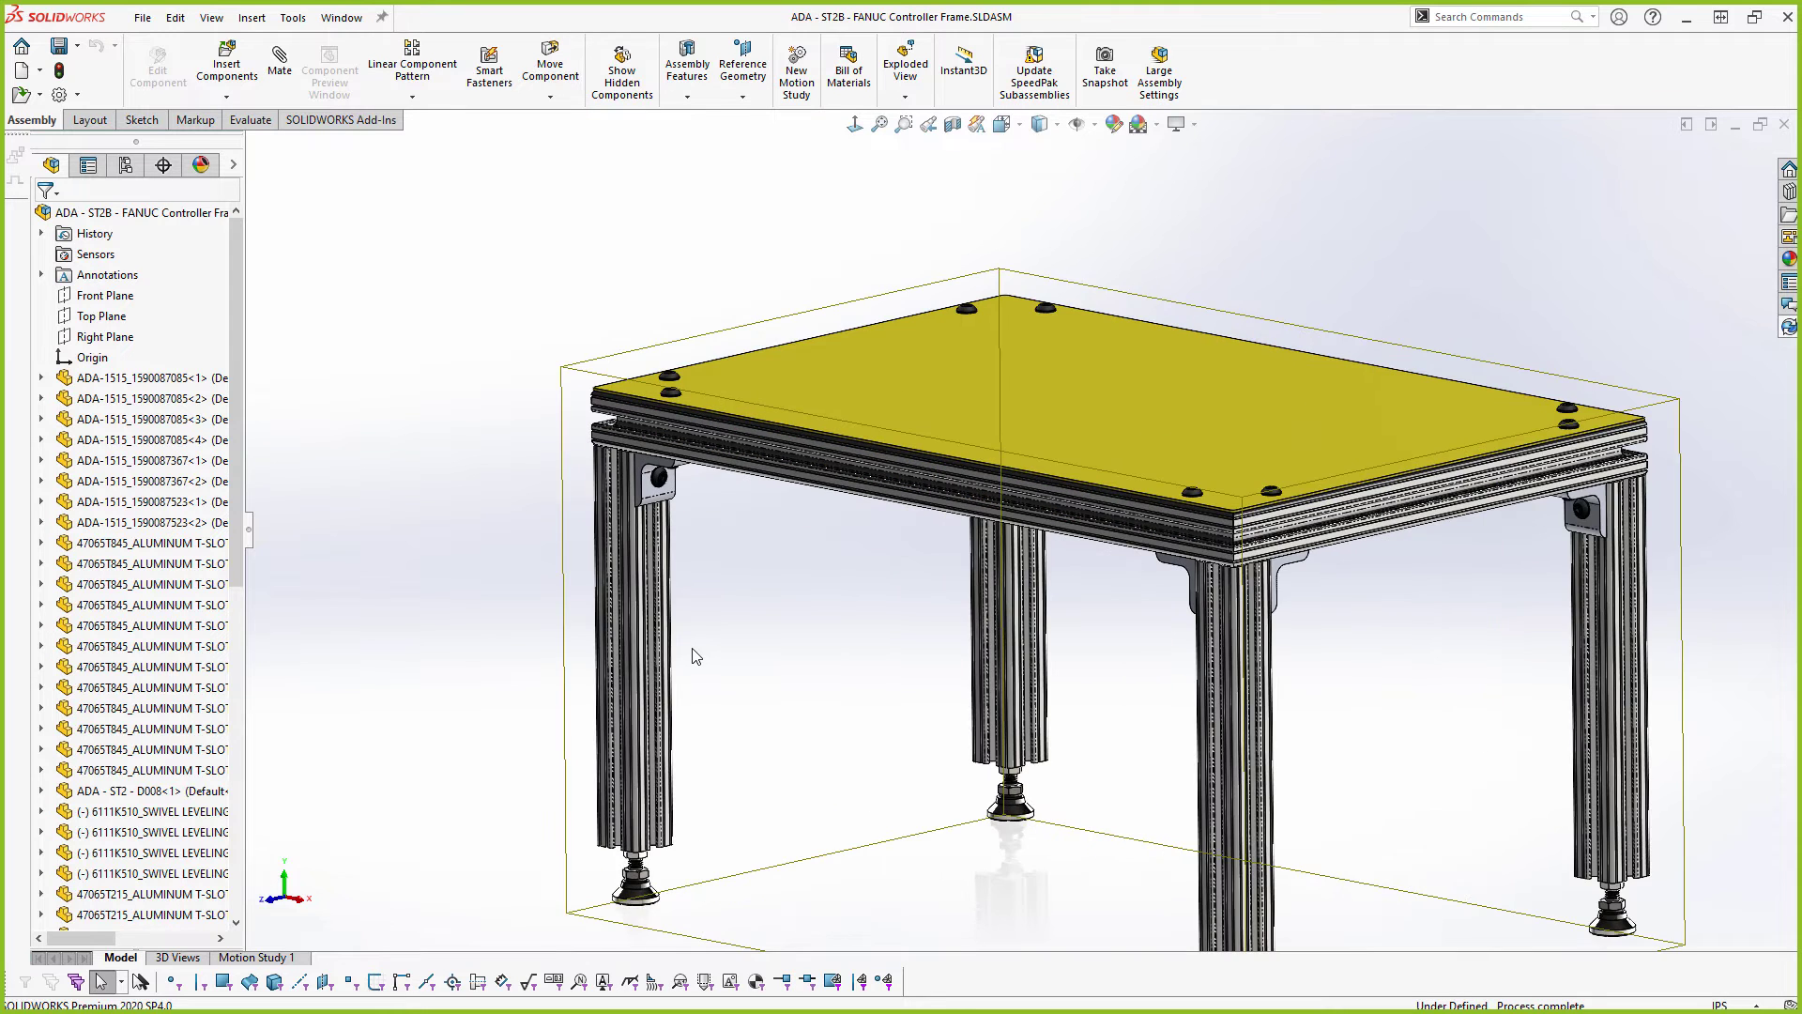
click(685, 533)
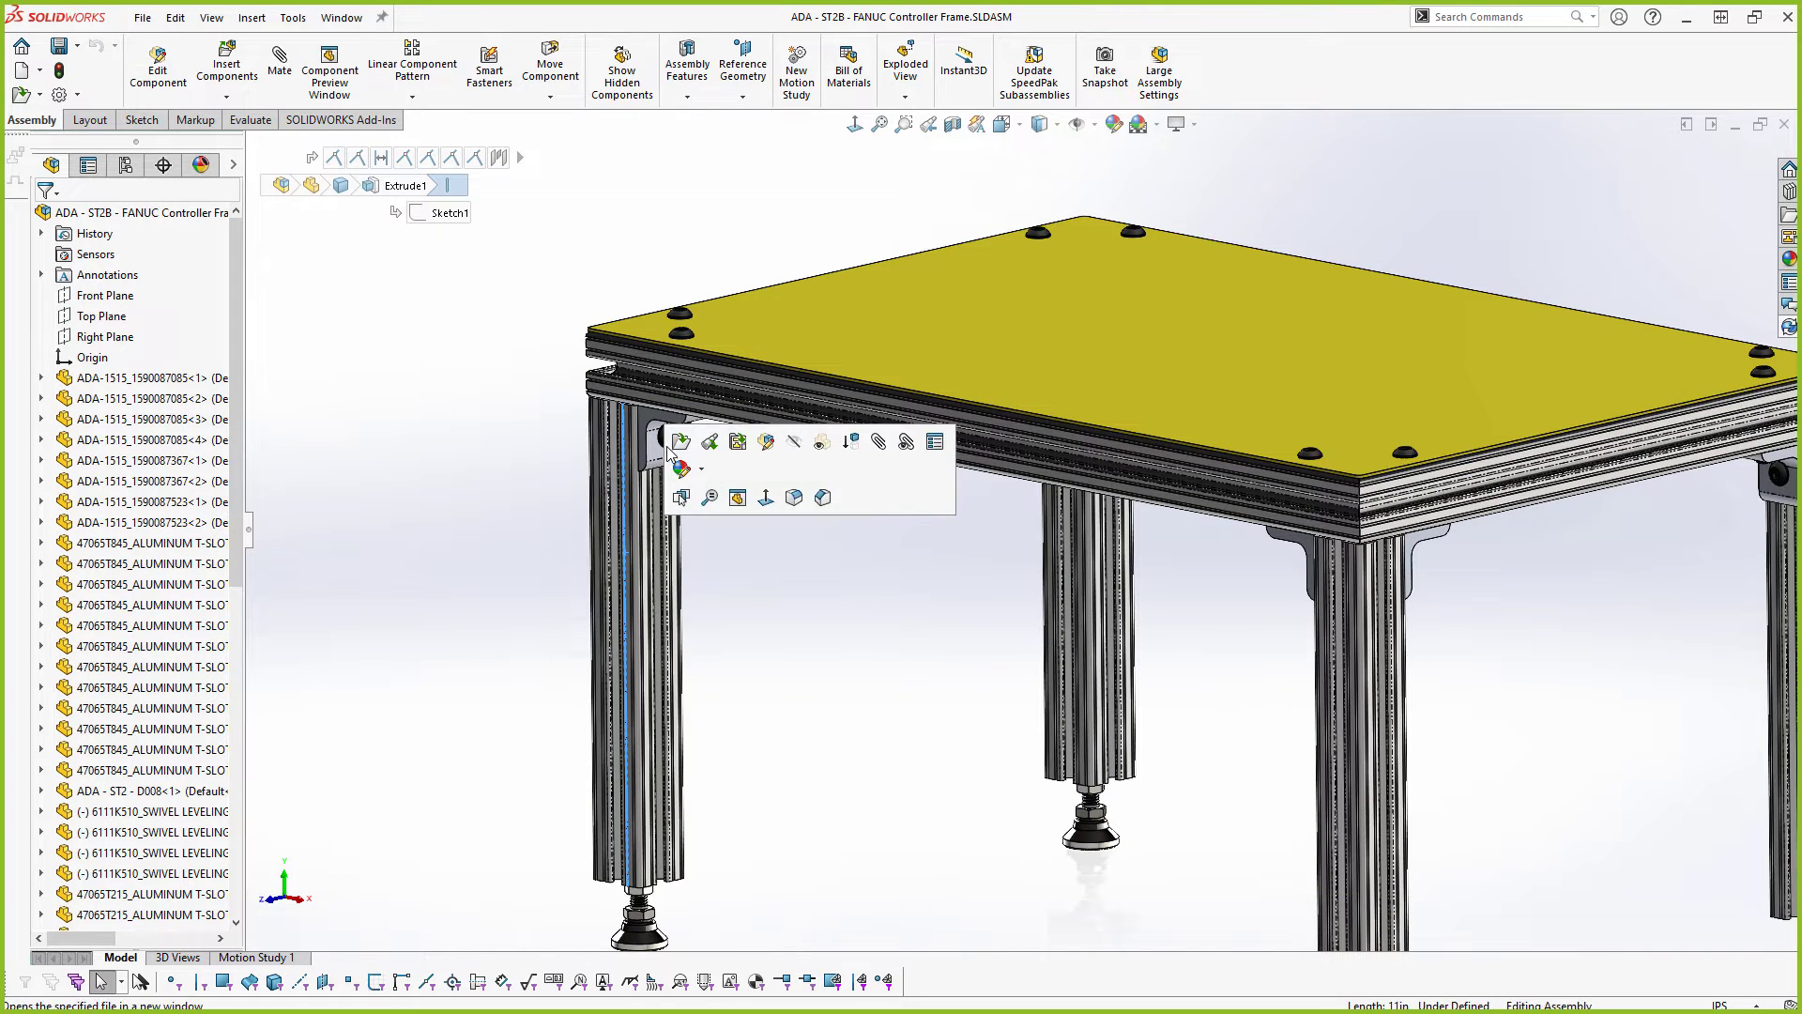
click(651, 561)
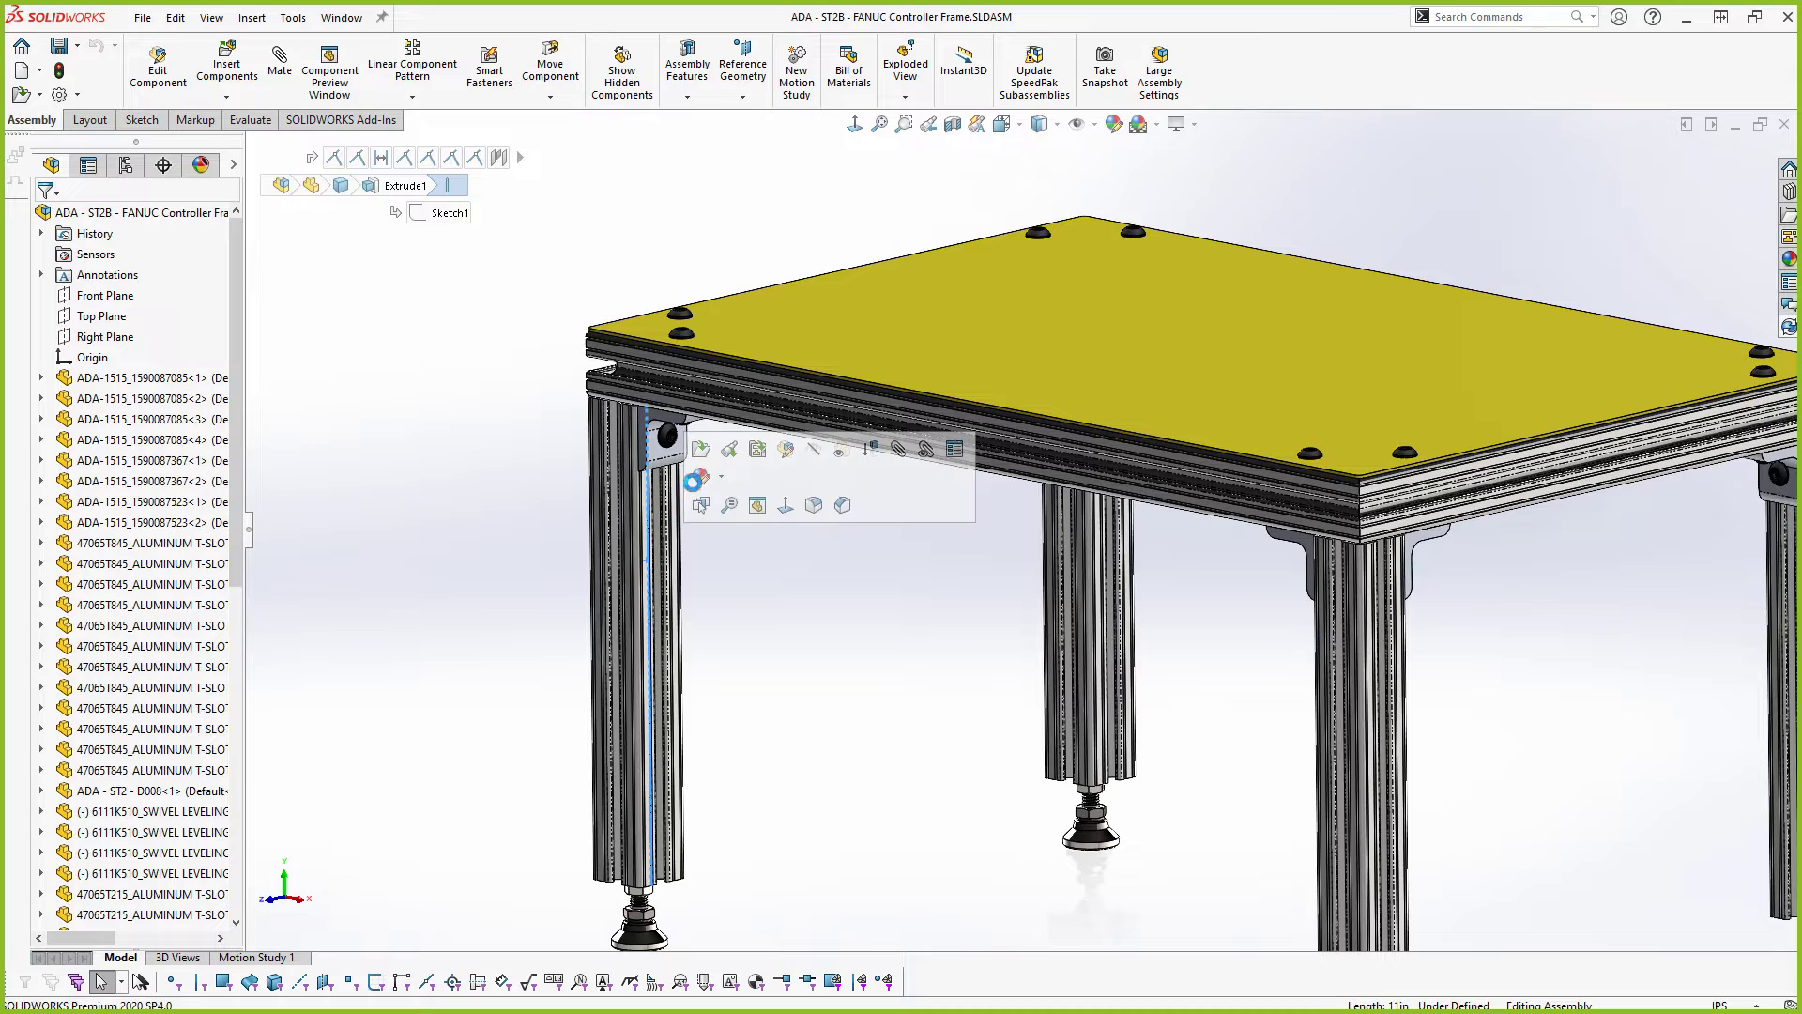
click(680, 502)
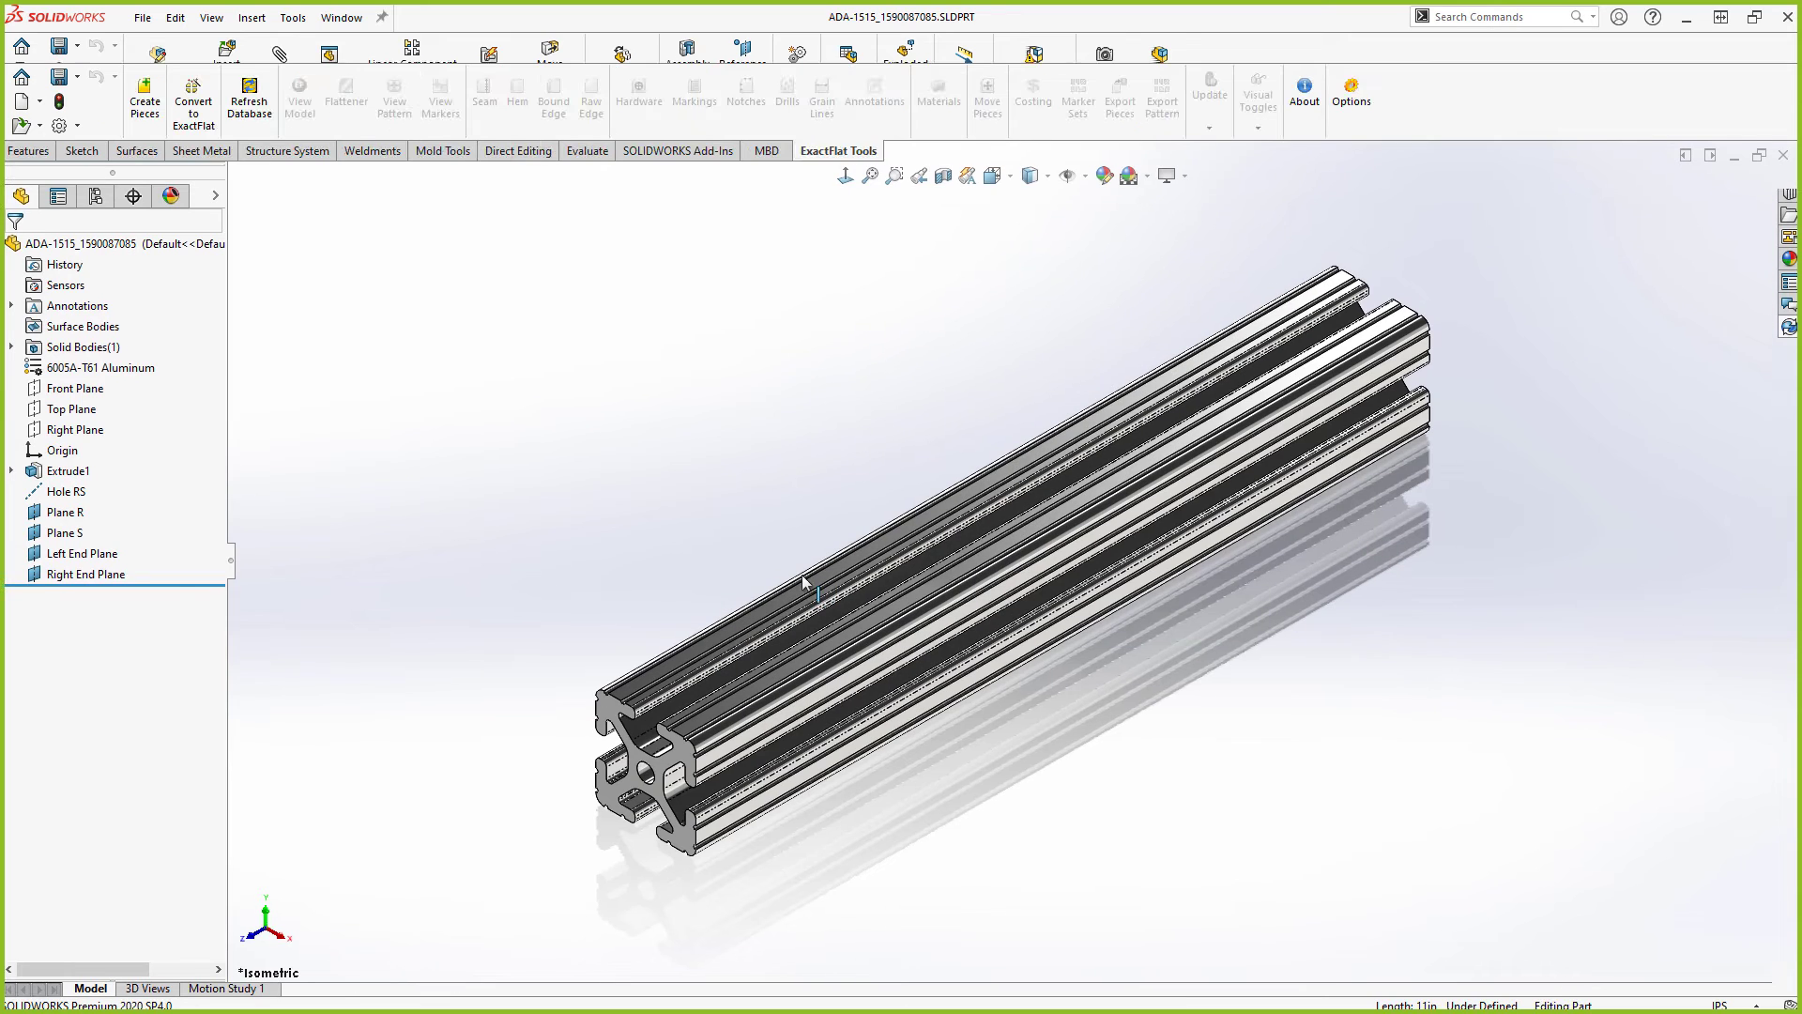
- Change the Extrude1 leg length dimension from 11.00 in to 21 in
click(804, 584)
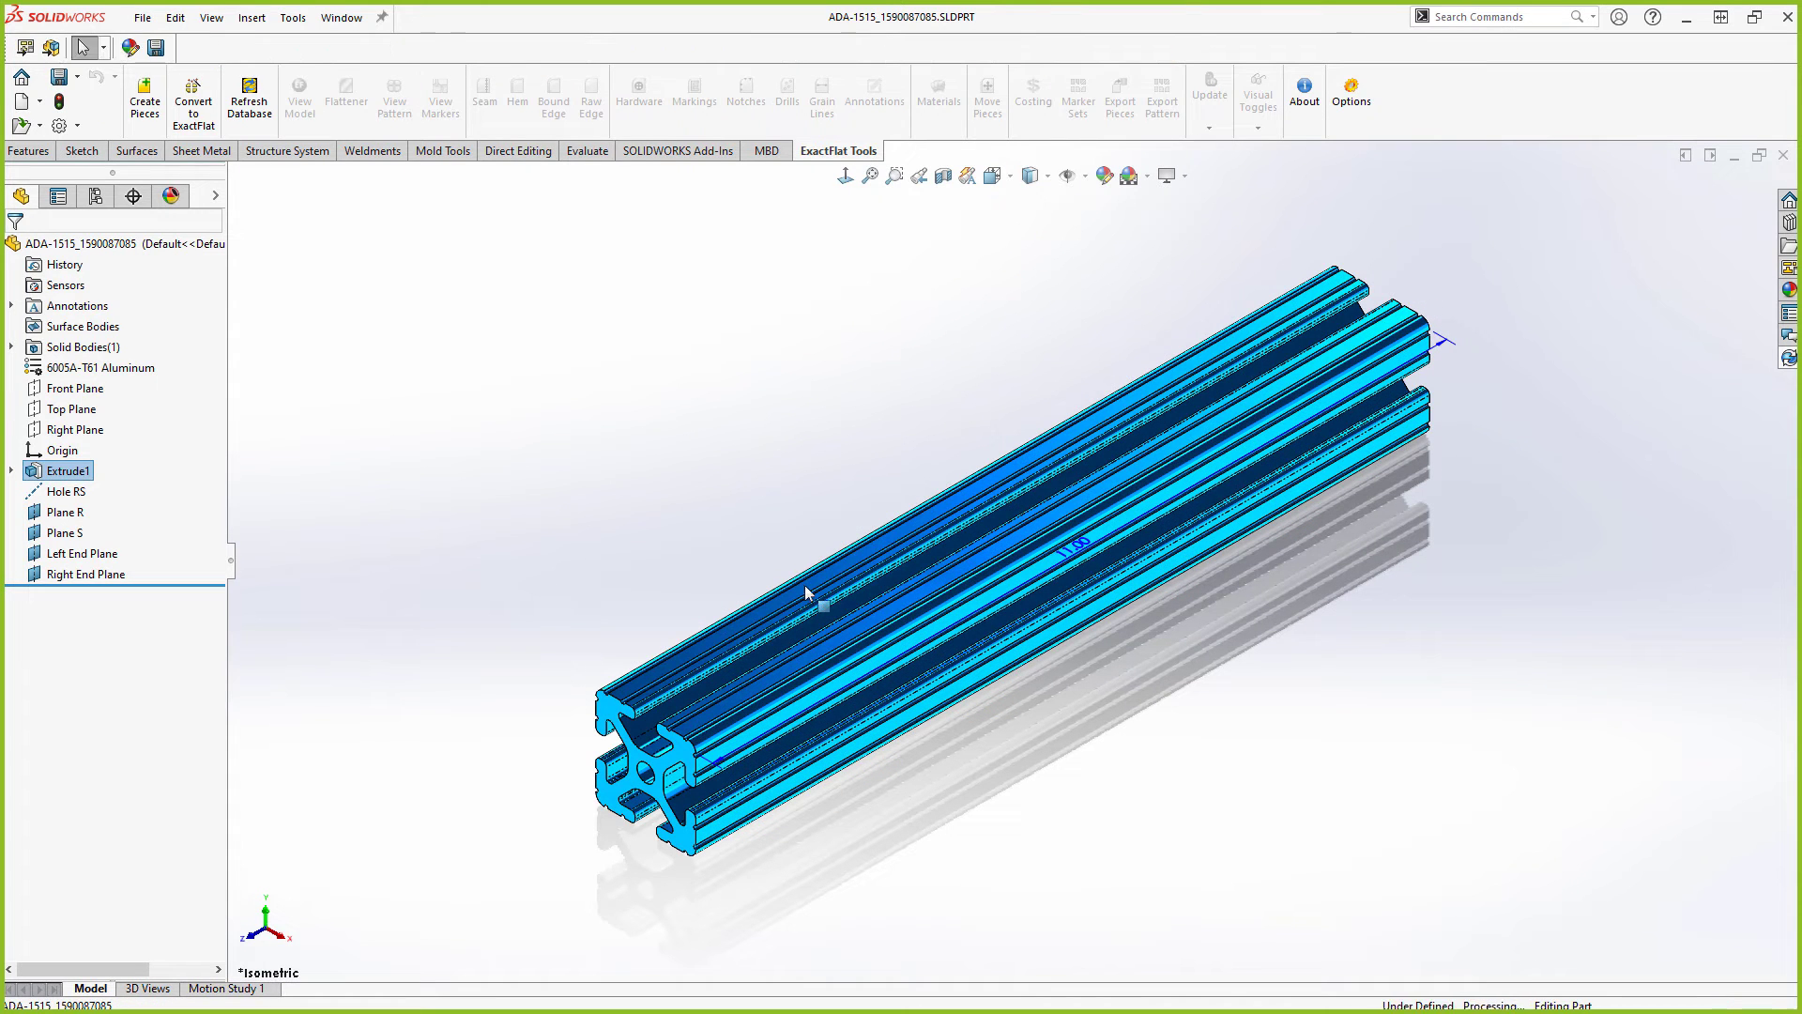
drag(1072, 549, 864, 424)
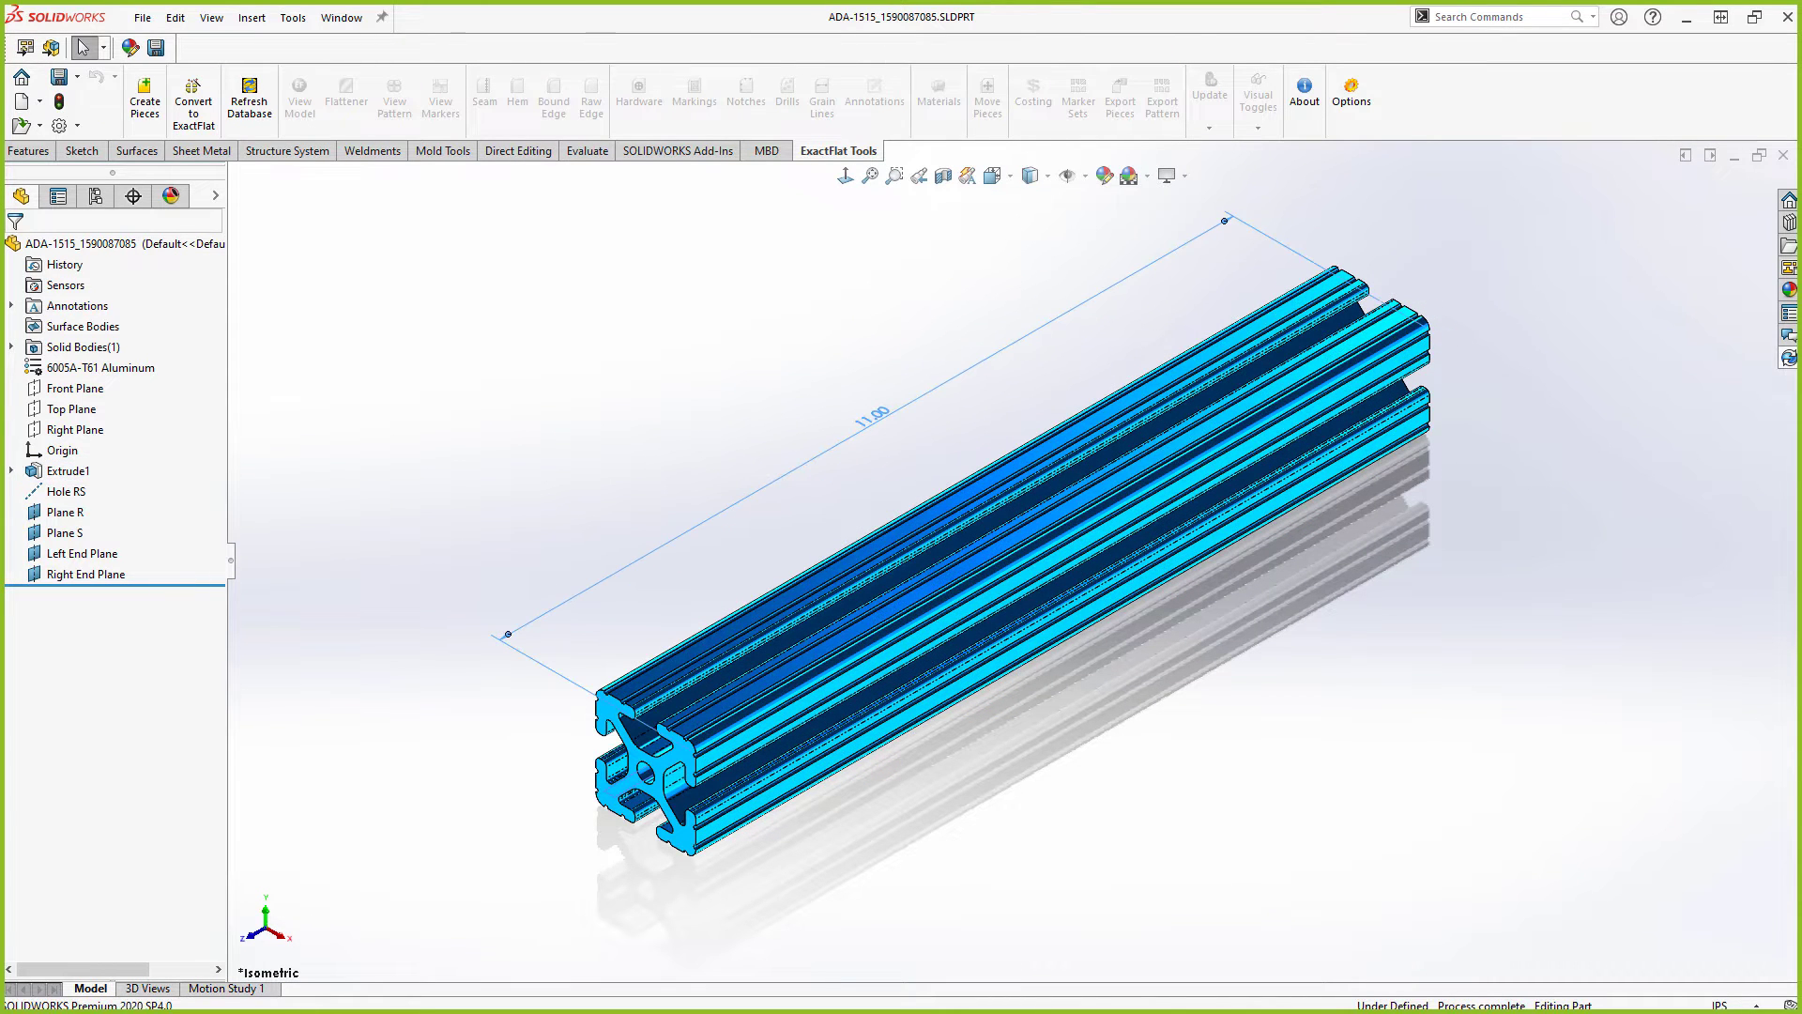
click(872, 418)
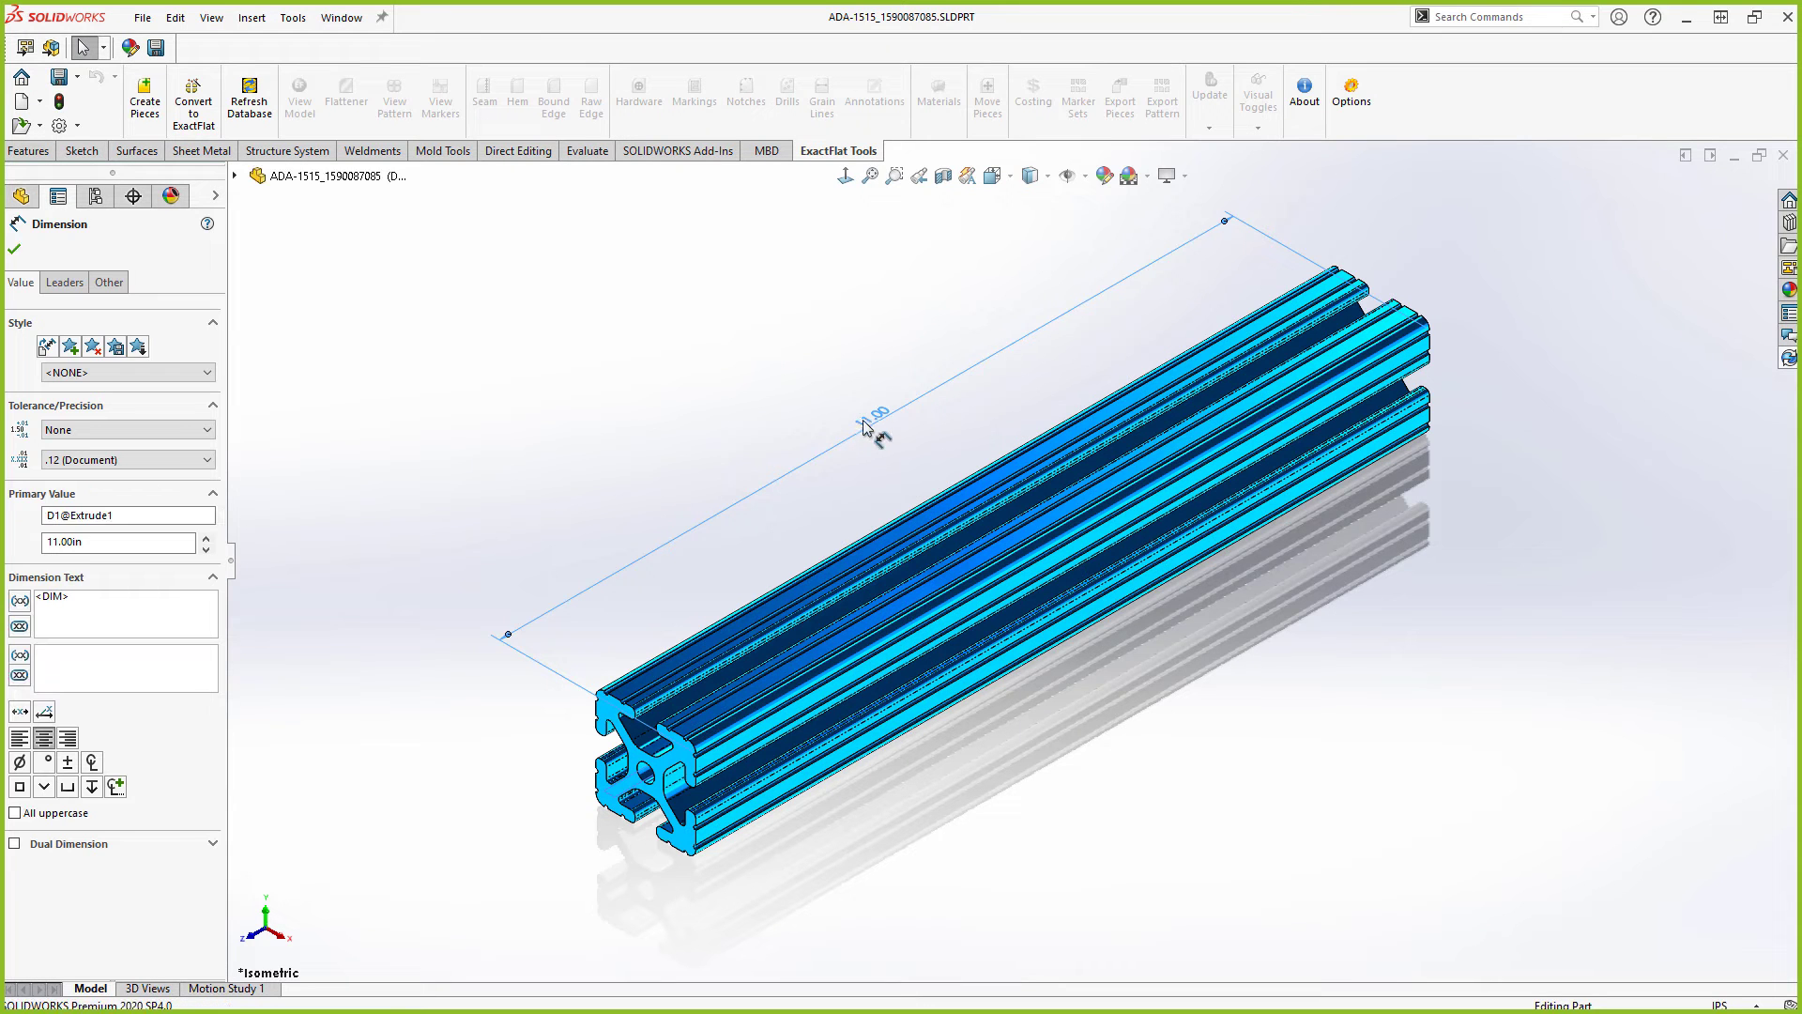
double_click(871, 423)
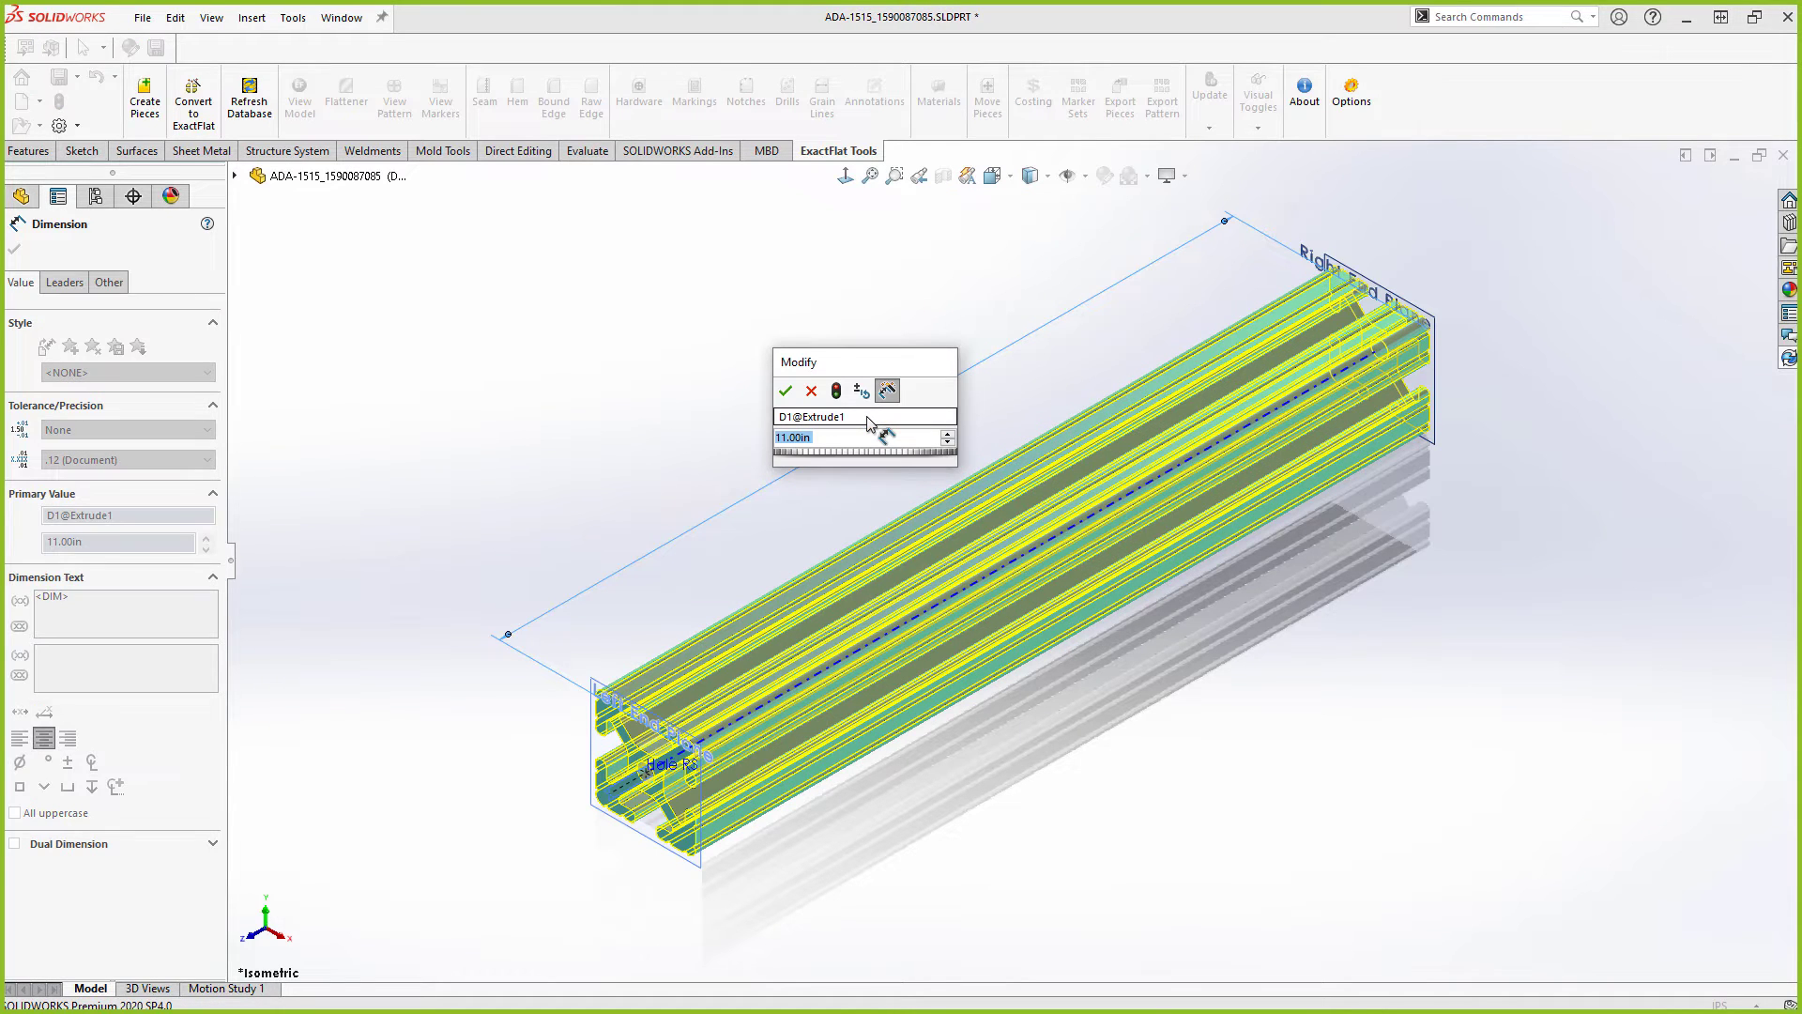
key(Return)
click(831, 460)
scroll(835, 578, down, 6)
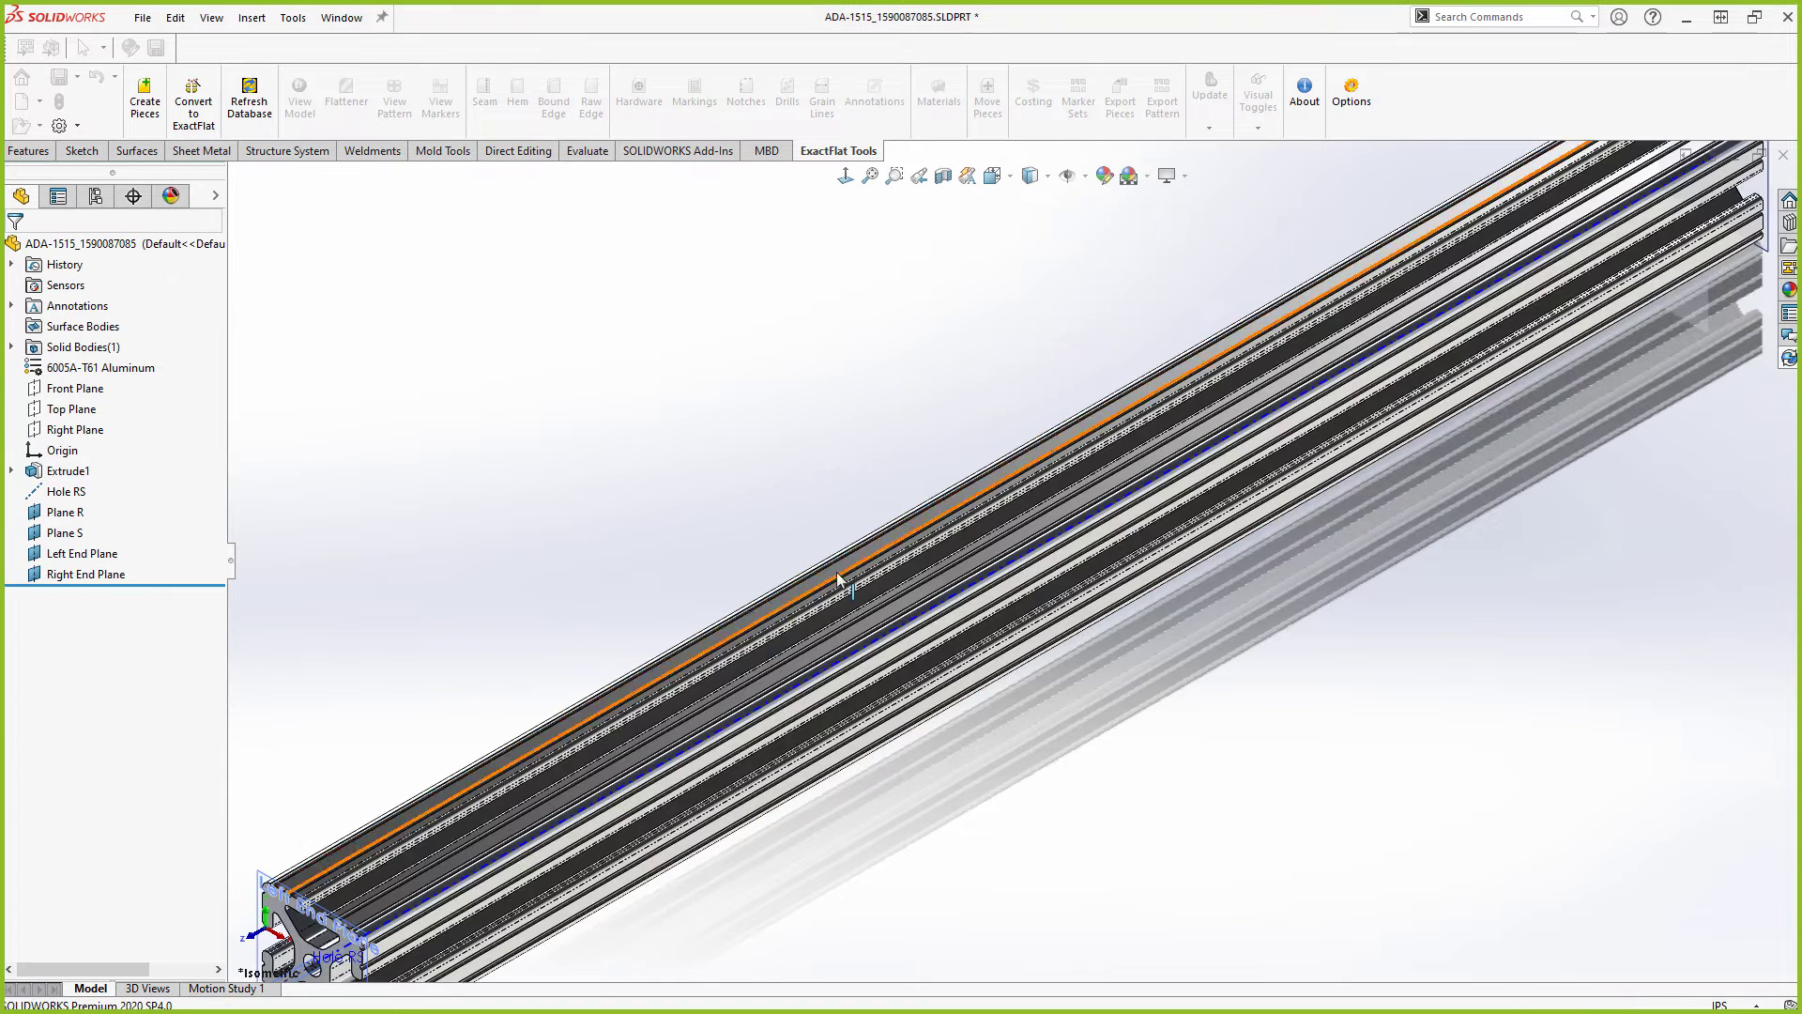
click(143, 17)
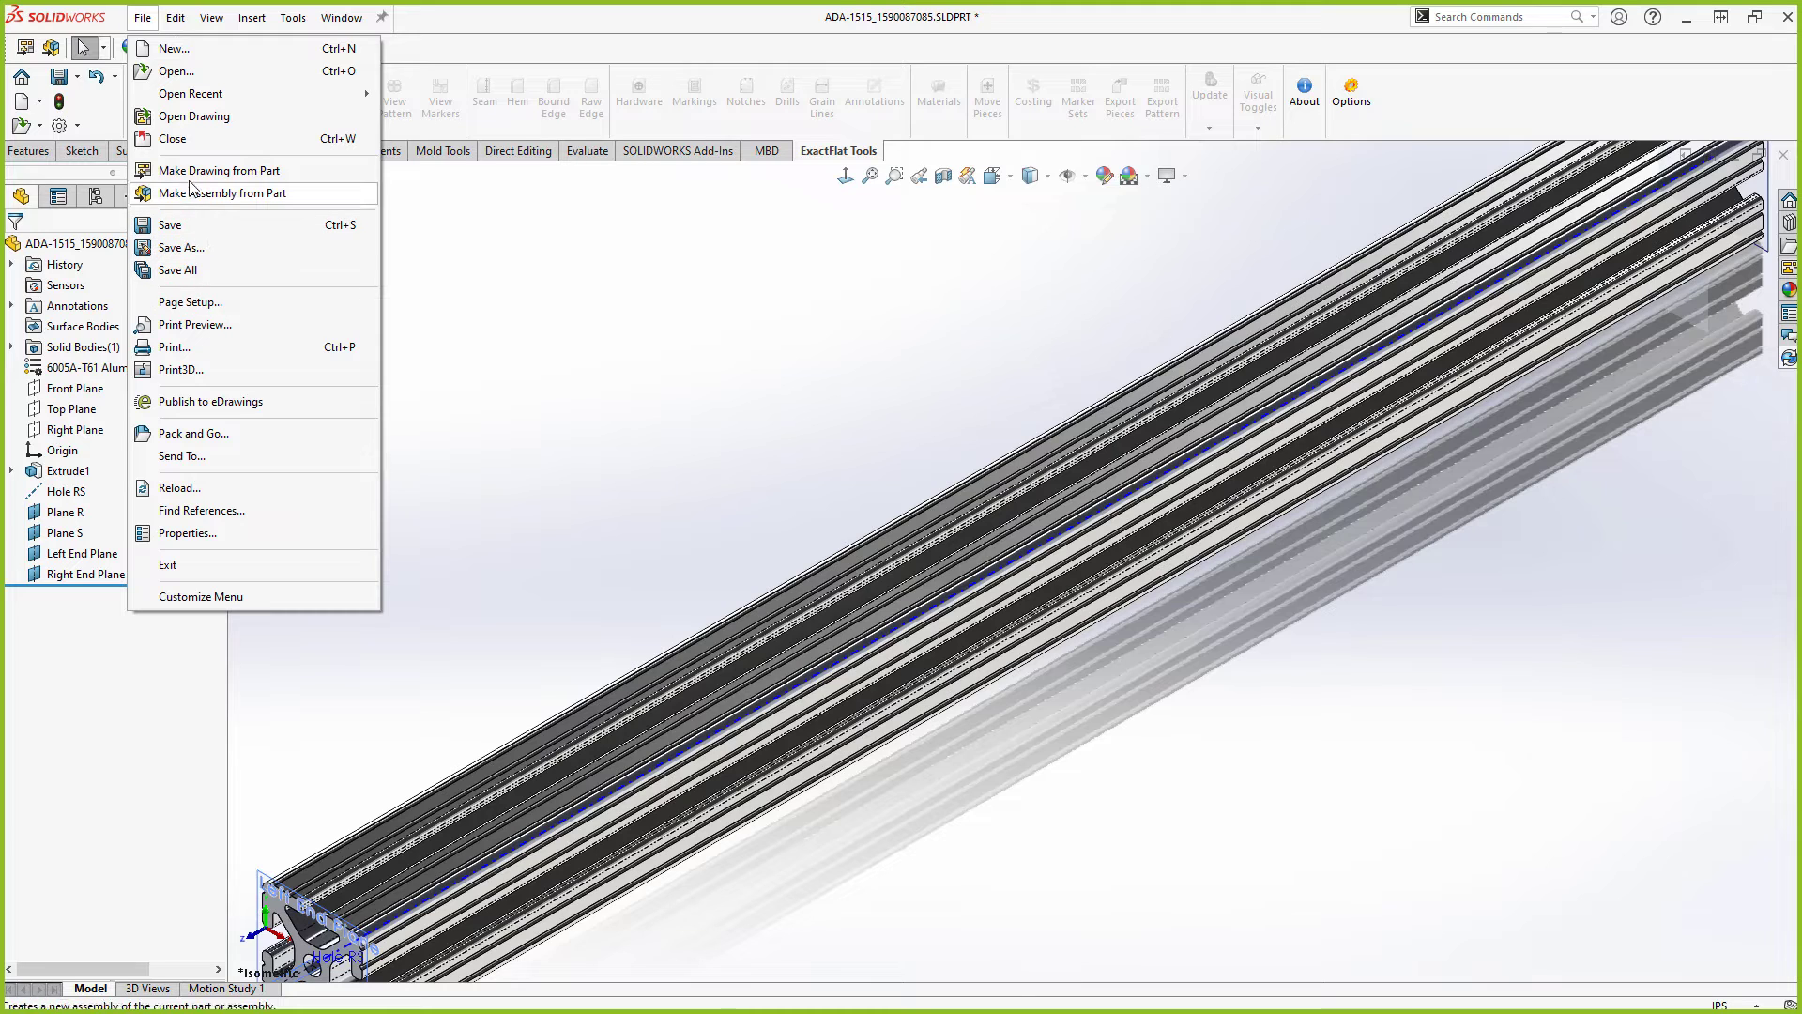
- Open the leg part's existing drawing, shift the end-profile view left, and close it
click(221, 170)
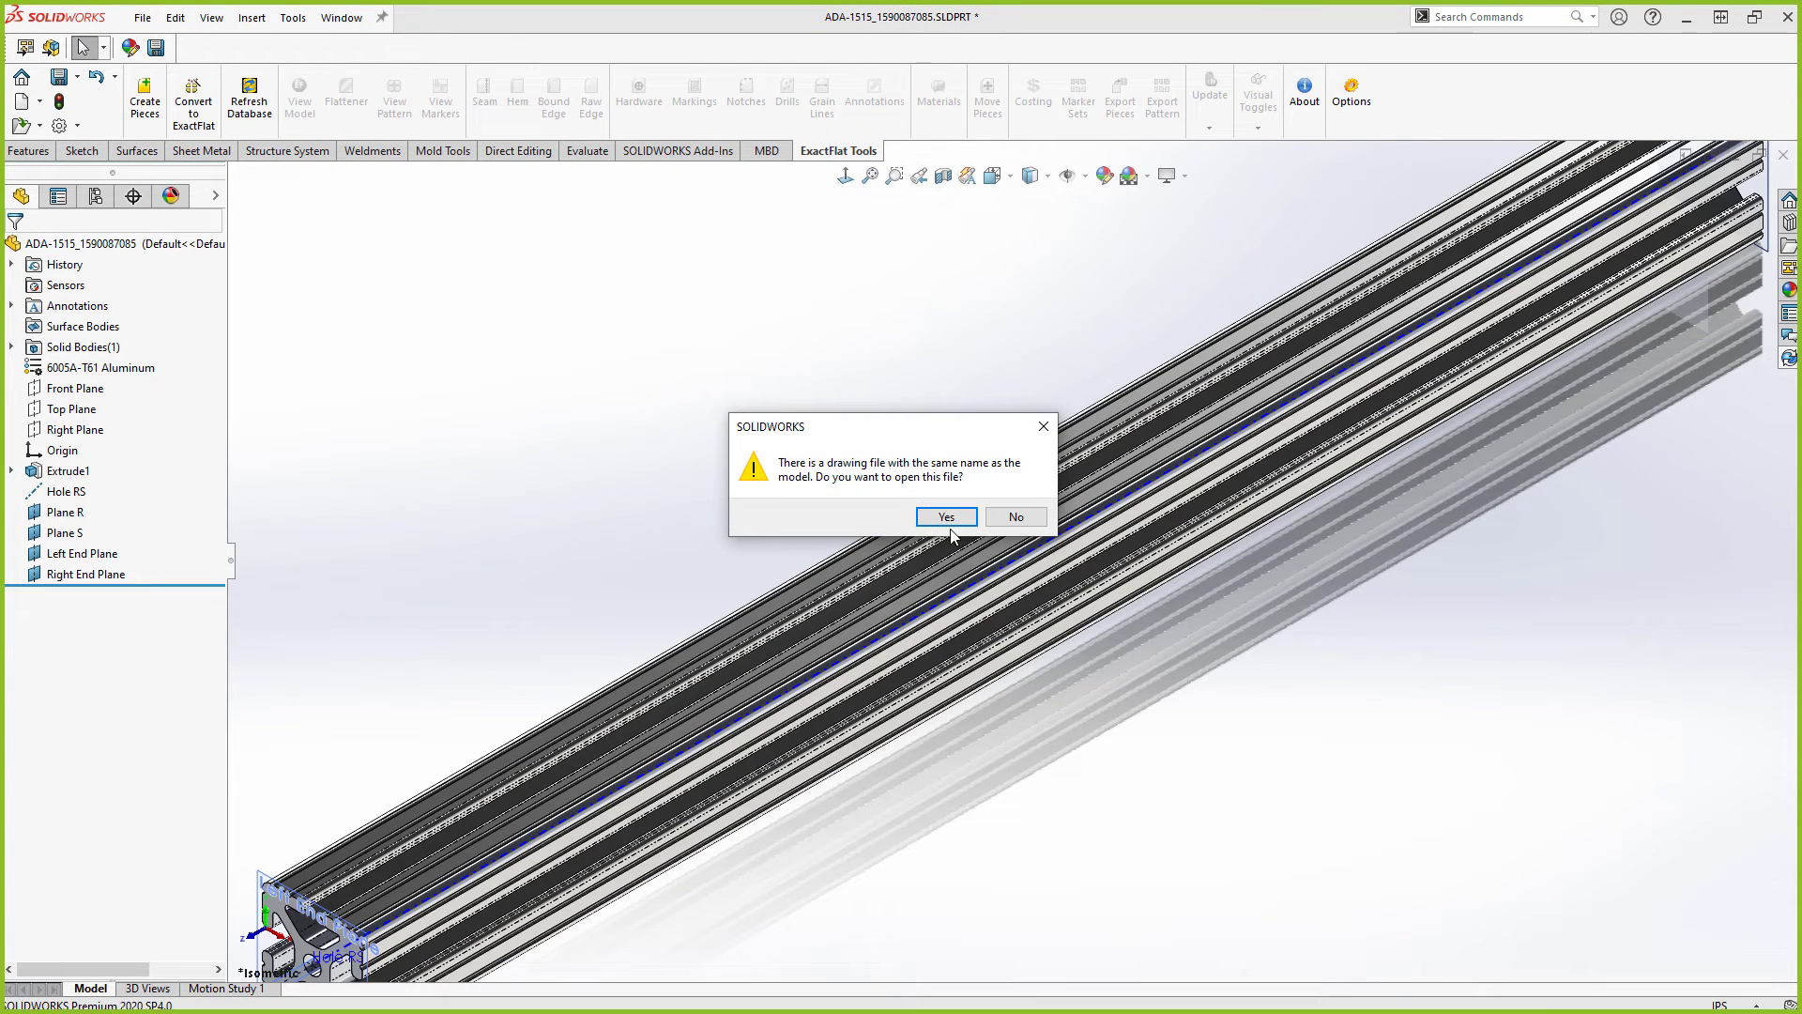
click(948, 517)
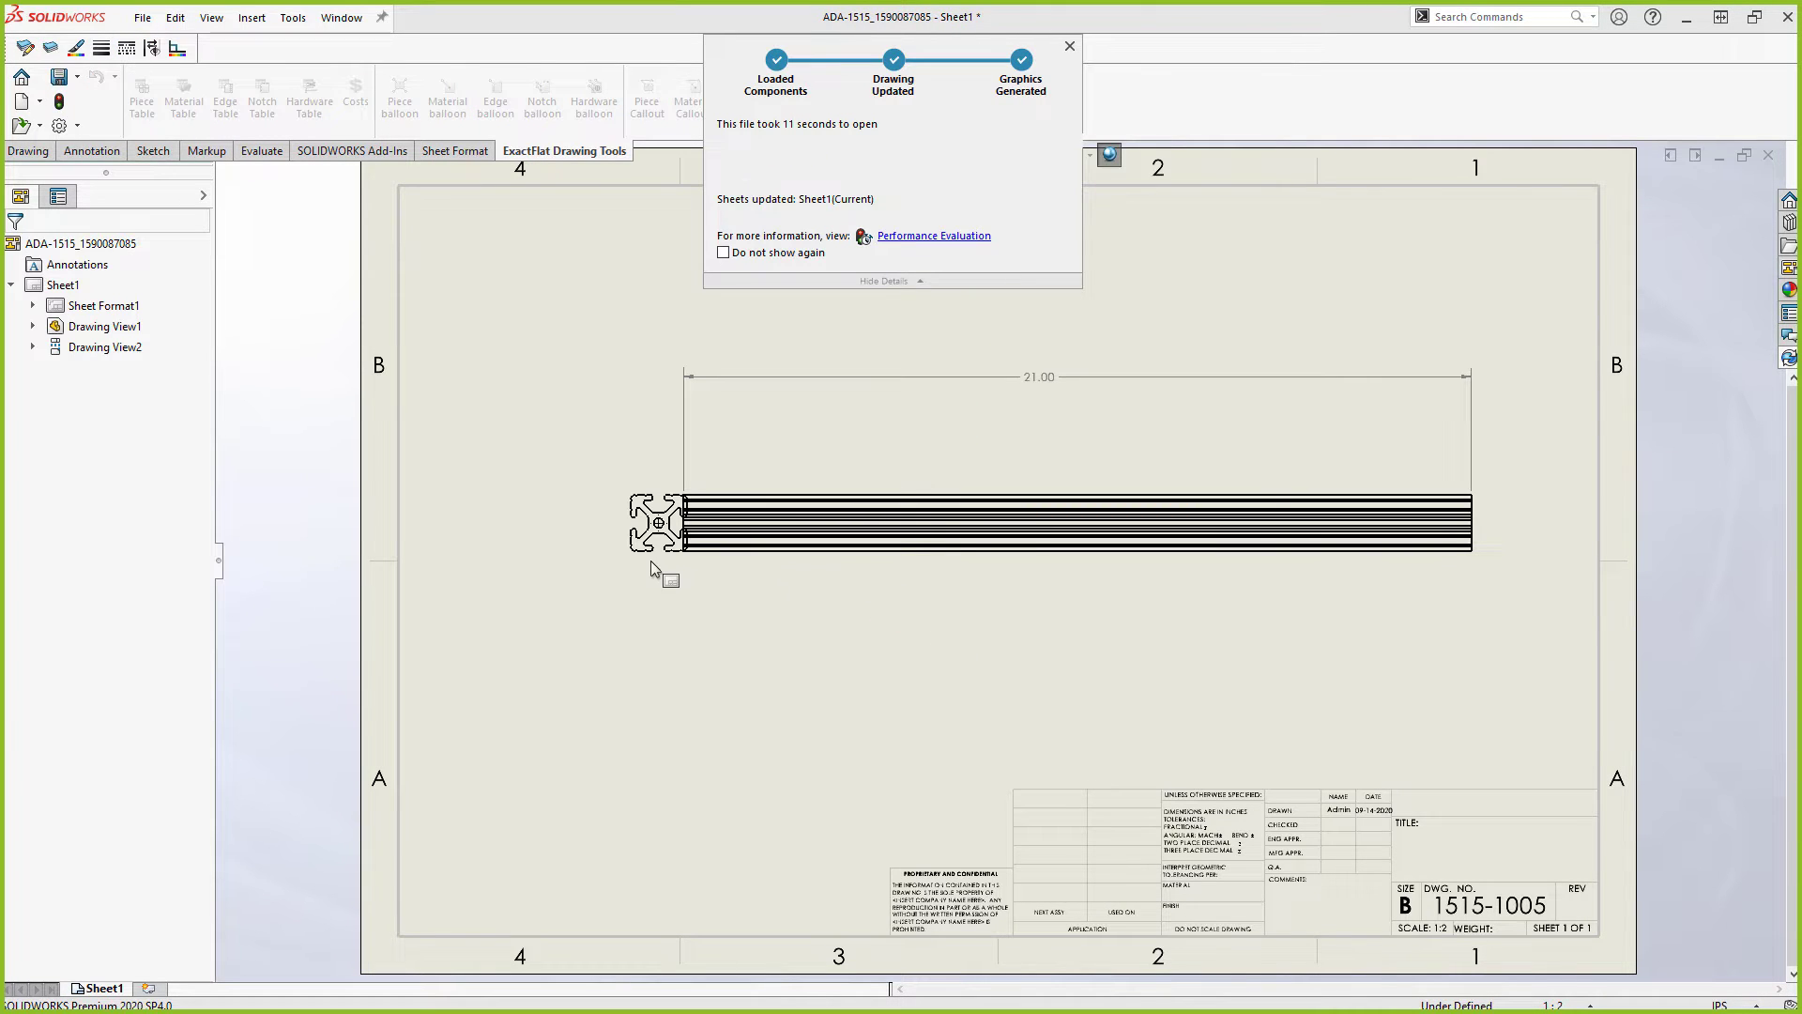
click(621, 408)
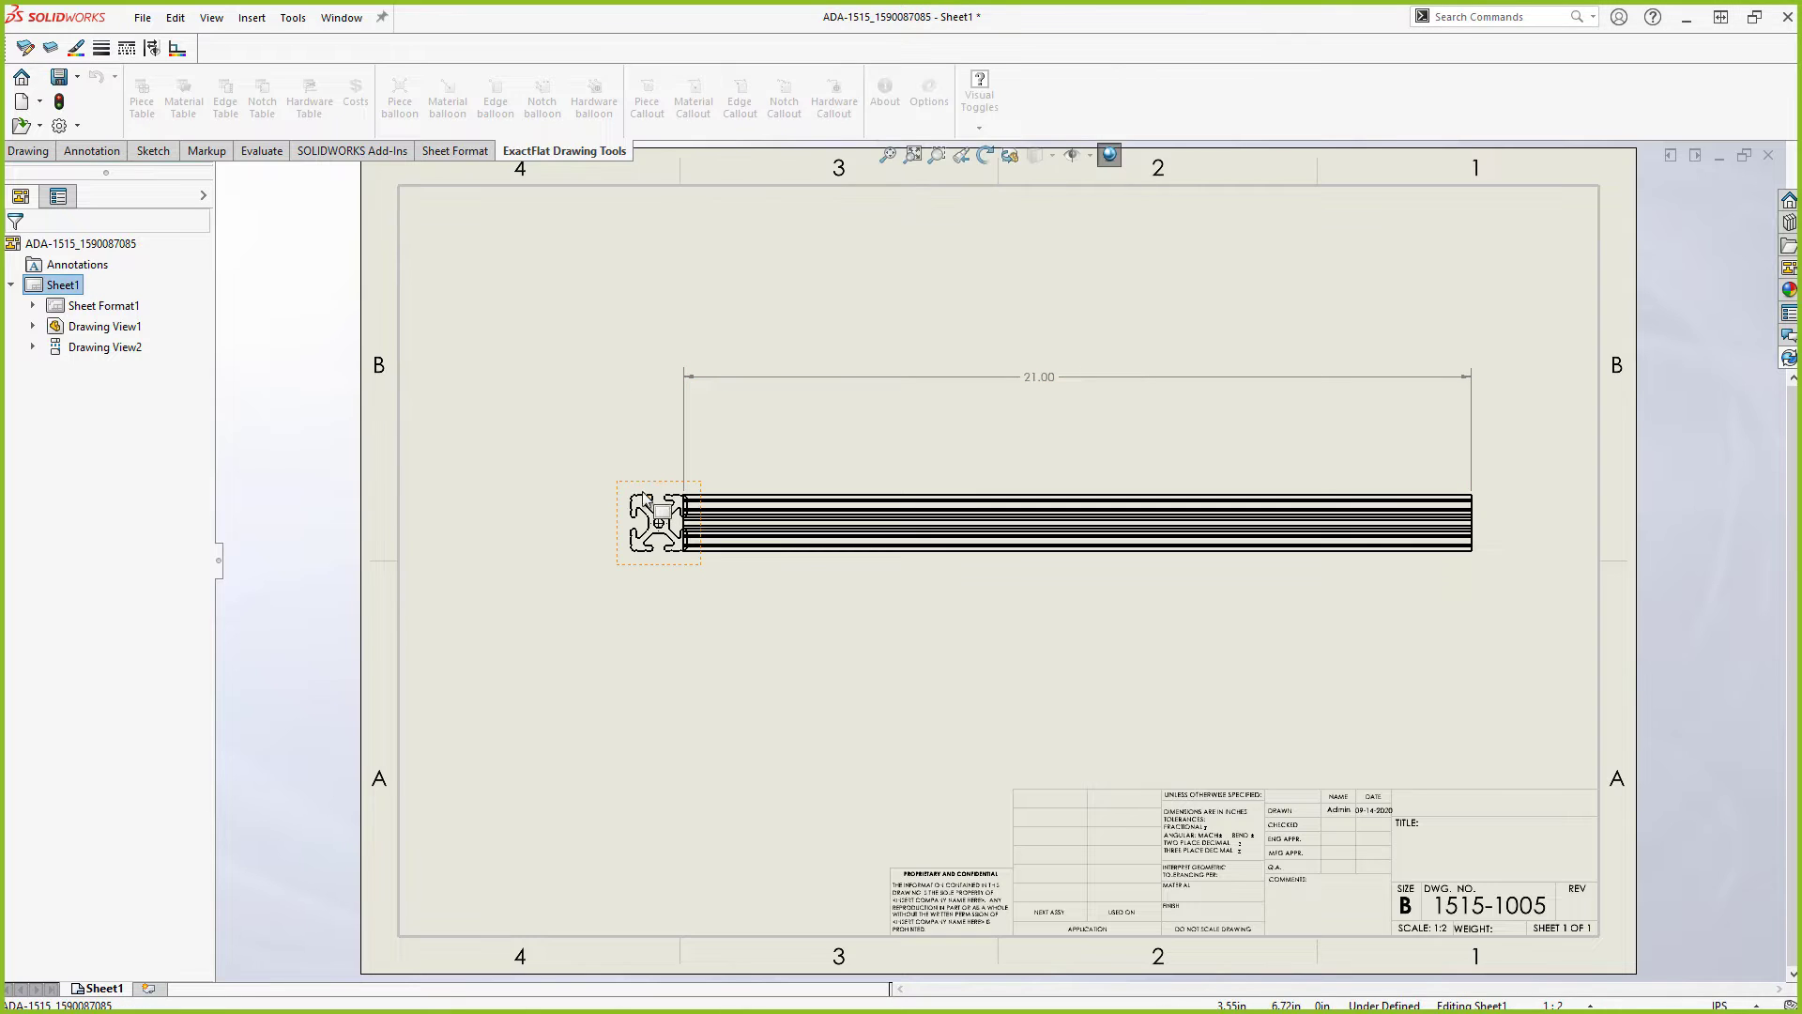
drag(579, 490, 520, 493)
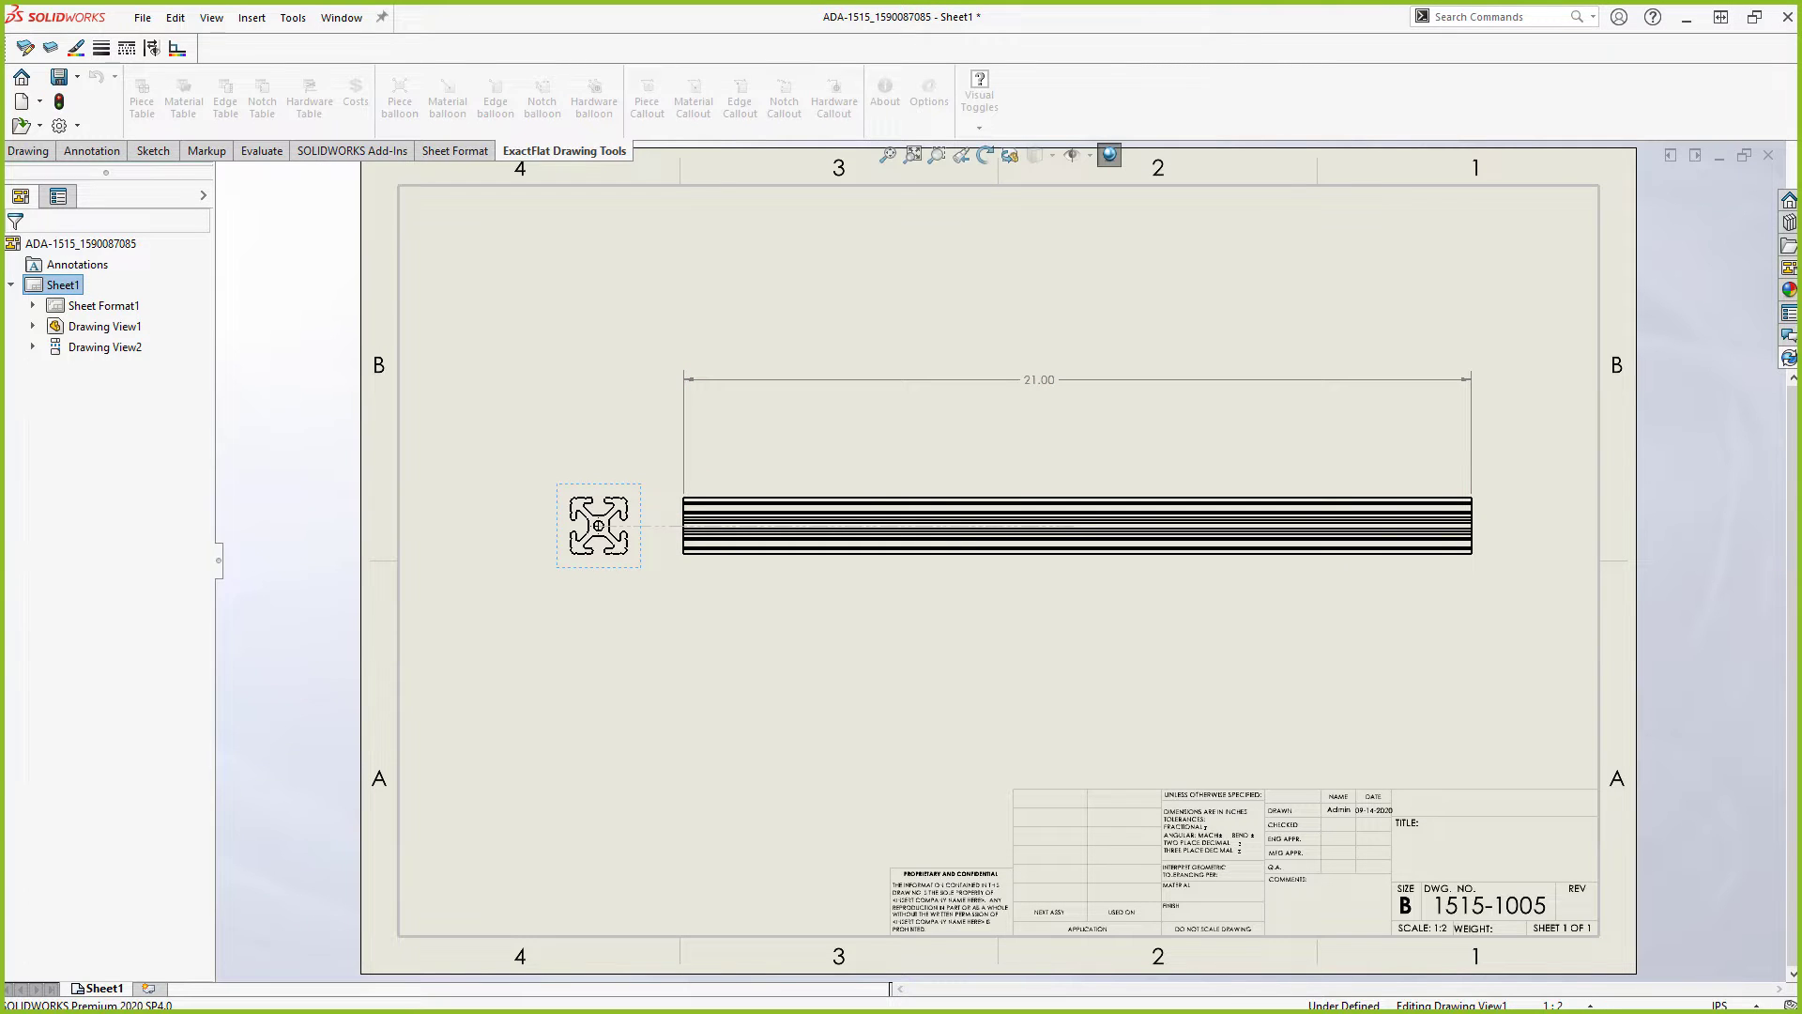
click(1012, 671)
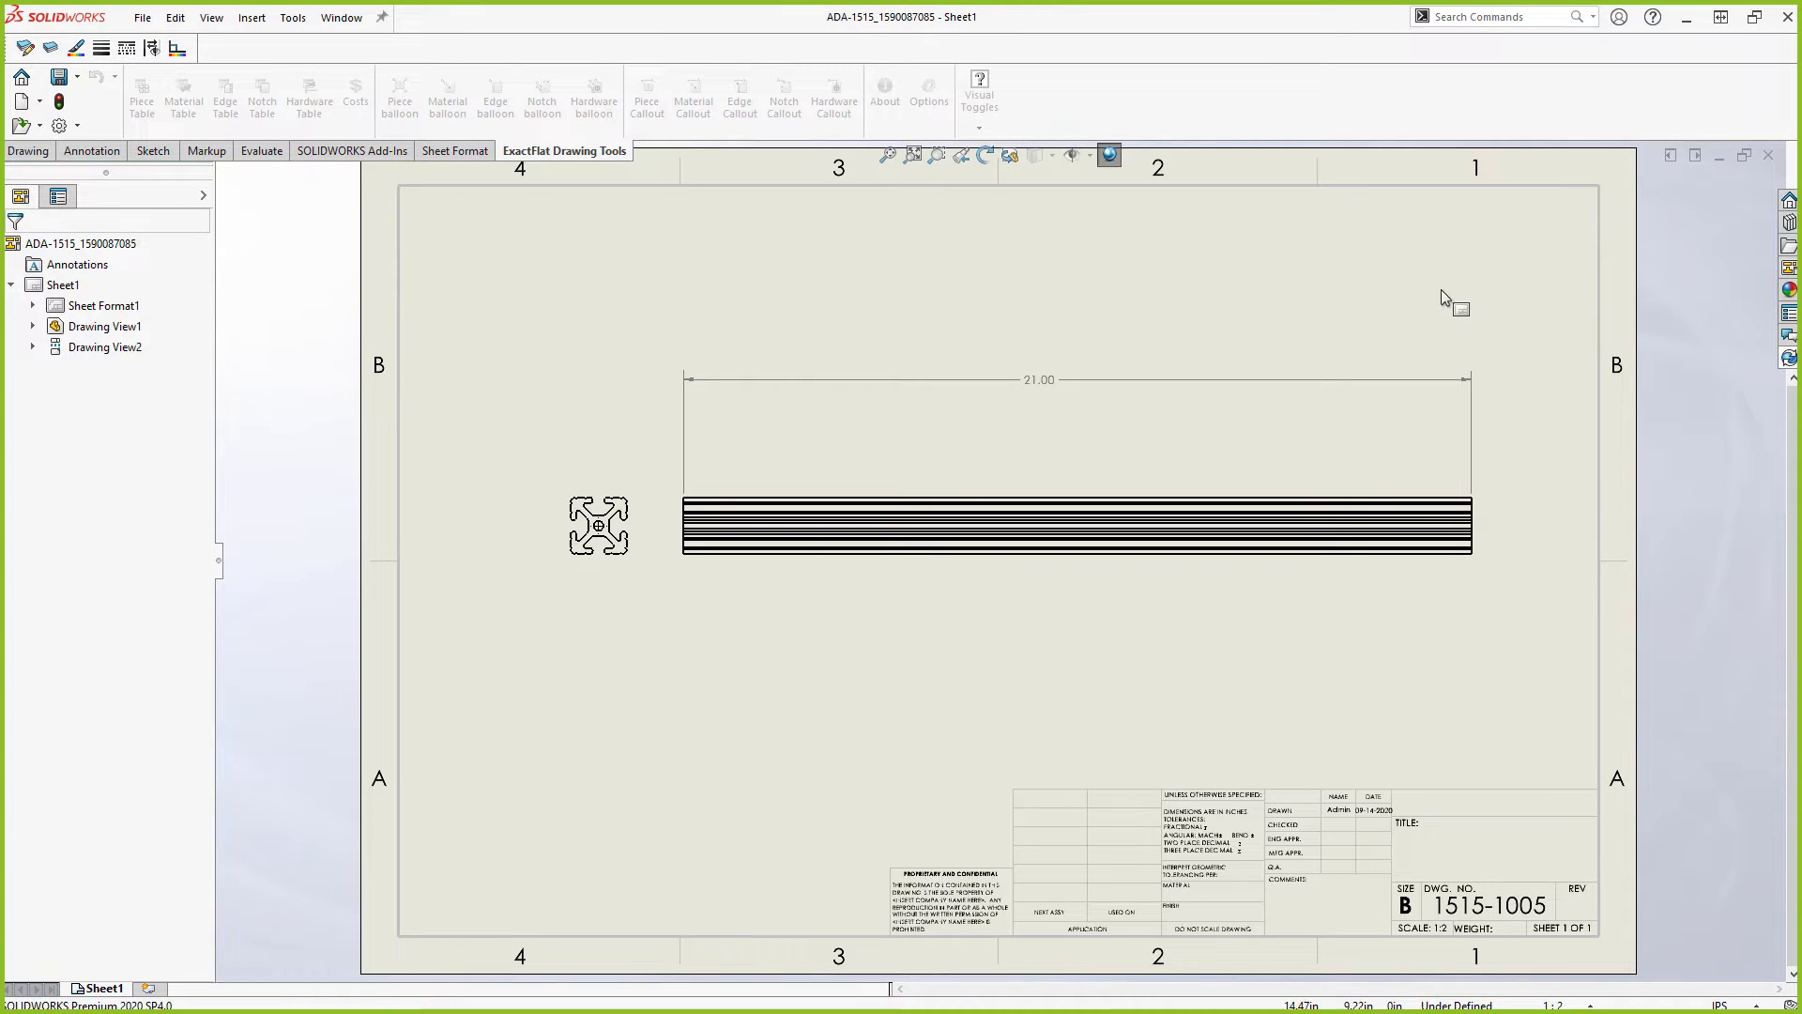
click(1757, 158)
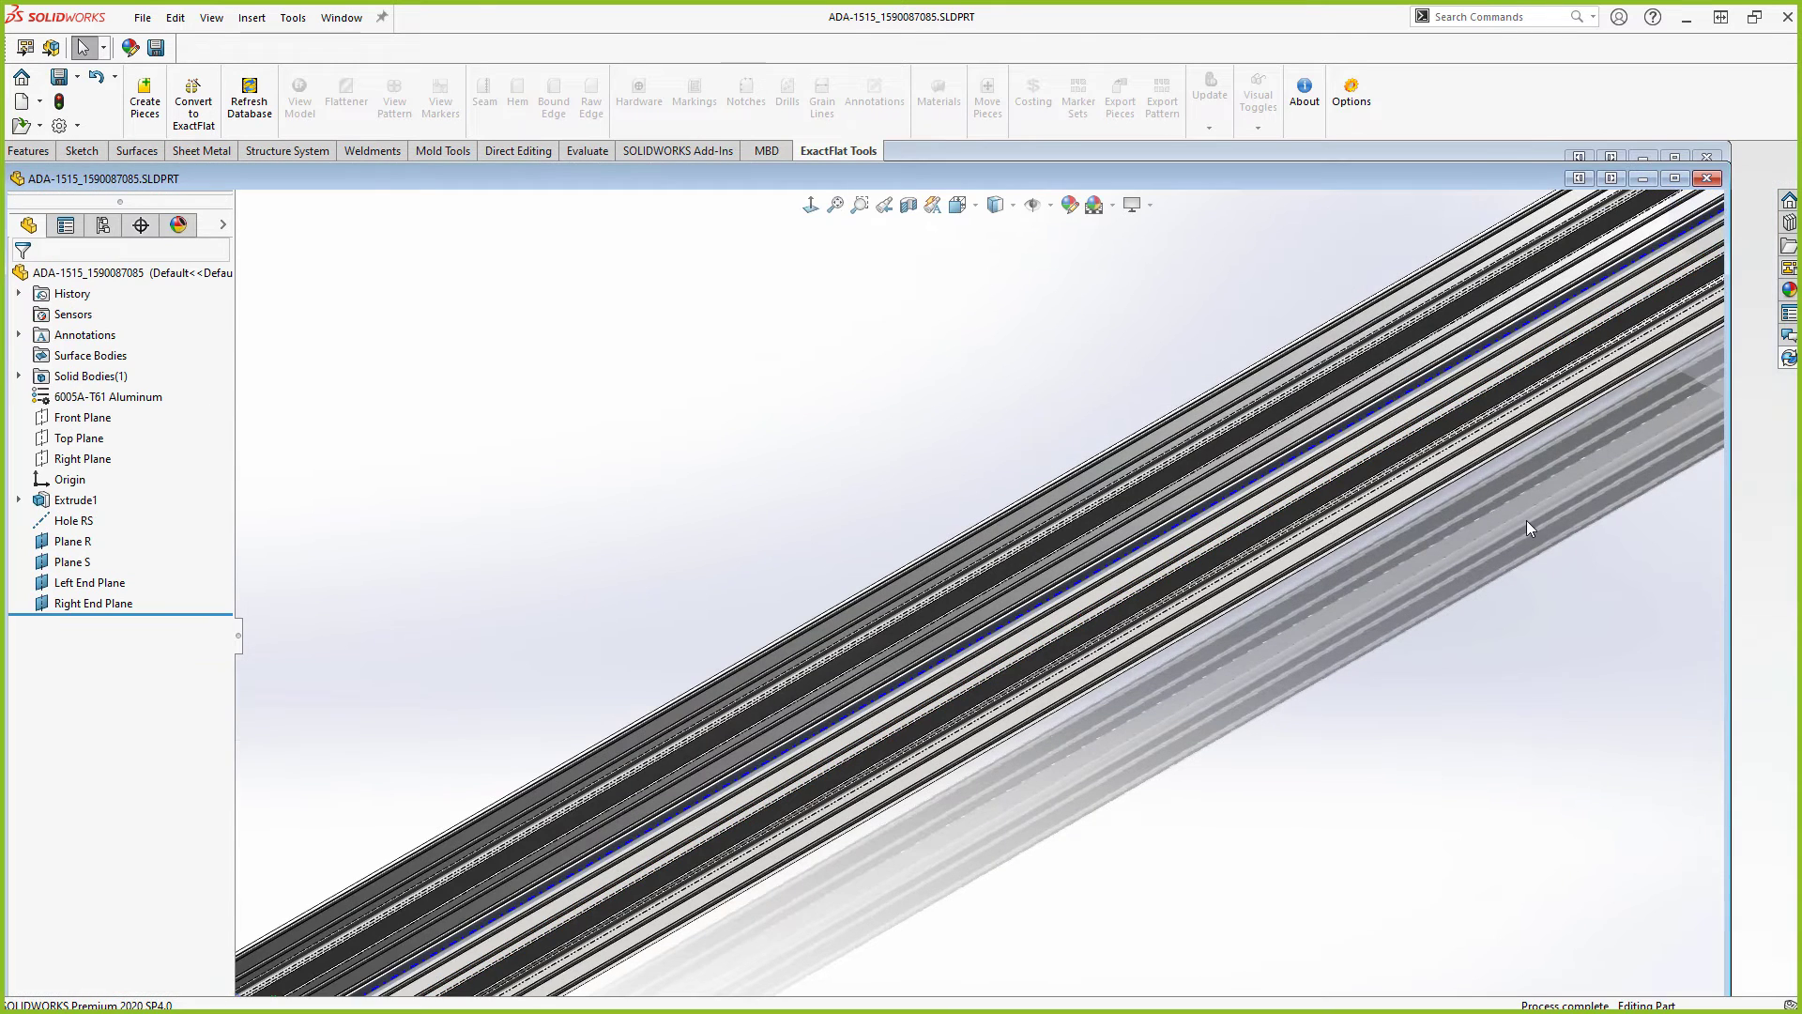
- Close the leg part and open the frame assembly's existing drawing via Make Drawing from Assembly
click(1707, 178)
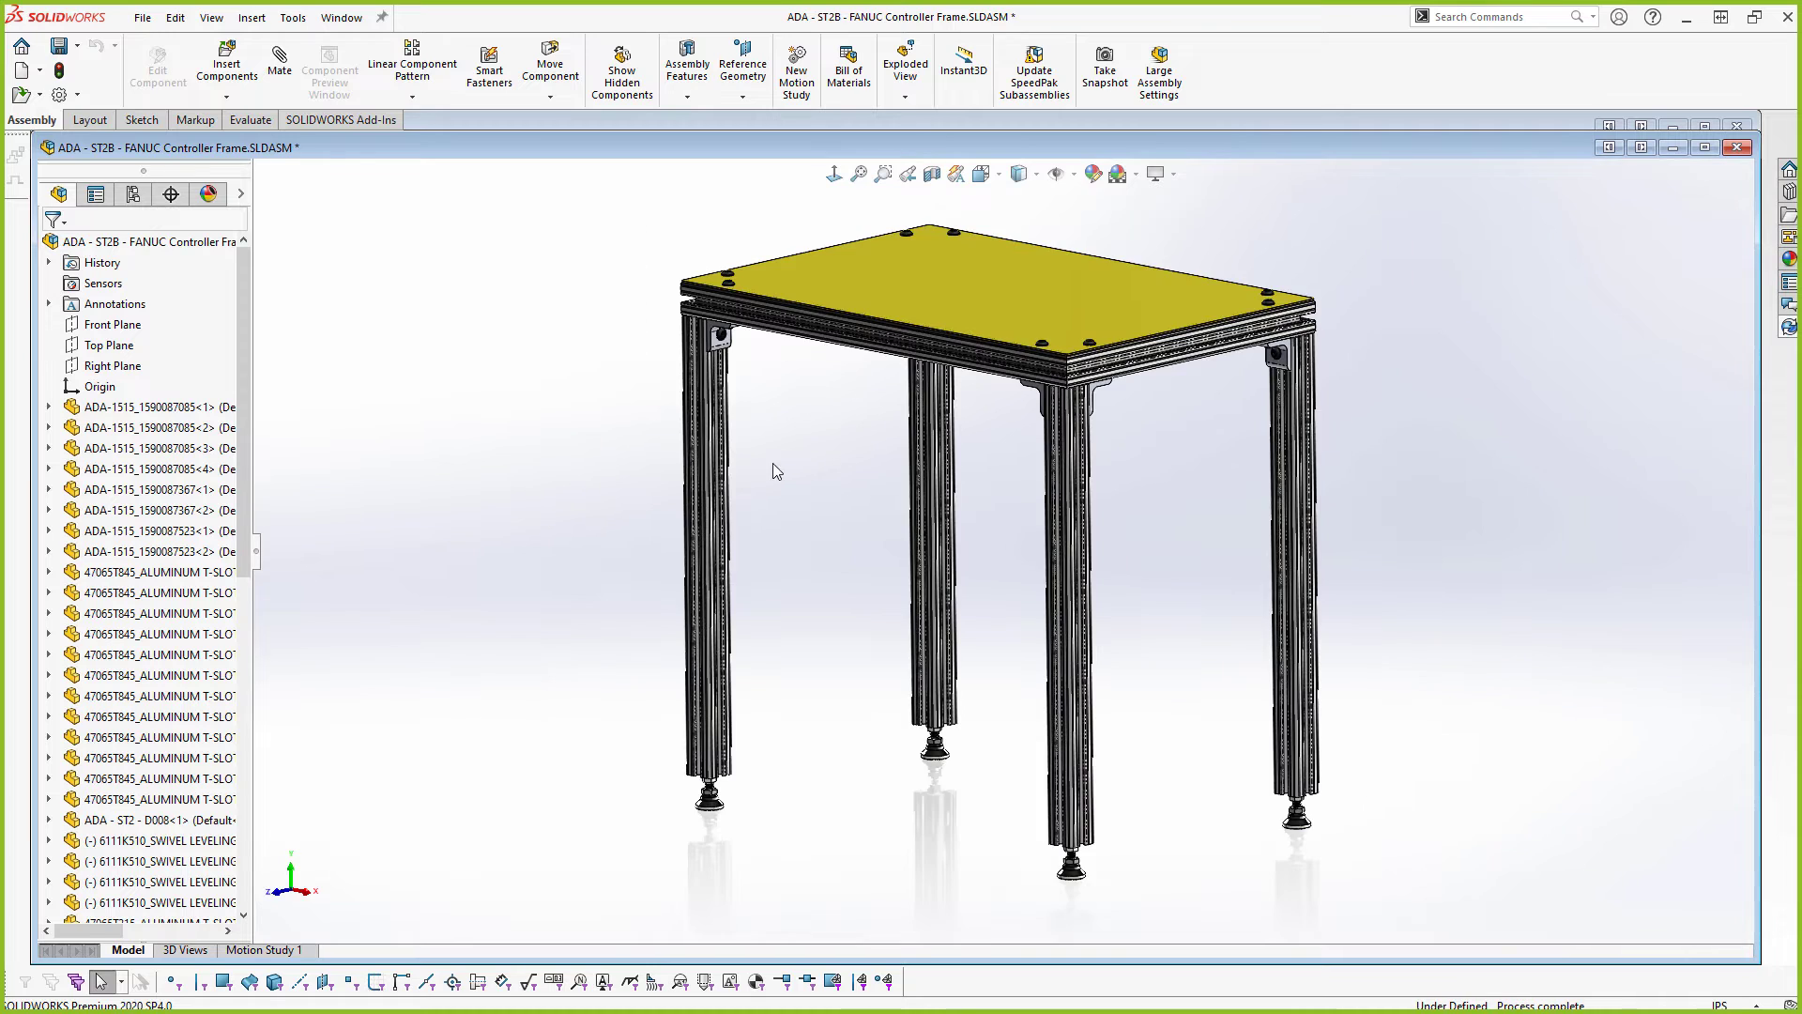
click(143, 17)
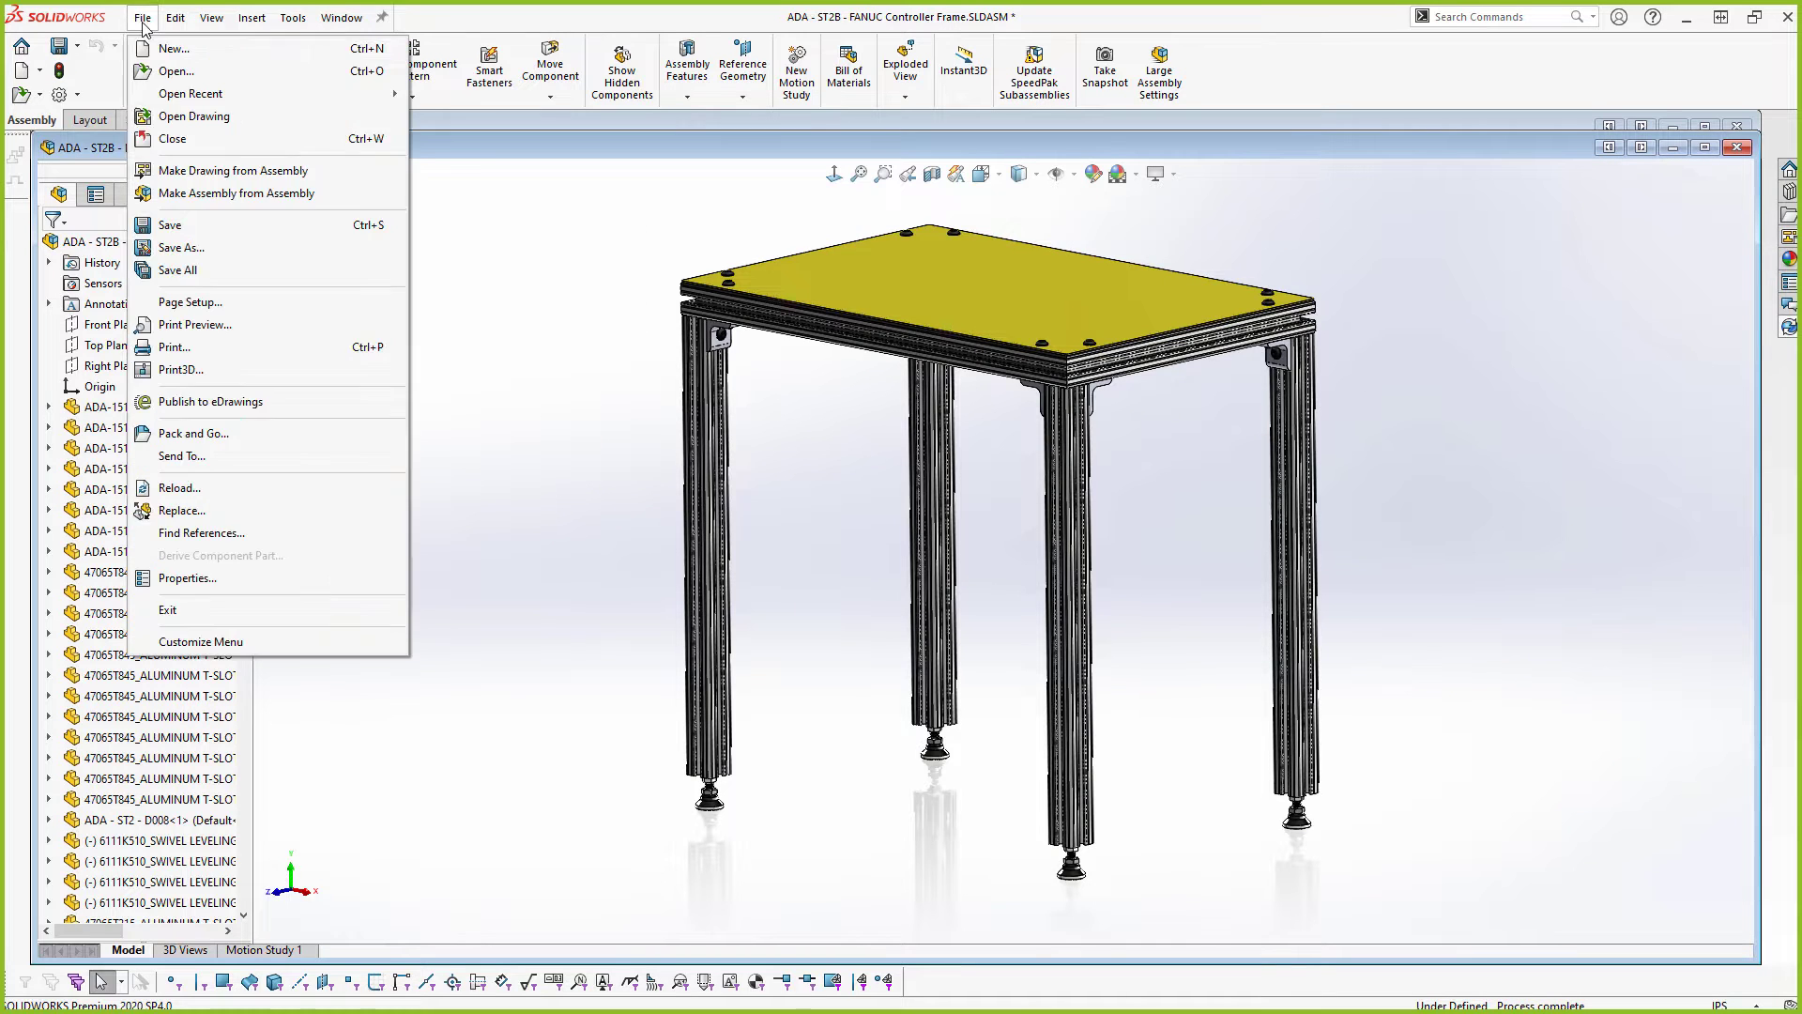
click(184, 170)
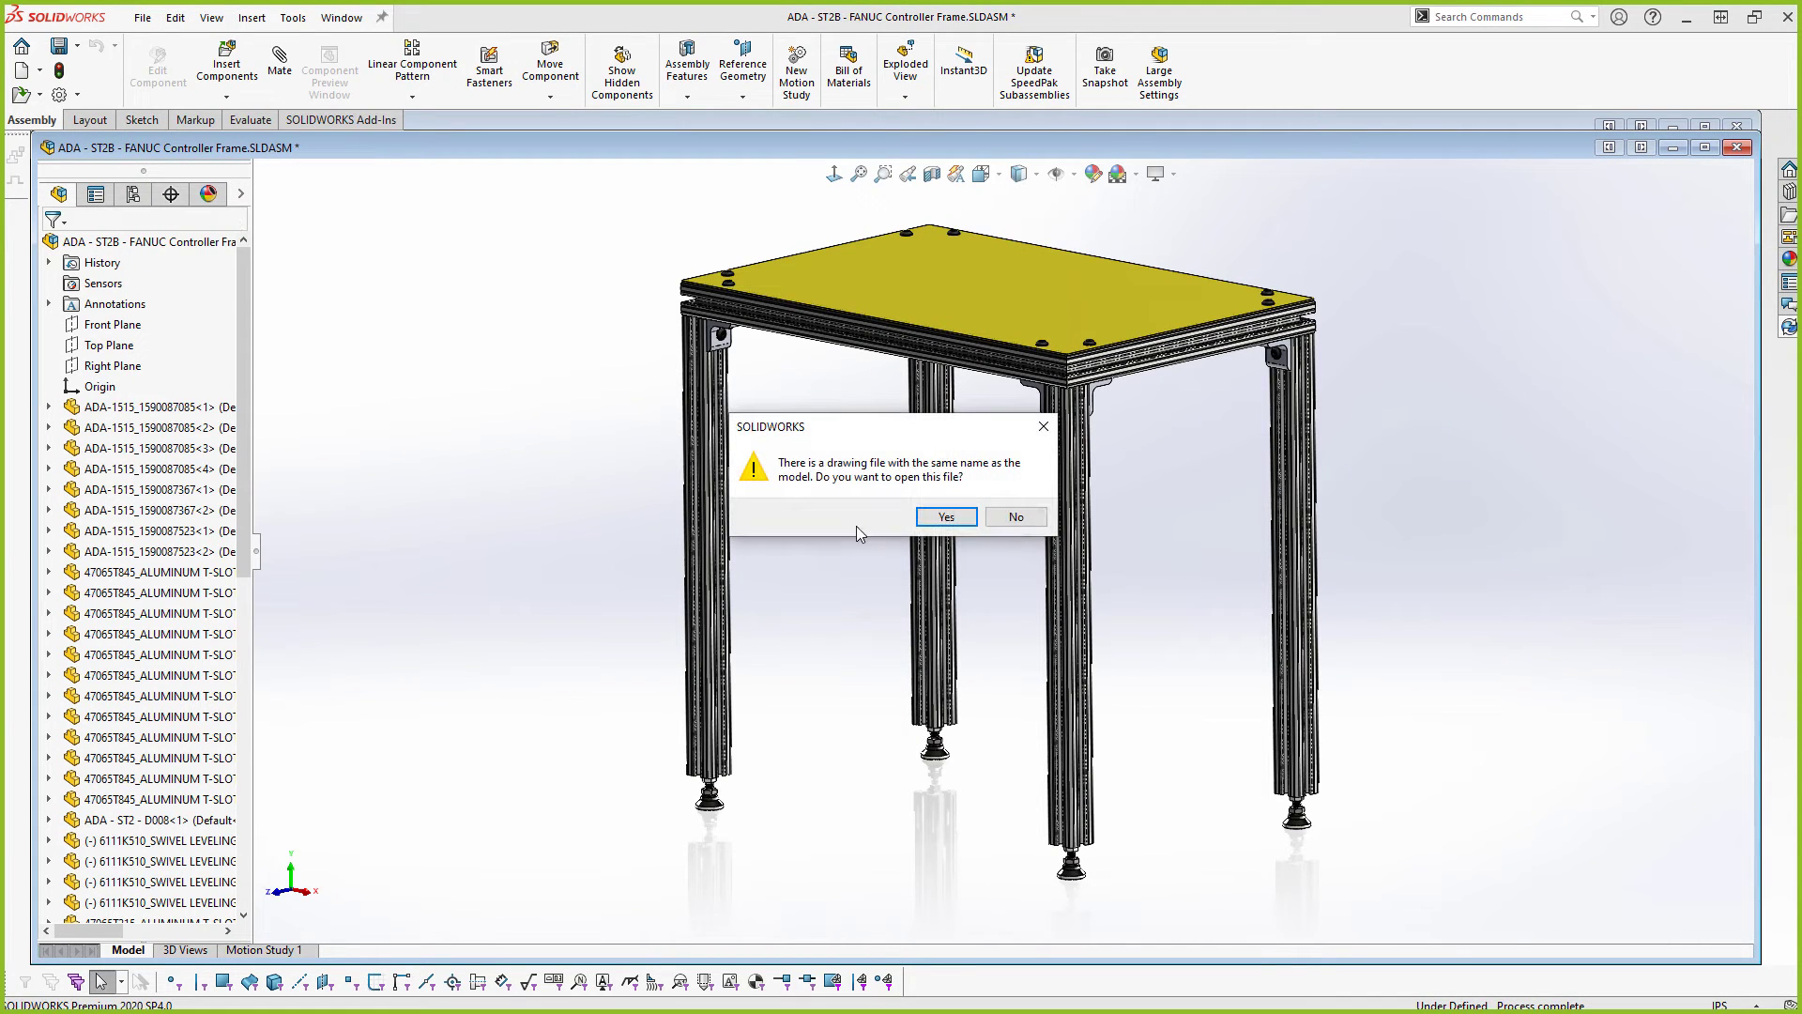
click(937, 514)
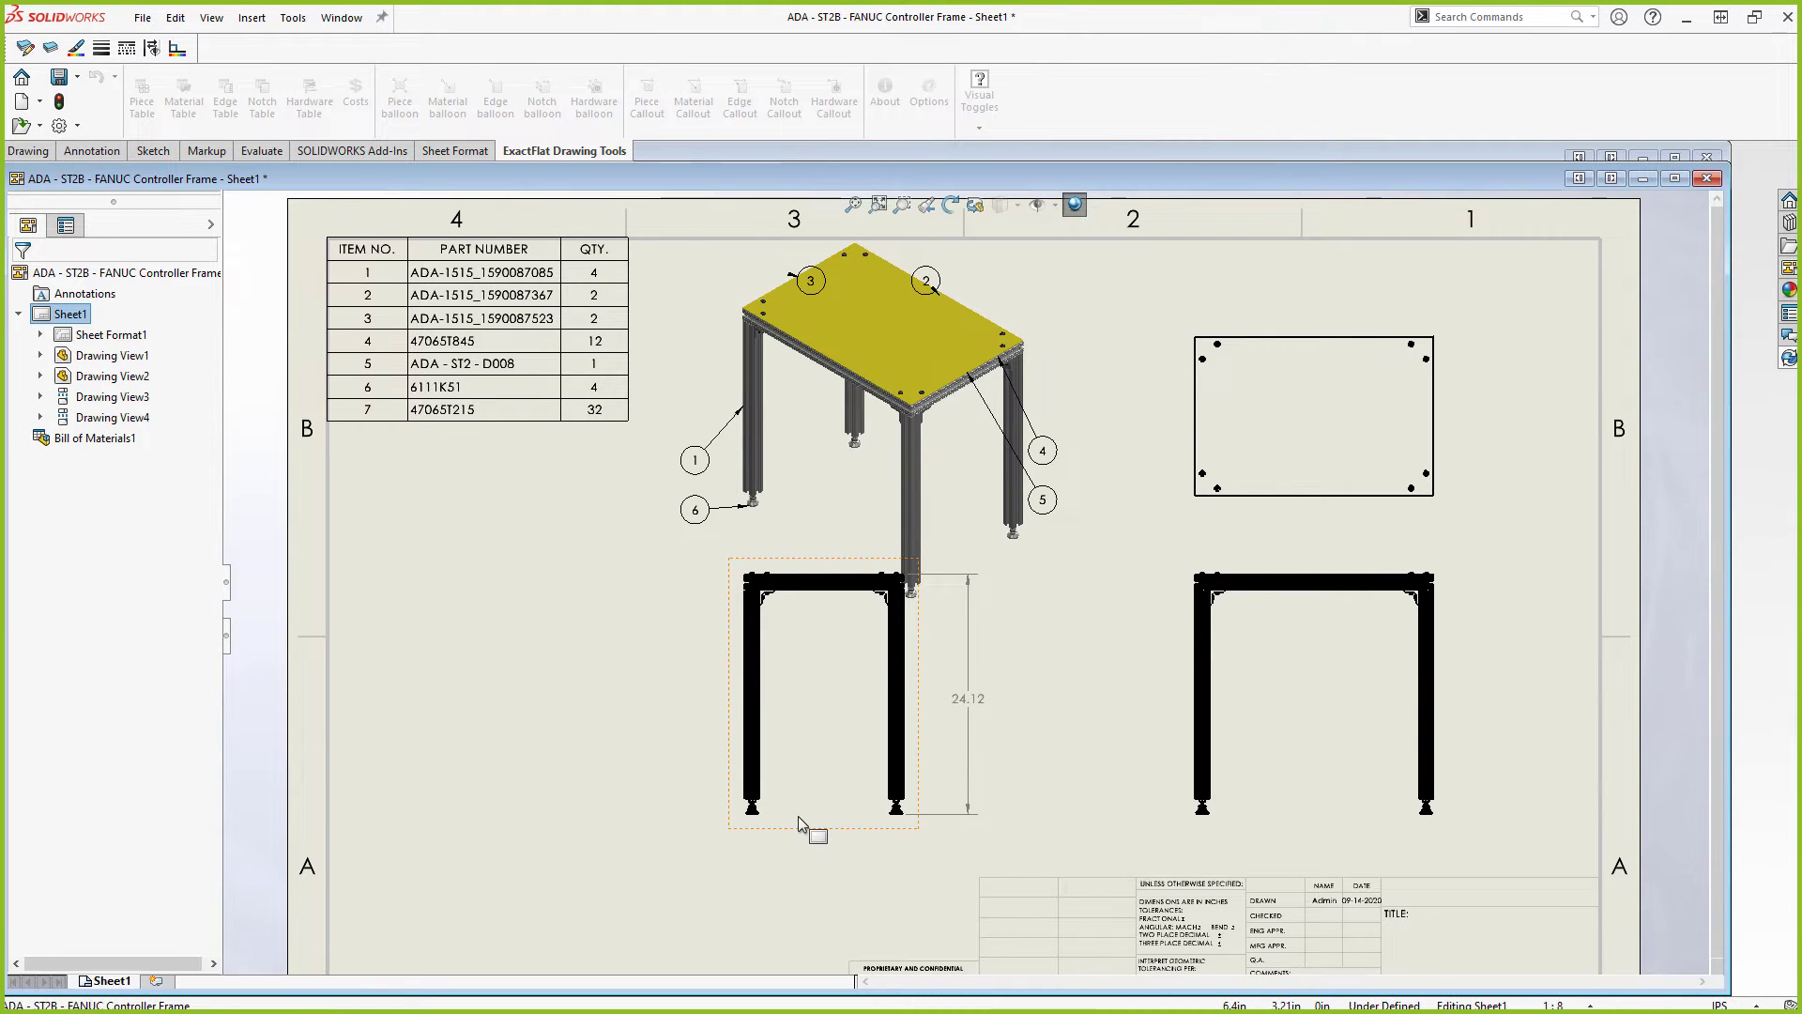
- Shift the side and isometric views down, raise balloons 2 and 3, and close the drawing
mouse_move(1230, 537)
mouse_down()
mouse_move(1223, 568)
mouse_move(1225, 552)
mouse_up()
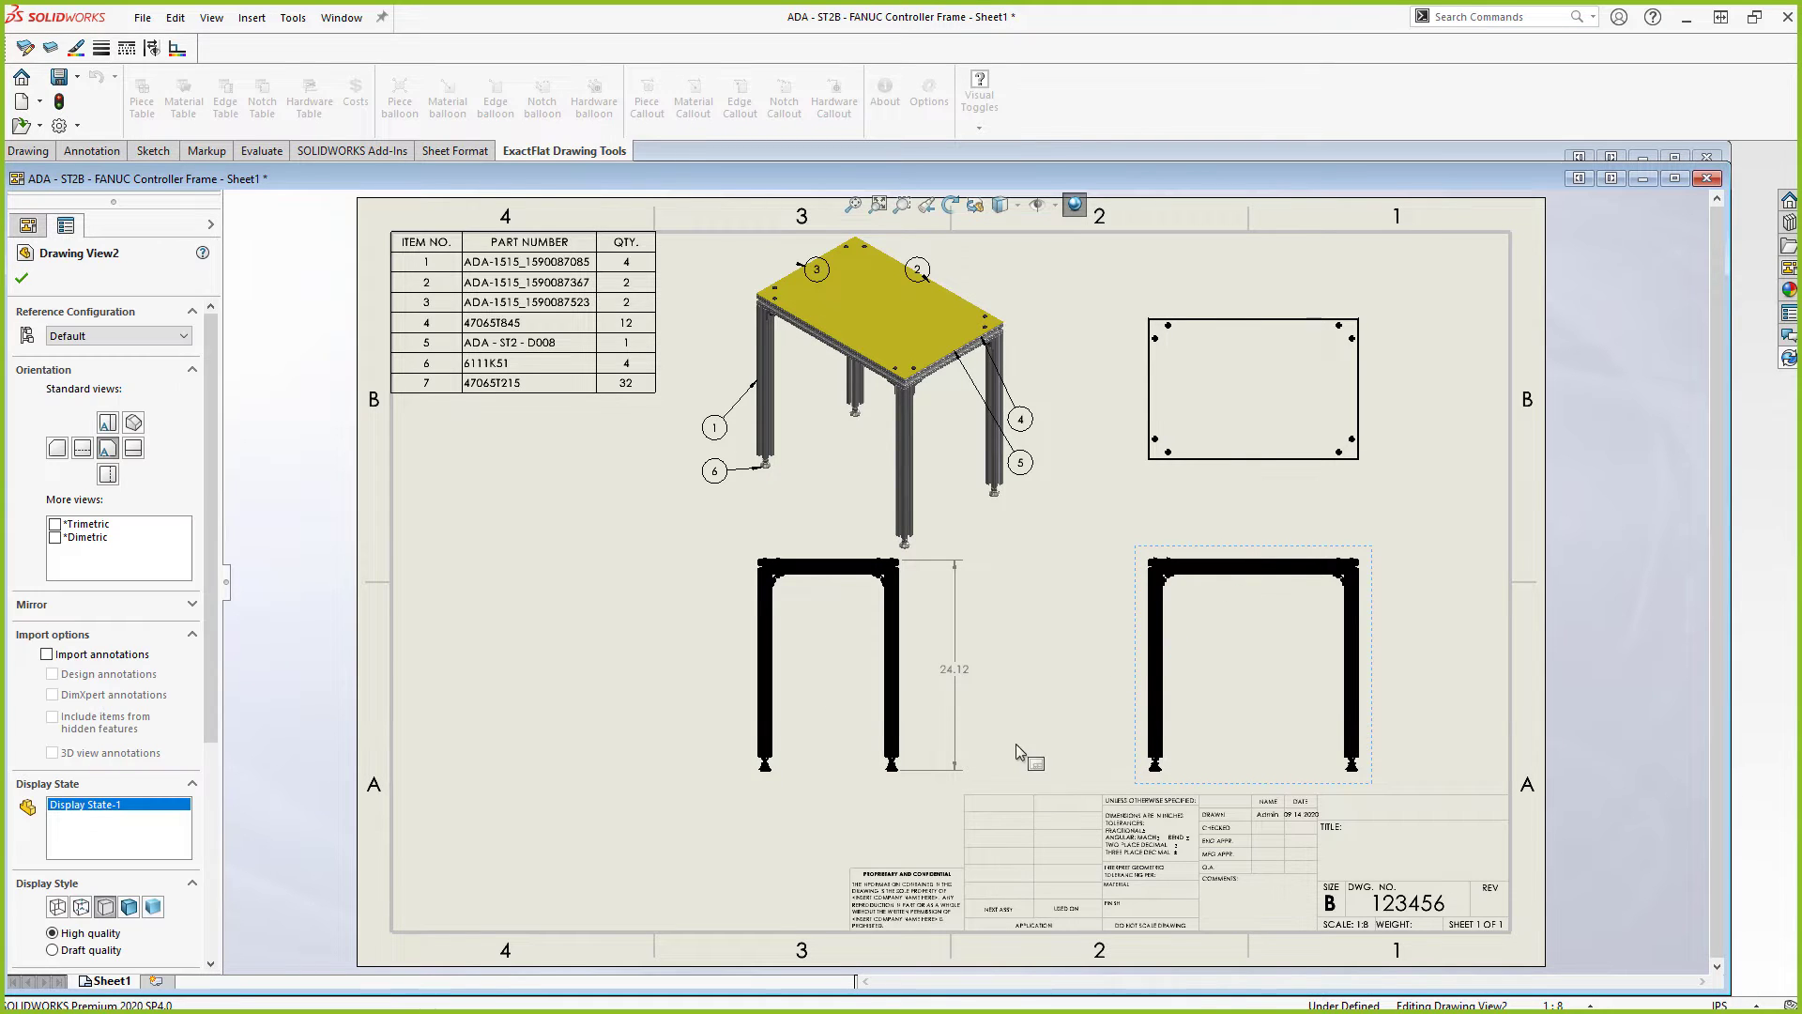
drag(745, 518, 753, 530)
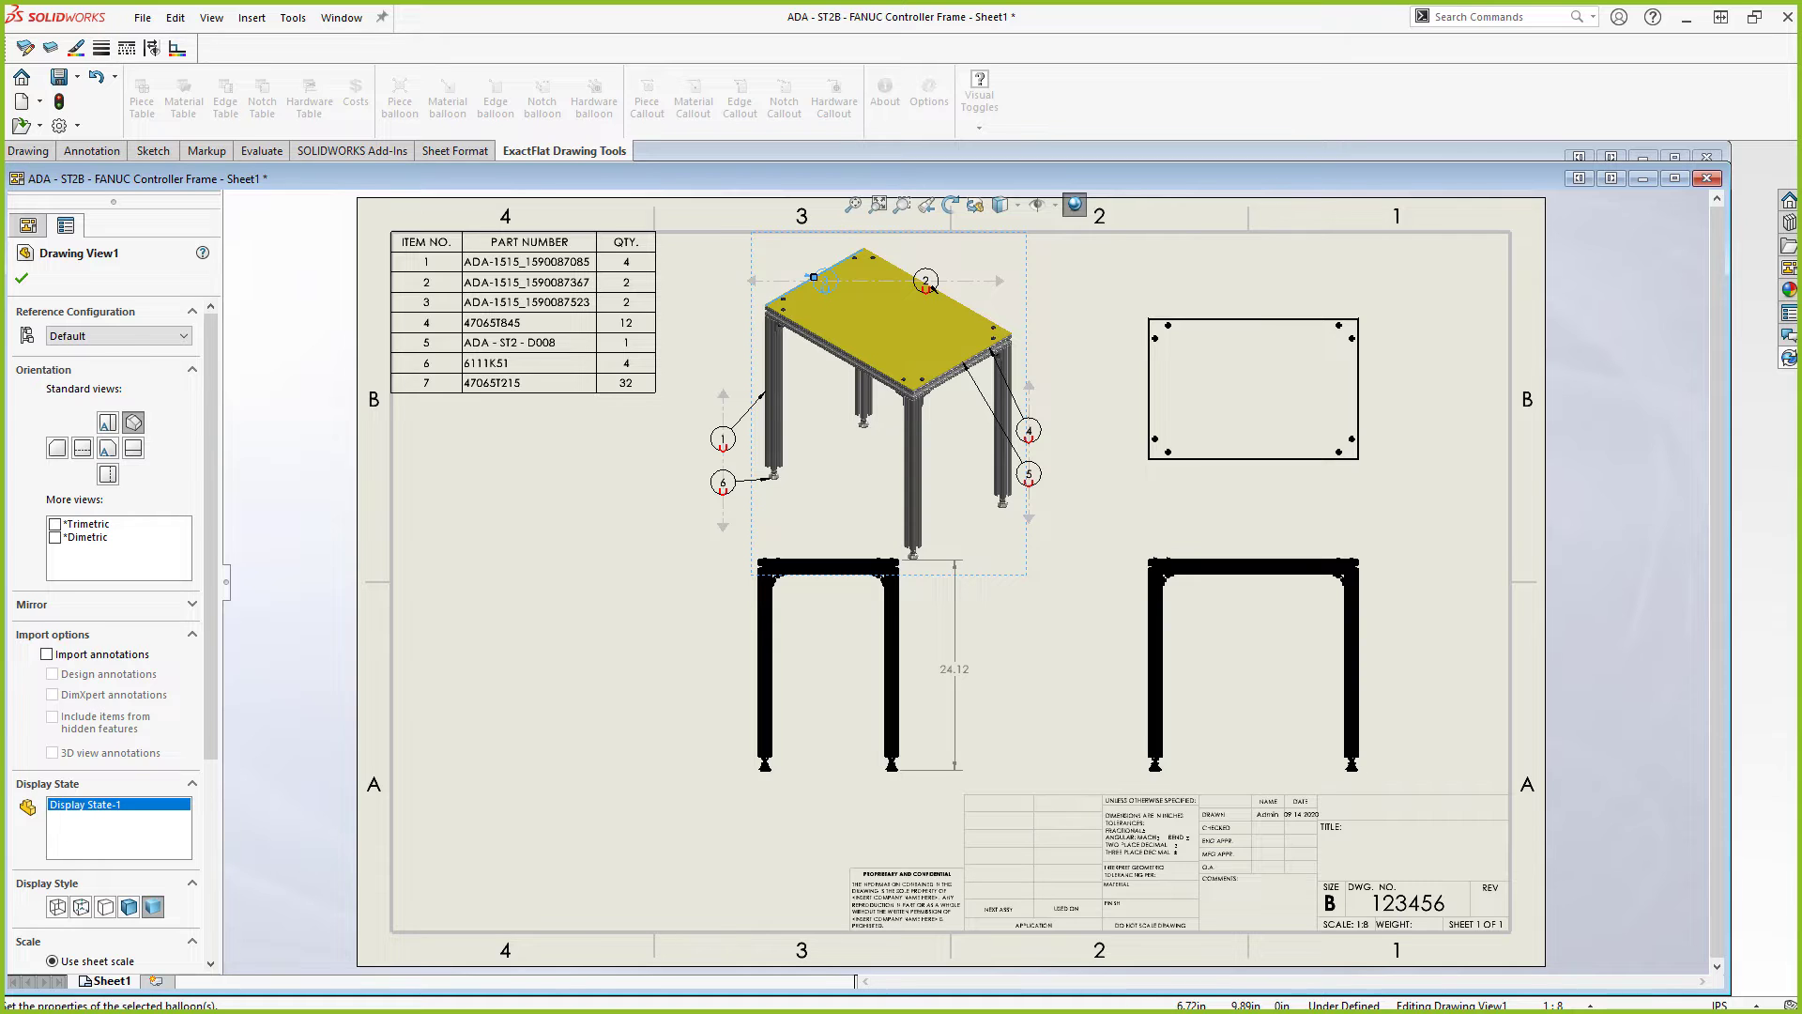
click(930, 286)
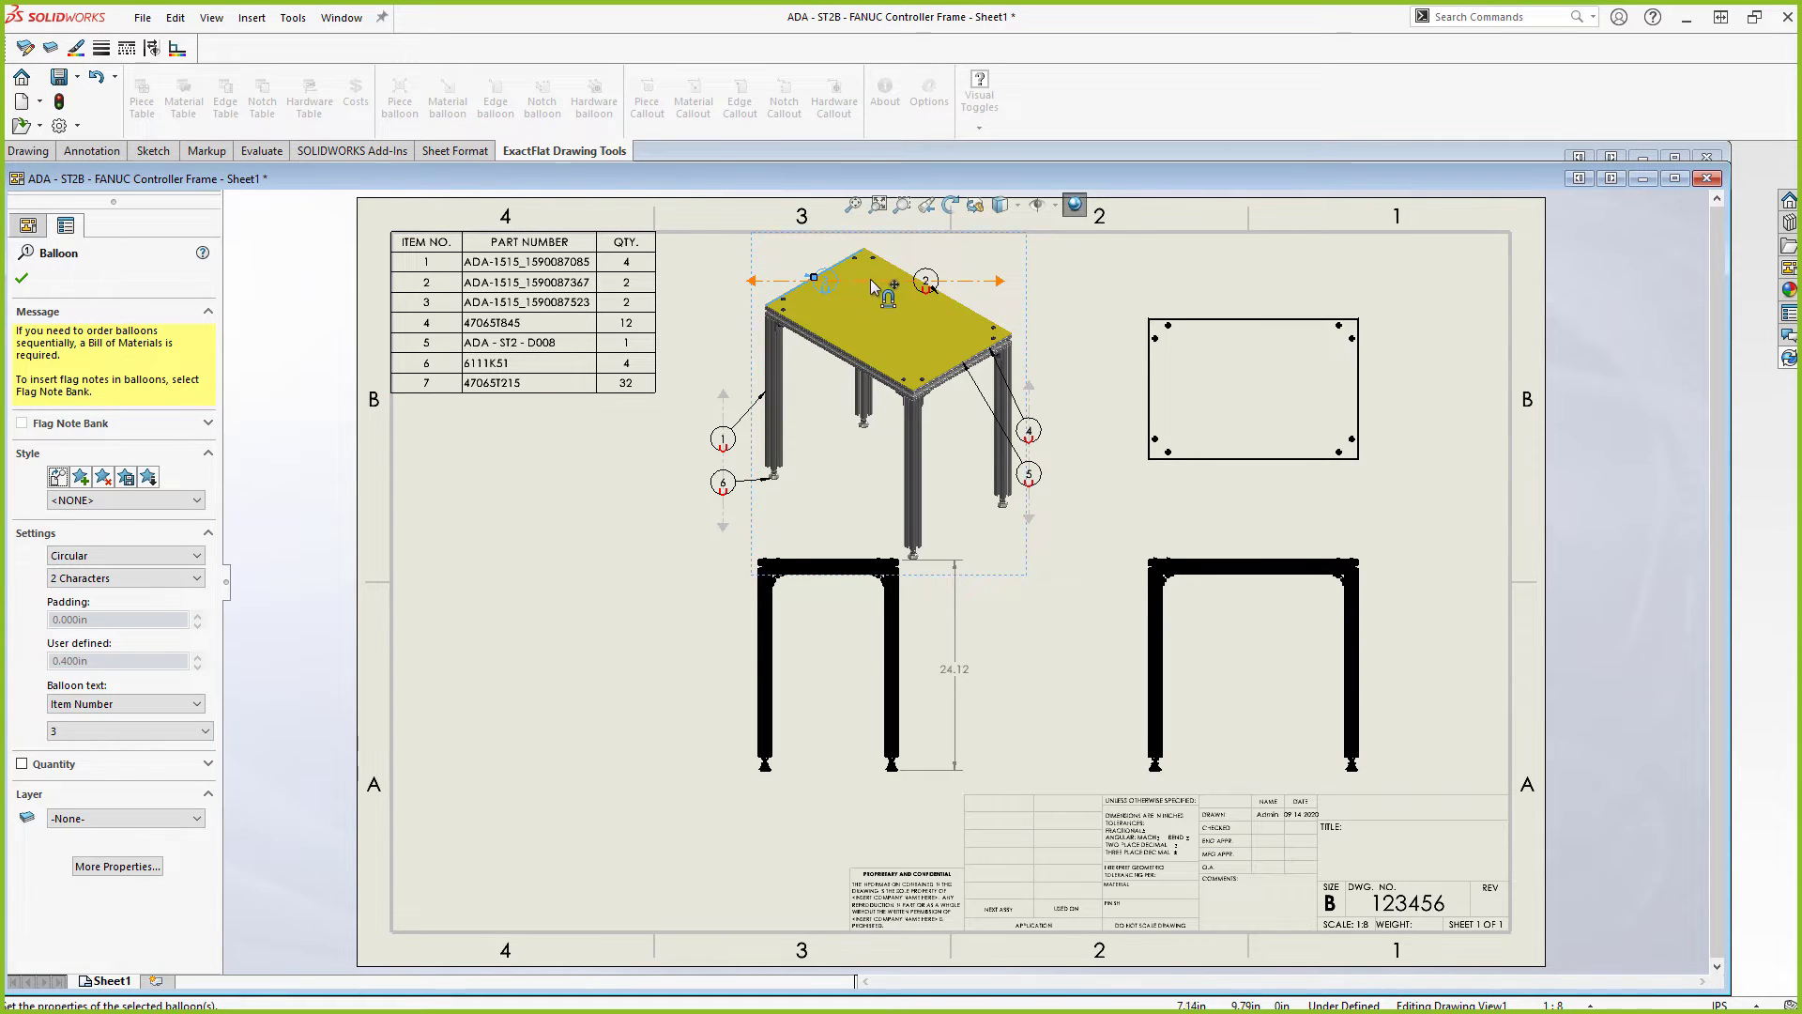
drag(870, 254, 869, 242)
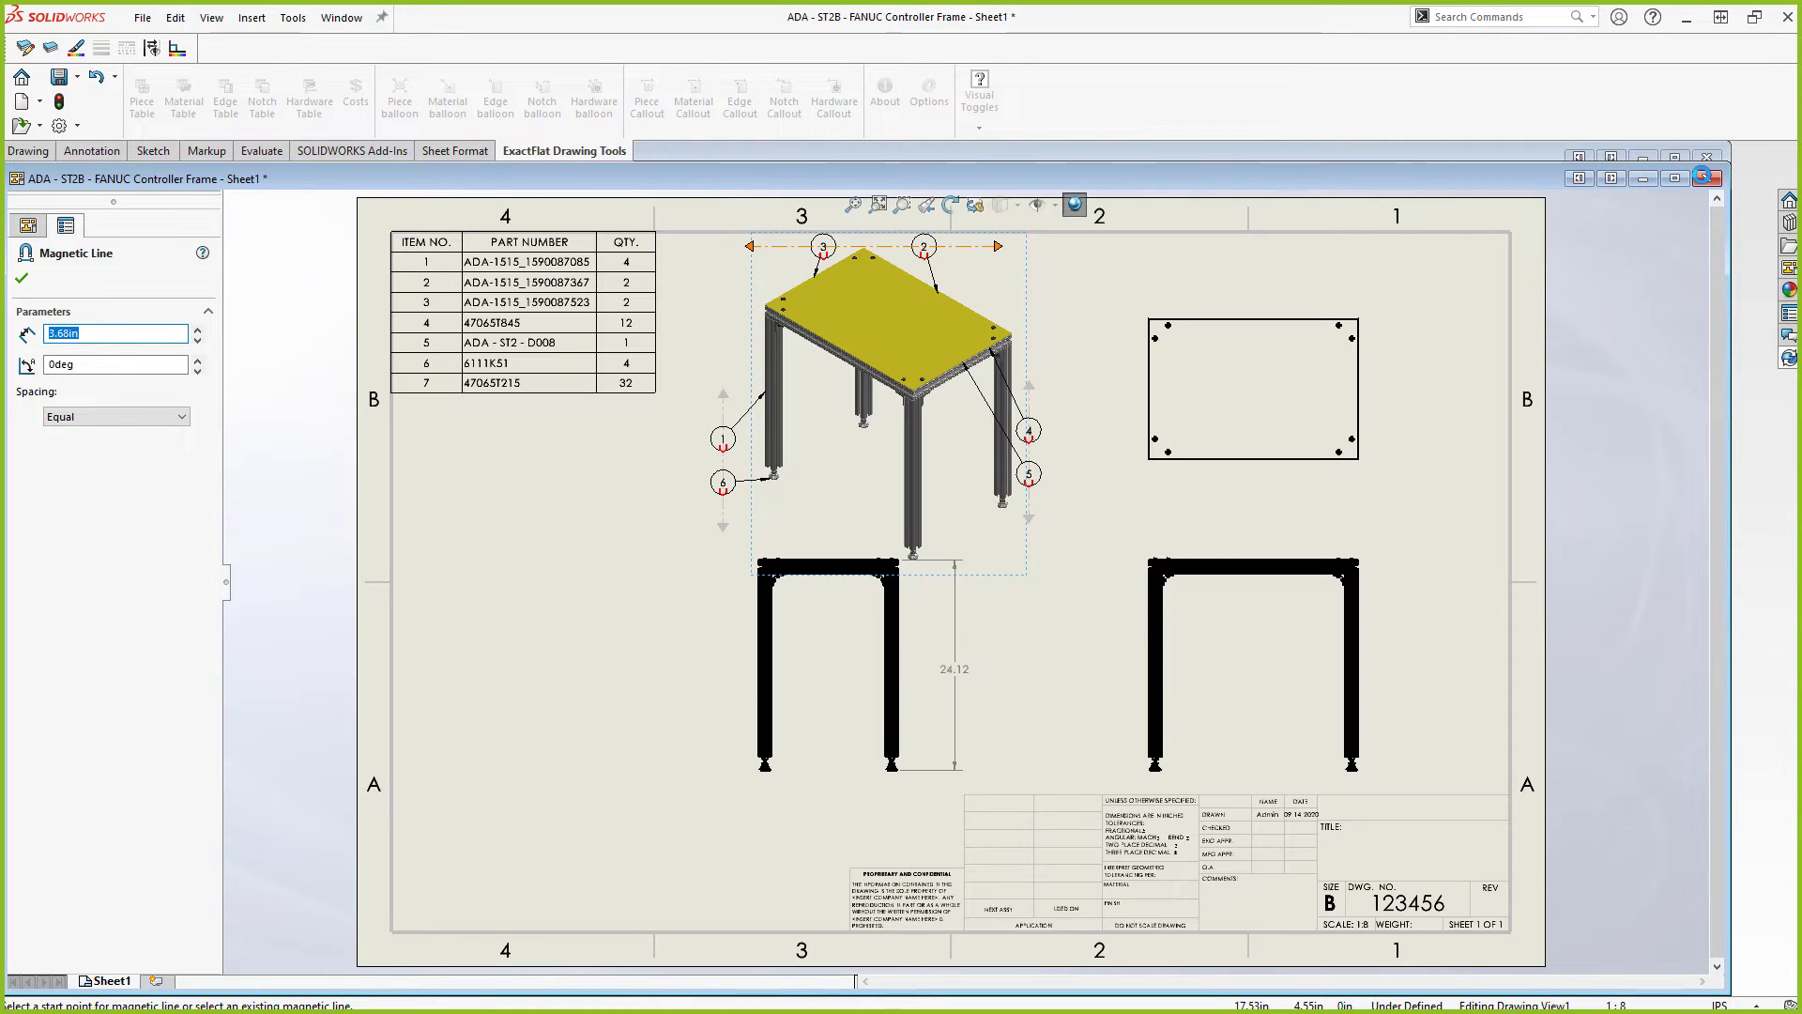
click(1705, 179)
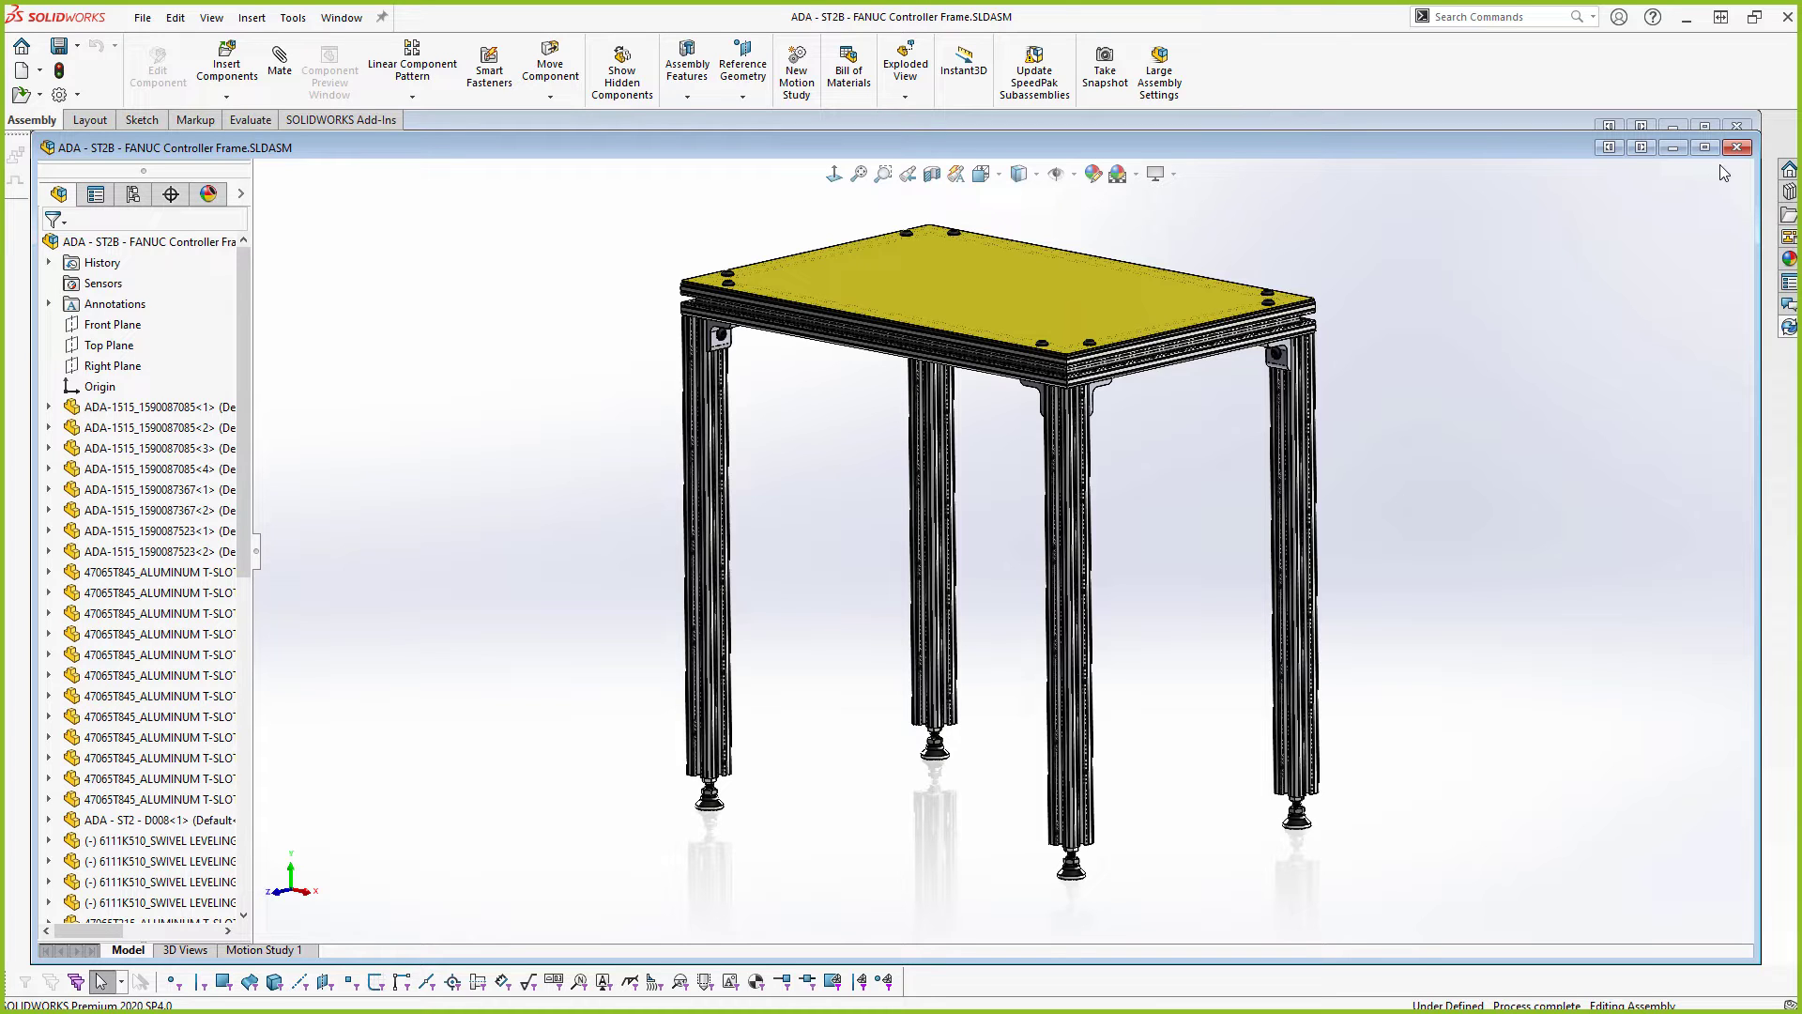
- Close the updated controller frame, Poultry Appendage Setter and main assemblies, then switch back to the PowerPoint slide show
click(1738, 147)
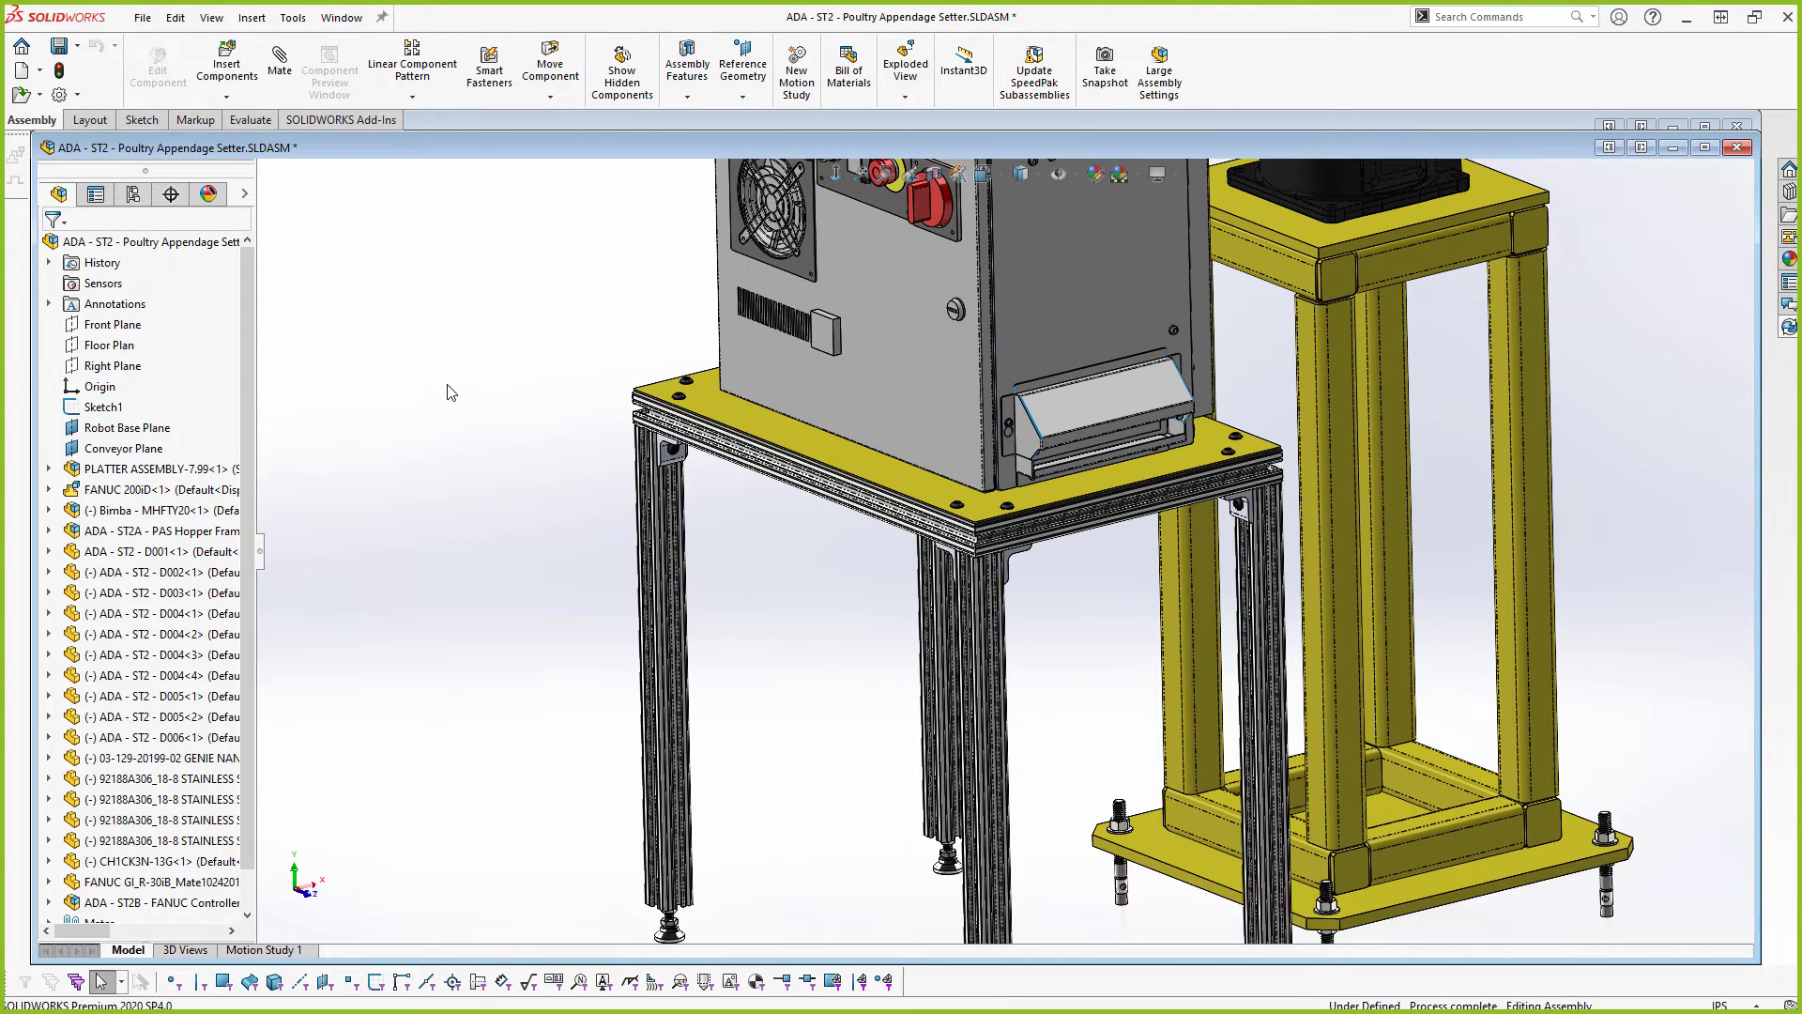
key(f)
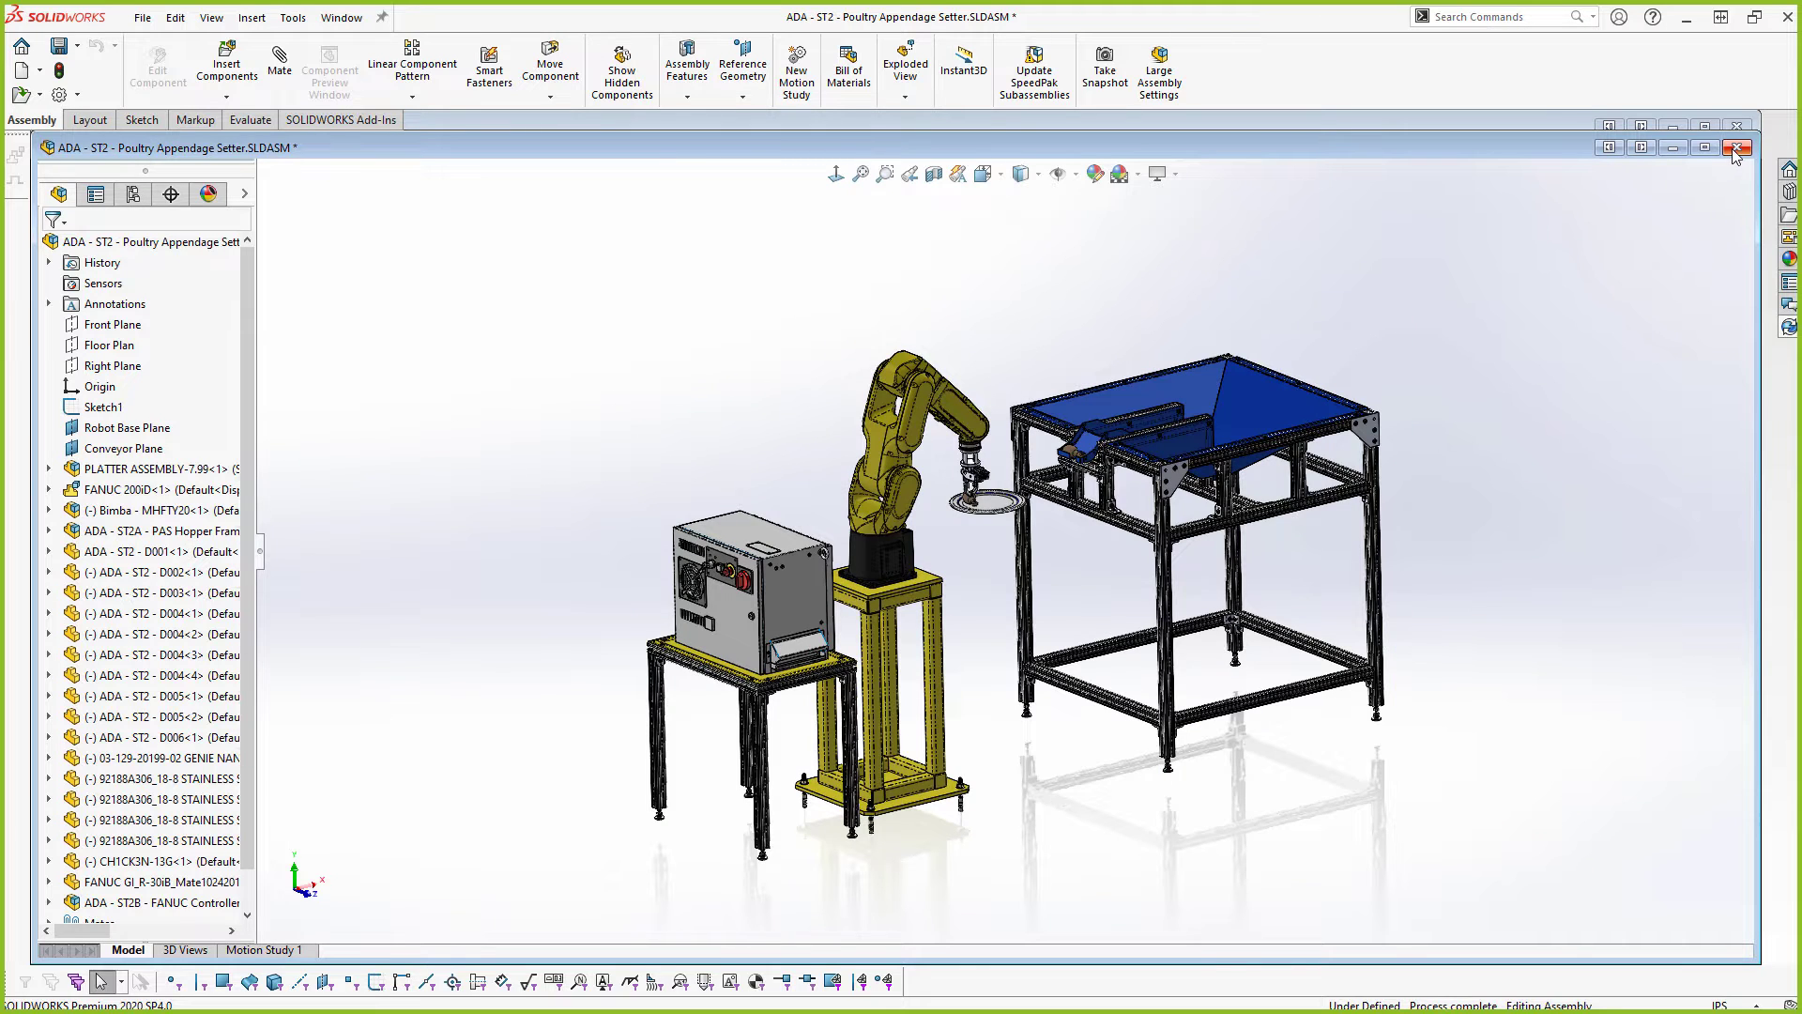
click(1737, 147)
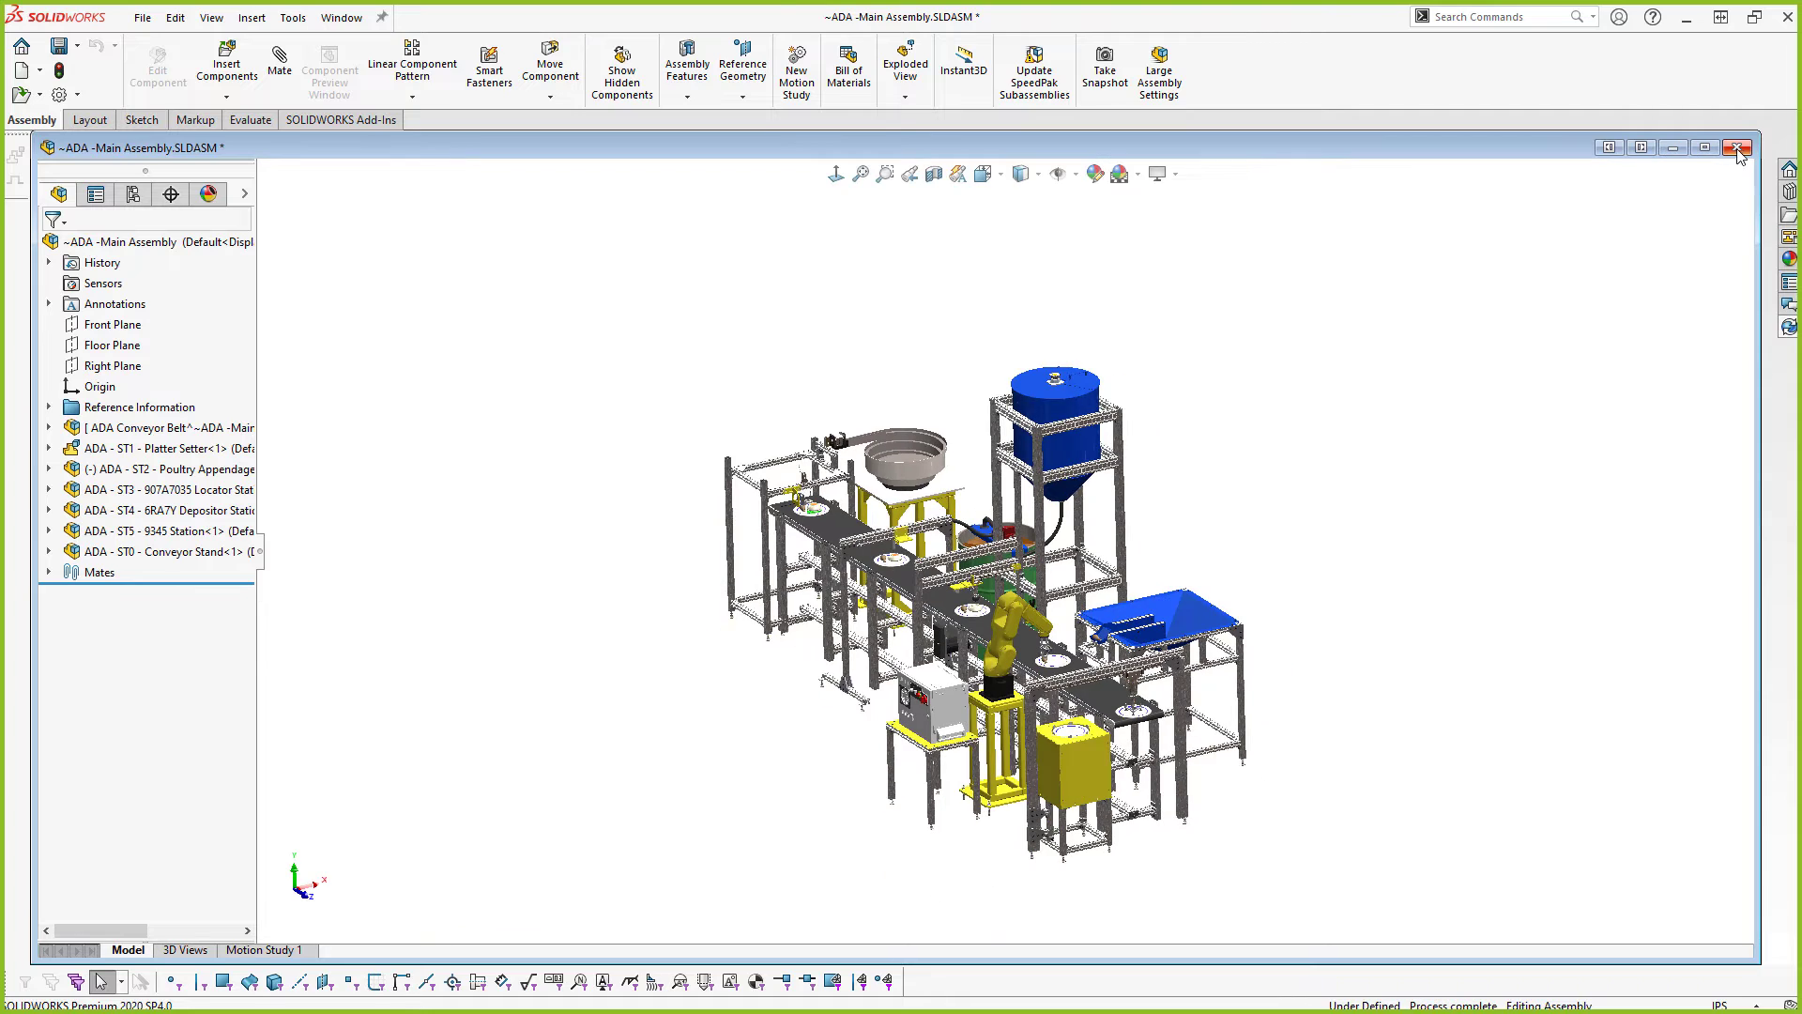
click(1737, 150)
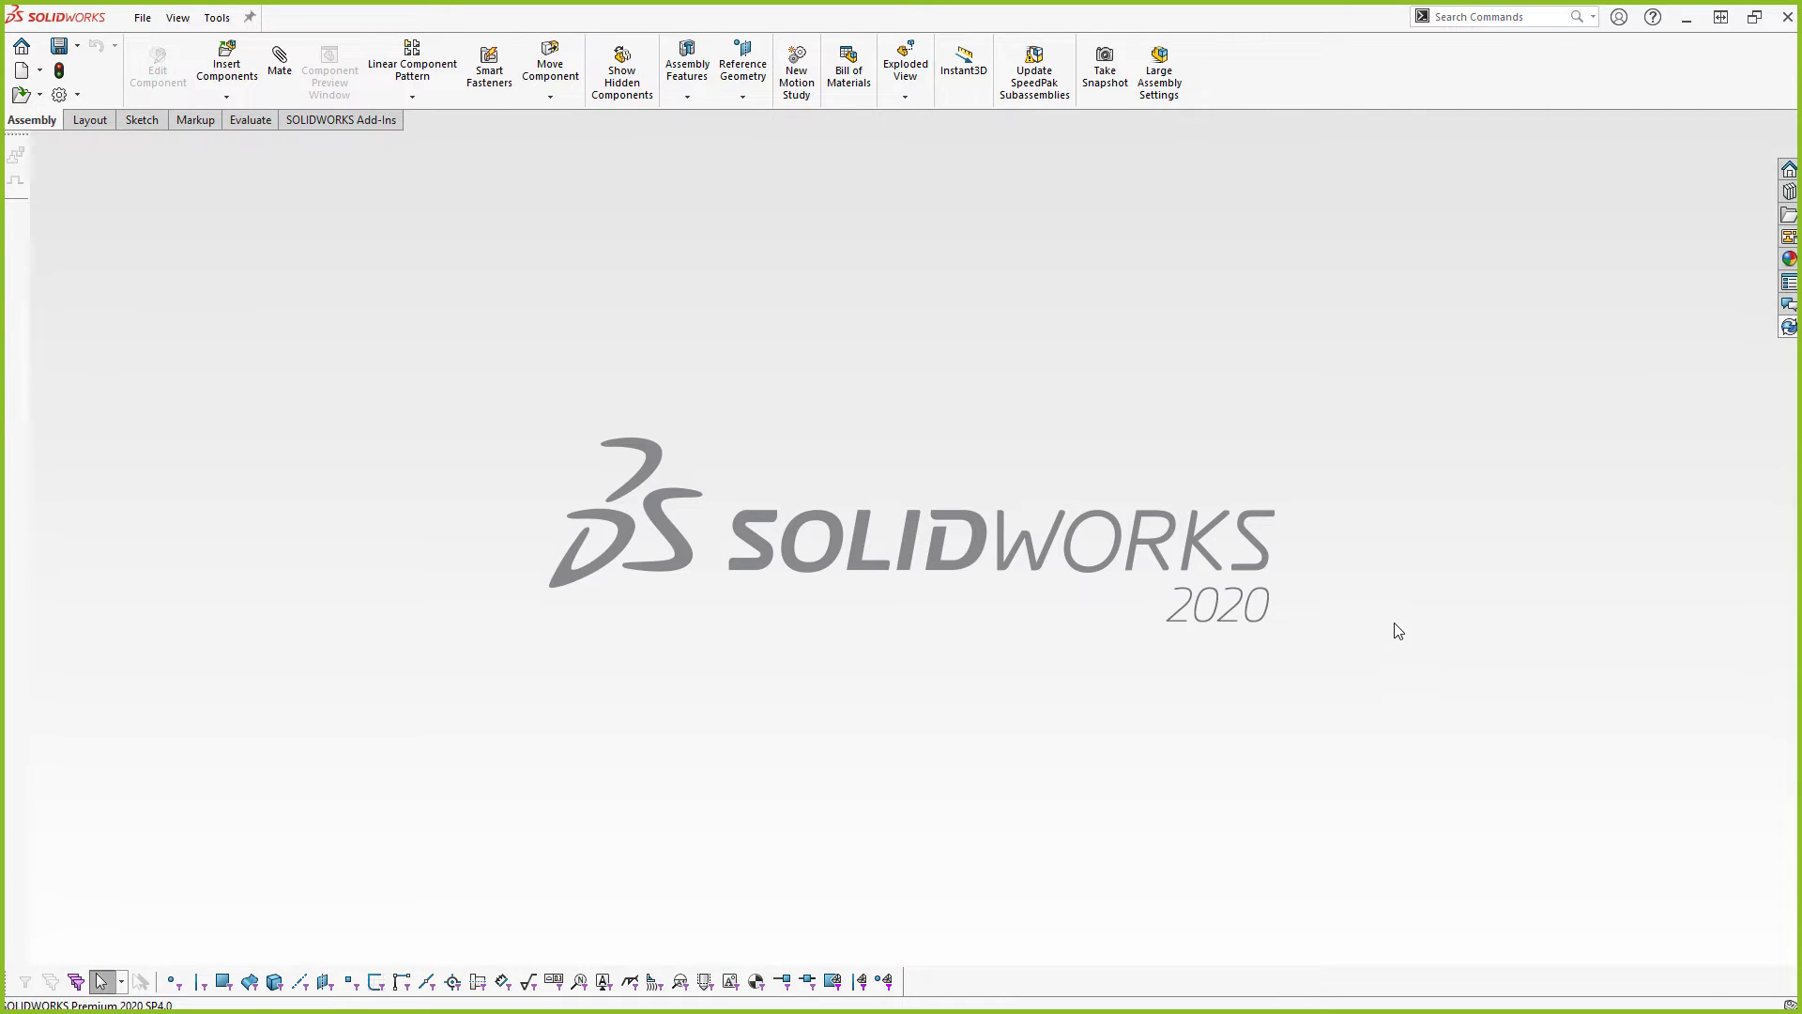
key(alt+Tab)
key(alt+Tab)
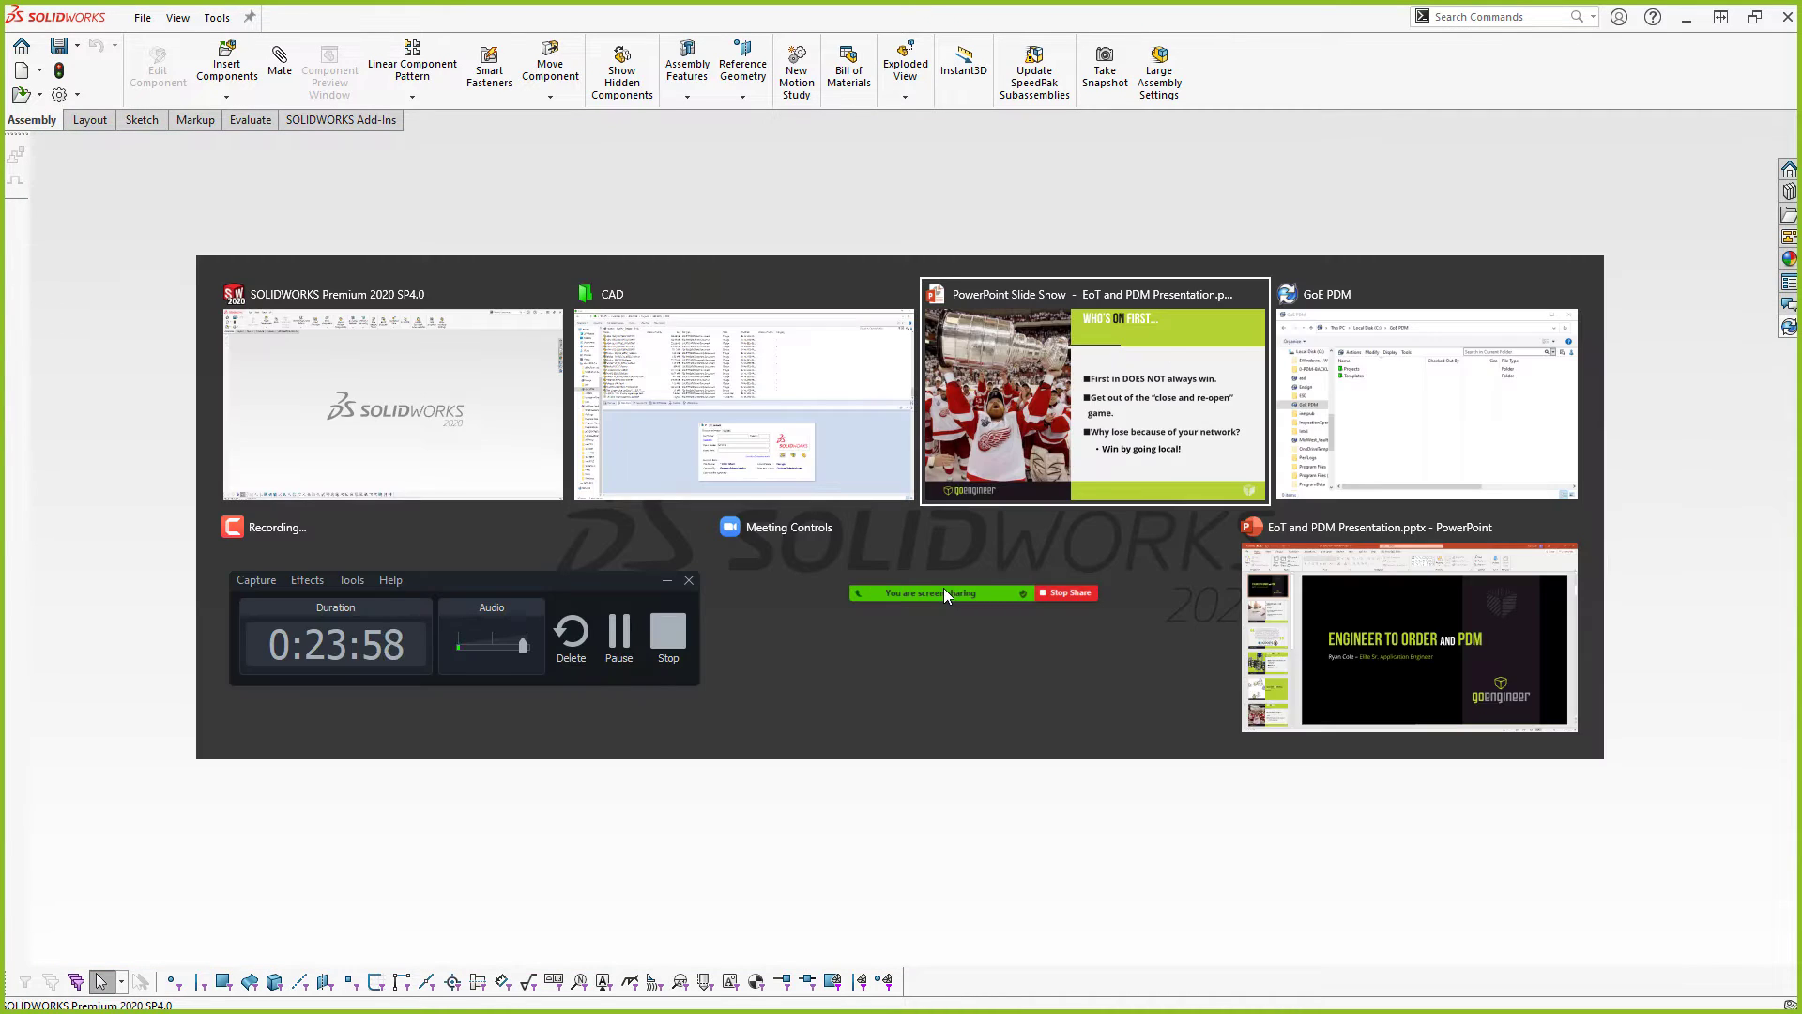
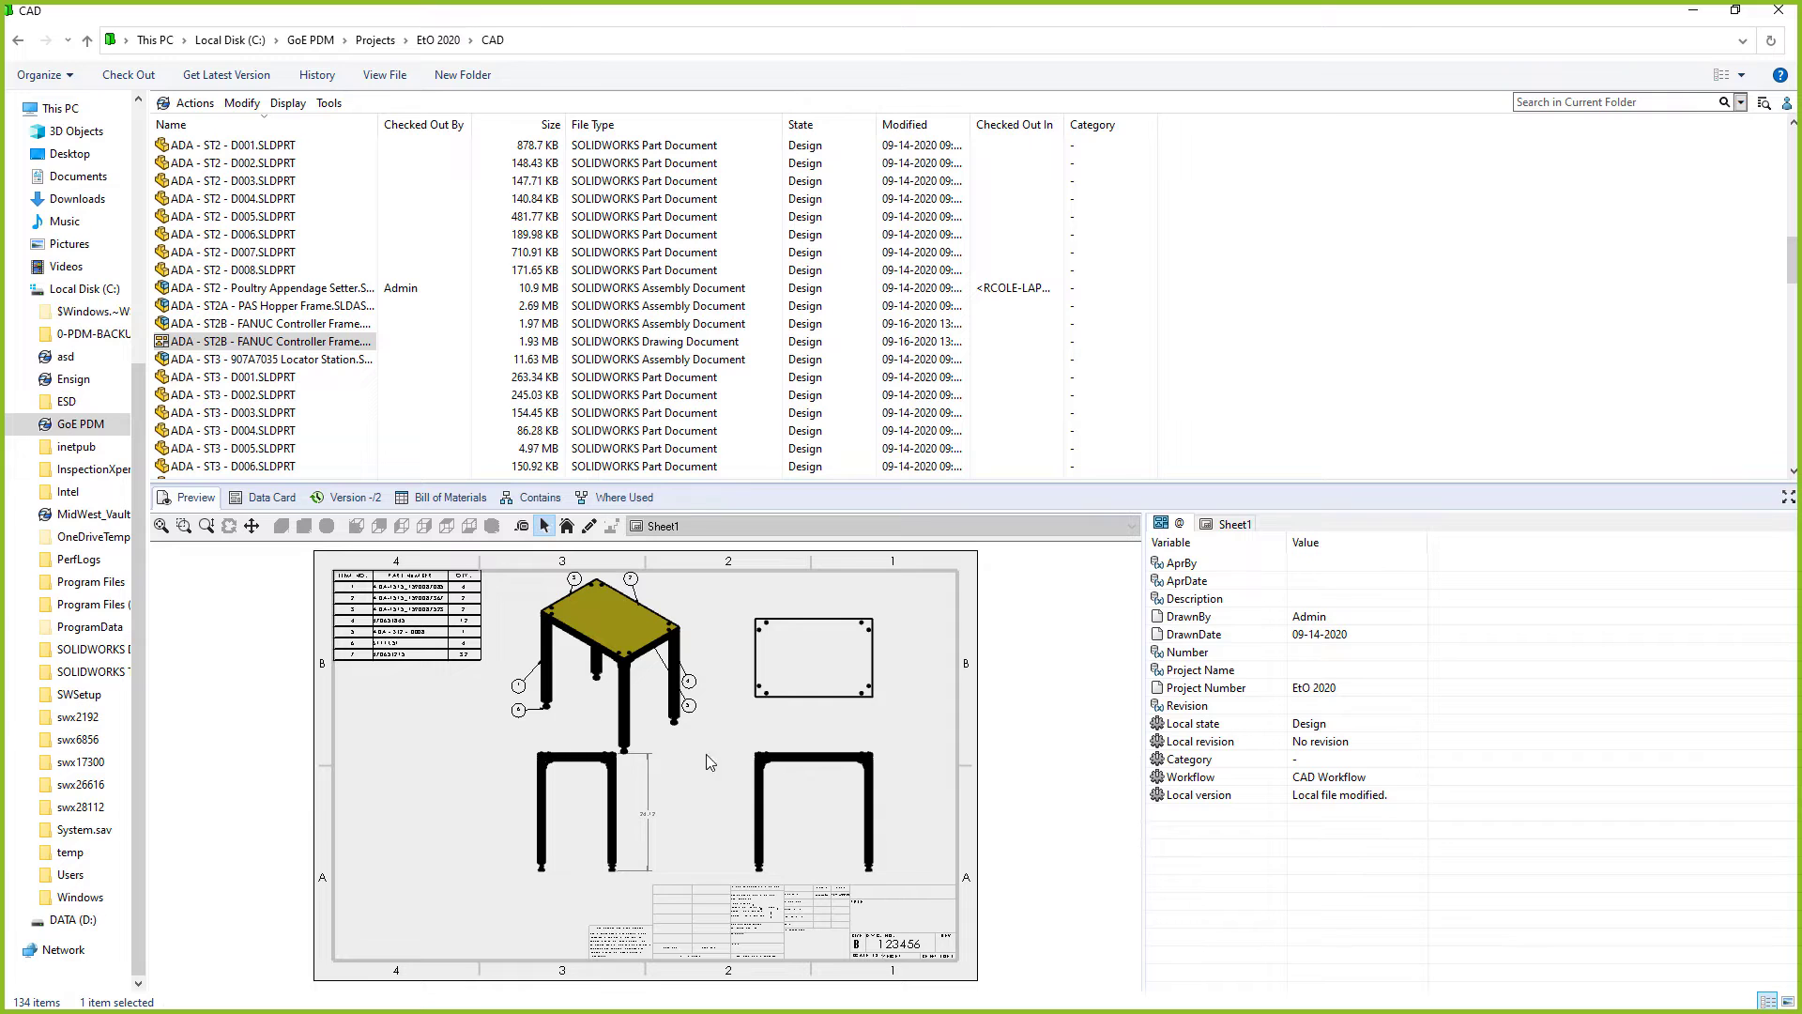
- Scroll to the top of the file list and select ~ADA -Main Assembly.SLDASM to preview it
scroll(314, 229, up, 14)
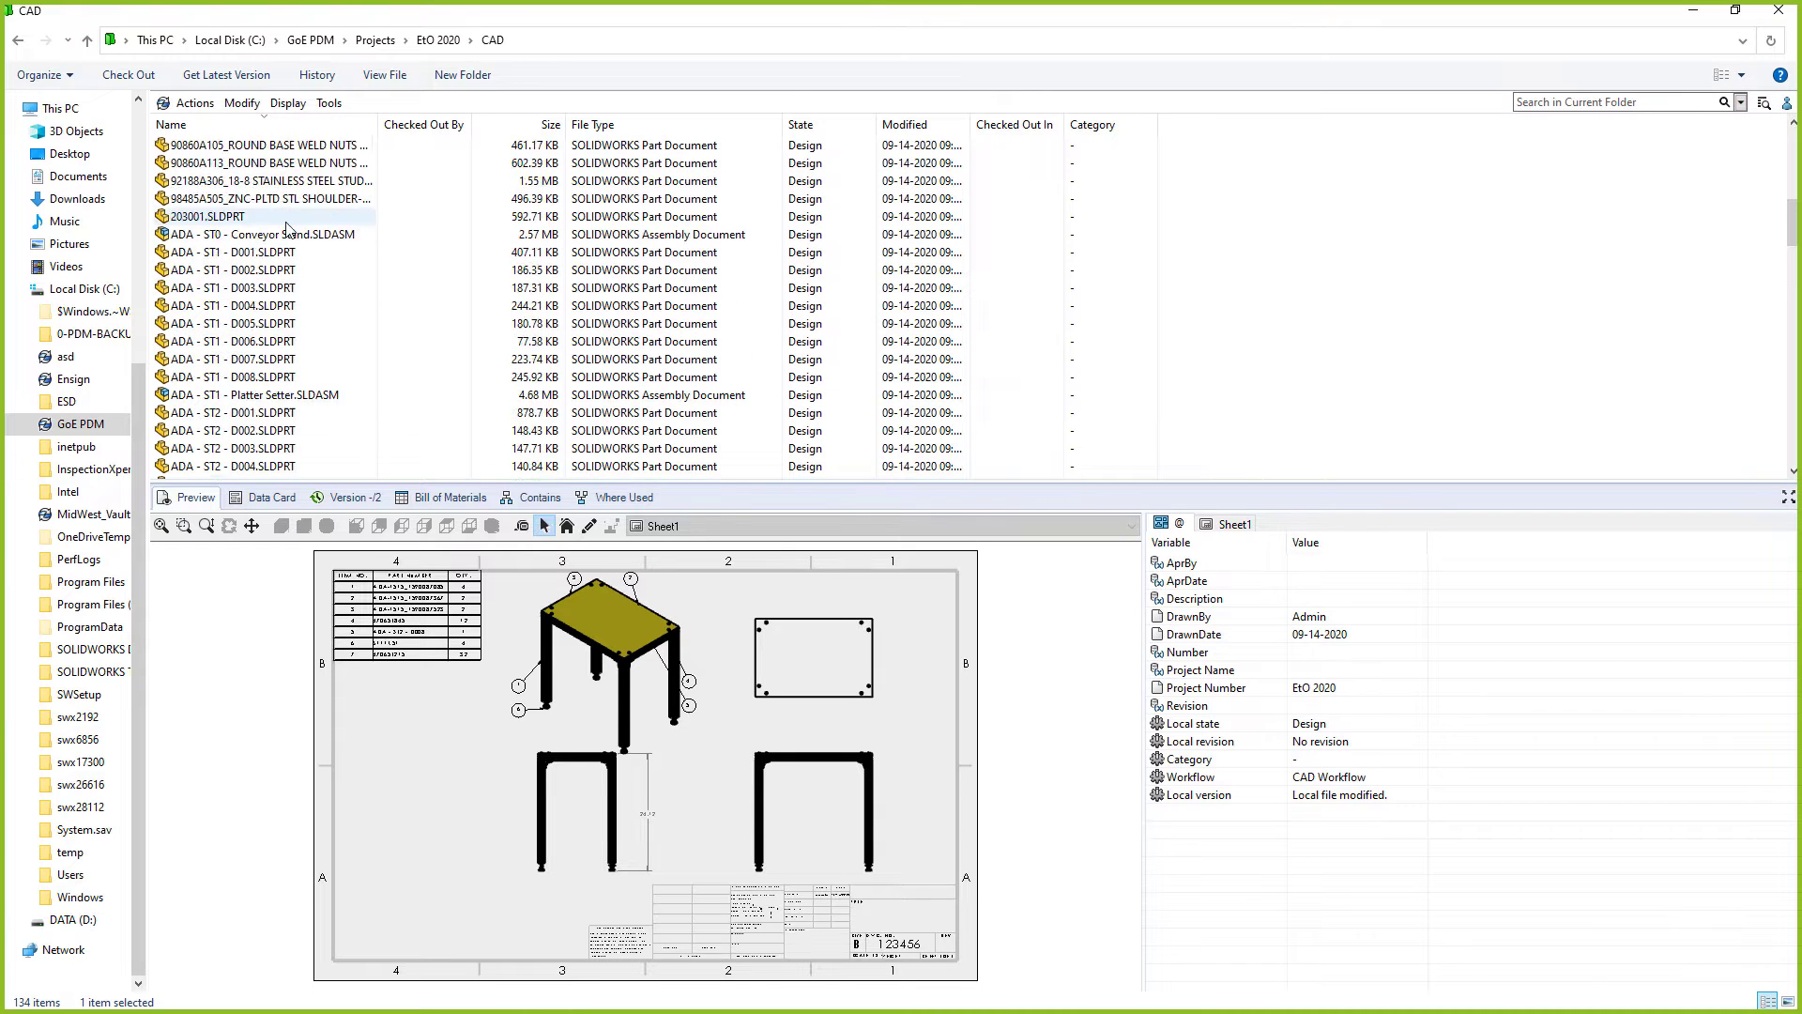
click(264, 152)
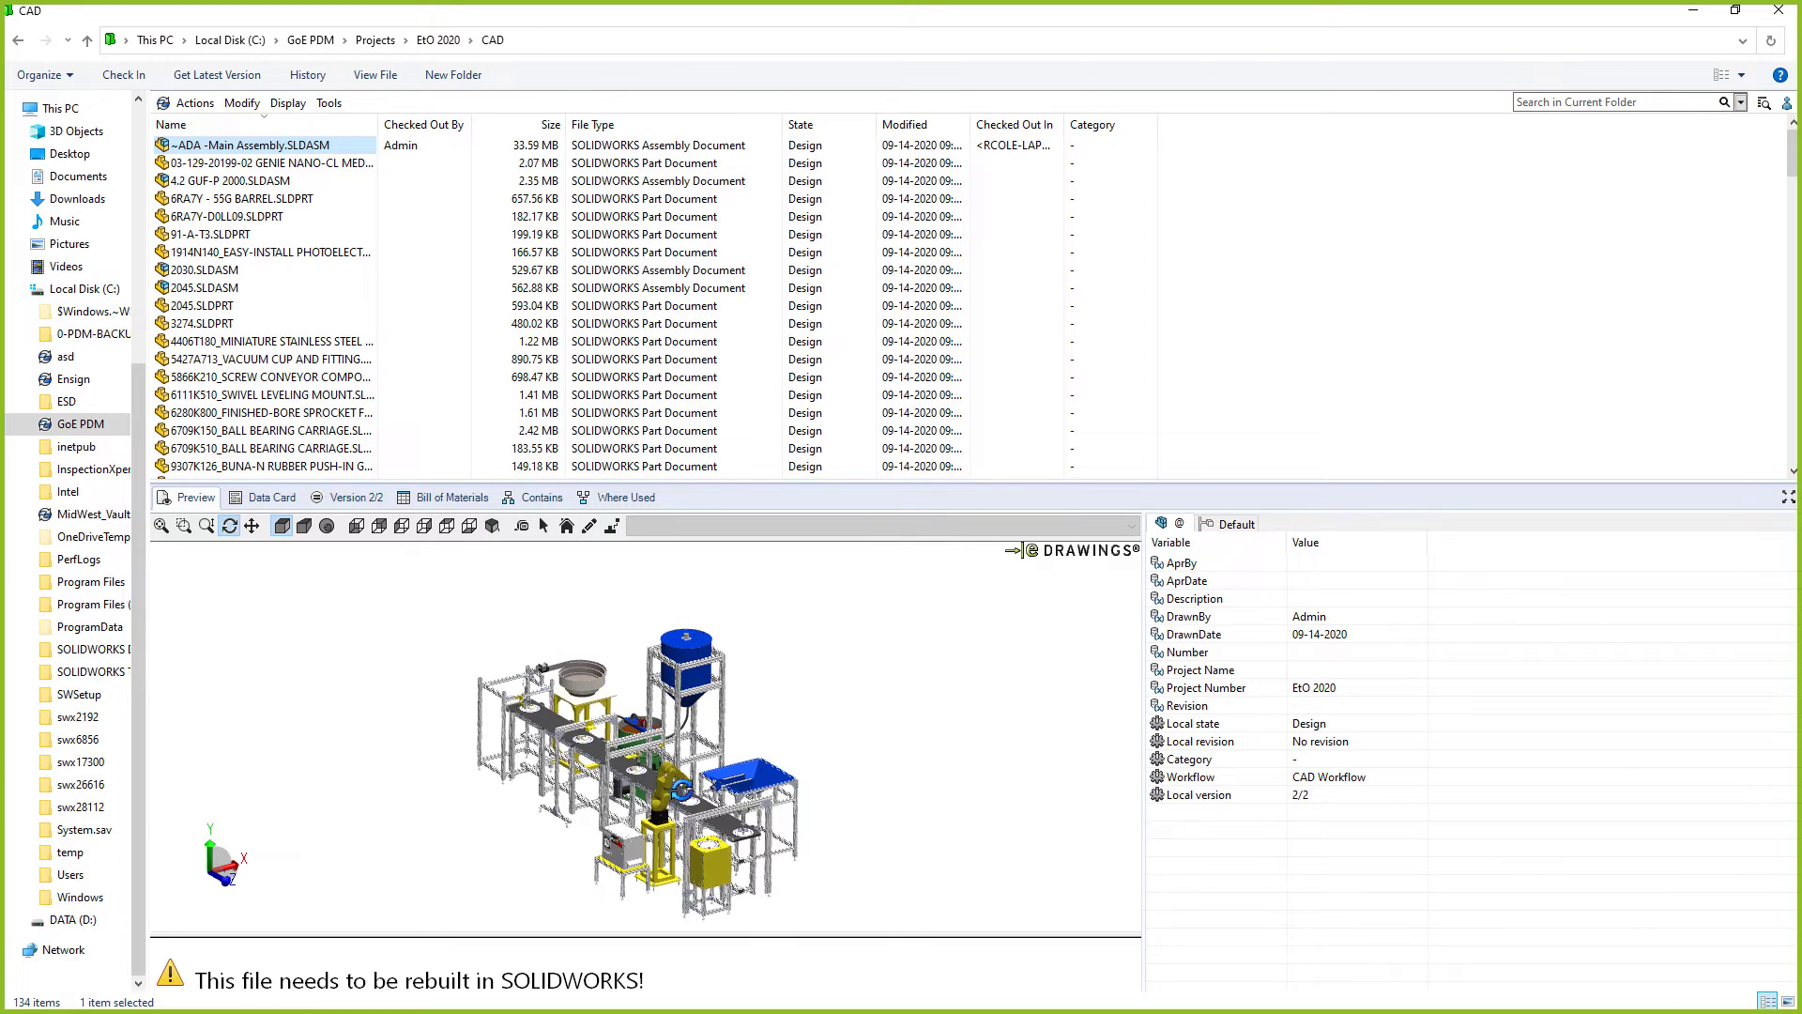
- Orbit and zoom the main assembly preview, then scroll back down to the ST2B FANUC Controller Frame drawing
drag(682, 793, 670, 761)
scroll(670, 762, up, 5)
scroll(630, 696, up, 4)
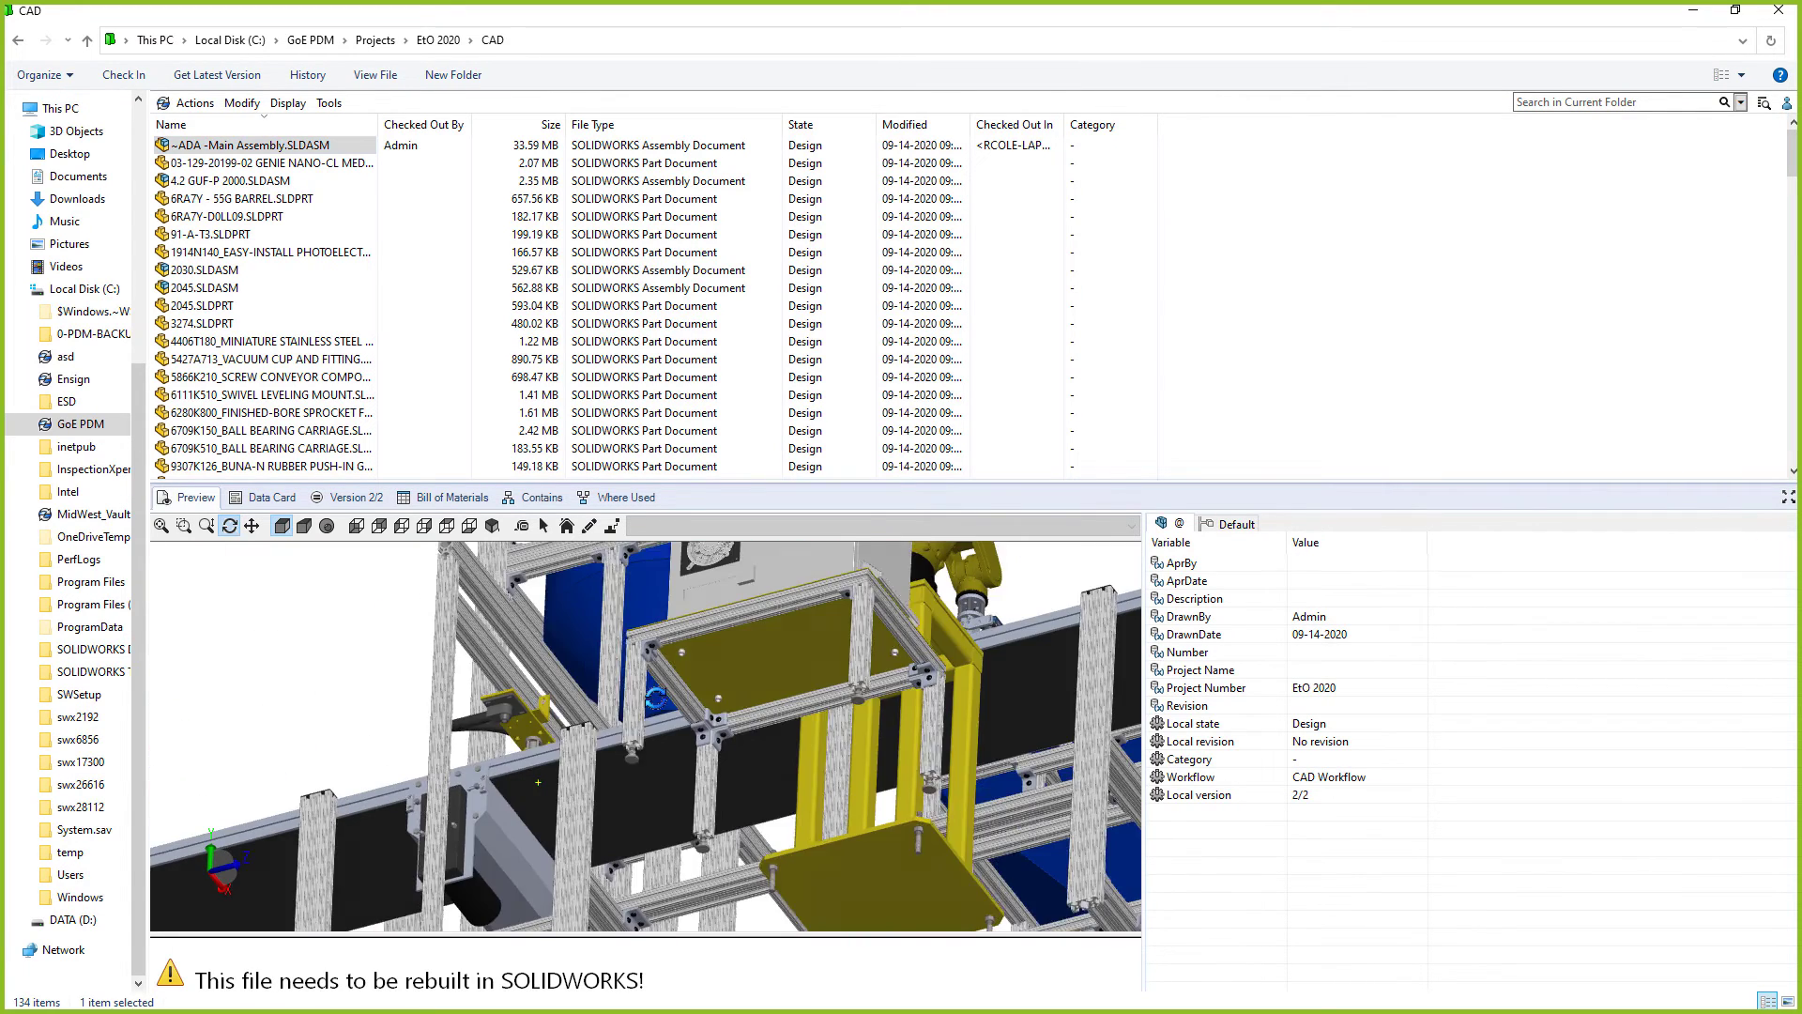
scroll(630, 695, down, 8)
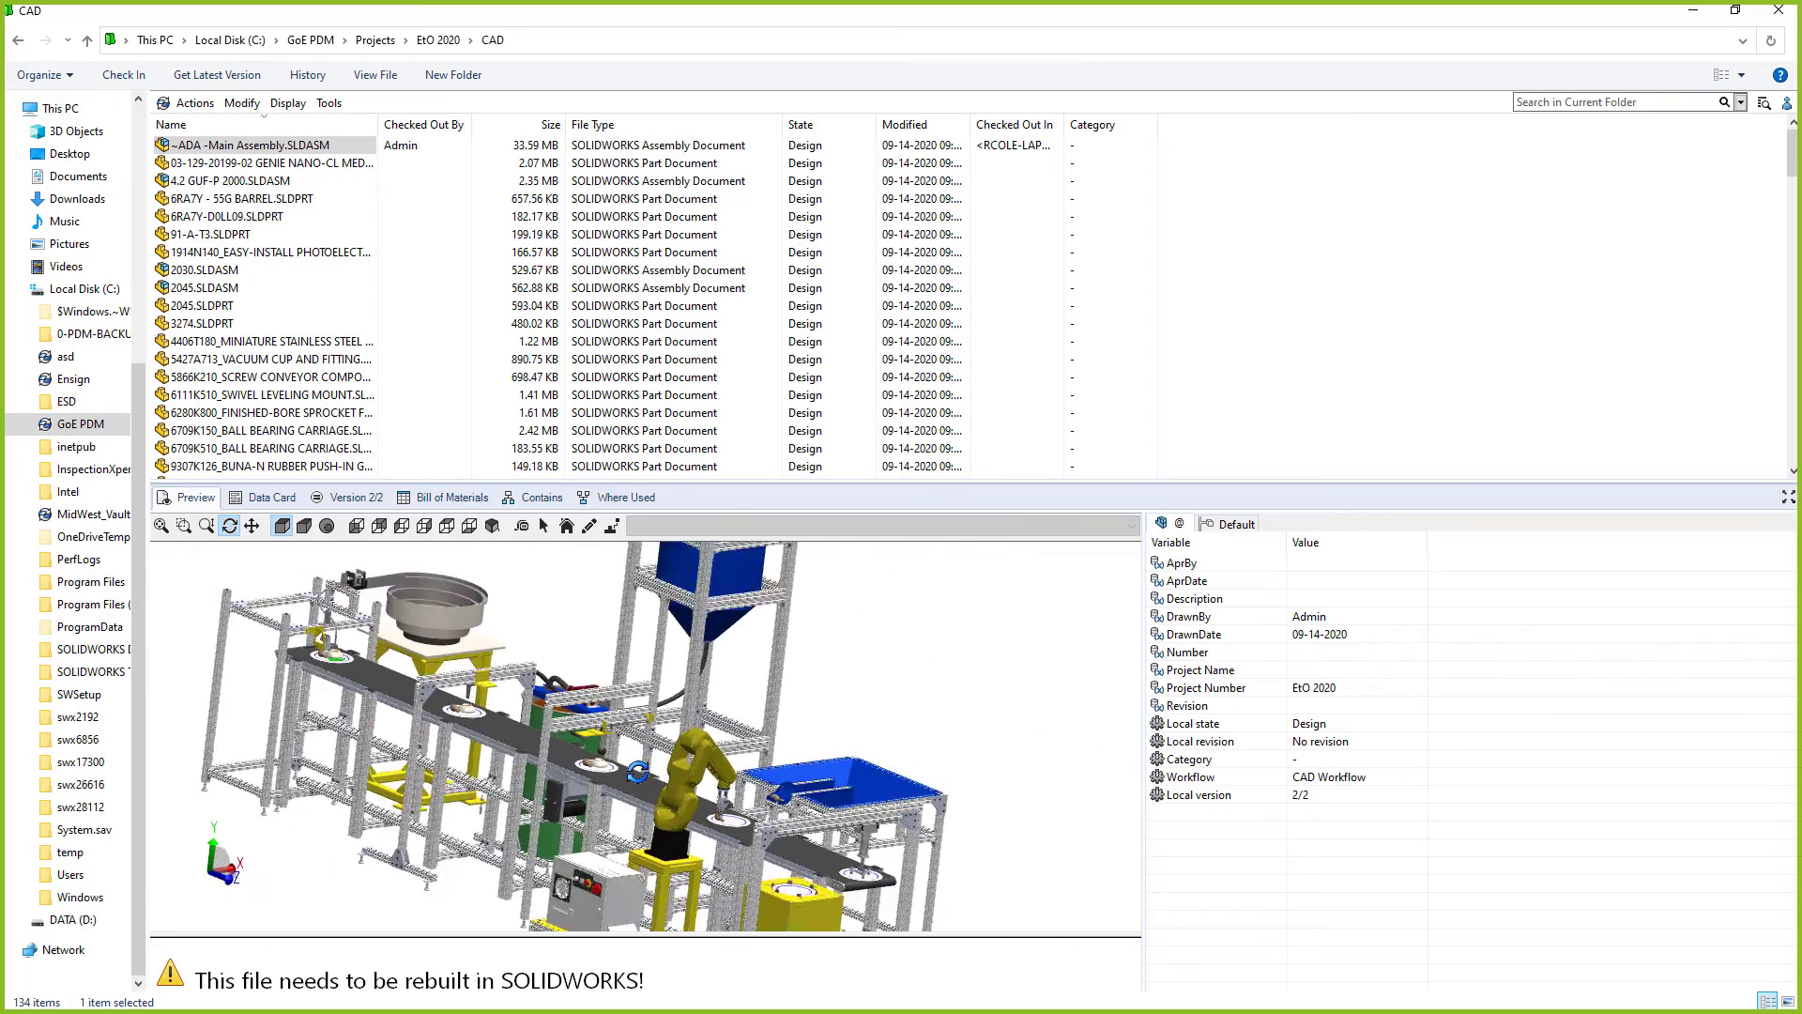
scroll(637, 768, up, 3)
scroll(637, 768, down, 5)
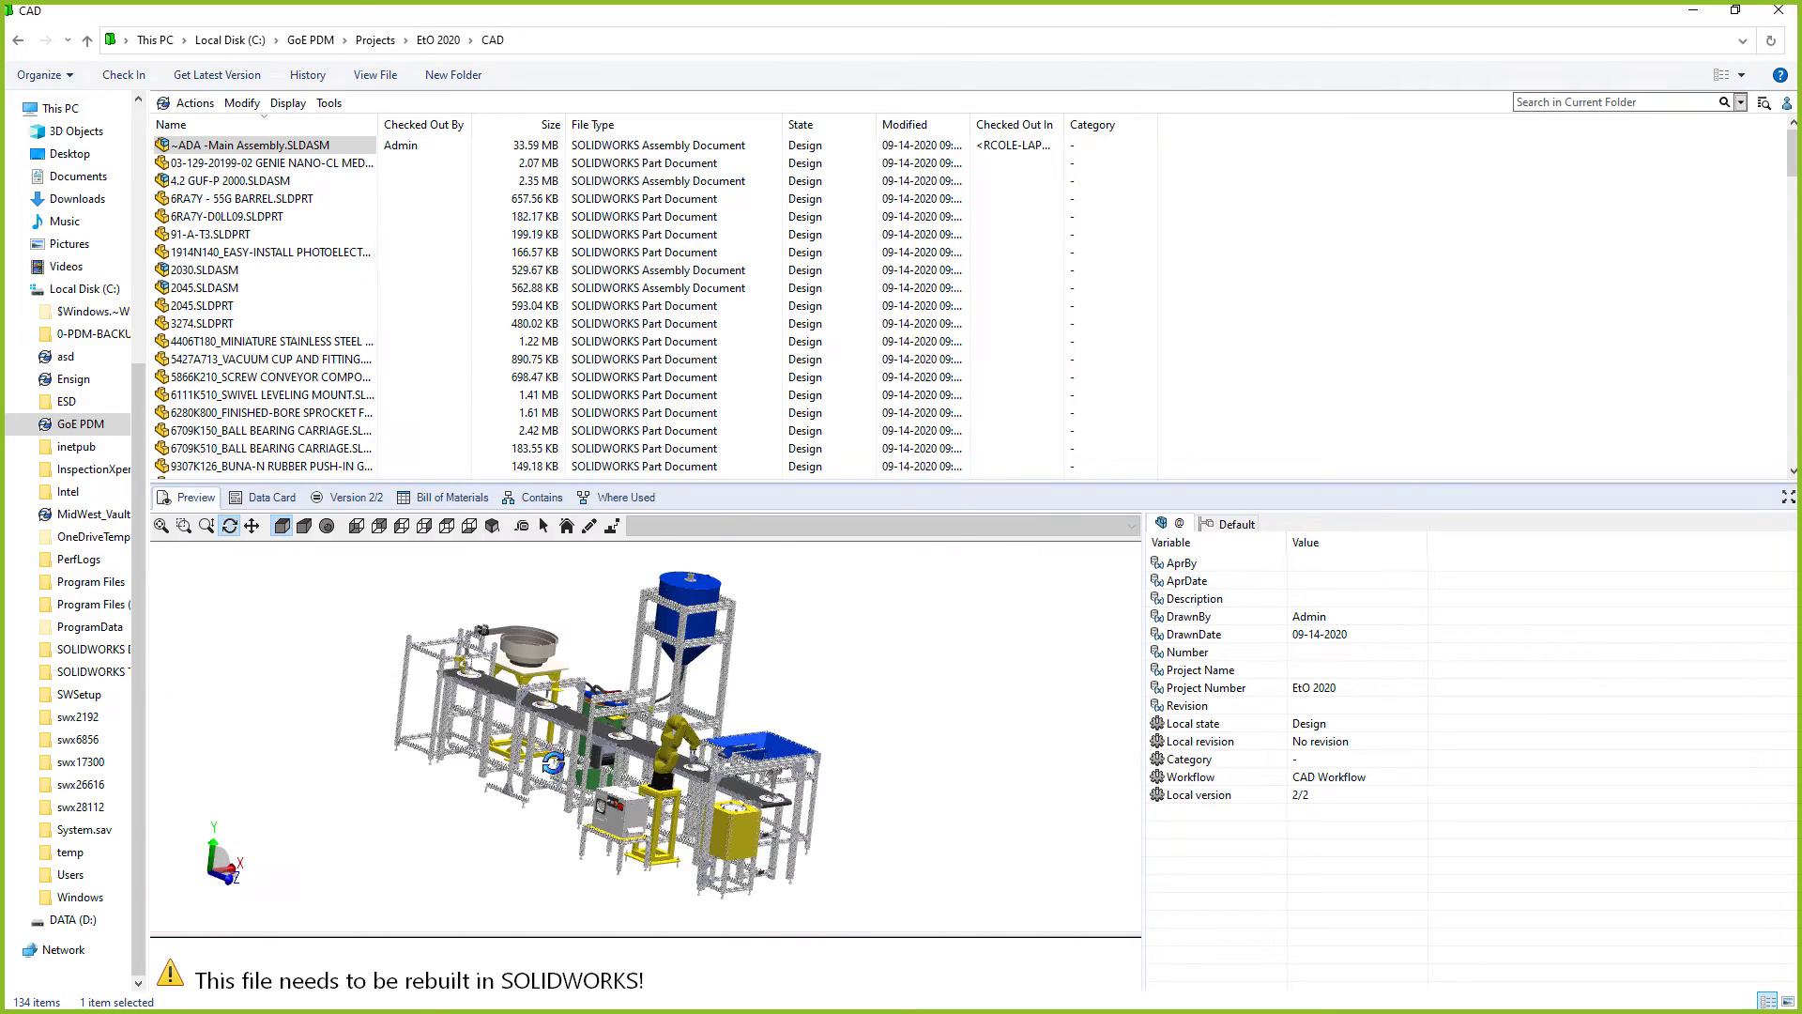
drag(550, 760, 691, 572)
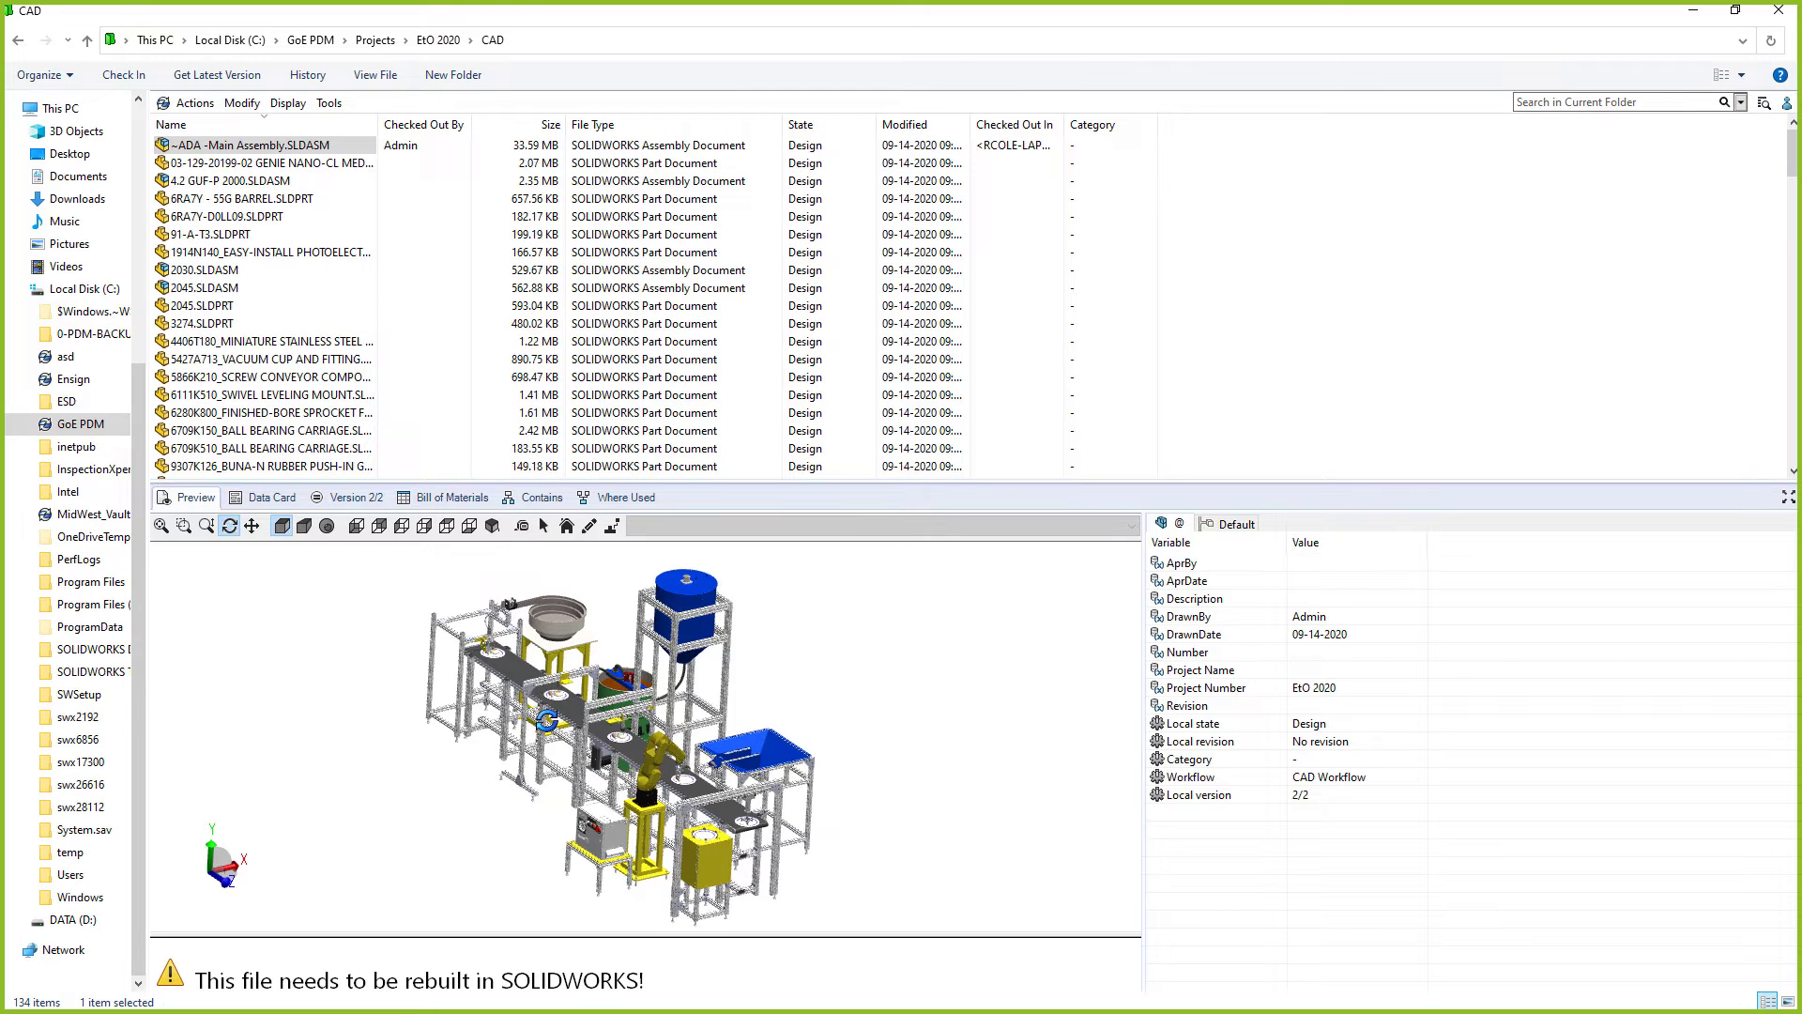
scroll(286, 390, down, 6)
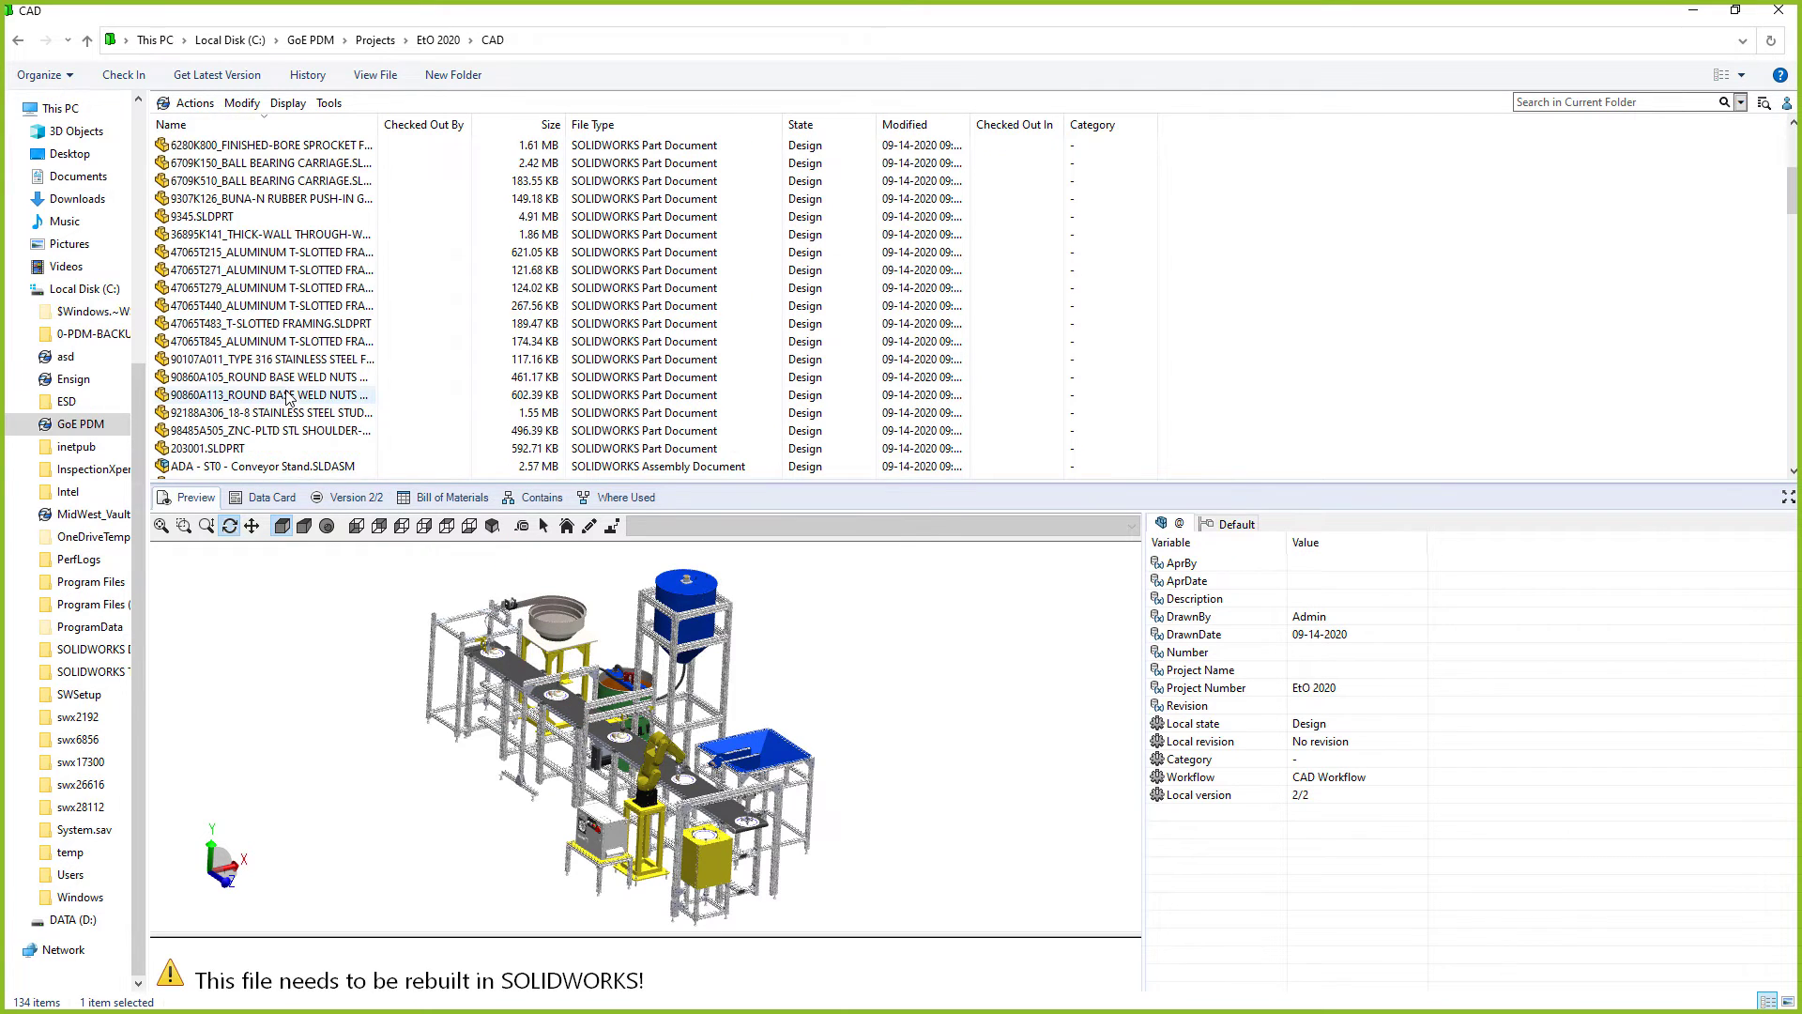
scroll(286, 389, down, 6)
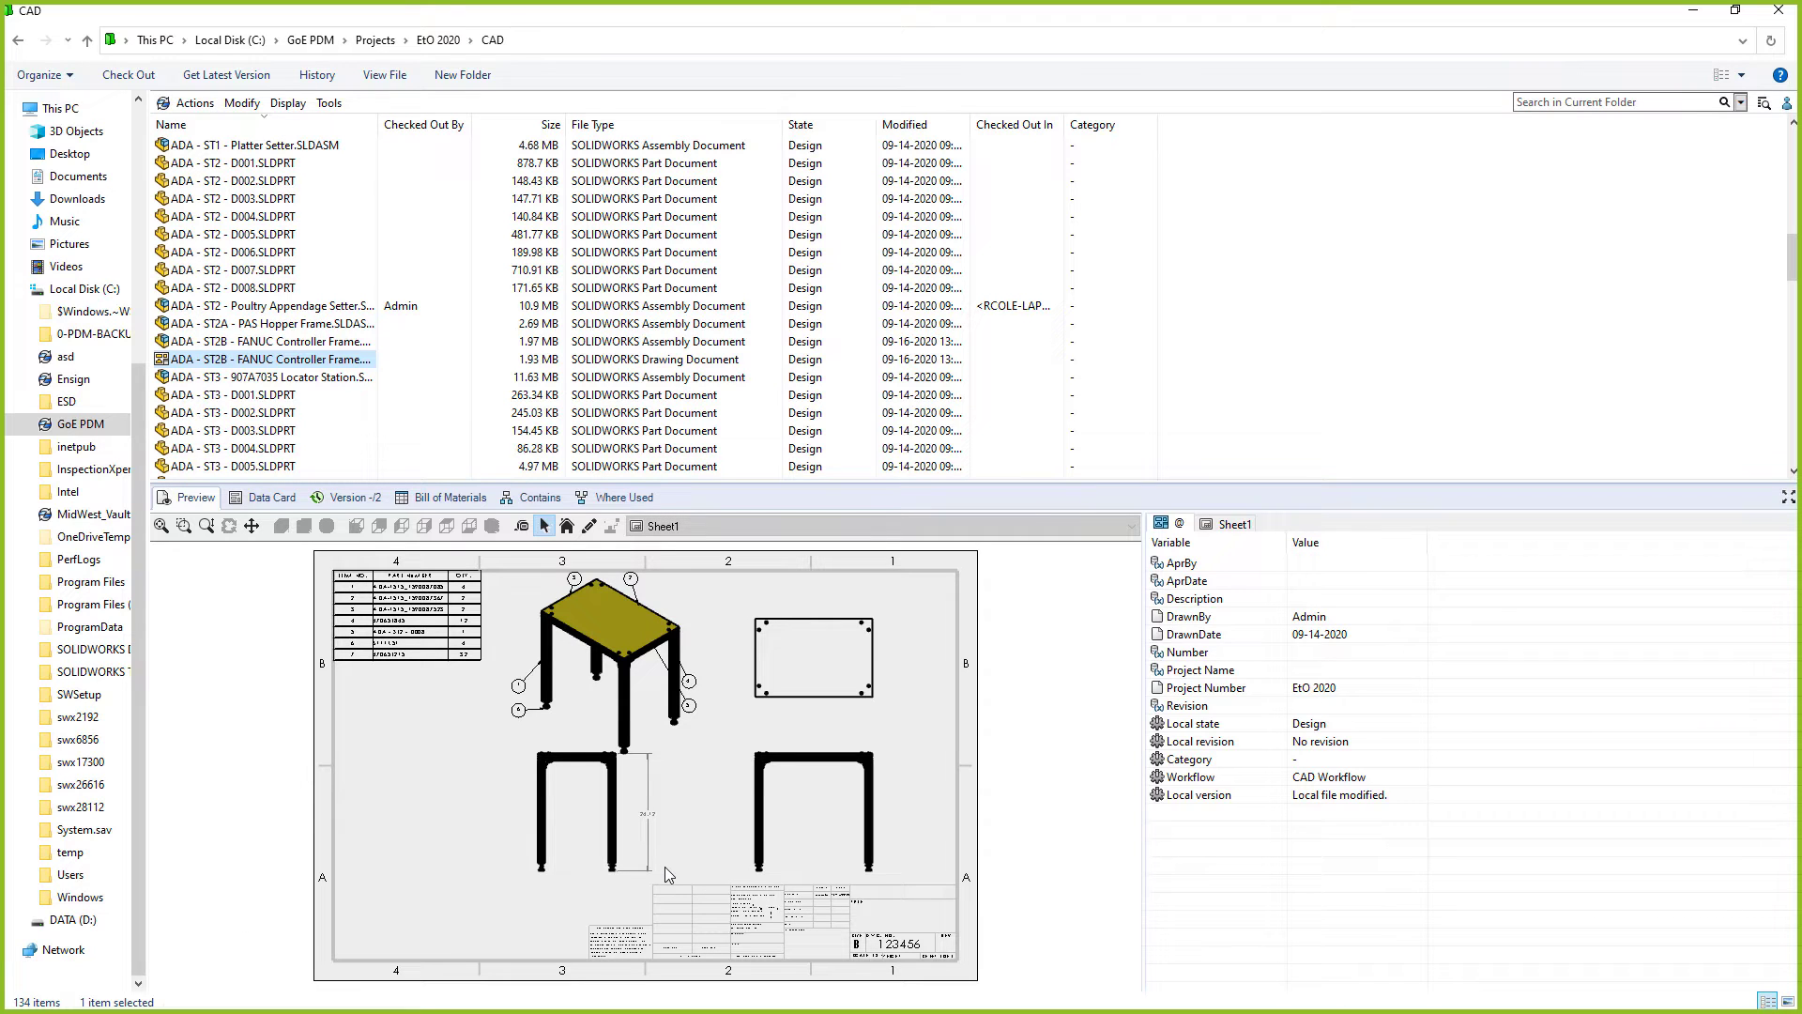
- Start a check-in of ~ADA -Main Assembly.SLDASM from its context menu
right_click(415, 729)
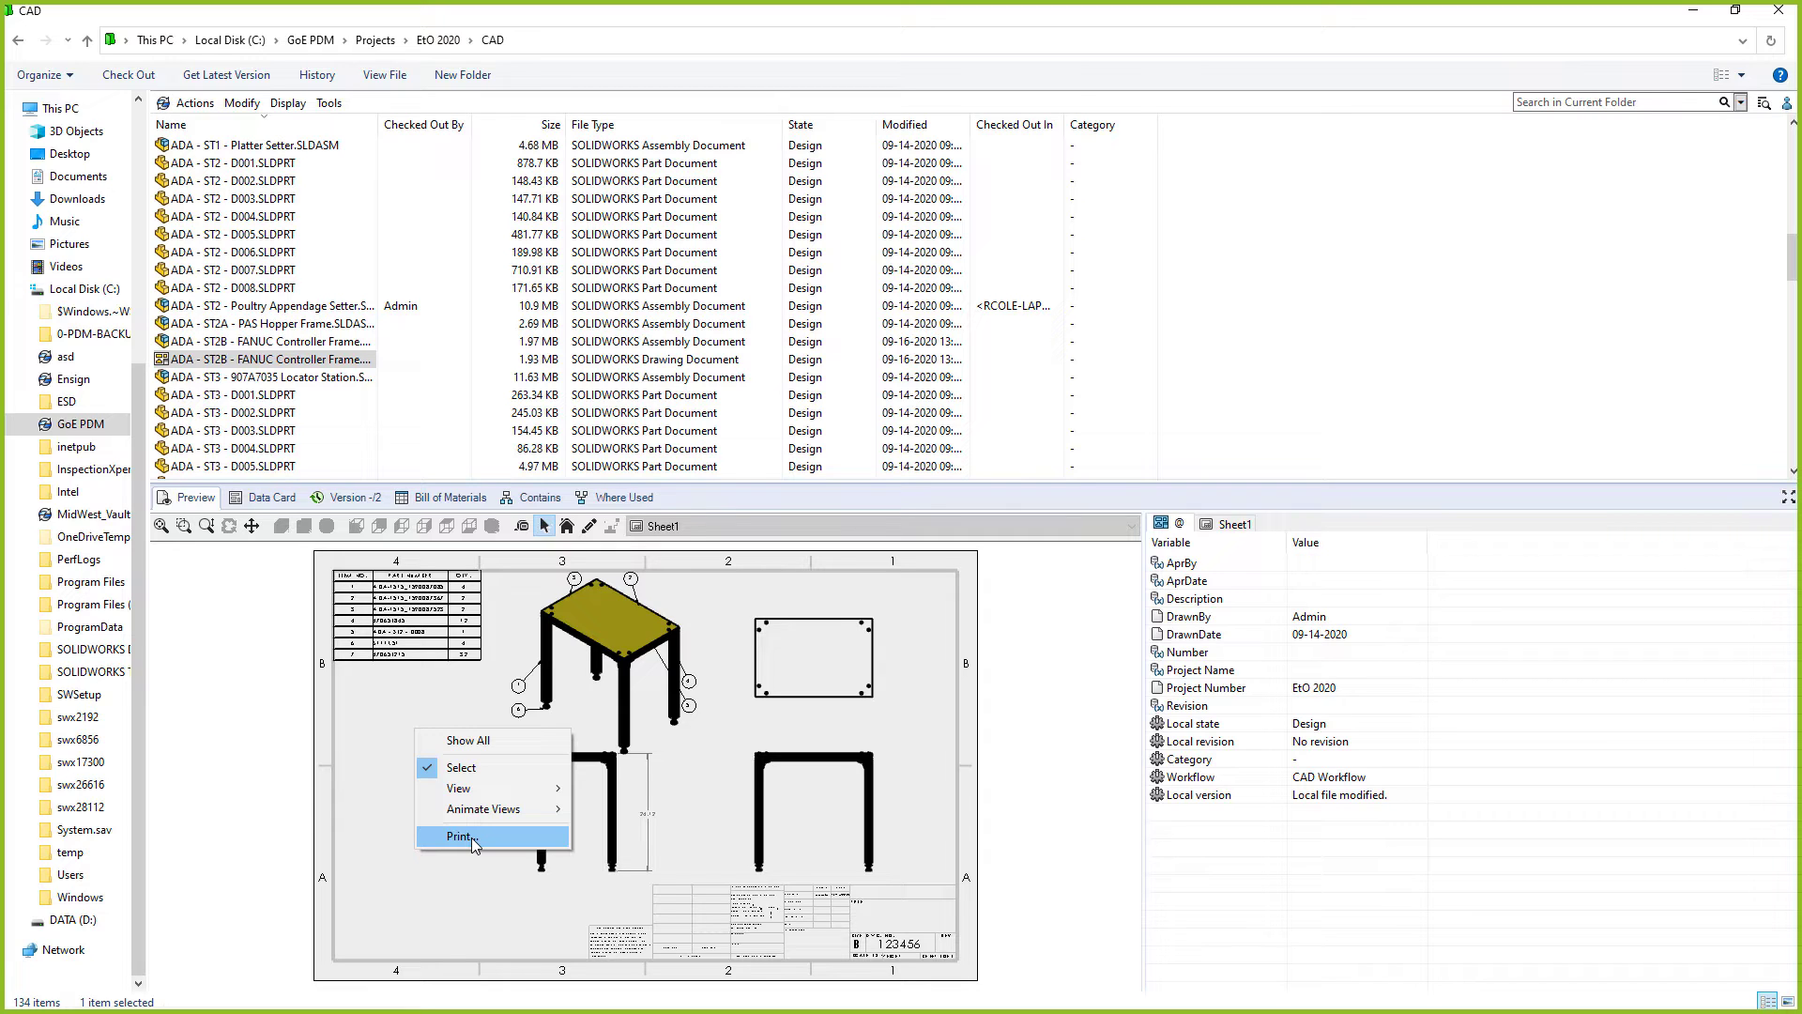
scroll(421, 369, up, 4)
scroll(413, 319, up, 6)
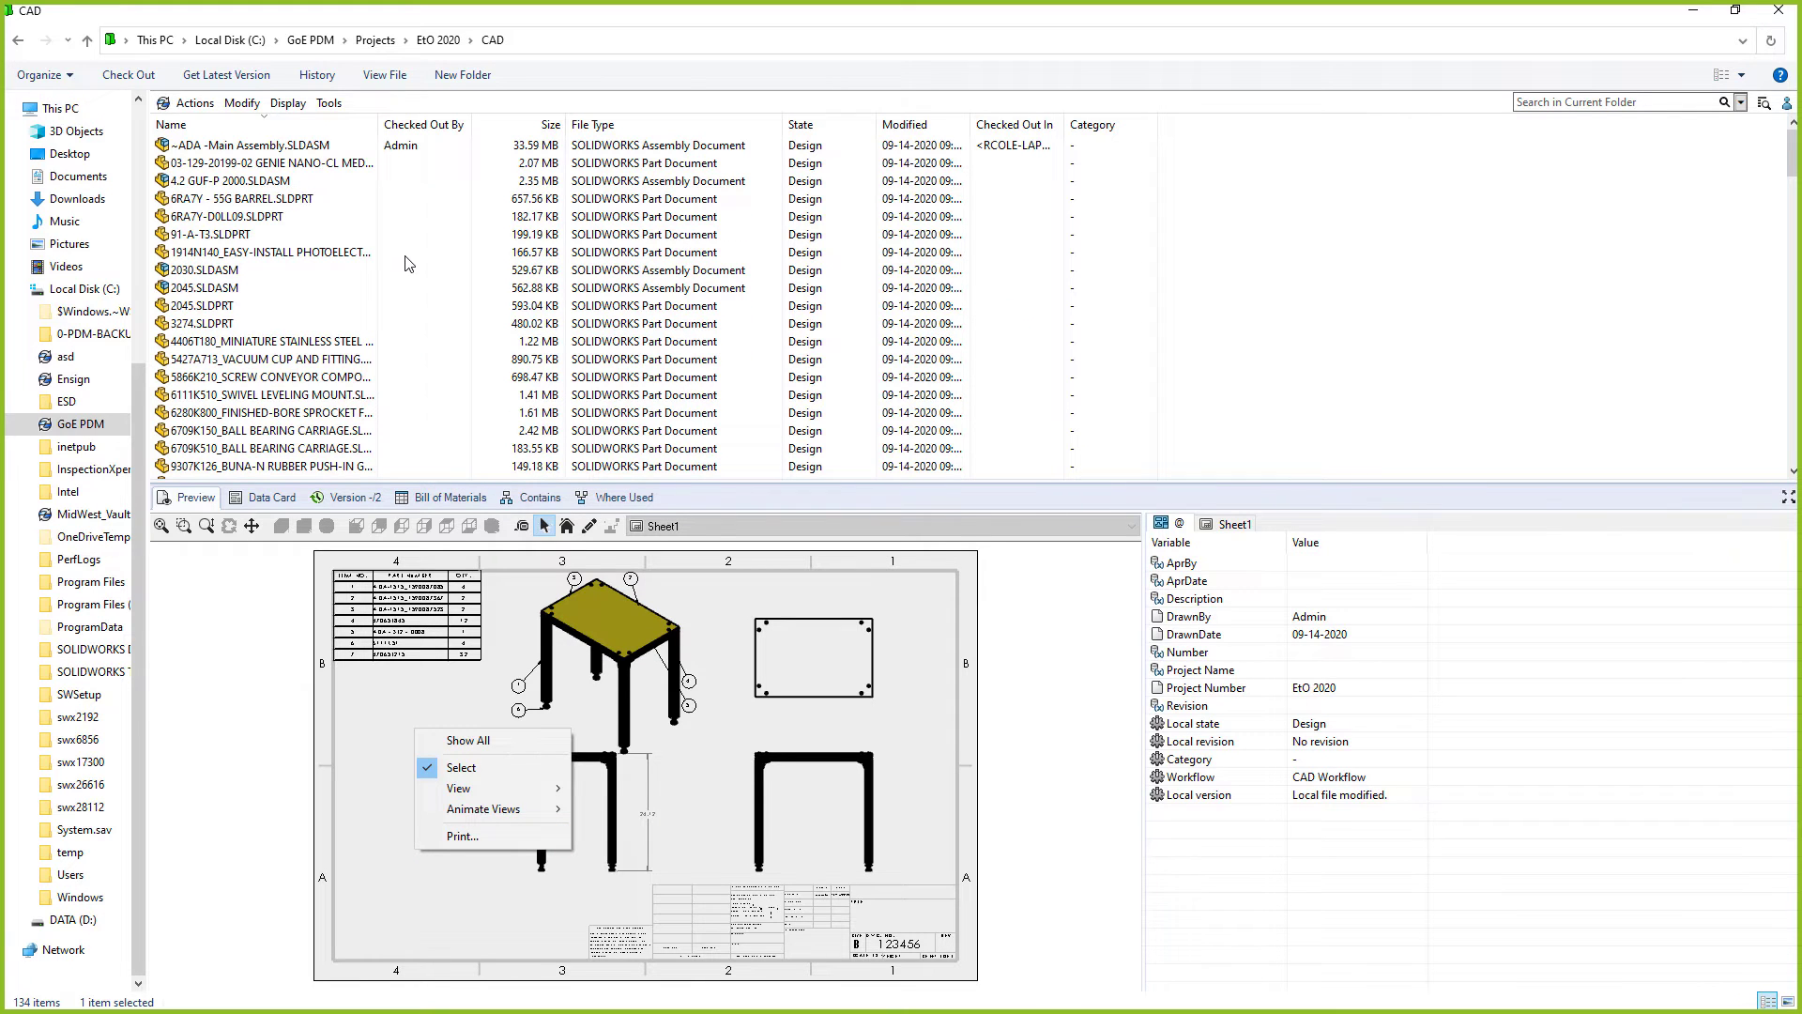
right_click(294, 152)
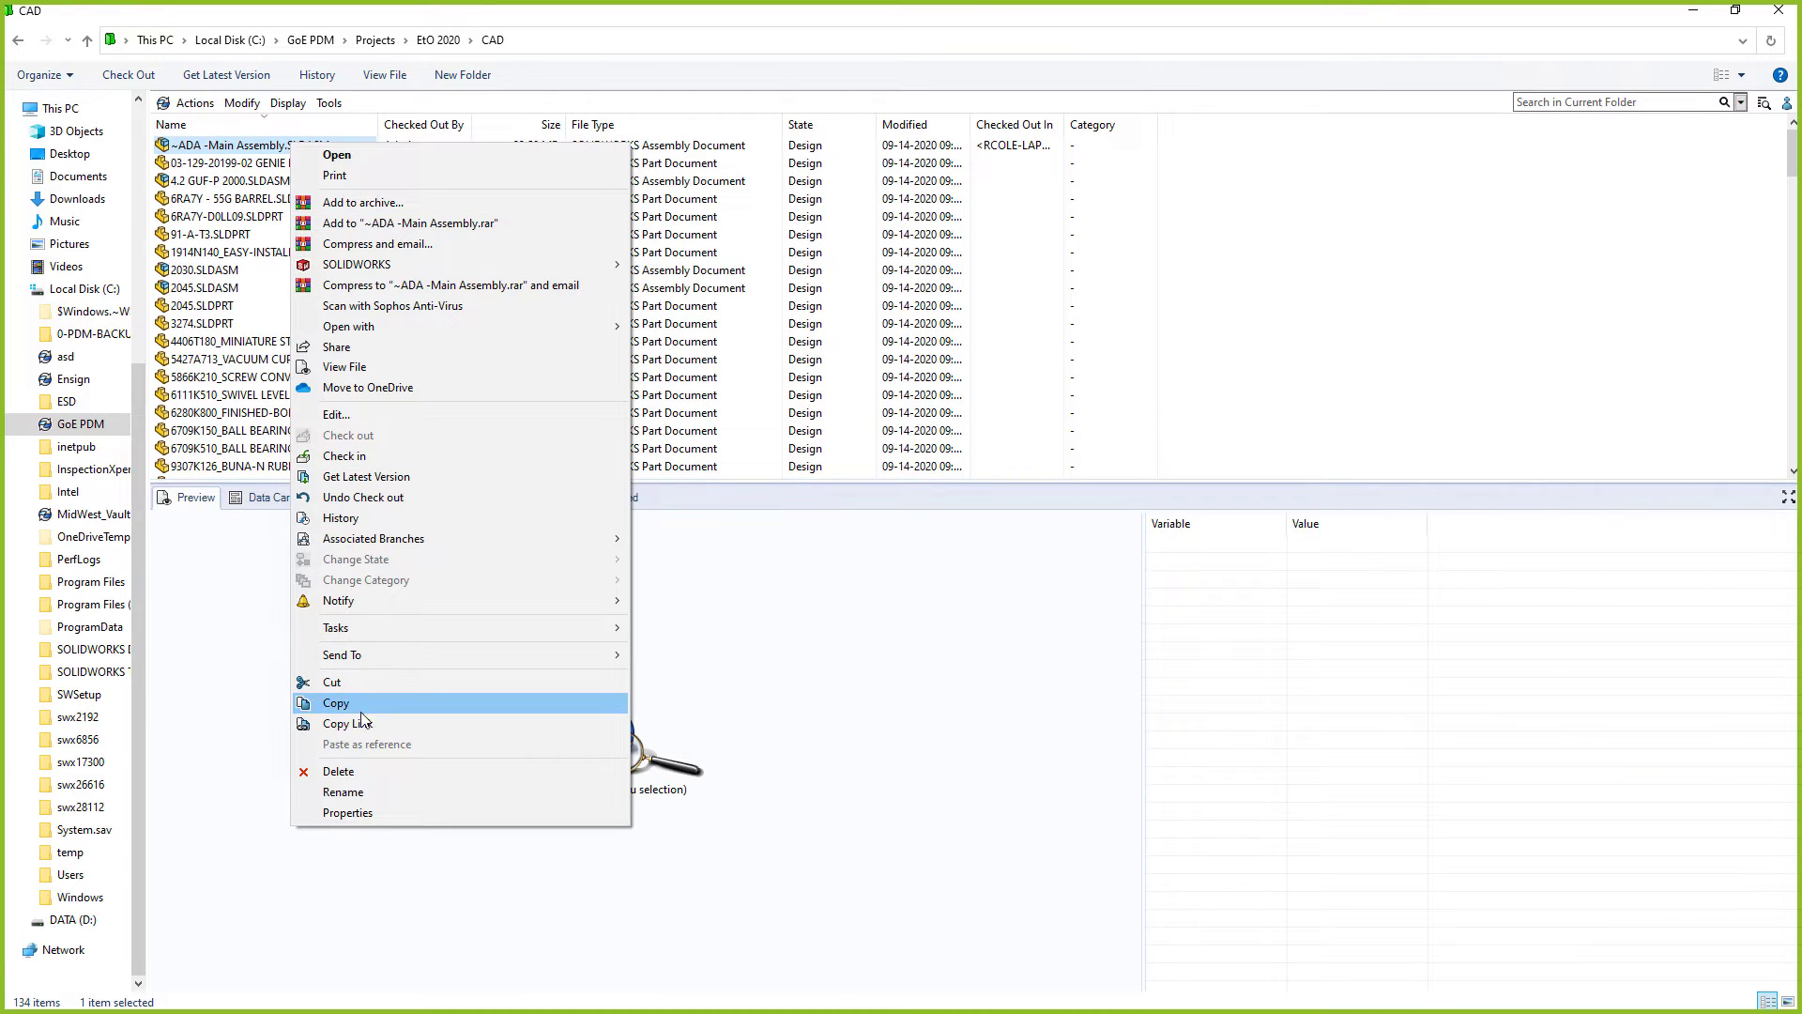
click(377, 460)
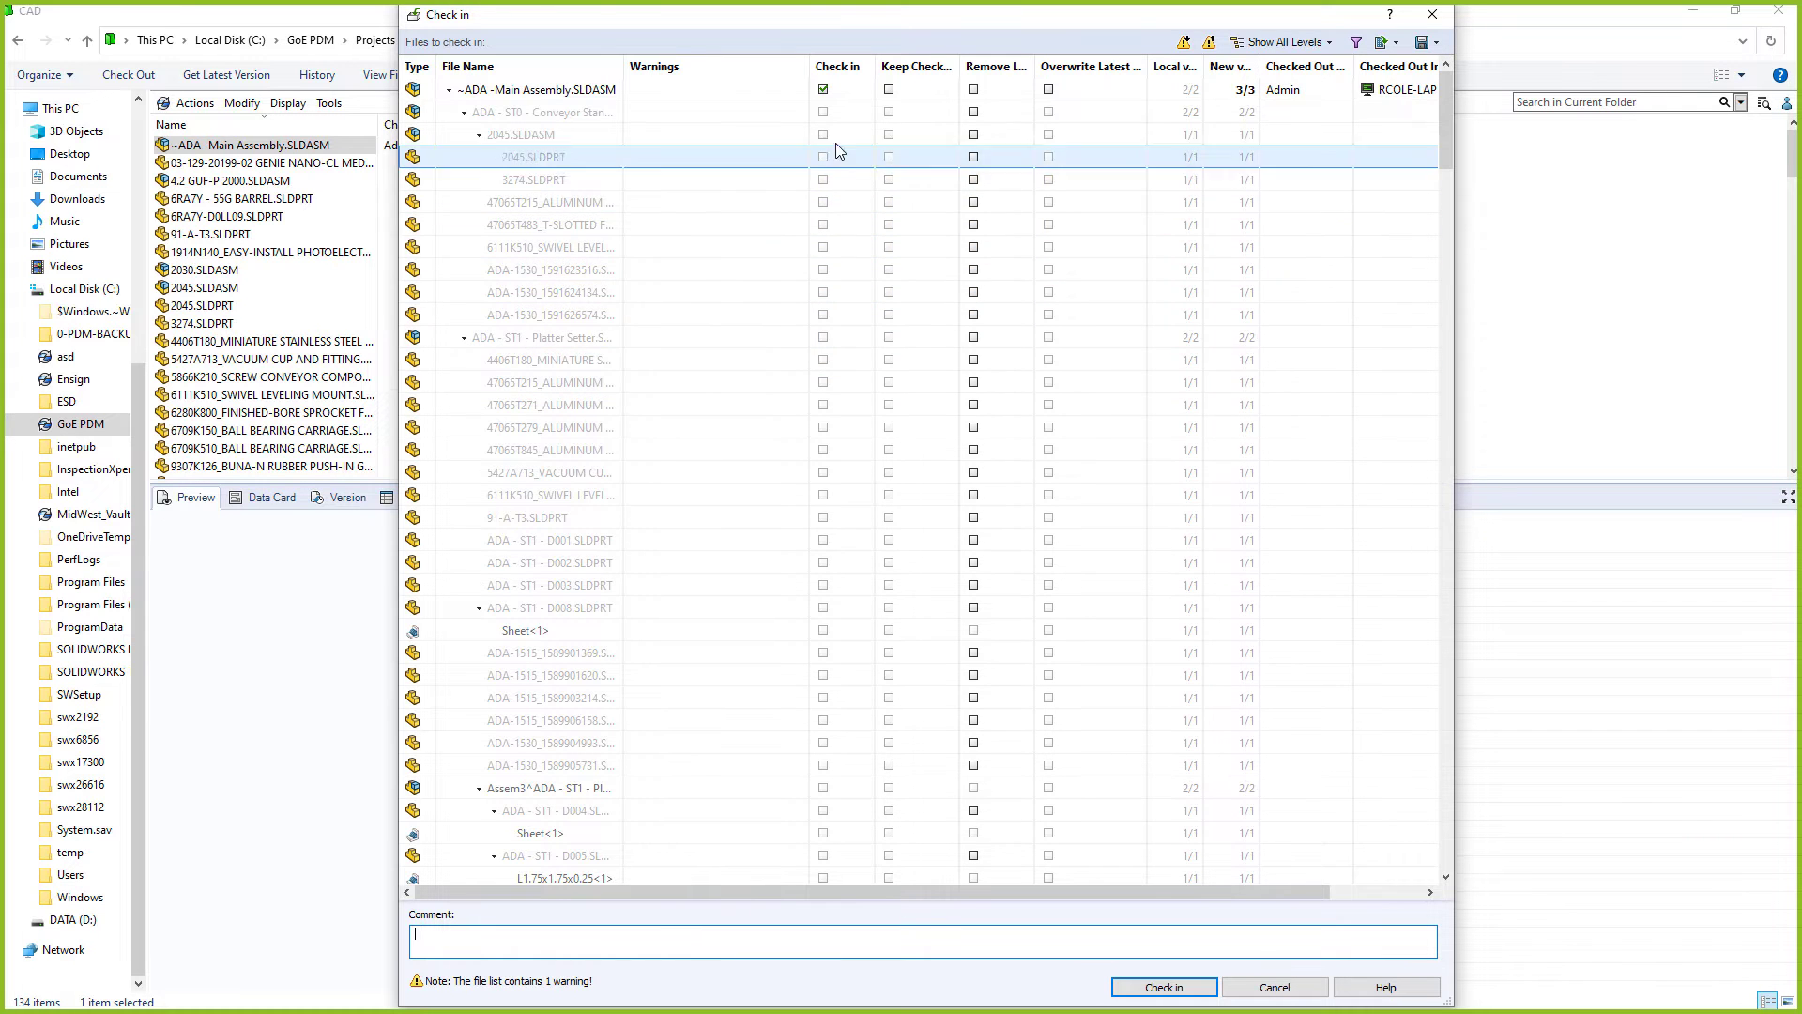
- Review the check-in file list and check in with the comment 'Adjusted Leg Legng'
scroll(758, 640, down, 10)
click(758, 638)
scroll(759, 620, down, 3)
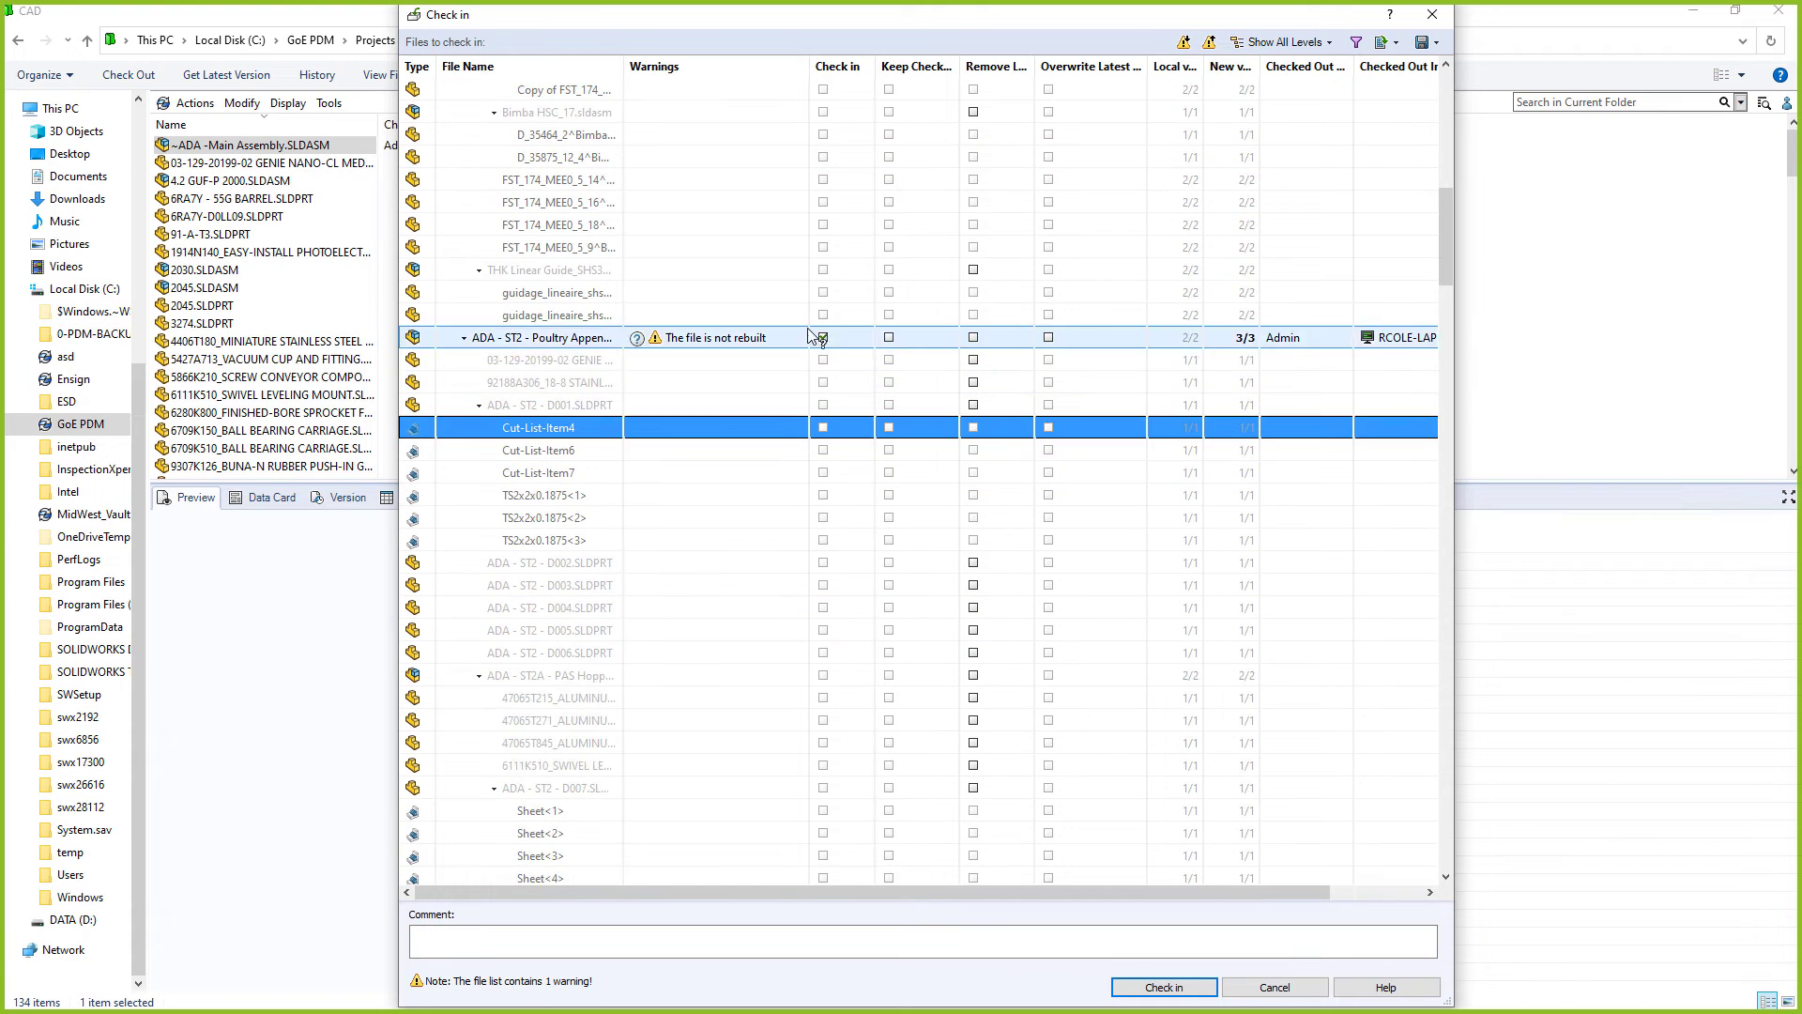
scroll(800, 441, down, 6)
scroll(798, 451, down, 7)
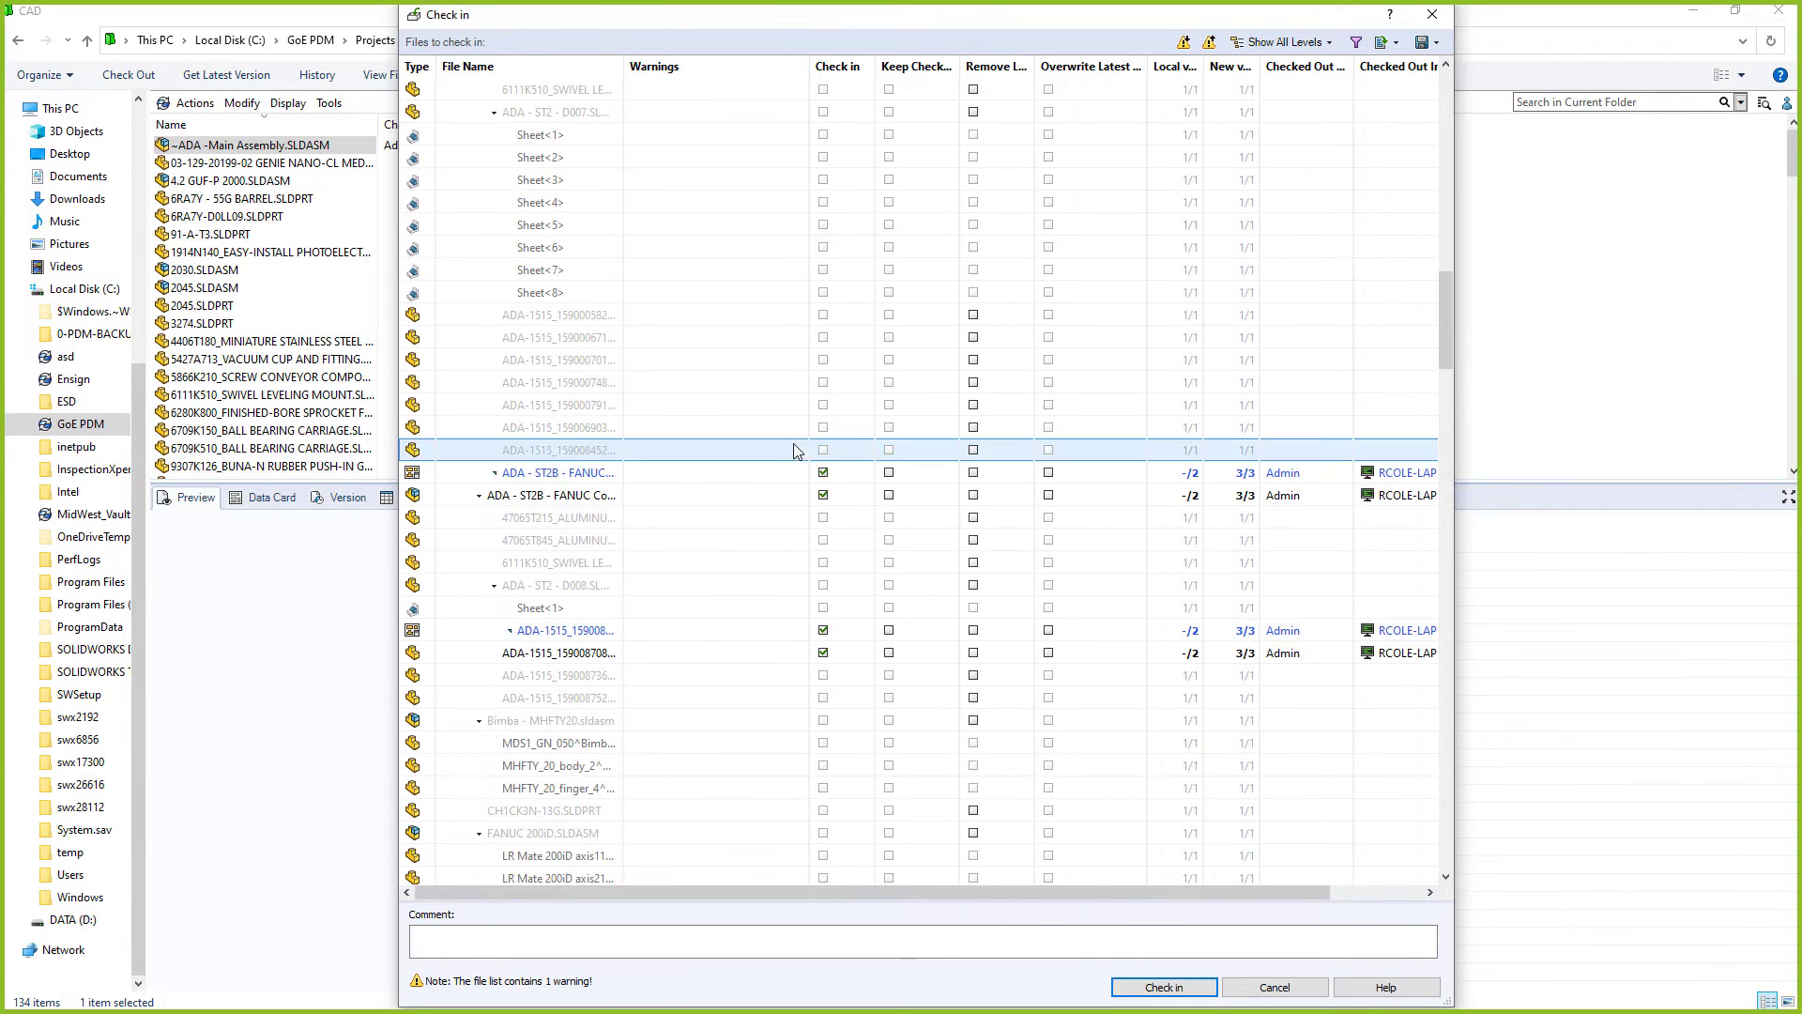
scroll(794, 450, down, 10)
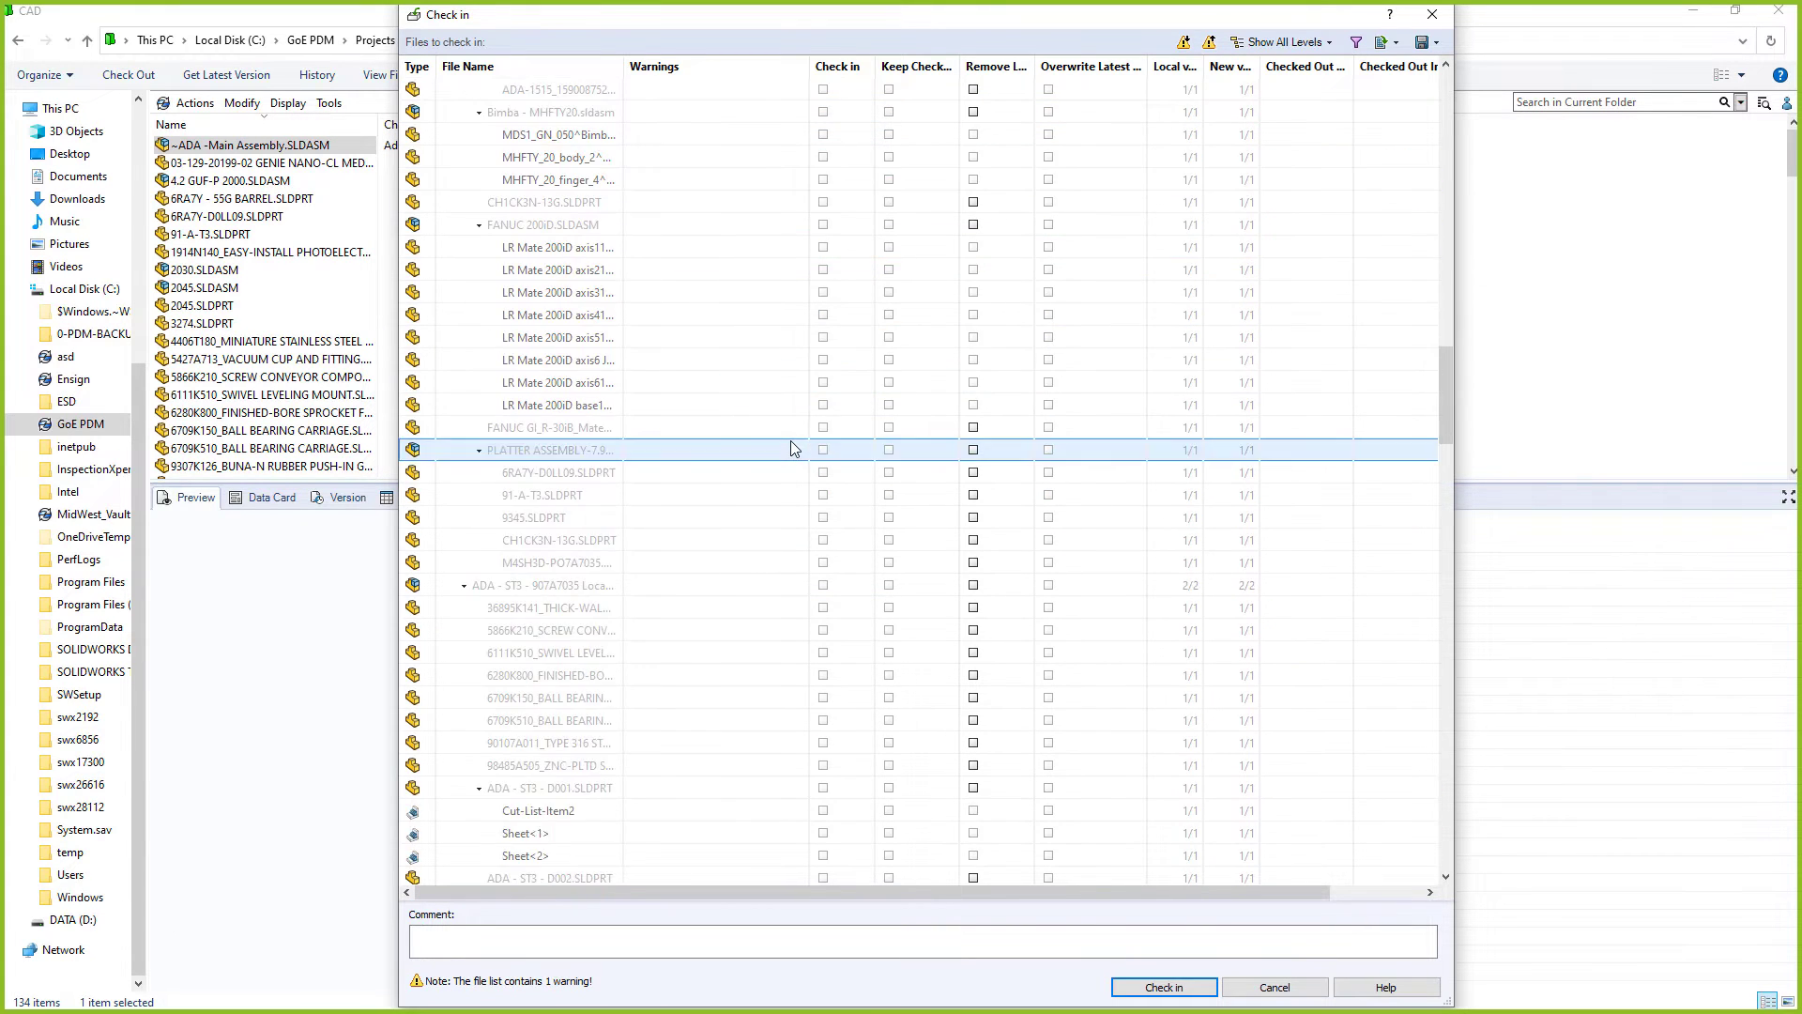
scroll(794, 446, down, 10)
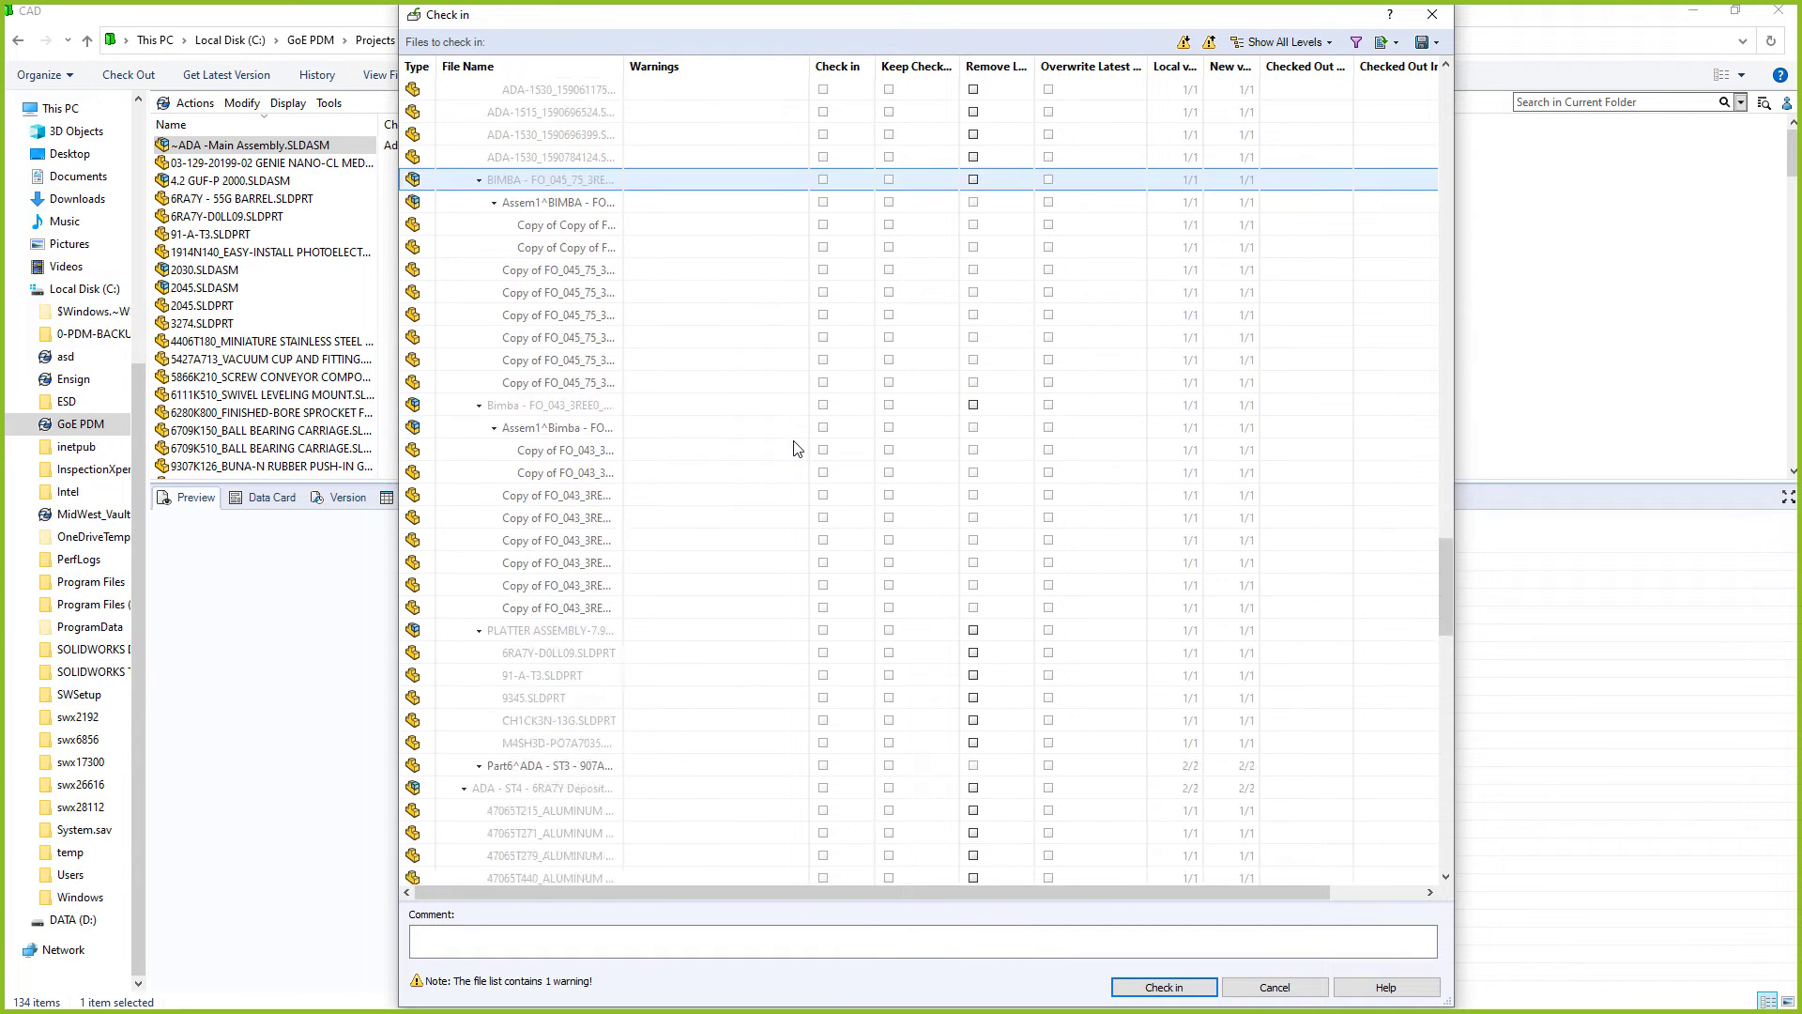
click(595, 941)
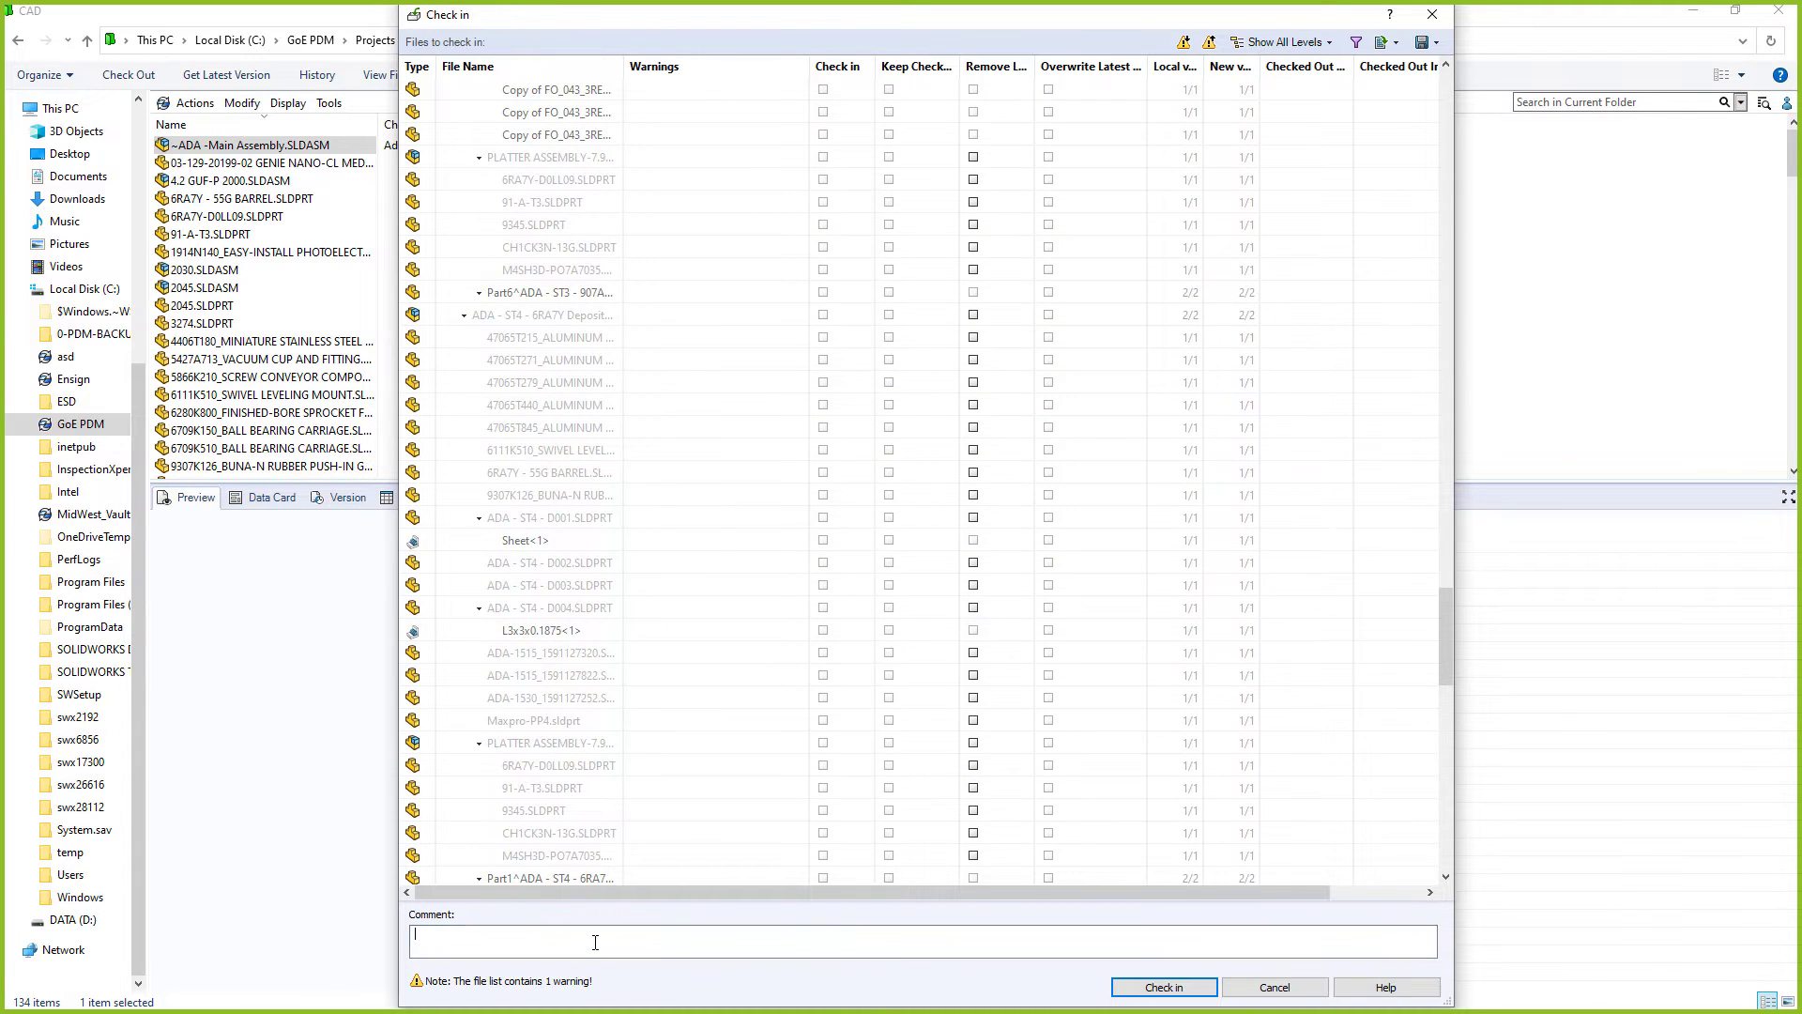
text(Adjusted Leg Legngth)
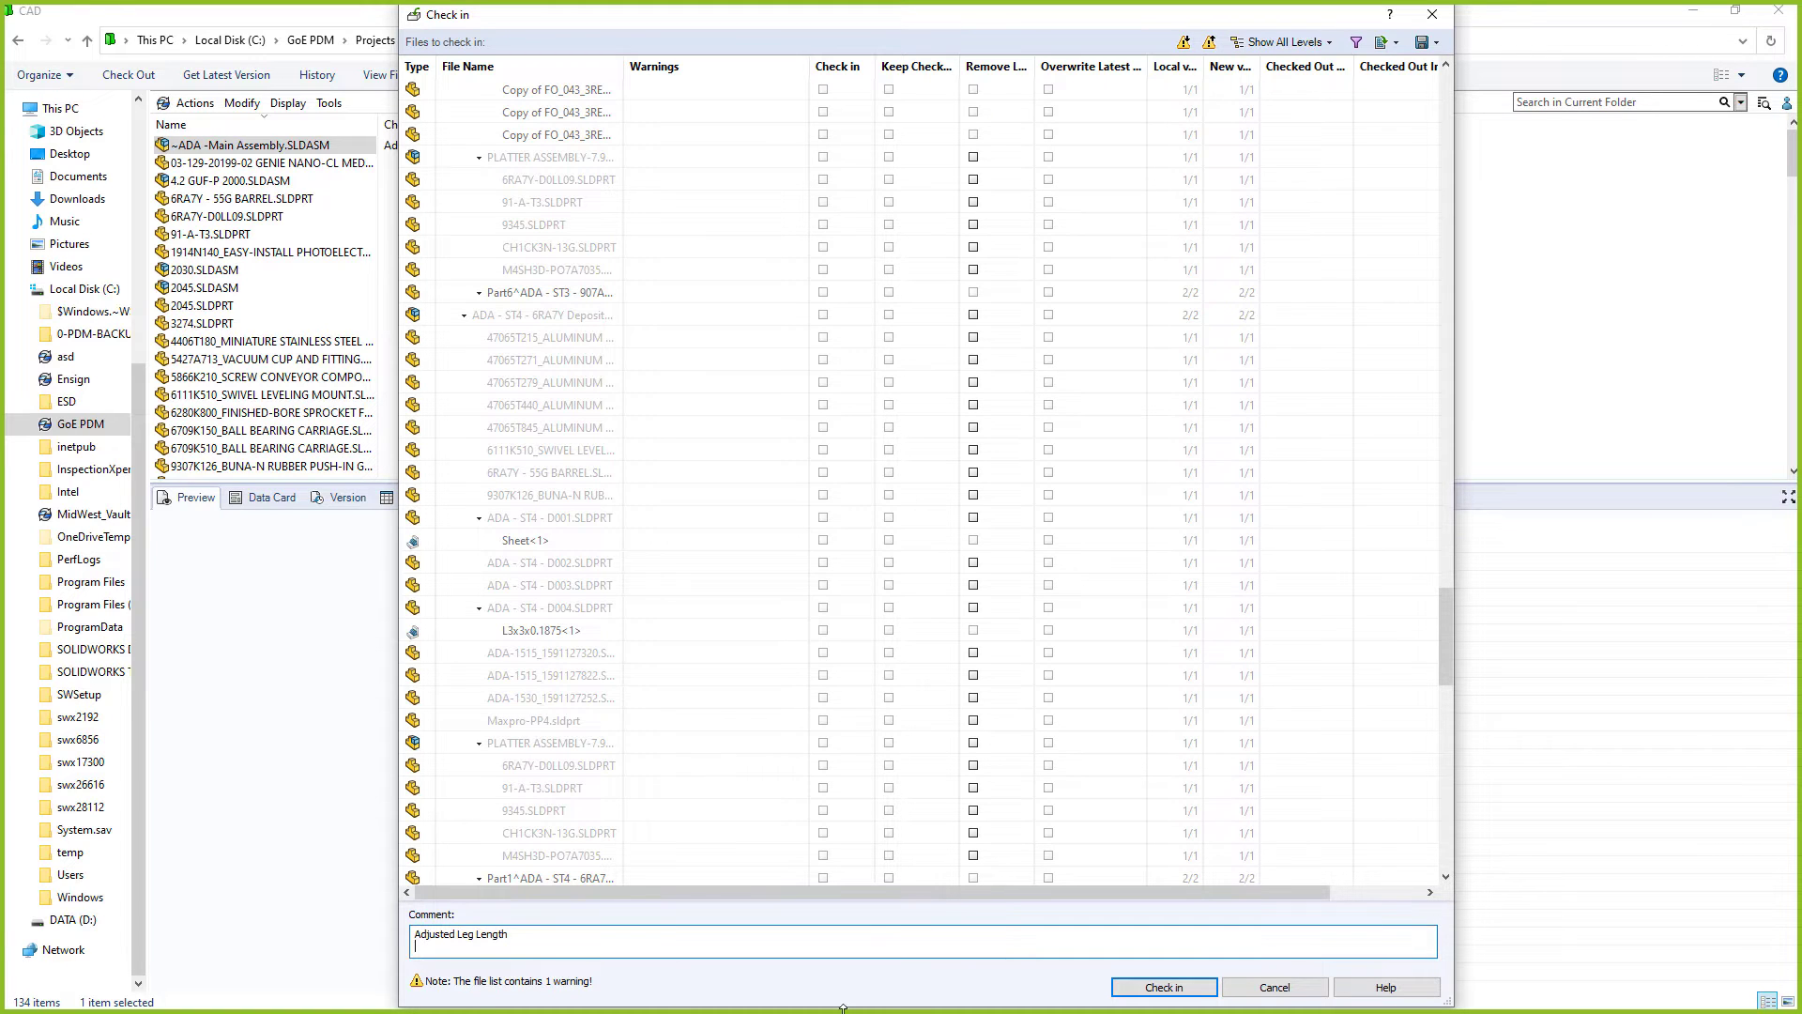
click(1159, 986)
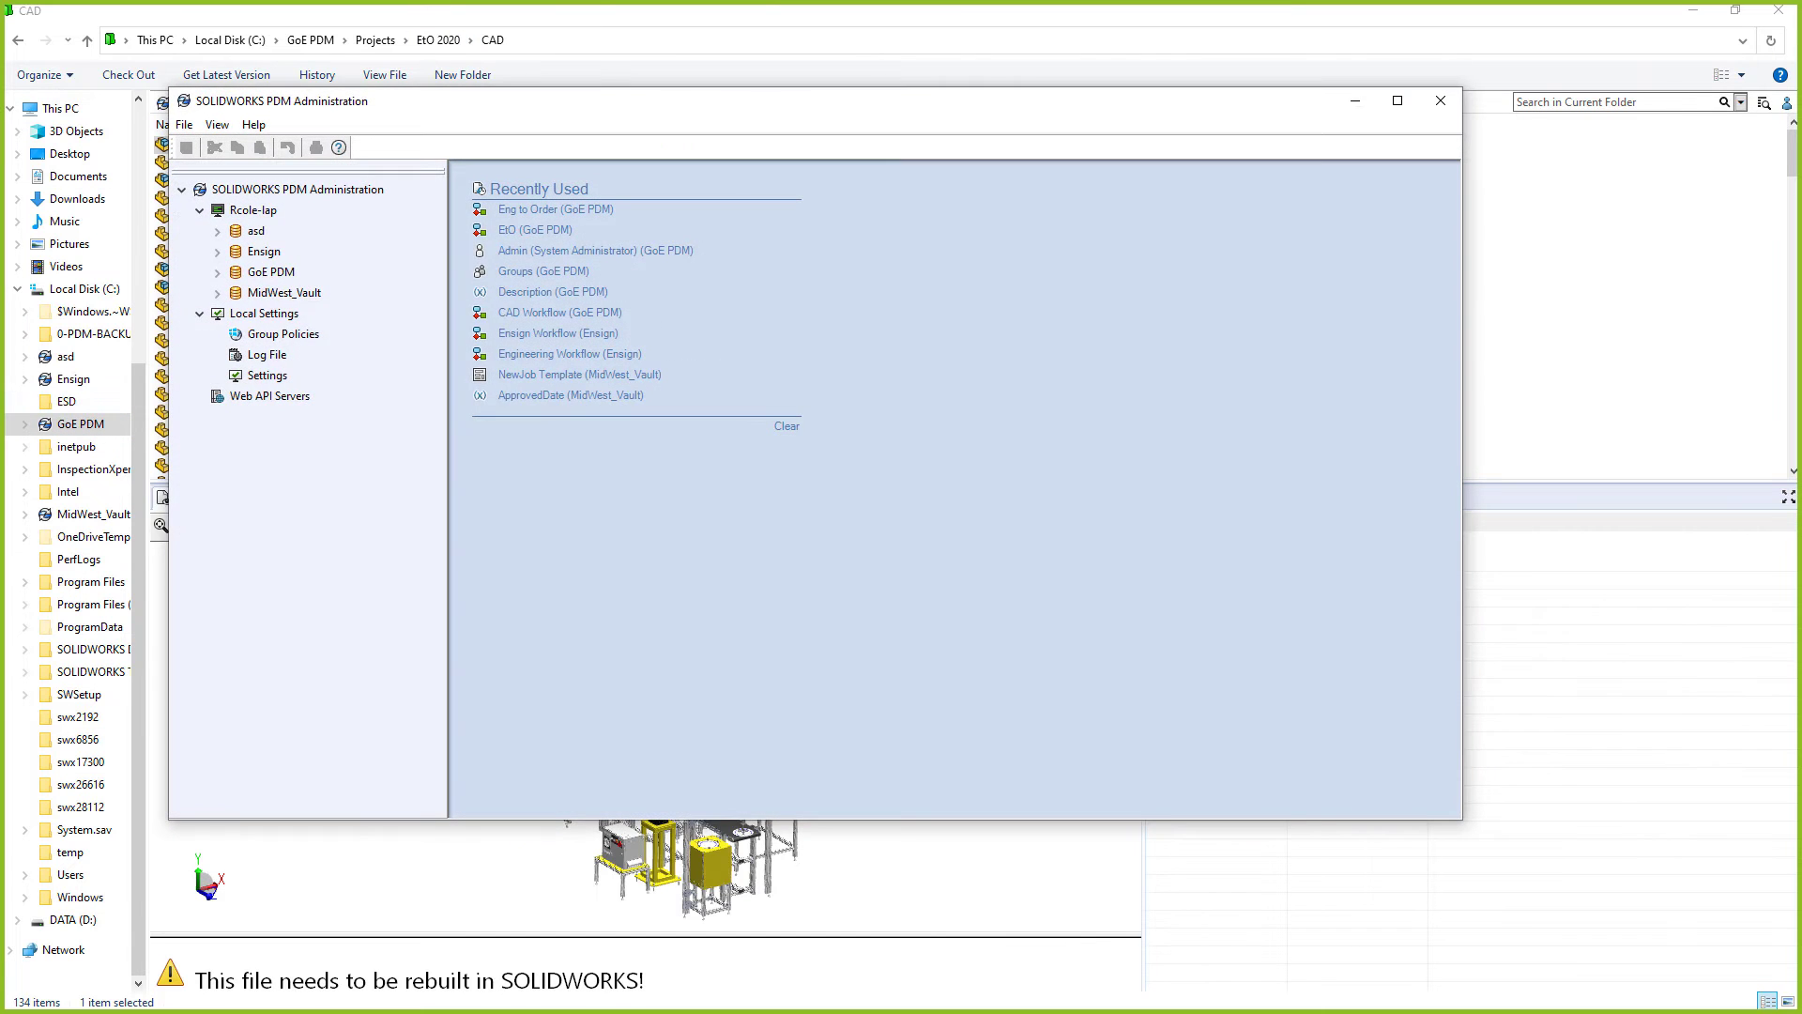
- Log in to the GoE PDM vault with the account password and open CAD Workflow under Workflows
double_click(271, 272)
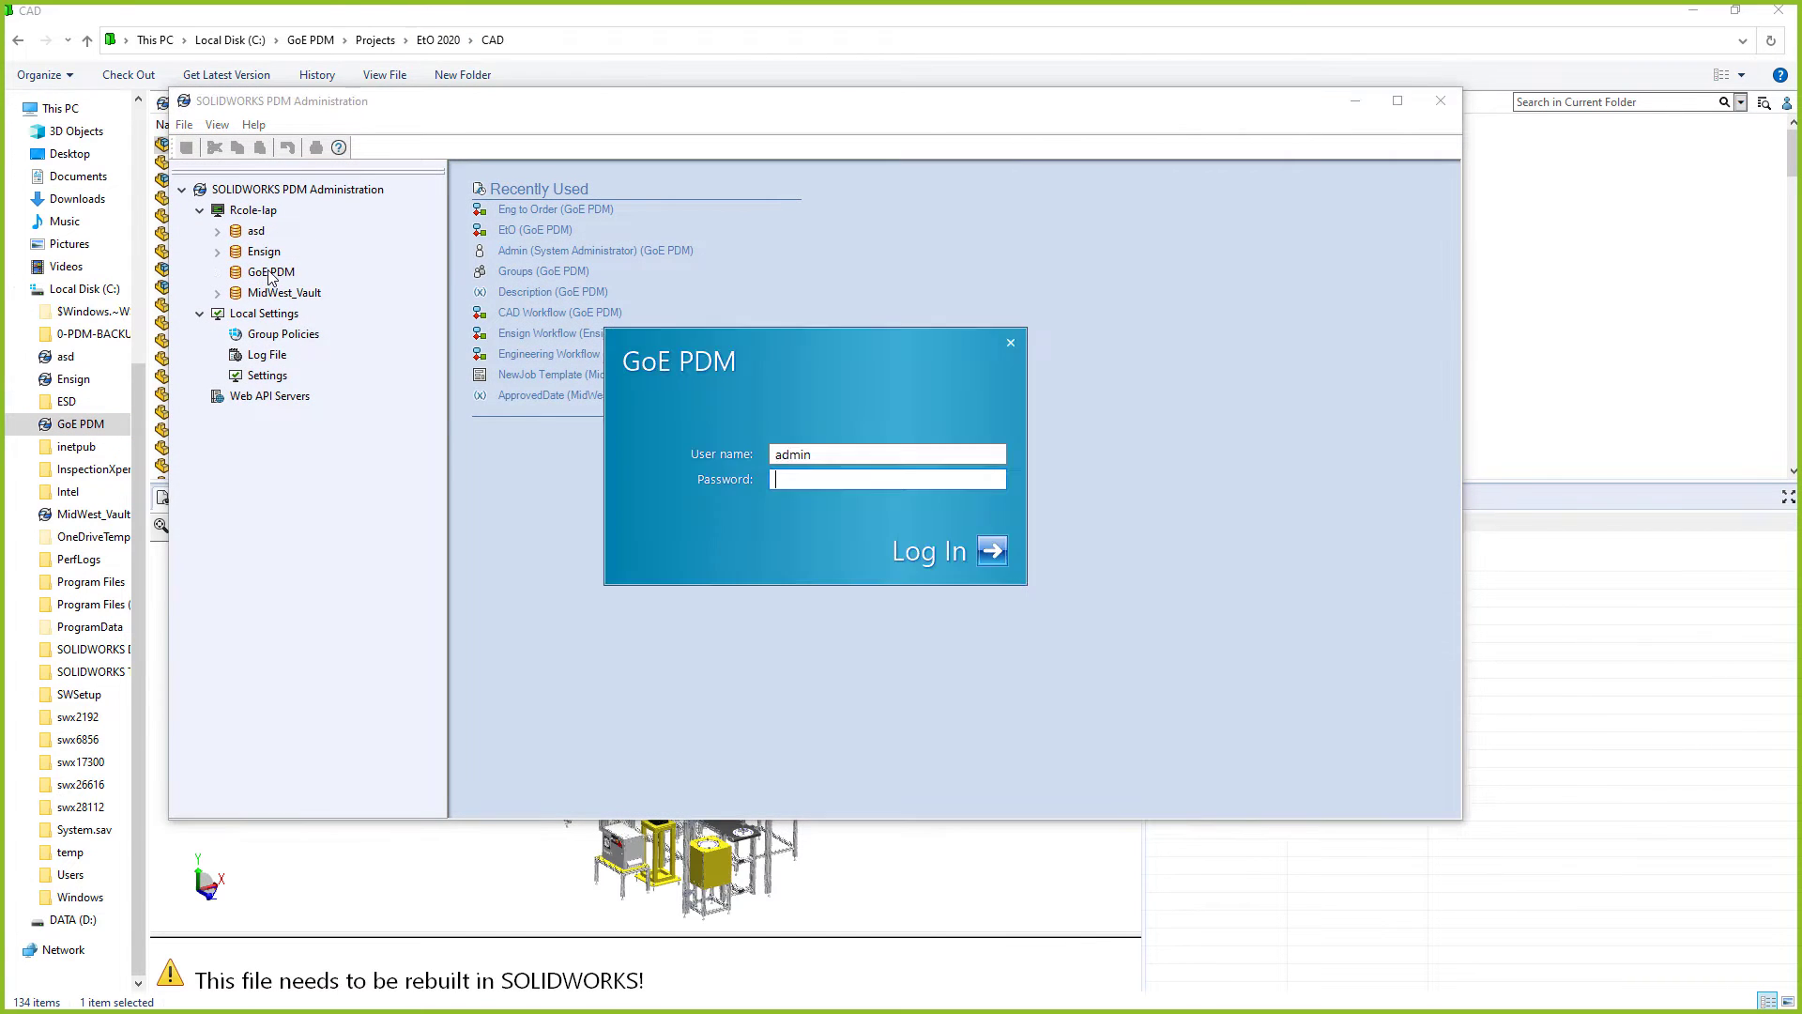
key(Return)
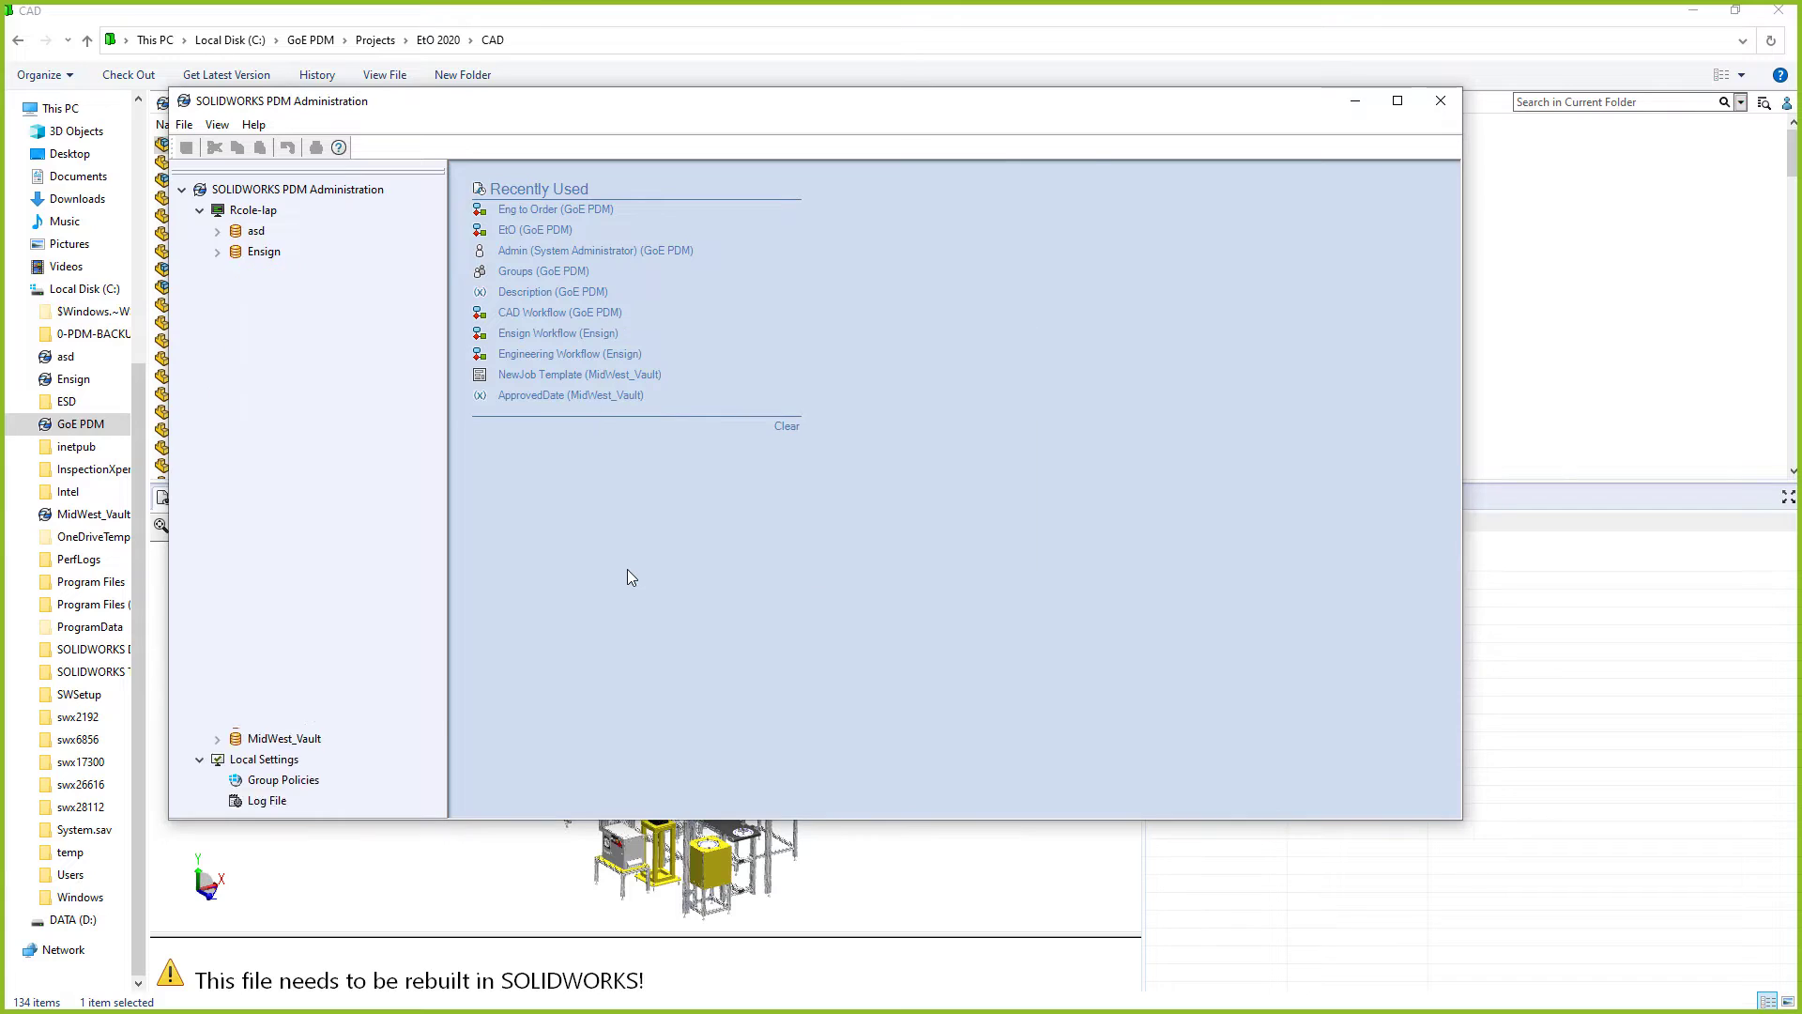
scroll(331, 599, down, 2)
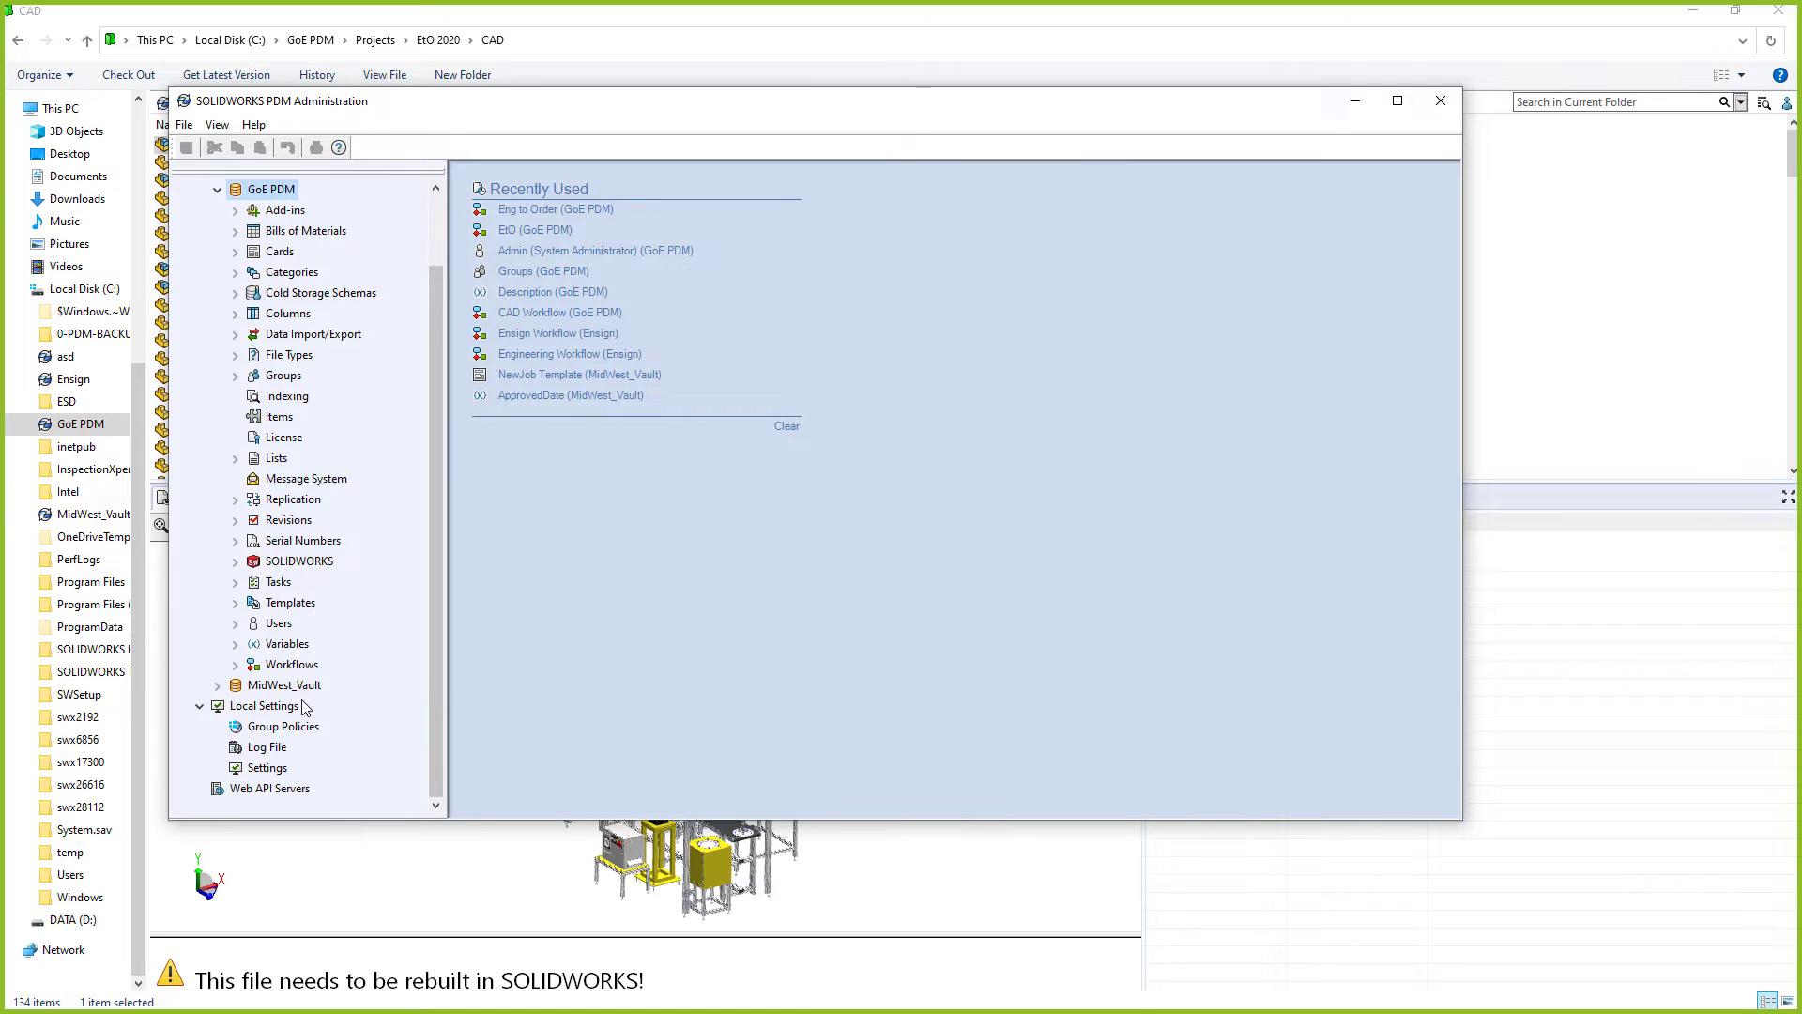
click(235, 664)
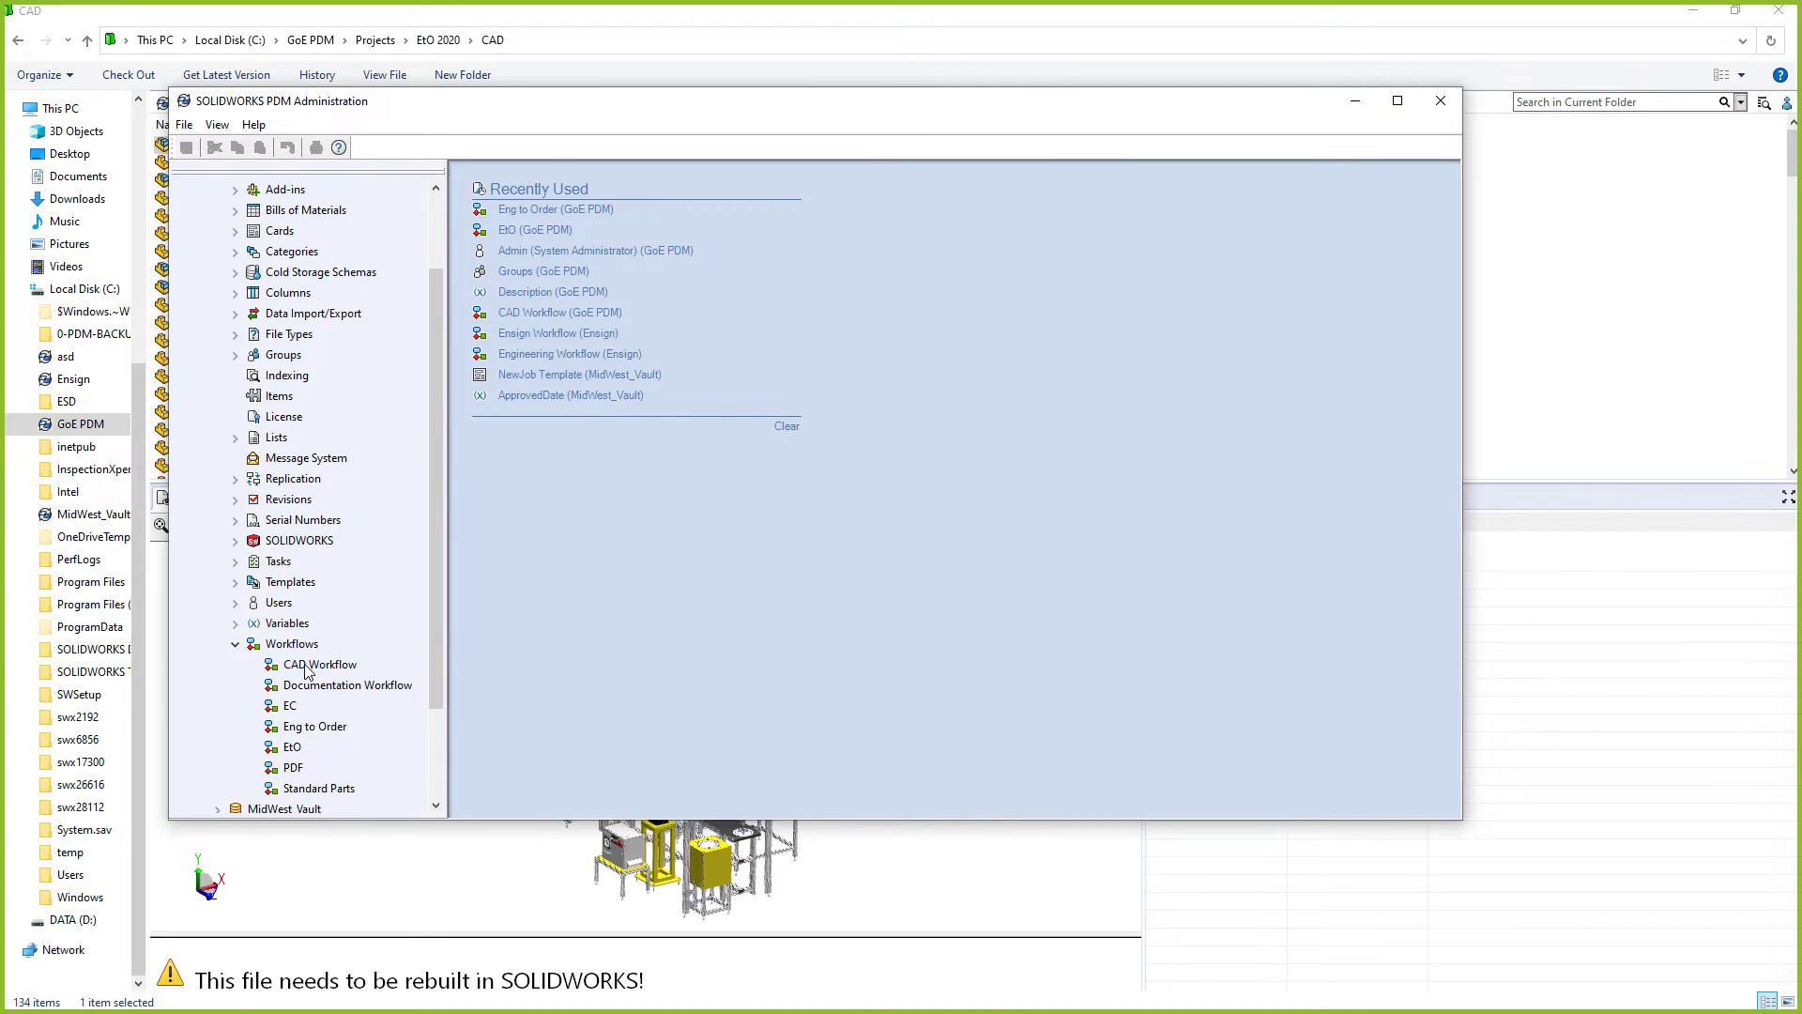
click(307, 669)
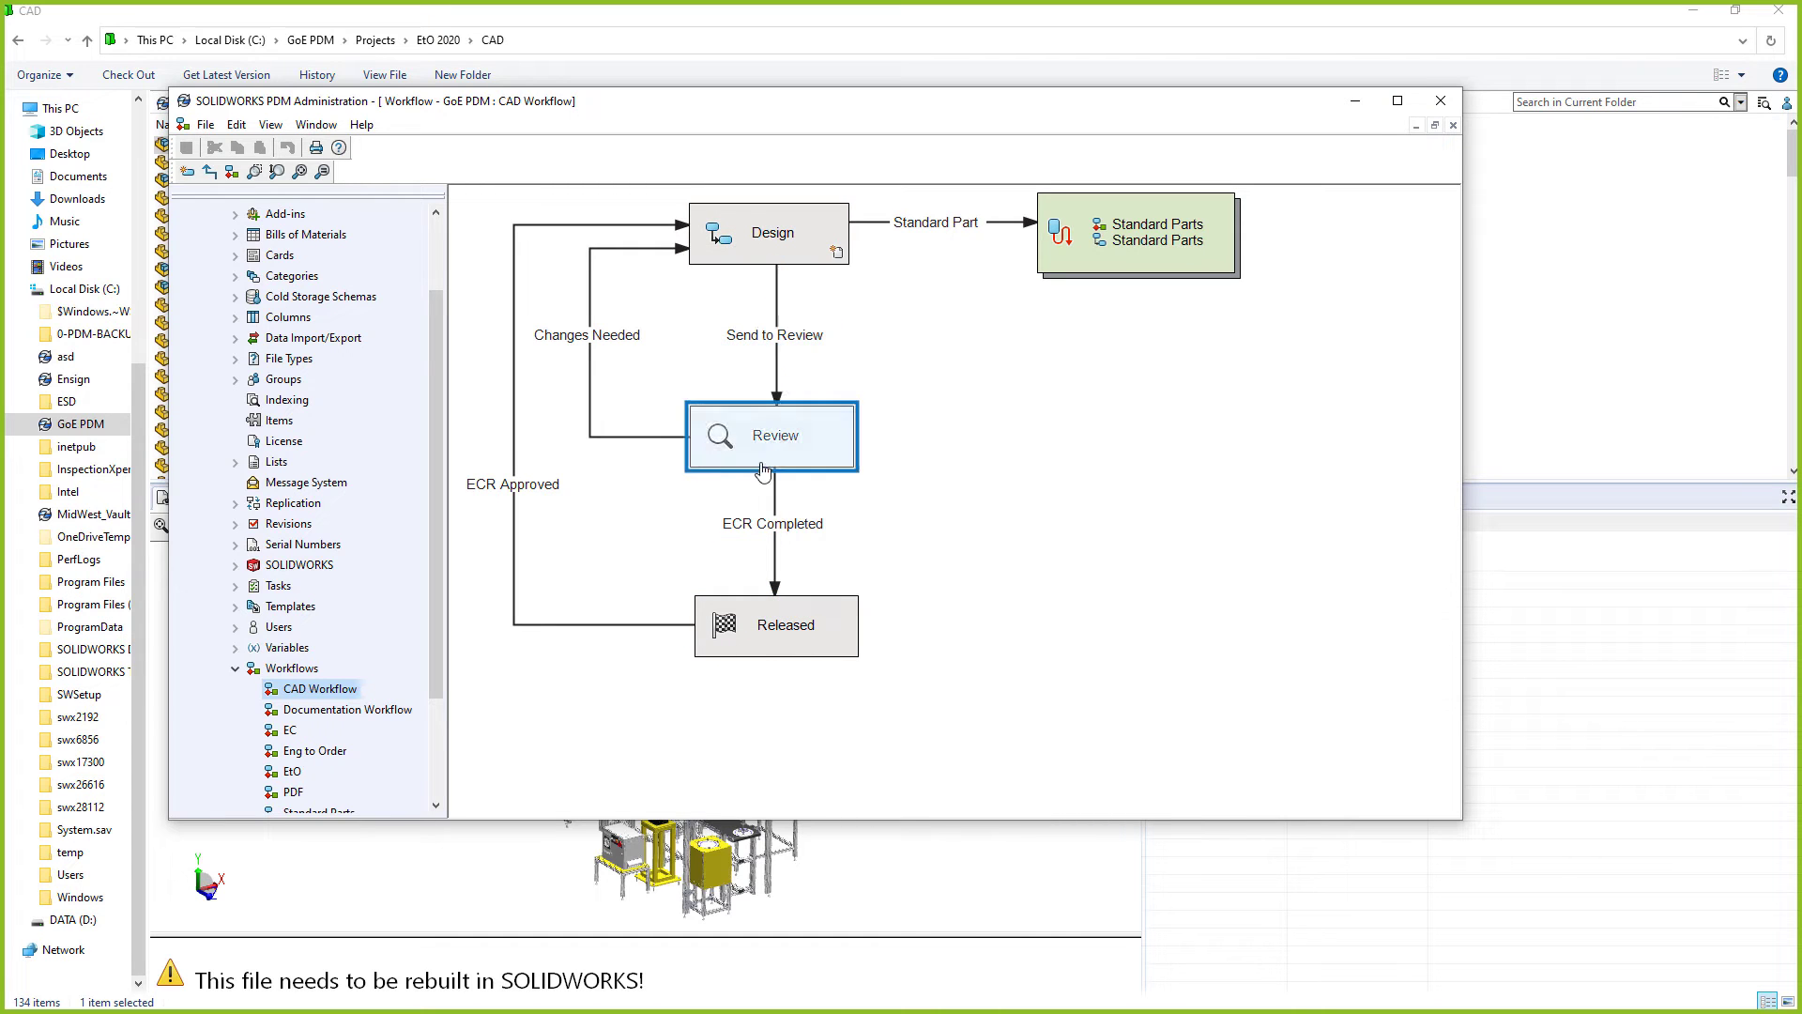
- Select the Design state in CAD Workflow, then display the EtO workflow diagram
click(754, 255)
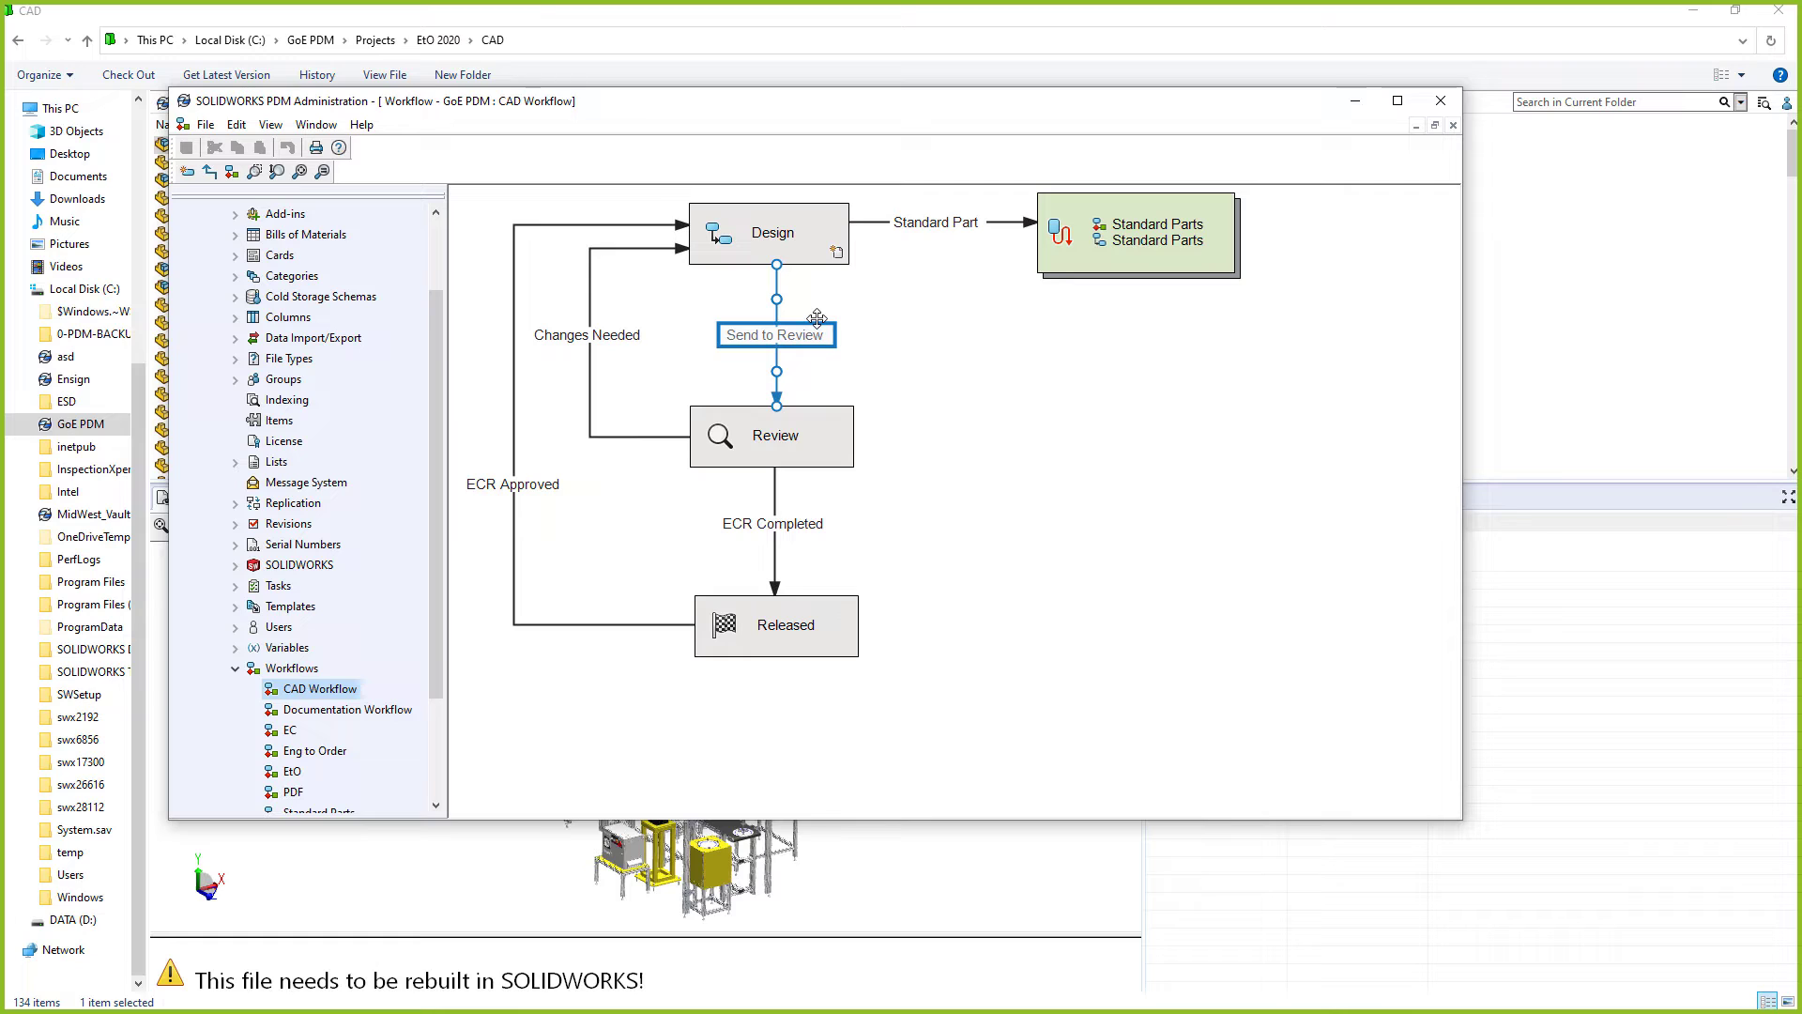
click(292, 771)
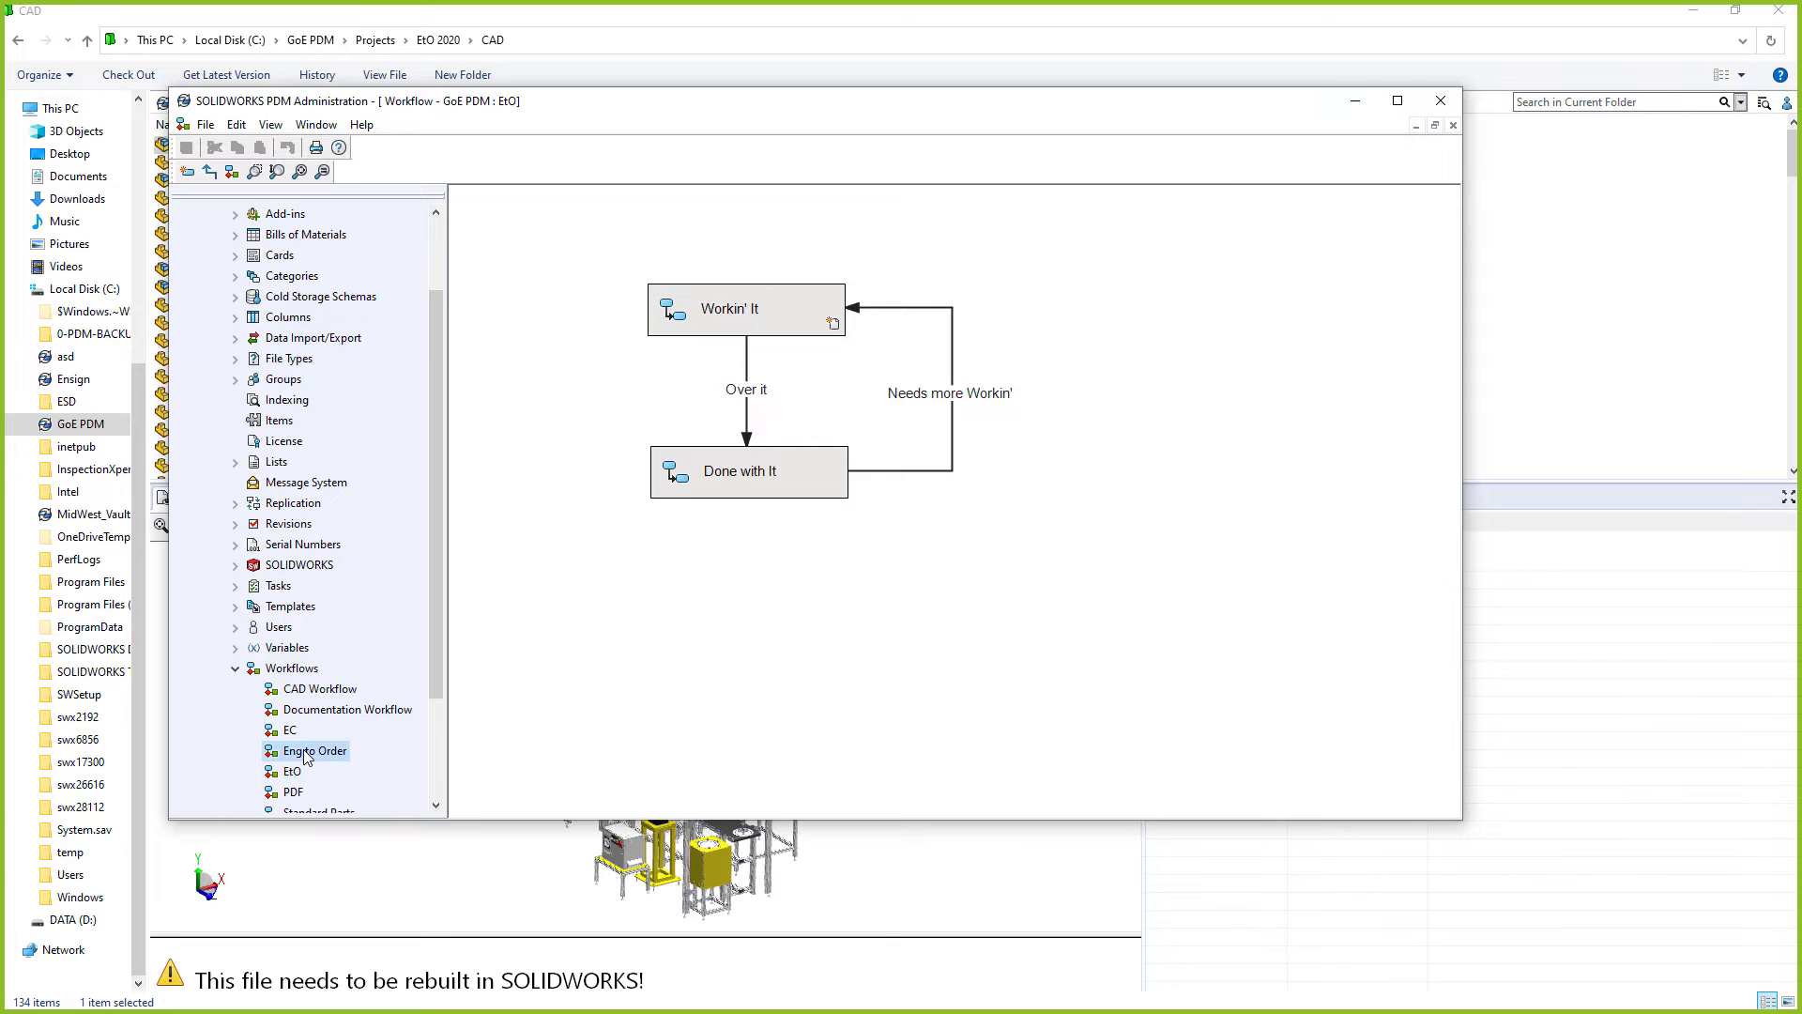
- Open the Eng to Order workflow diagram from the Workflows tree
click(305, 751)
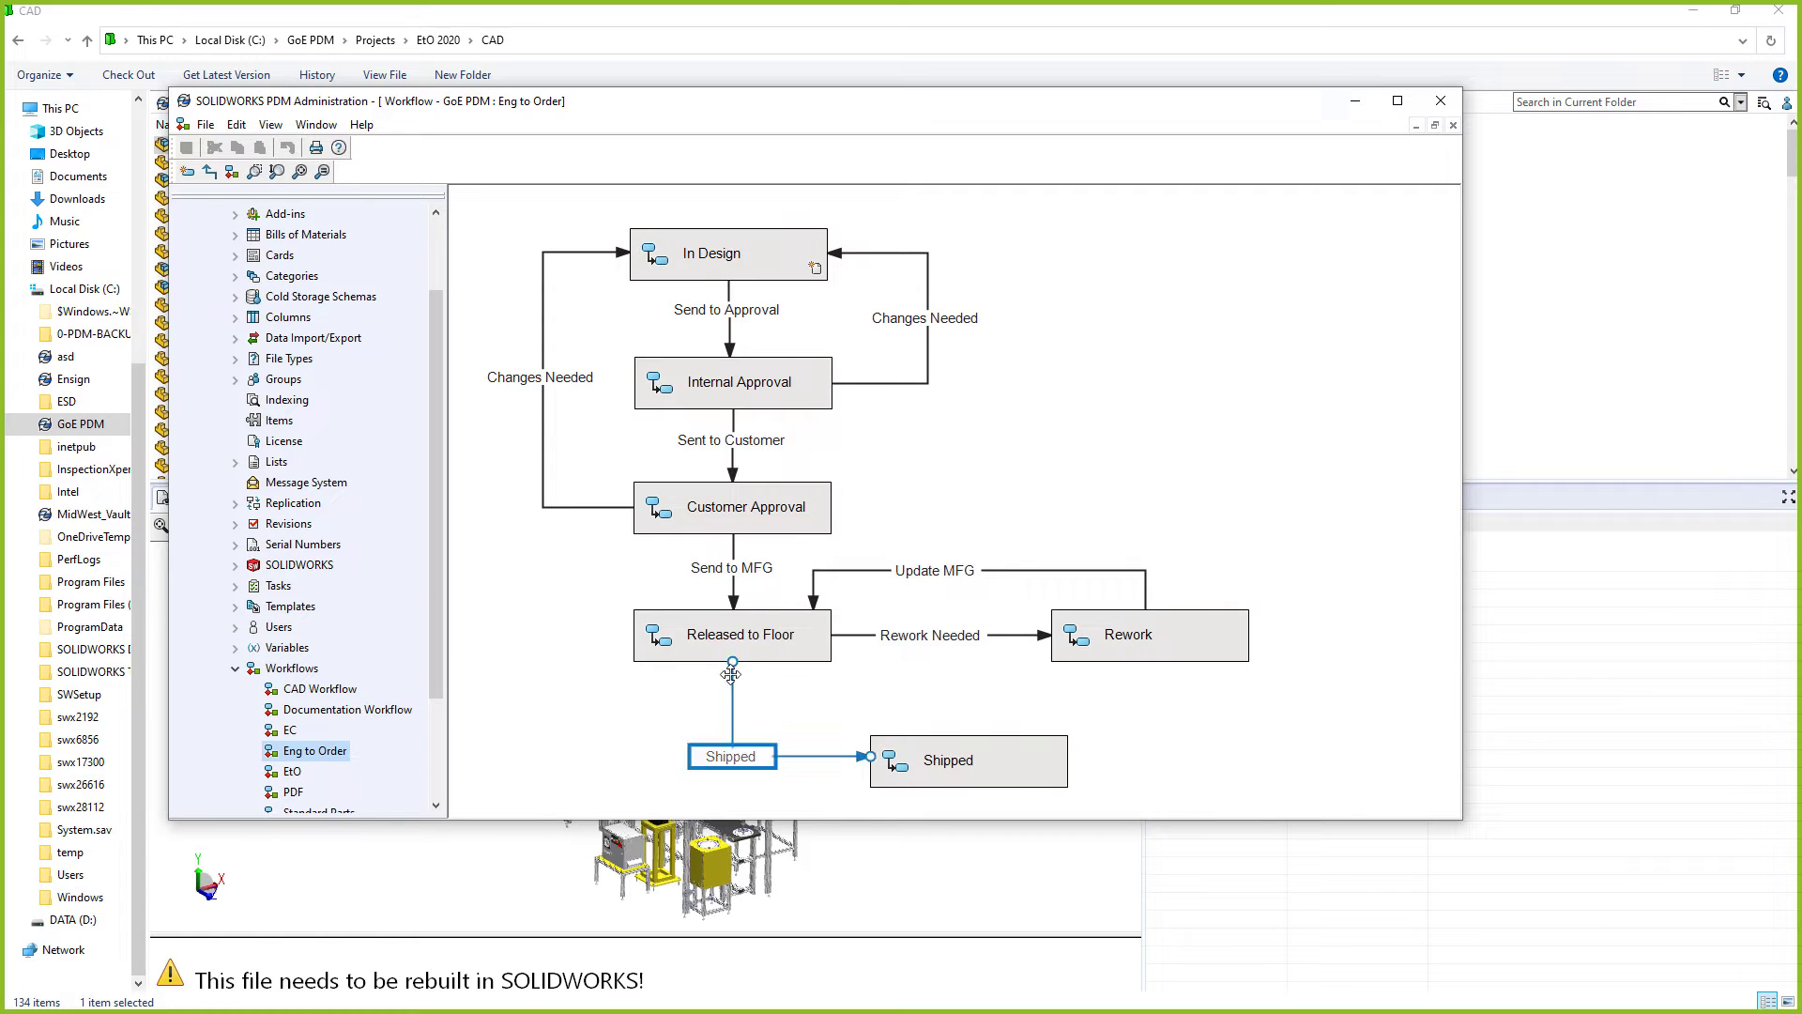
- Inspect the Shipped state of Eng to Order and reposition the Administration window
click(1030, 768)
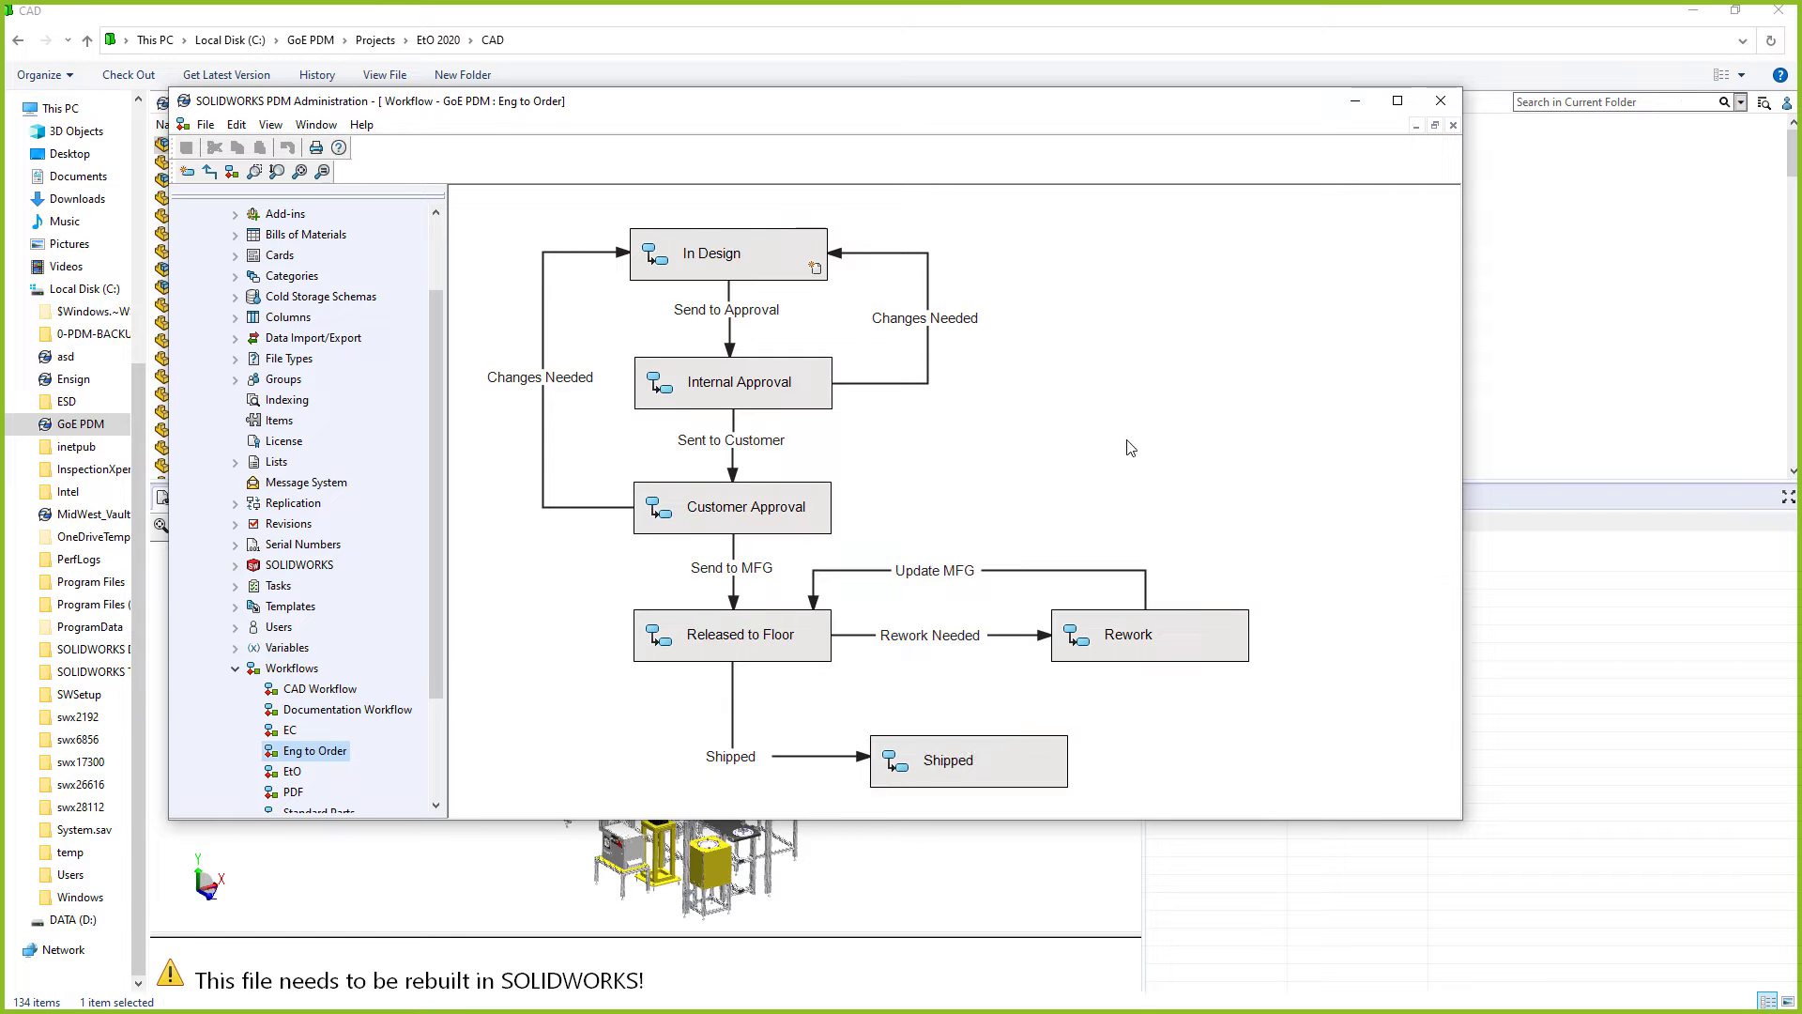
drag(1004, 111, 958, 404)
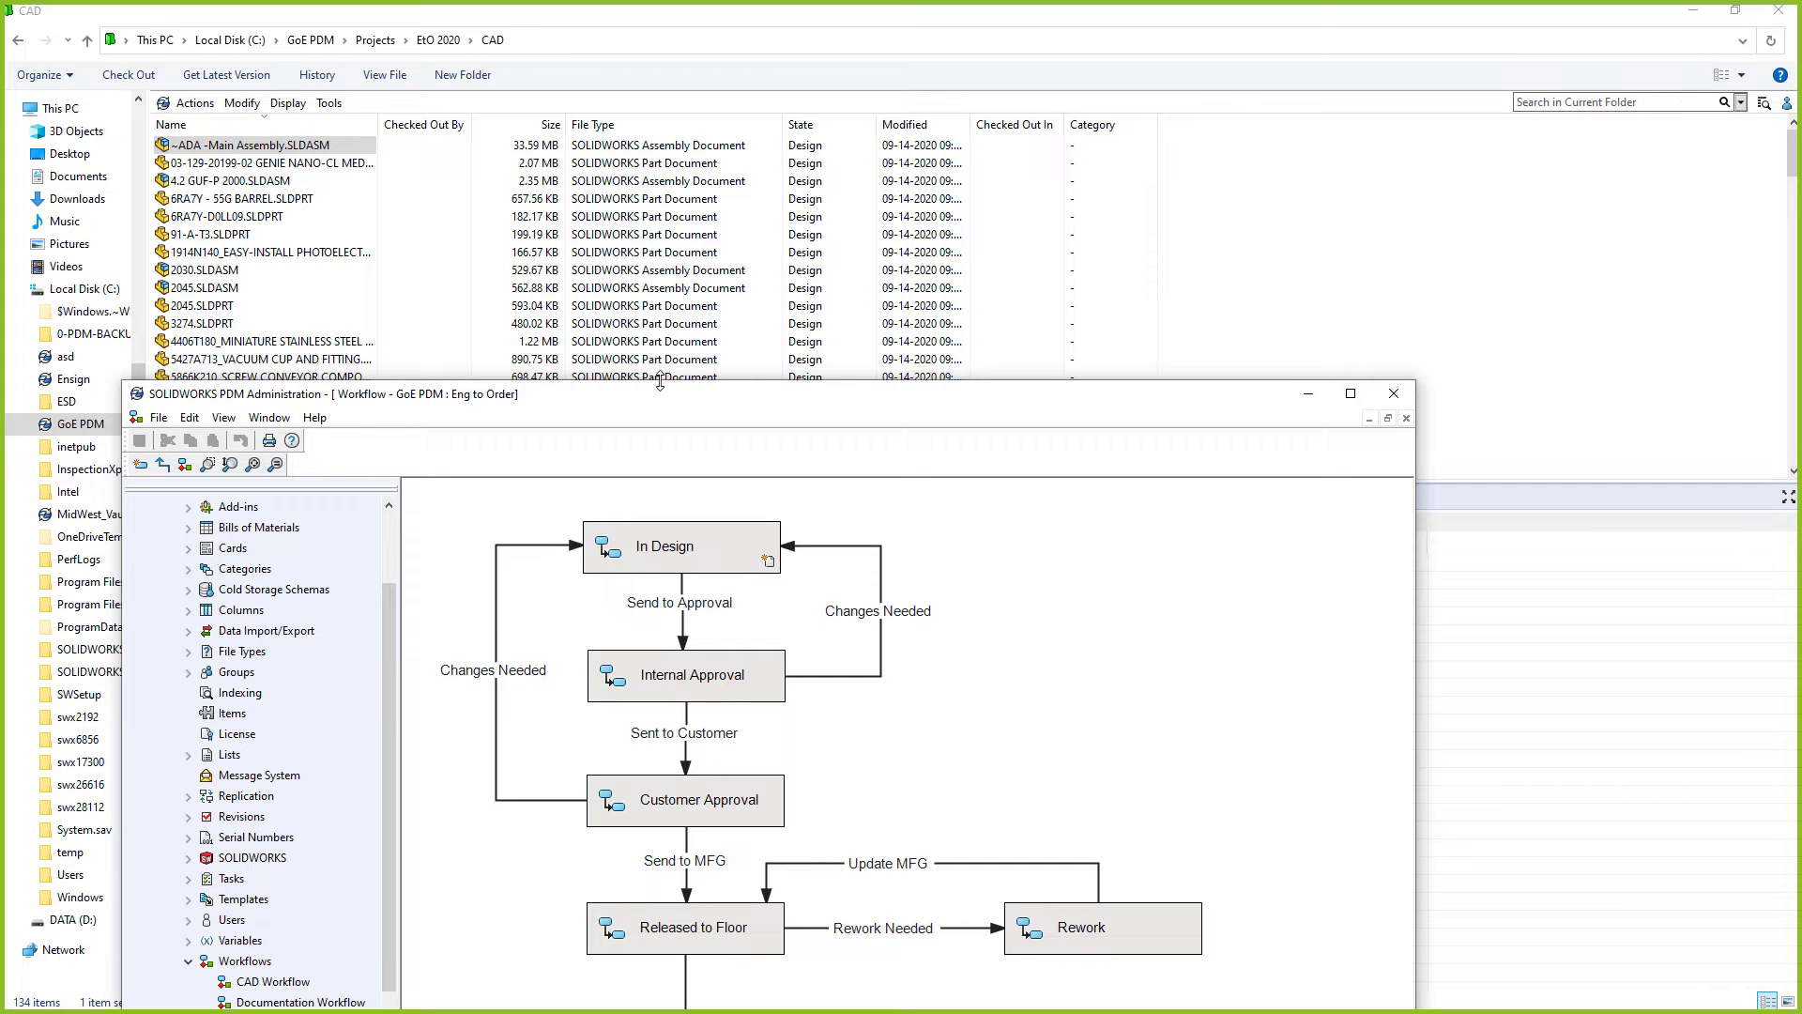
drag(662, 402, 776, 132)
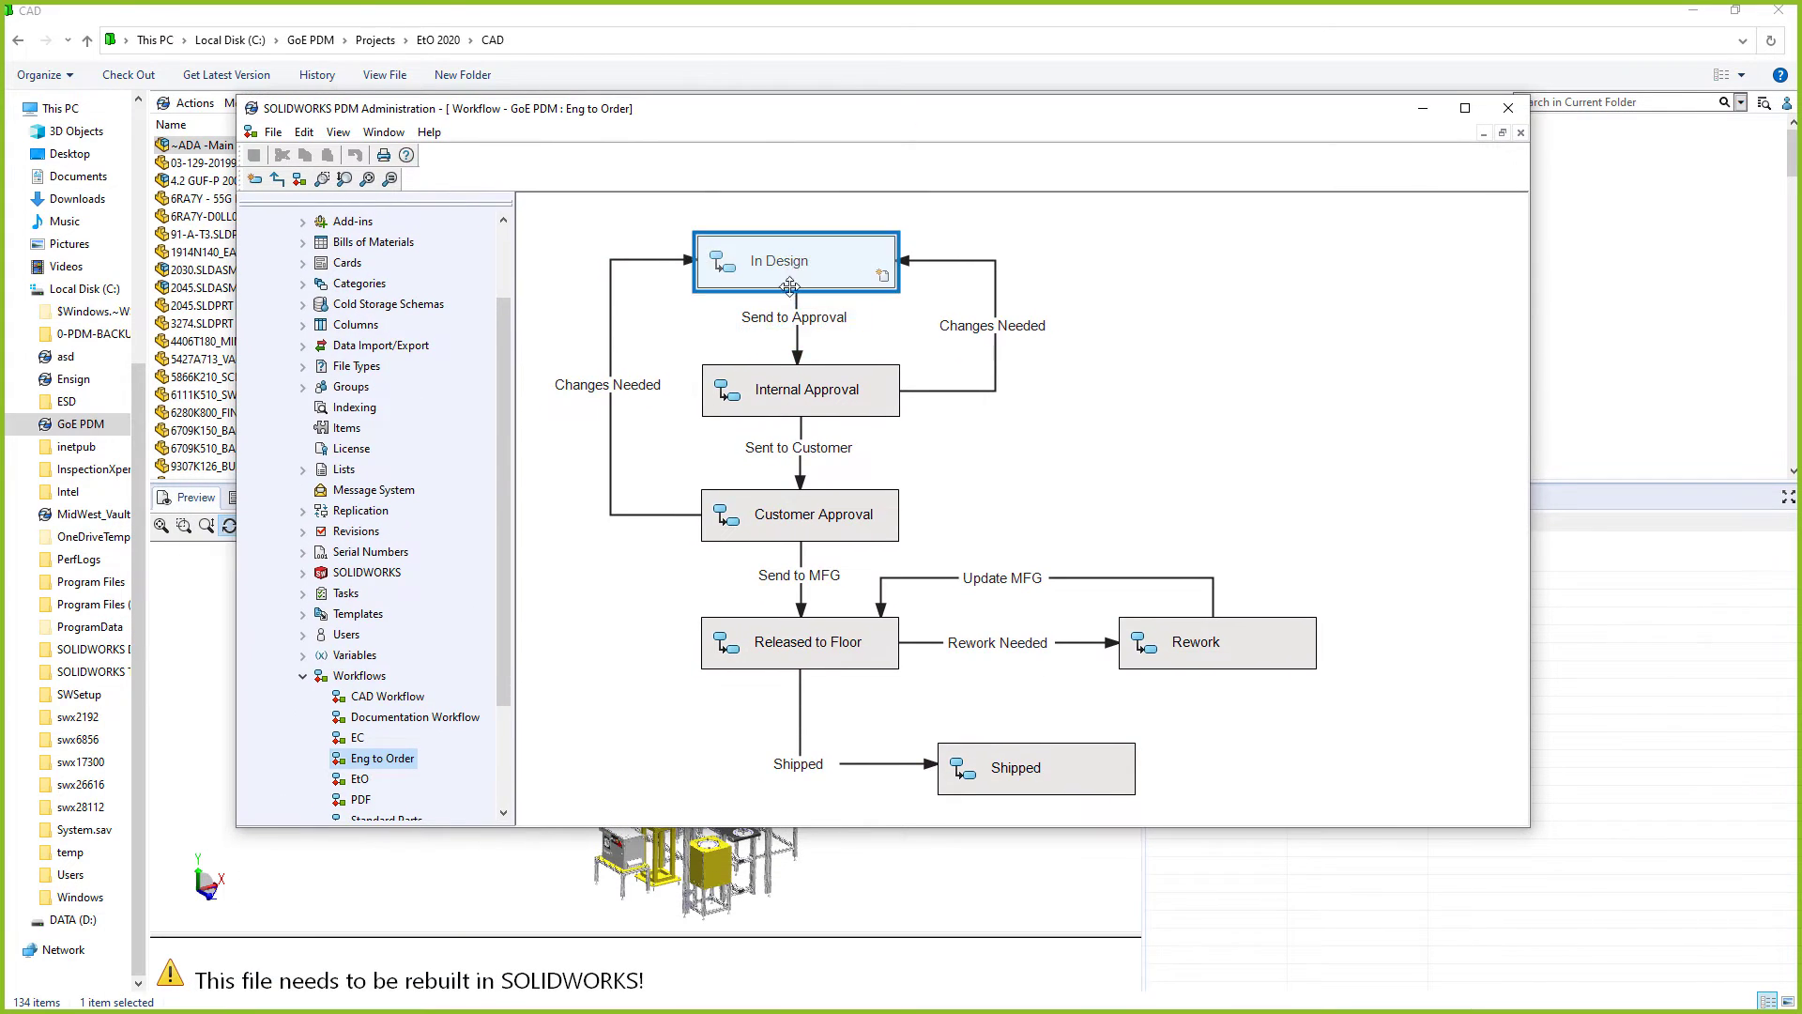
- Toggle between the EtO and Eng to Order diagrams, ending on EtO
click(360, 779)
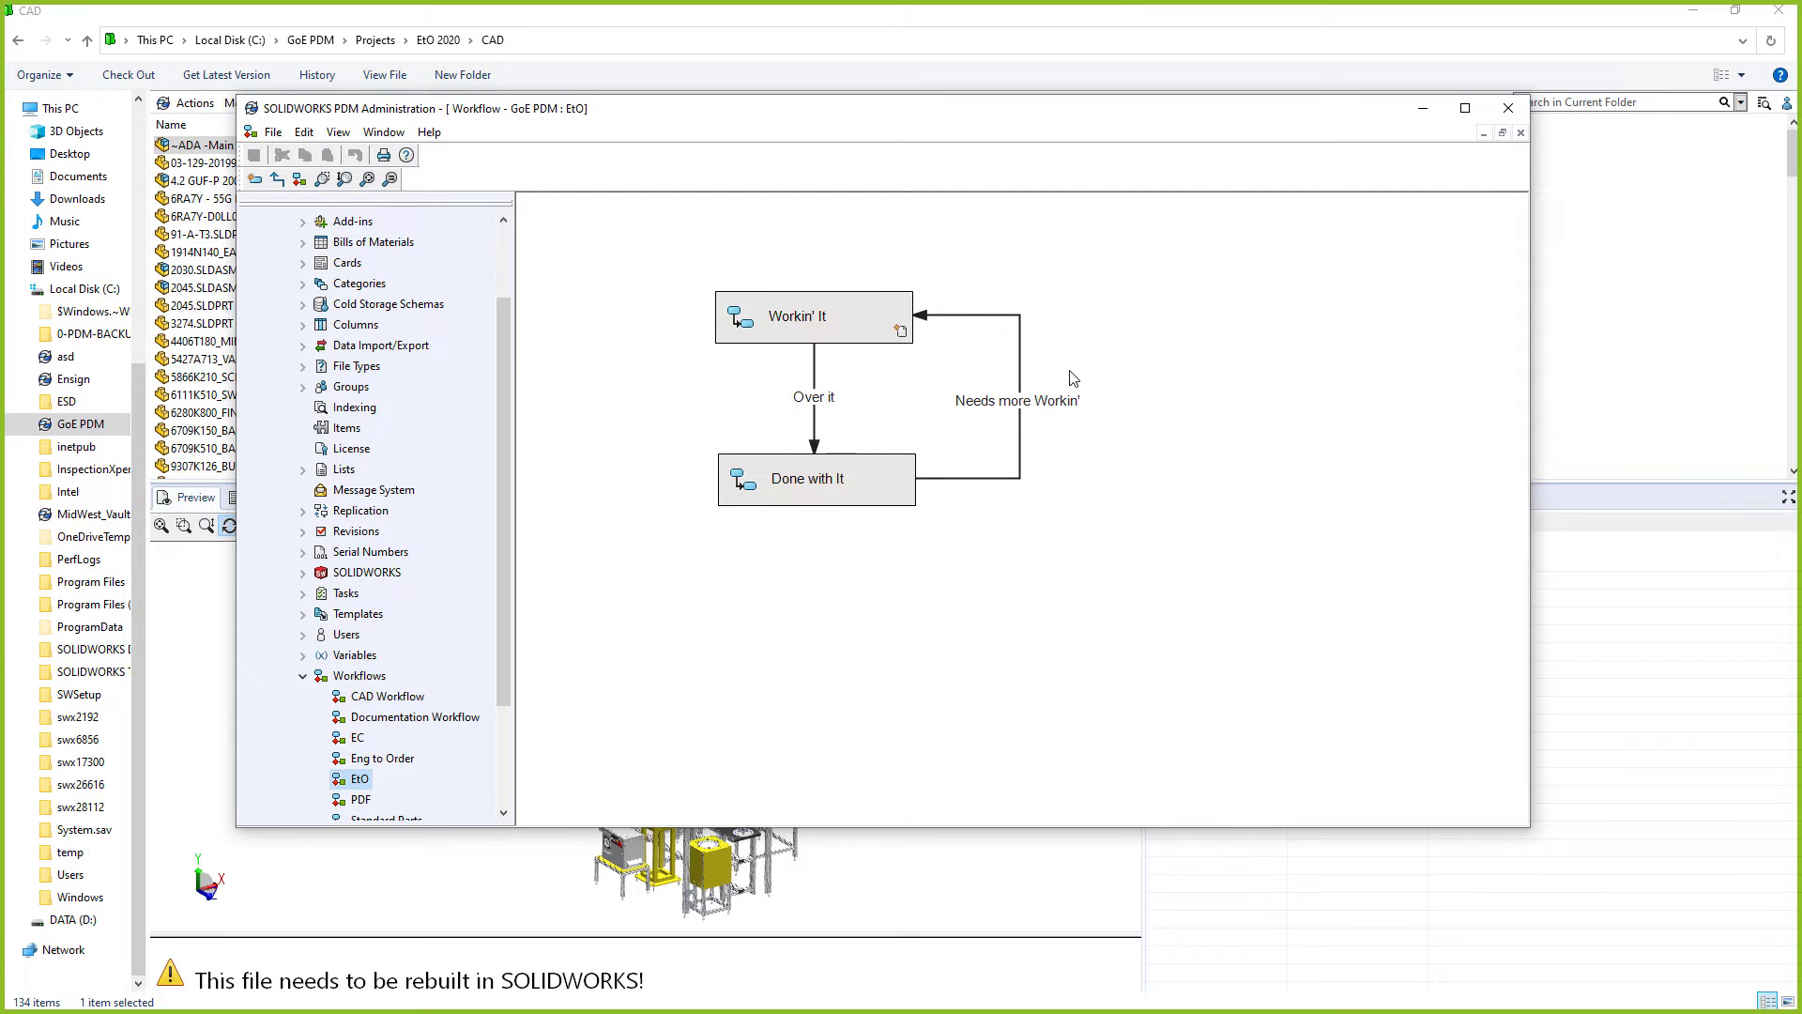
key(Up)
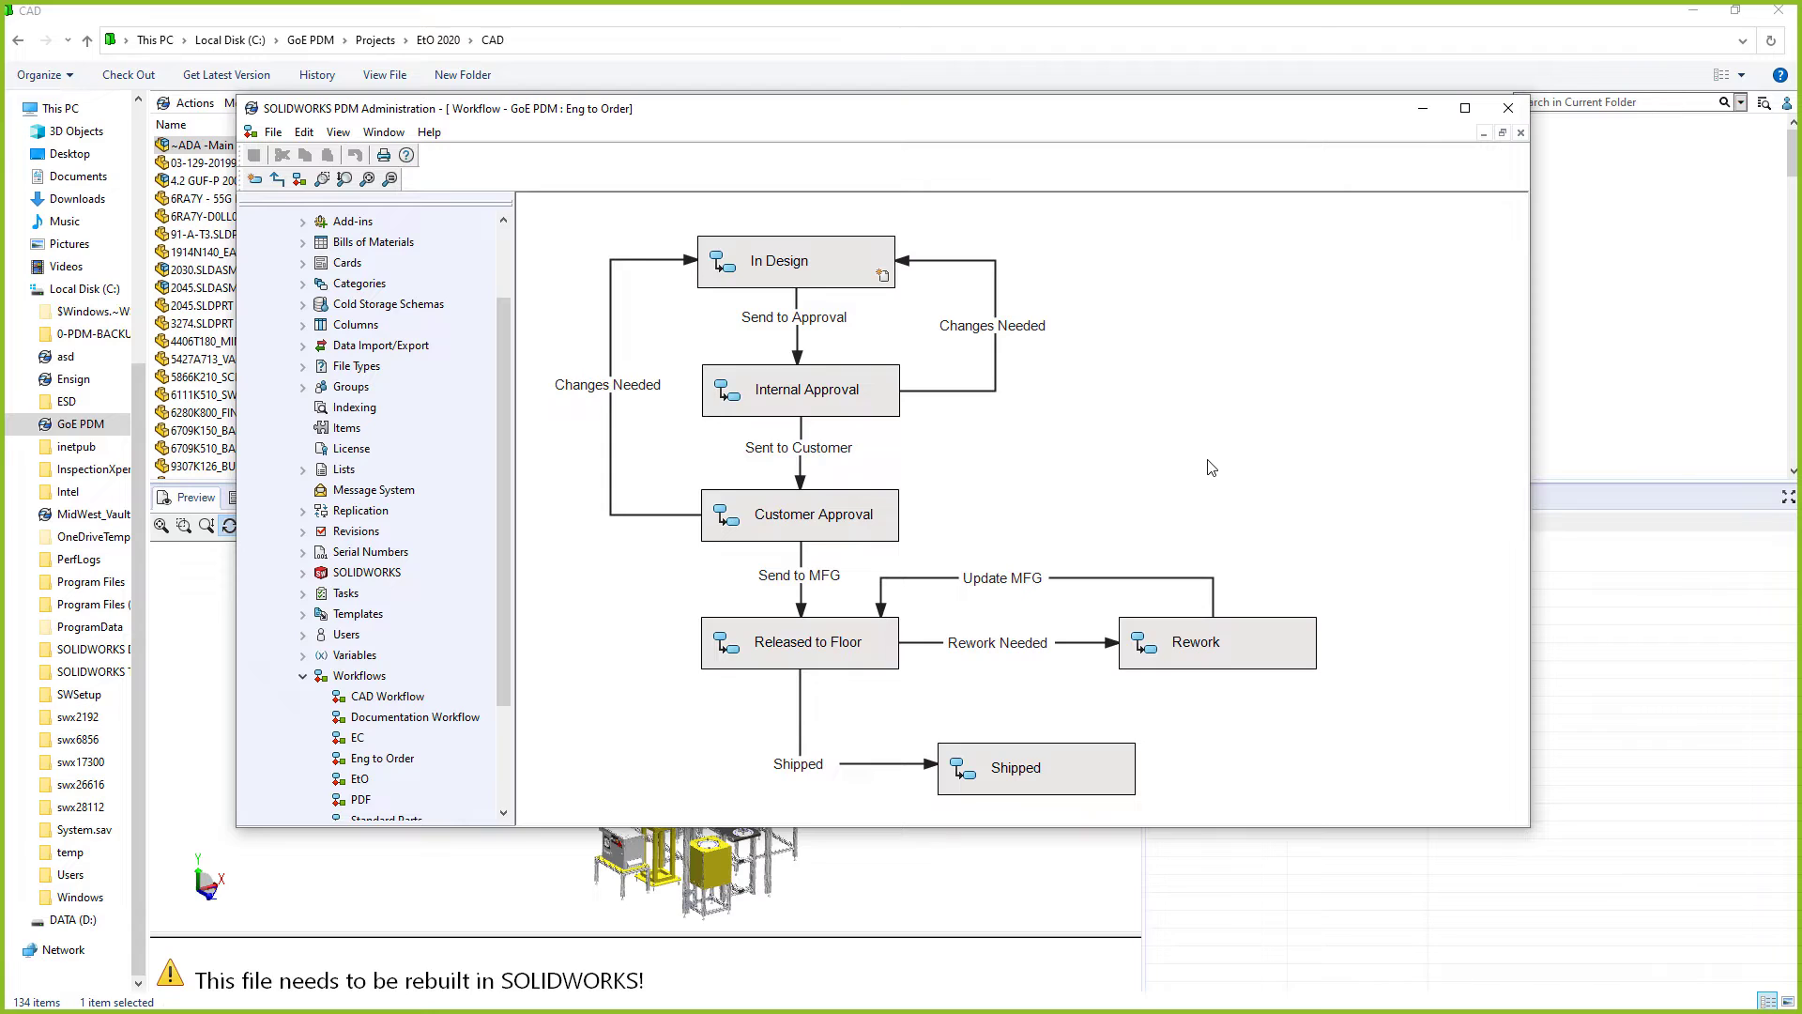
key(Up)
key(Down)
key(Down)
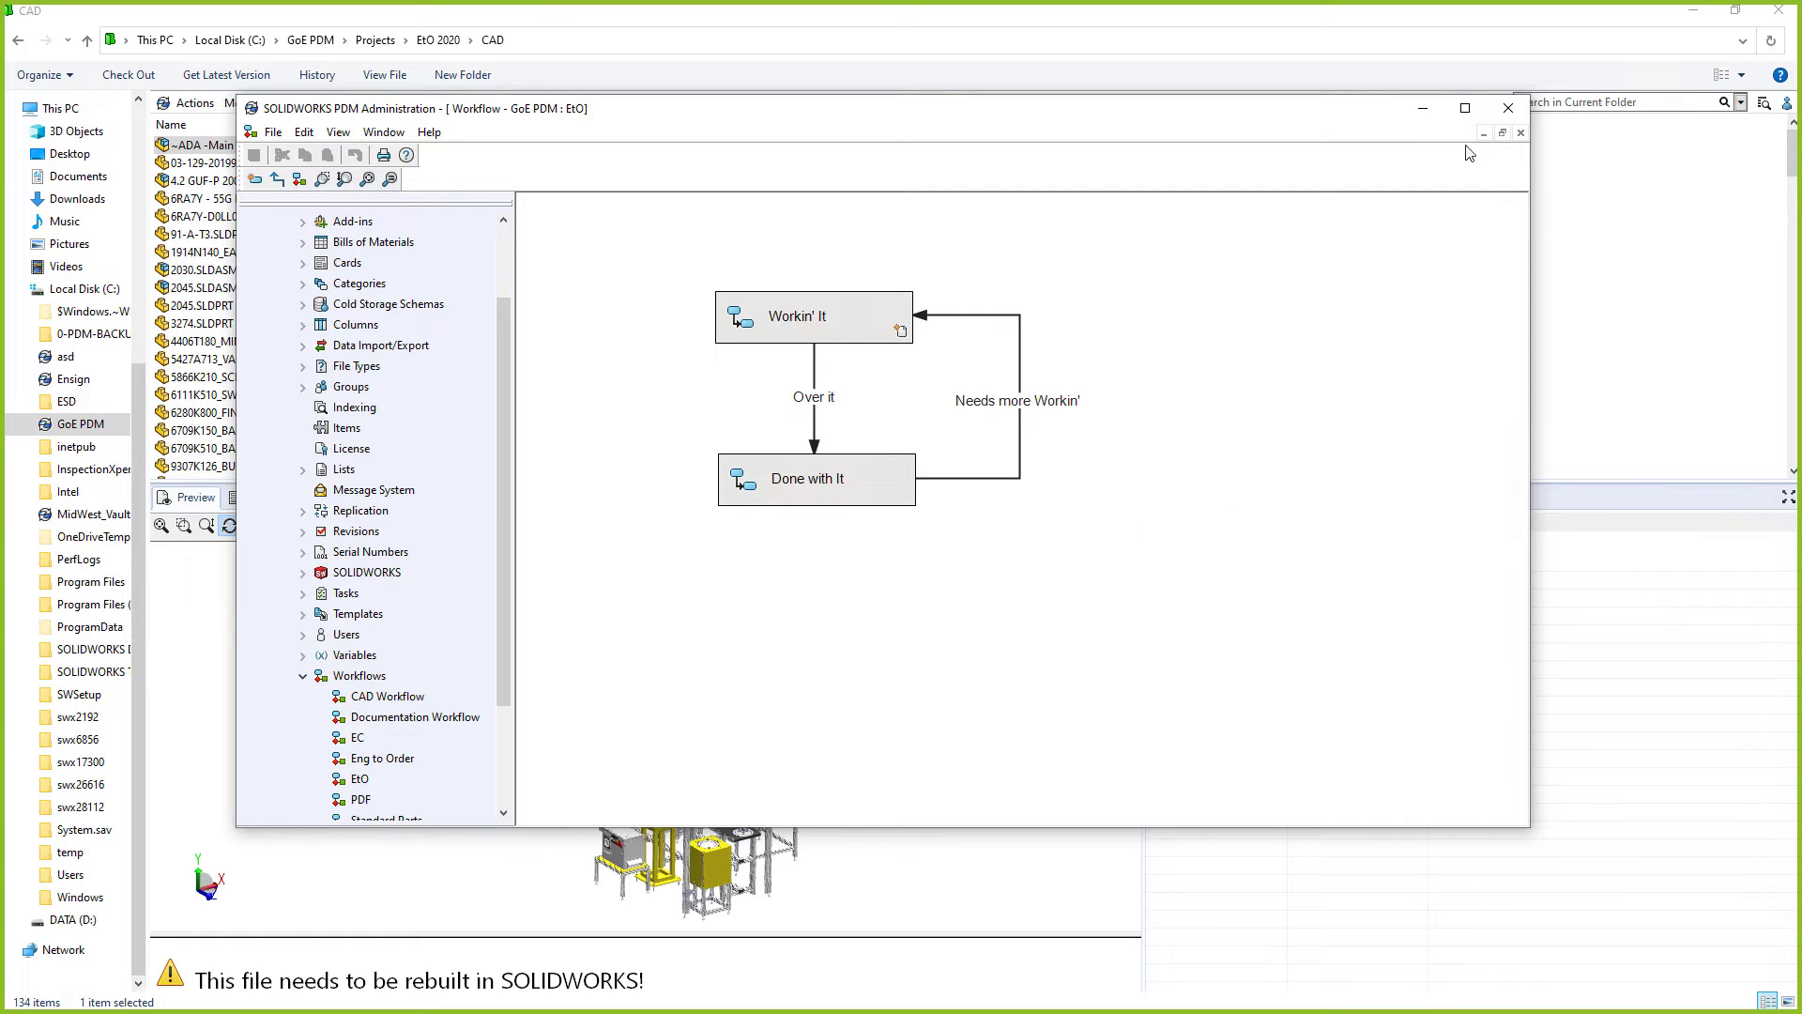
- Close Administration and send the main assembly to Review with the comment 'Ready for Review'
click(1508, 109)
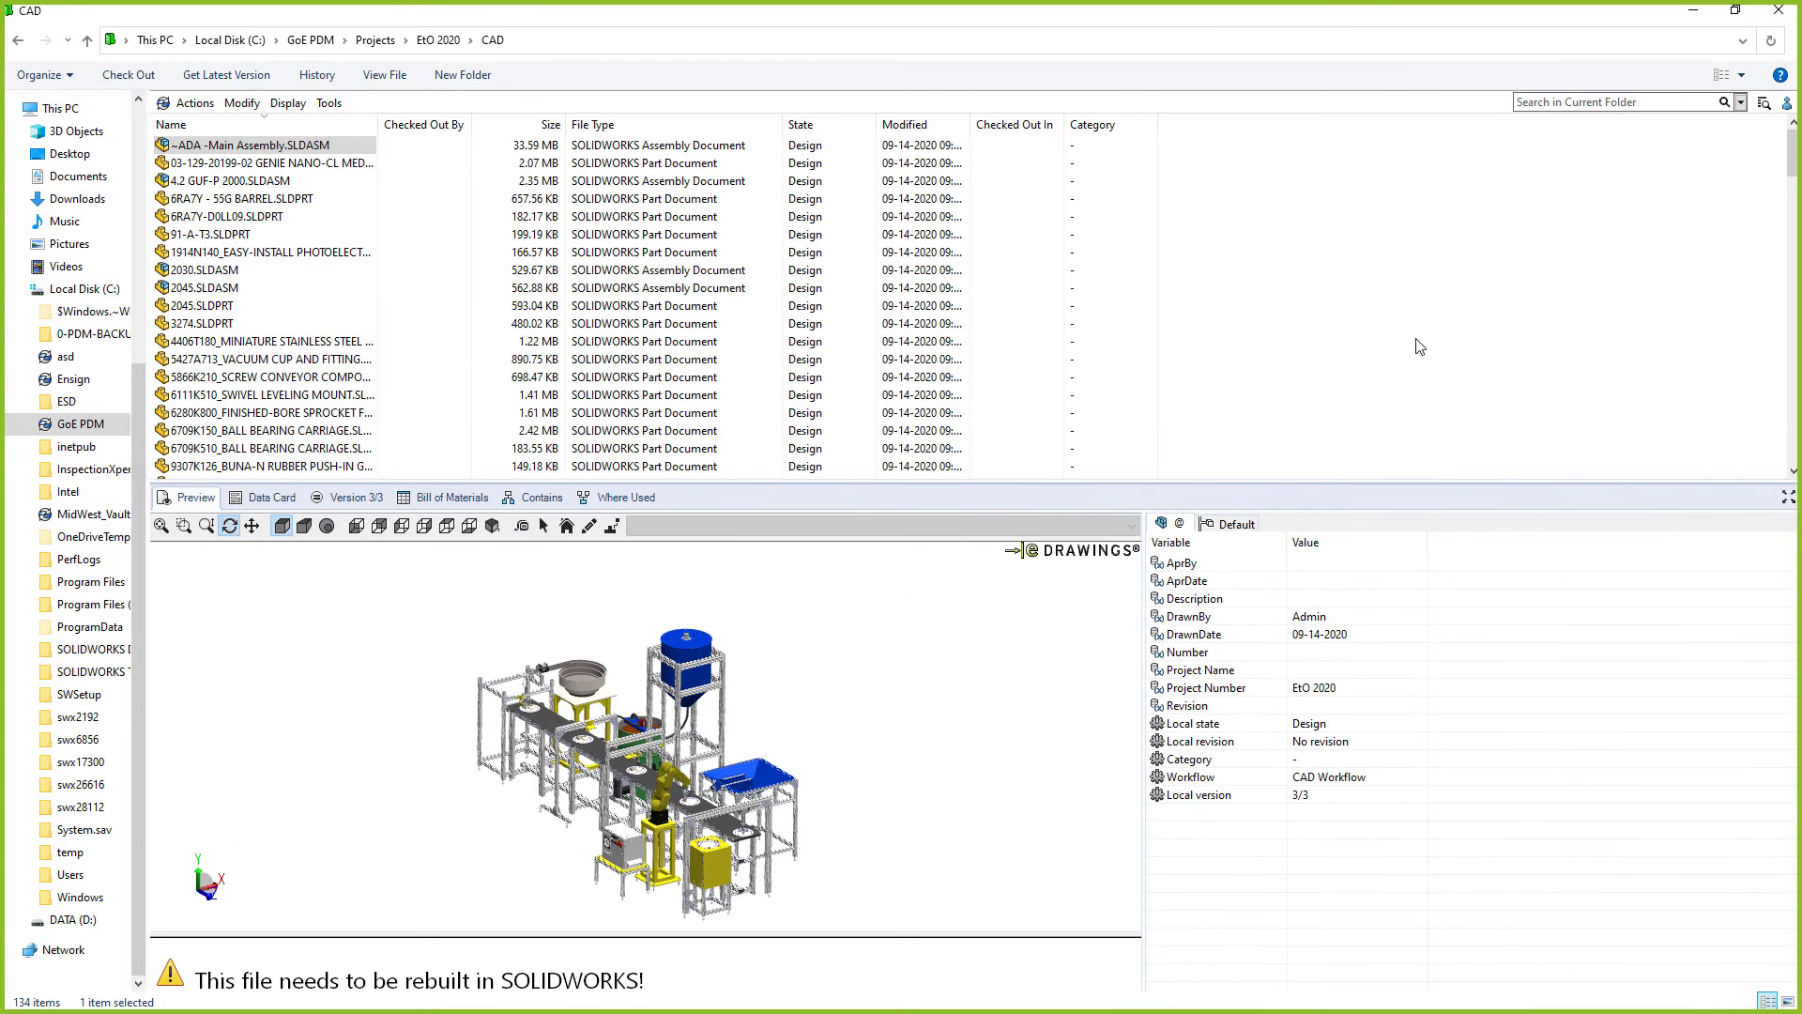
right_click(280, 150)
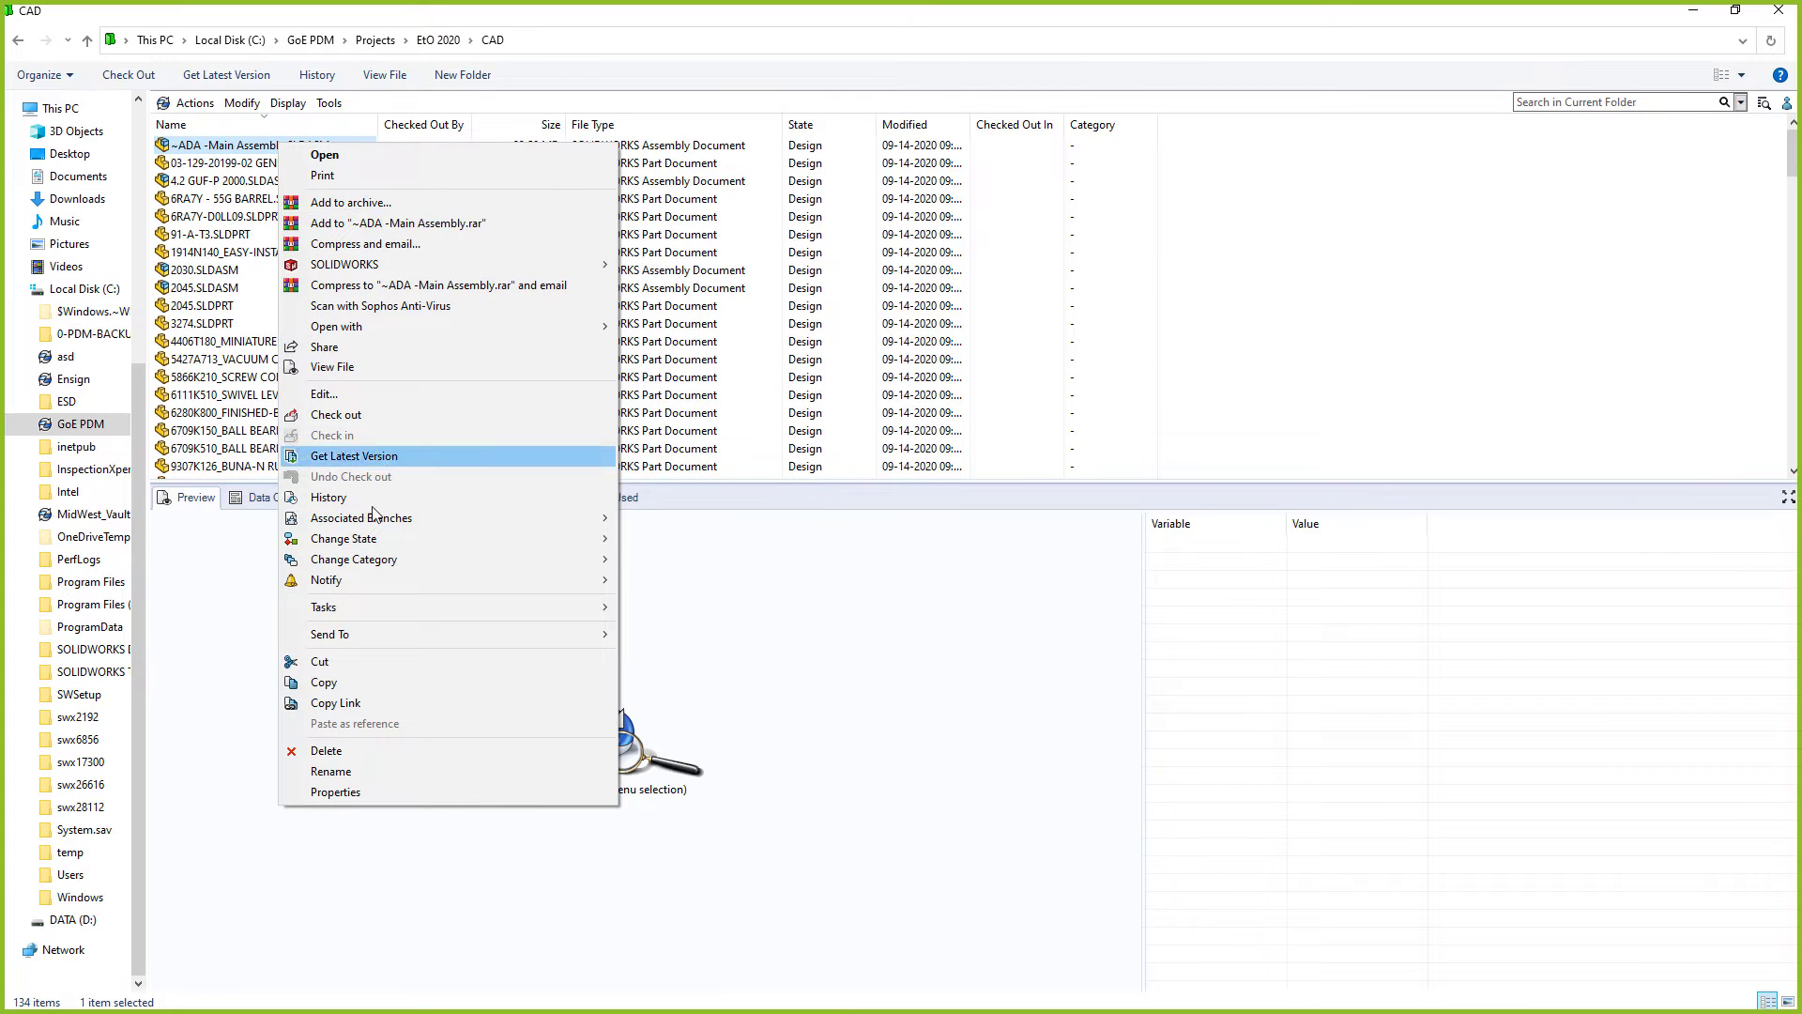
mouse_move(365, 540)
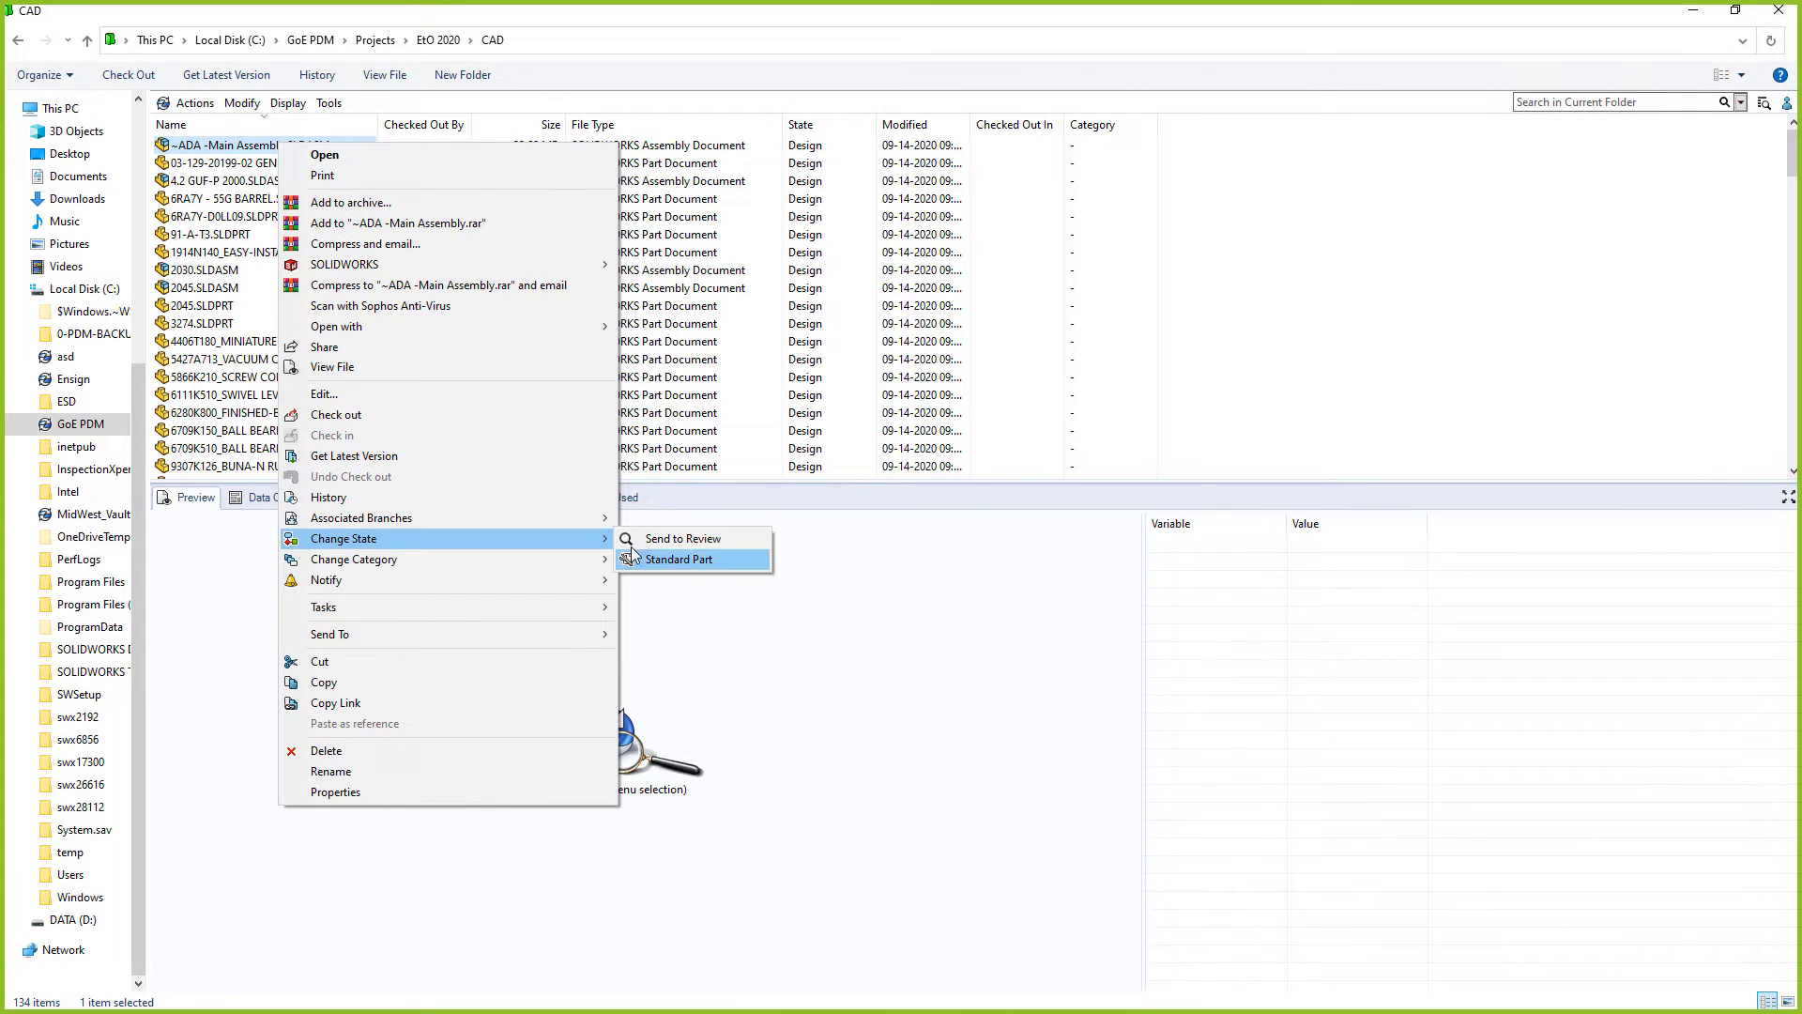
click(655, 541)
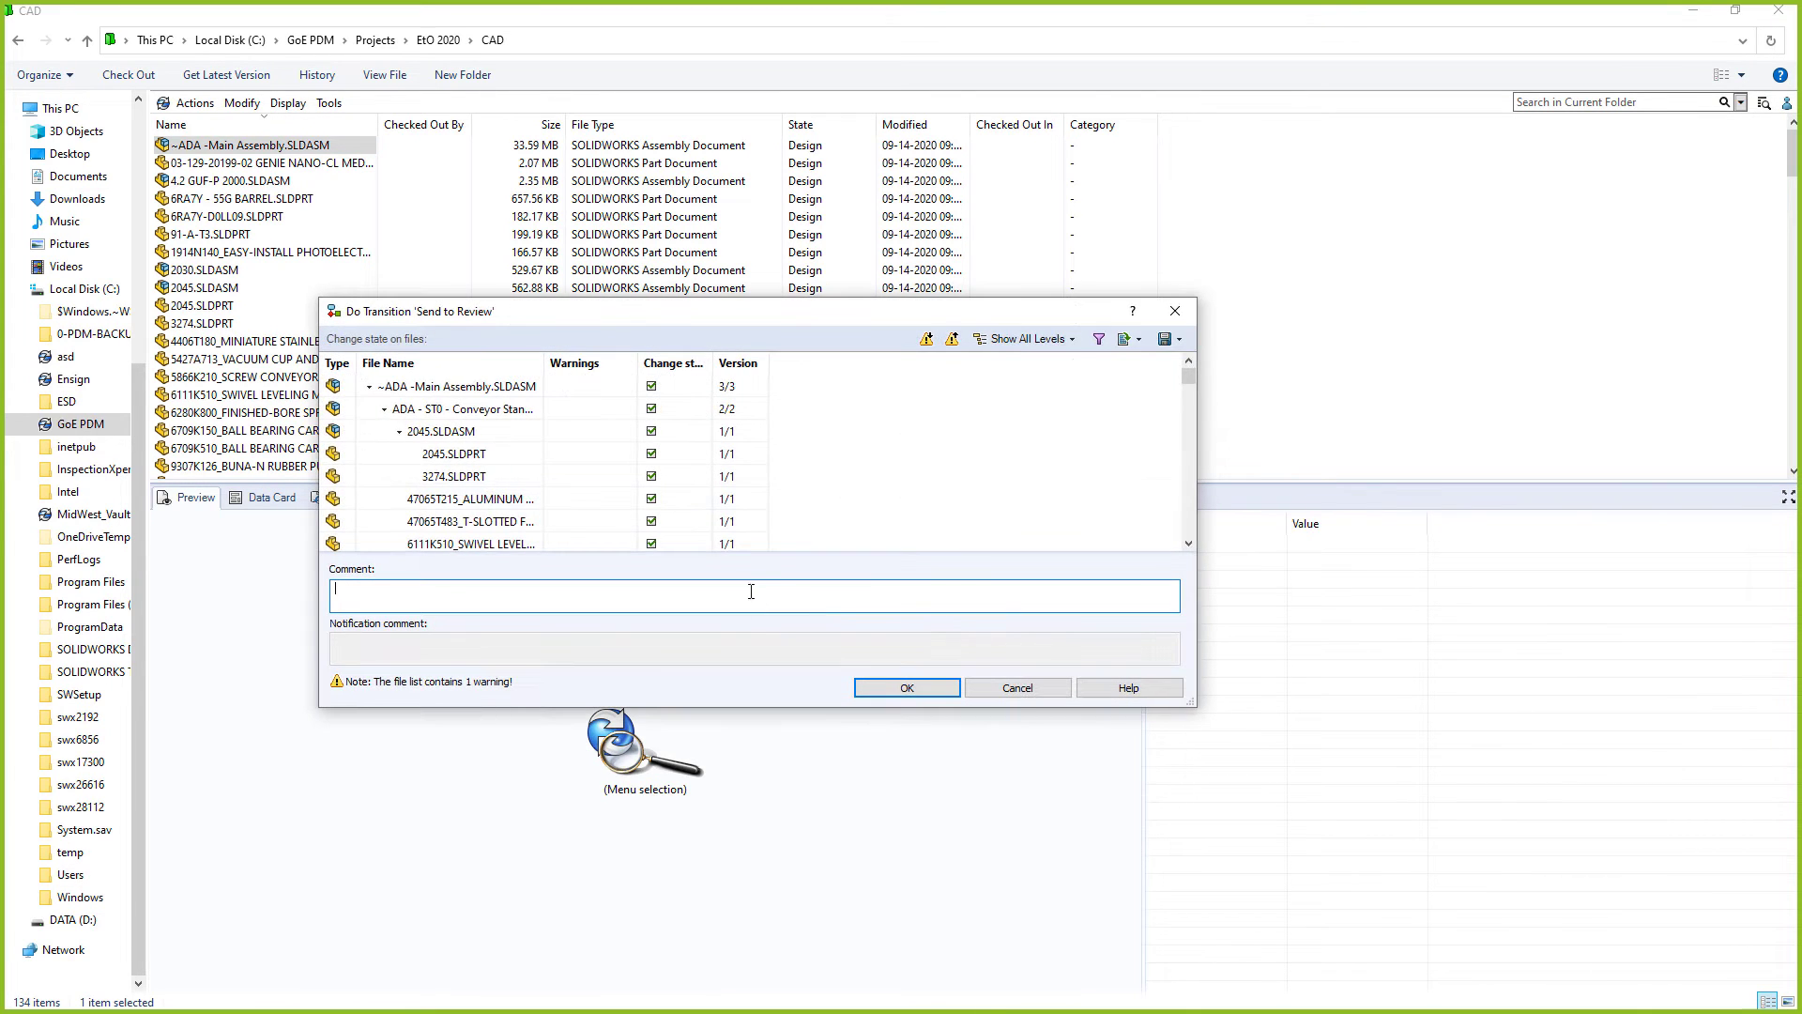
text(Ready for Review)
click(893, 690)
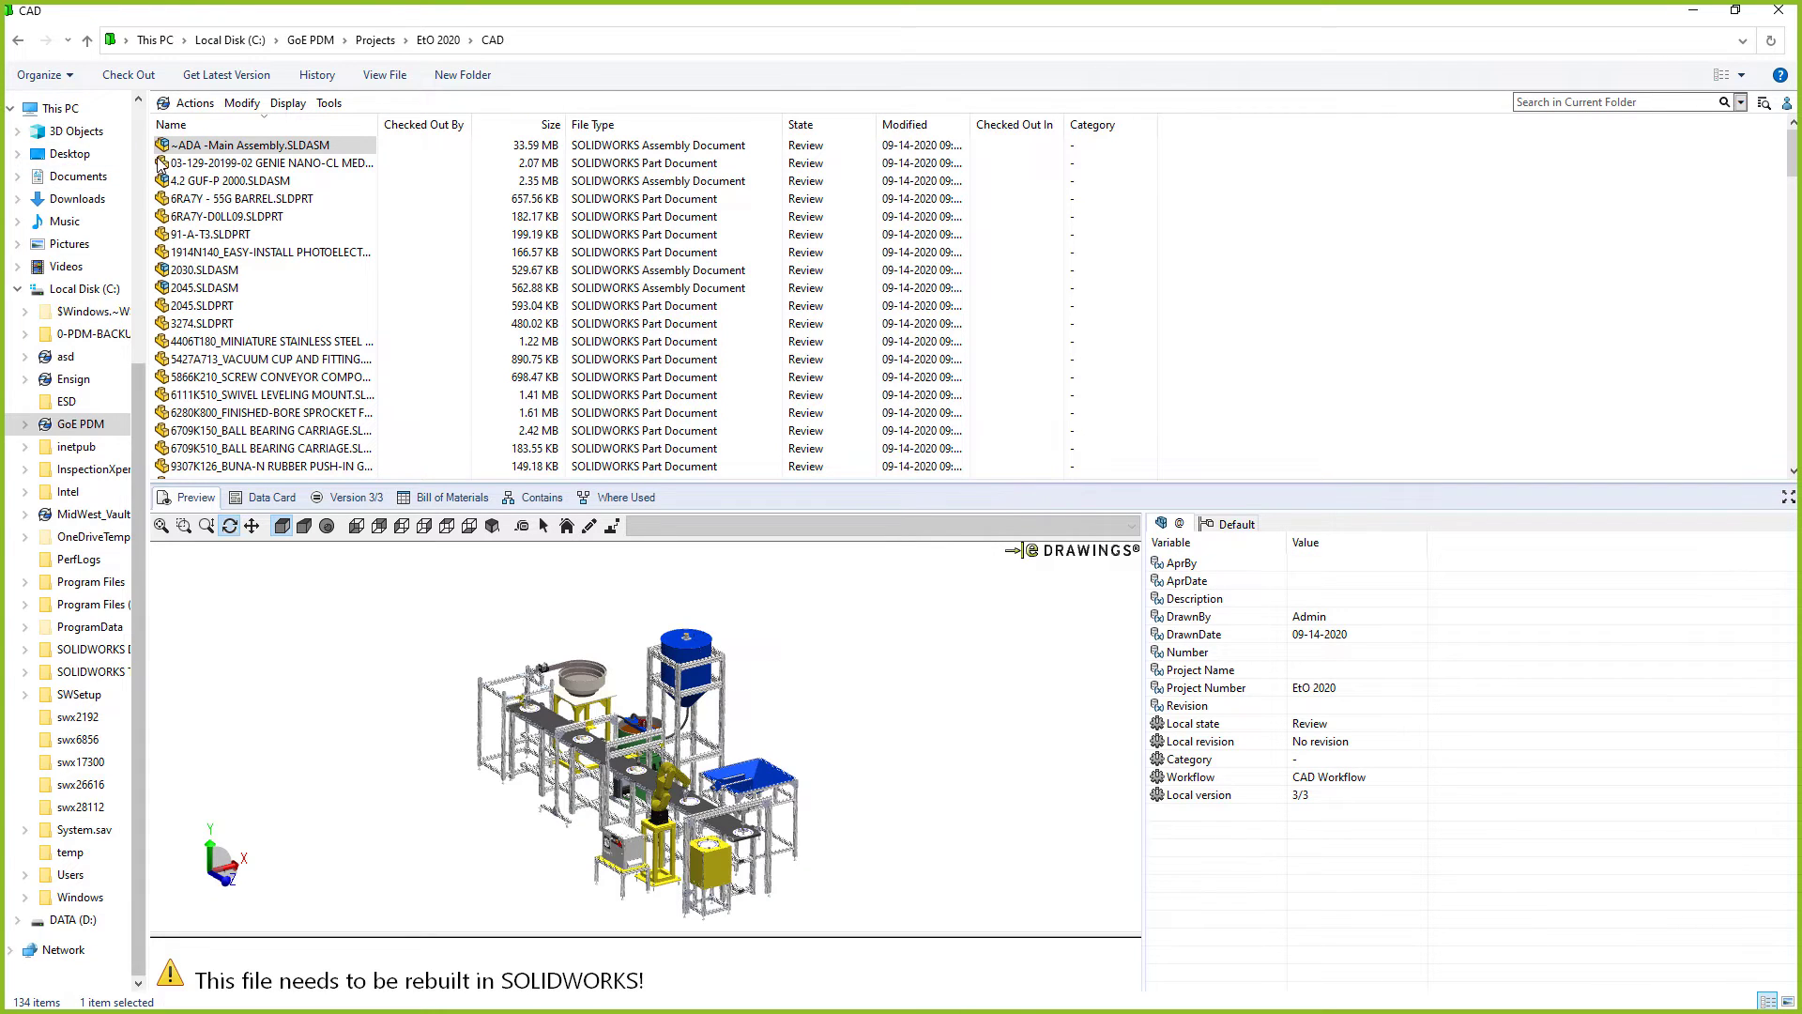
- Apply the ECR Completed transition to the main assembly with the comment 'Allllll done'
right_click(204, 149)
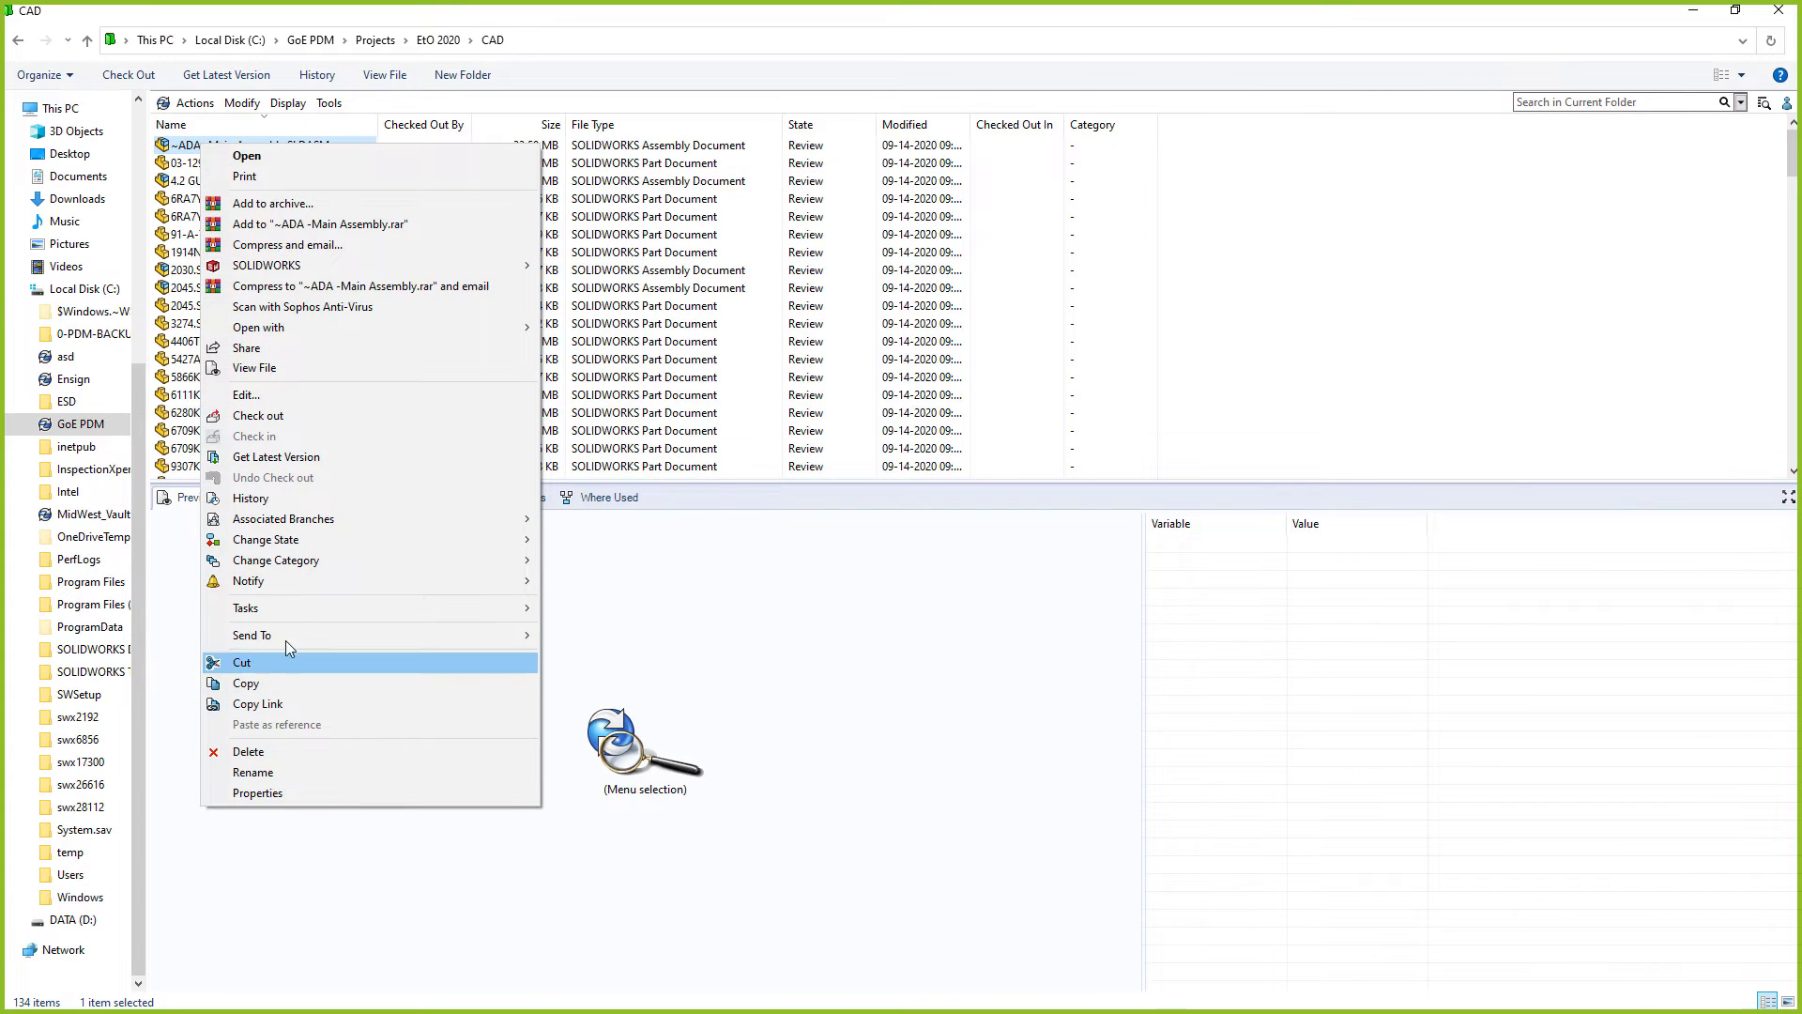
mouse_move(424, 539)
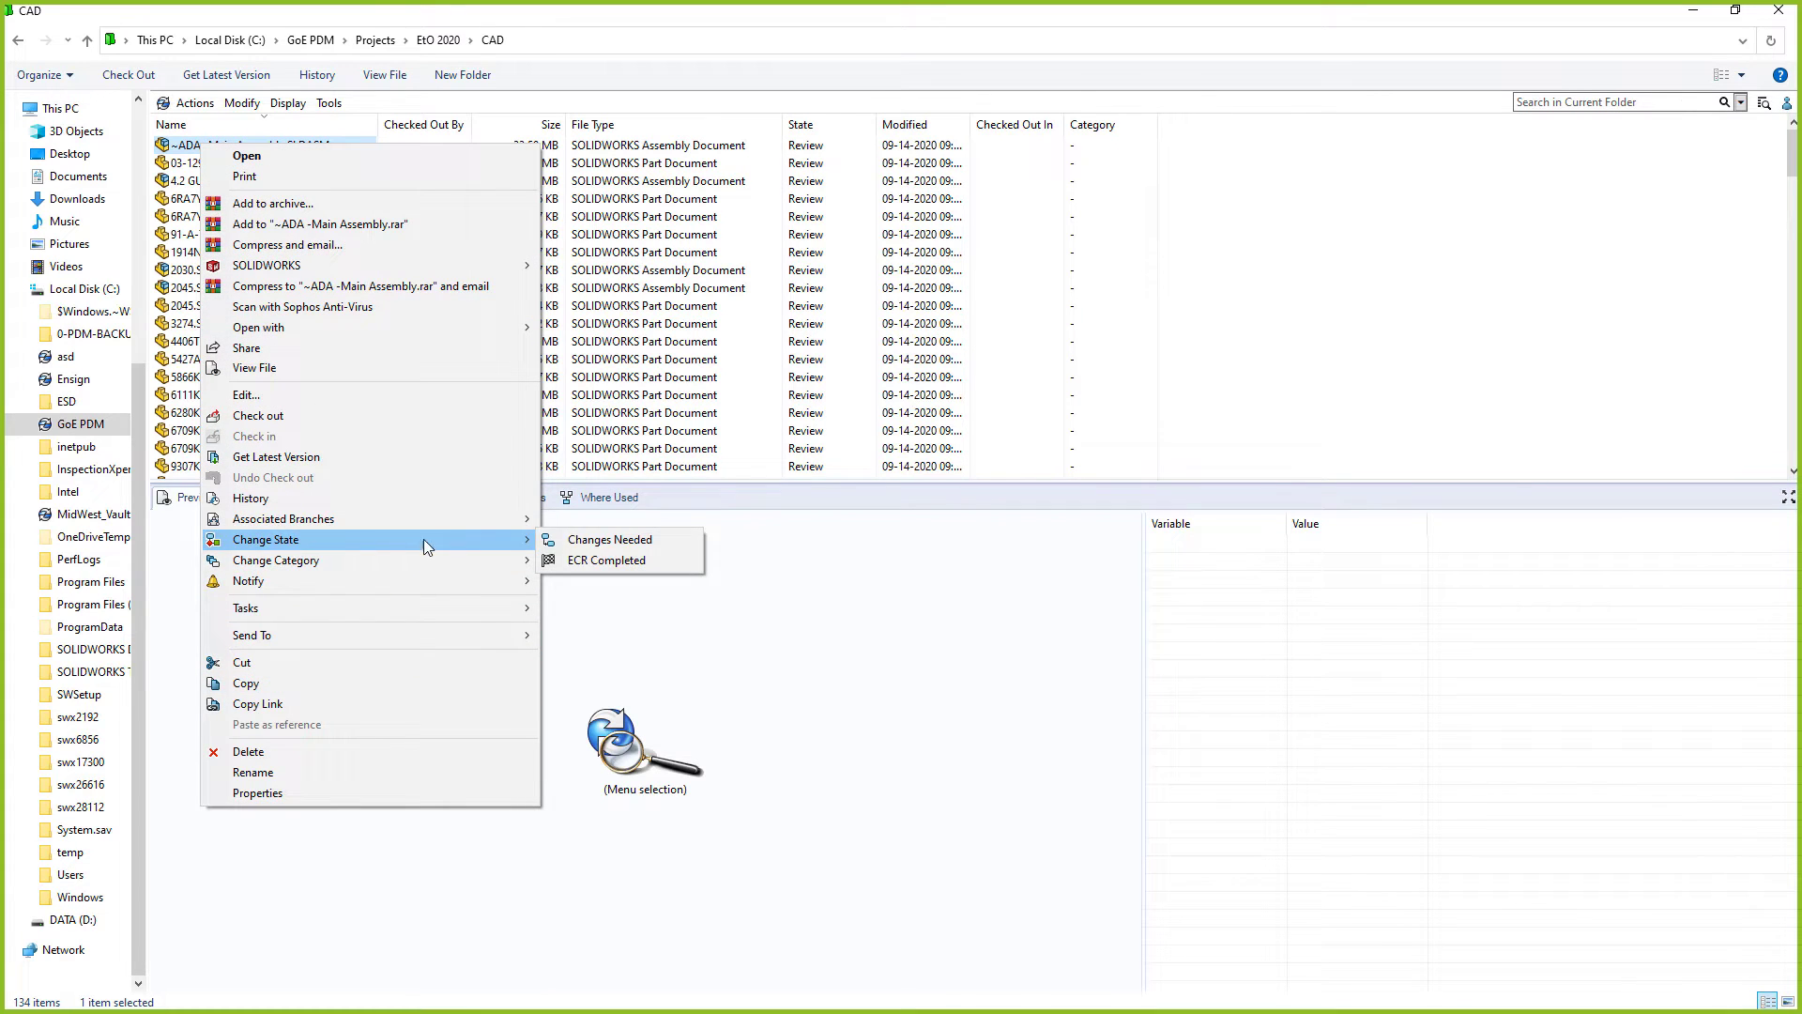
click(584, 559)
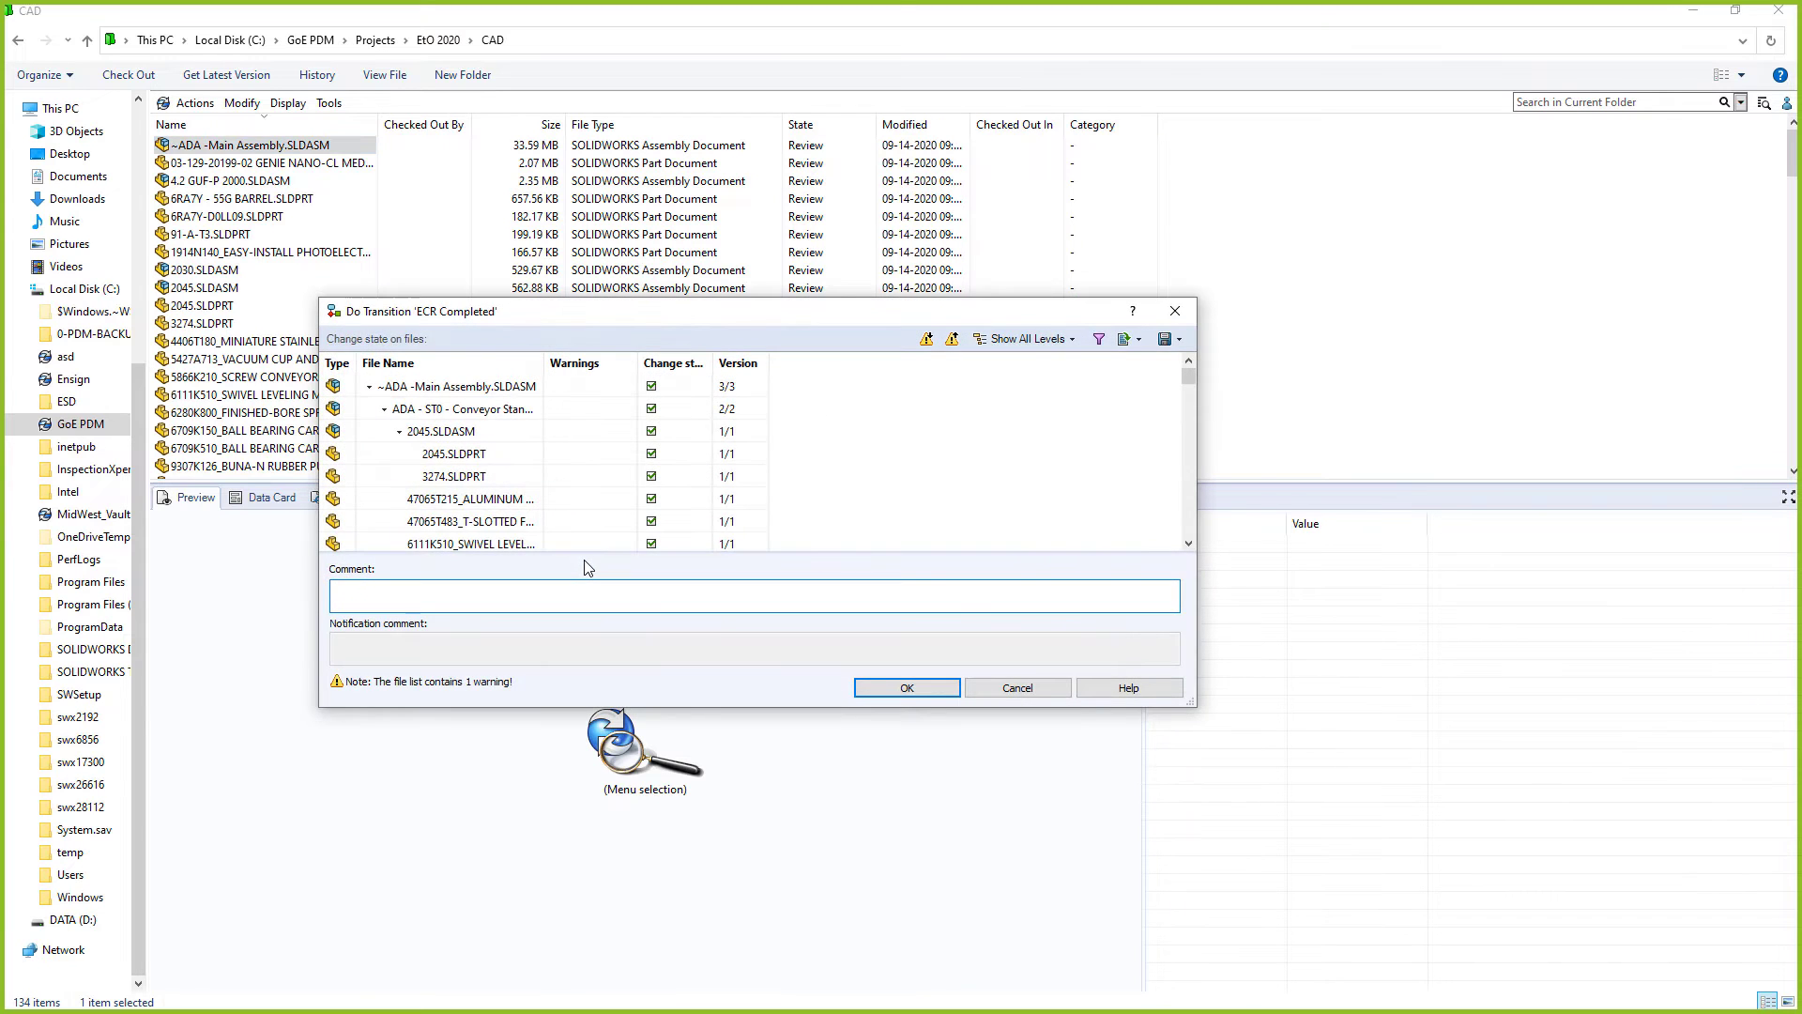
text(Allllll done.)
click(891, 689)
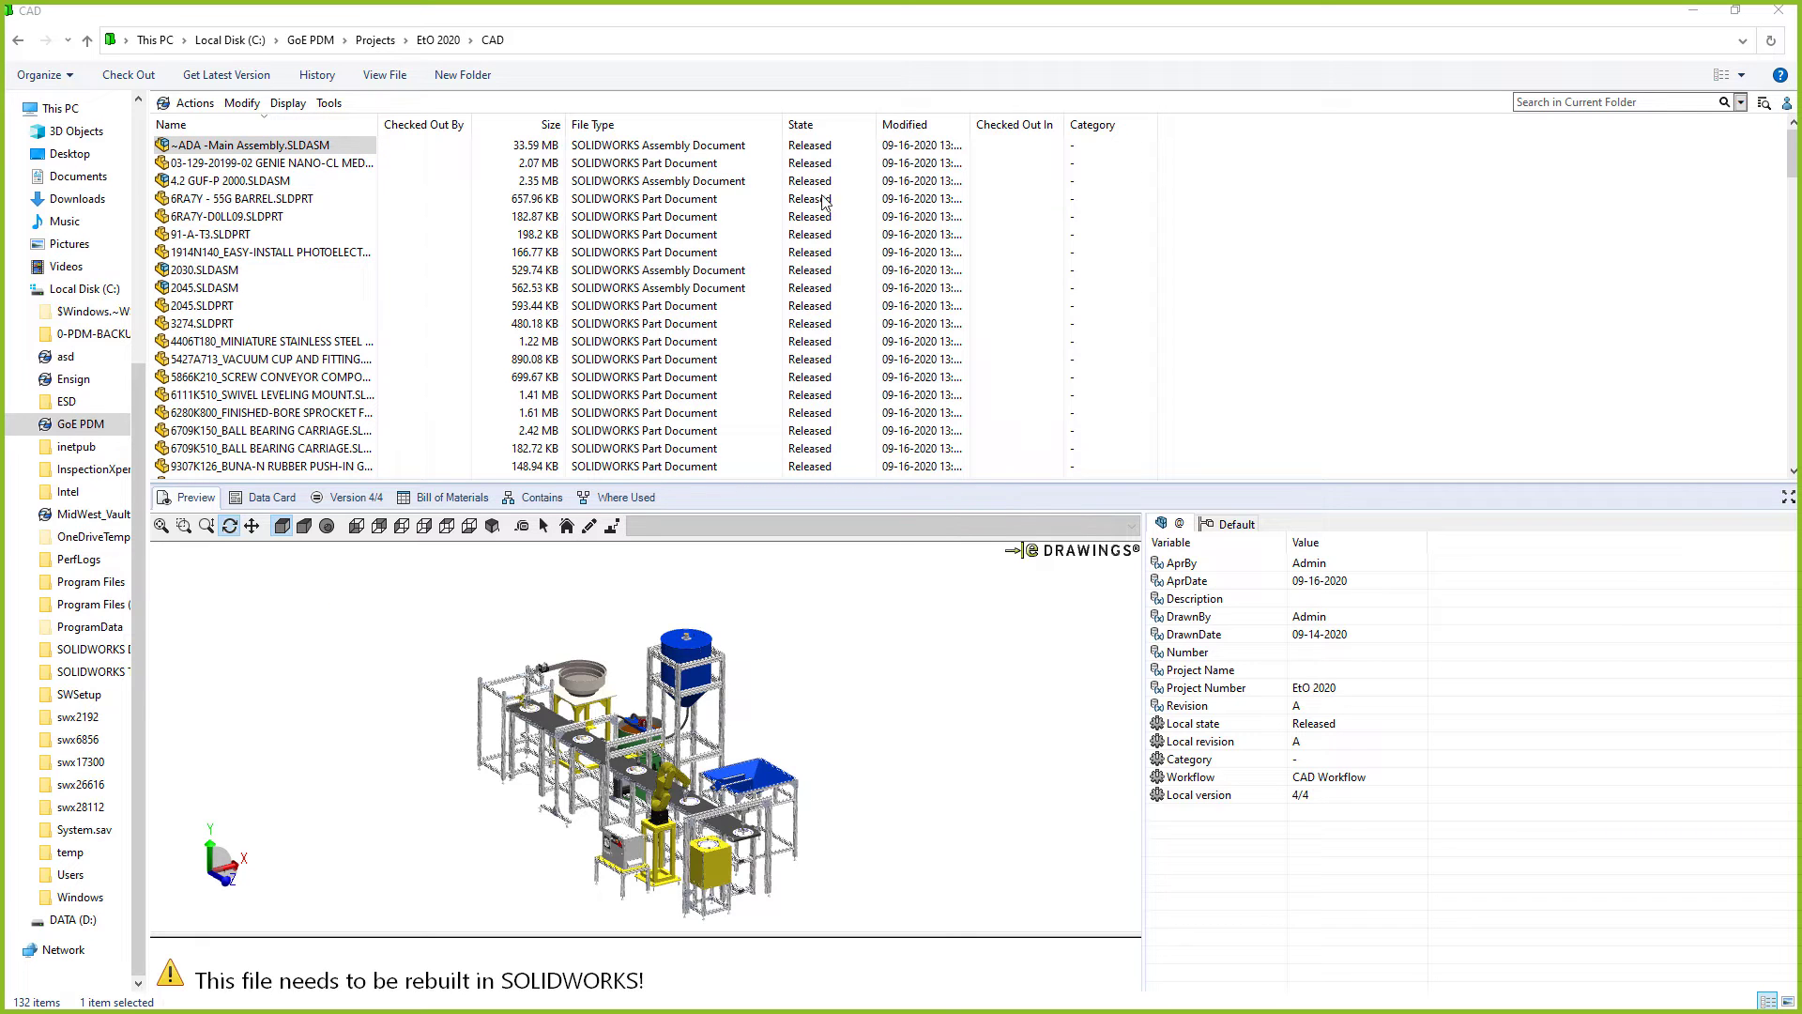
- Preview the ST2B FANUC Controller Frame drawing, zoom onto its title block, then open it
scroll(380, 376, down, 4)
scroll(380, 316, down, 8)
scroll(369, 326, down, 2)
click(281, 361)
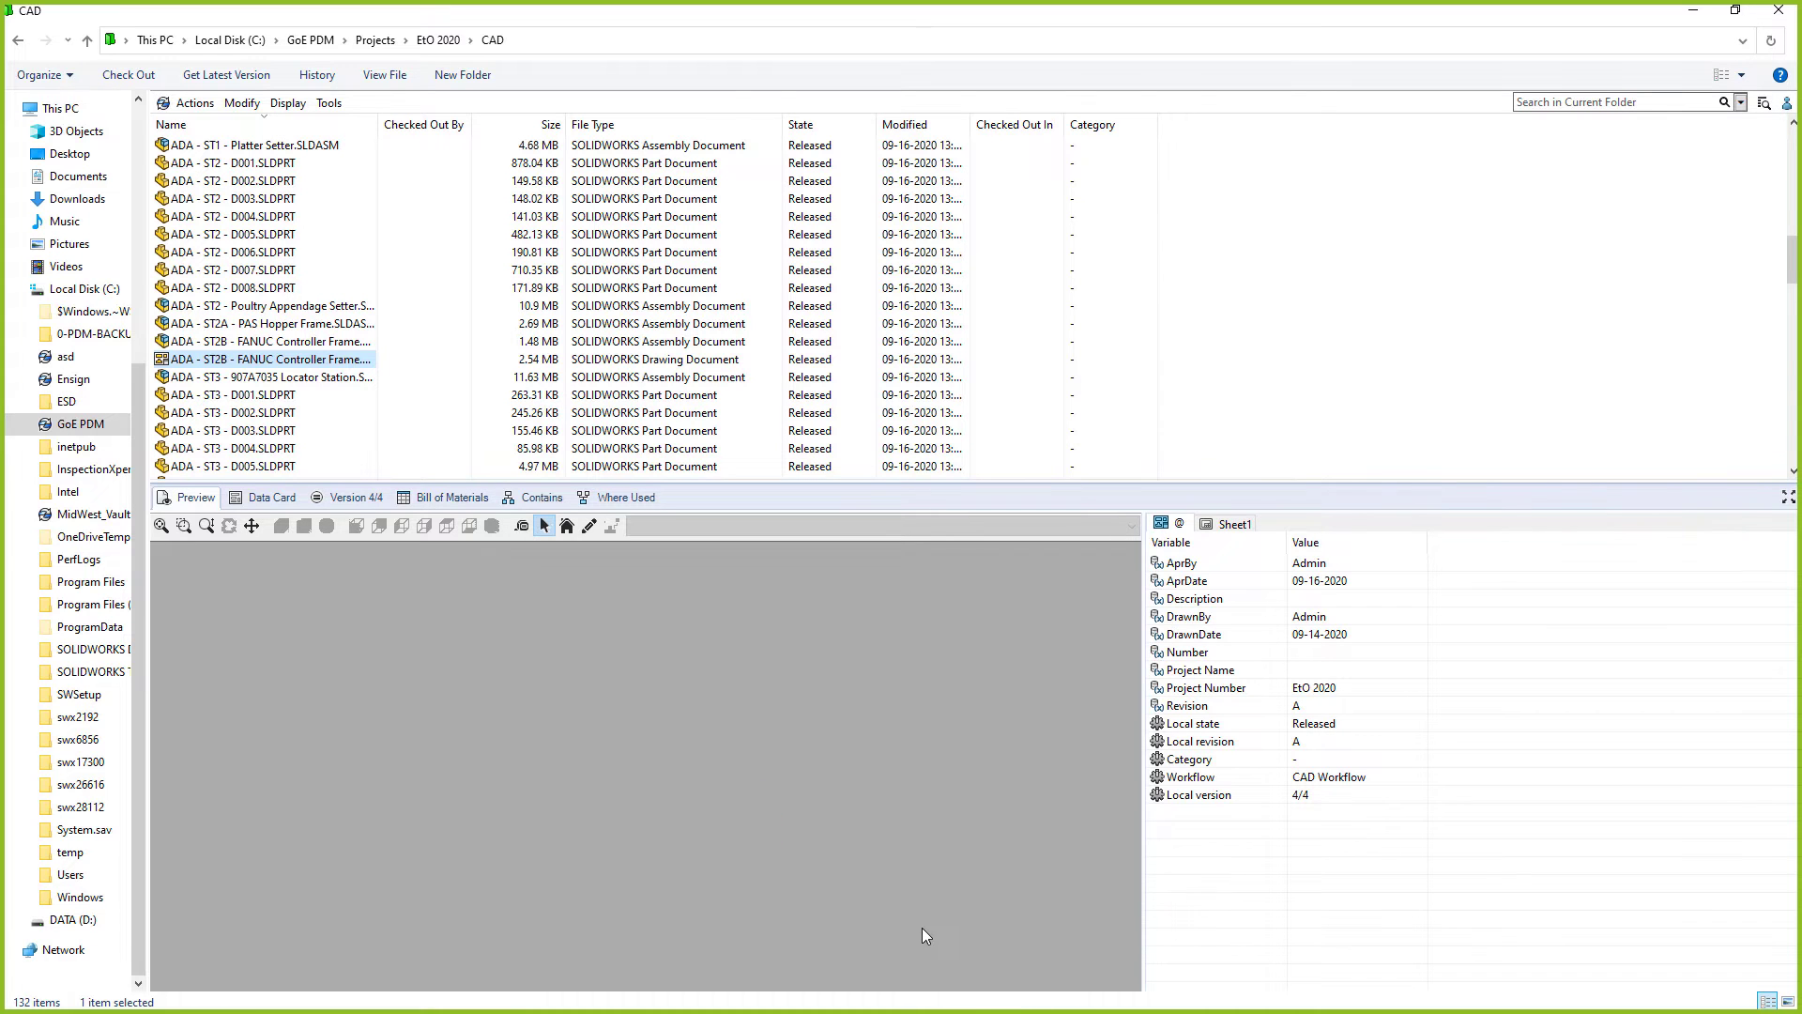
scroll(939, 942, up, 3)
scroll(871, 907, up, 3)
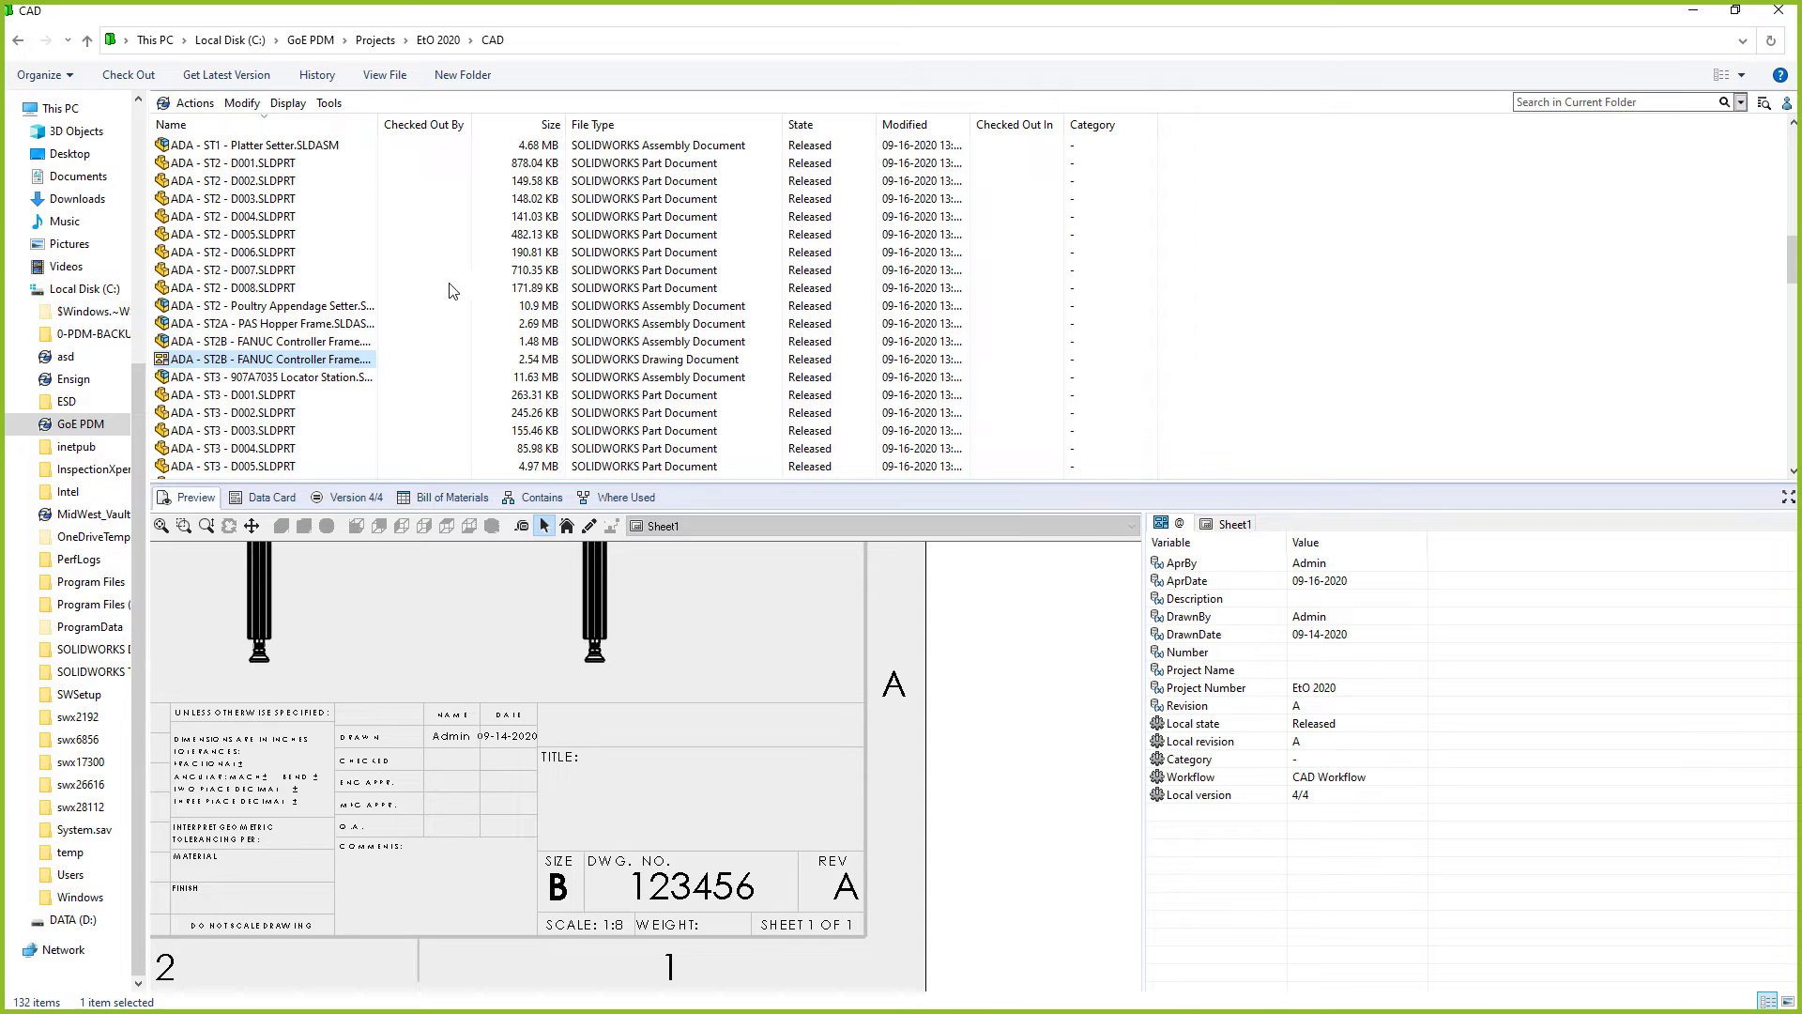
double_click(305, 361)
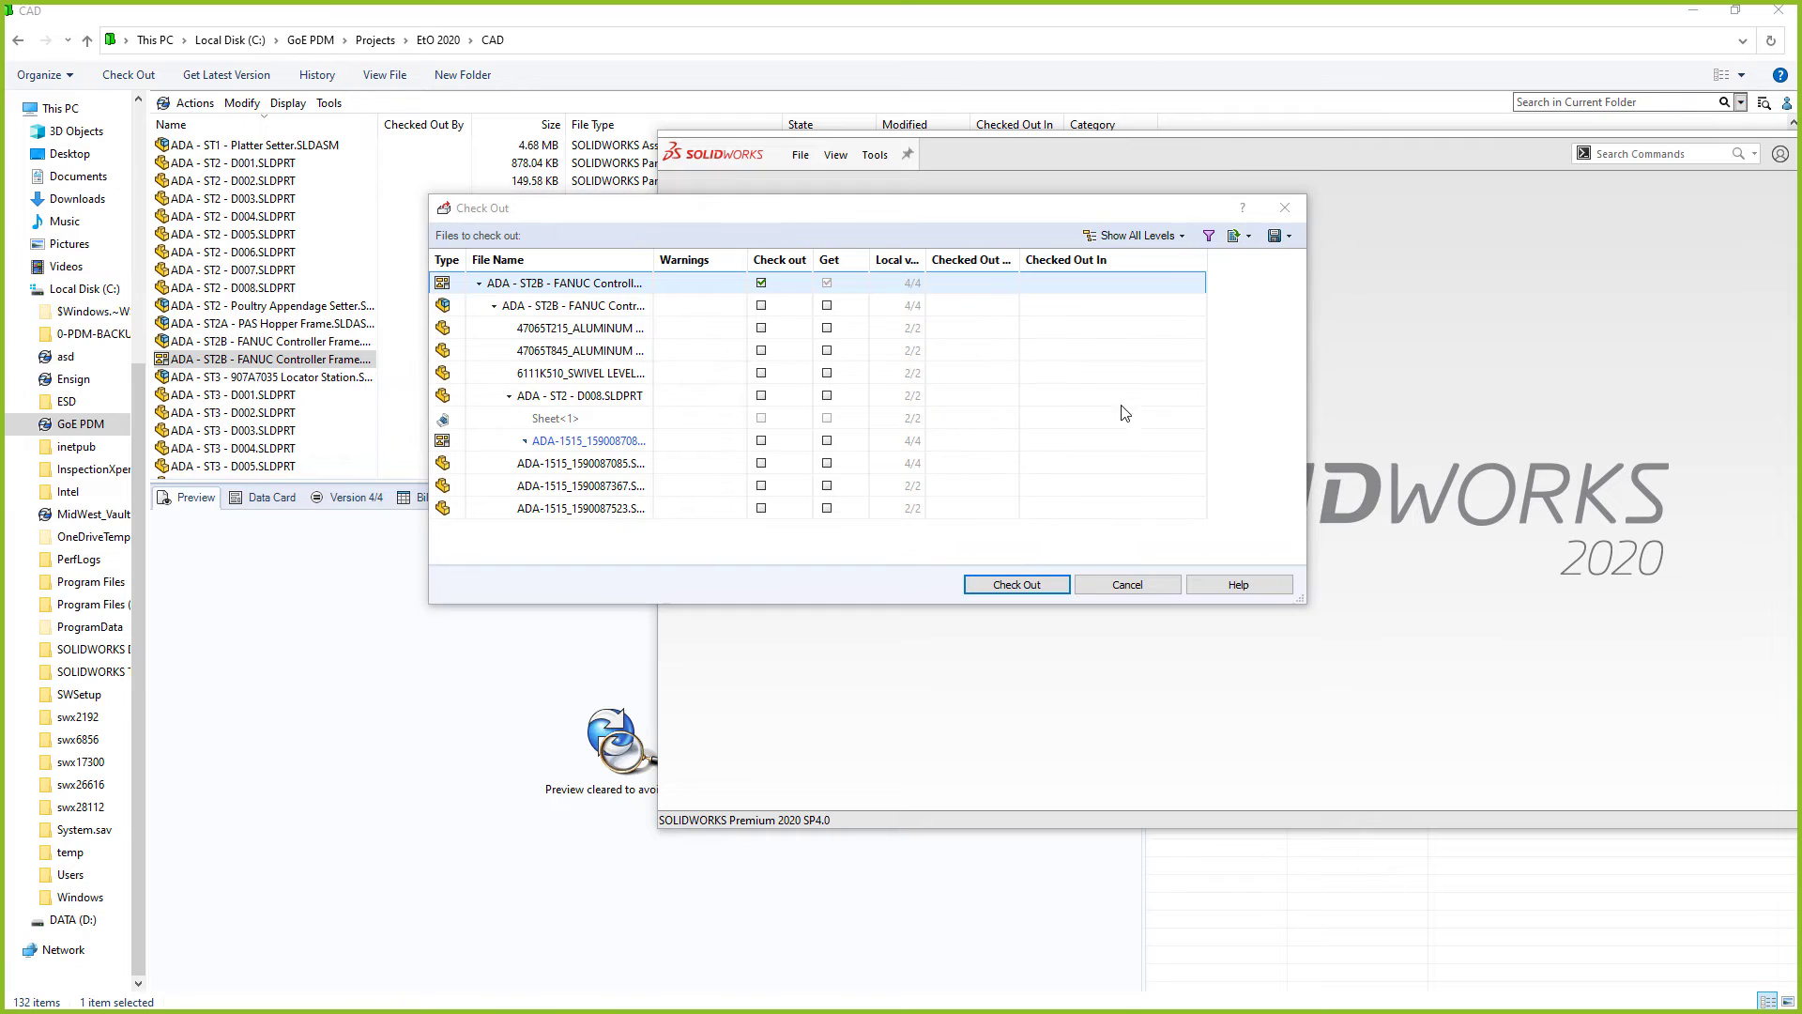
- Open the frame drawing read-only with its latest files, leaving Check out unticked
click(761, 282)
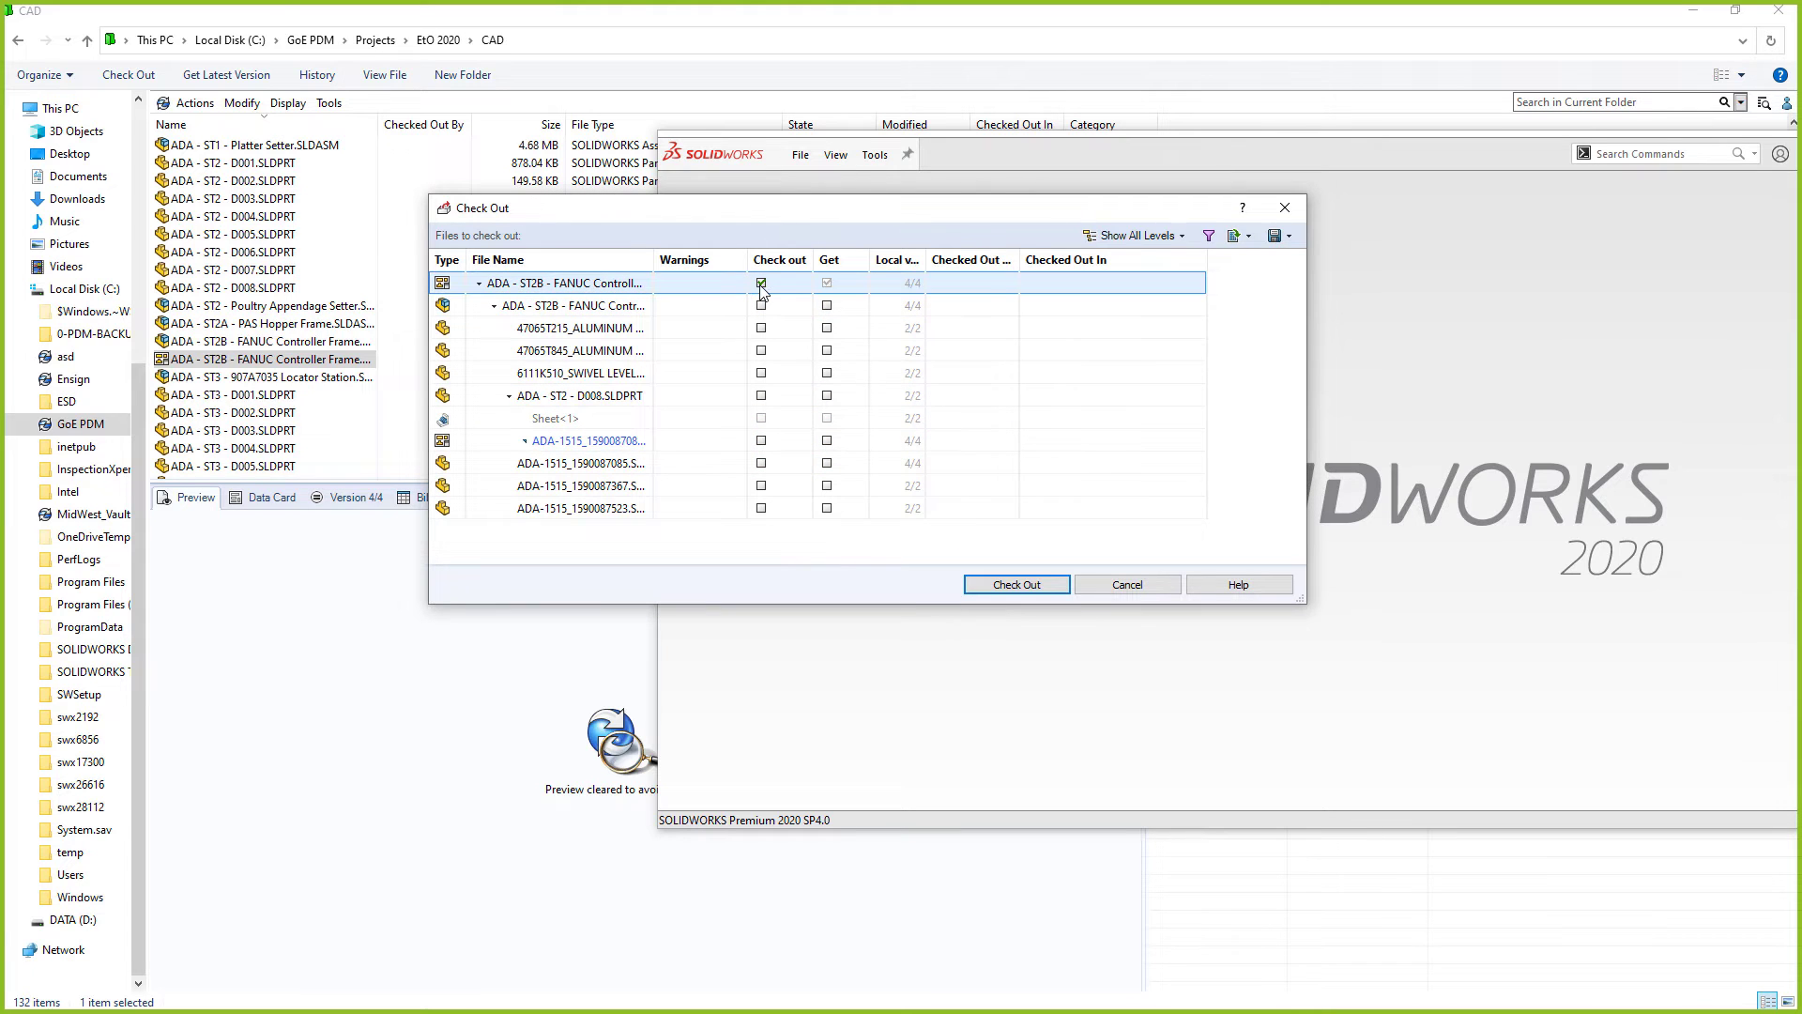
click(1010, 590)
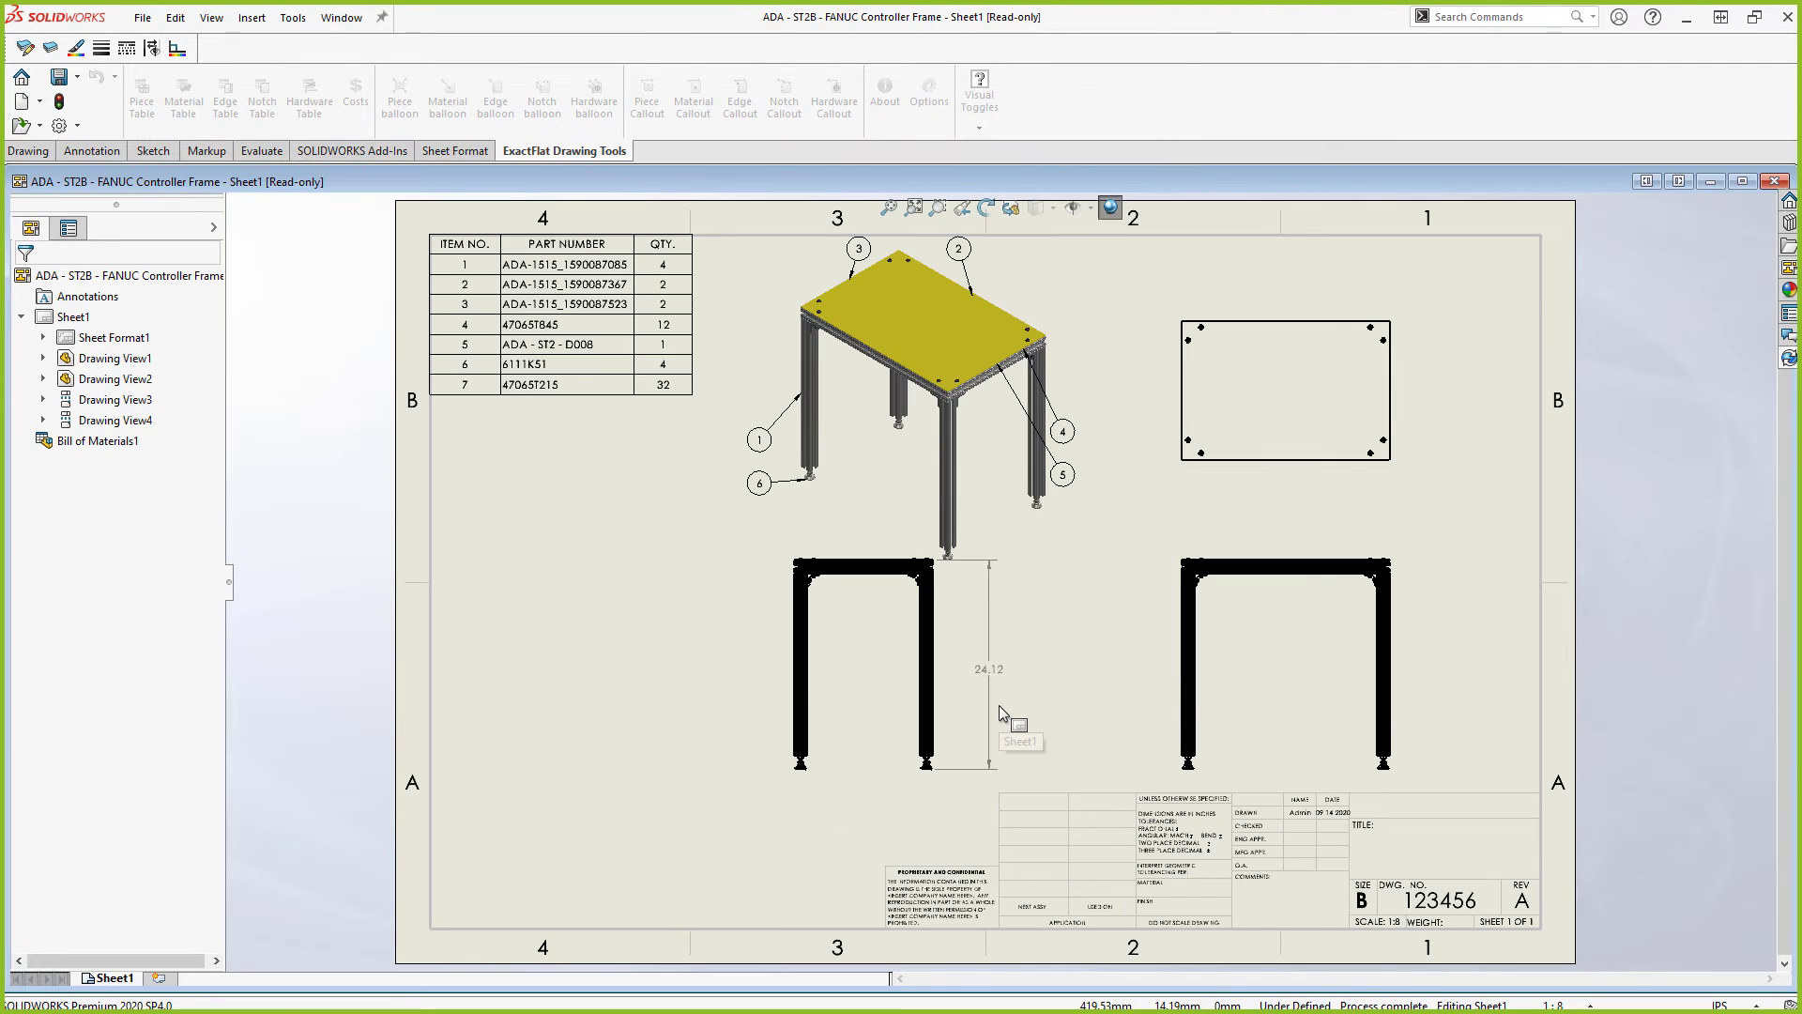
- Review the drawing's summary properties, then bring the title block's drawing number into view
key(alt+f)
key(i)
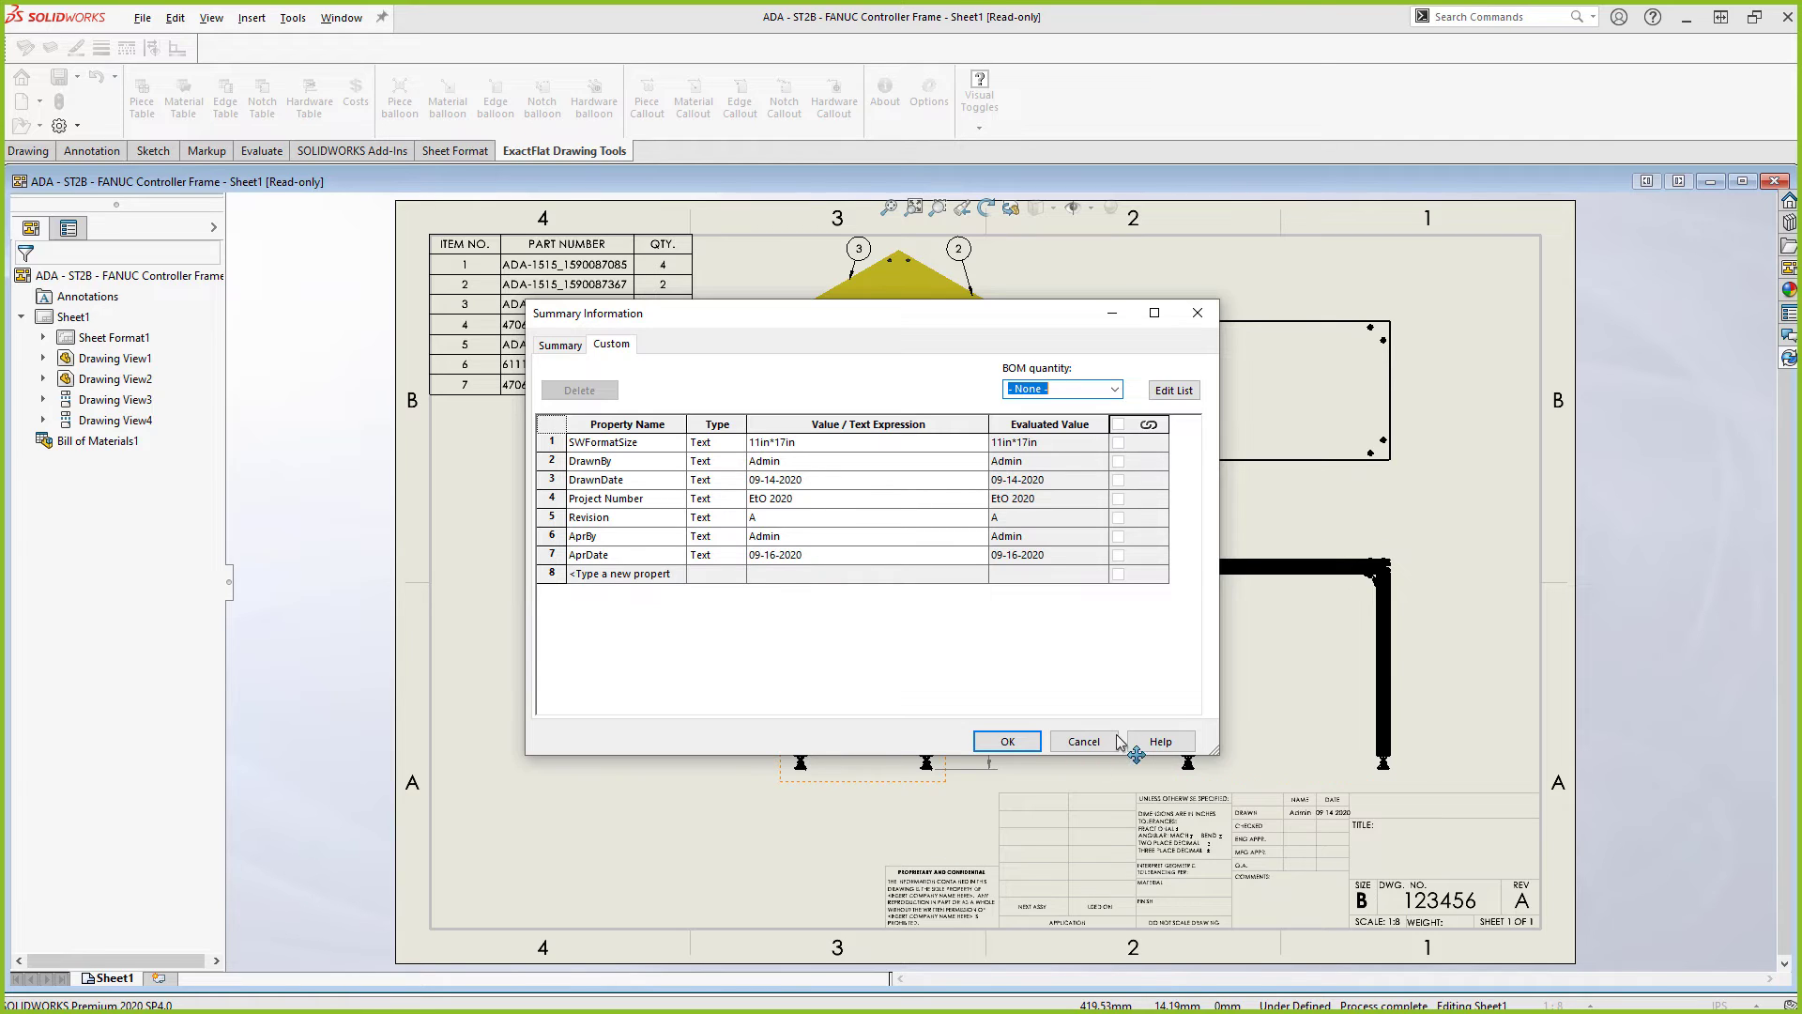
click(1081, 742)
scroll(1369, 878, down, 6)
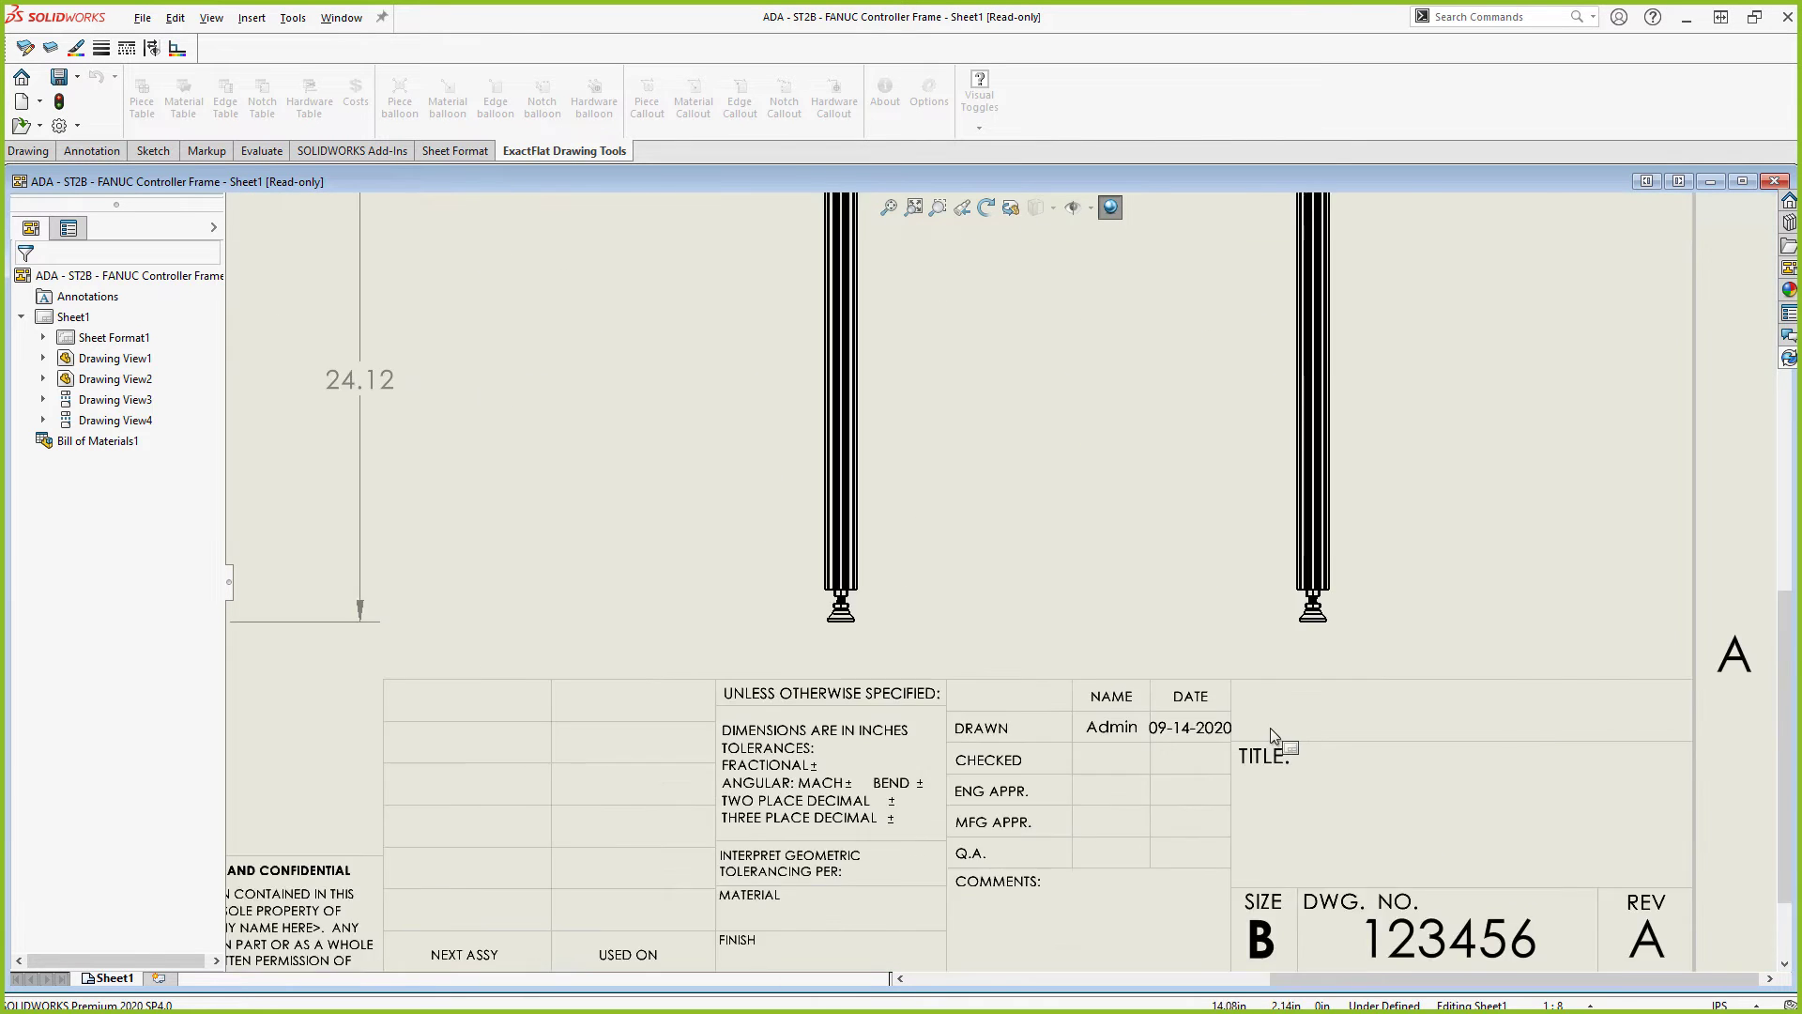
middle_drag(1311, 832, 956, 520)
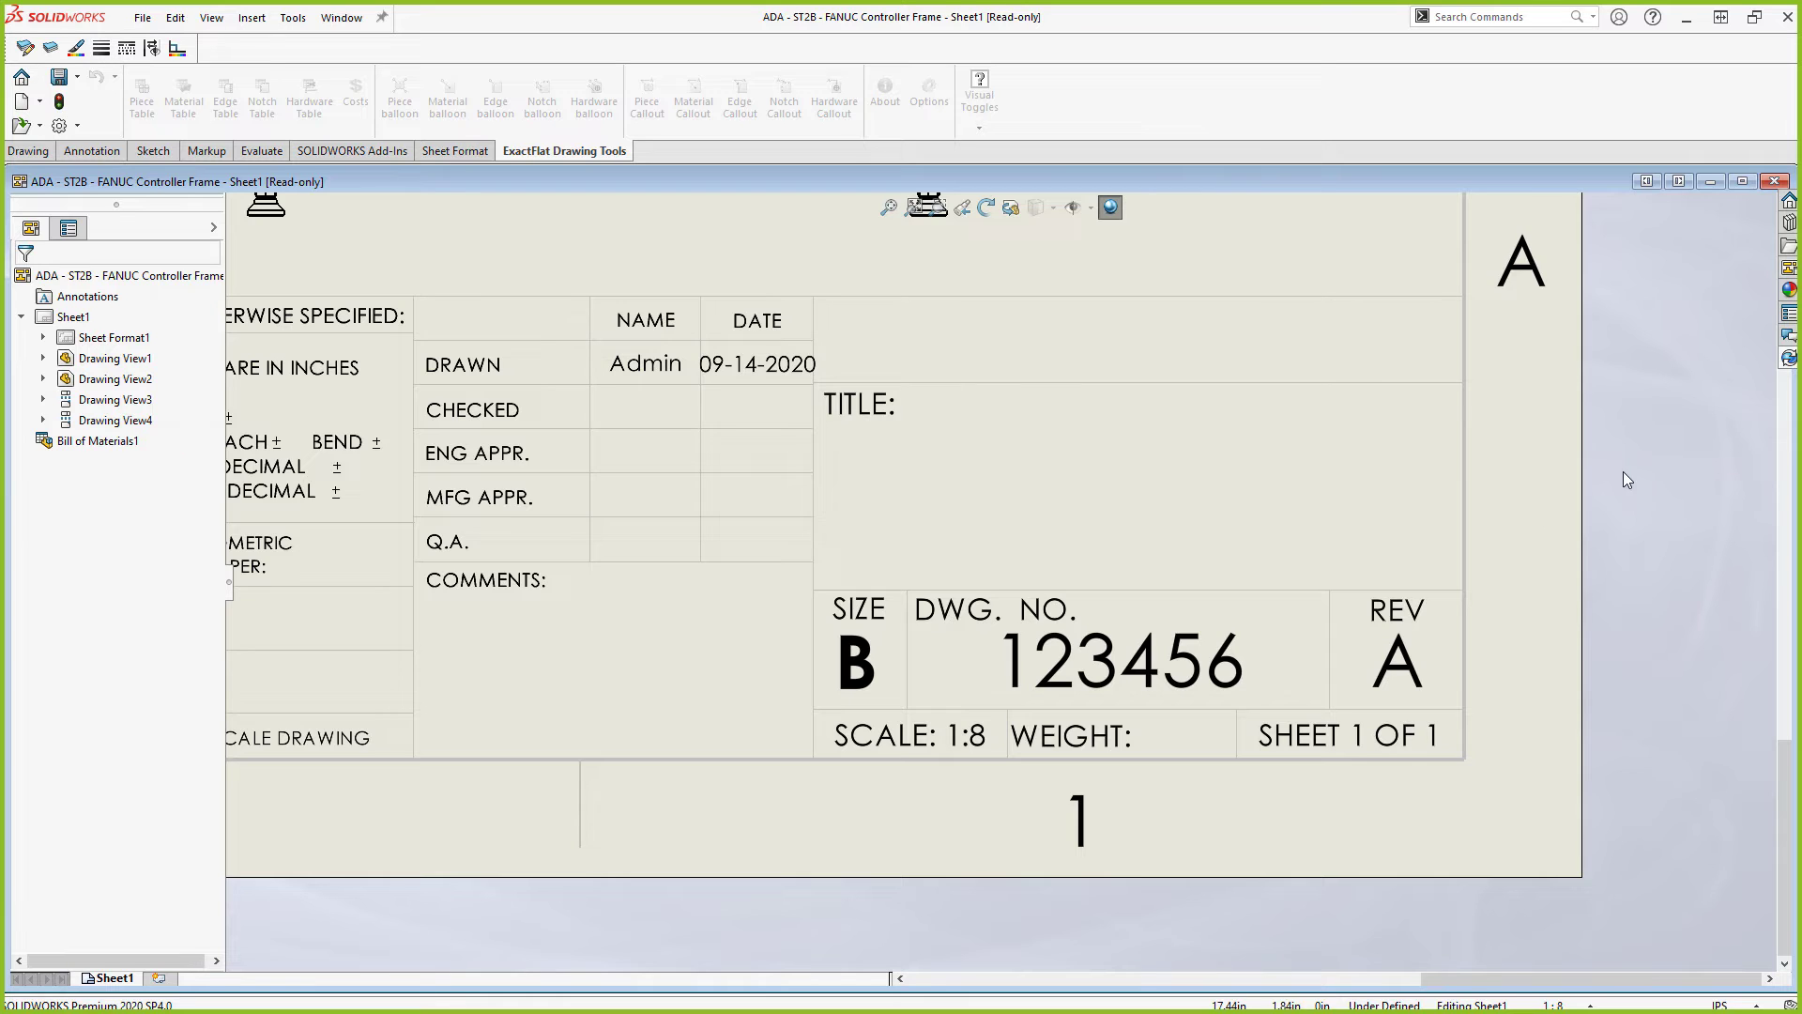
- Fit the sheet, close the drawing, and return through the slideshow to the PDM CAD folder
key(f)
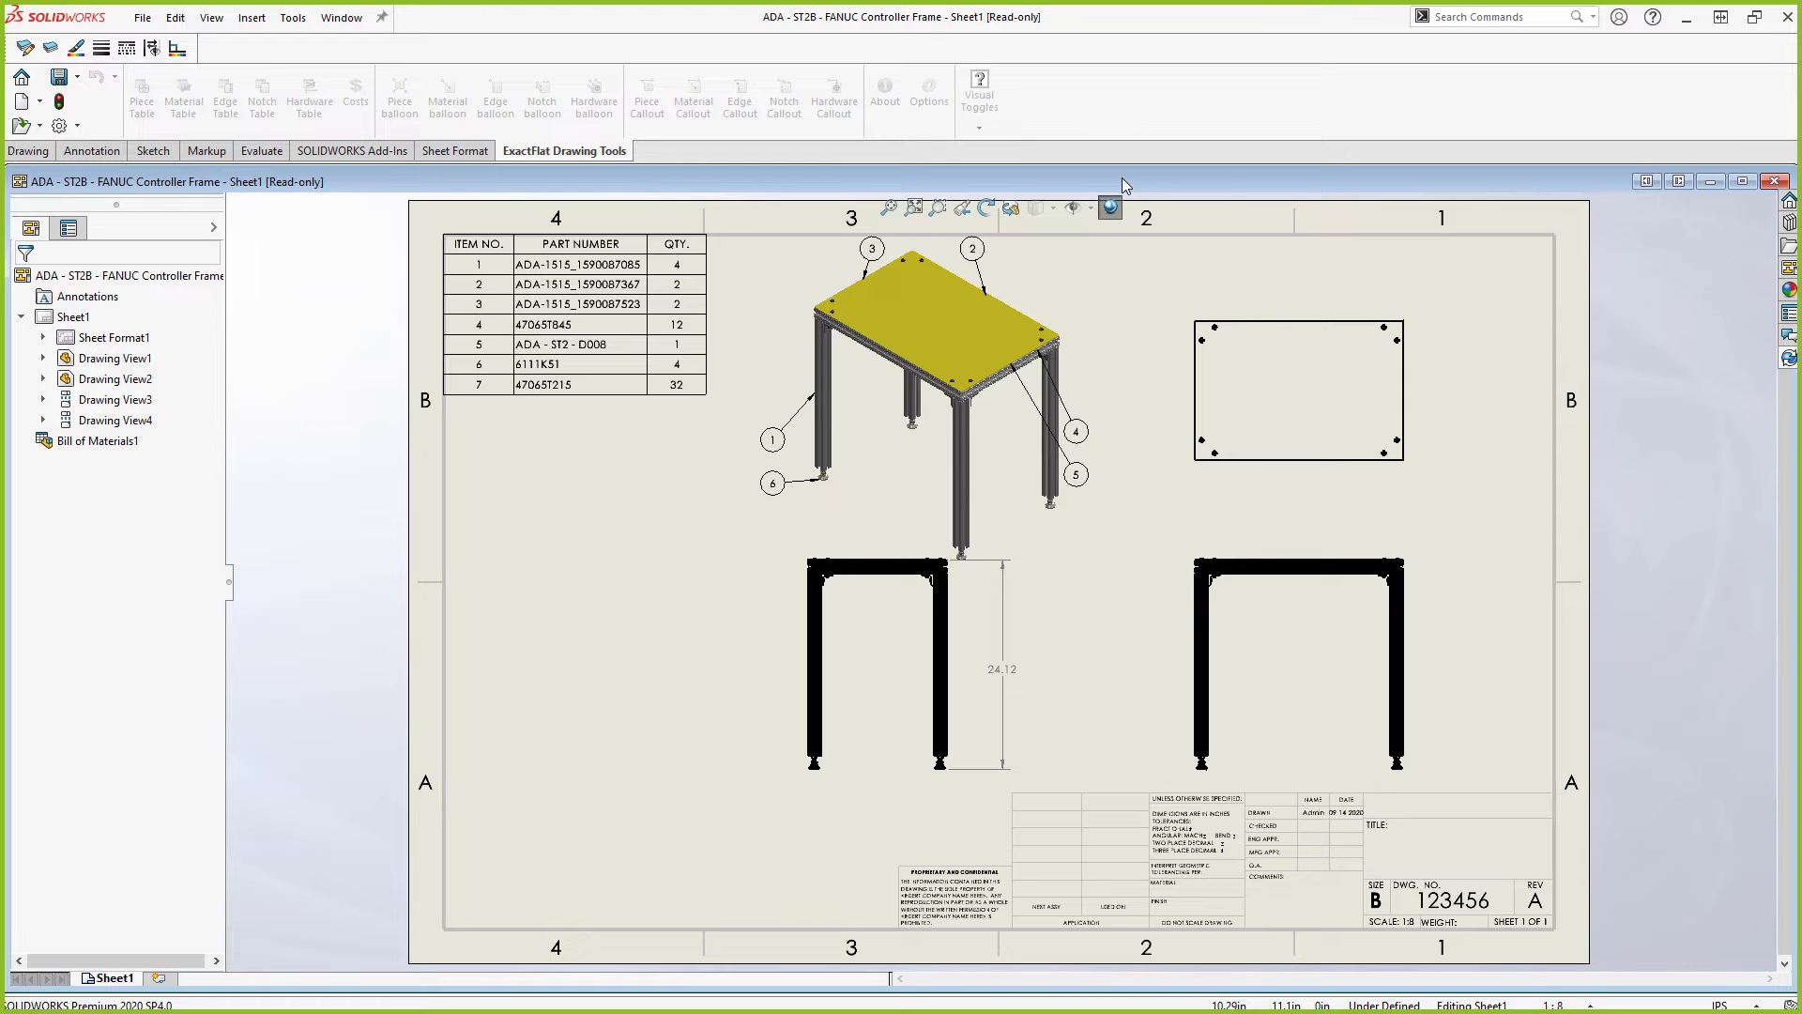
double_click(1122, 178)
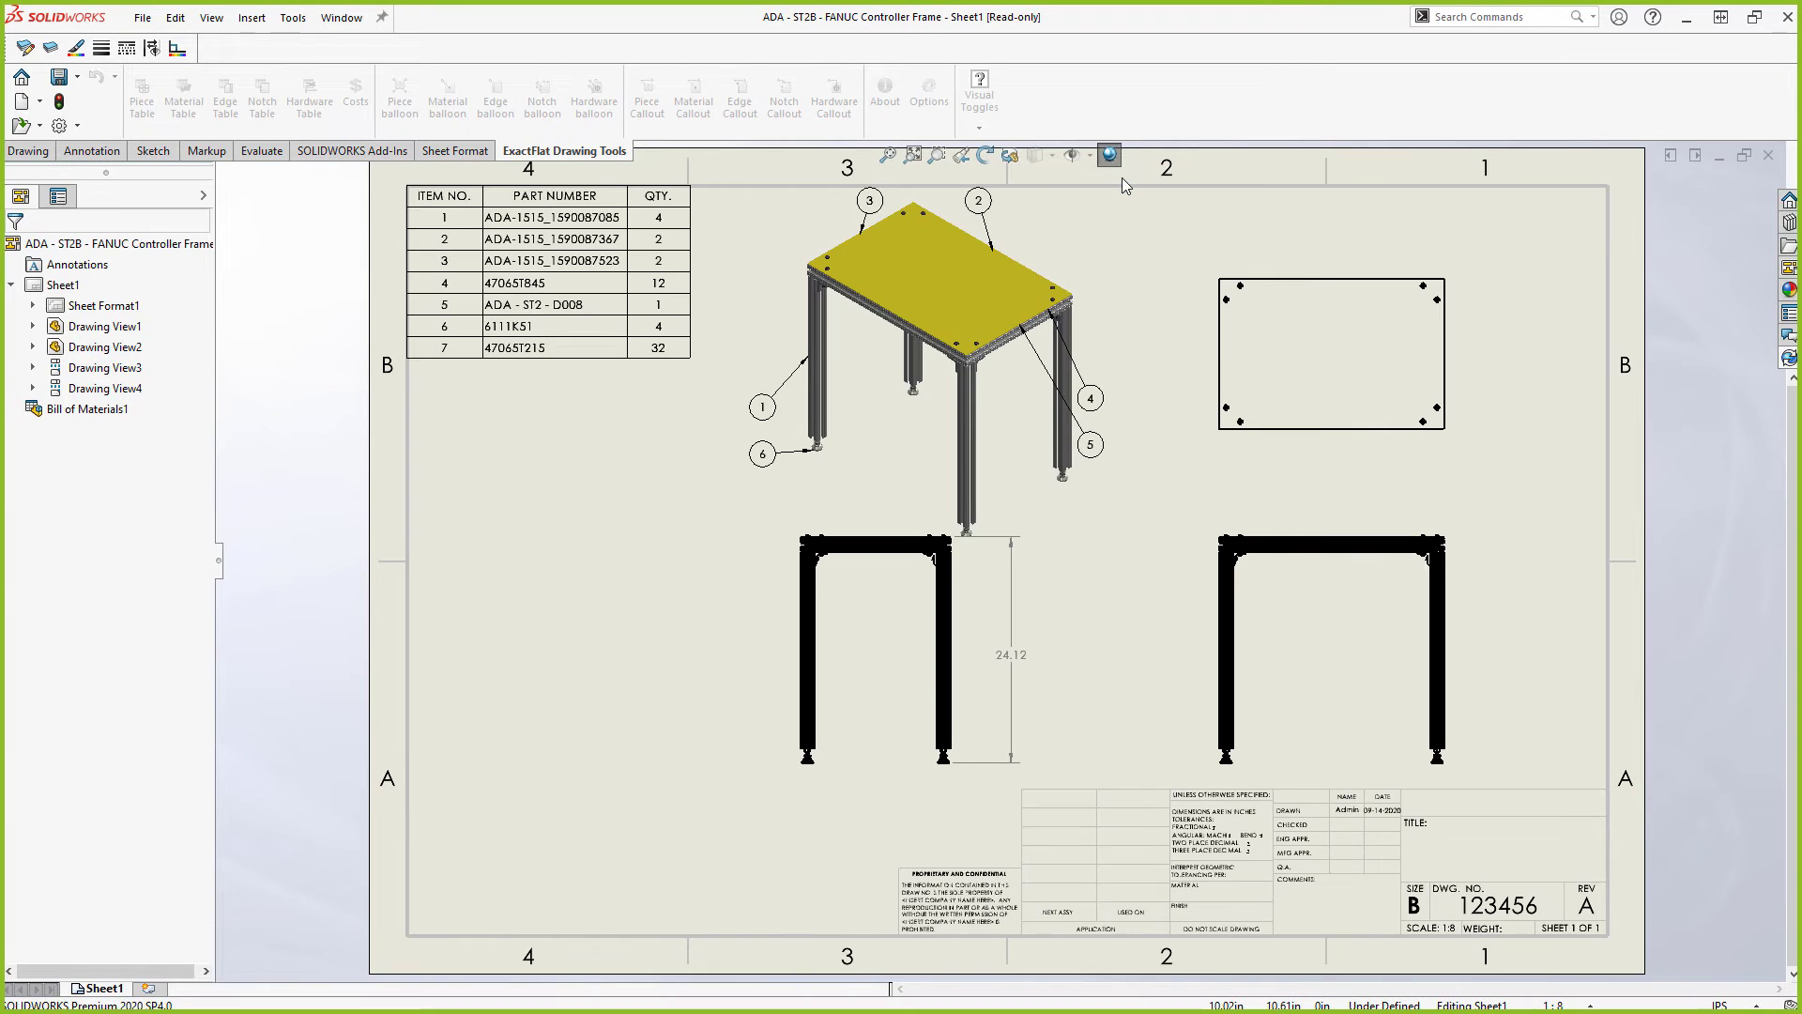
click(1768, 156)
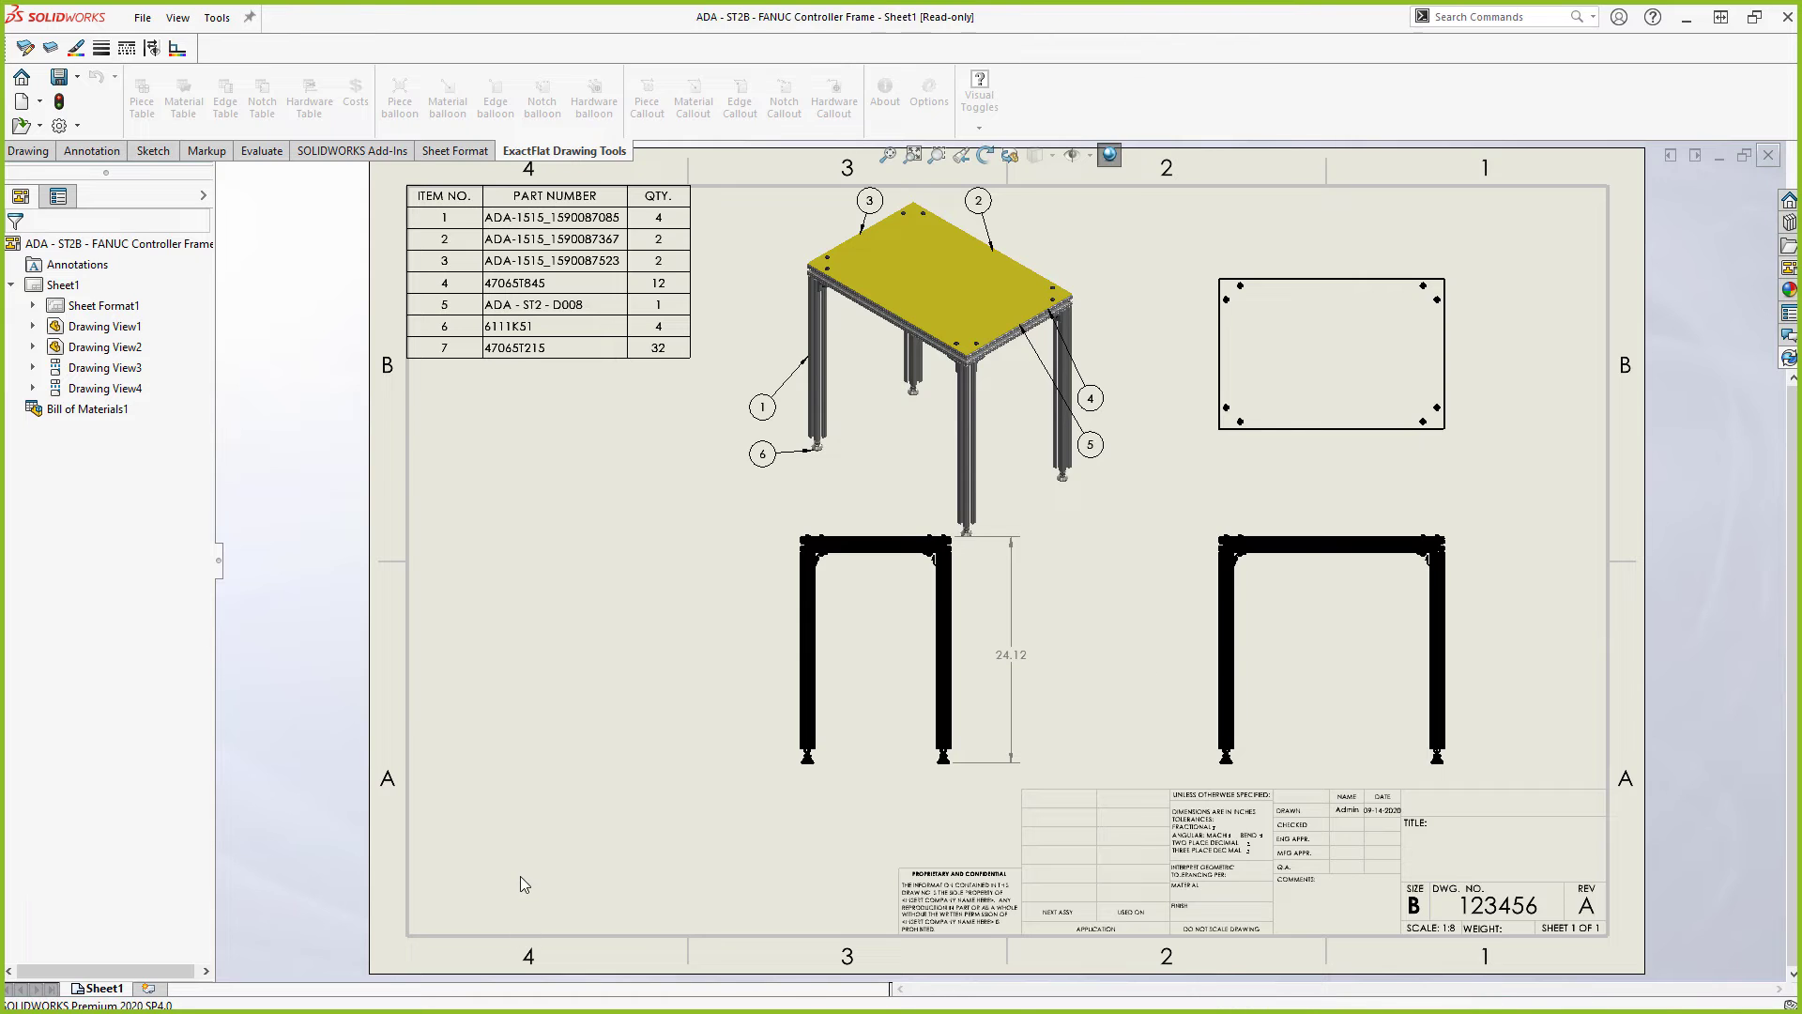
key(alt+Tab)
key(alt+Tab)
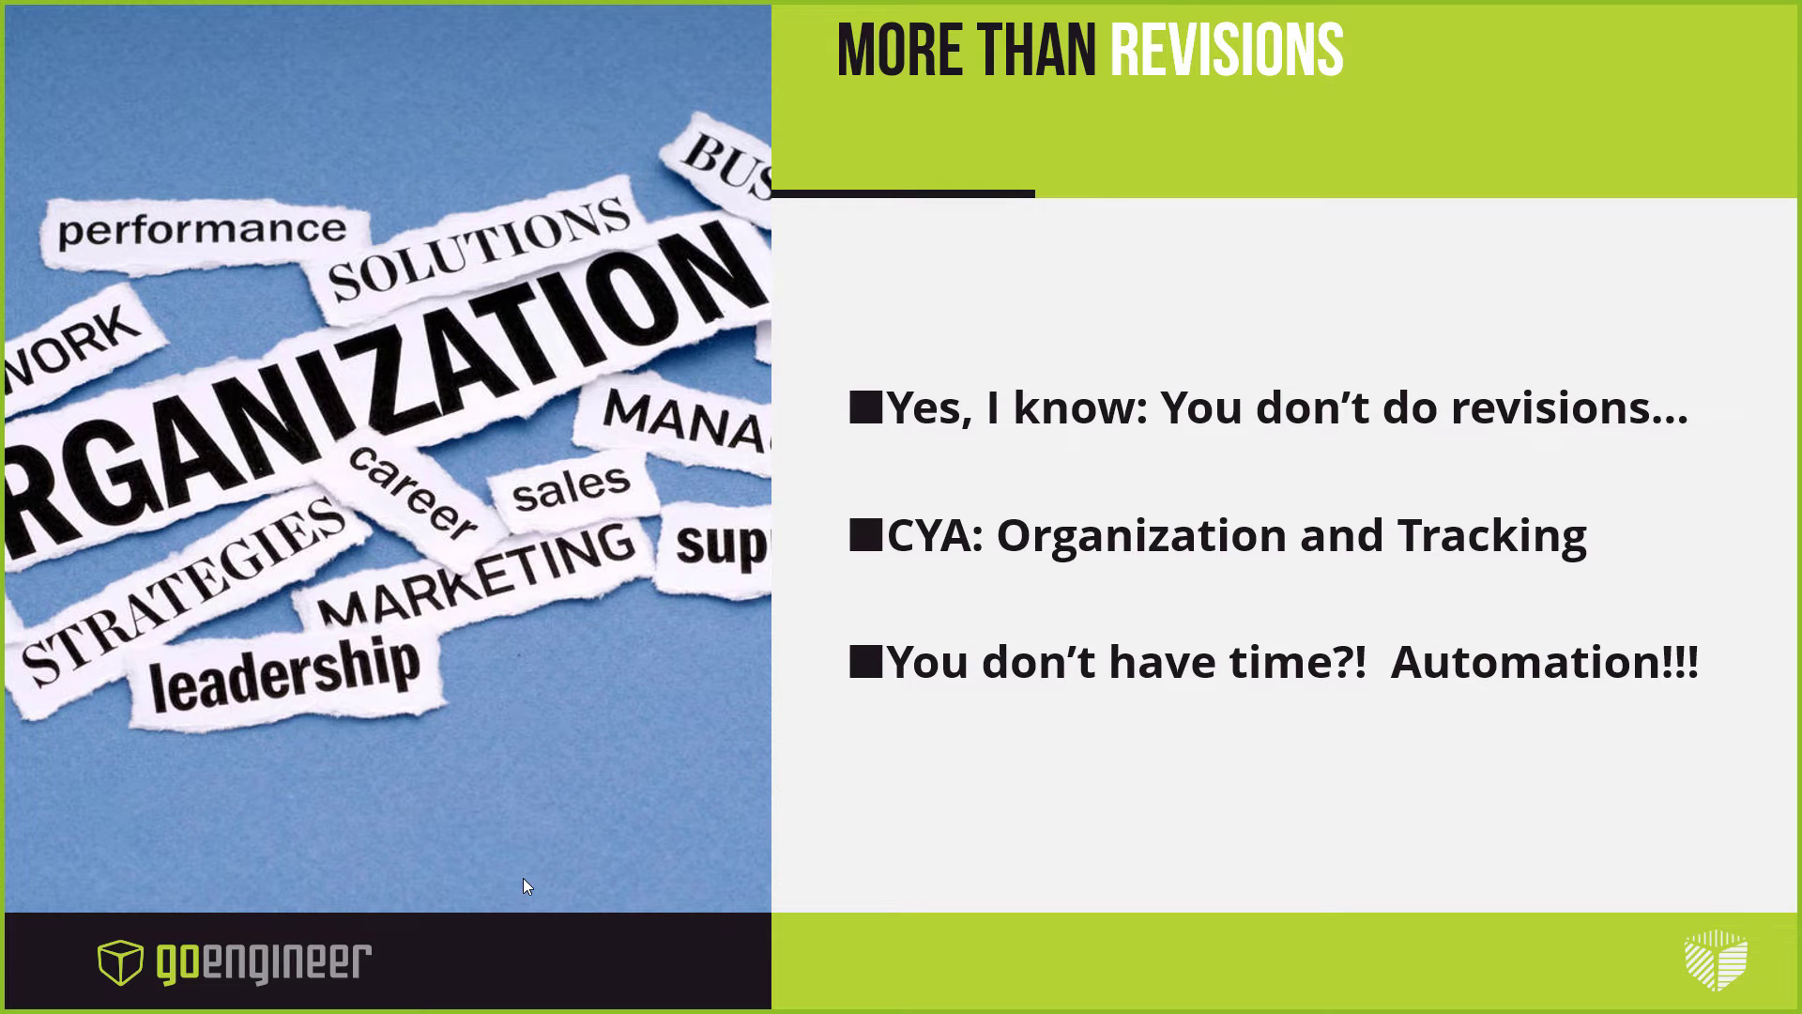
key(alt+Tab)
key(alt+Tab)
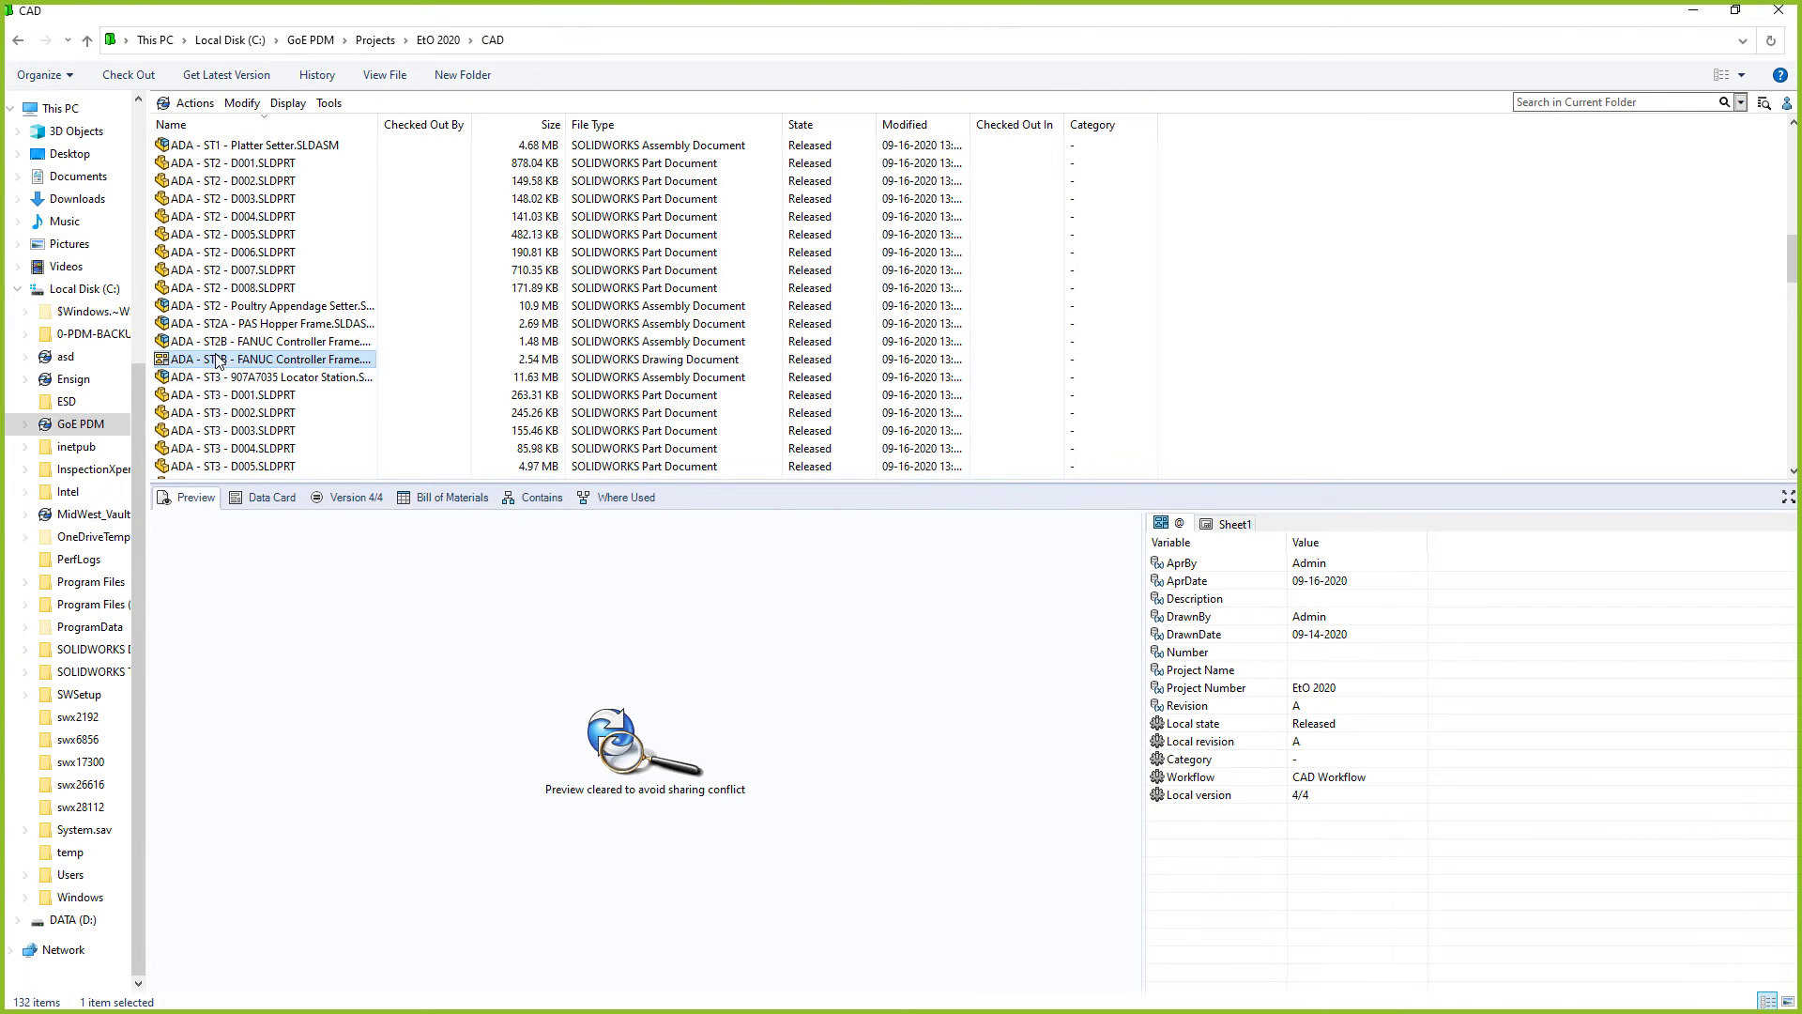
- Review the history of ADA - ST2B - FANUC Controller Frame.SLDDRW, then close it
right_click(217, 361)
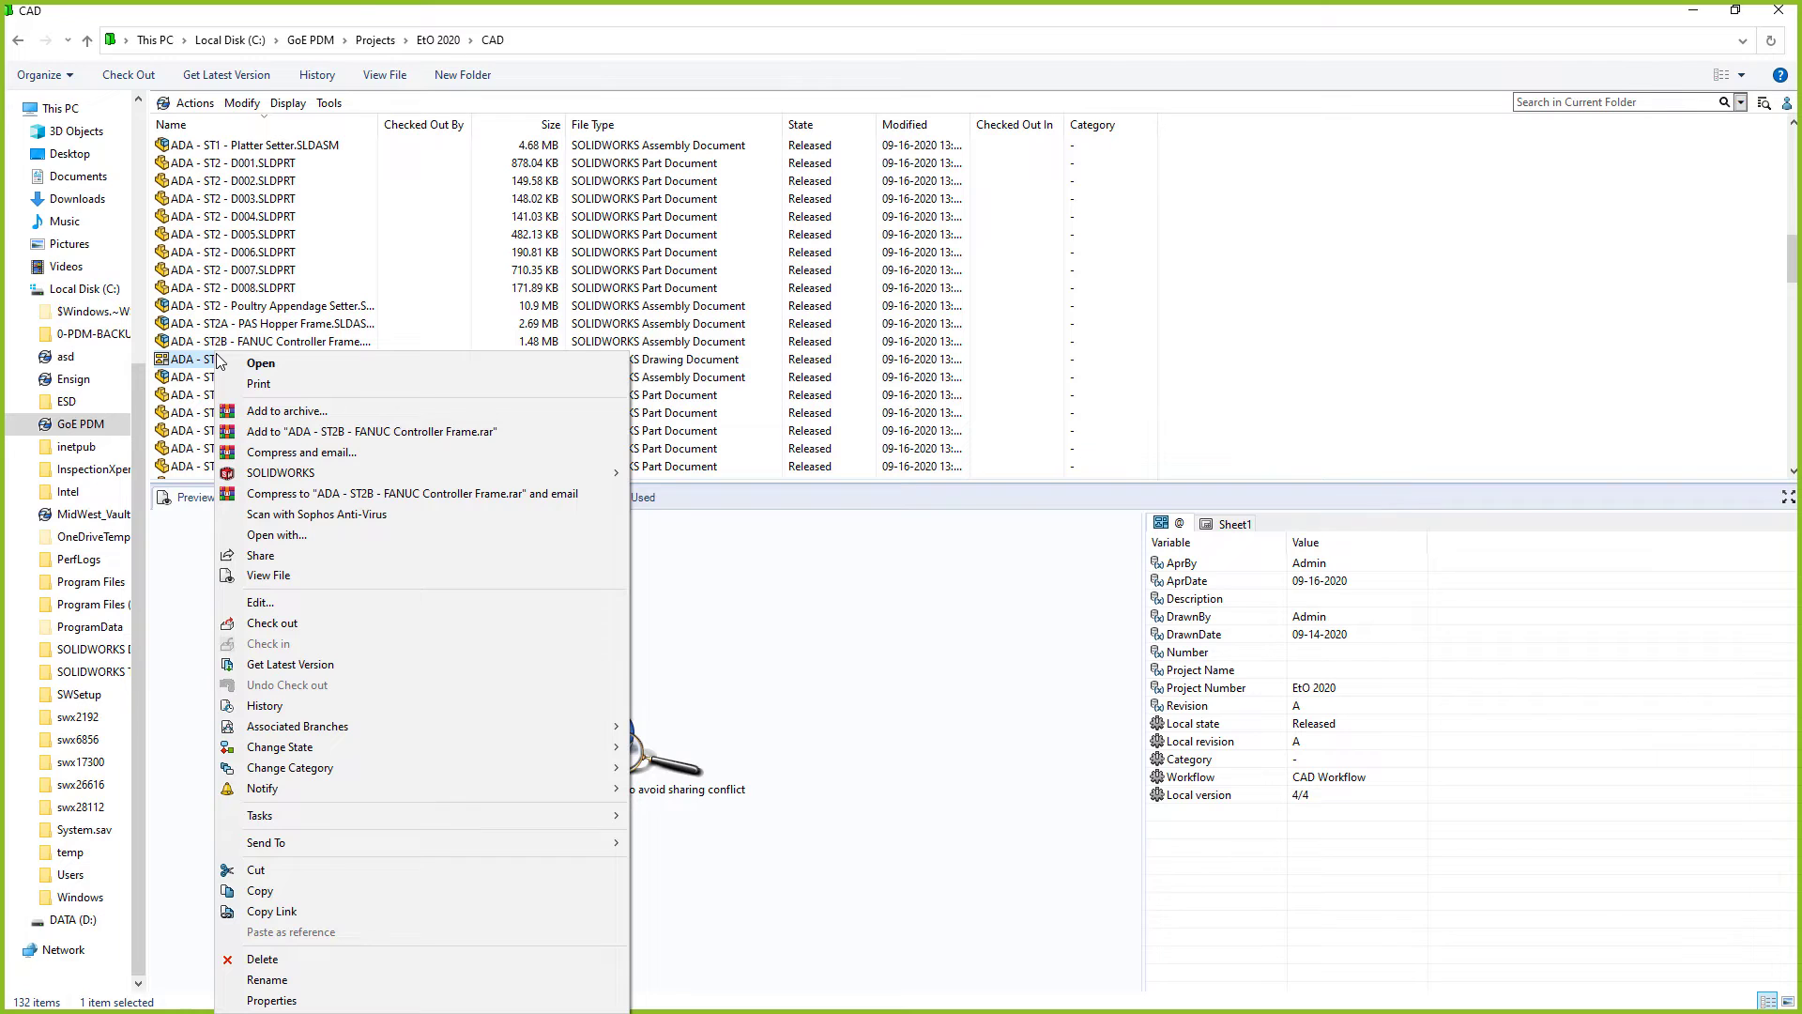
click(277, 708)
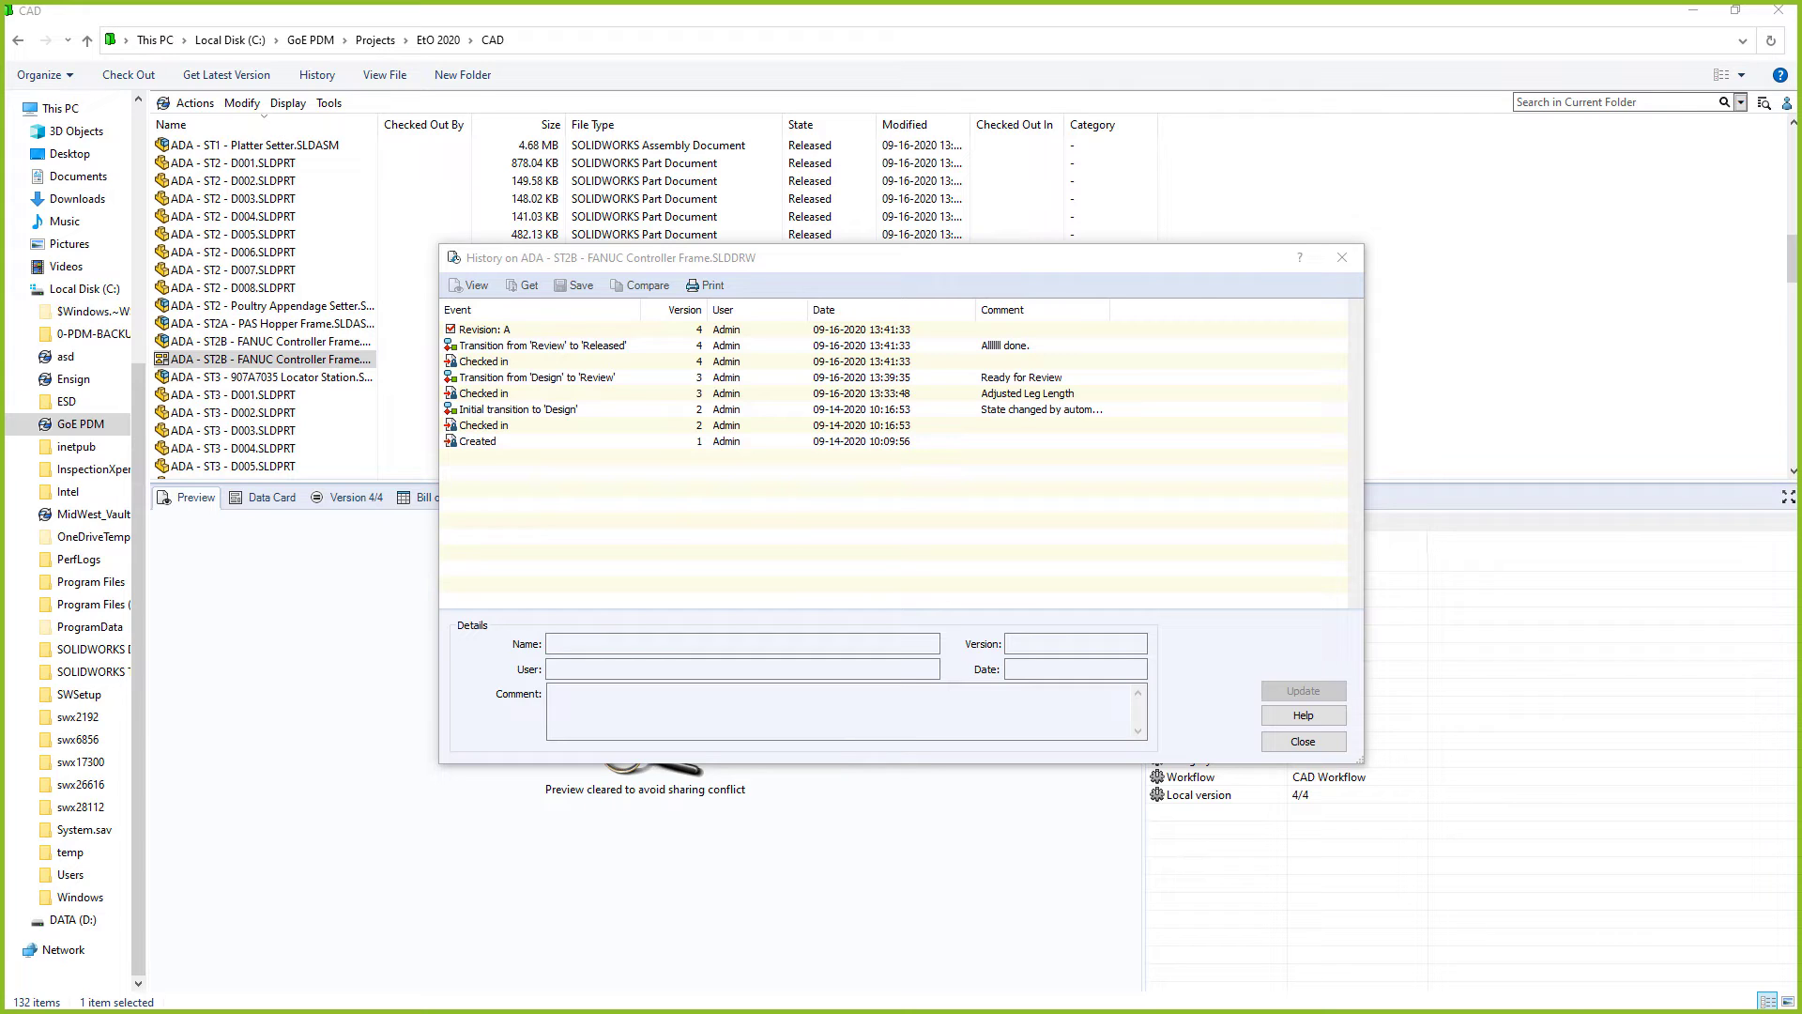
click(1305, 742)
- Select ADA-1515_1590087085.SLDDRW in the file list to preview it
scroll(273, 363, down, 6)
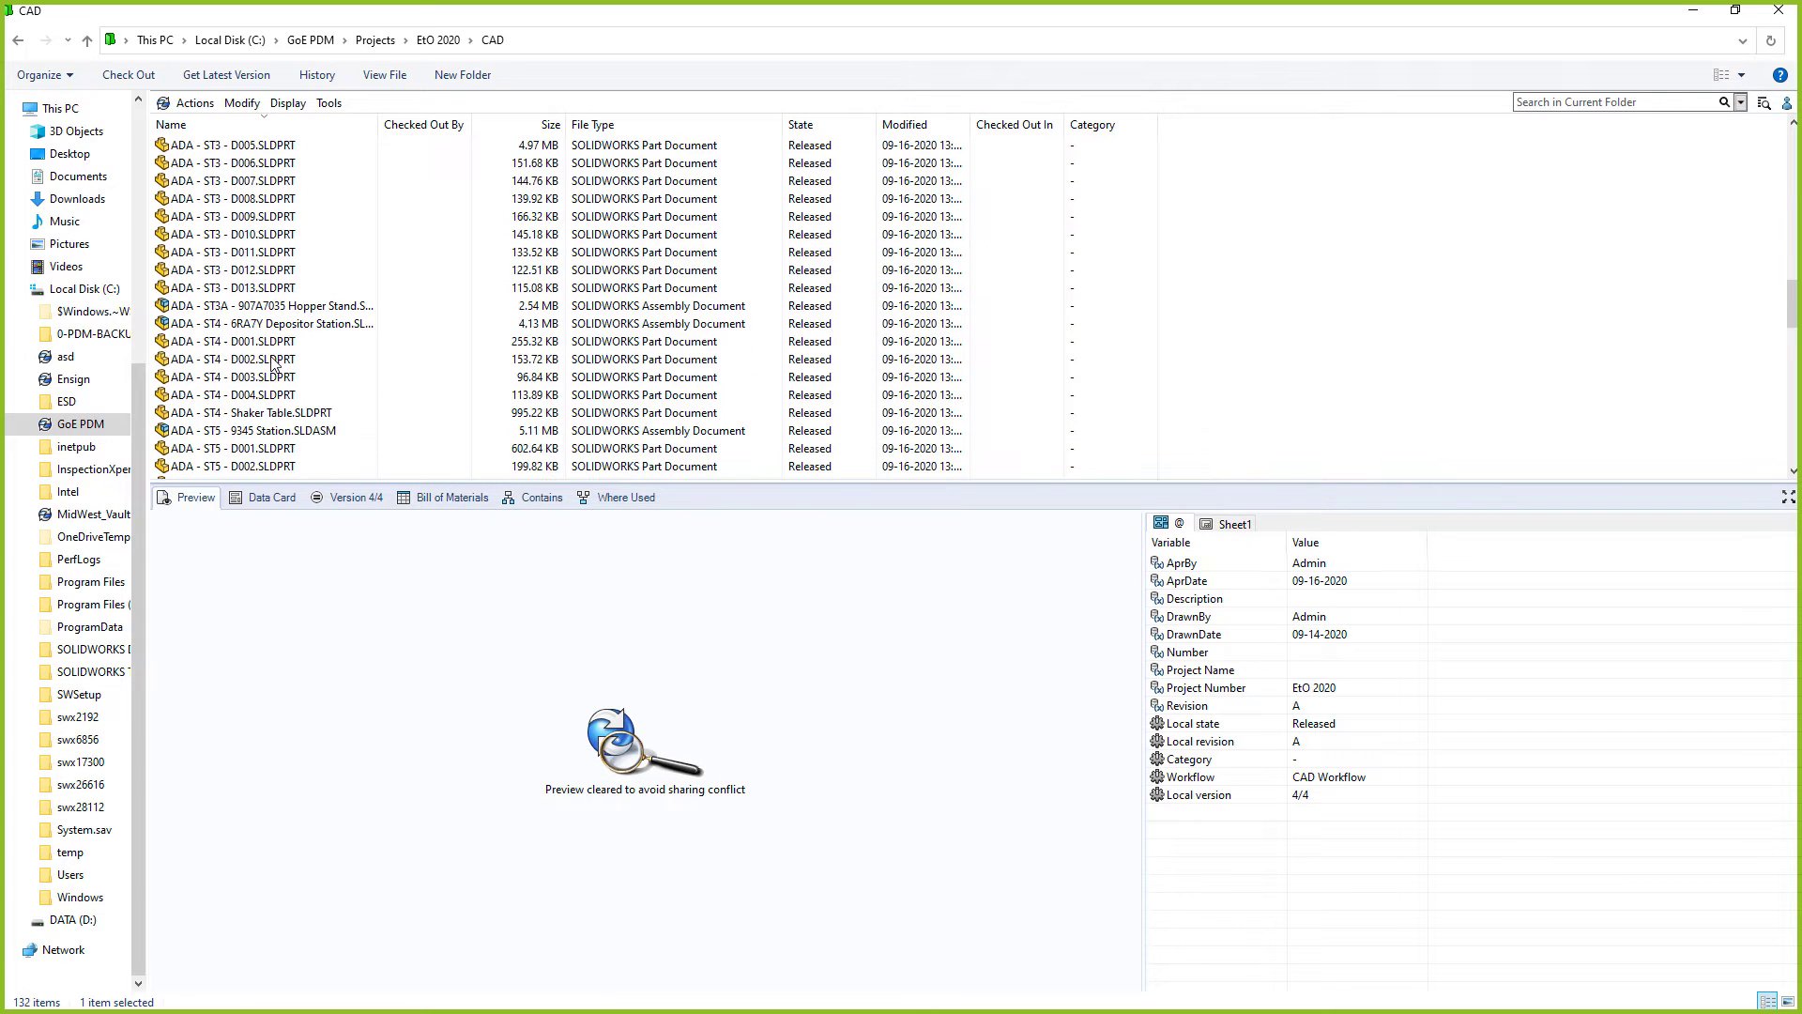
scroll(272, 364, down, 7)
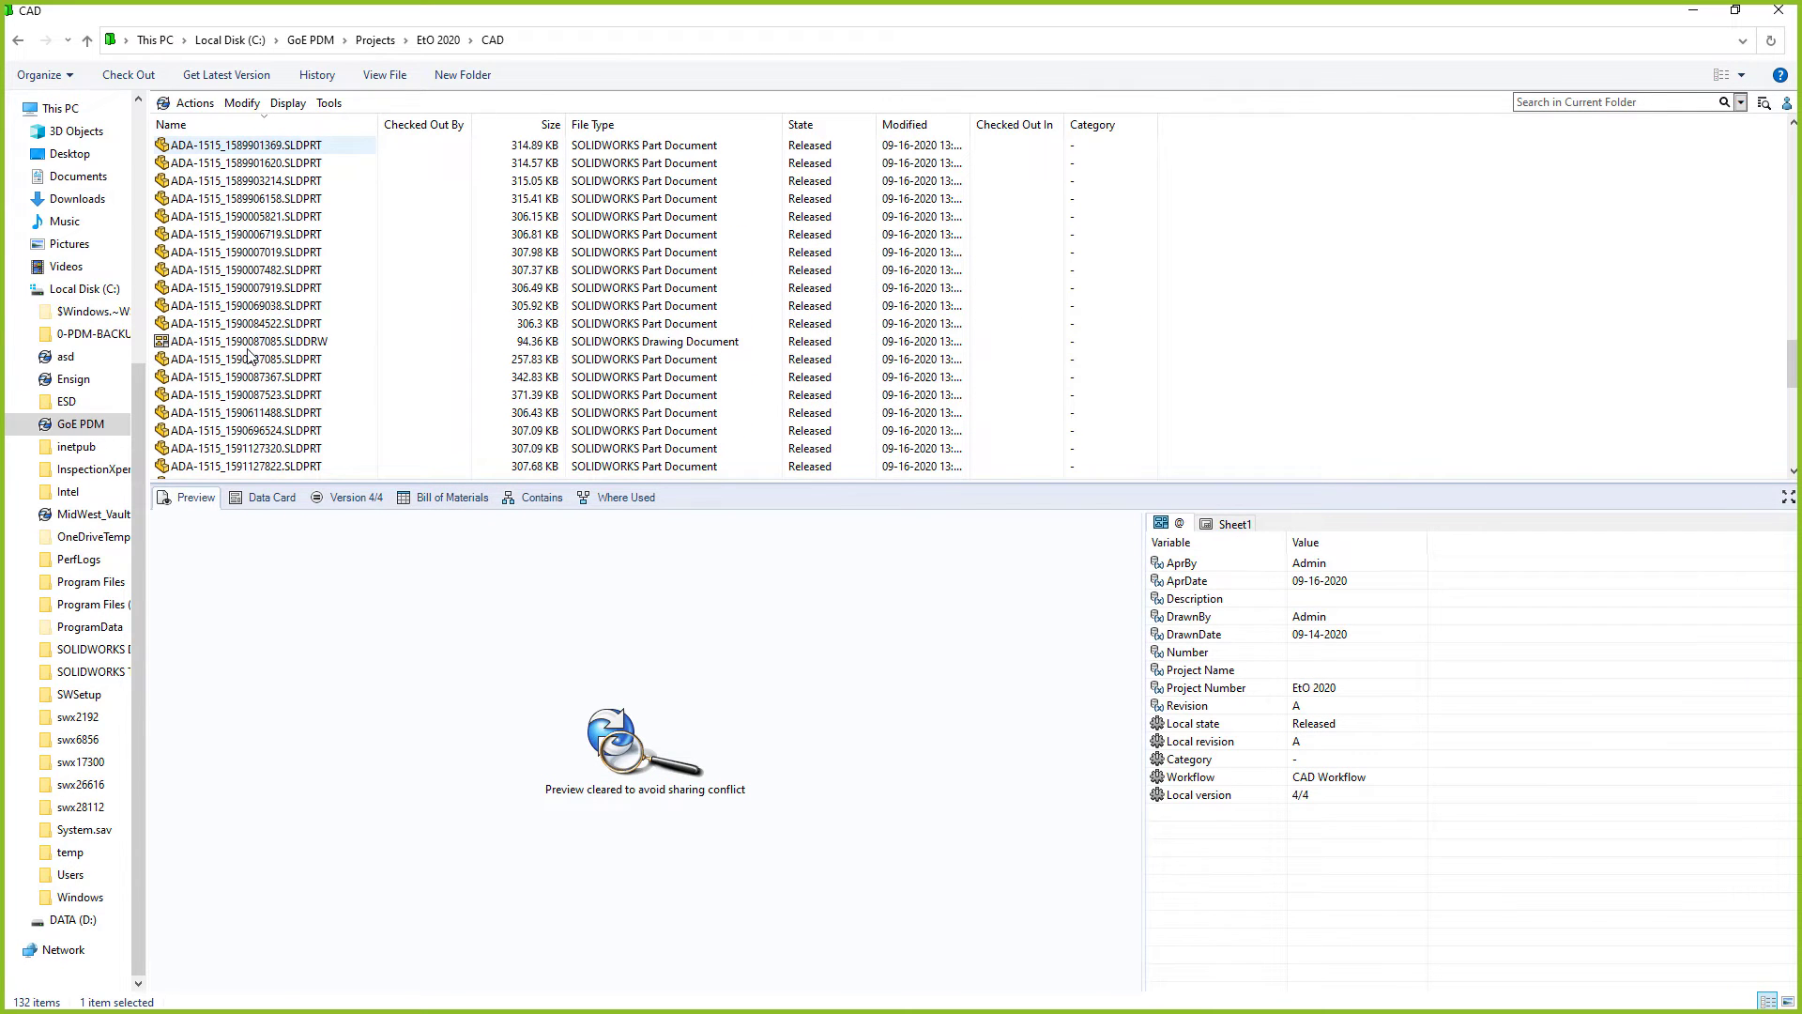
click(489, 563)
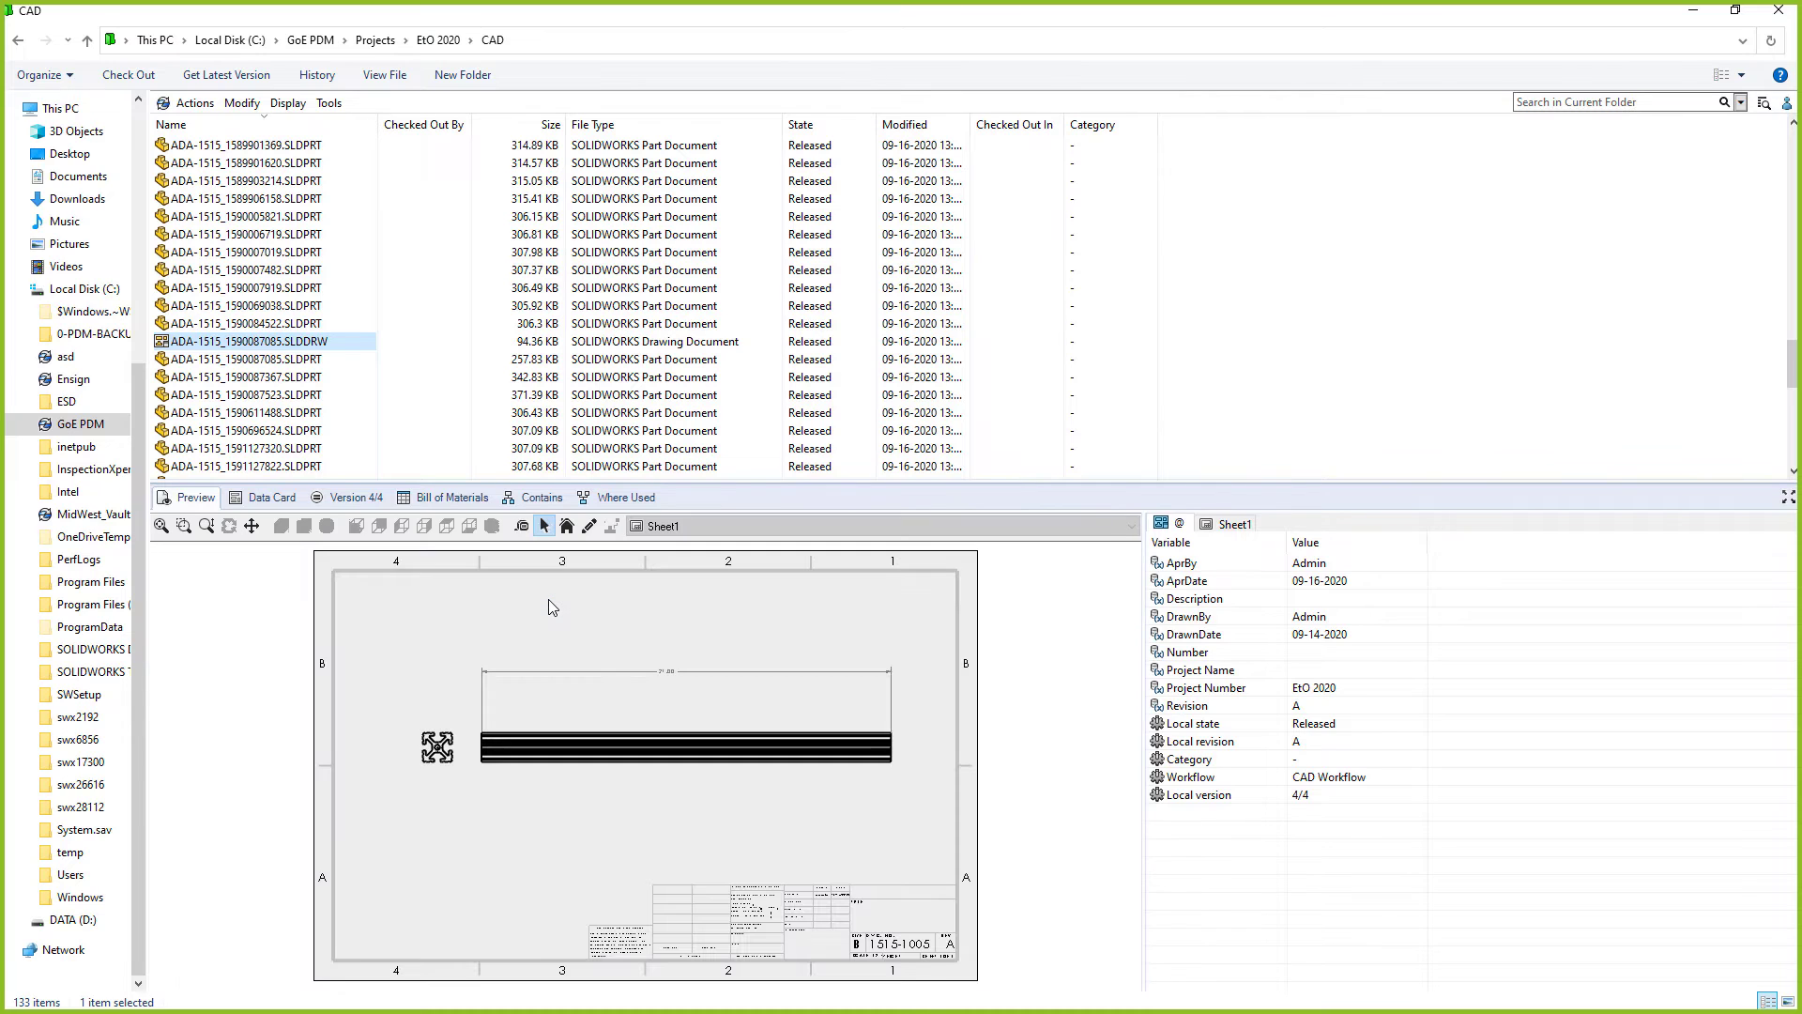
scroll(684, 711, up, 3)
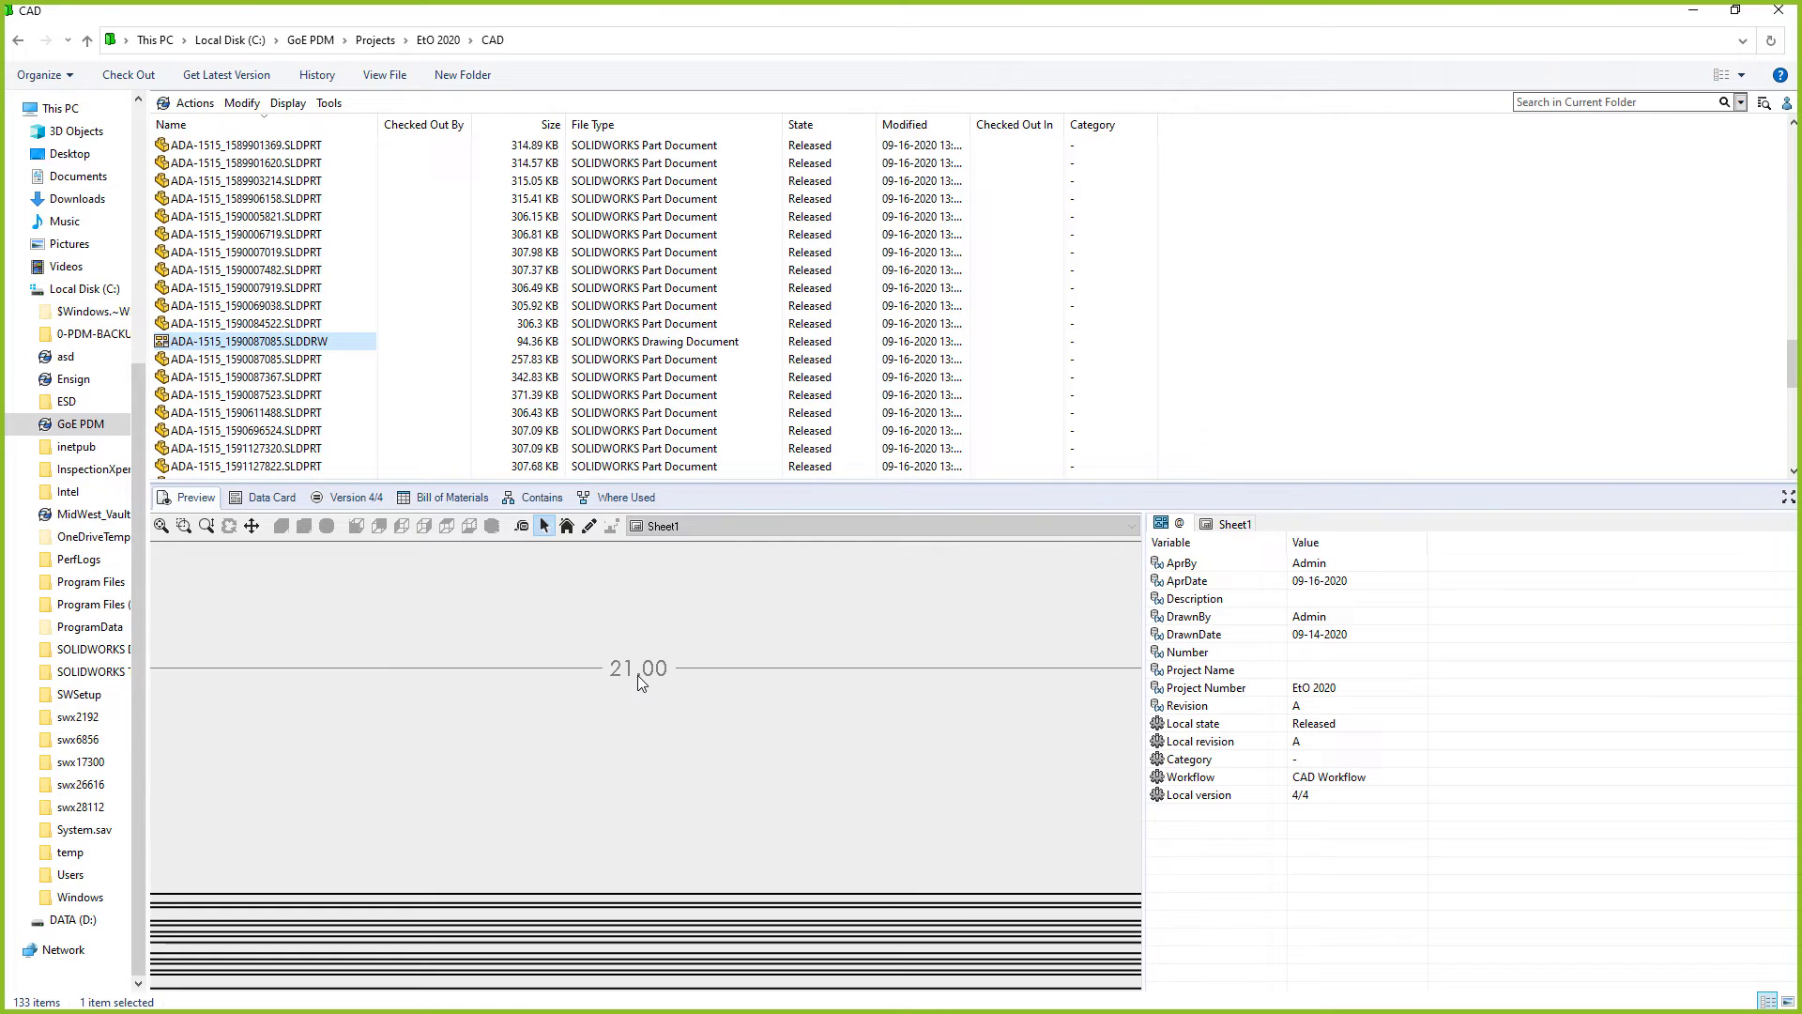
scroll(638, 674, down, 2)
scroll(638, 674, down, 3)
click(225, 340)
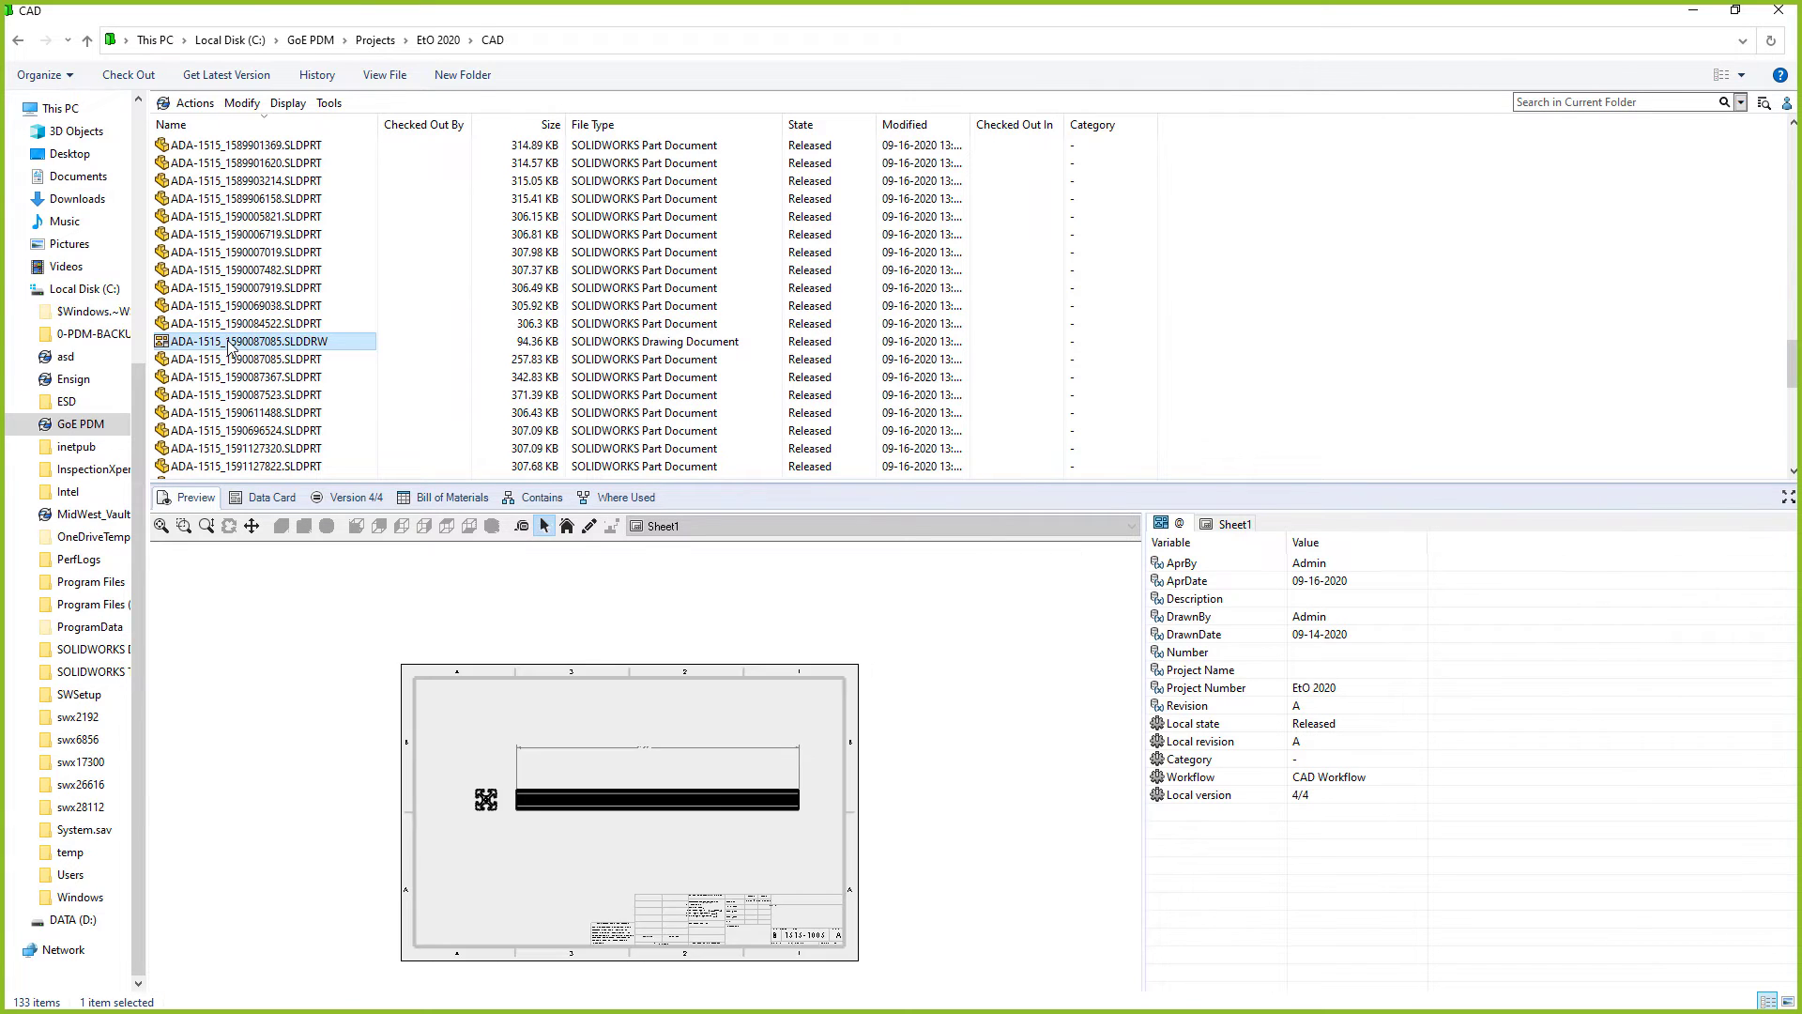
- Retrieve version 1 <Created> of the drawing and pan the preview to its title block
click(194, 103)
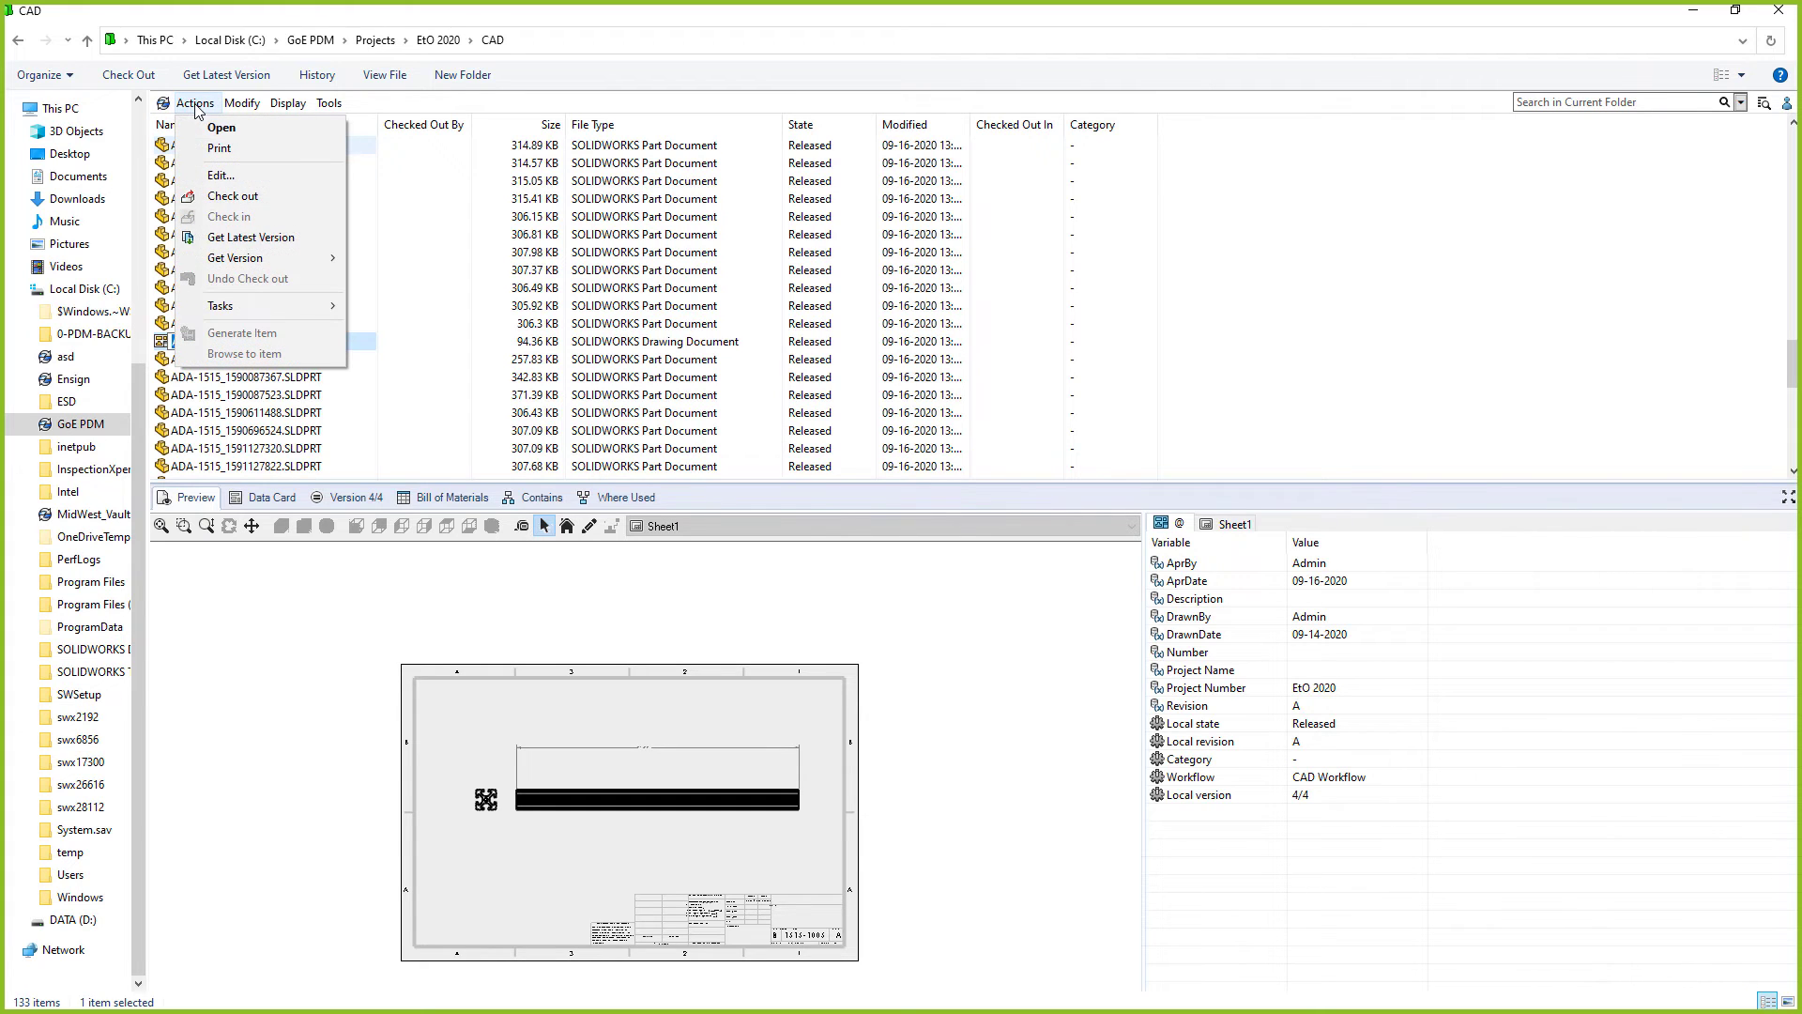
mouse_move(263, 258)
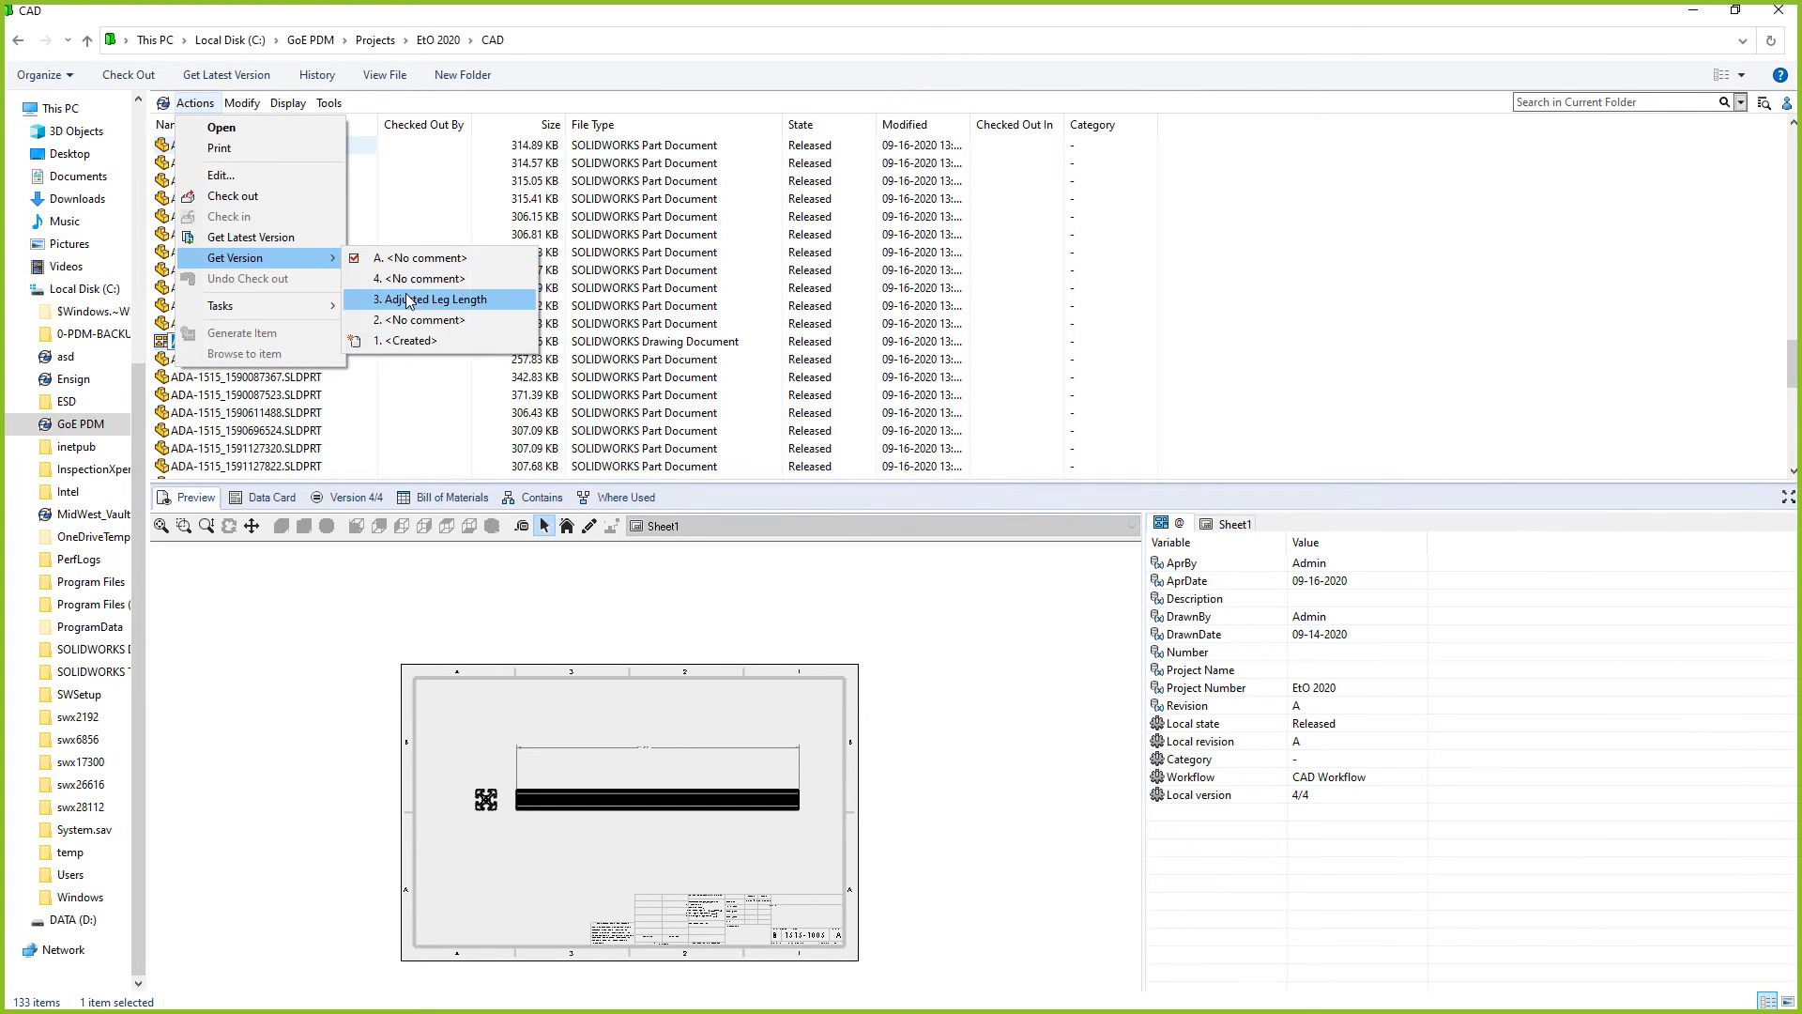
click(410, 341)
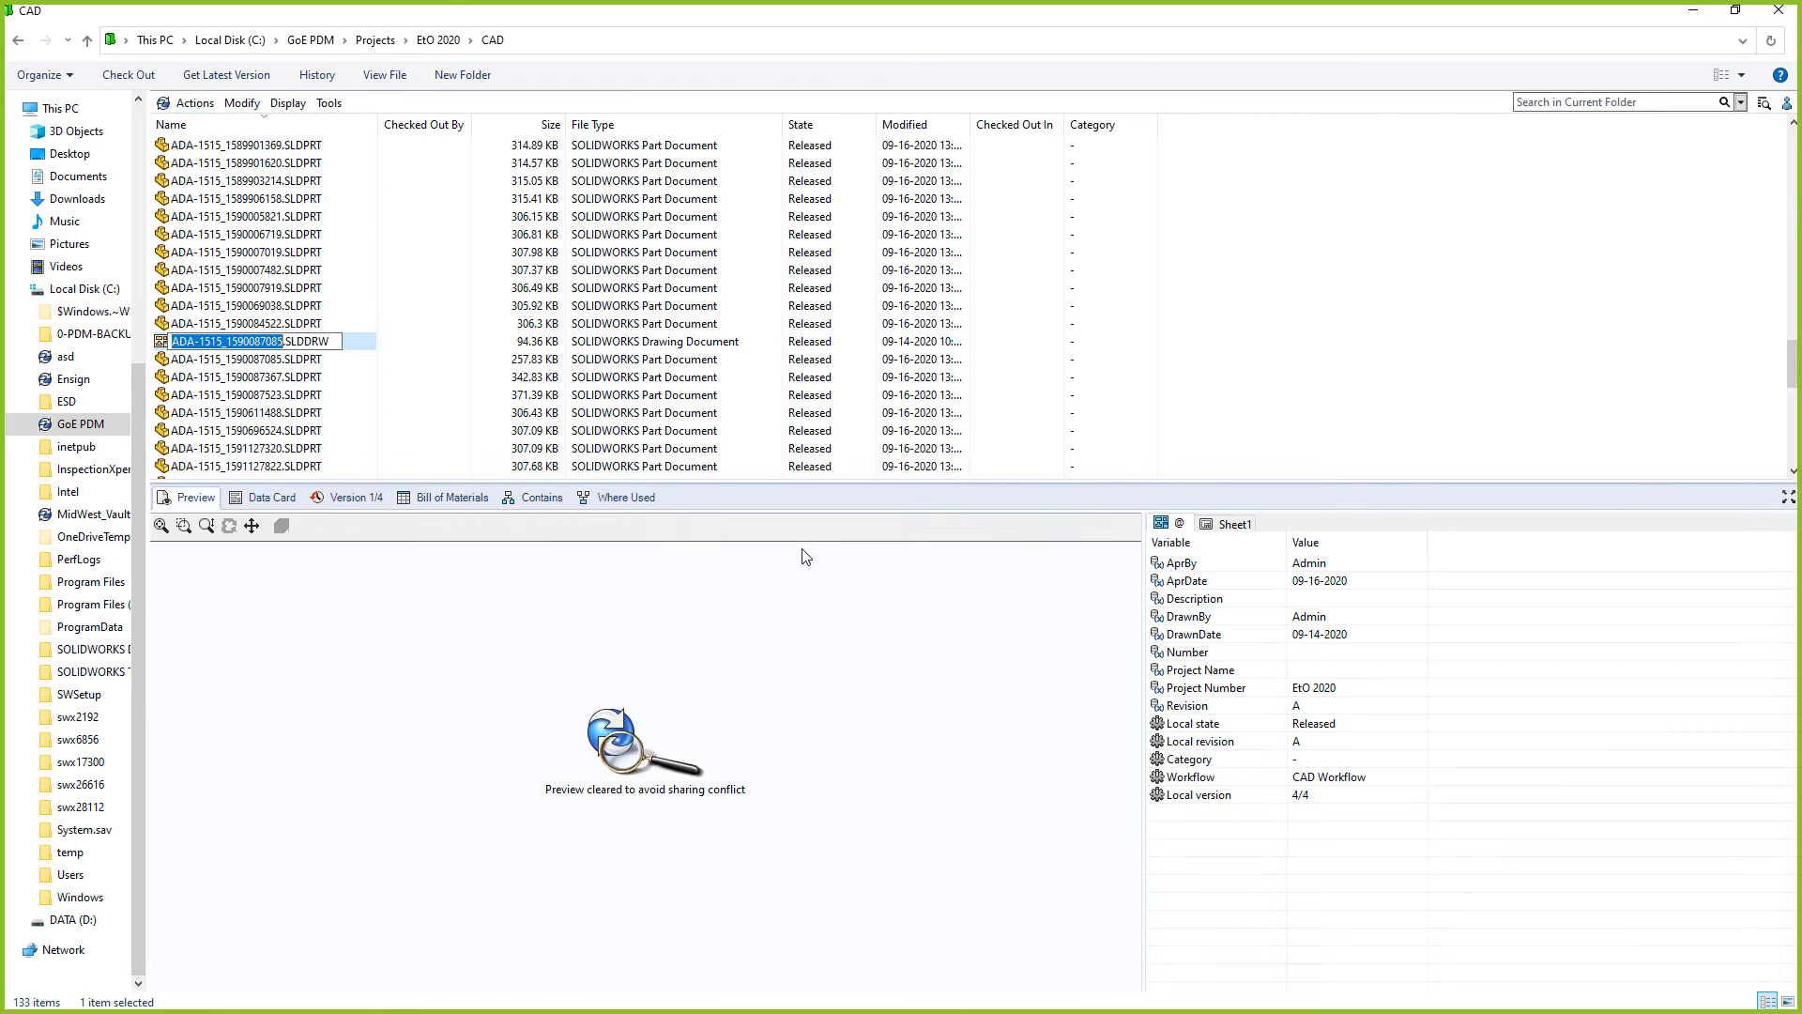
scroll(674, 700, up, 3)
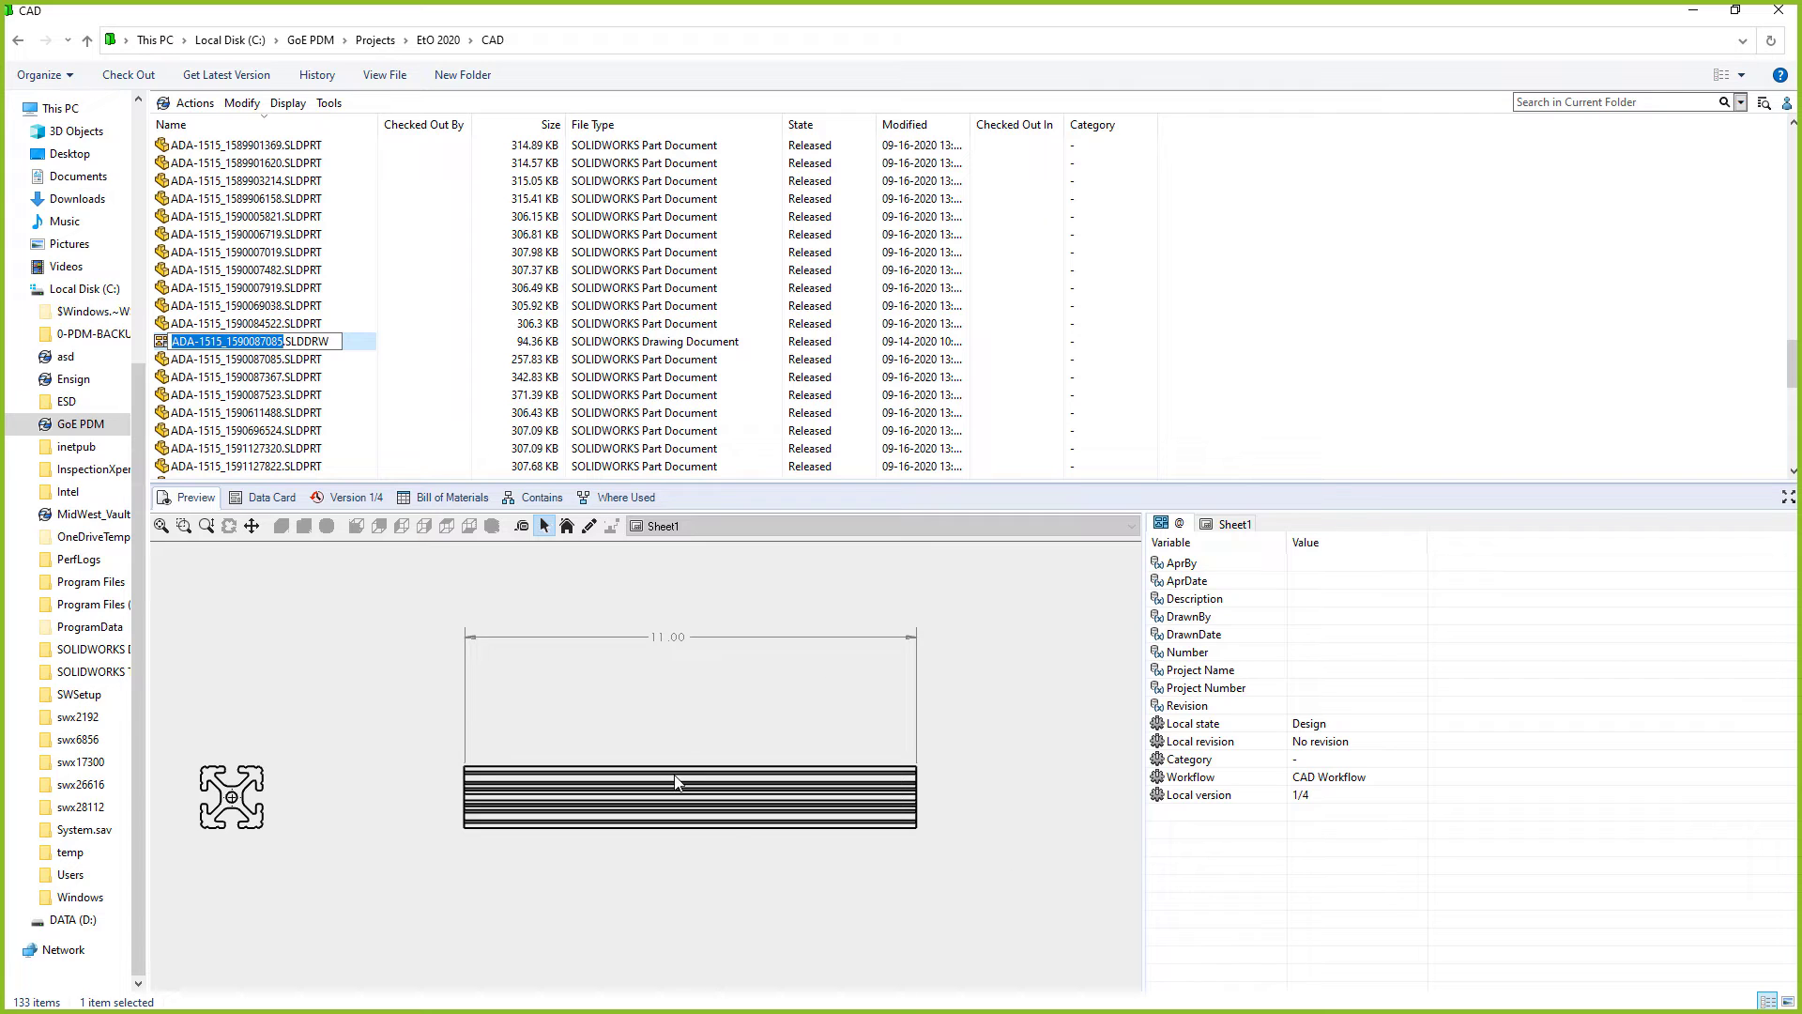
middle_drag(815, 862, 734, 800)
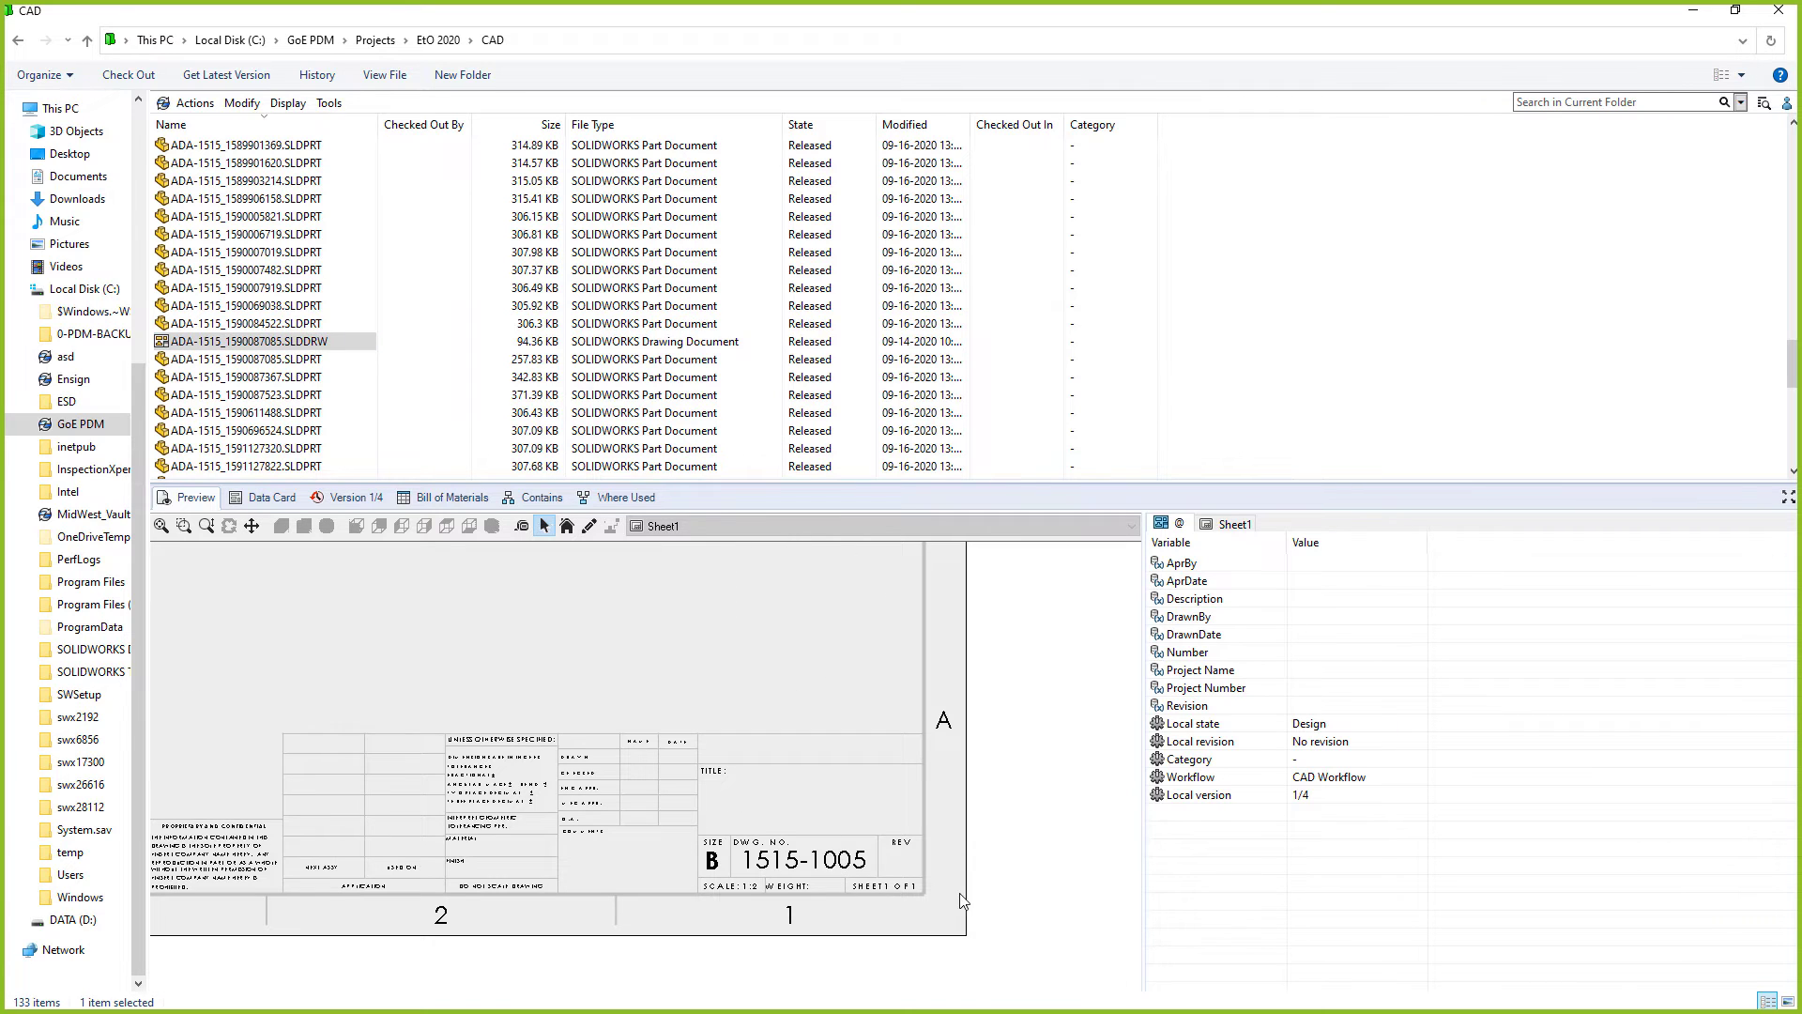
click(271, 344)
- Get the latest version 4/4 of ADA-1515_1590087085.SLDDRW
right_click(274, 351)
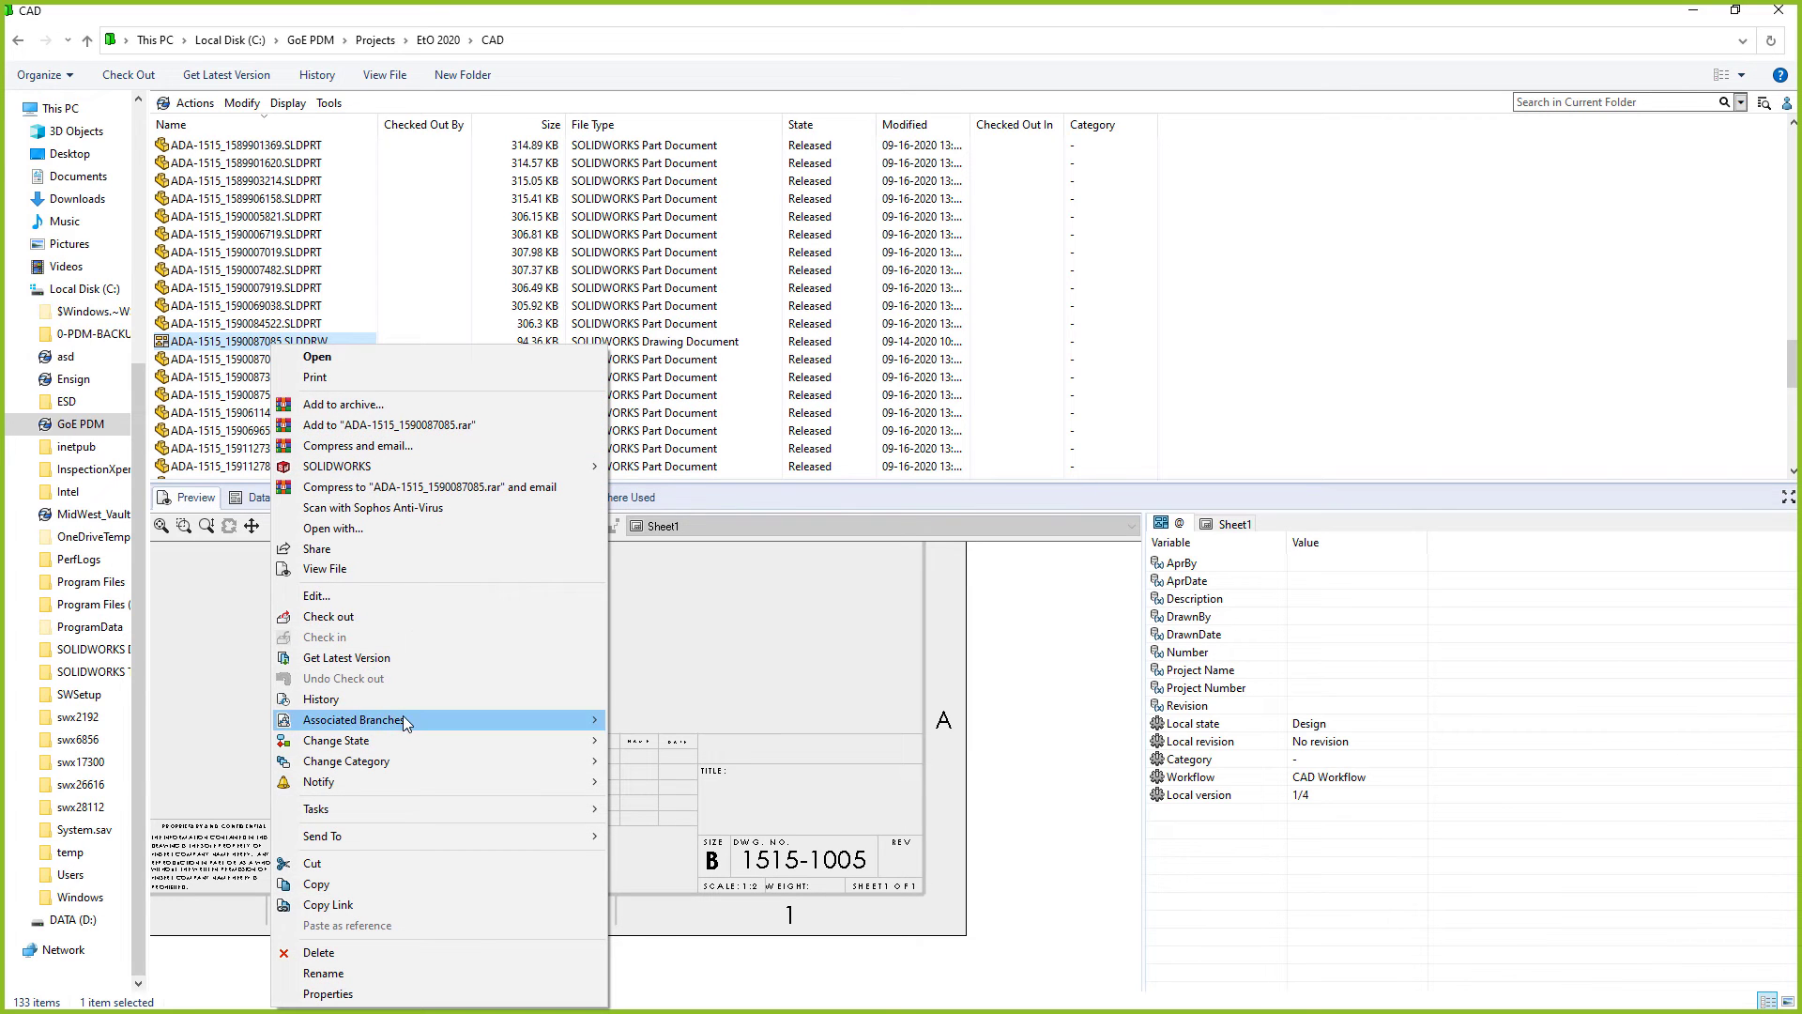
click(393, 657)
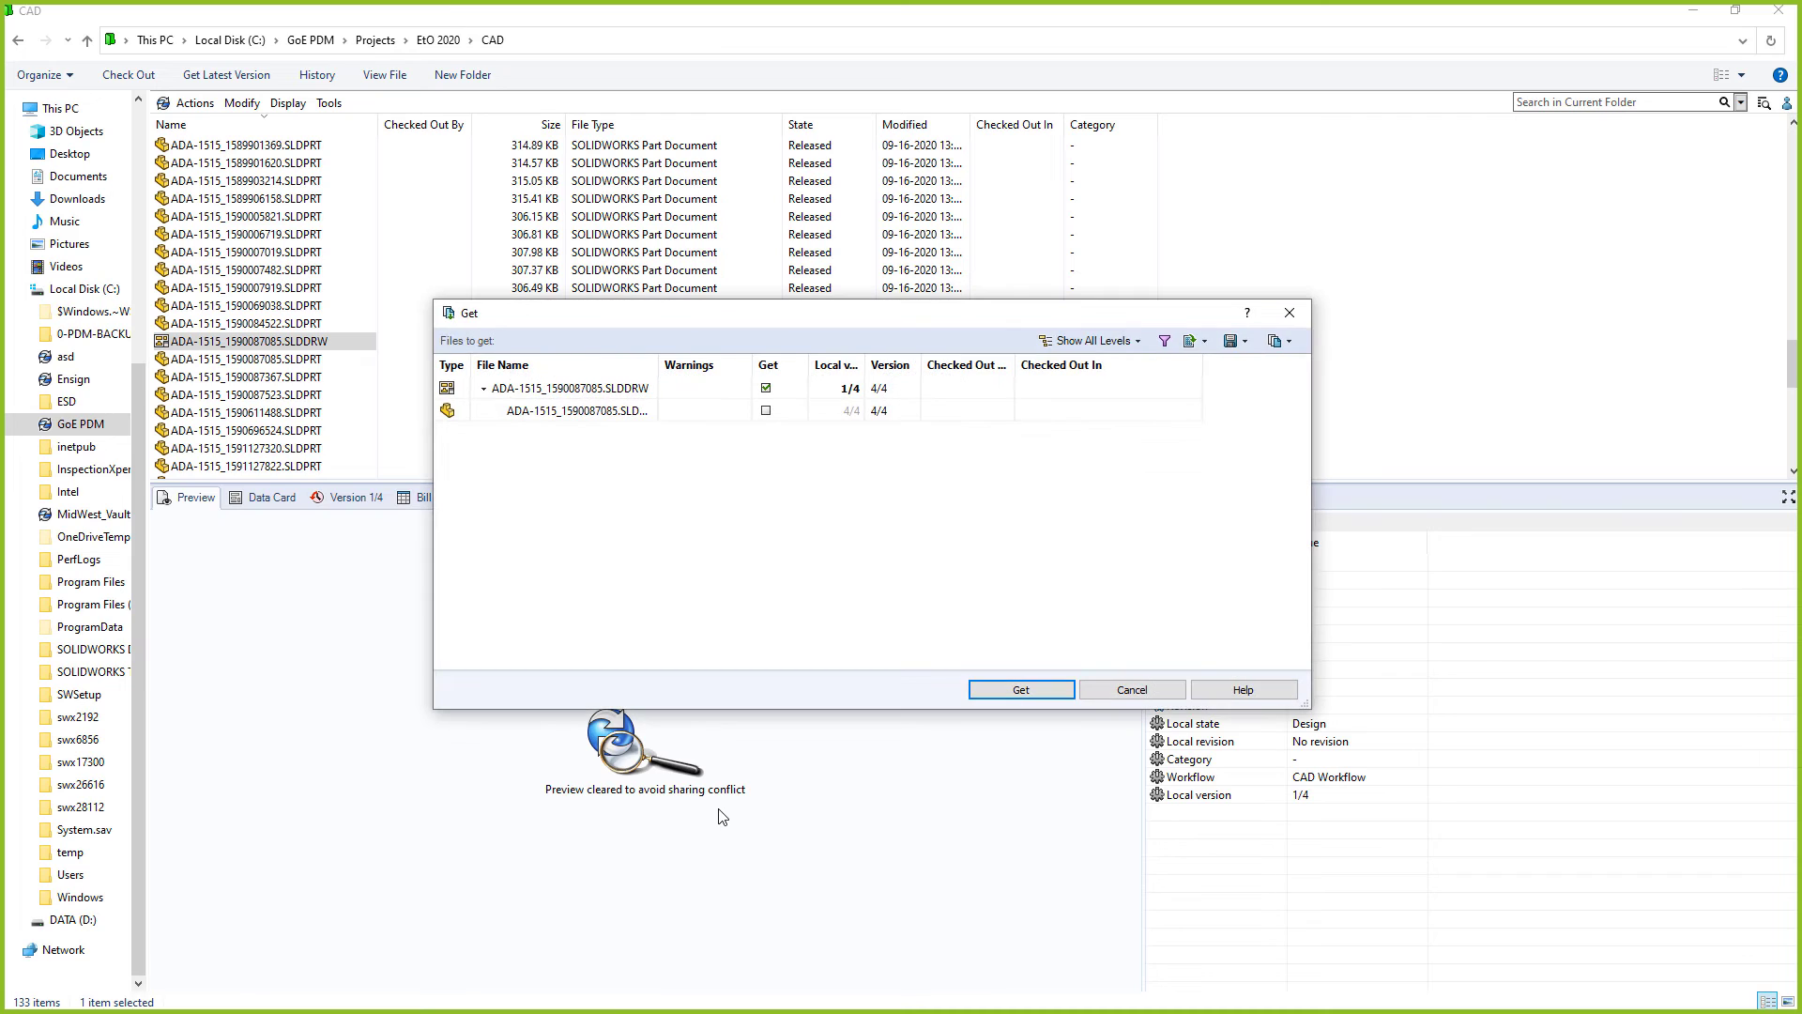
click(986, 689)
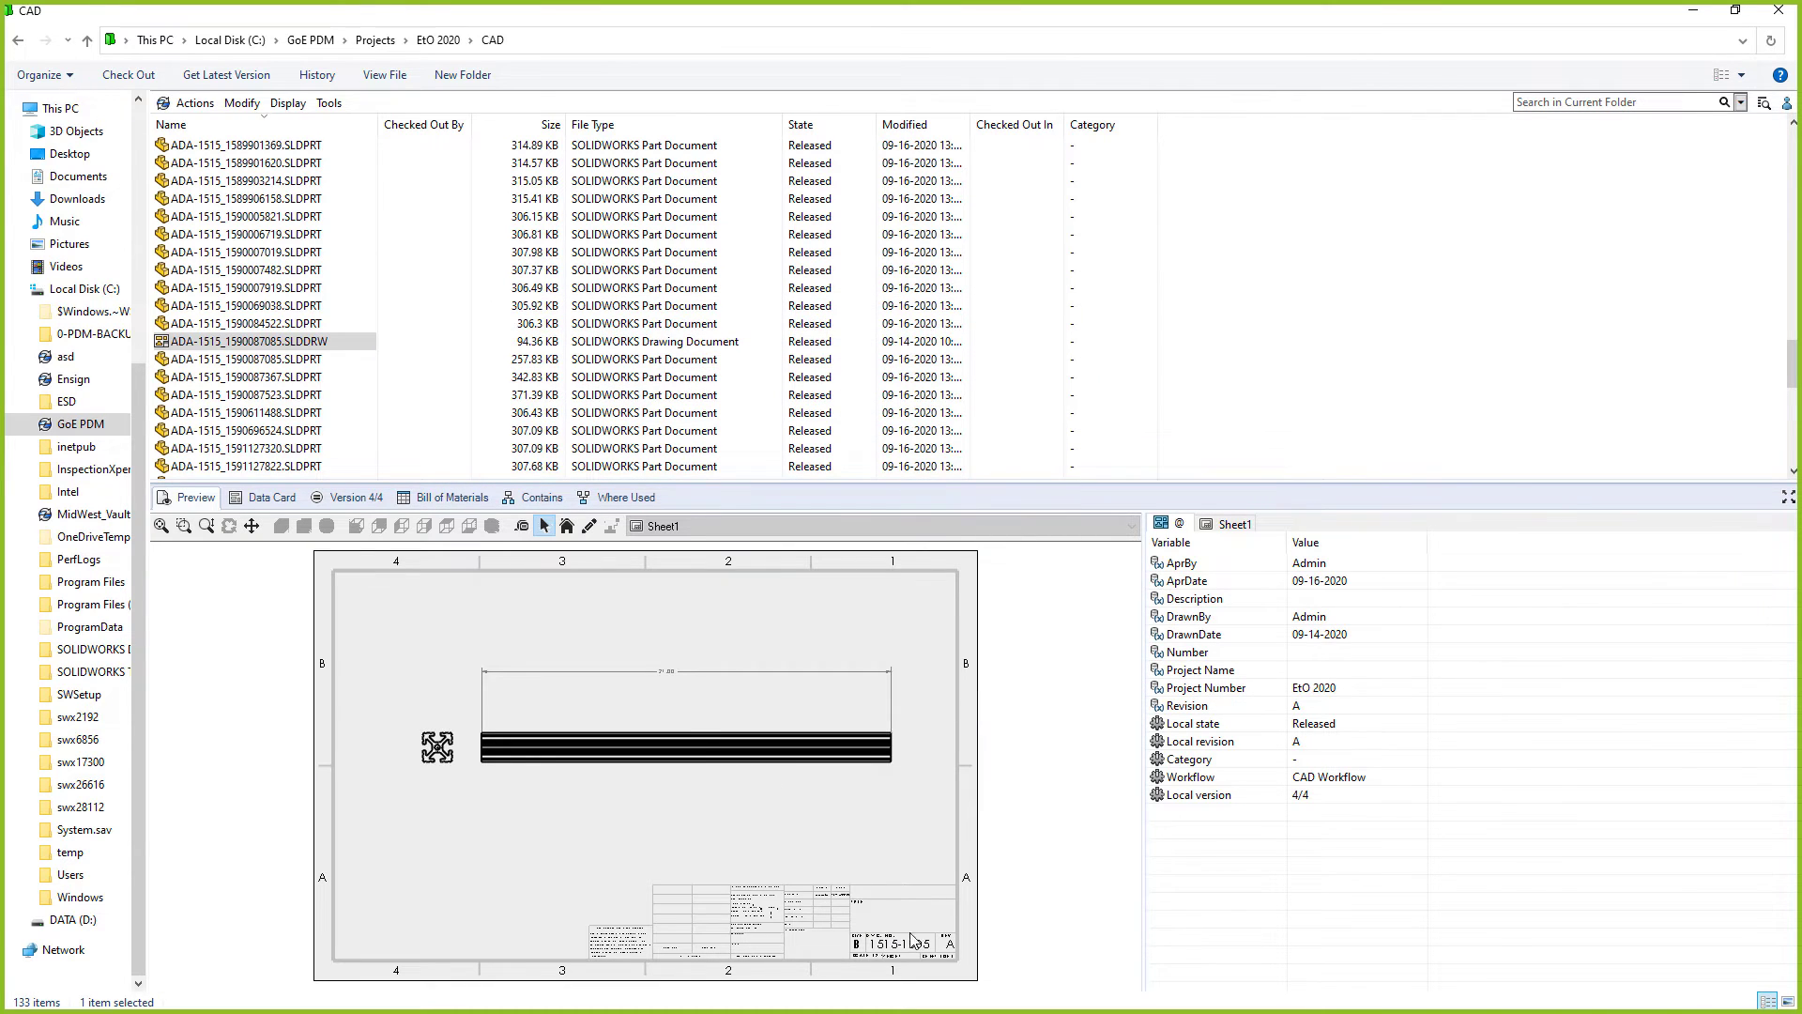
- Inspect the latest drawing's preview, then switch to the presentation slideshow
scroll(683, 727, up, 5)
scroll(668, 708, down, 3)
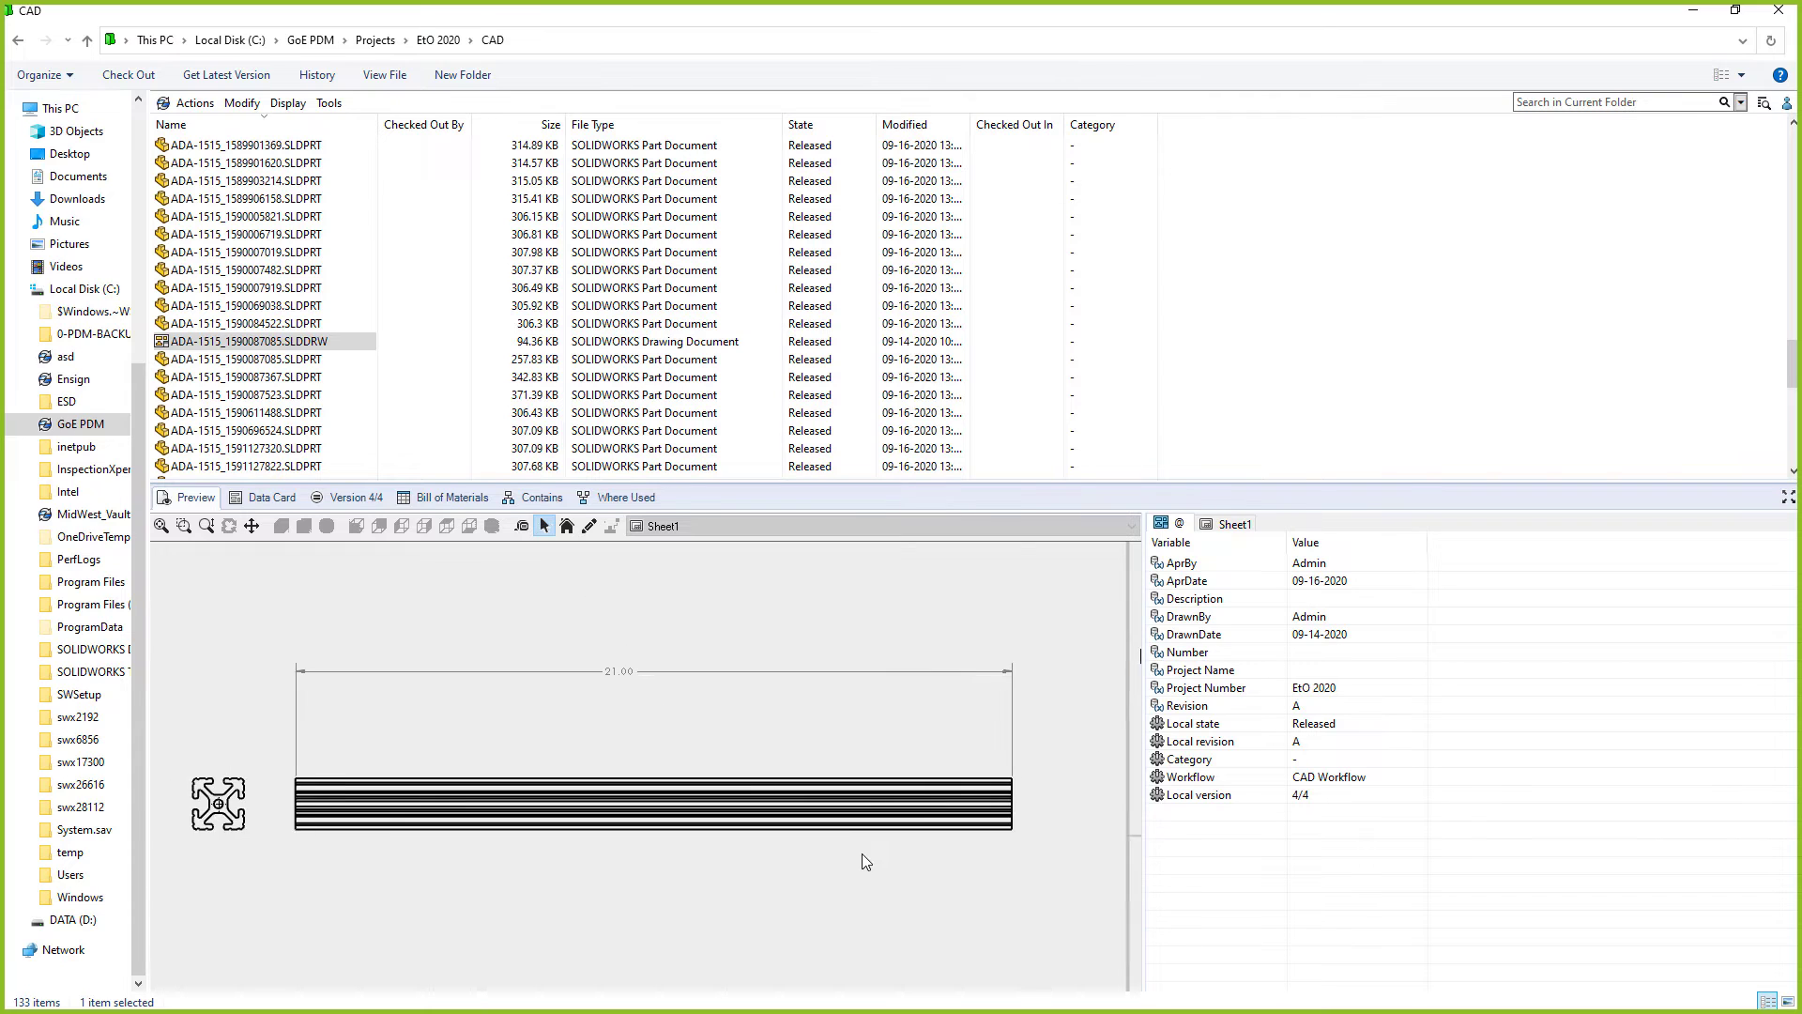
scroll(868, 860, up, 3)
scroll(638, 757, up, 3)
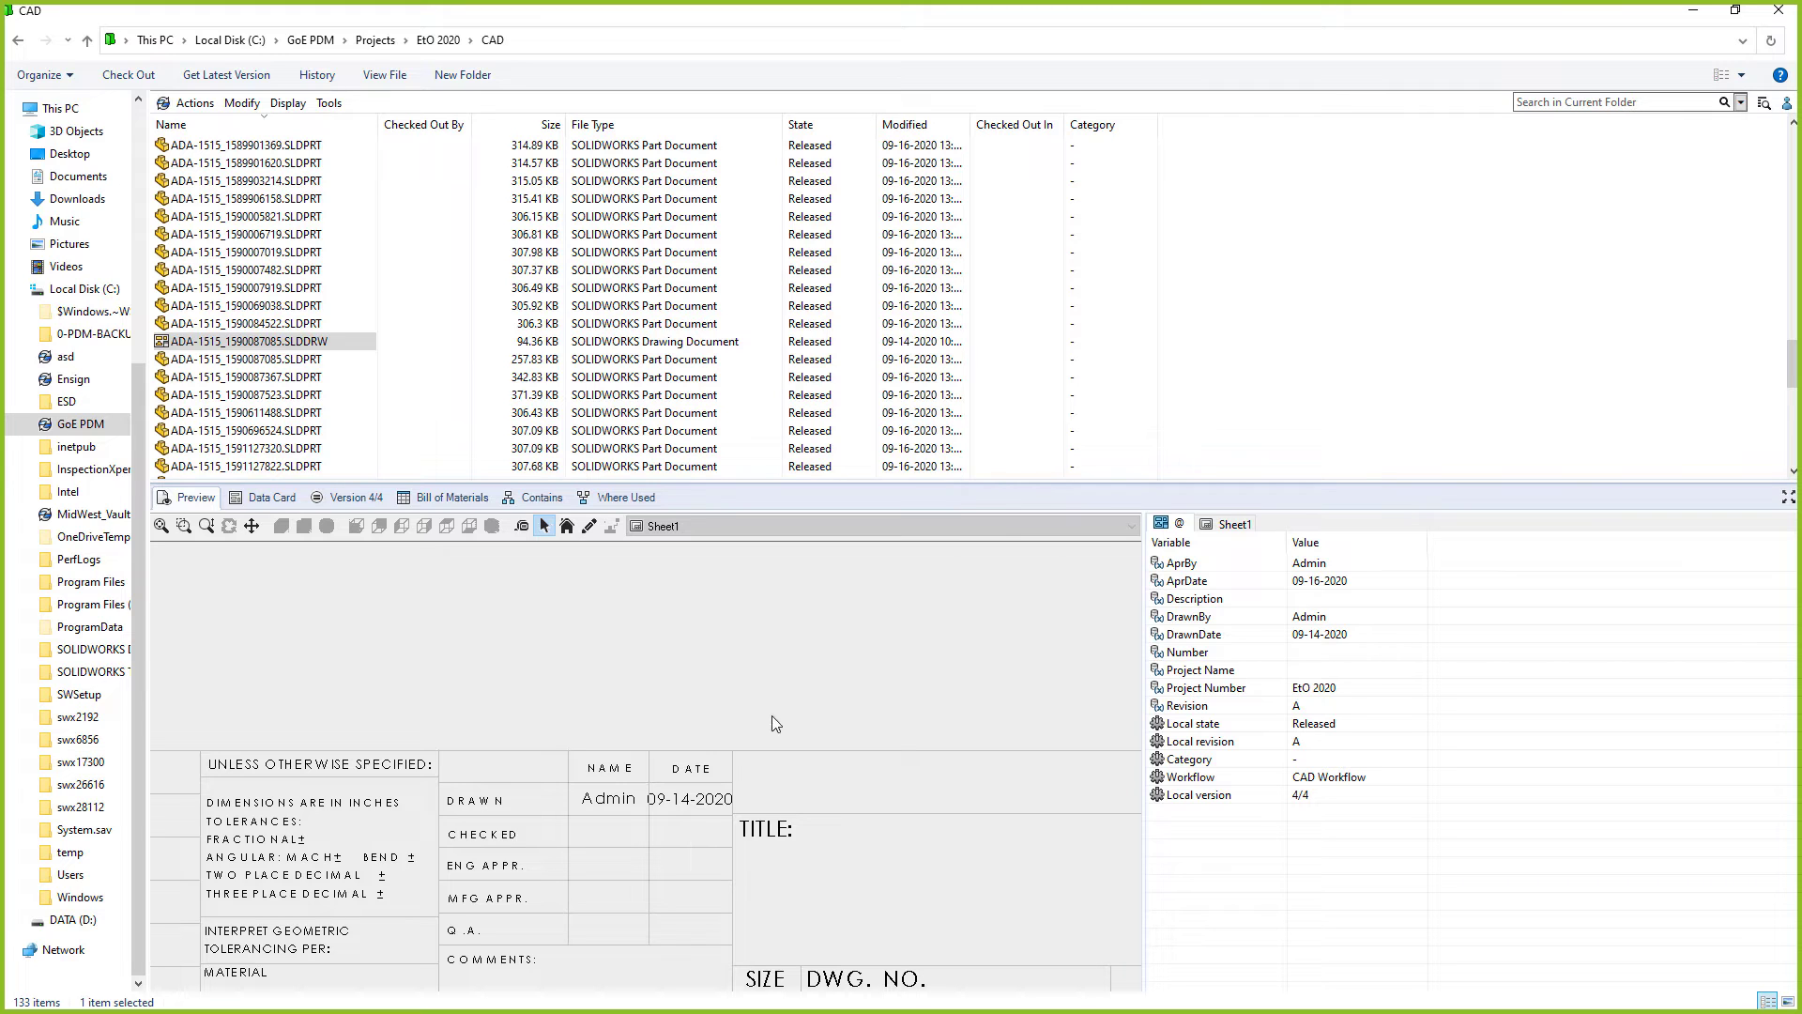
scroll(799, 715, down, 5)
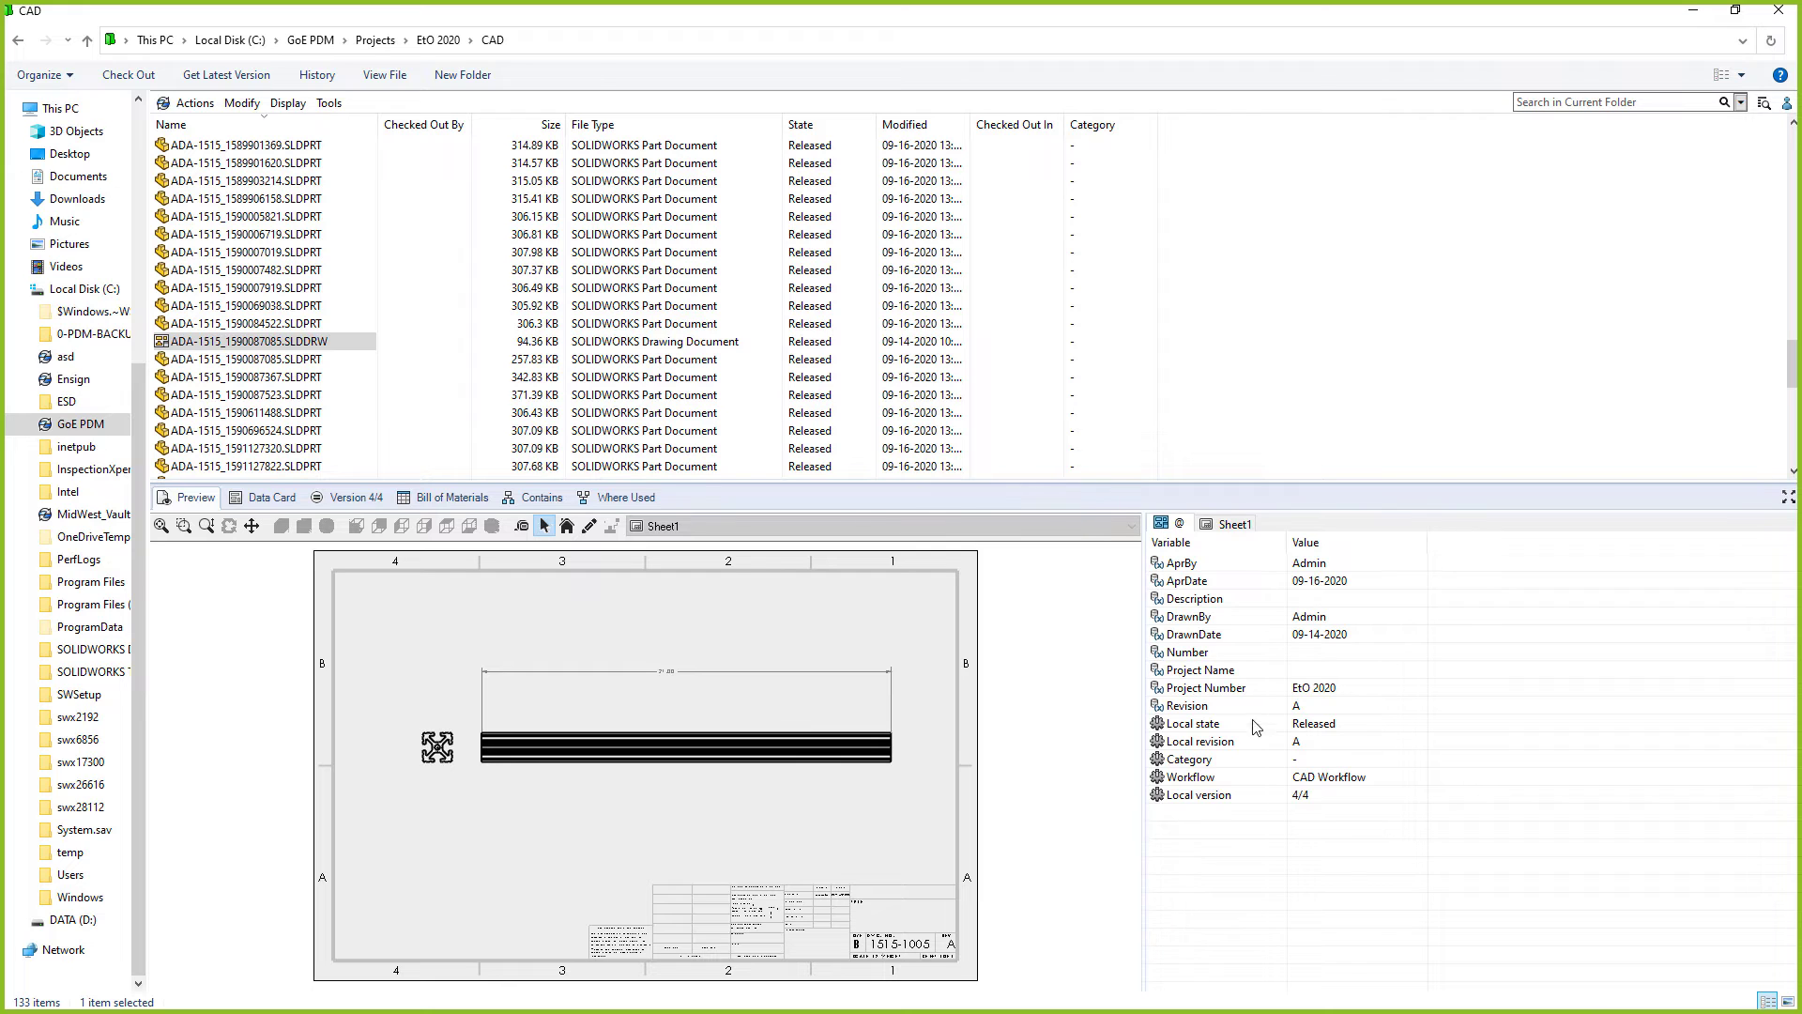
key(alt+Tab)
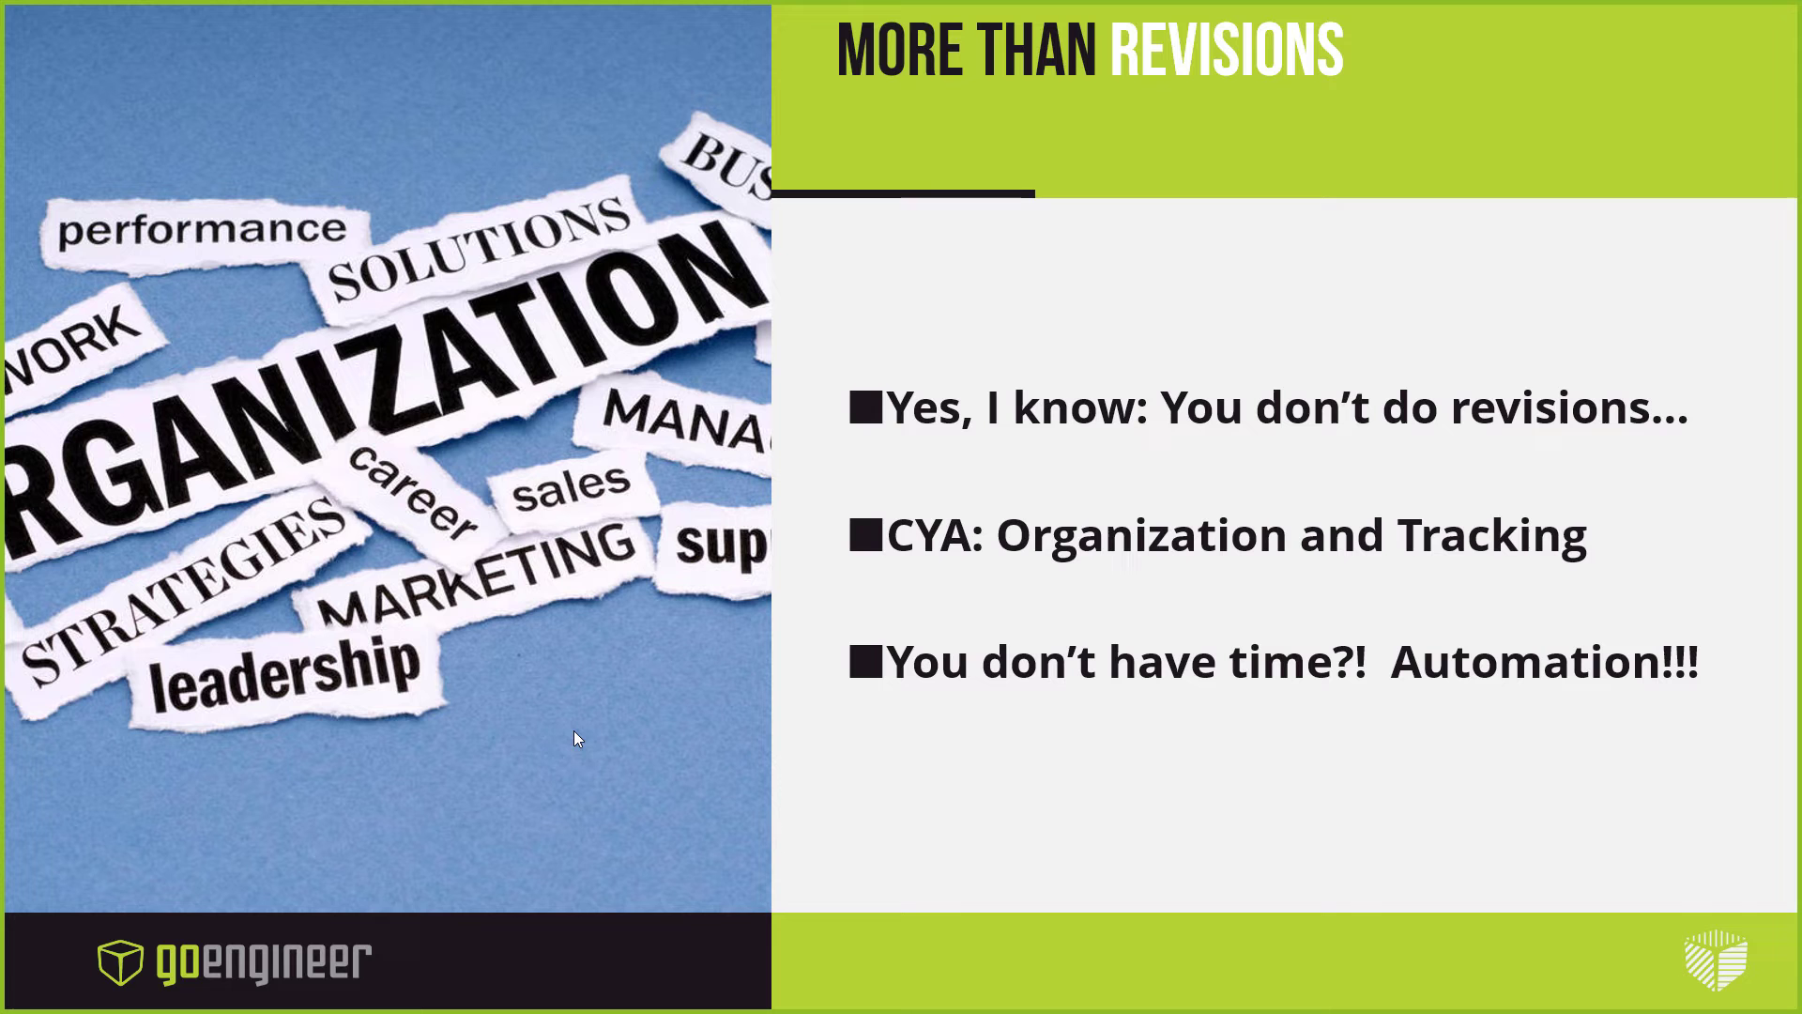
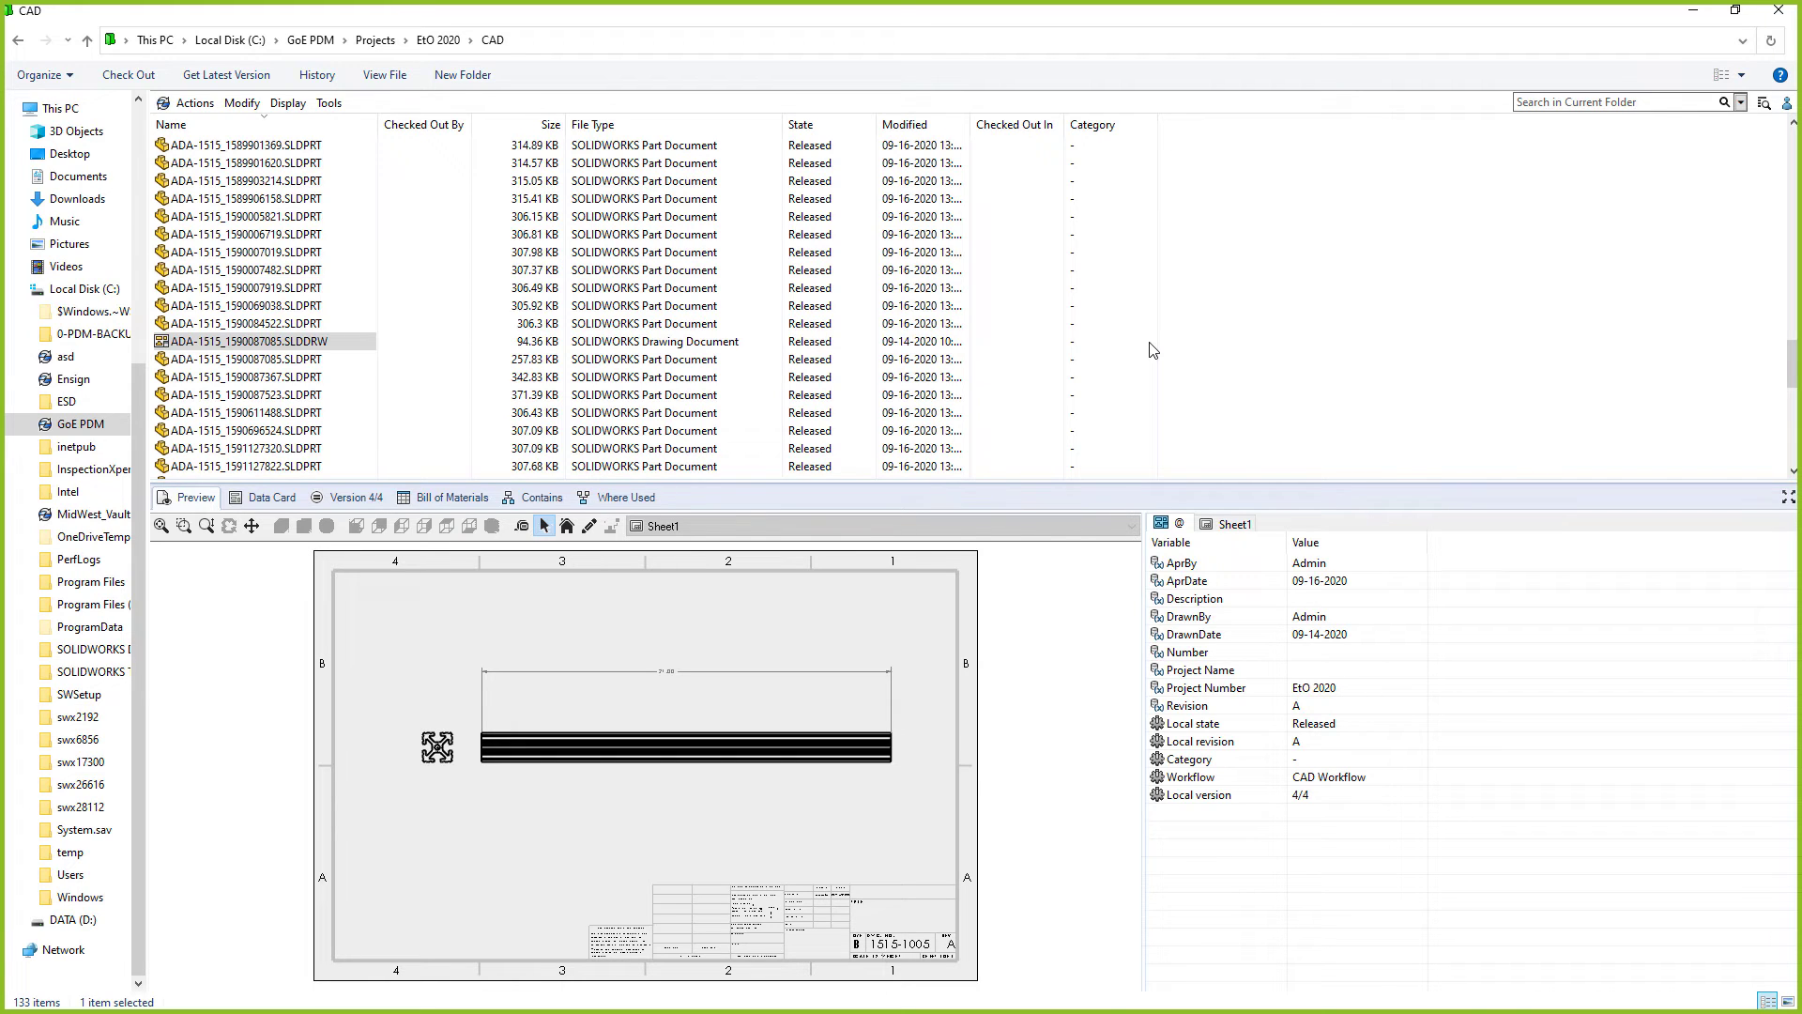
- Back in PDM Explorer, select 2030.SLDASM and 2045.SLDASM together in the EtO 2020 CAD folder
key(alt+Tab)
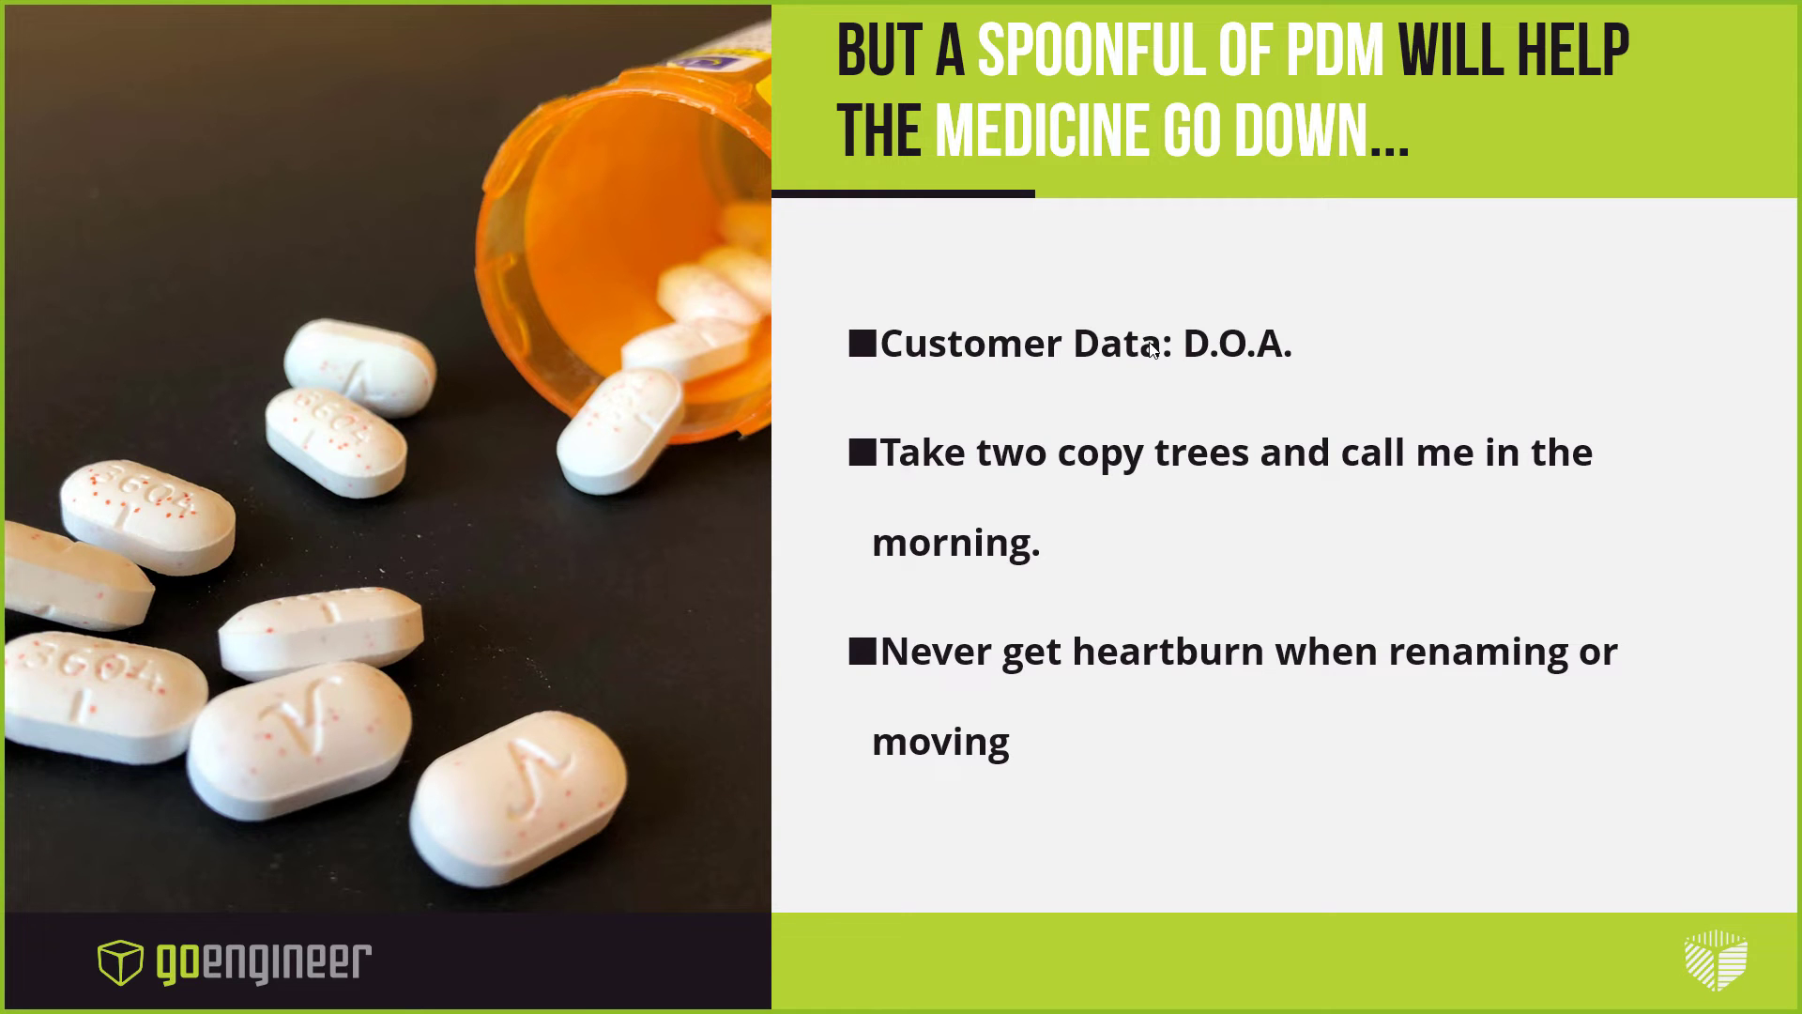
key(alt+Tab)
key(alt+Tab)
key(alt+Tab)
scroll(394, 342, up, 20)
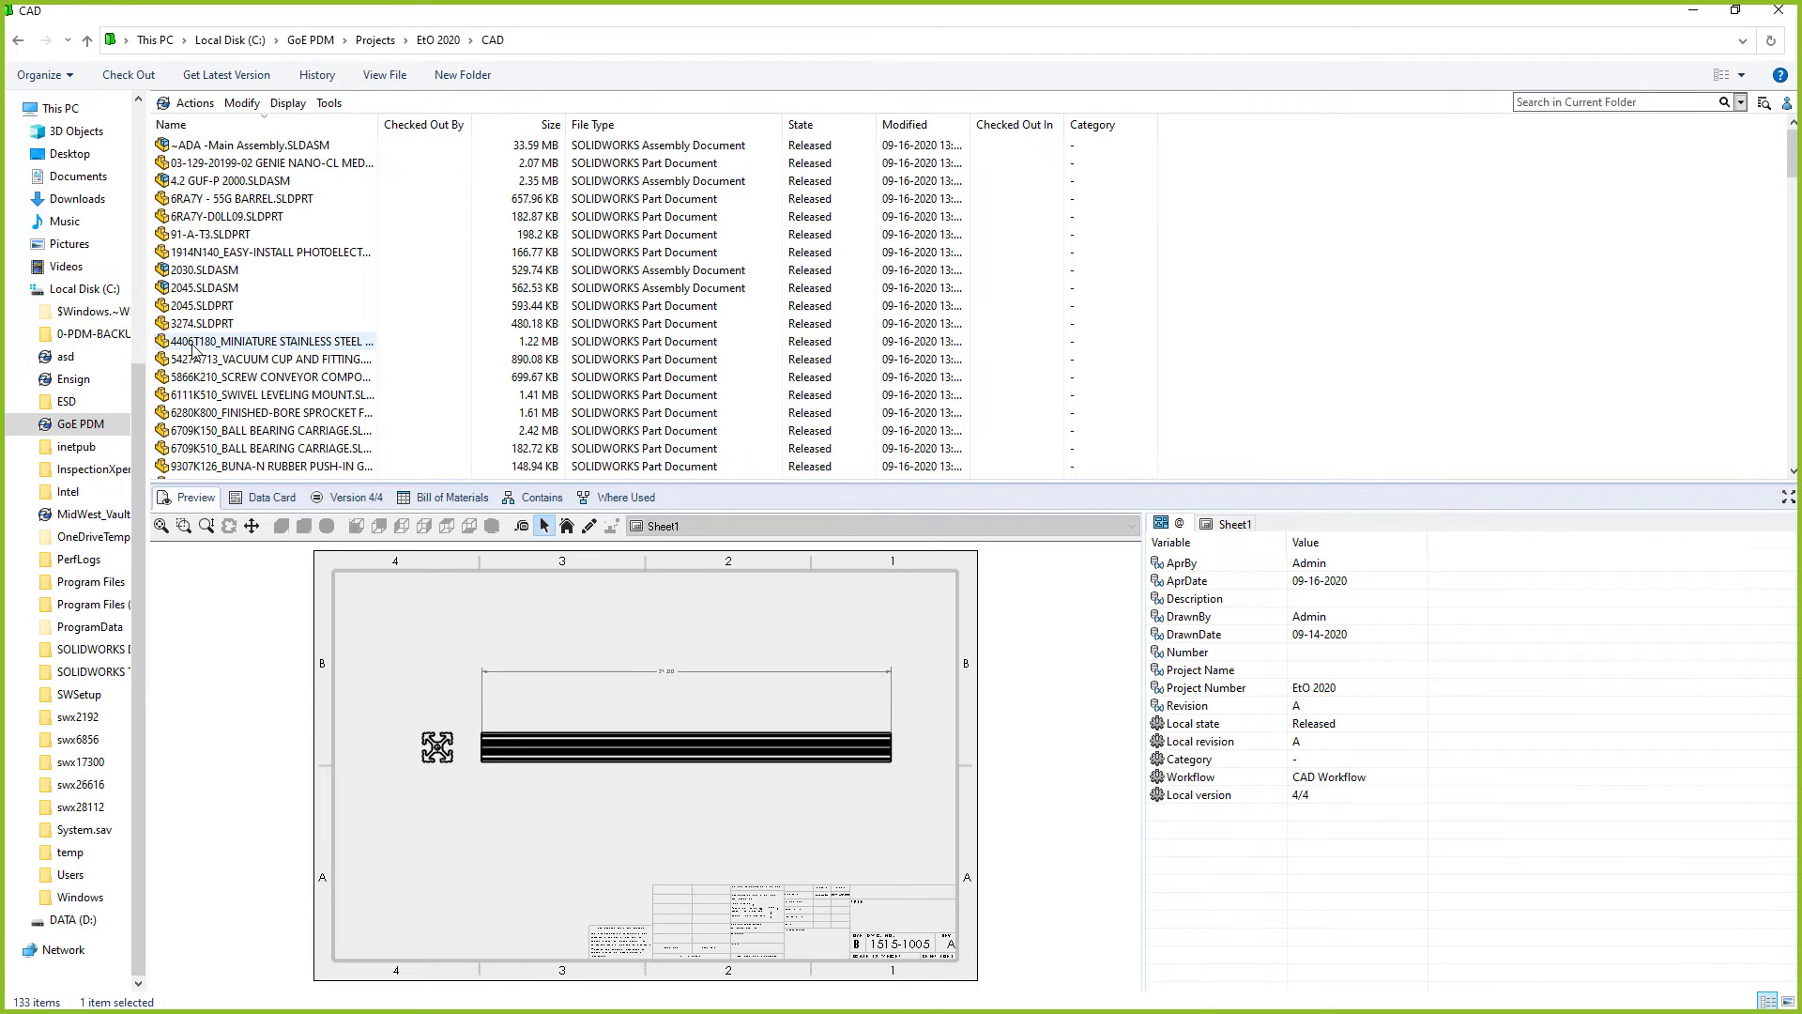
click(196, 271)
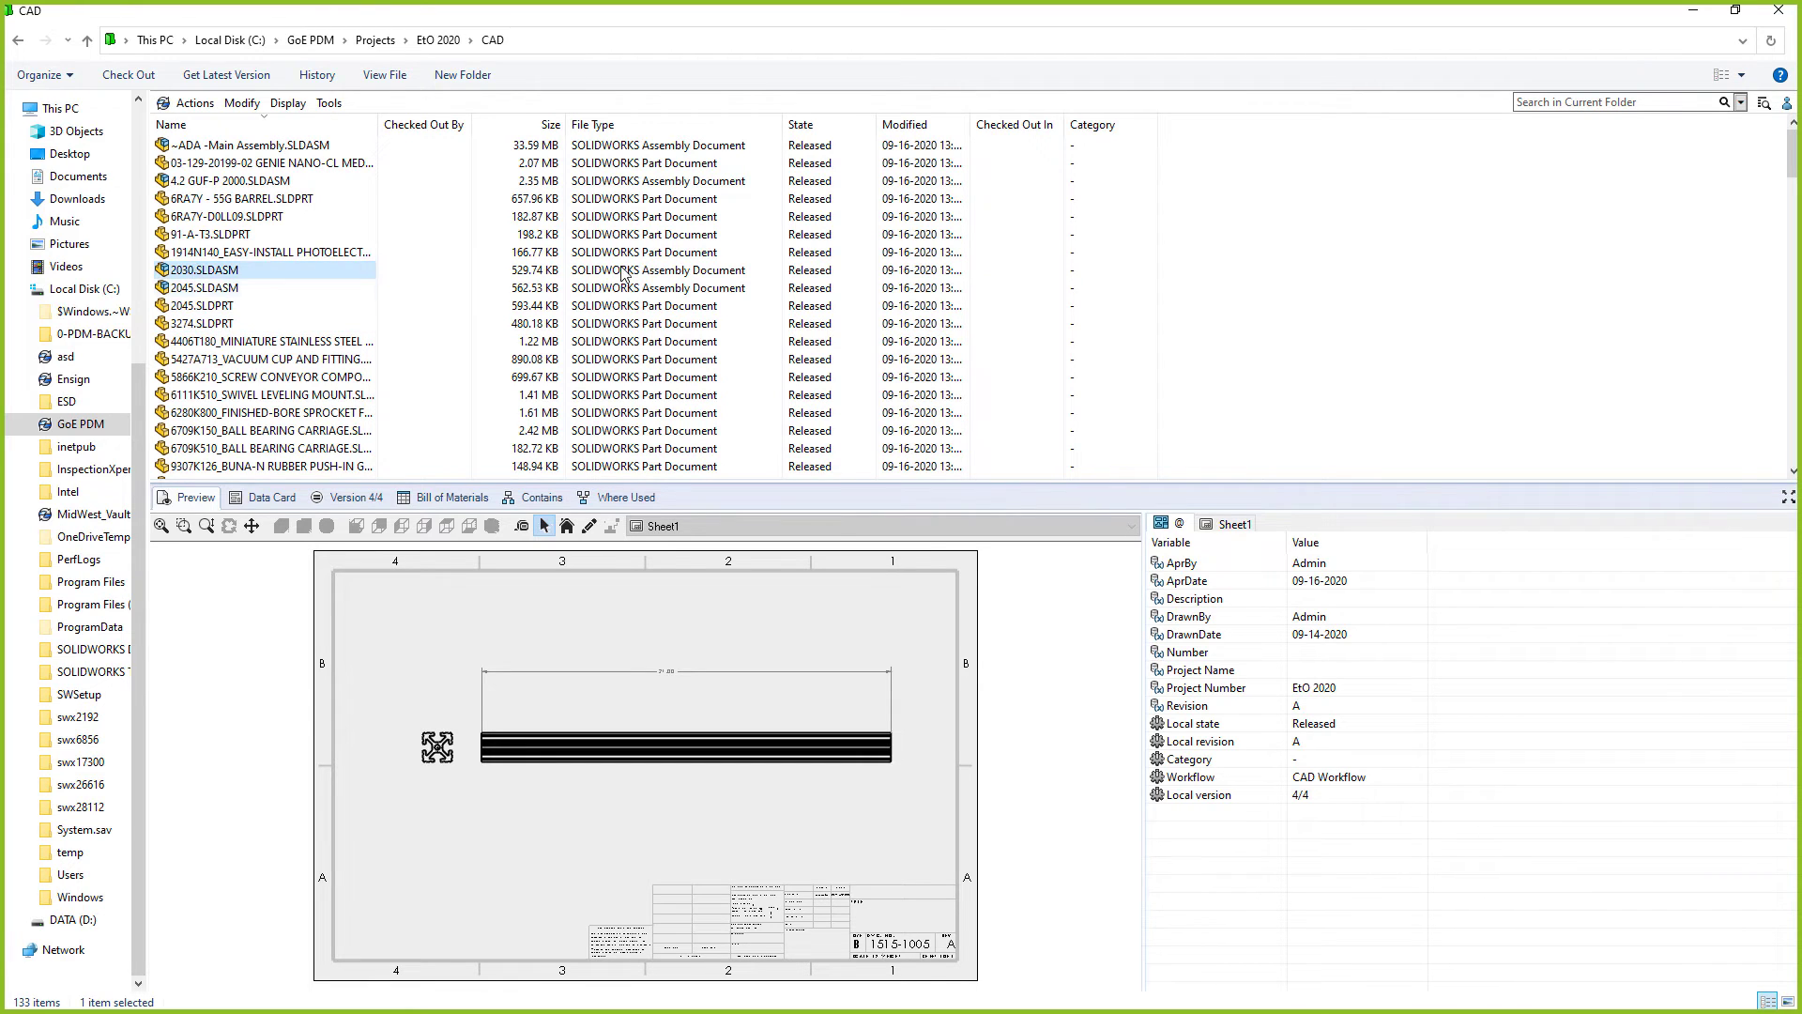
shift+click(185, 288)
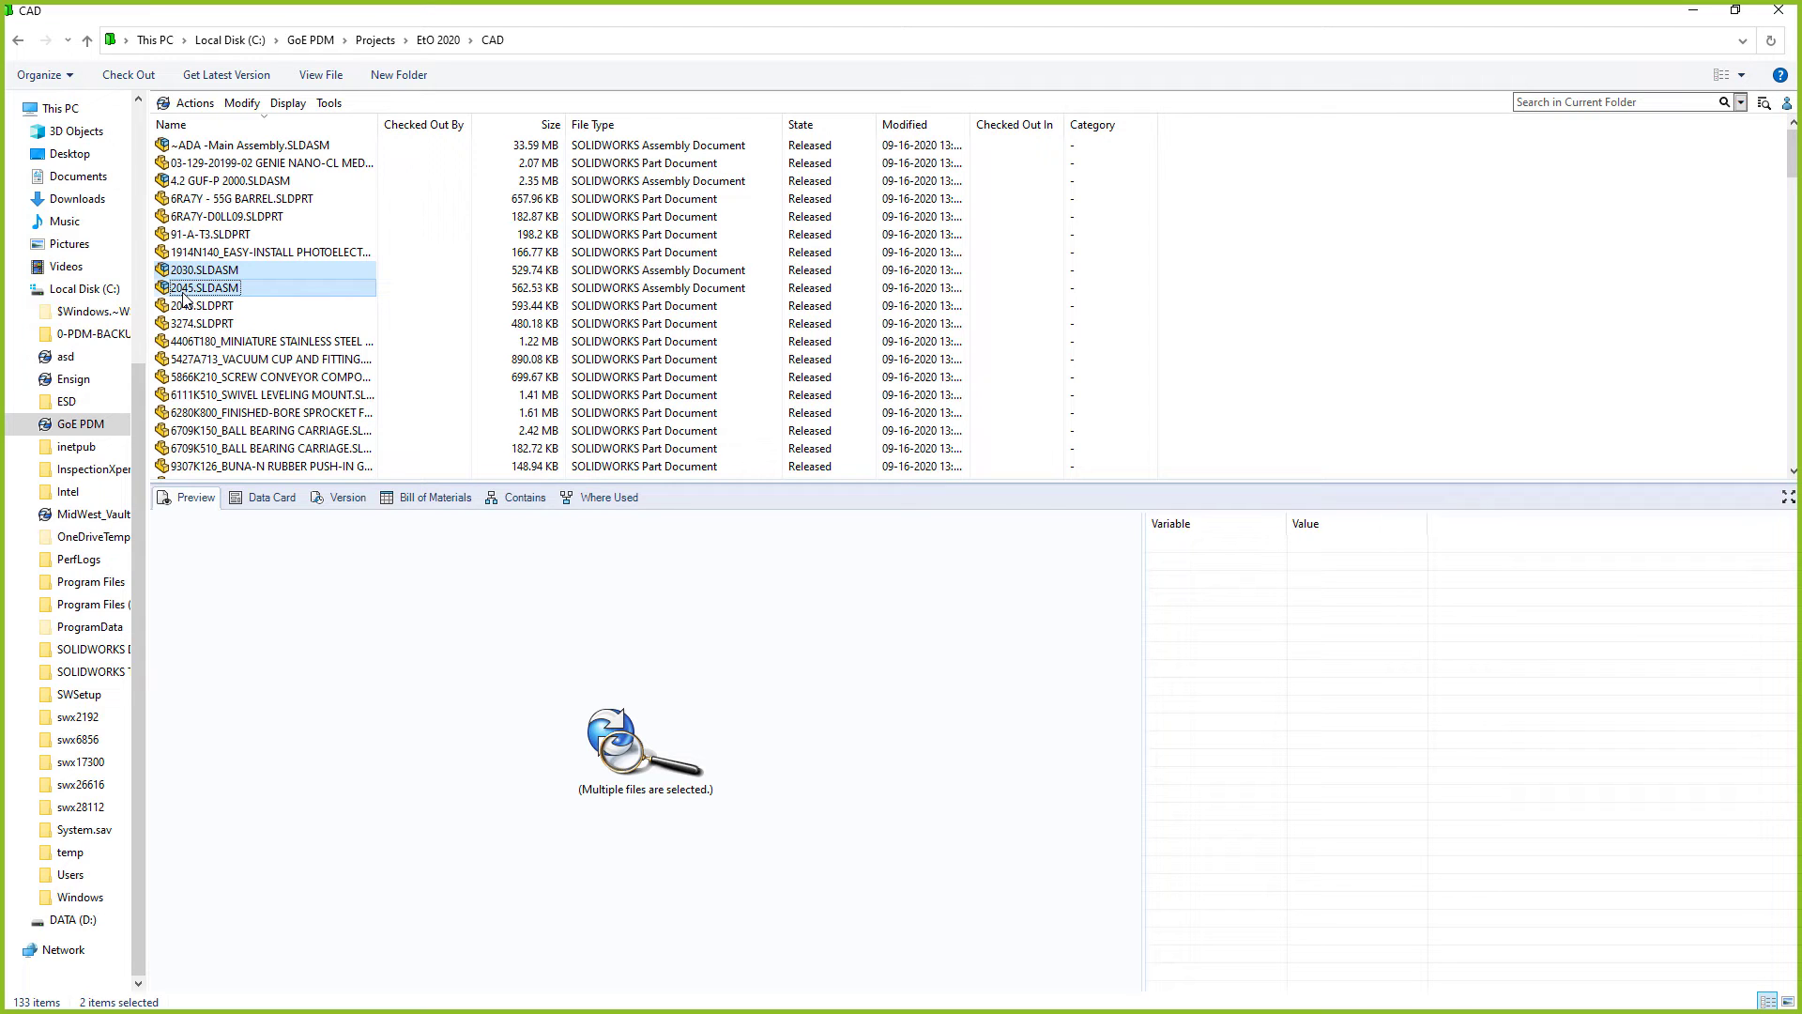
- Apply the ECR Approved transition to both assemblies with comment 'Change to Standard Components'
right_click(185, 298)
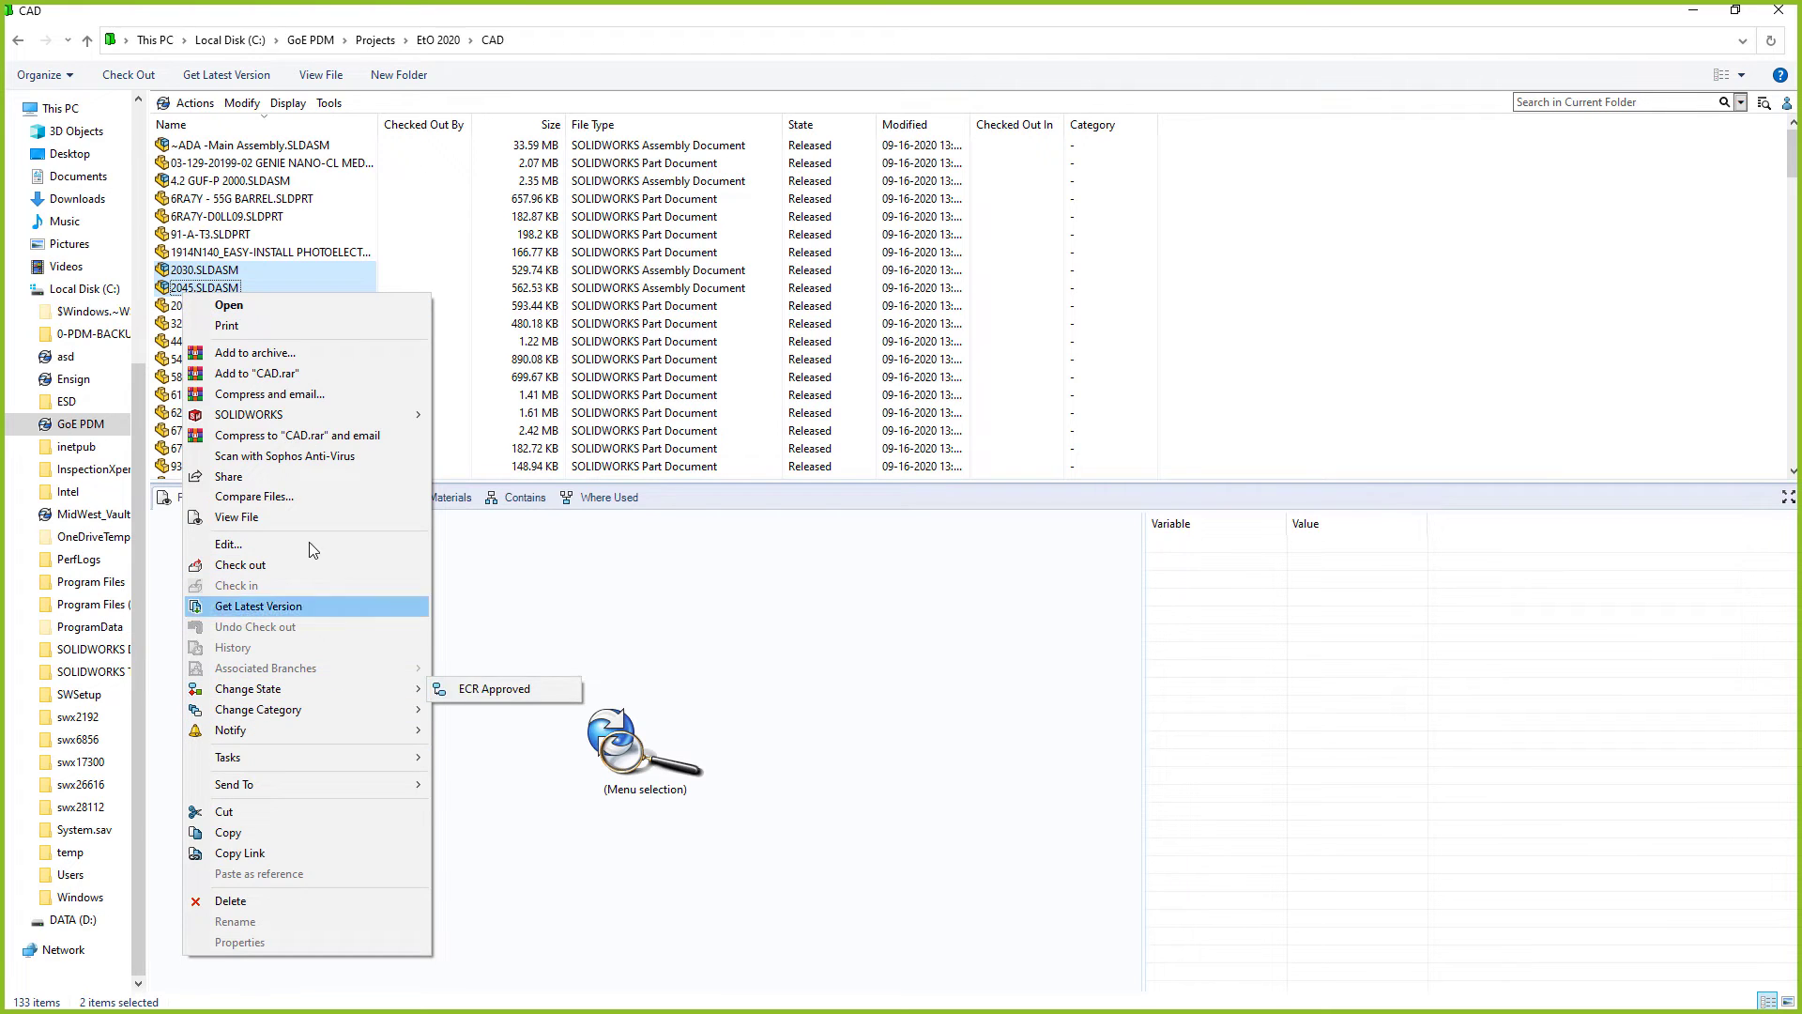
click(495, 689)
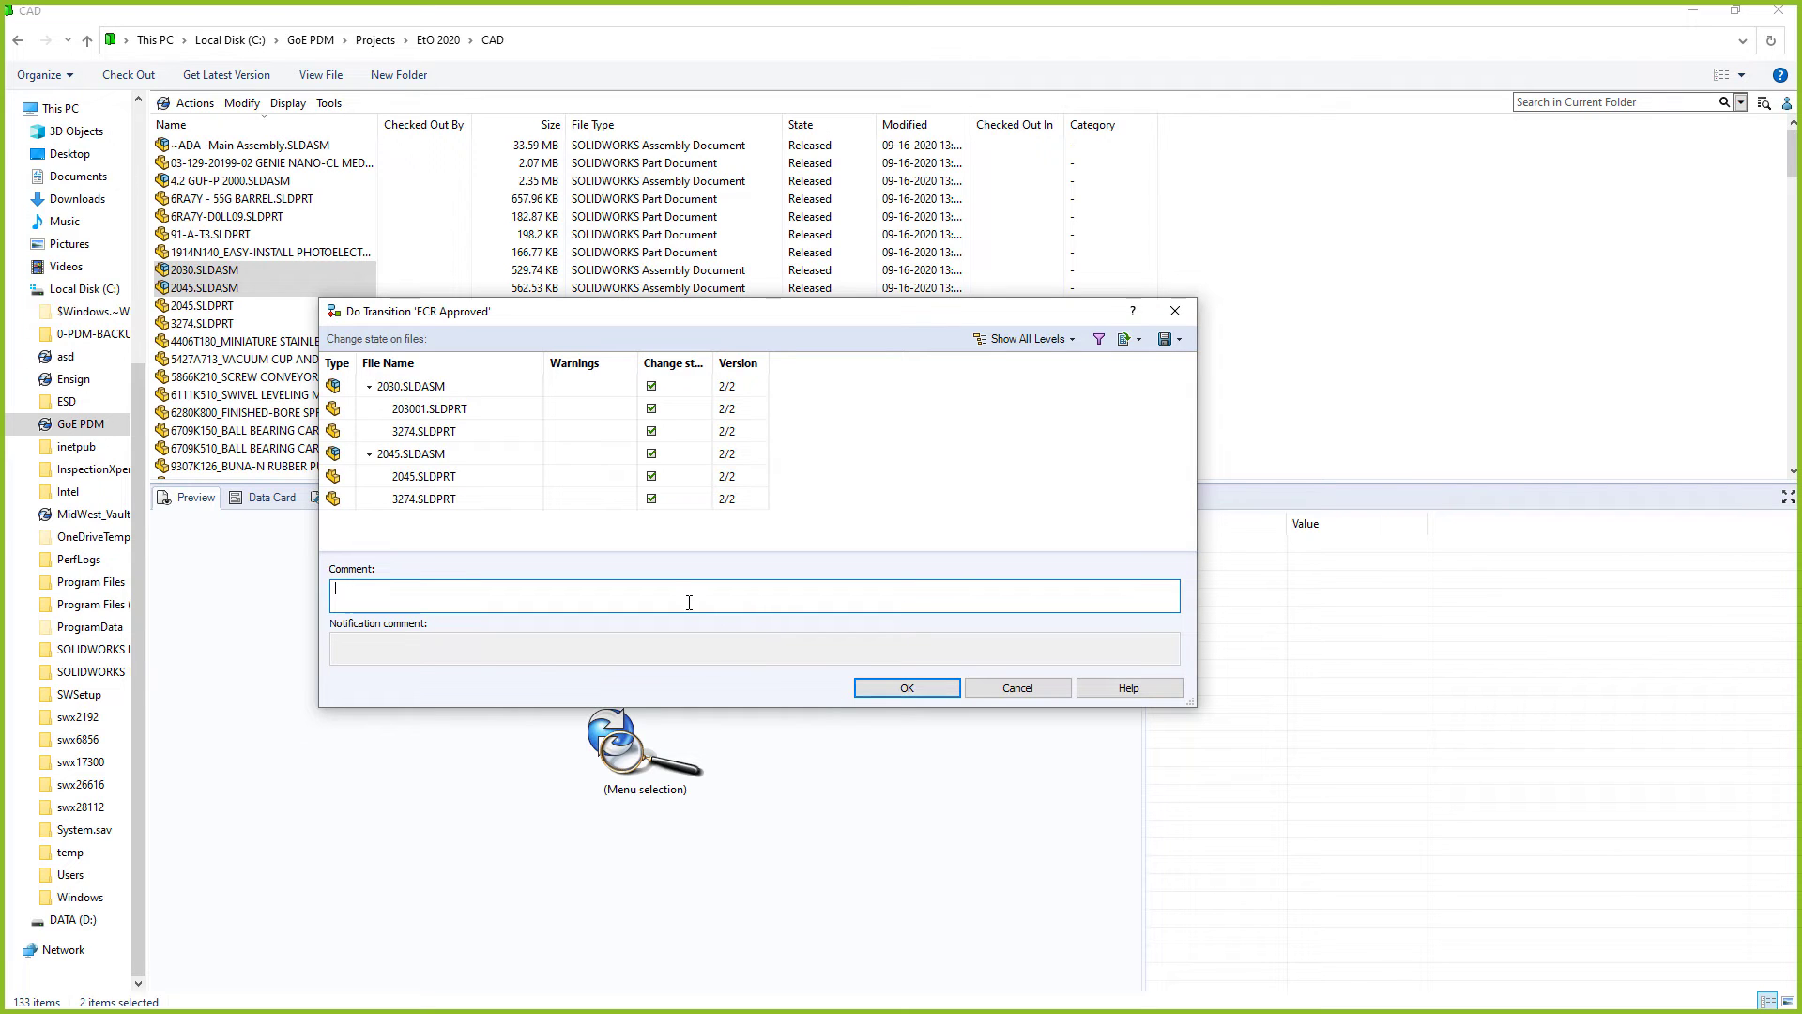
text(Change to Standard Components)
click(907, 690)
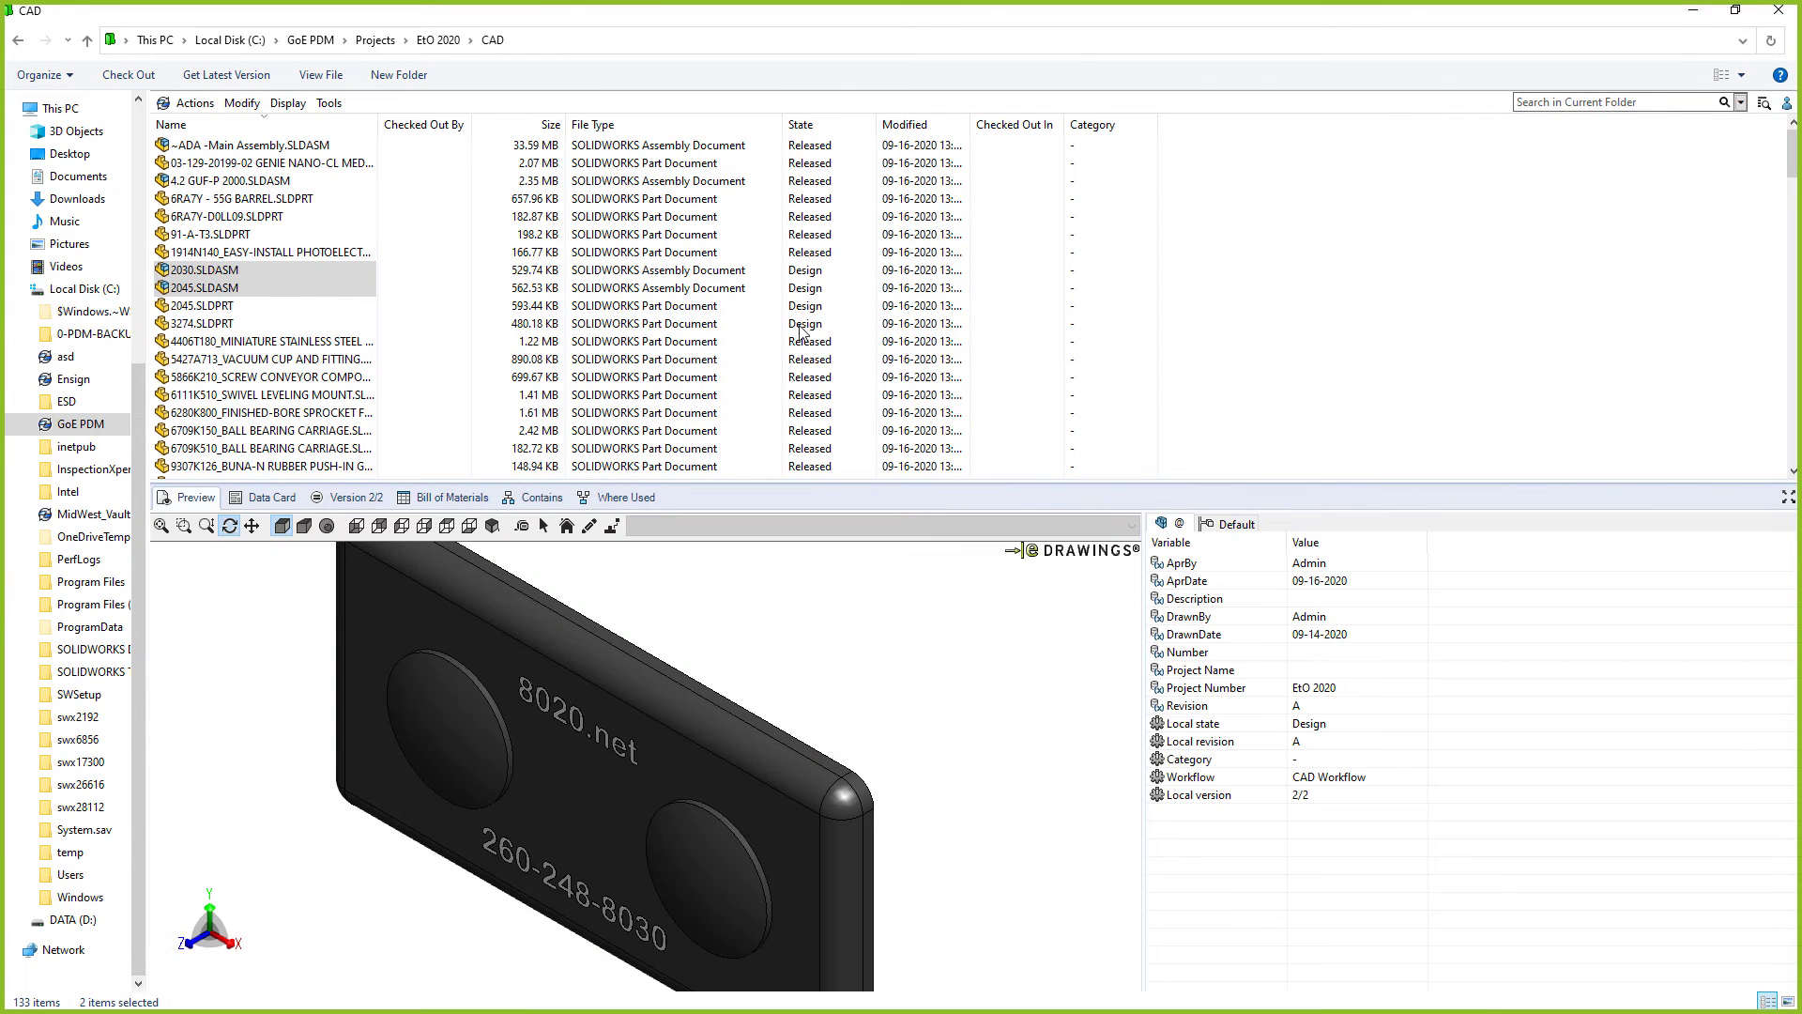
- Transition the 2030 and 2045 assemblies and their parts to the Standard Part state
right_click(221, 271)
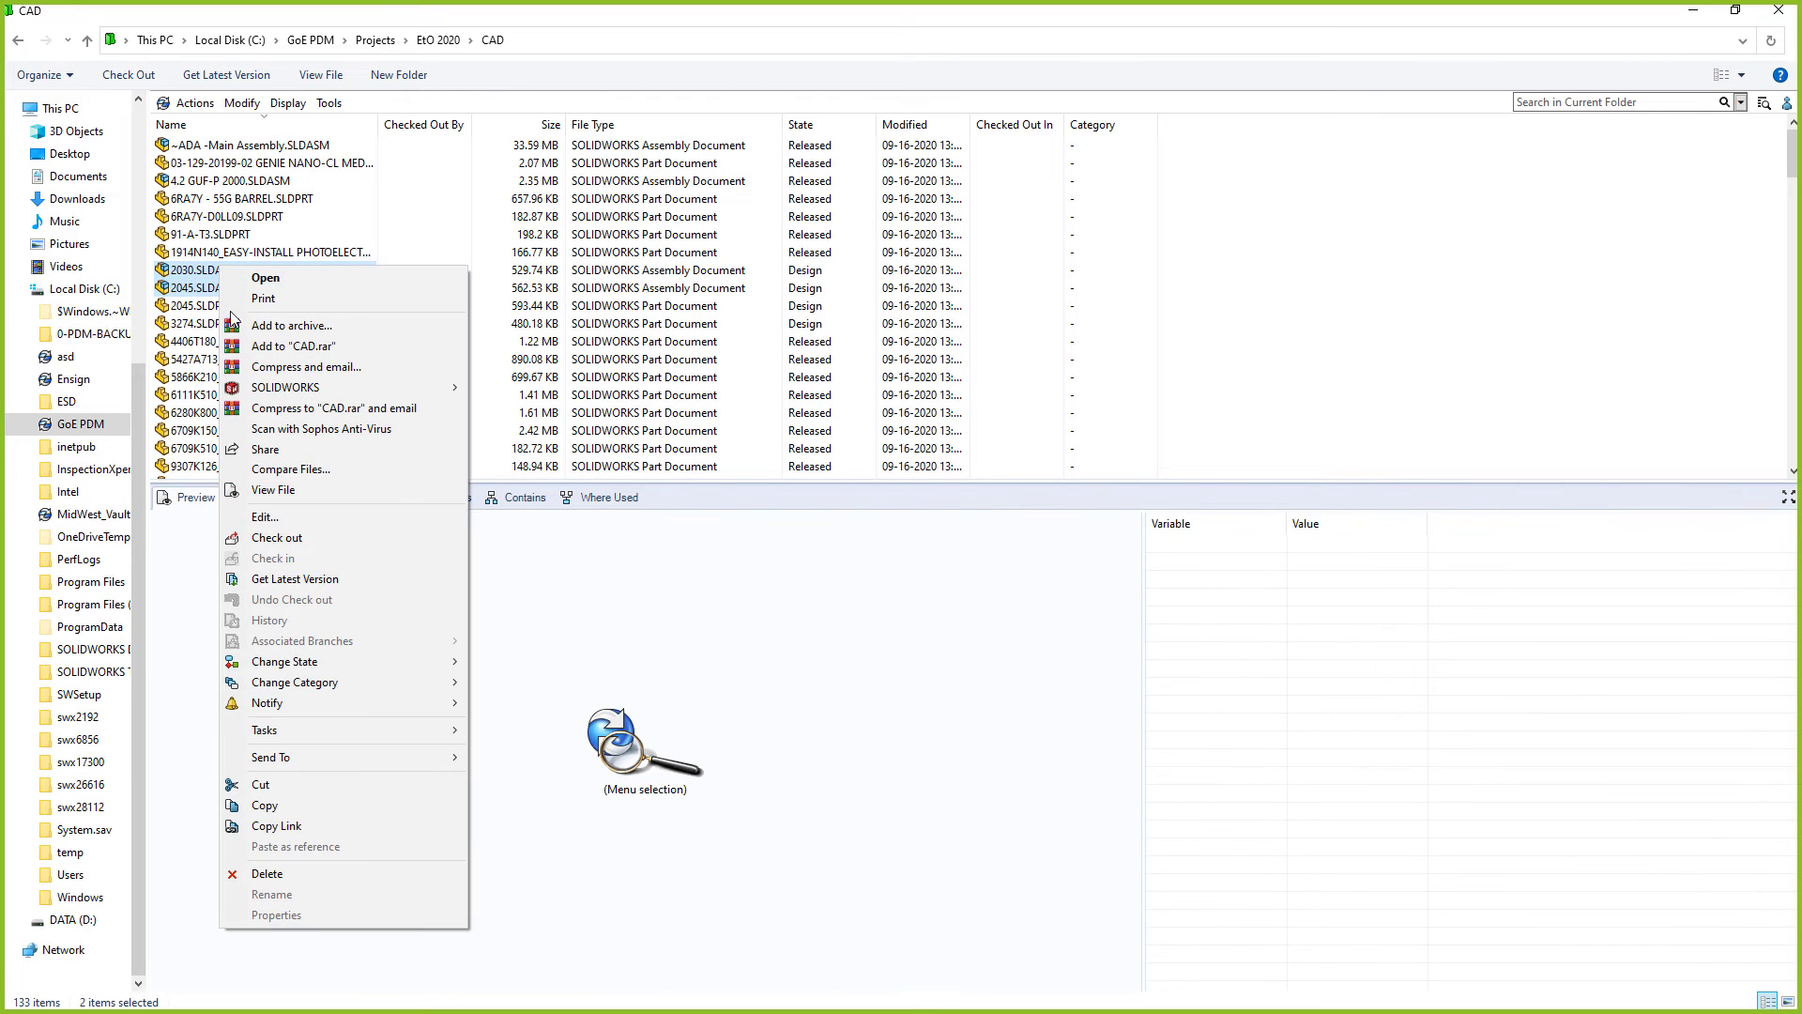
mouse_move(439, 662)
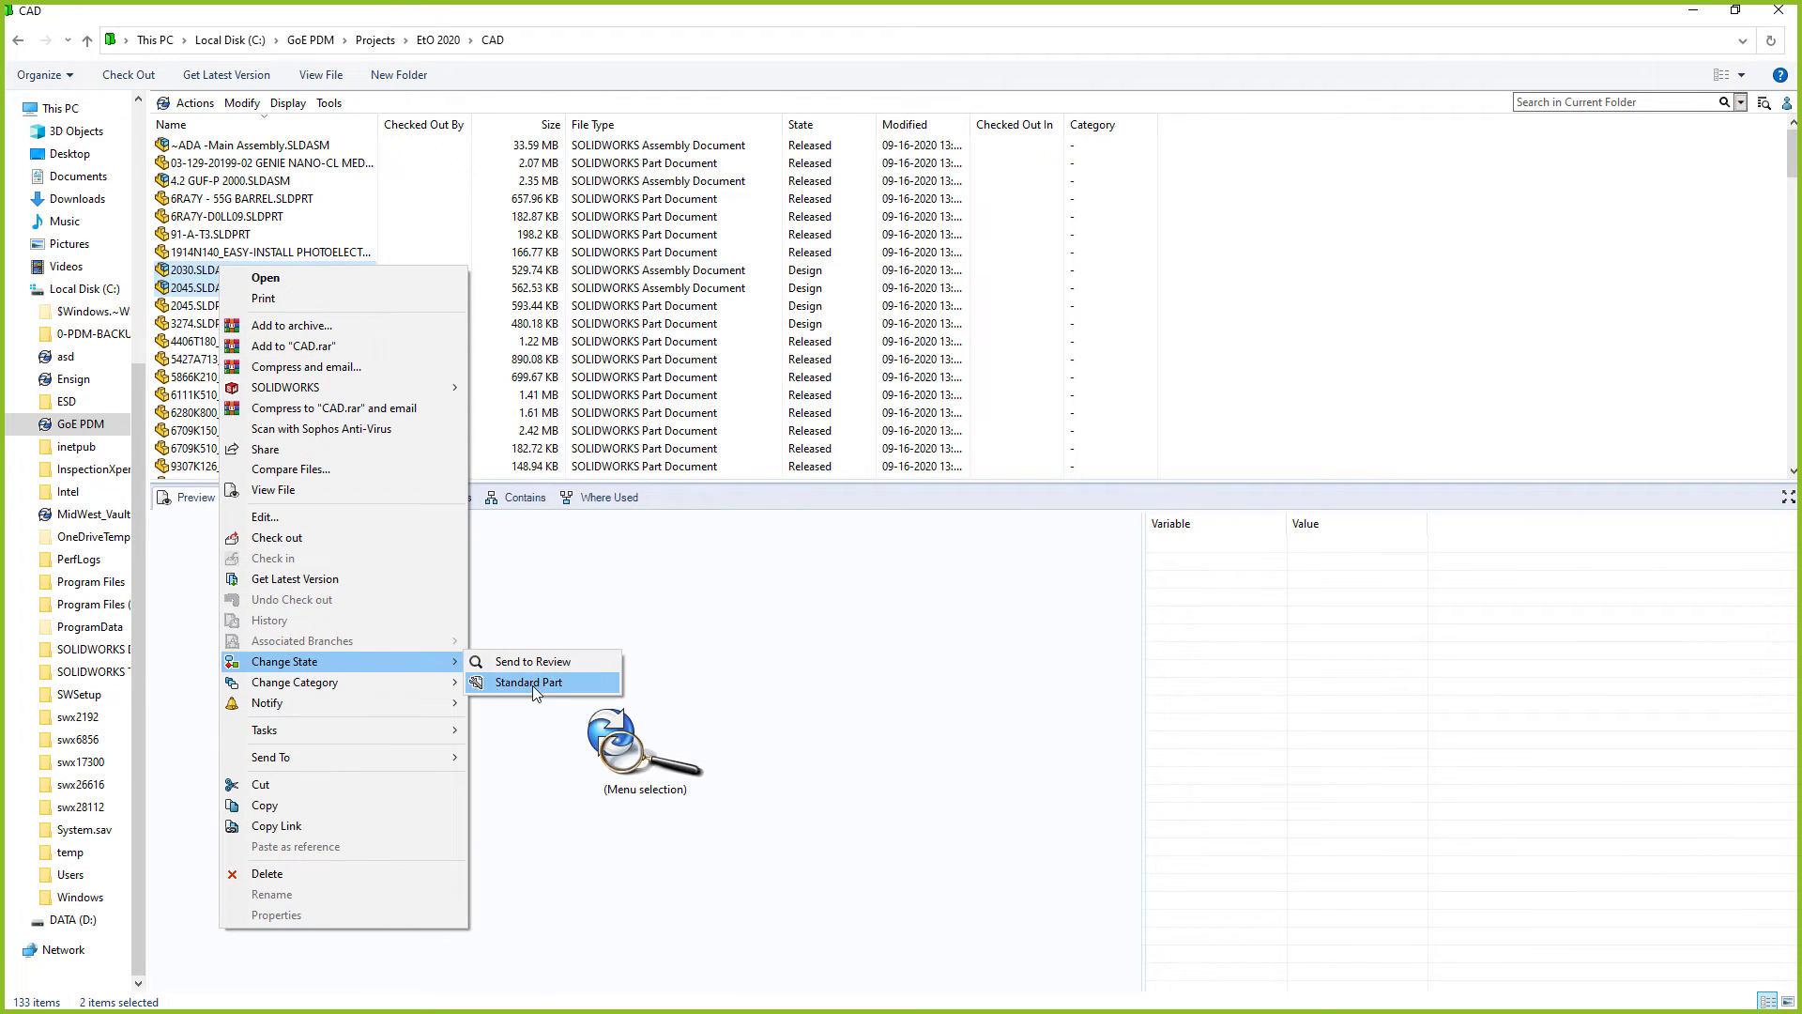
click(530, 682)
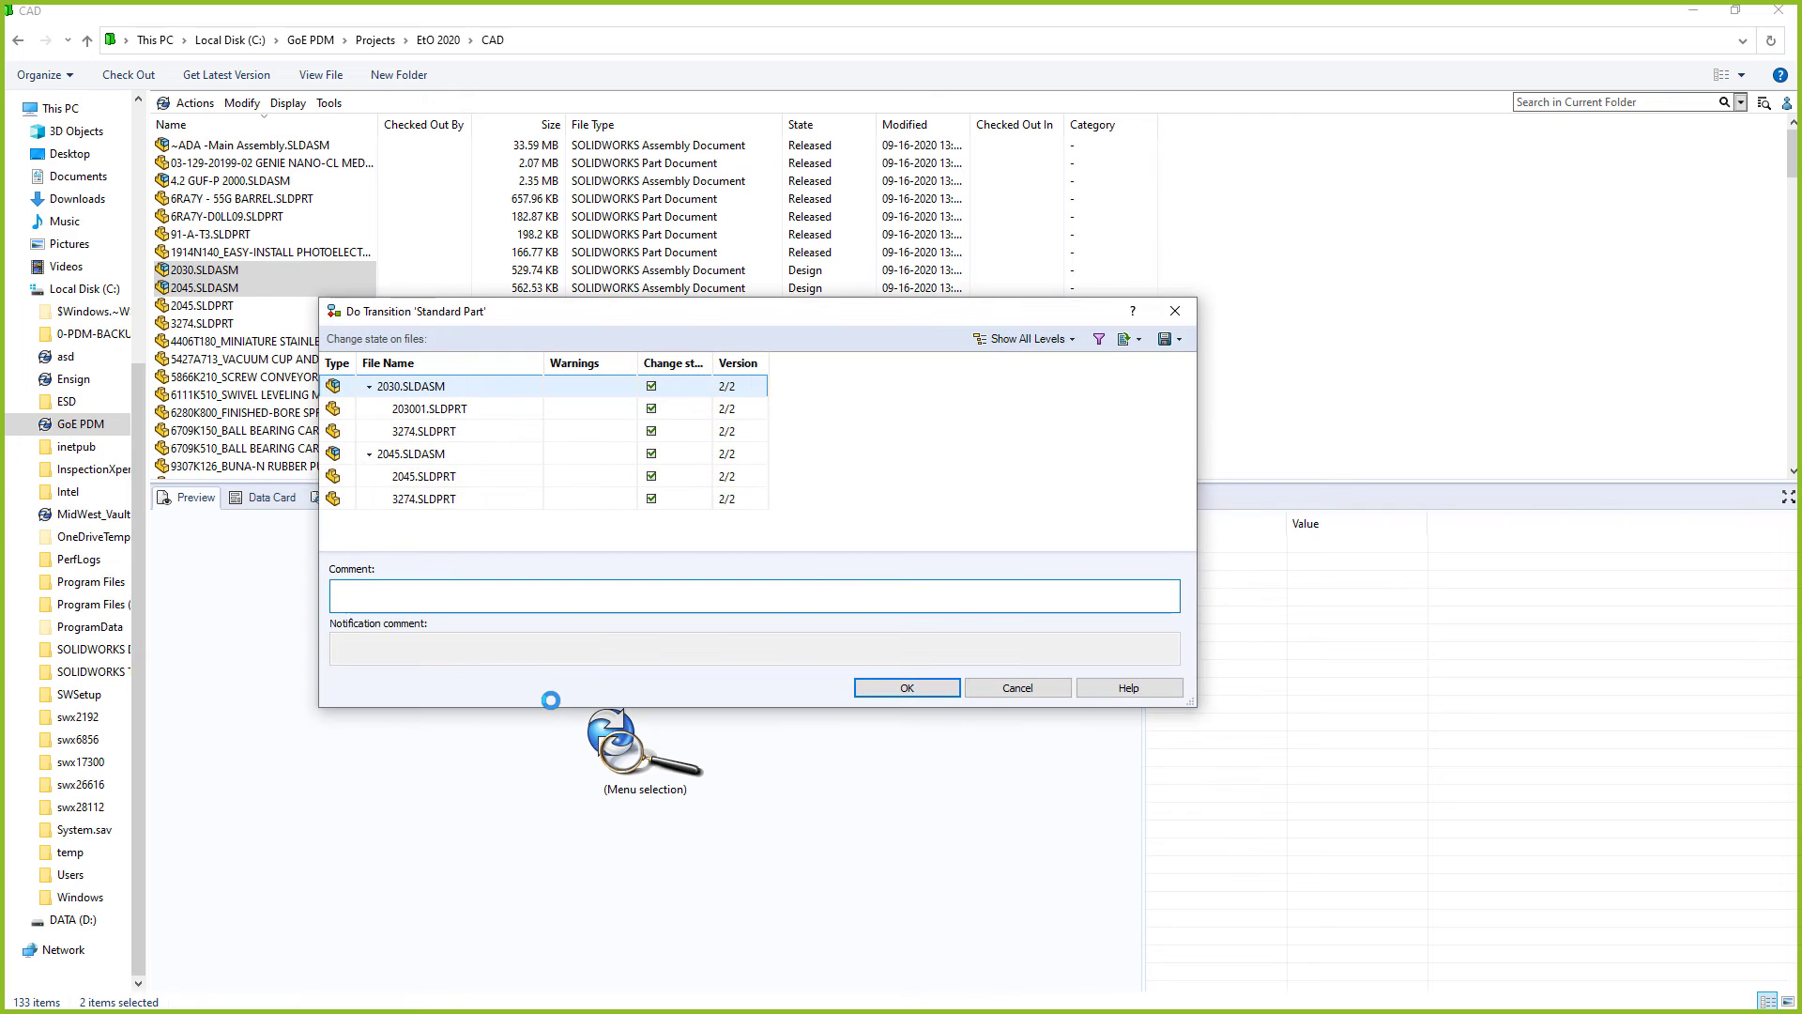
click(901, 688)
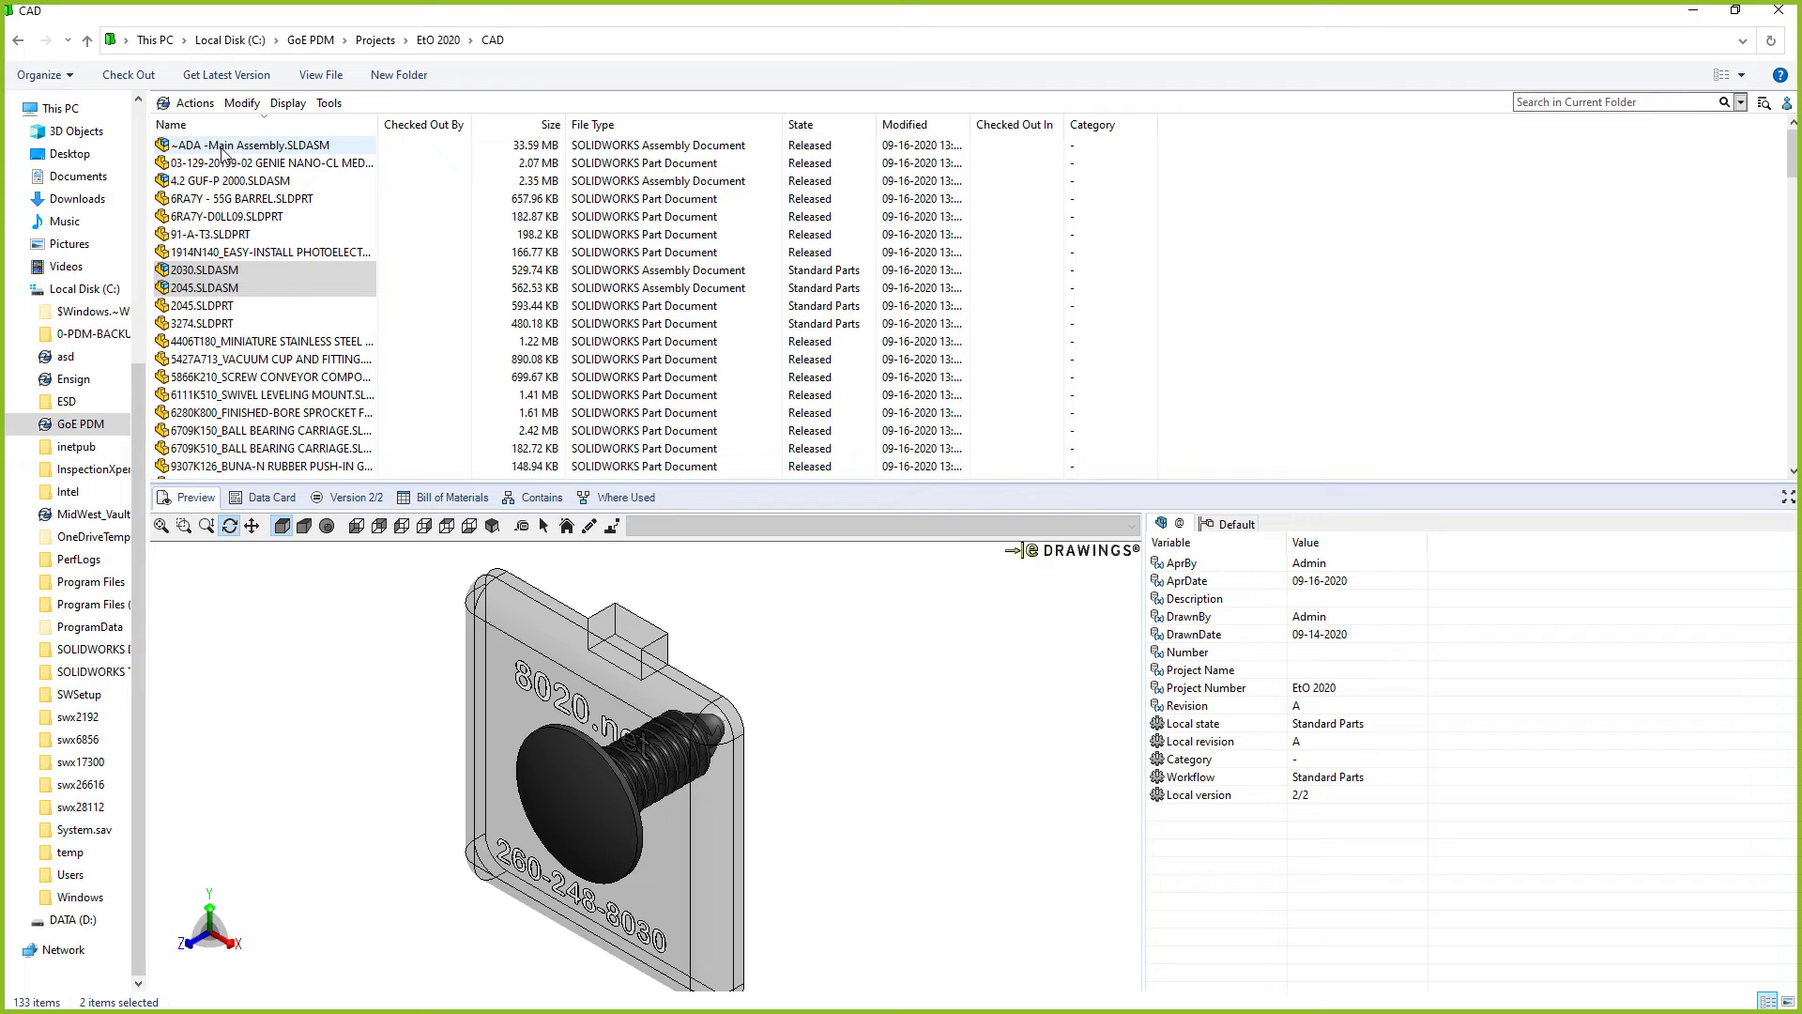
scroll(286, 312, down, 15)
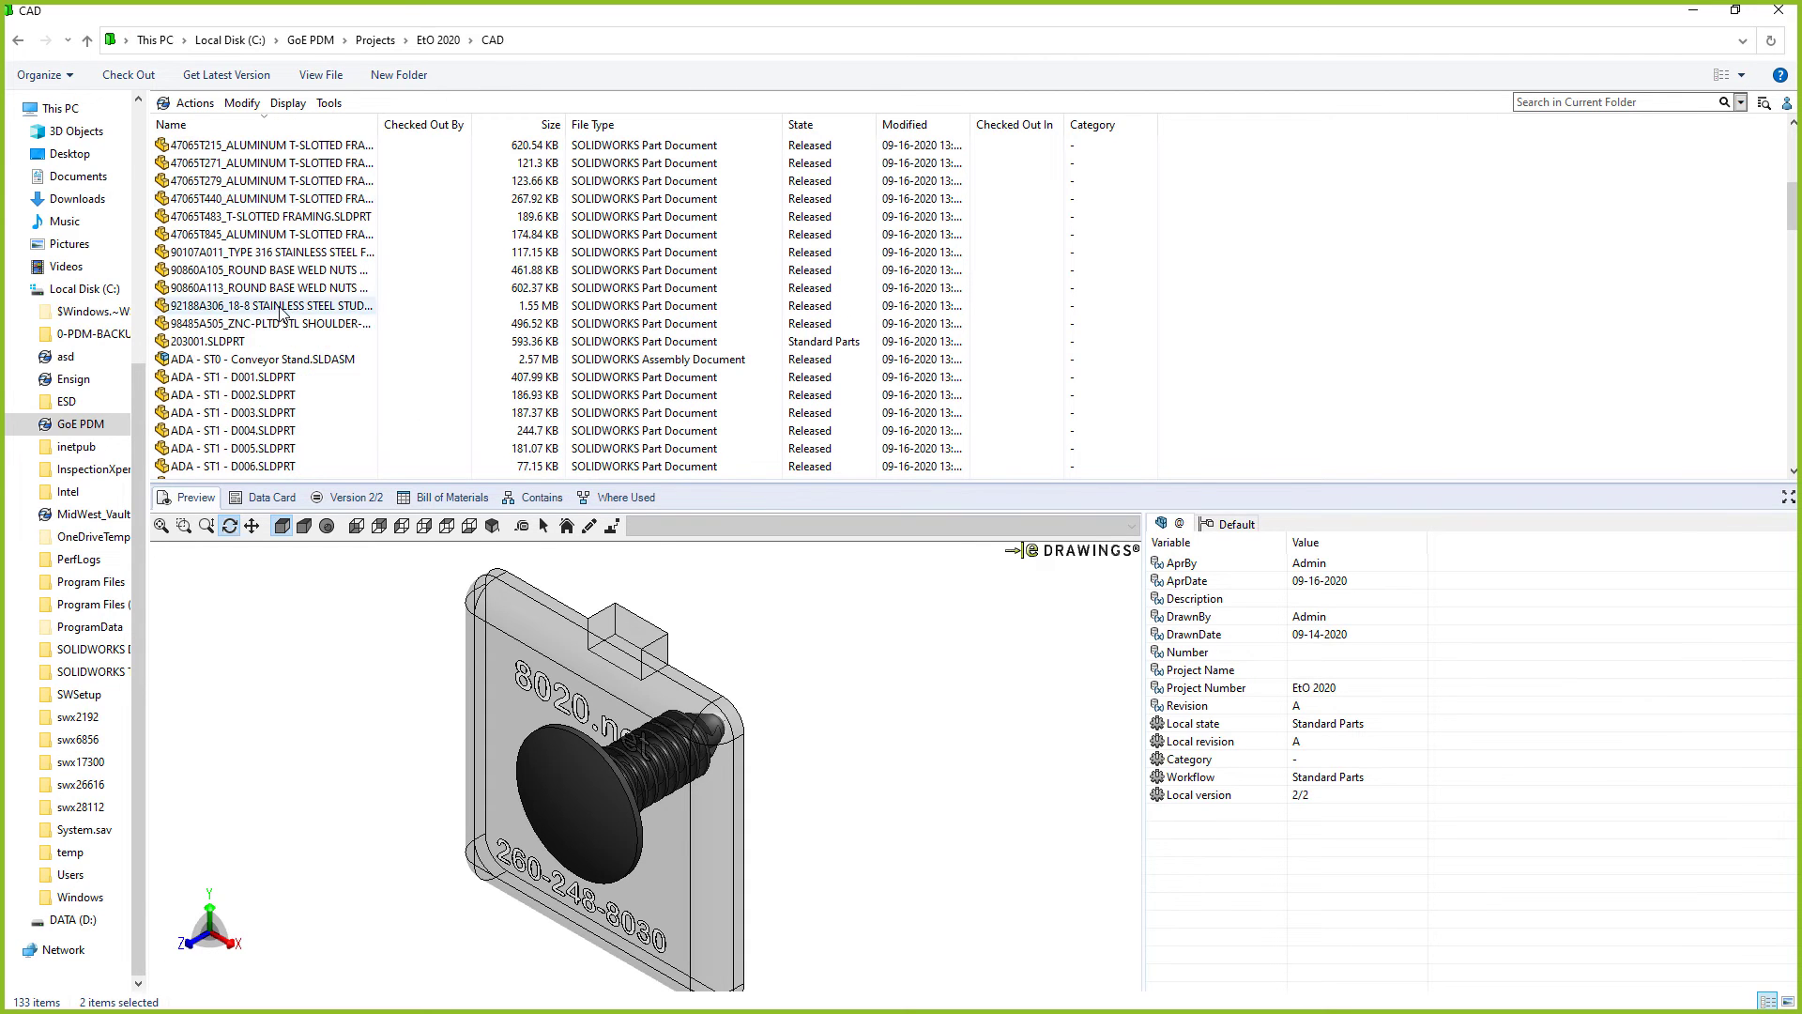
- Select ~ADA -Main Assembly.SLDASM and launch Copy Tree on it from the Tools menu
scroll(189, 335, up, 15)
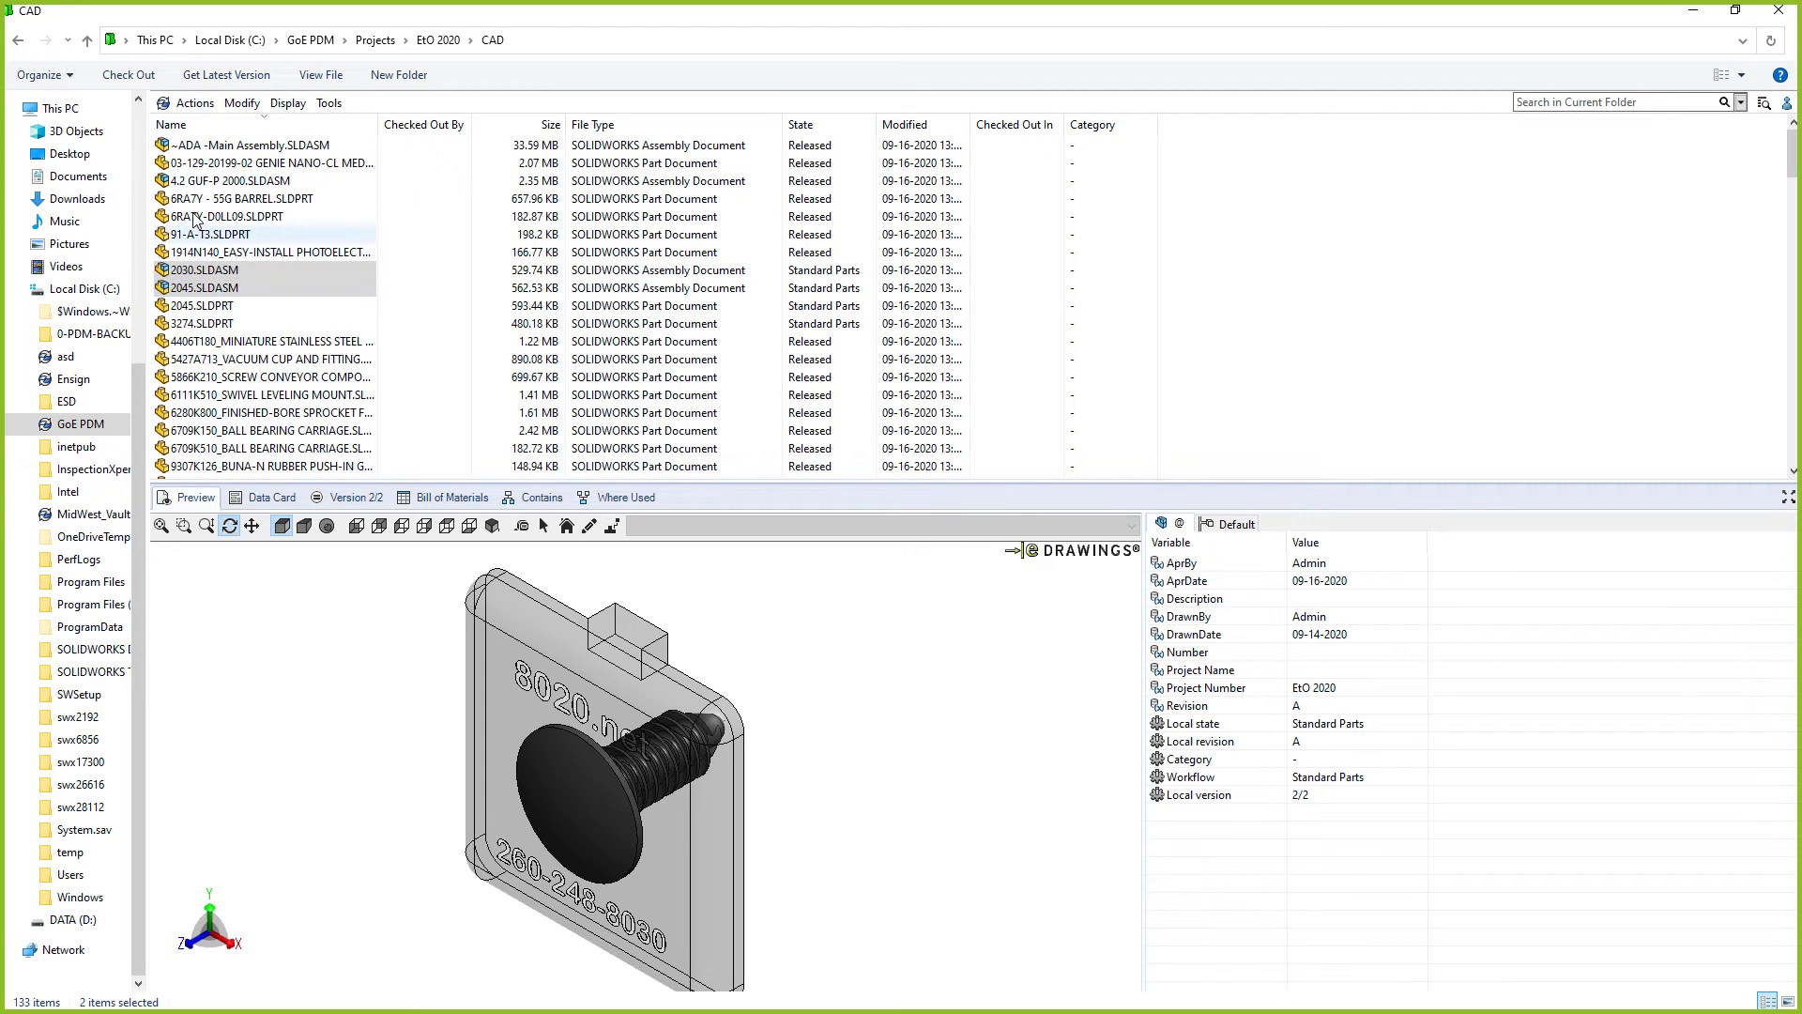
click(191, 146)
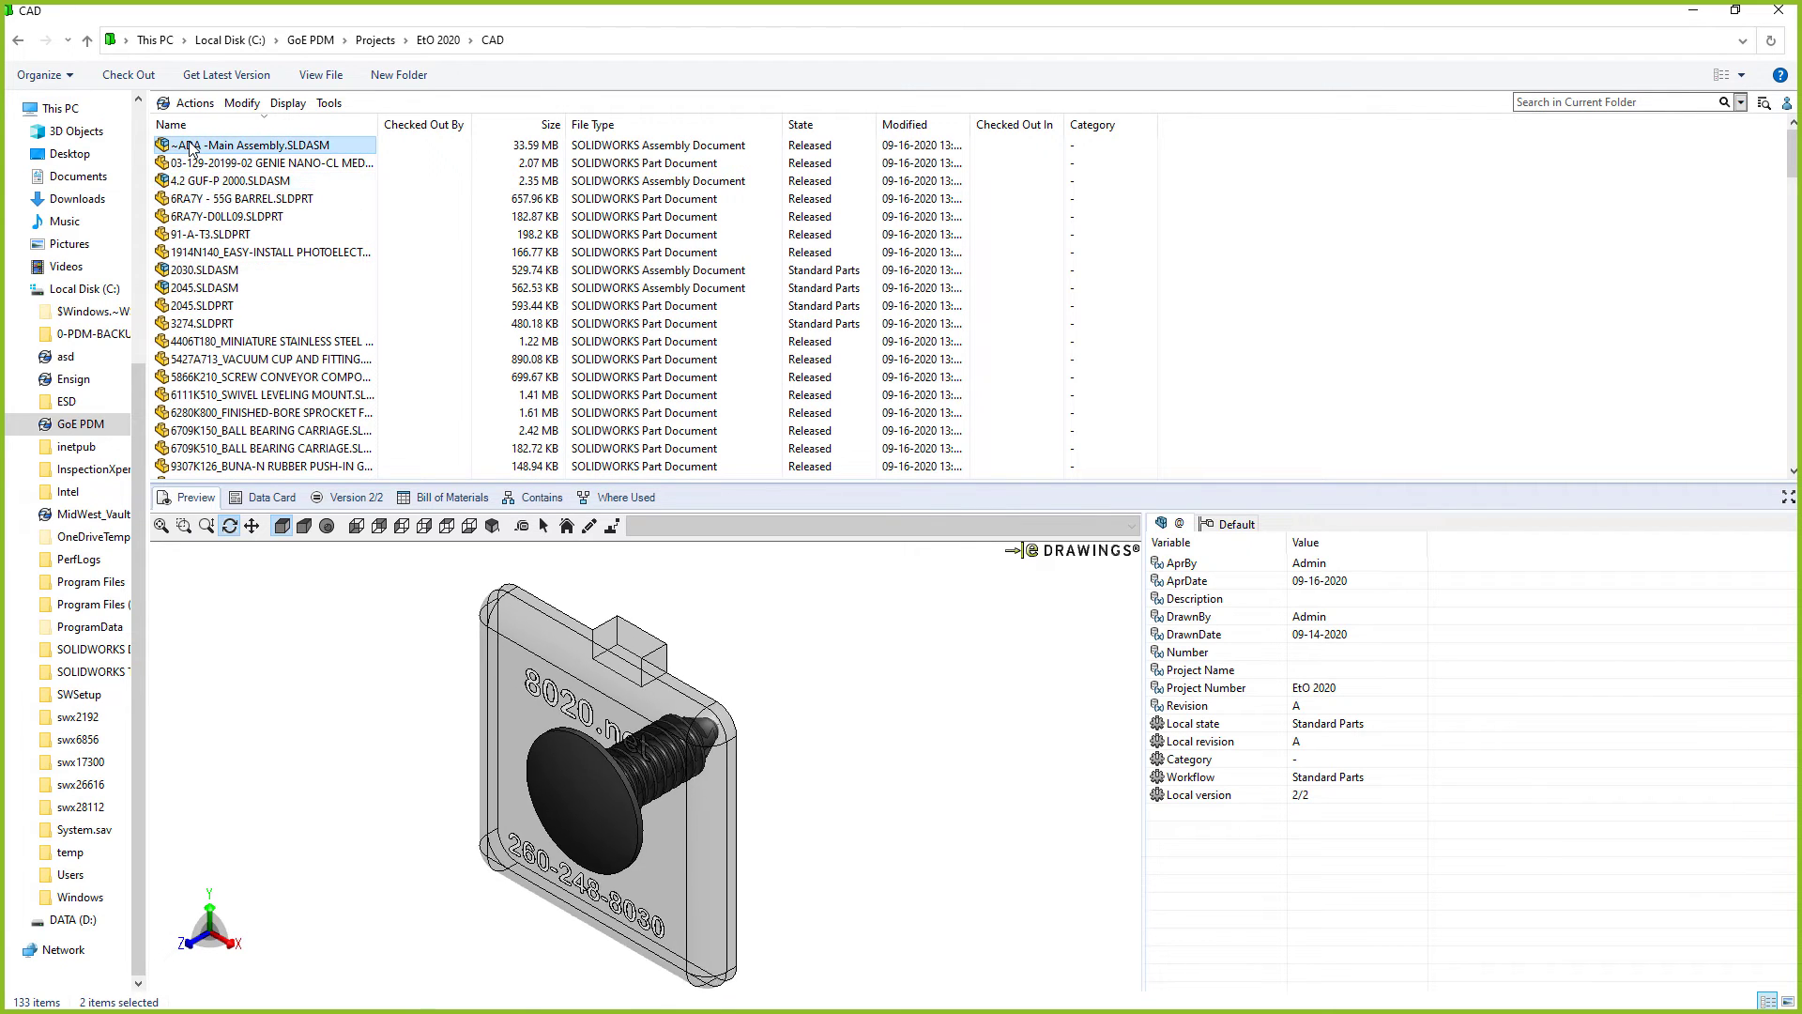
right_click(191, 147)
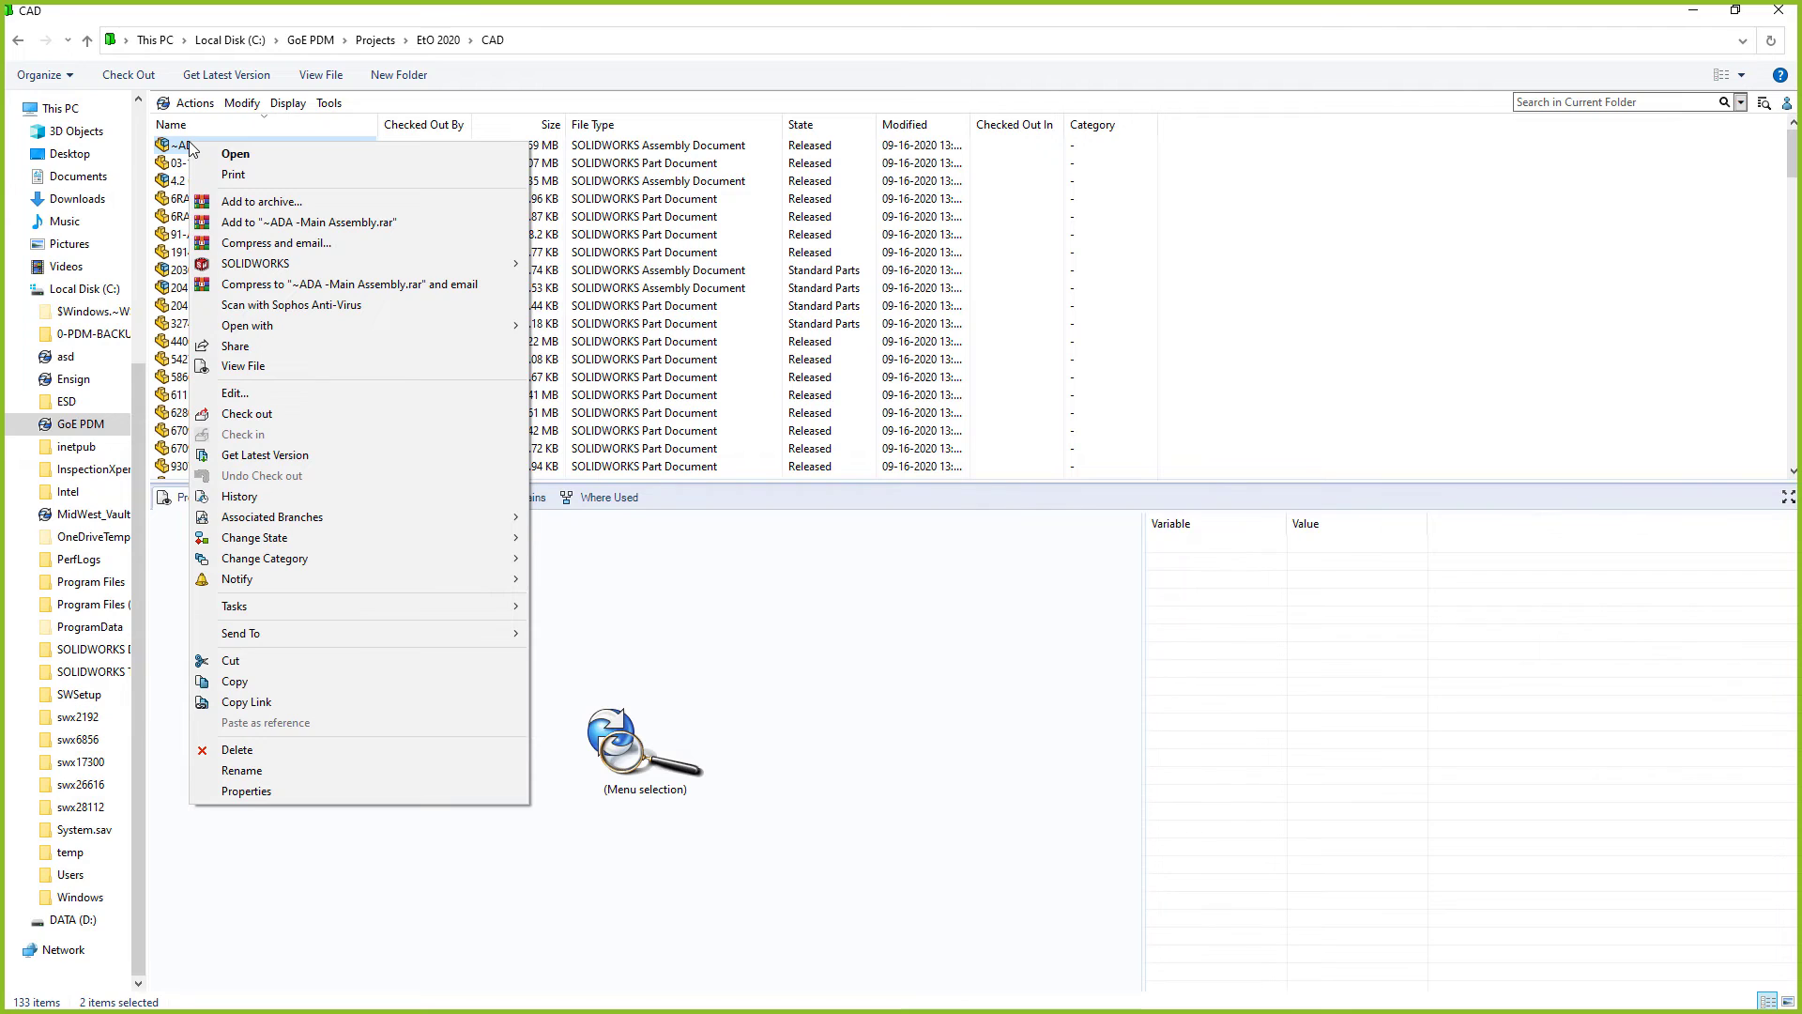
key(m)
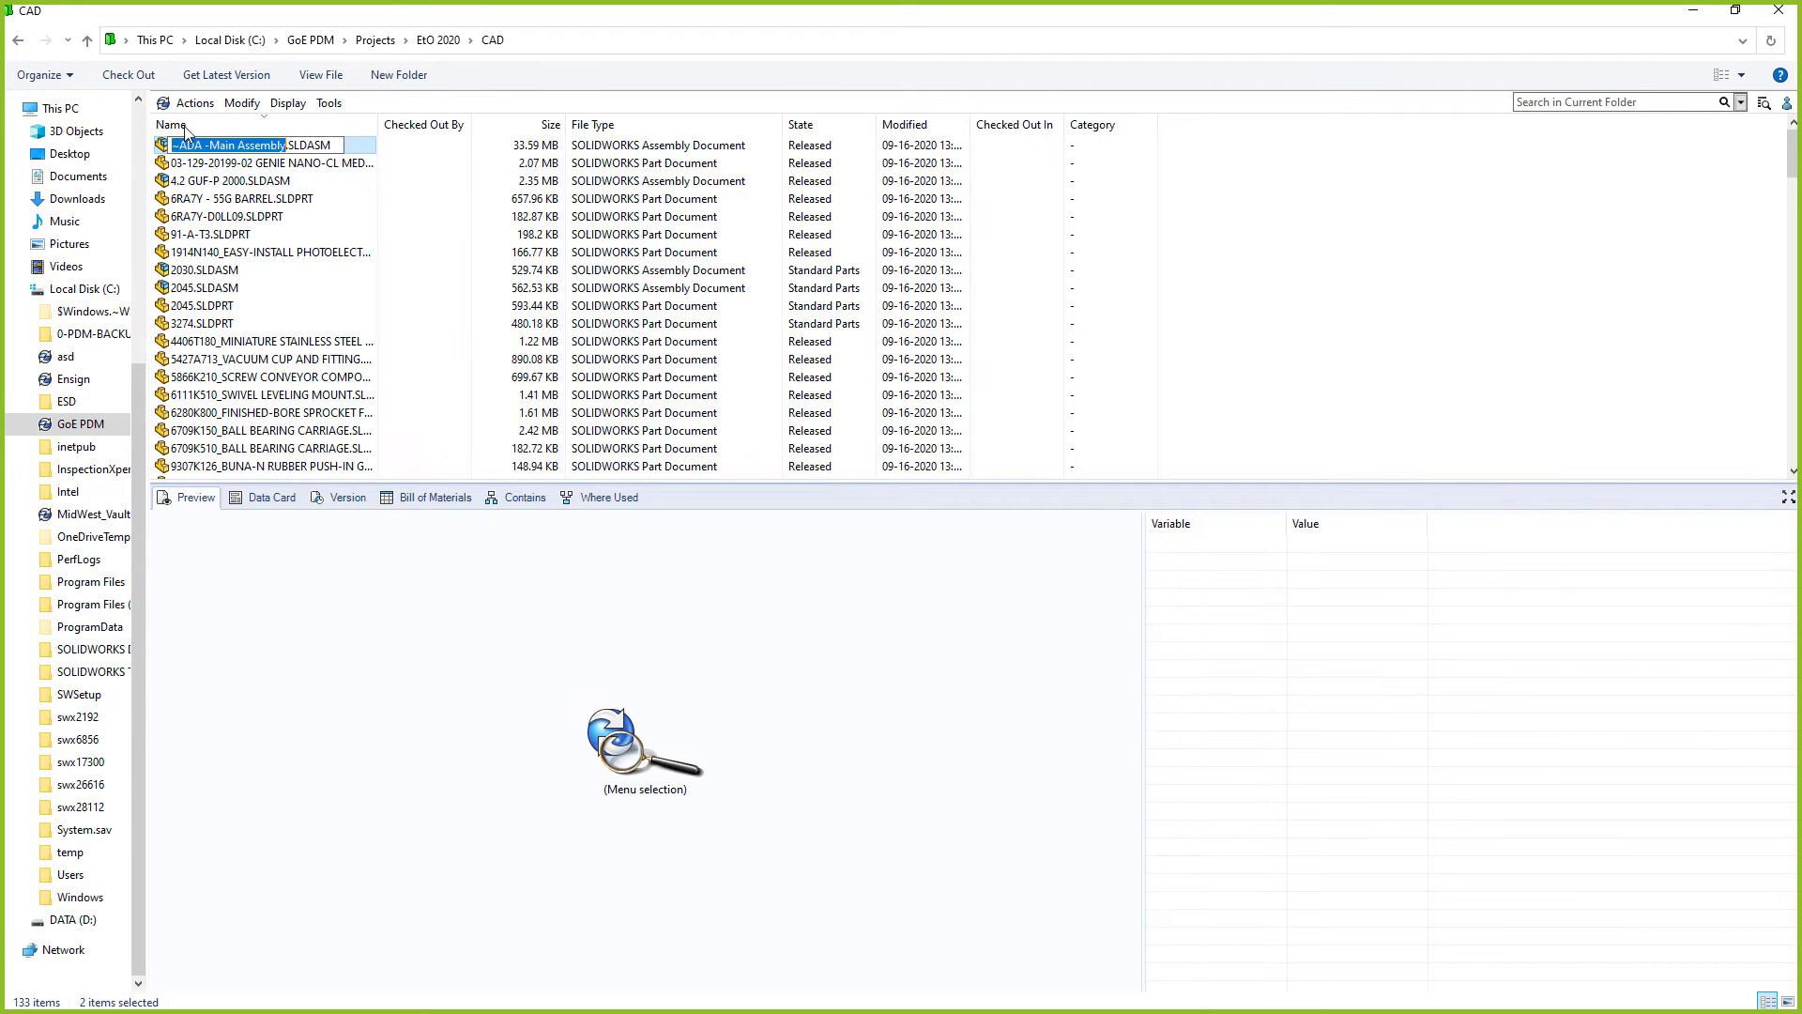
click(192, 104)
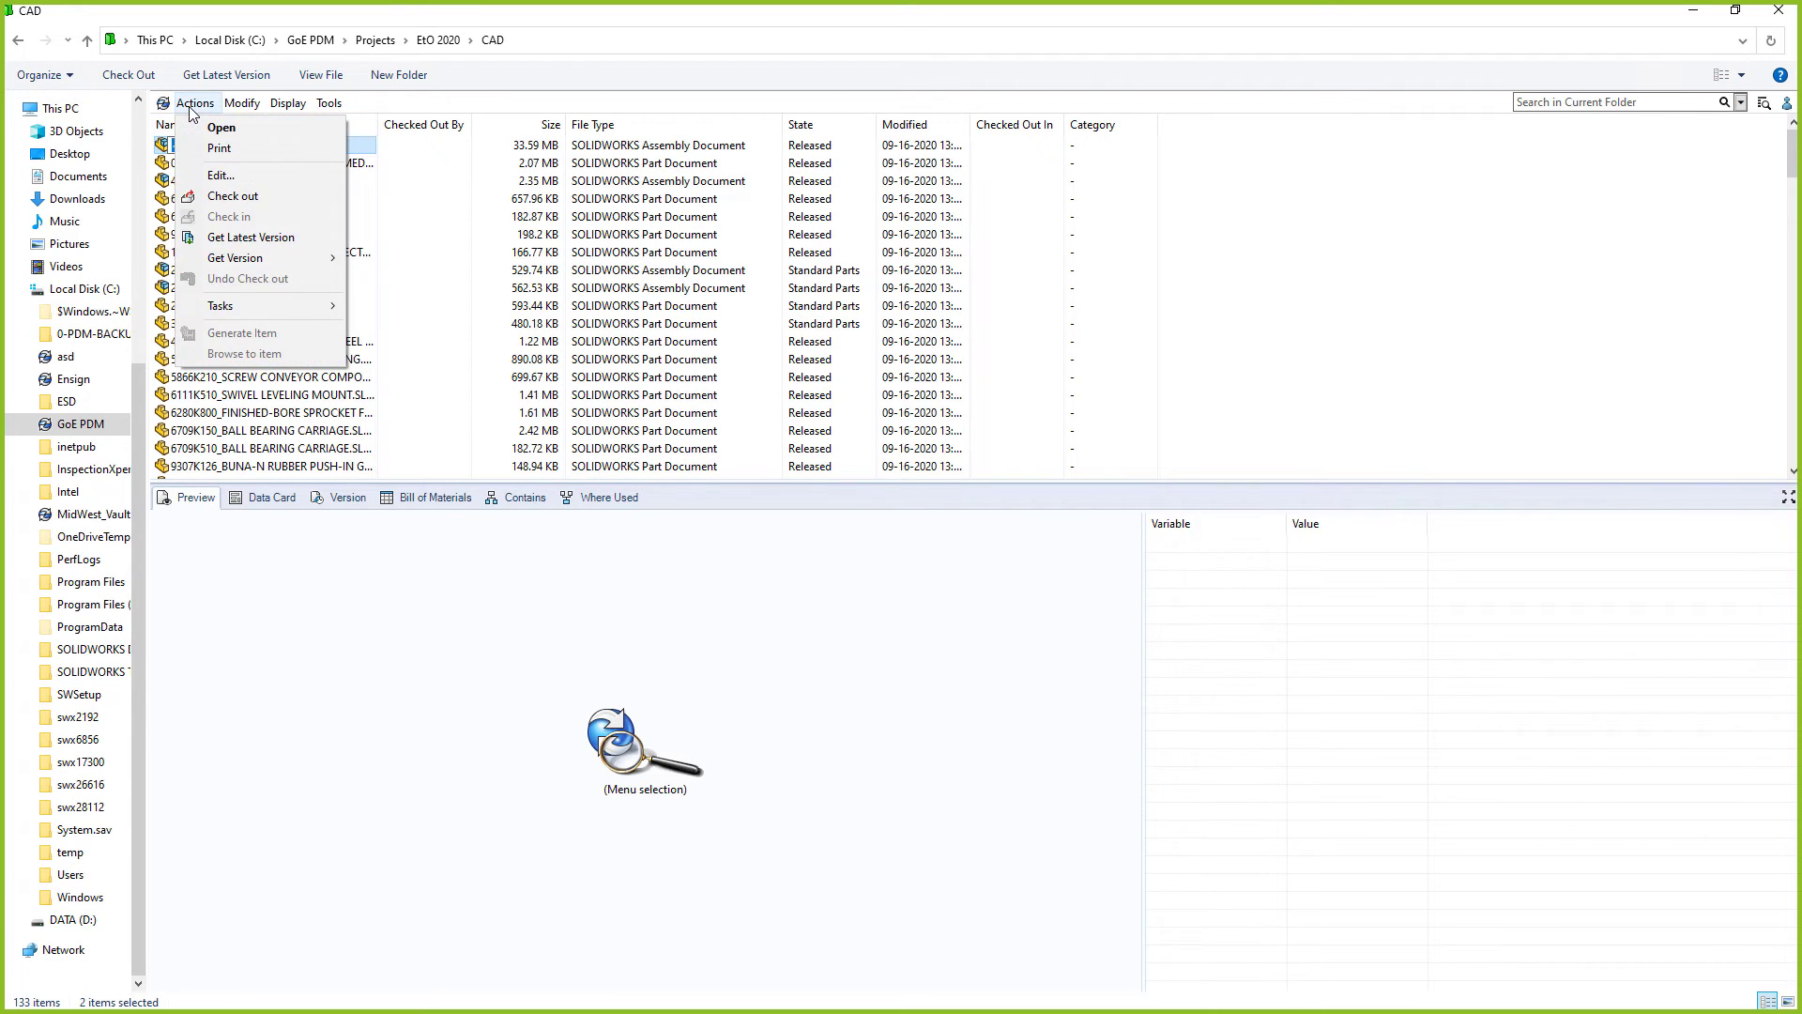
click(328, 103)
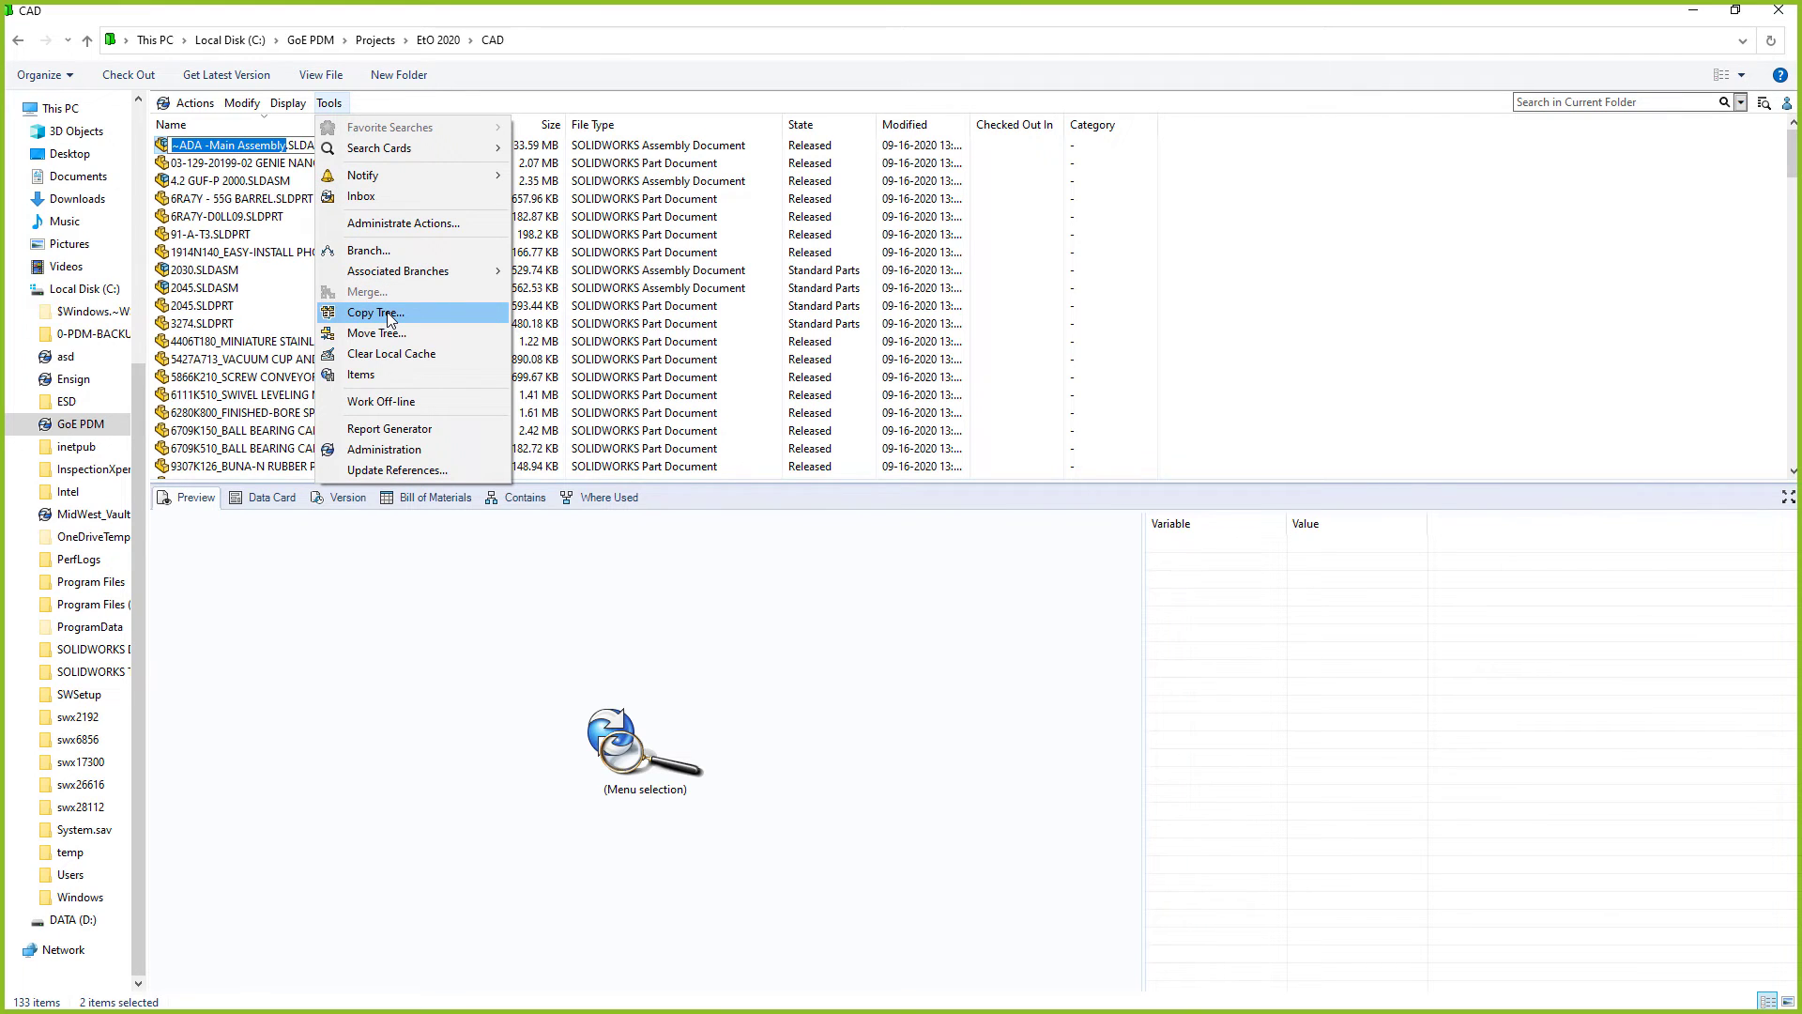
click(391, 318)
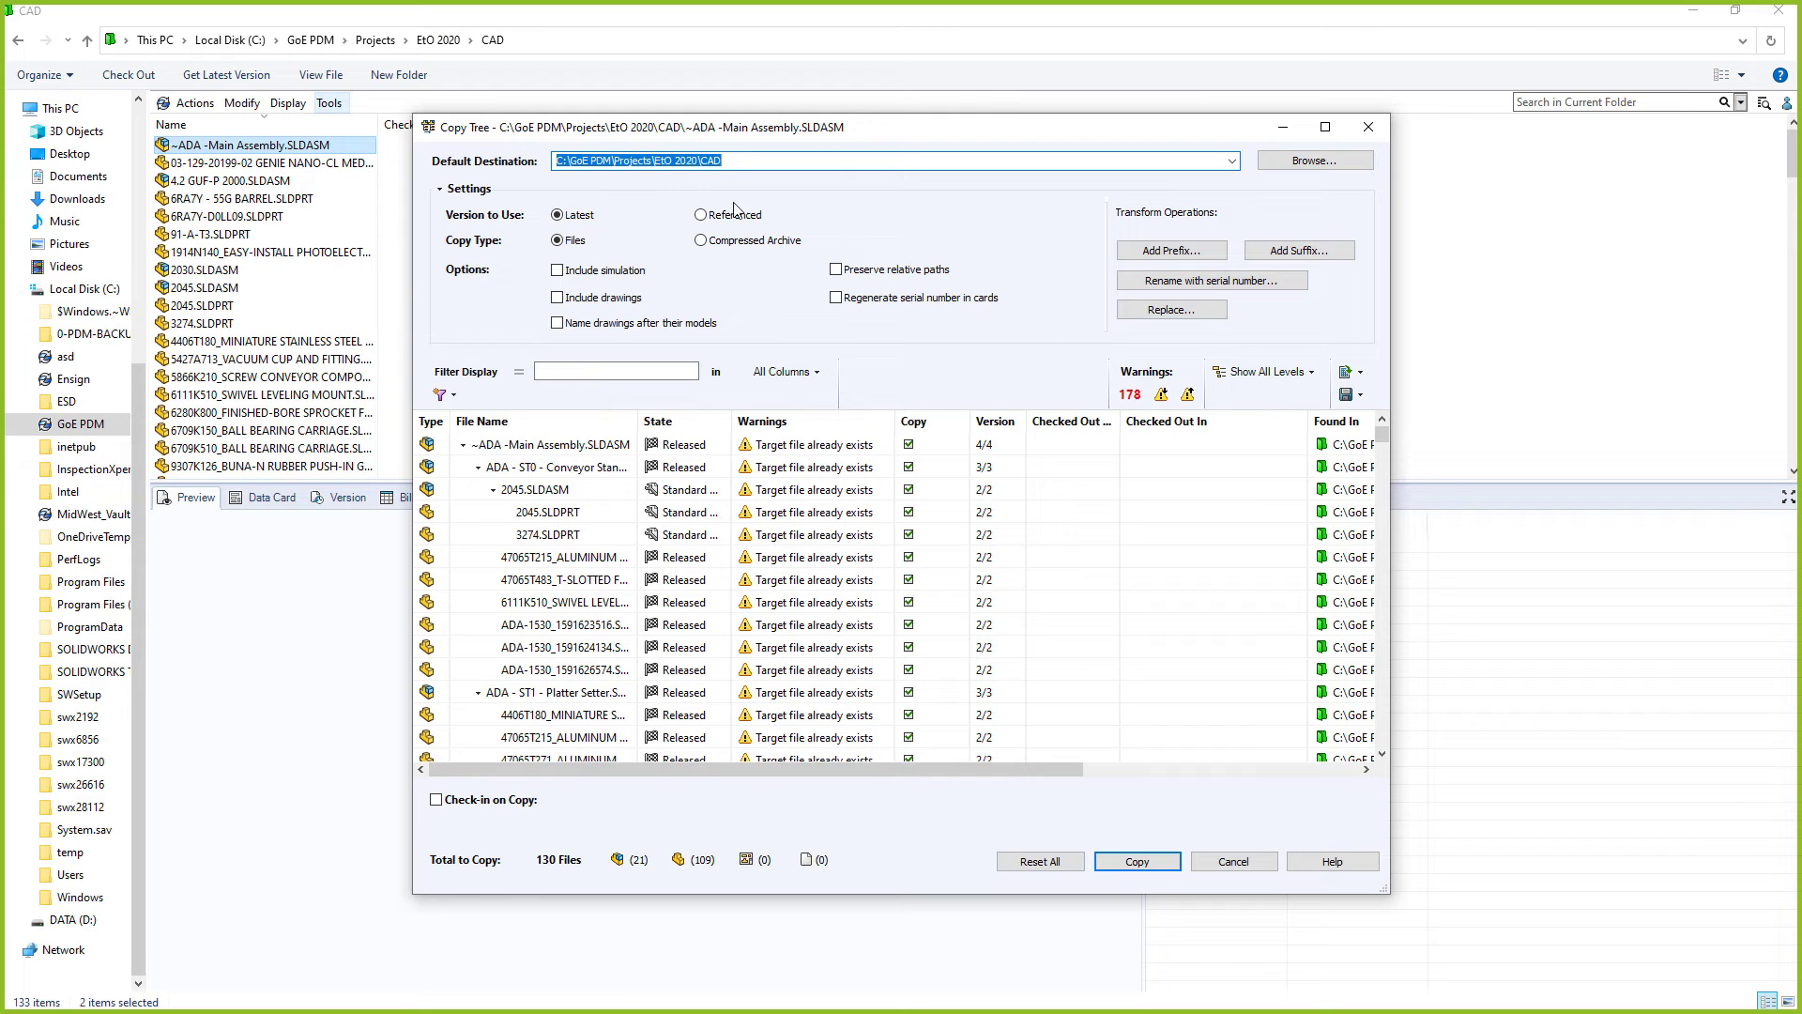
- Cancel the Copy Tree and create a new project numbered 2020-888 with its project name
click(1242, 864)
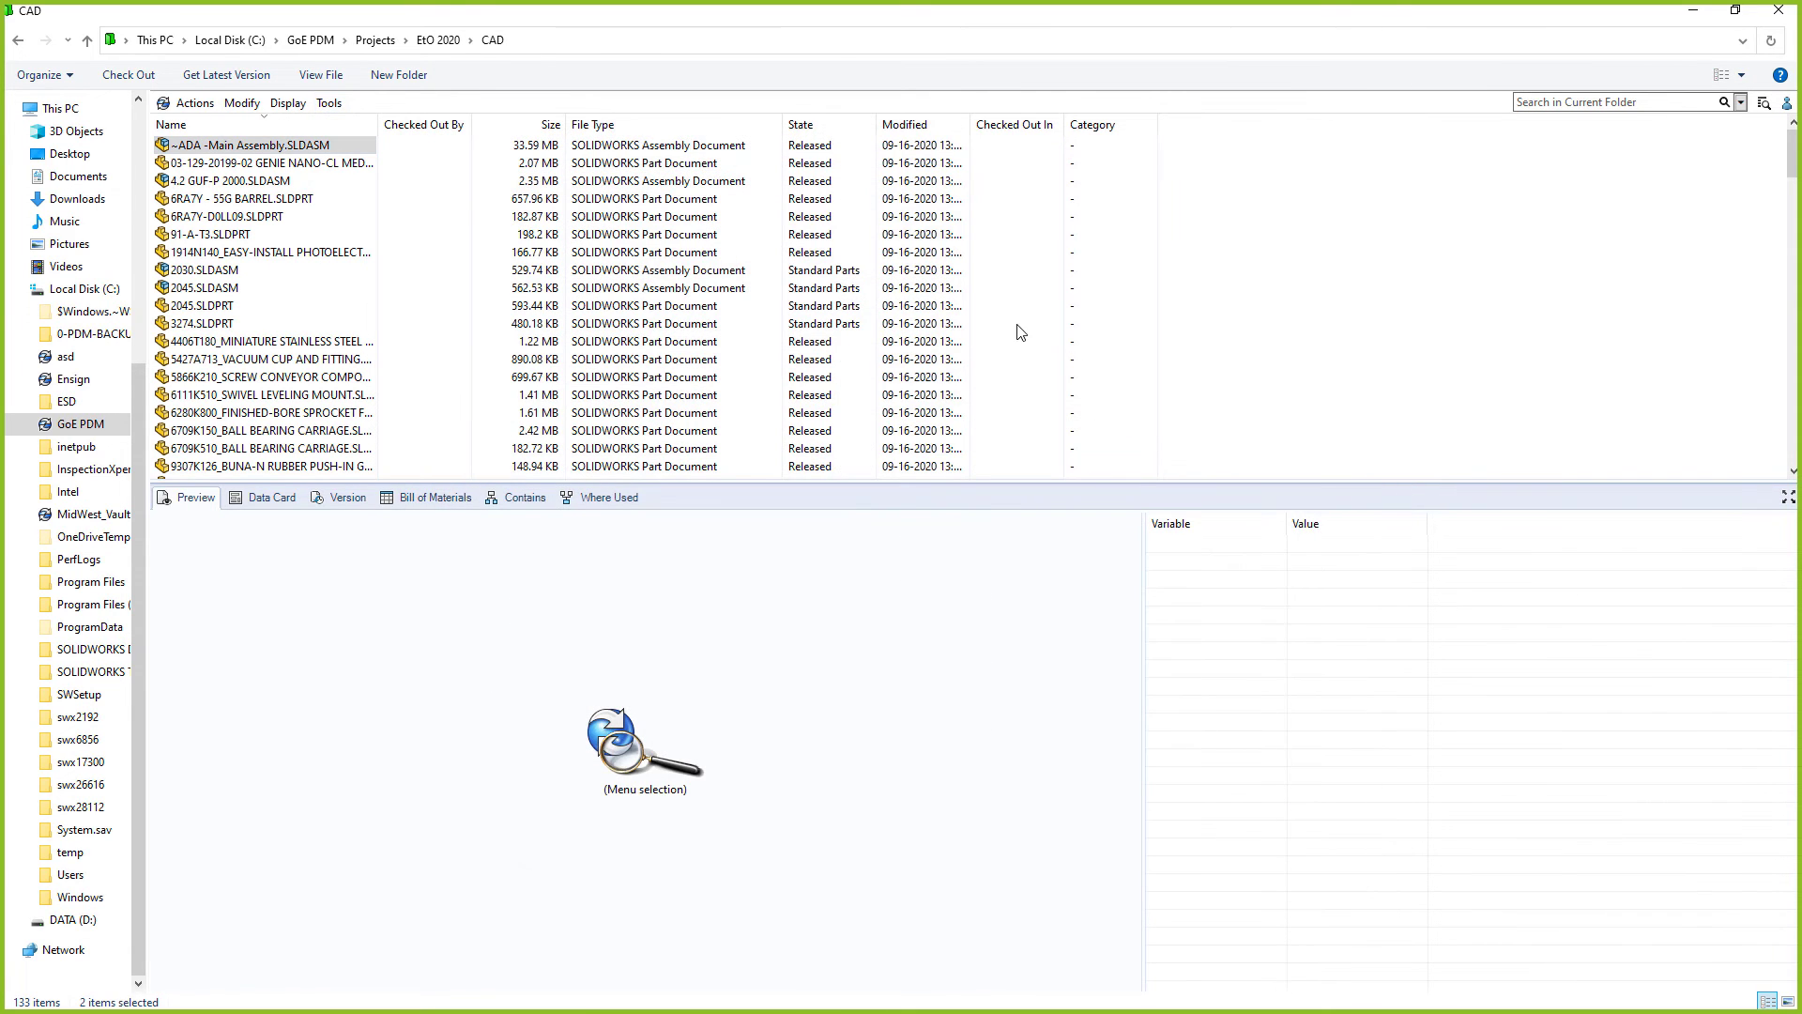
right_click(1252, 314)
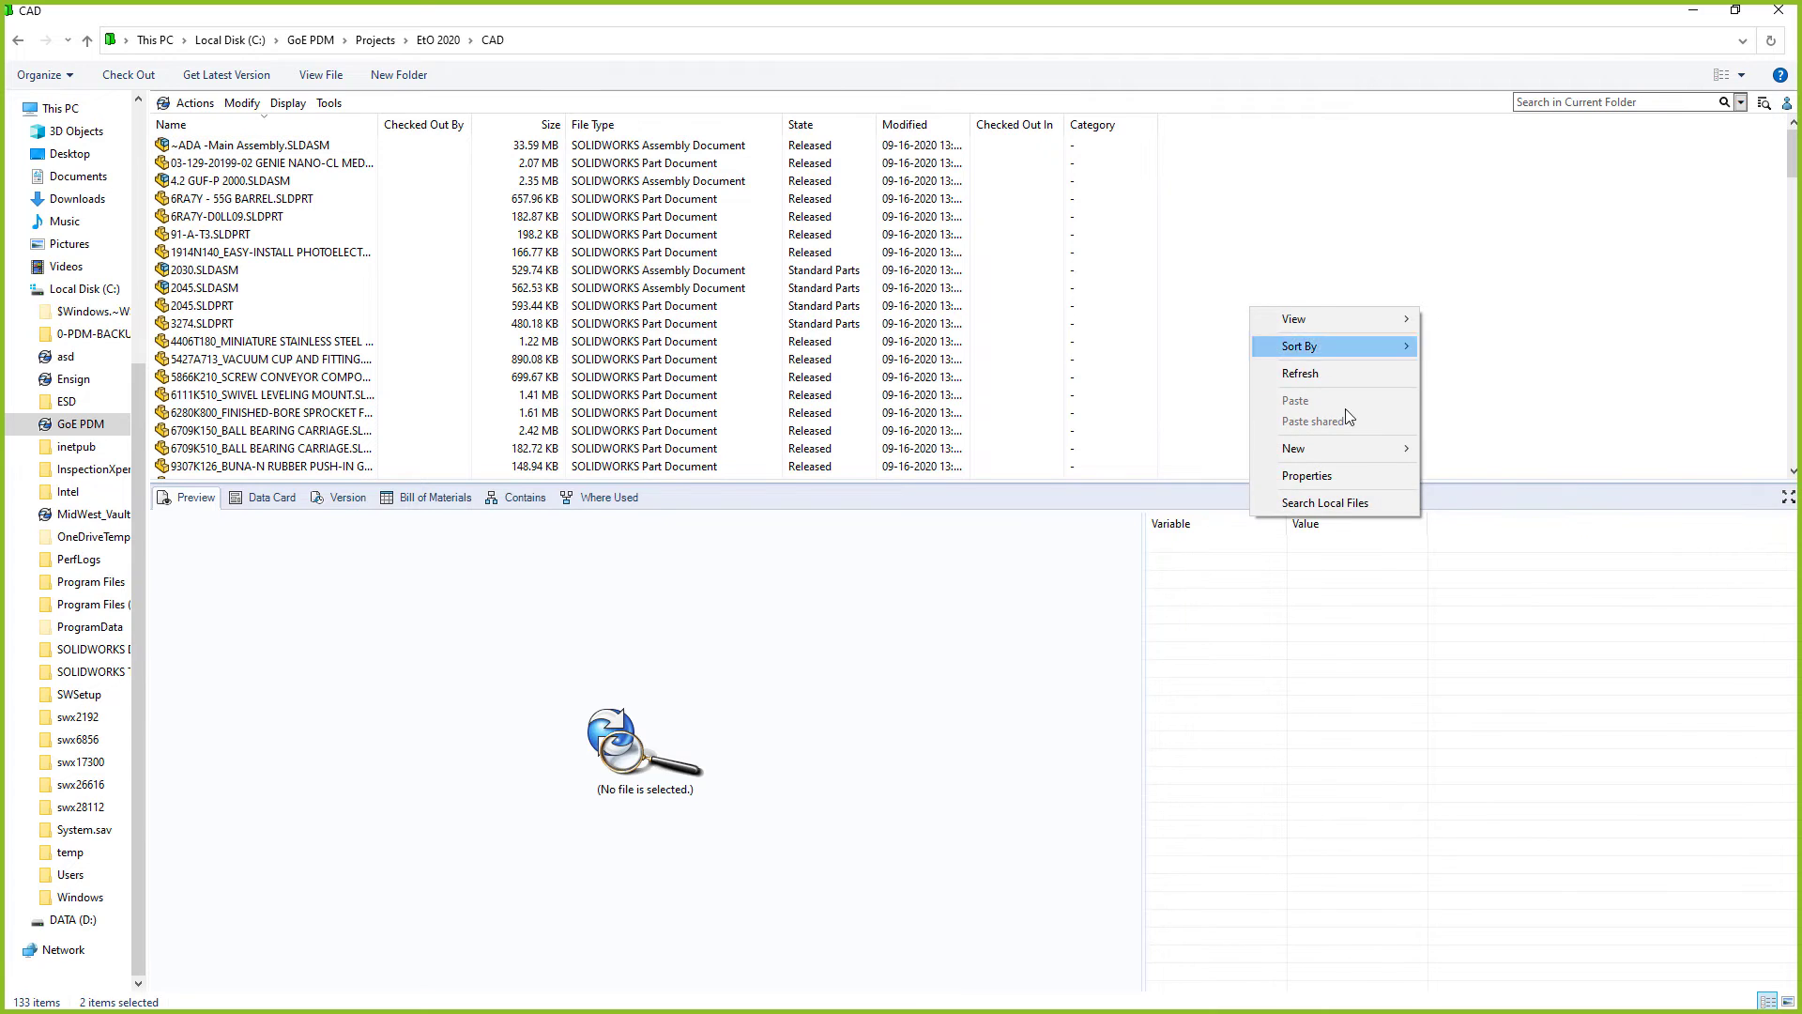
mouse_move(1338, 453)
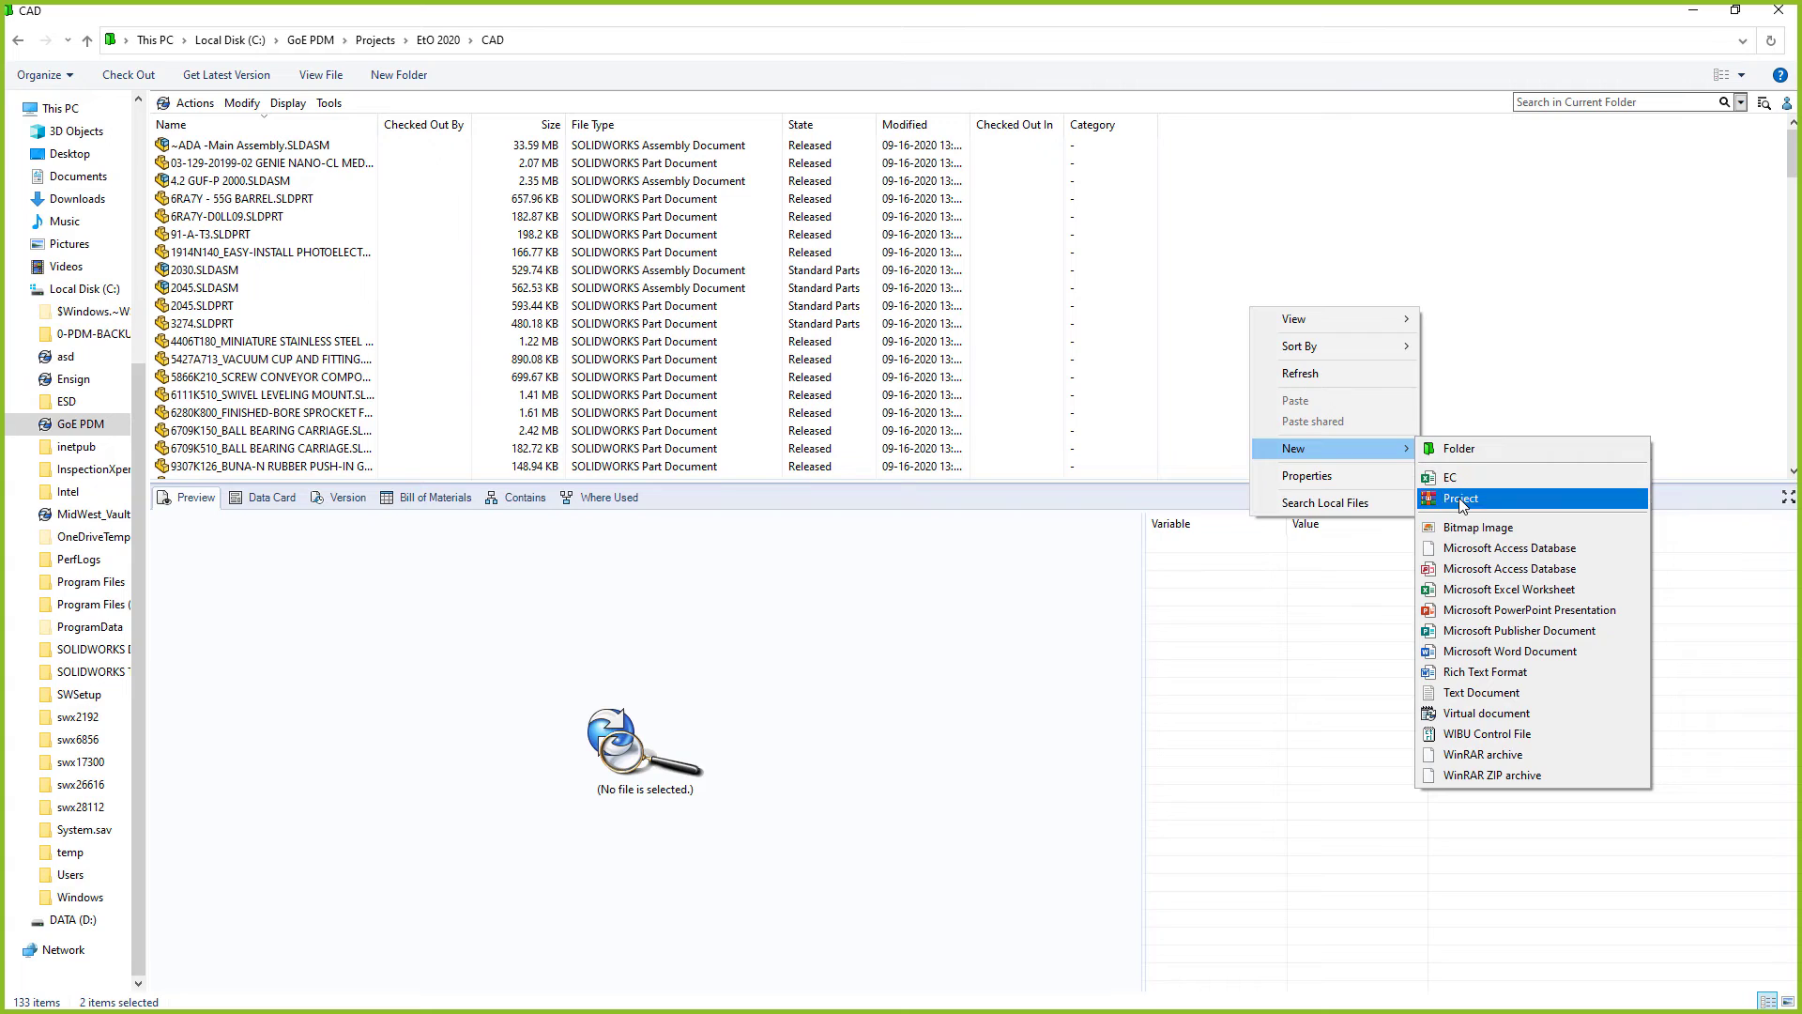
click(1460, 498)
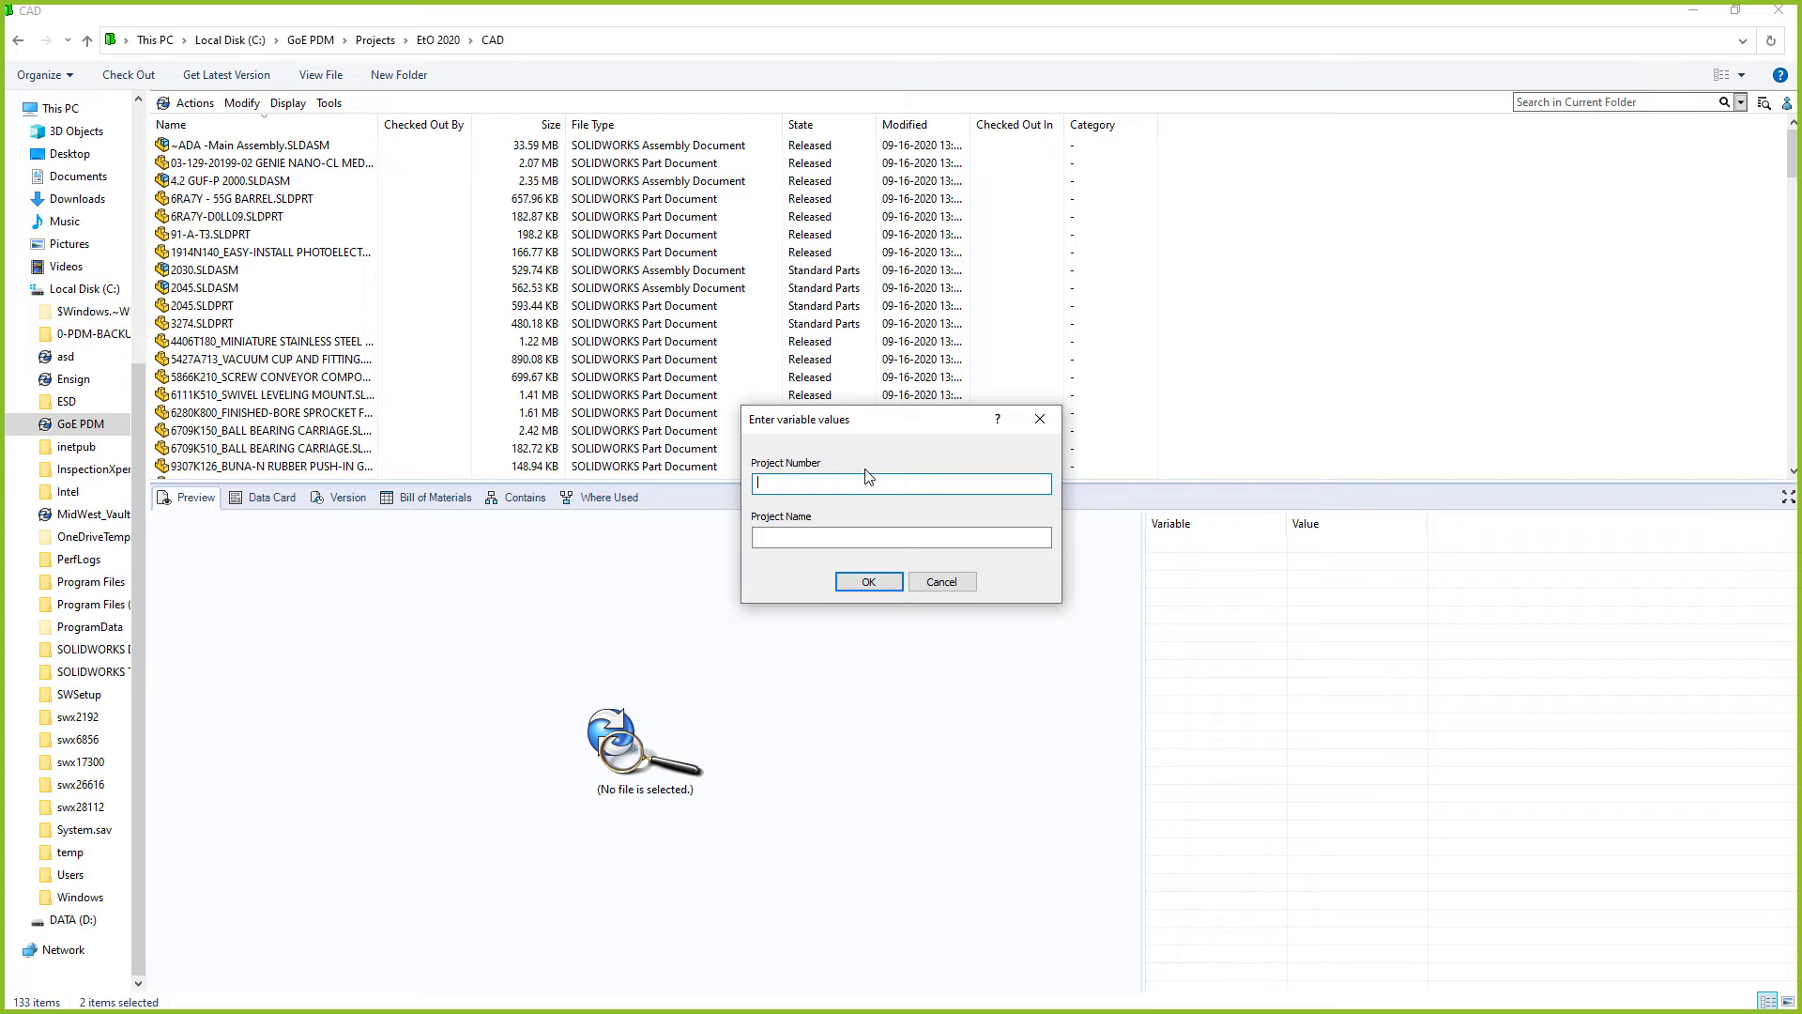
text(2020-888)
click(818, 542)
text(For Mikey)
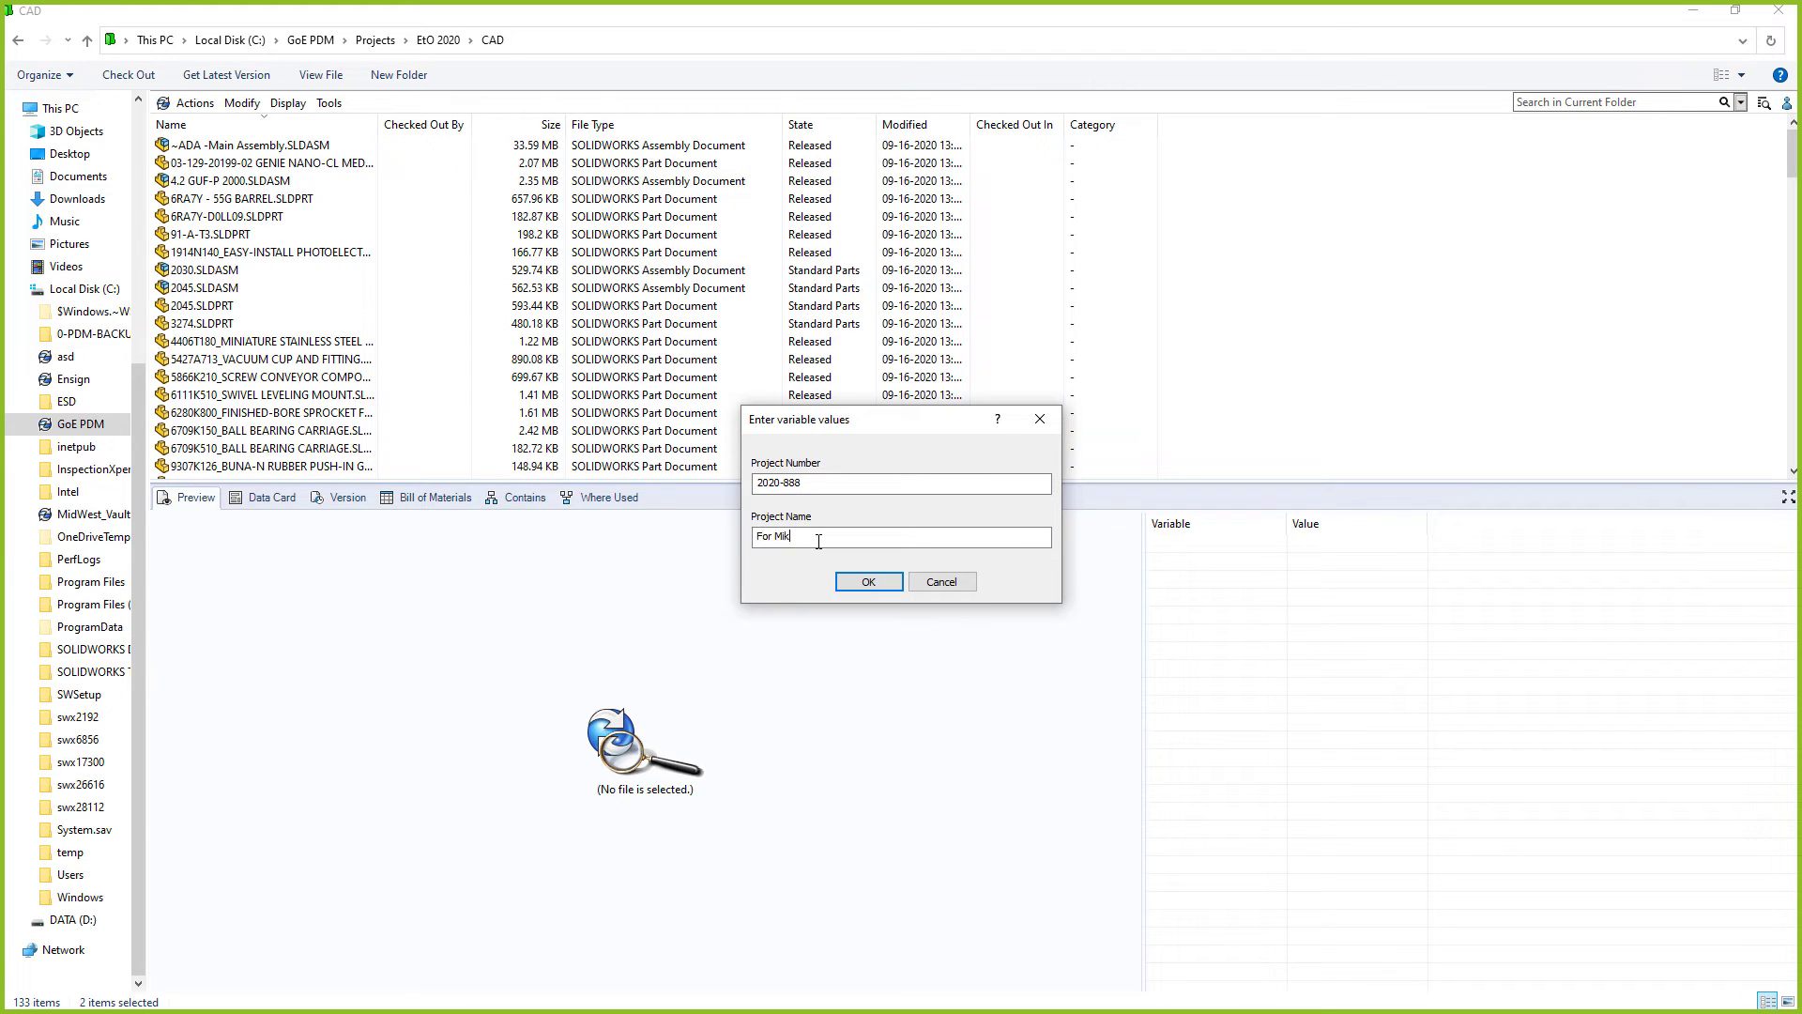
click(865, 582)
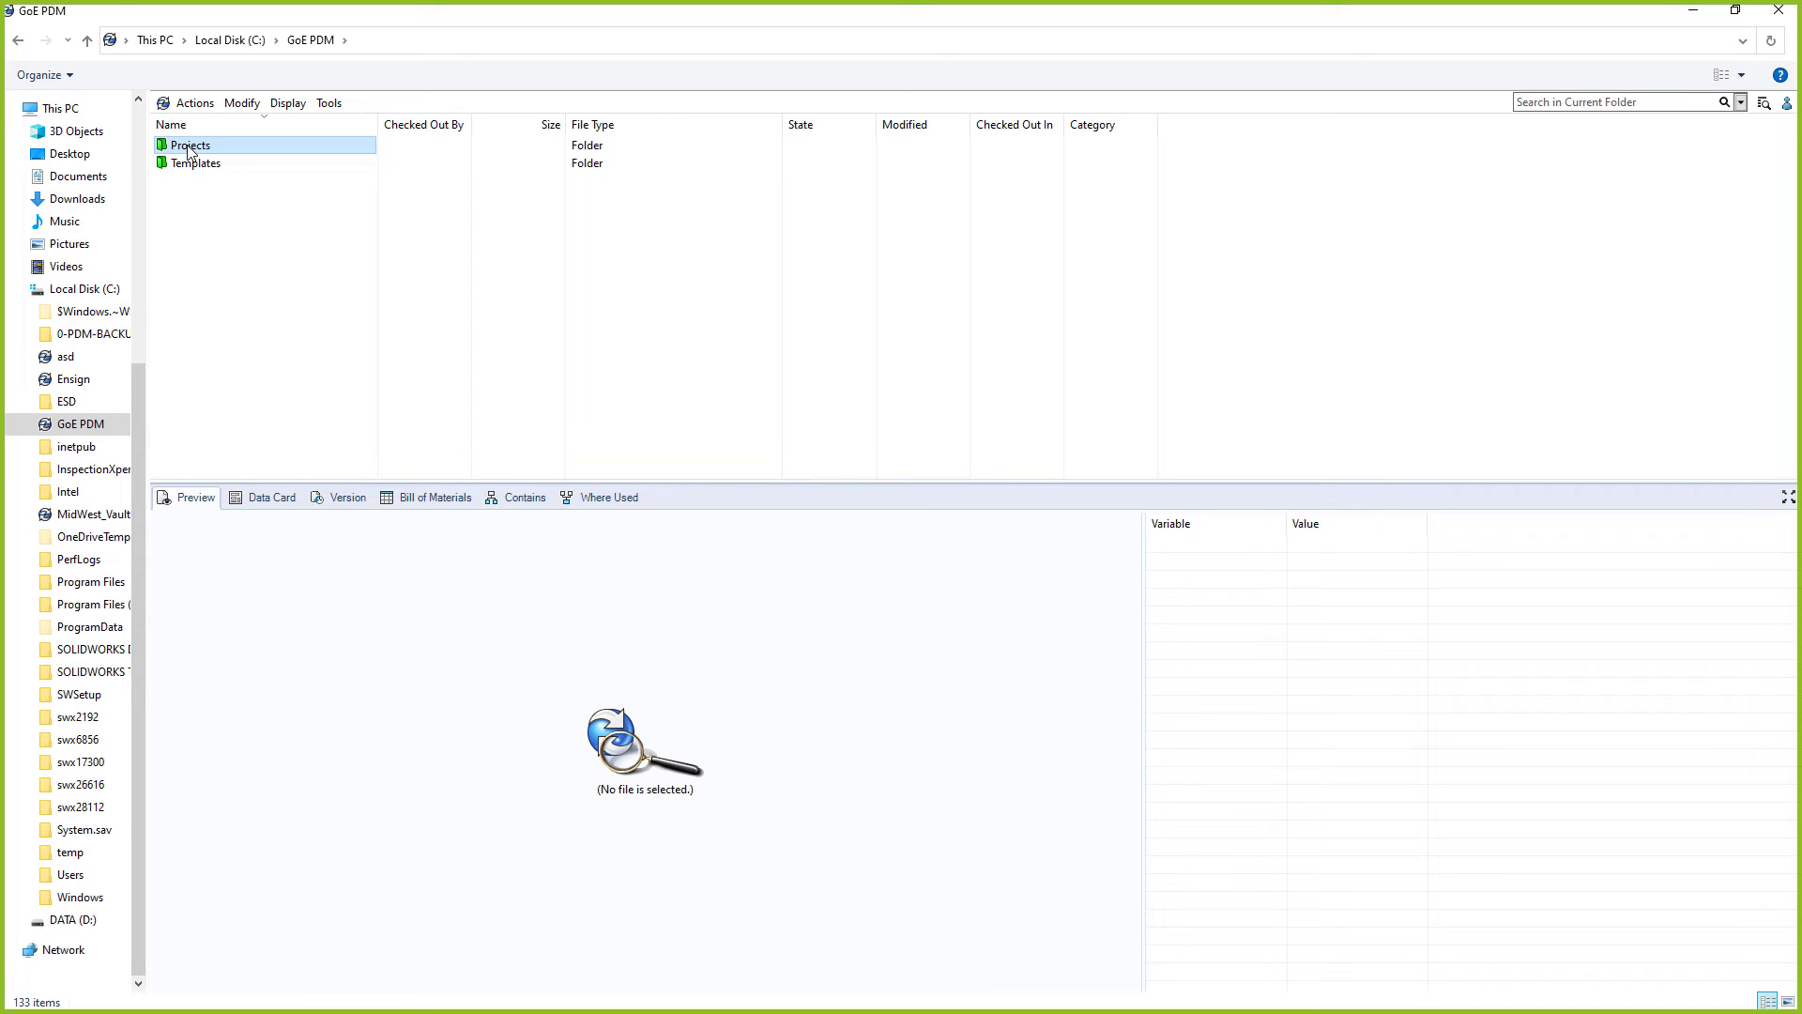
- Inspect the new 2020-888 project's card under Projects and open its CAD subfolder
double_click(190, 148)
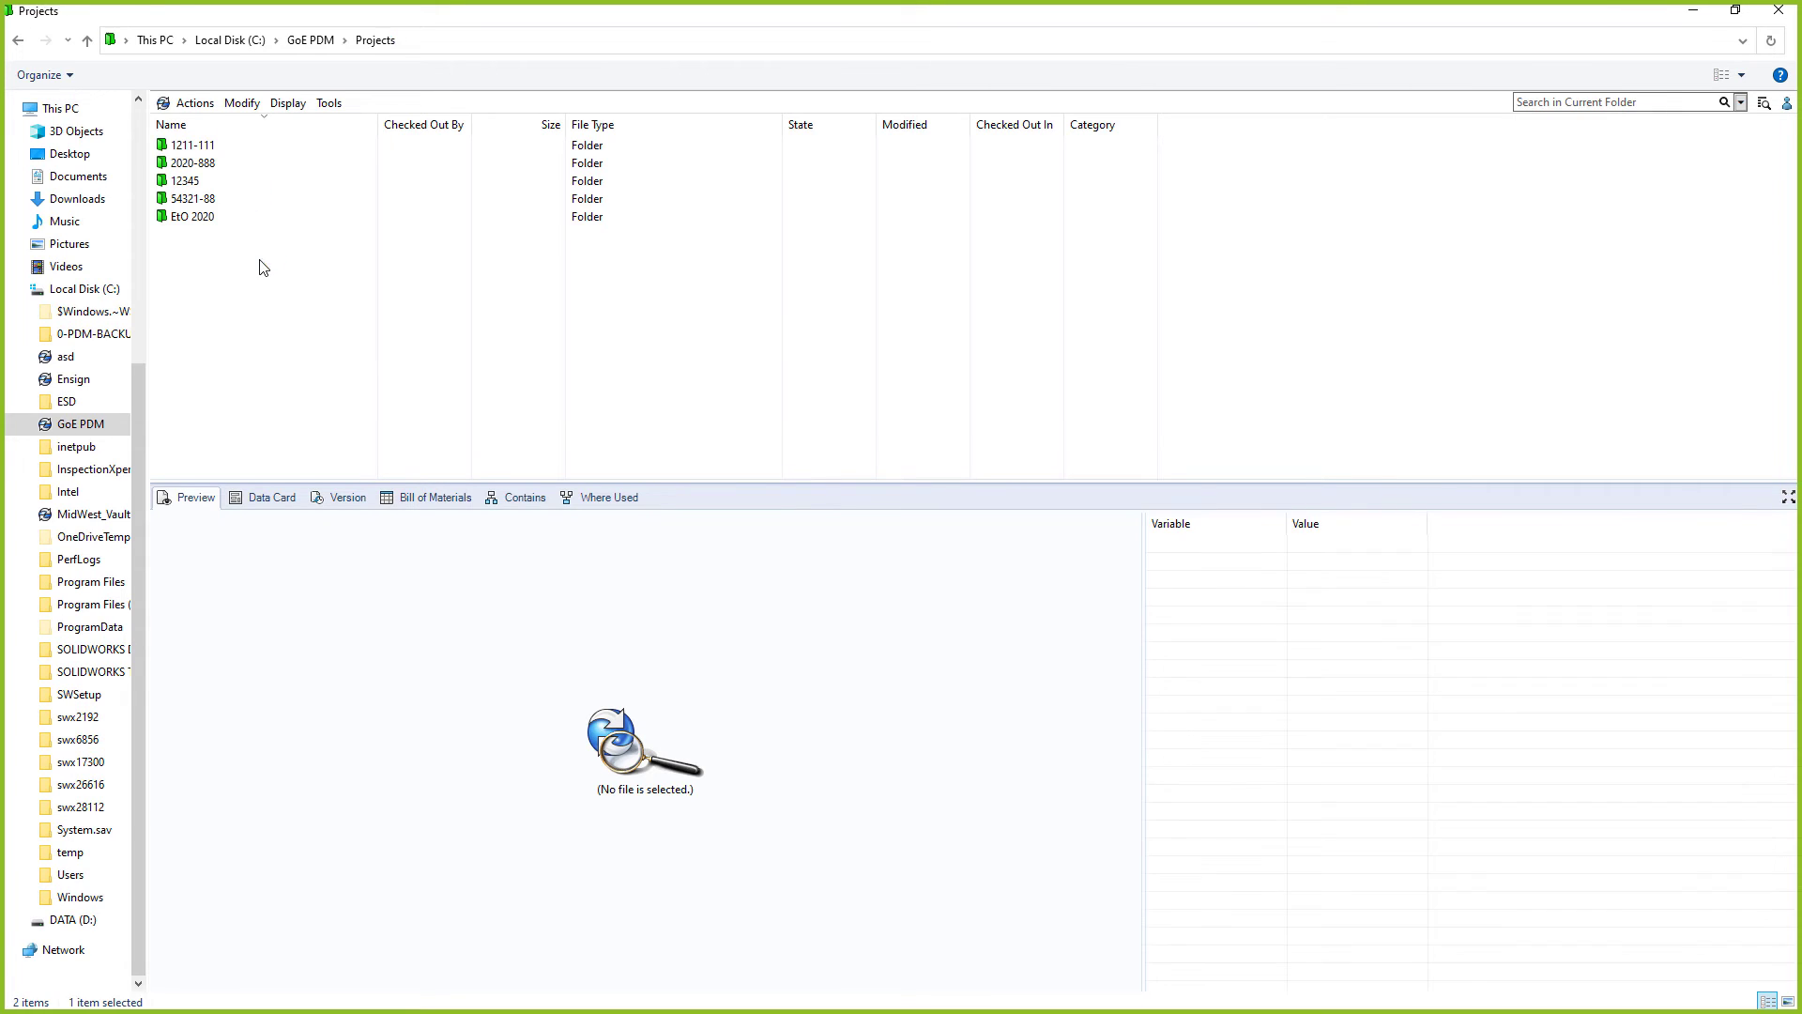
click(187, 165)
click(263, 498)
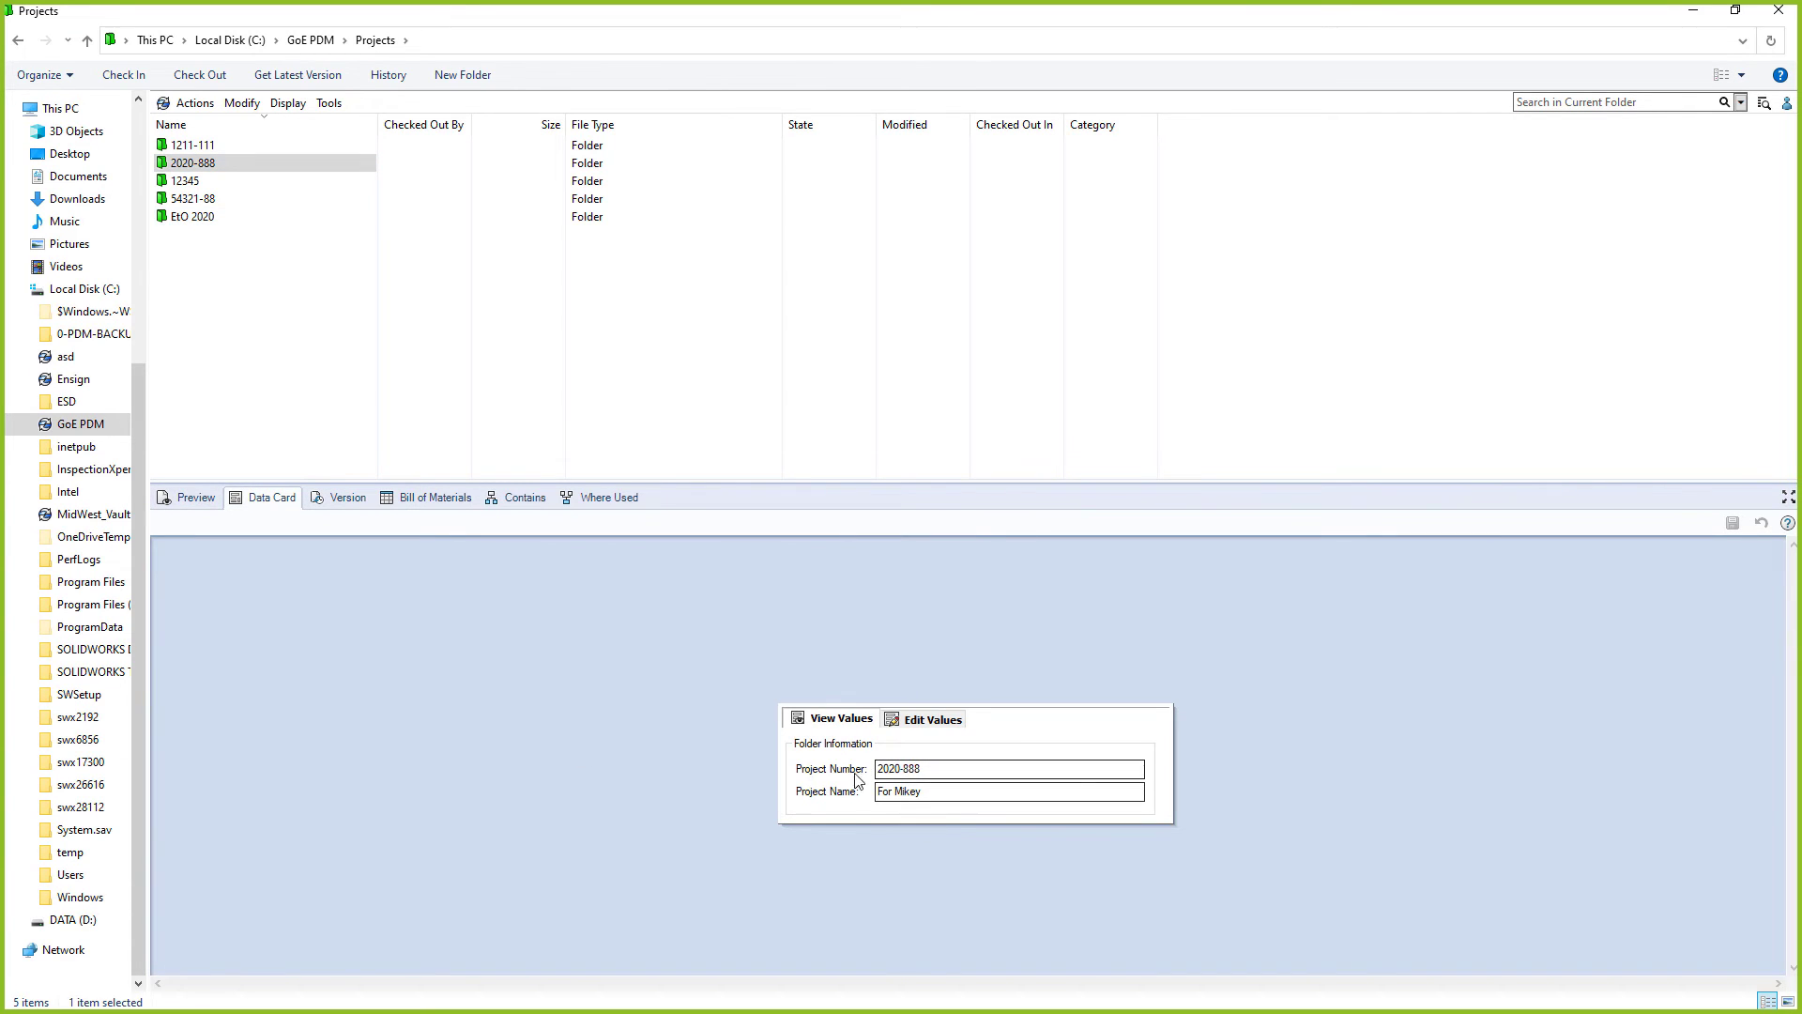
click(201, 168)
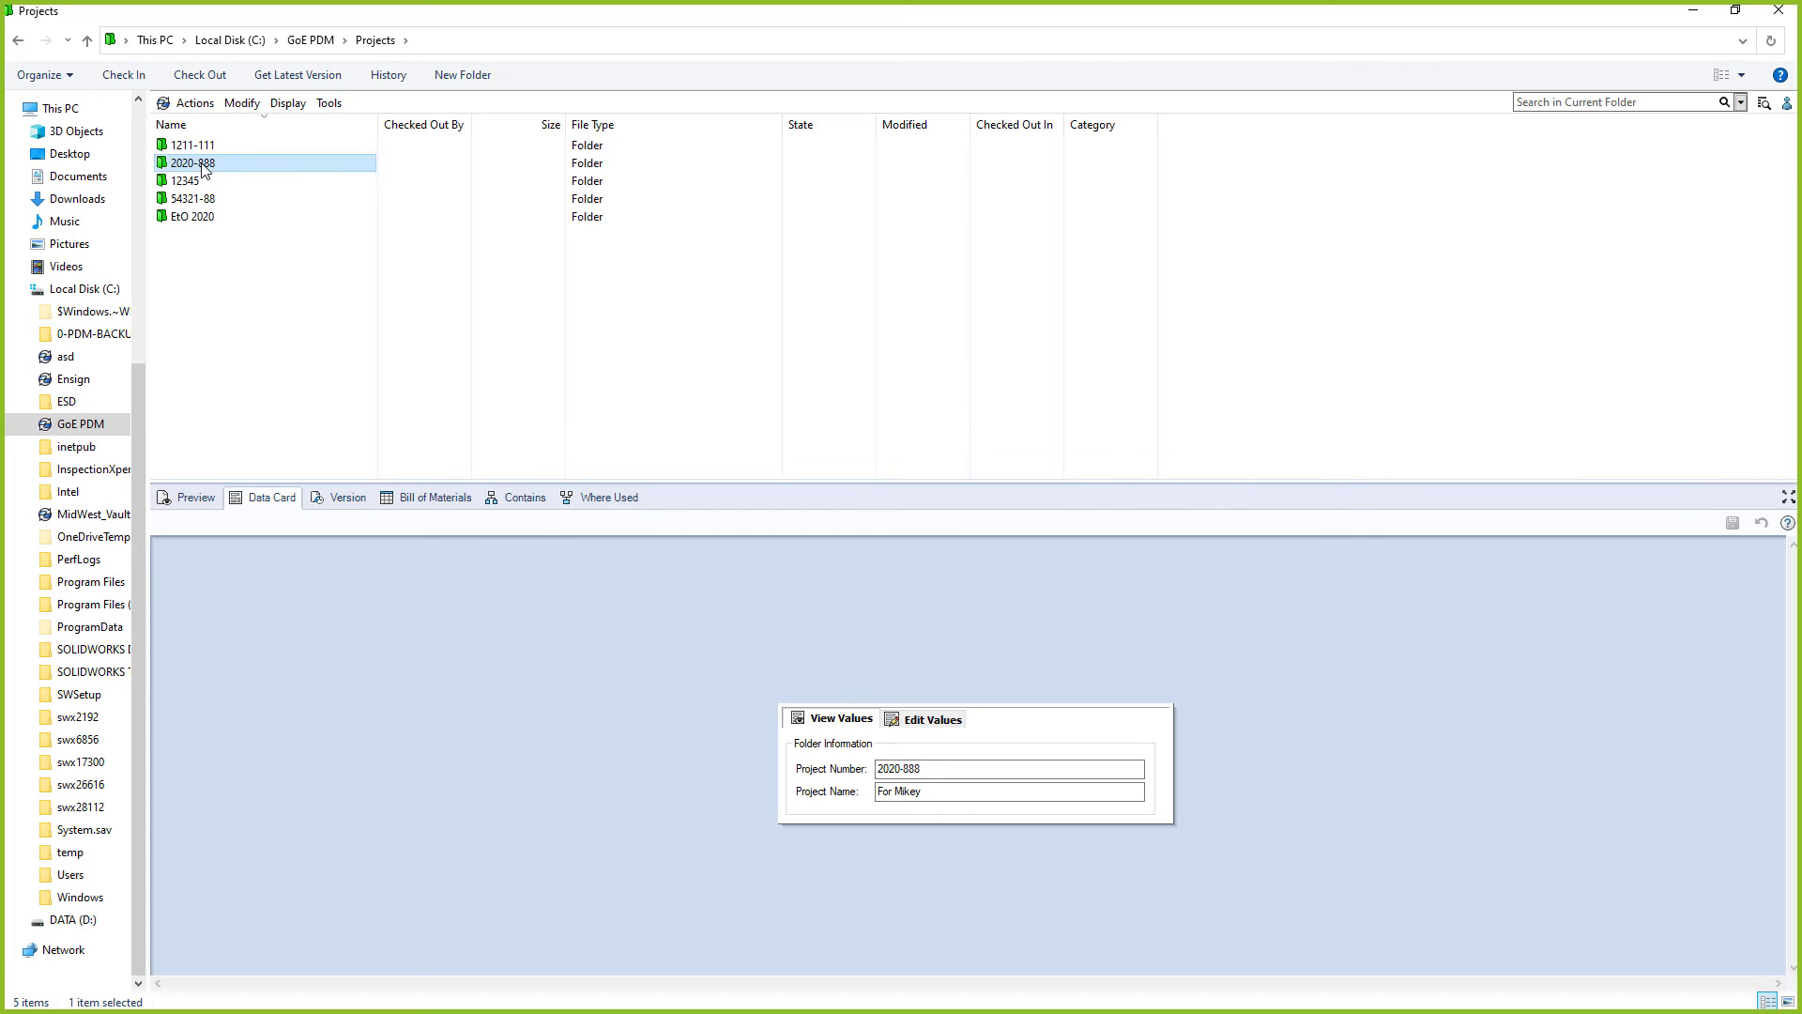
double_click(202, 167)
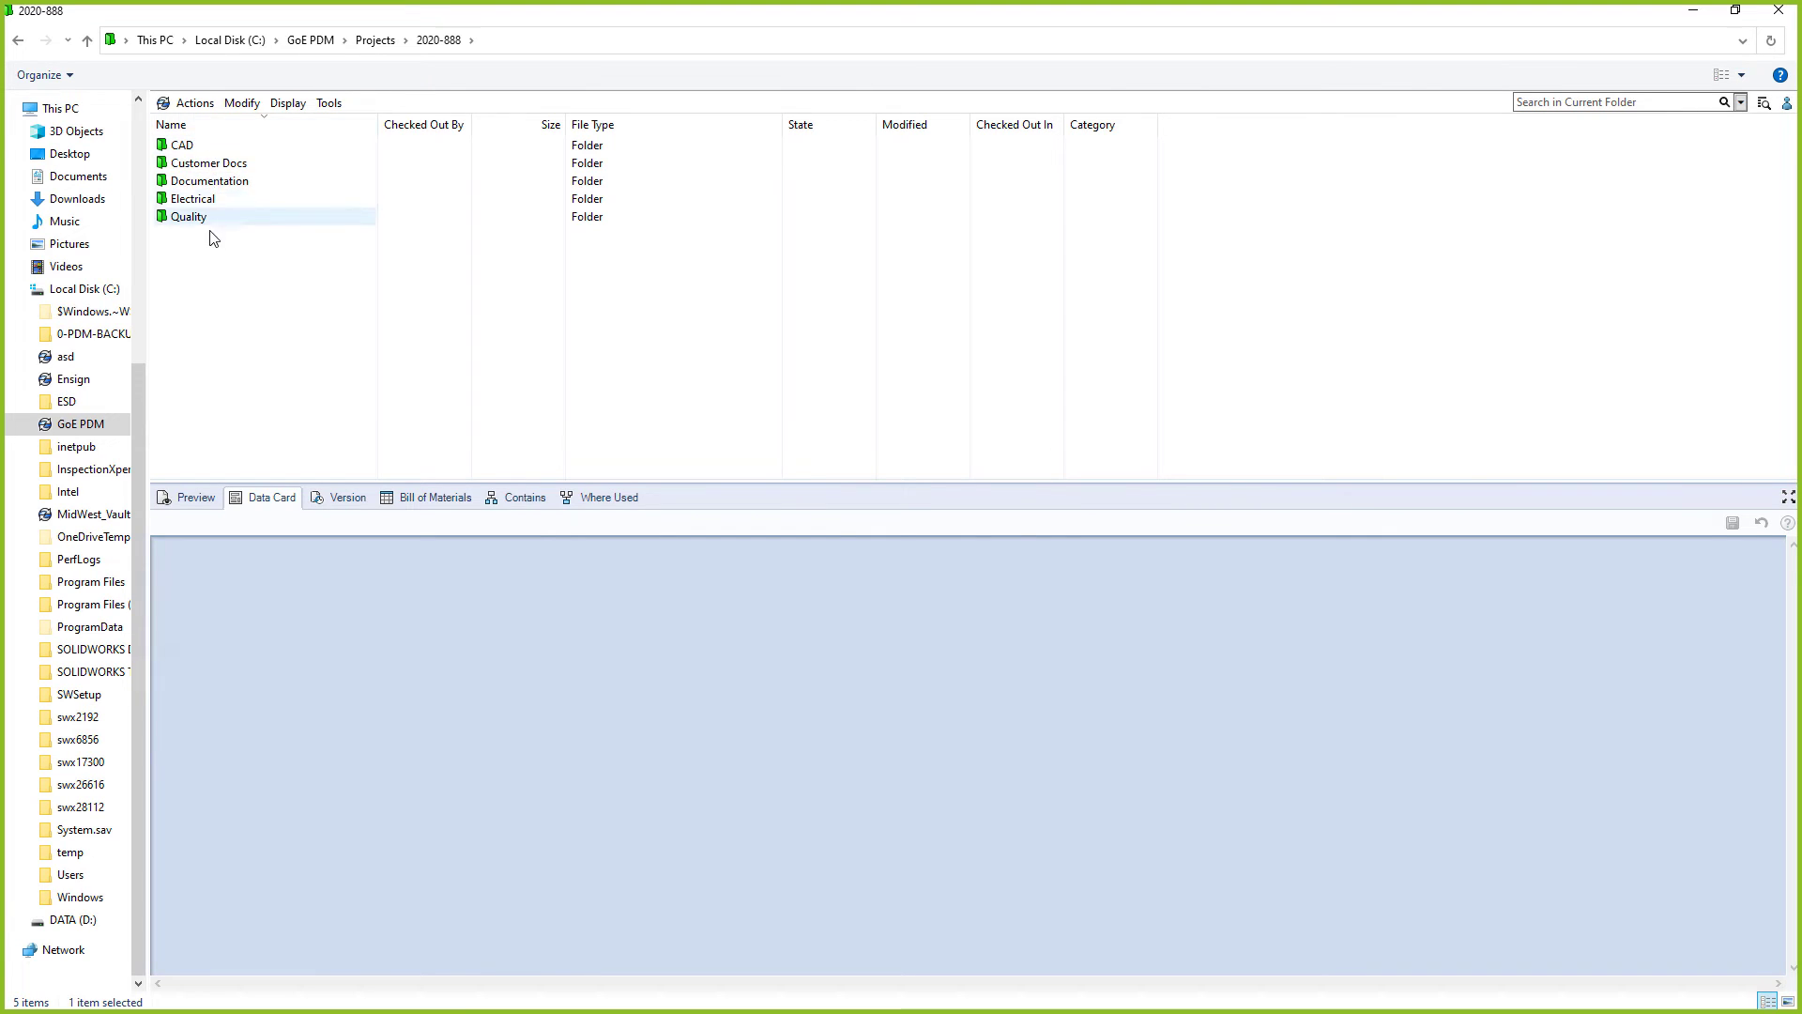
click(177, 154)
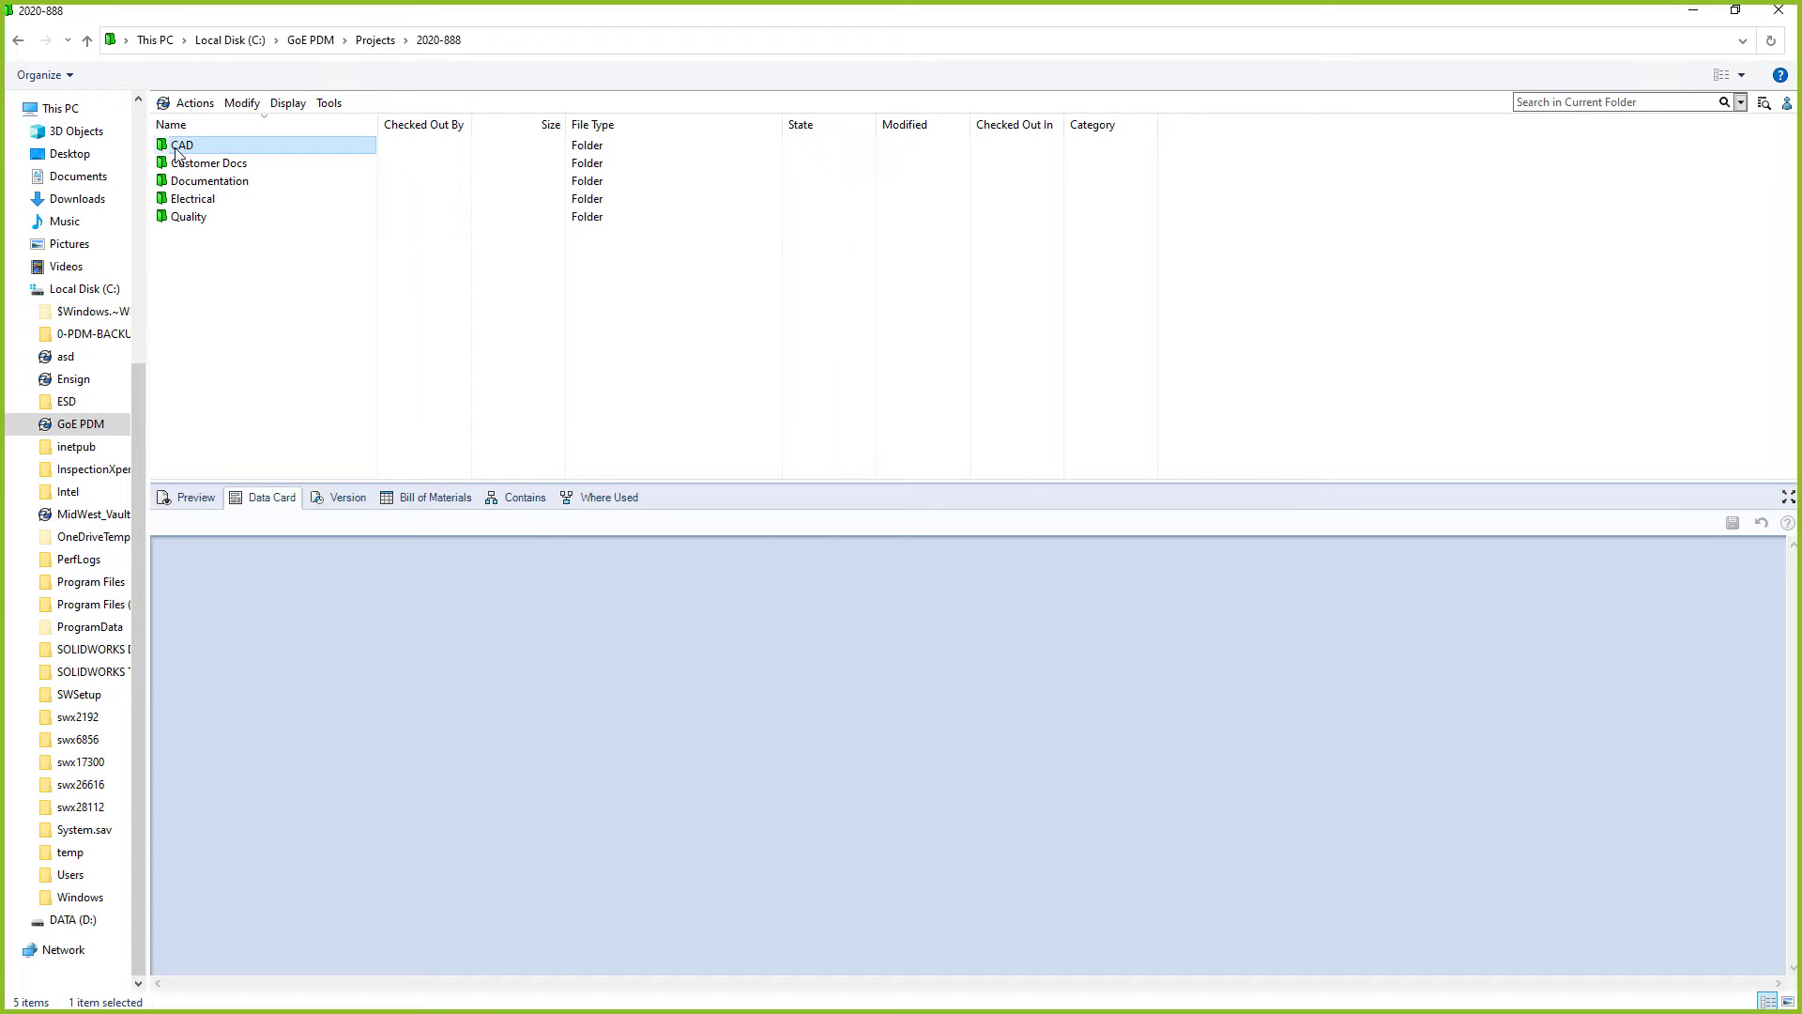
double_click(177, 153)
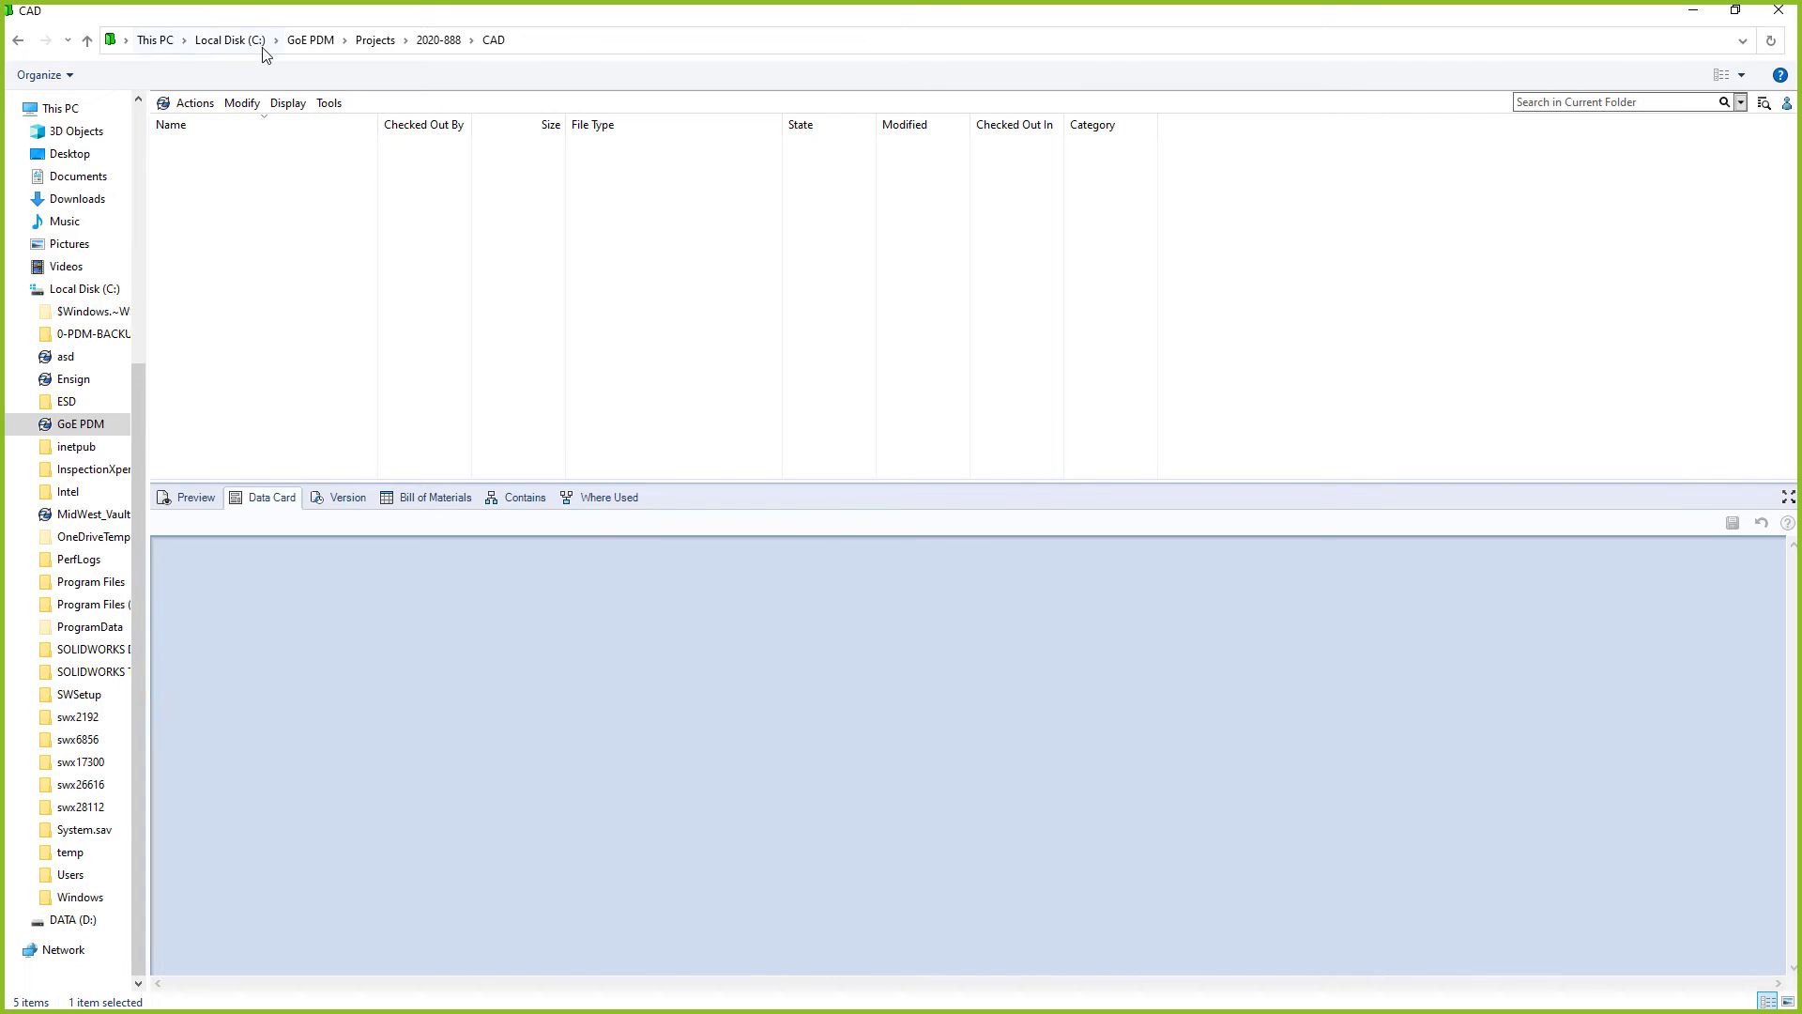
- Navigate from the GoE PDM root through Projects > EtO 2020 into its CAD folder
click(310, 39)
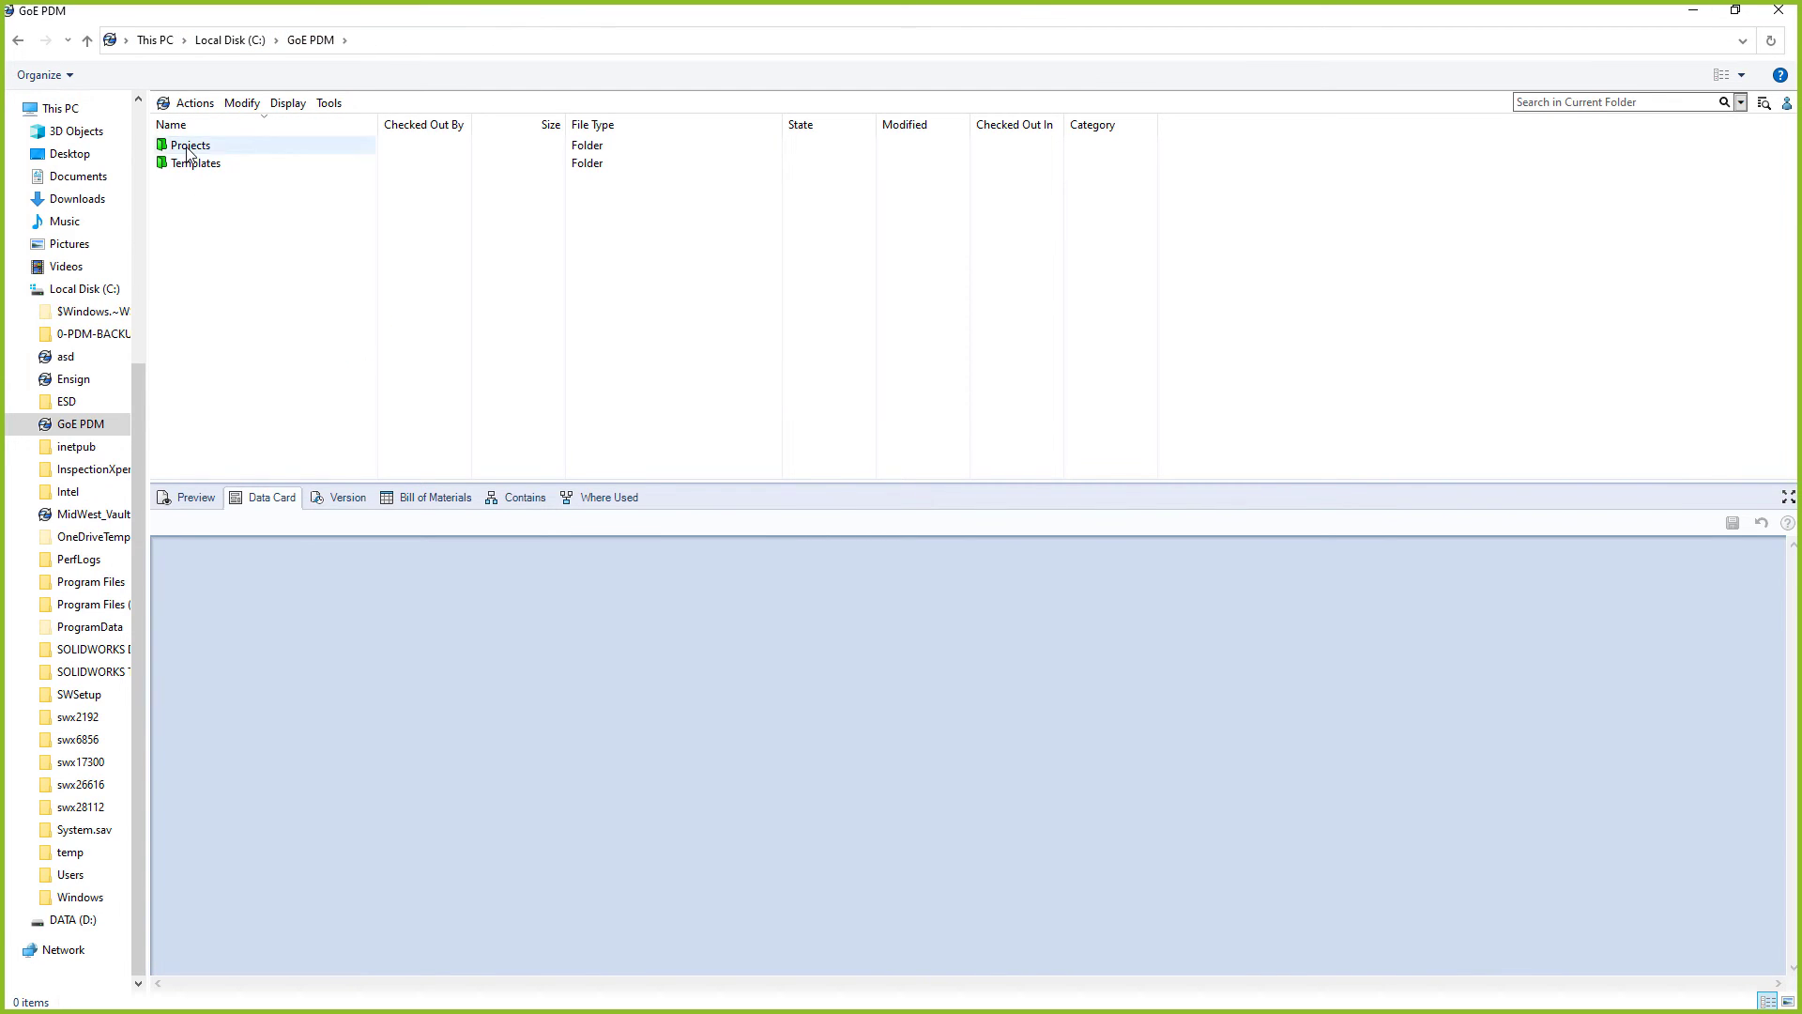
click(187, 149)
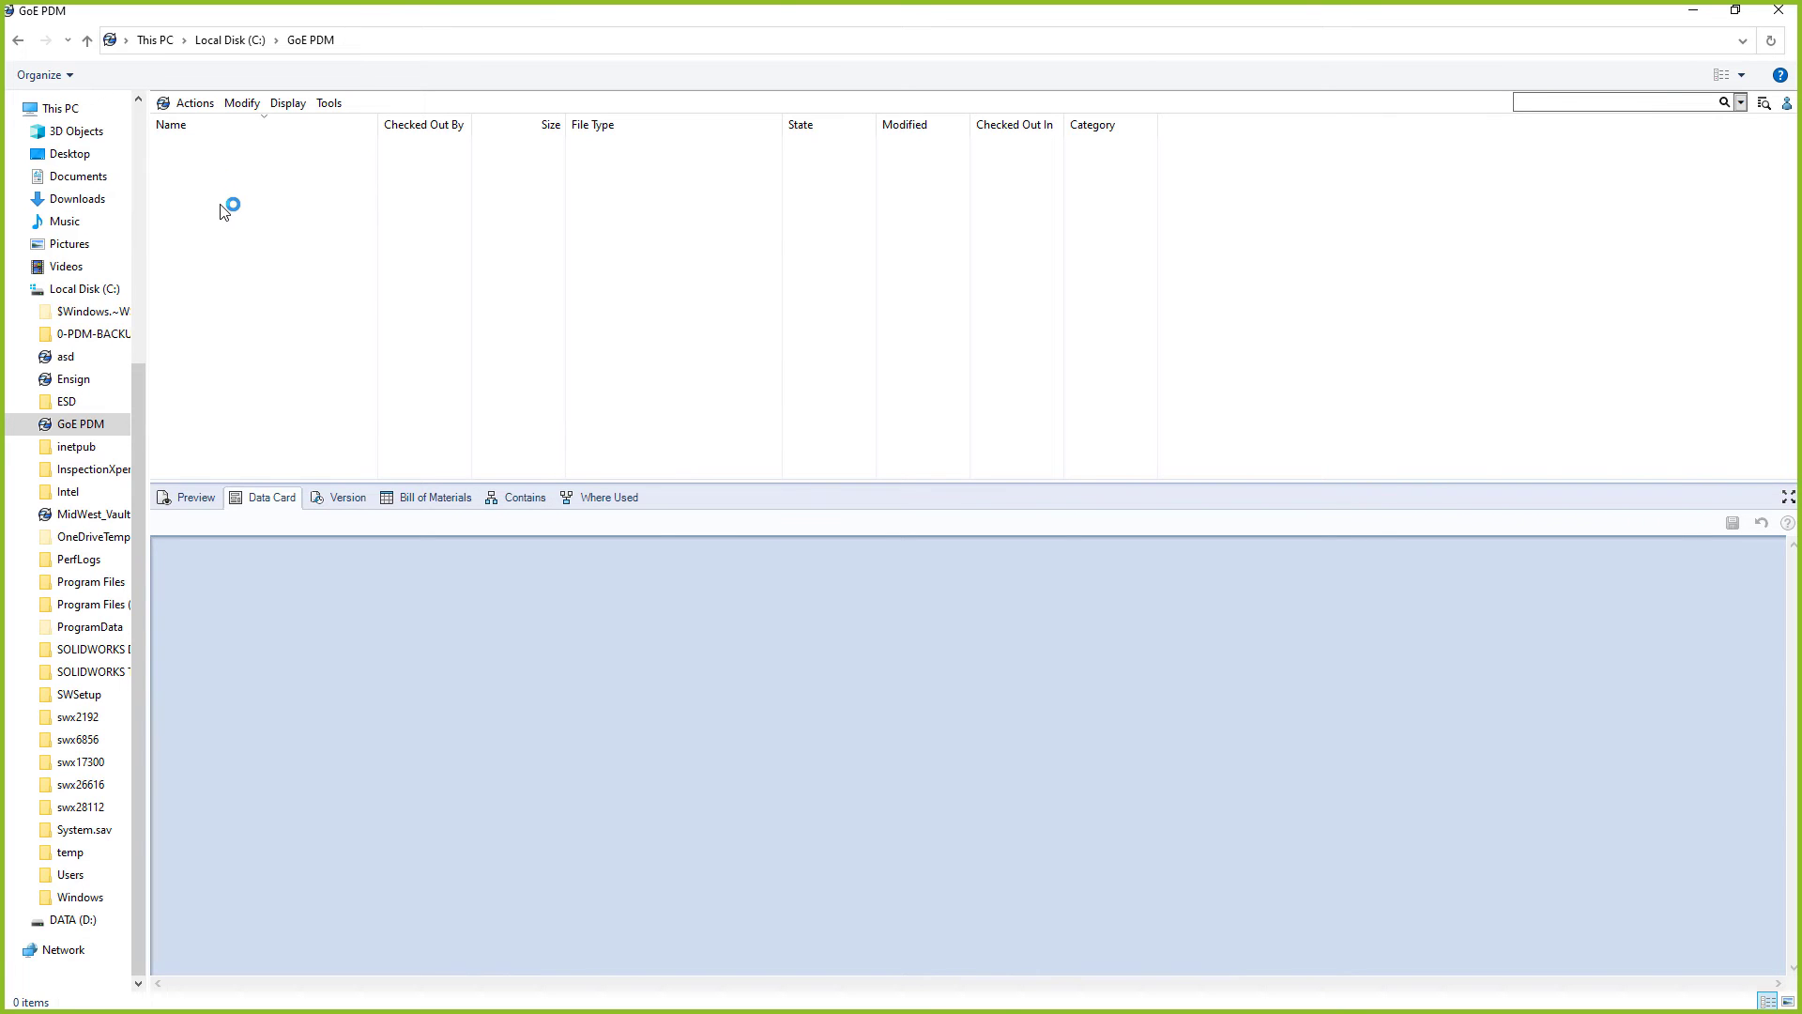
click(198, 219)
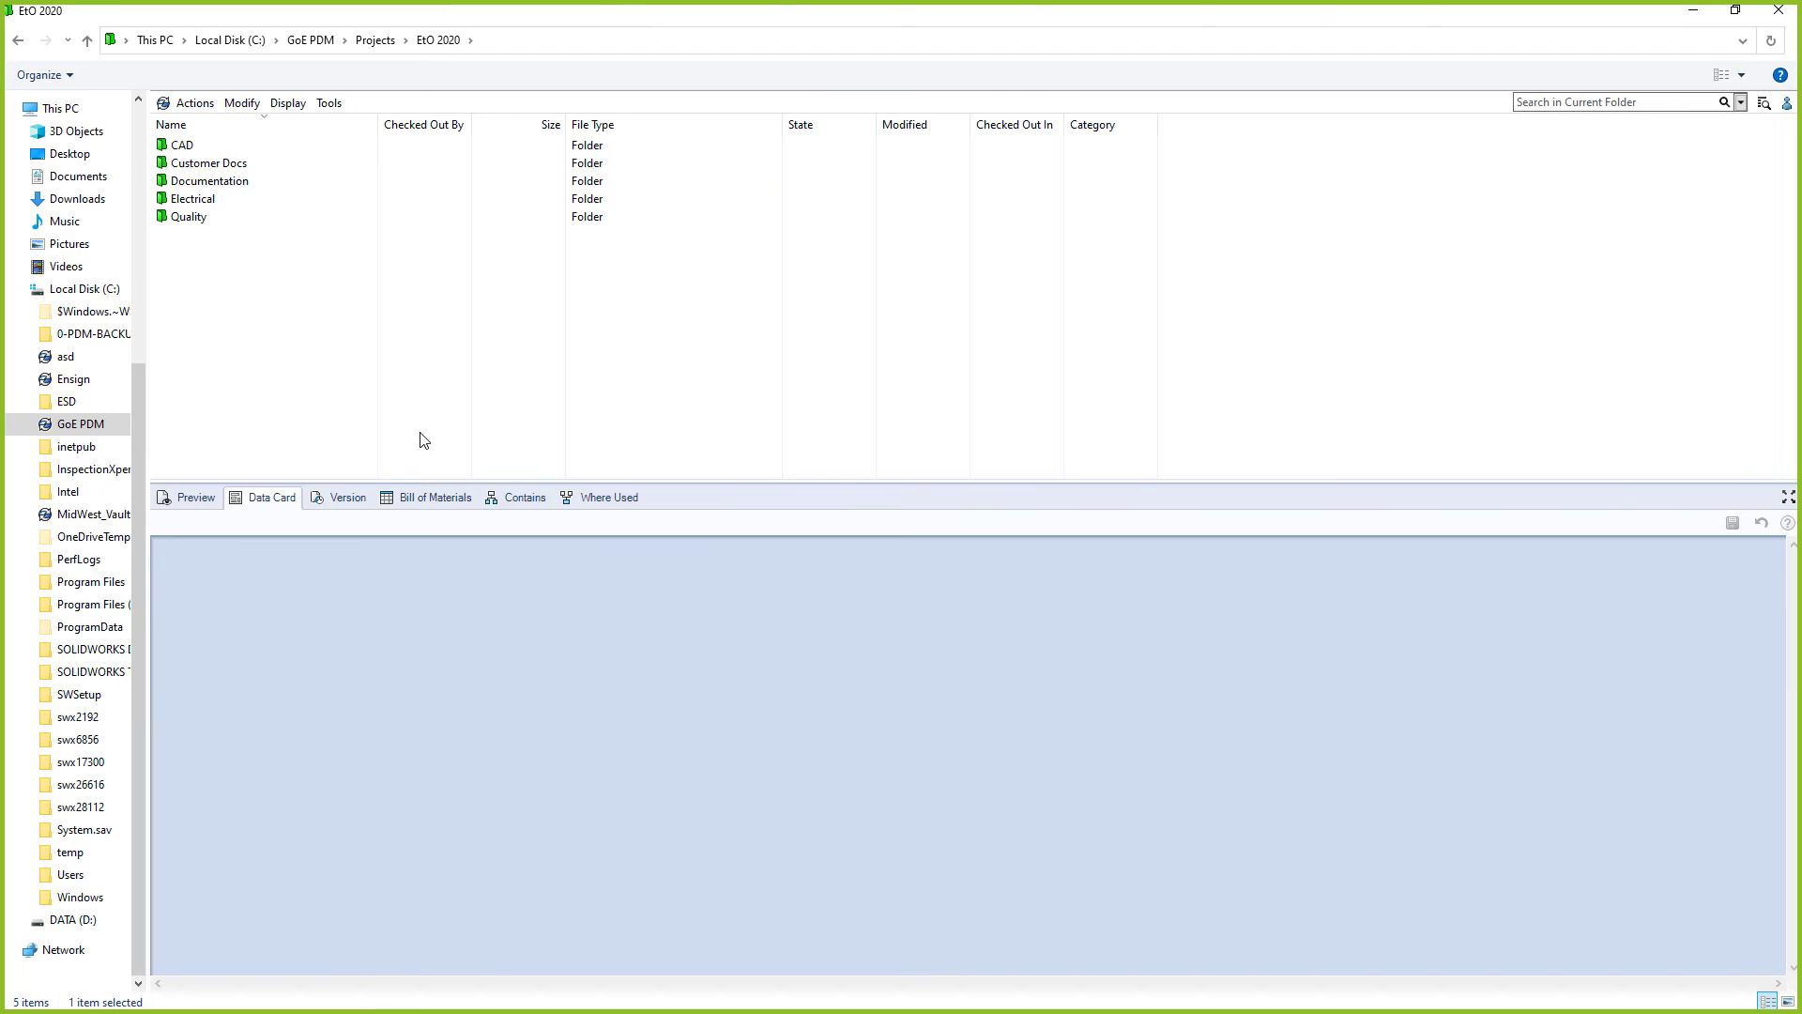
click(188, 145)
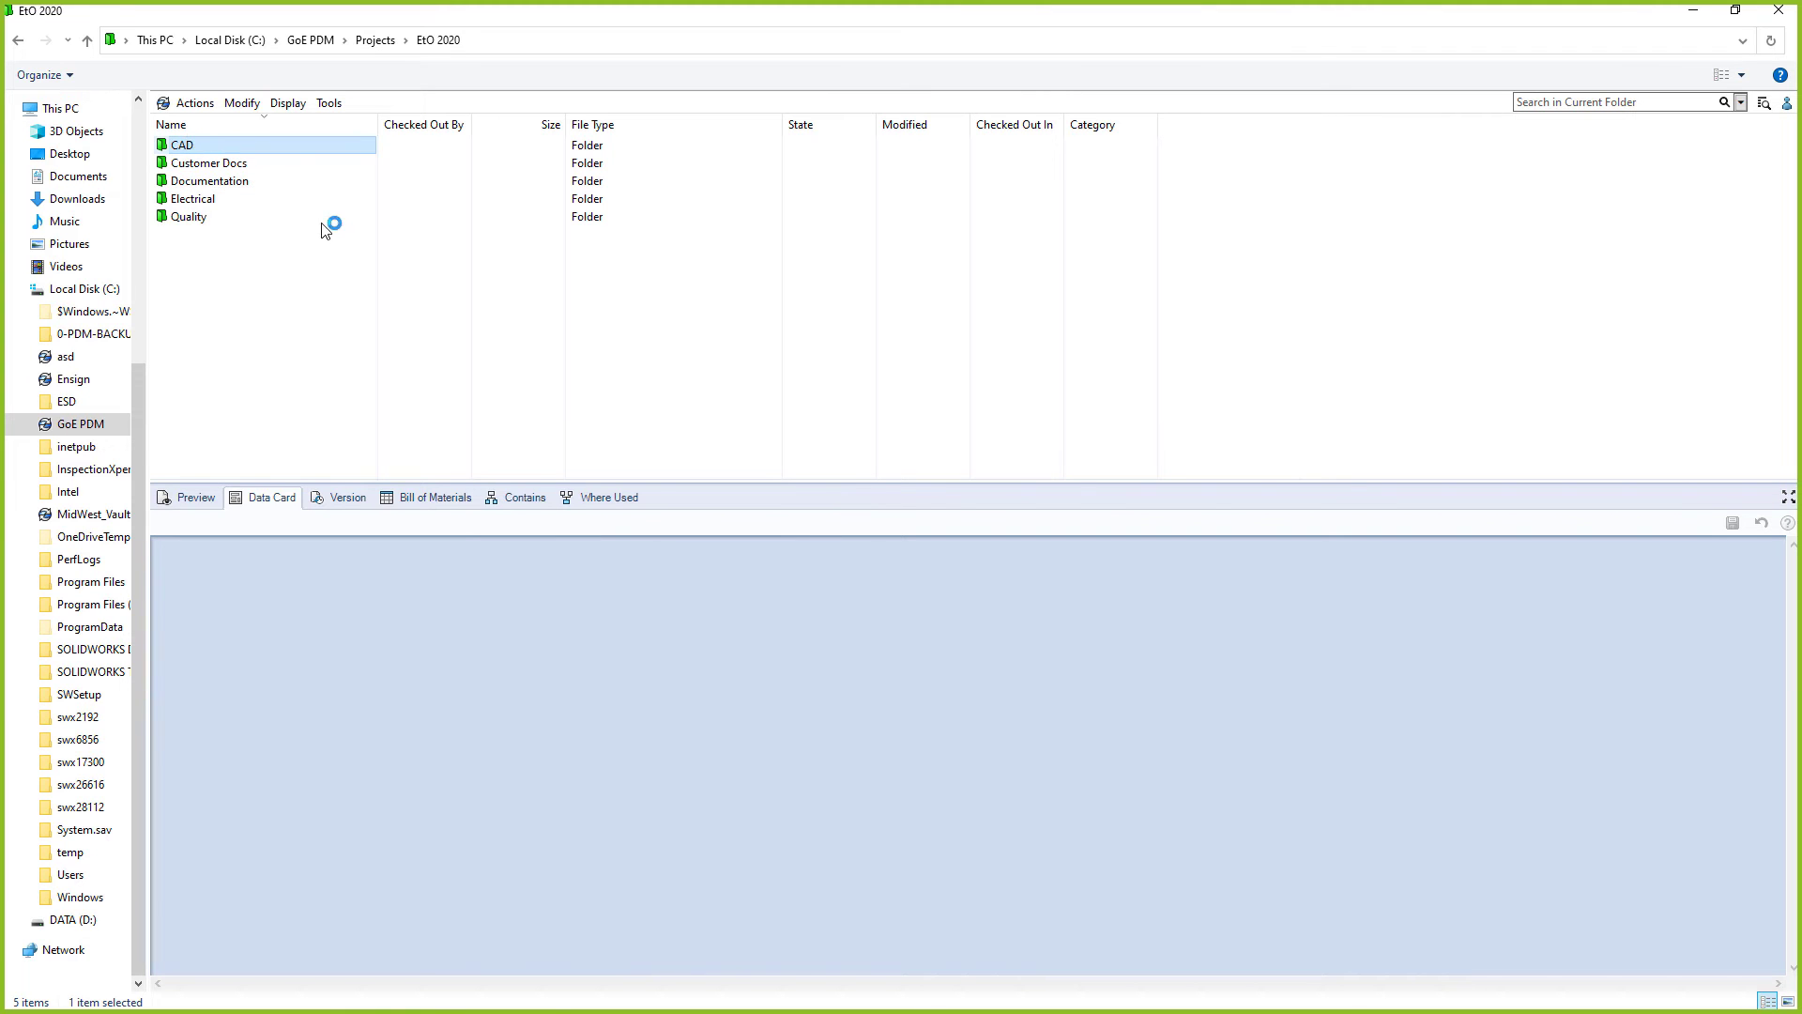
double_click(186, 148)
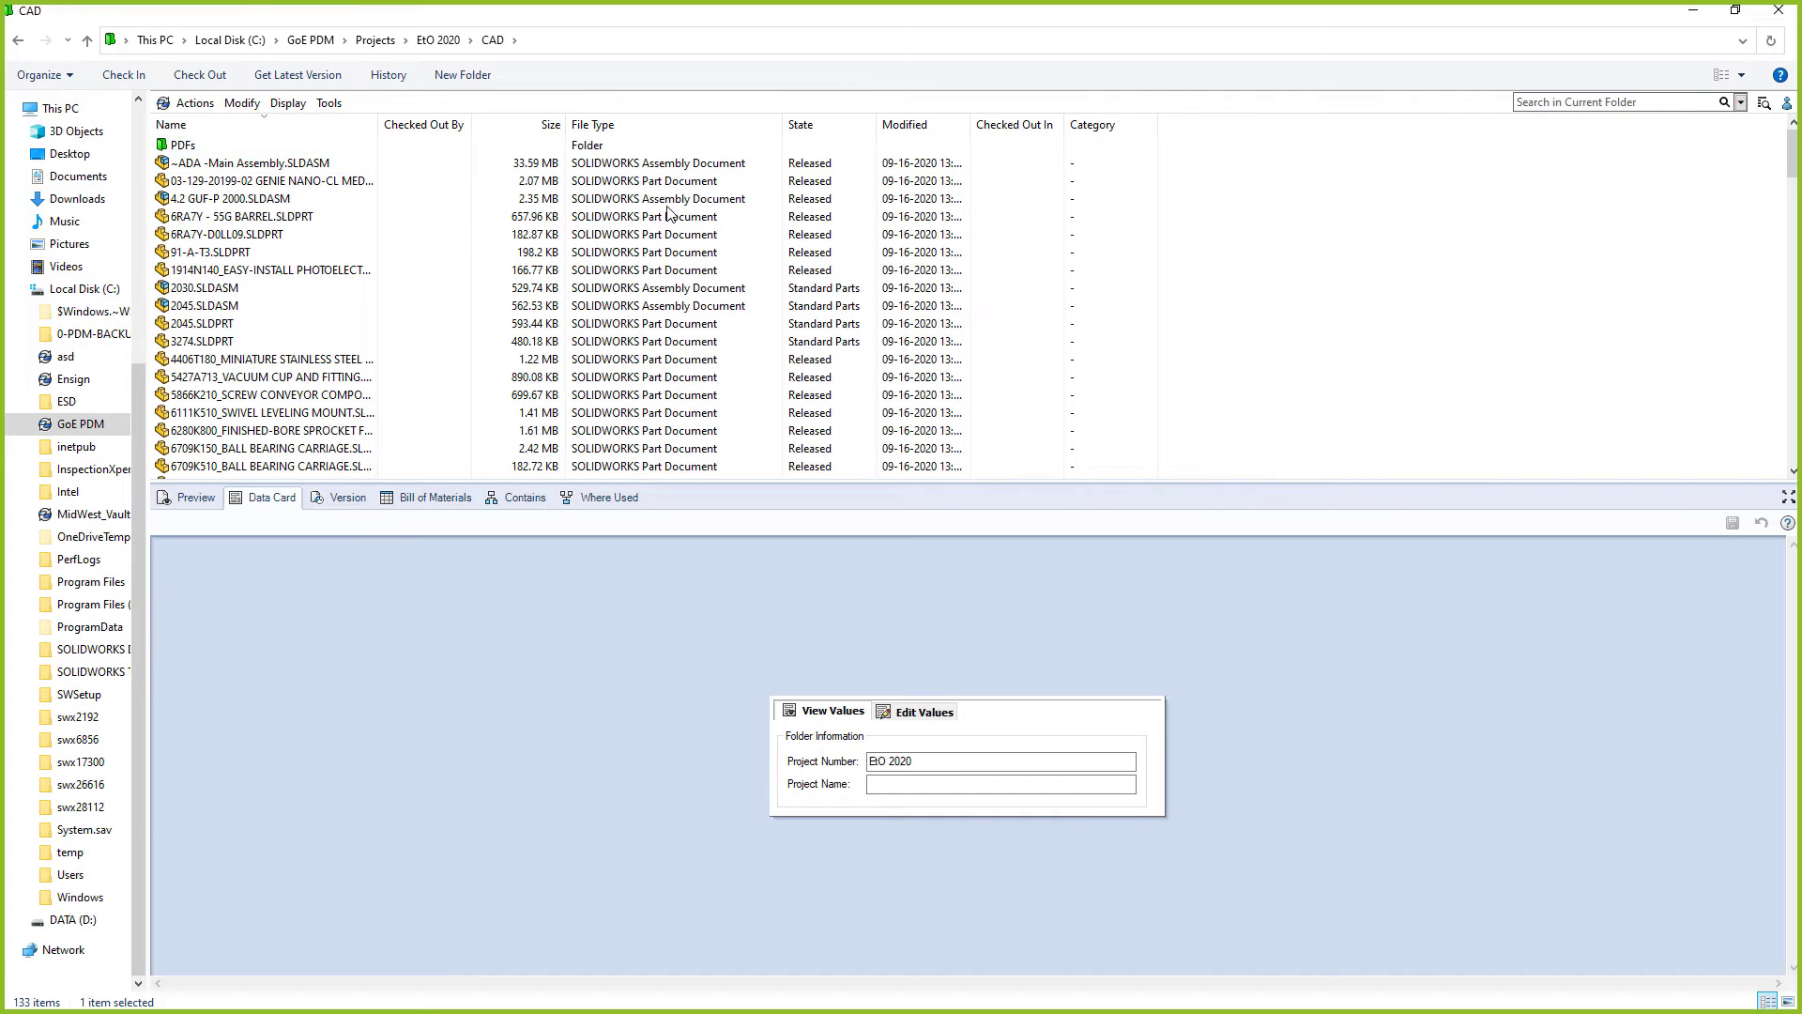
- Run Copy Tree on ~ADA -Main Assembly.SLDASM and open the Replace dialog for target names
click(268, 165)
click(329, 102)
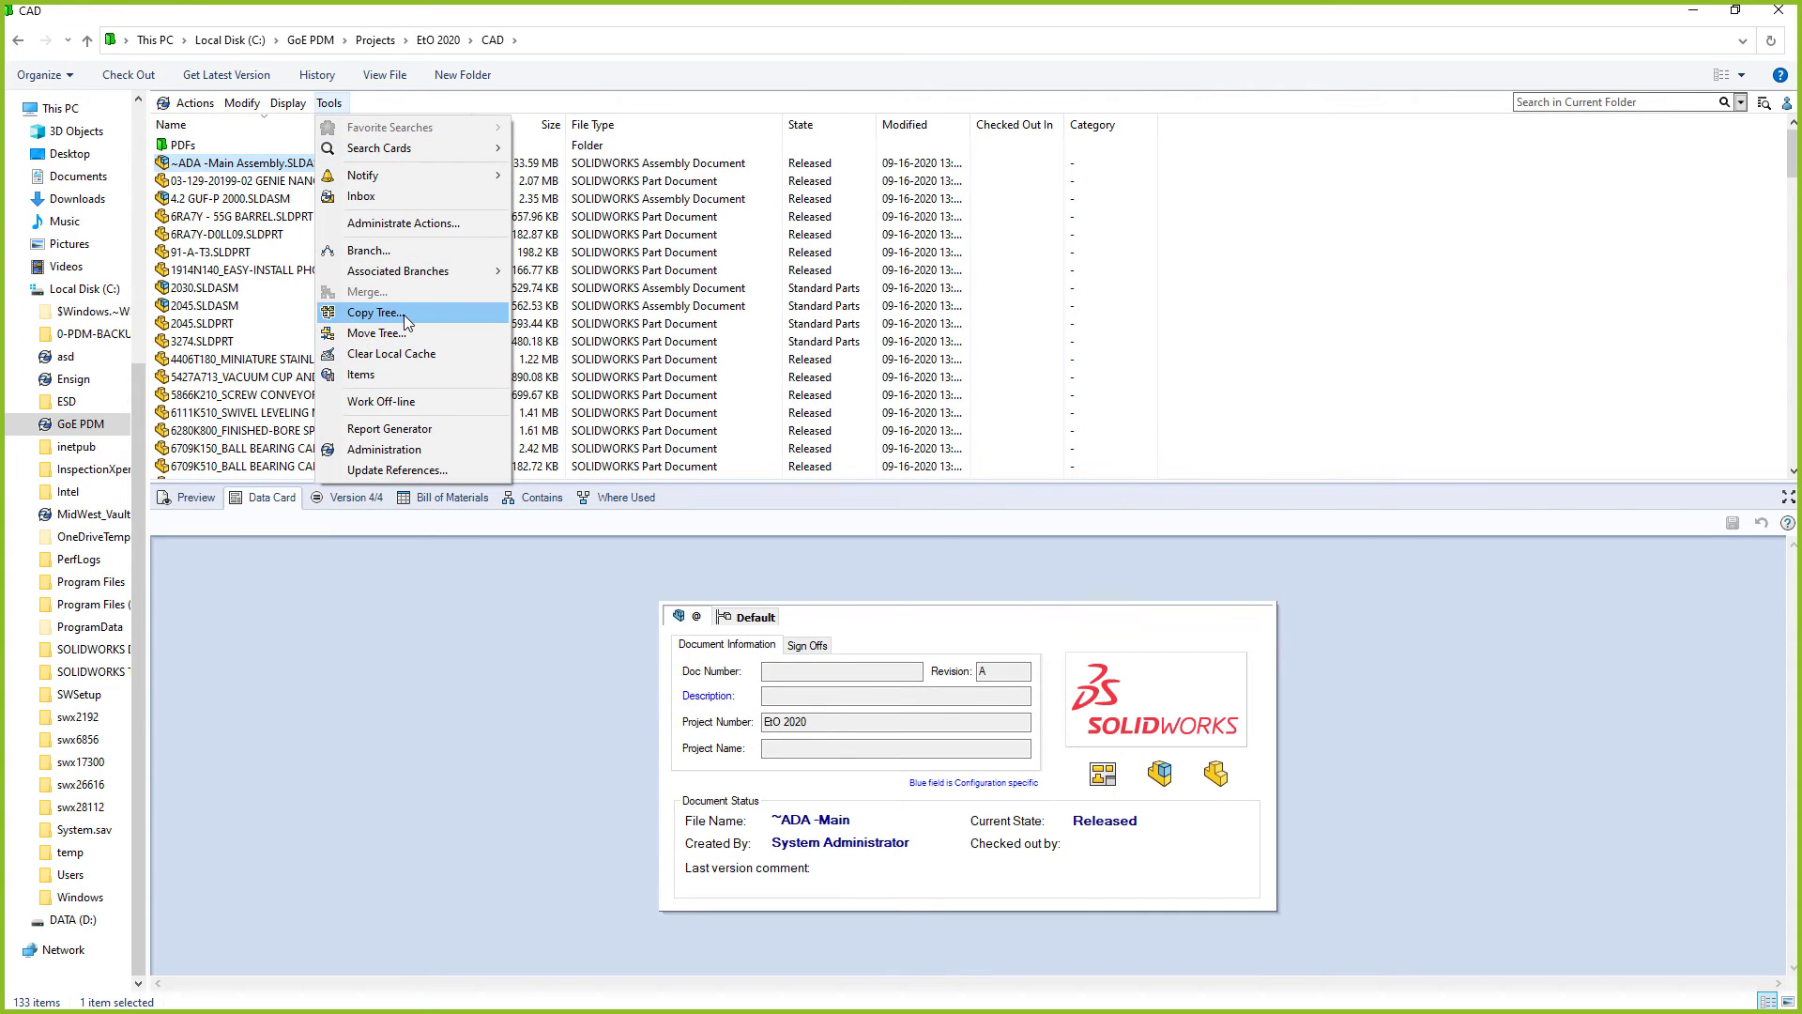
click(403, 314)
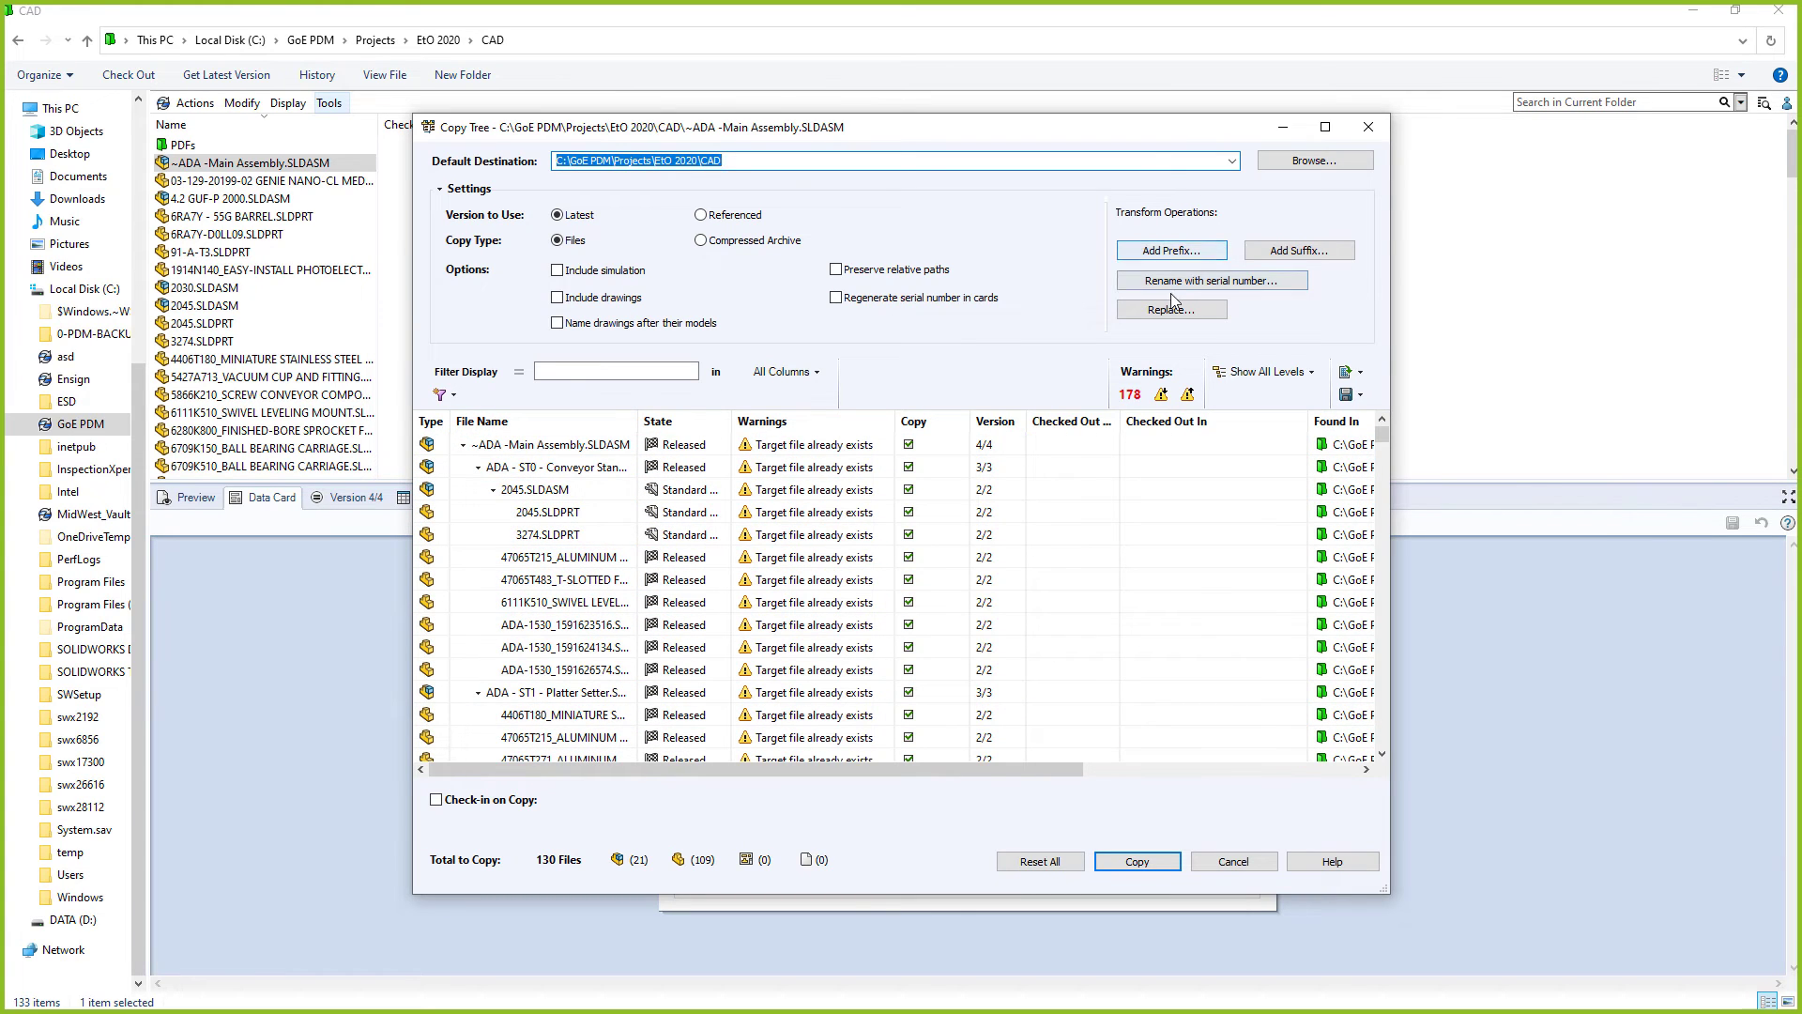
click(1171, 311)
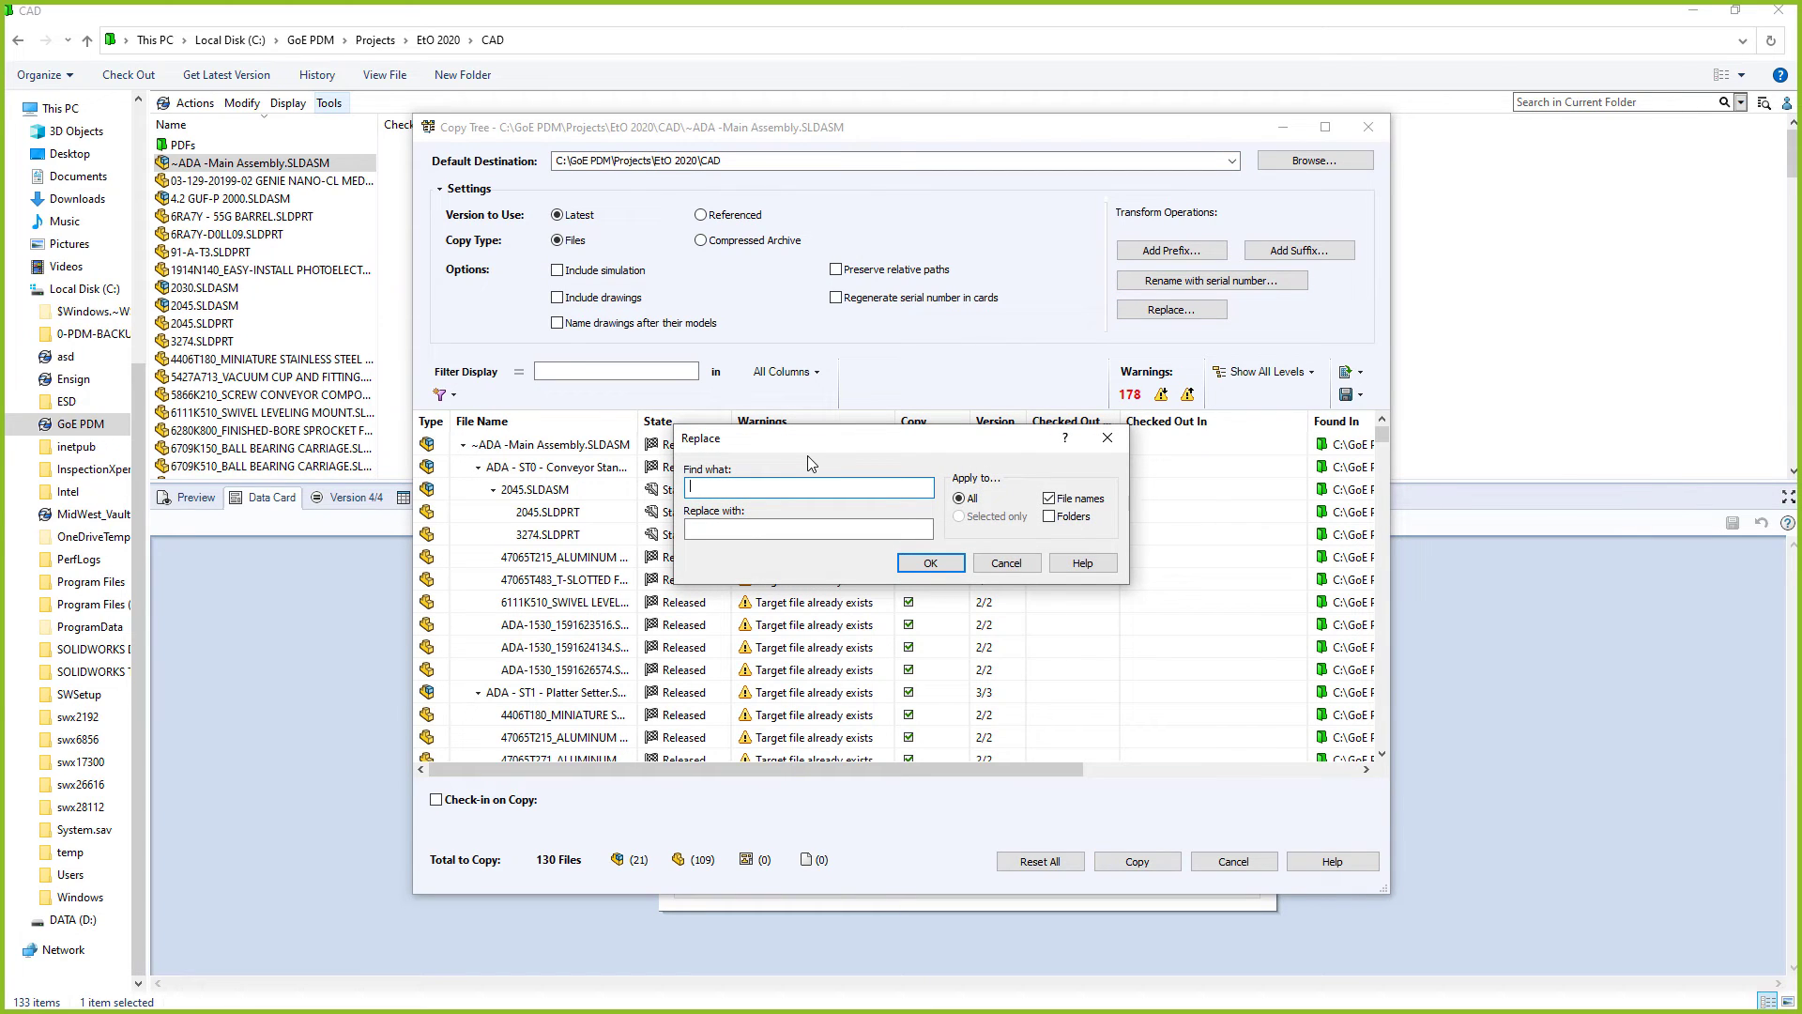
- Replace ADA with 2020-888 in all target file names
text(ADA)
key(Tab)
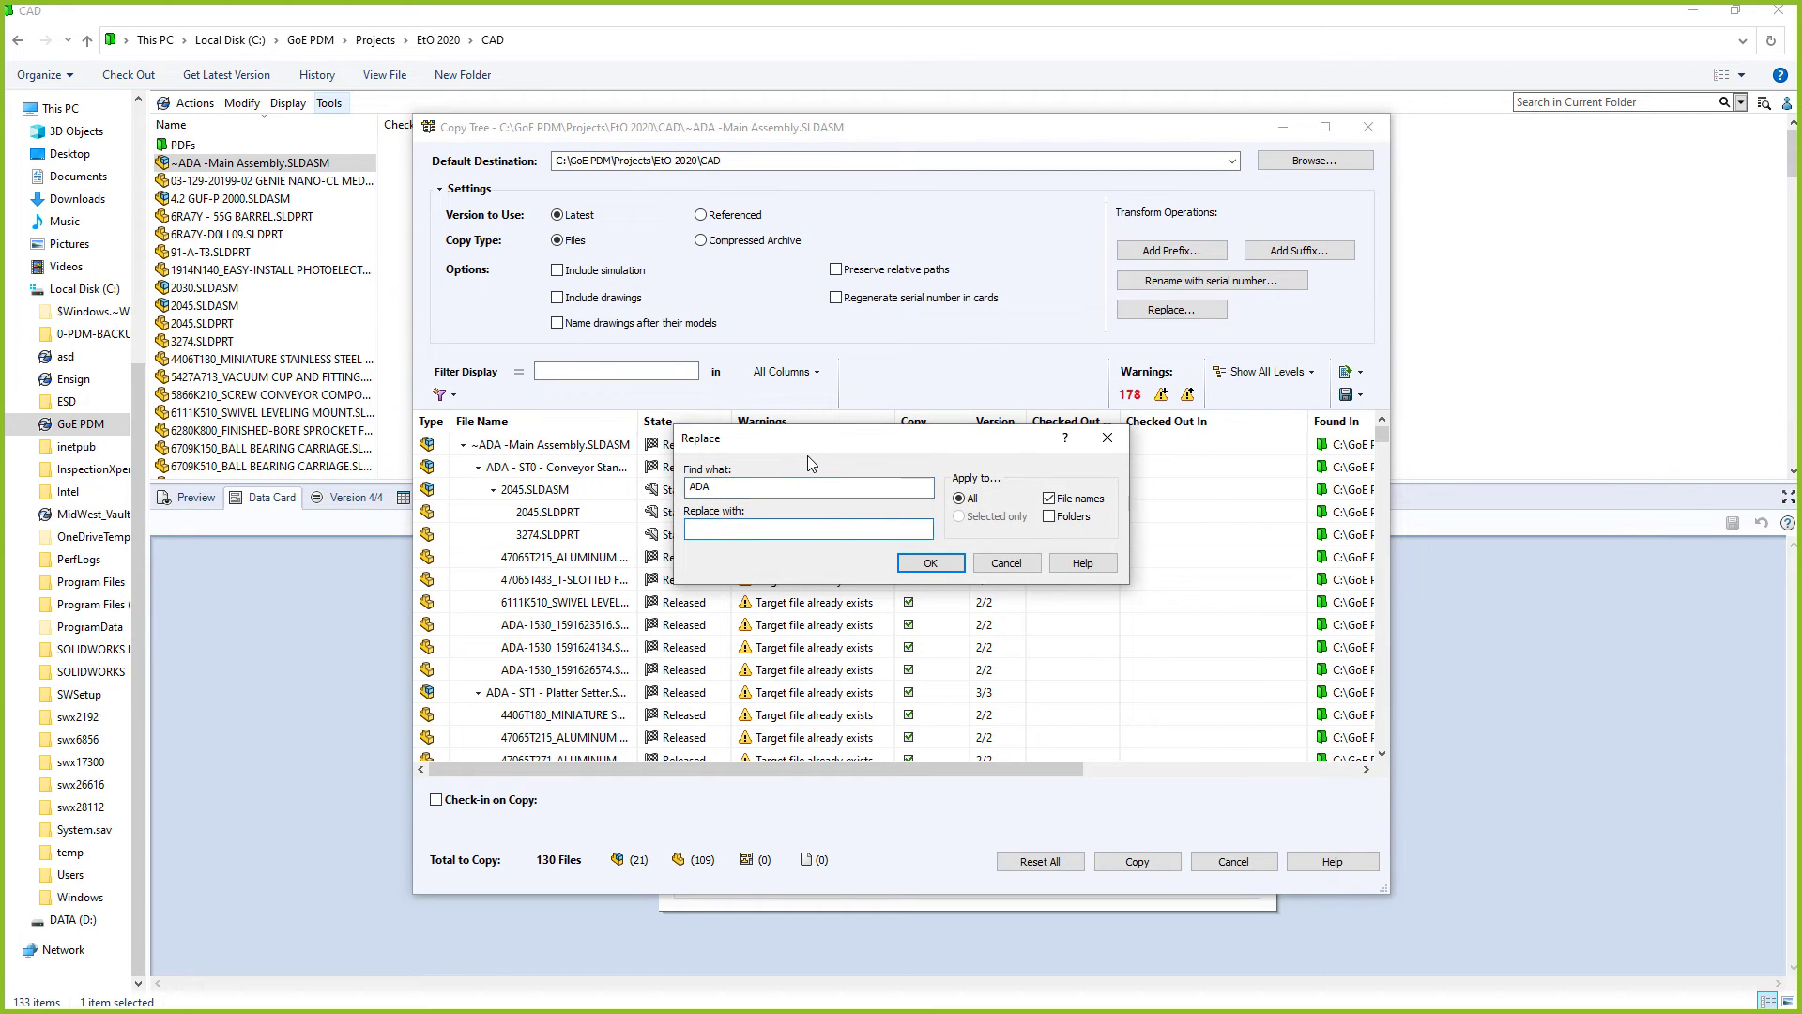
text(2020-888)
click(924, 564)
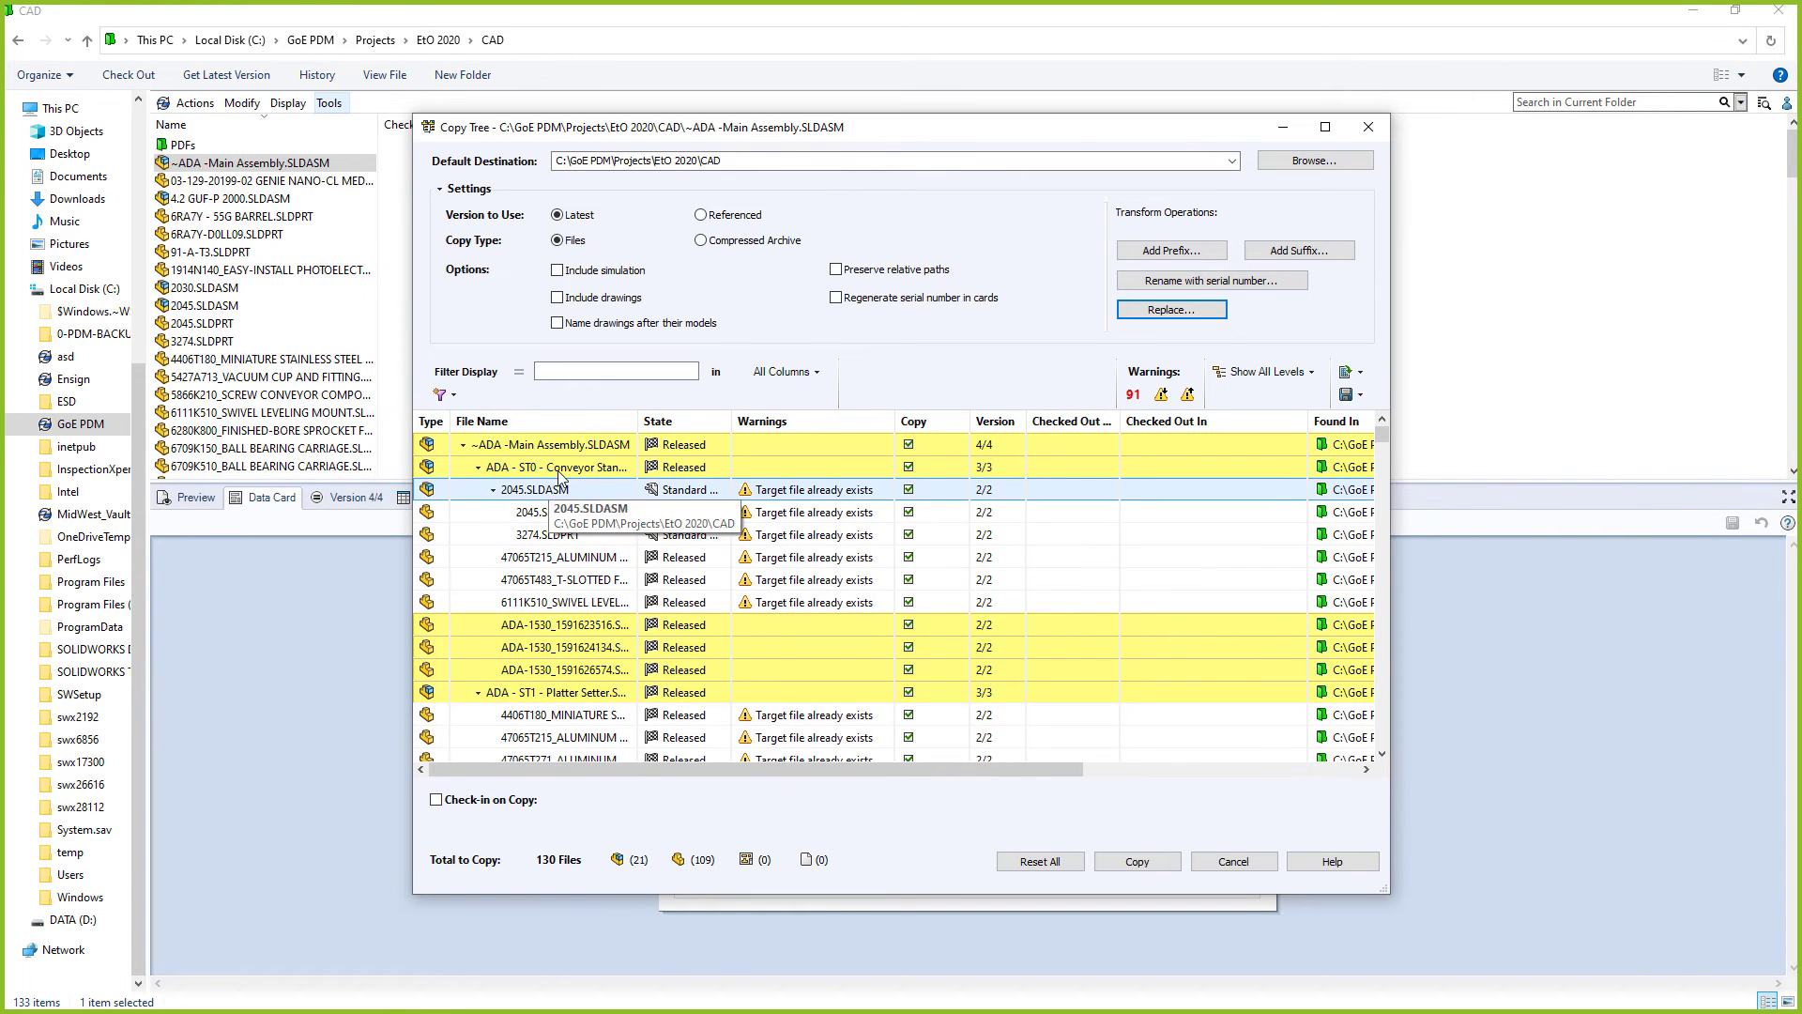
scroll(563, 525, down, 5)
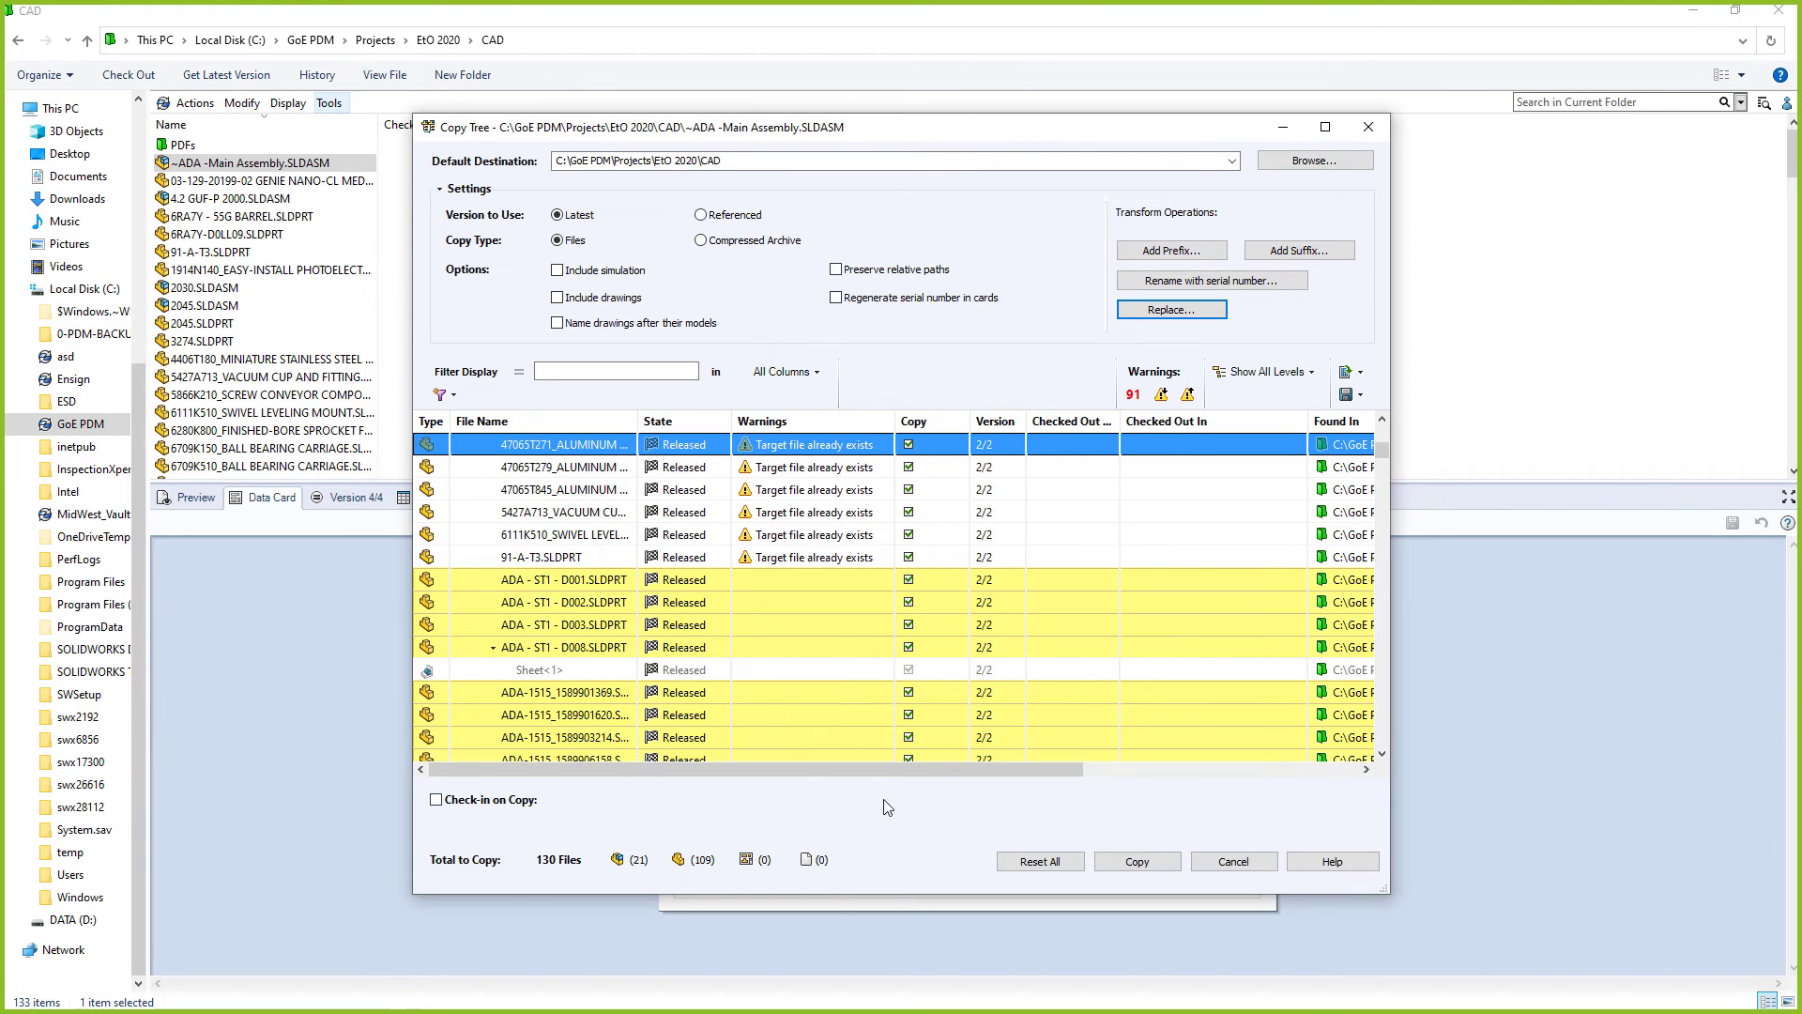
drag(889, 770, 1168, 771)
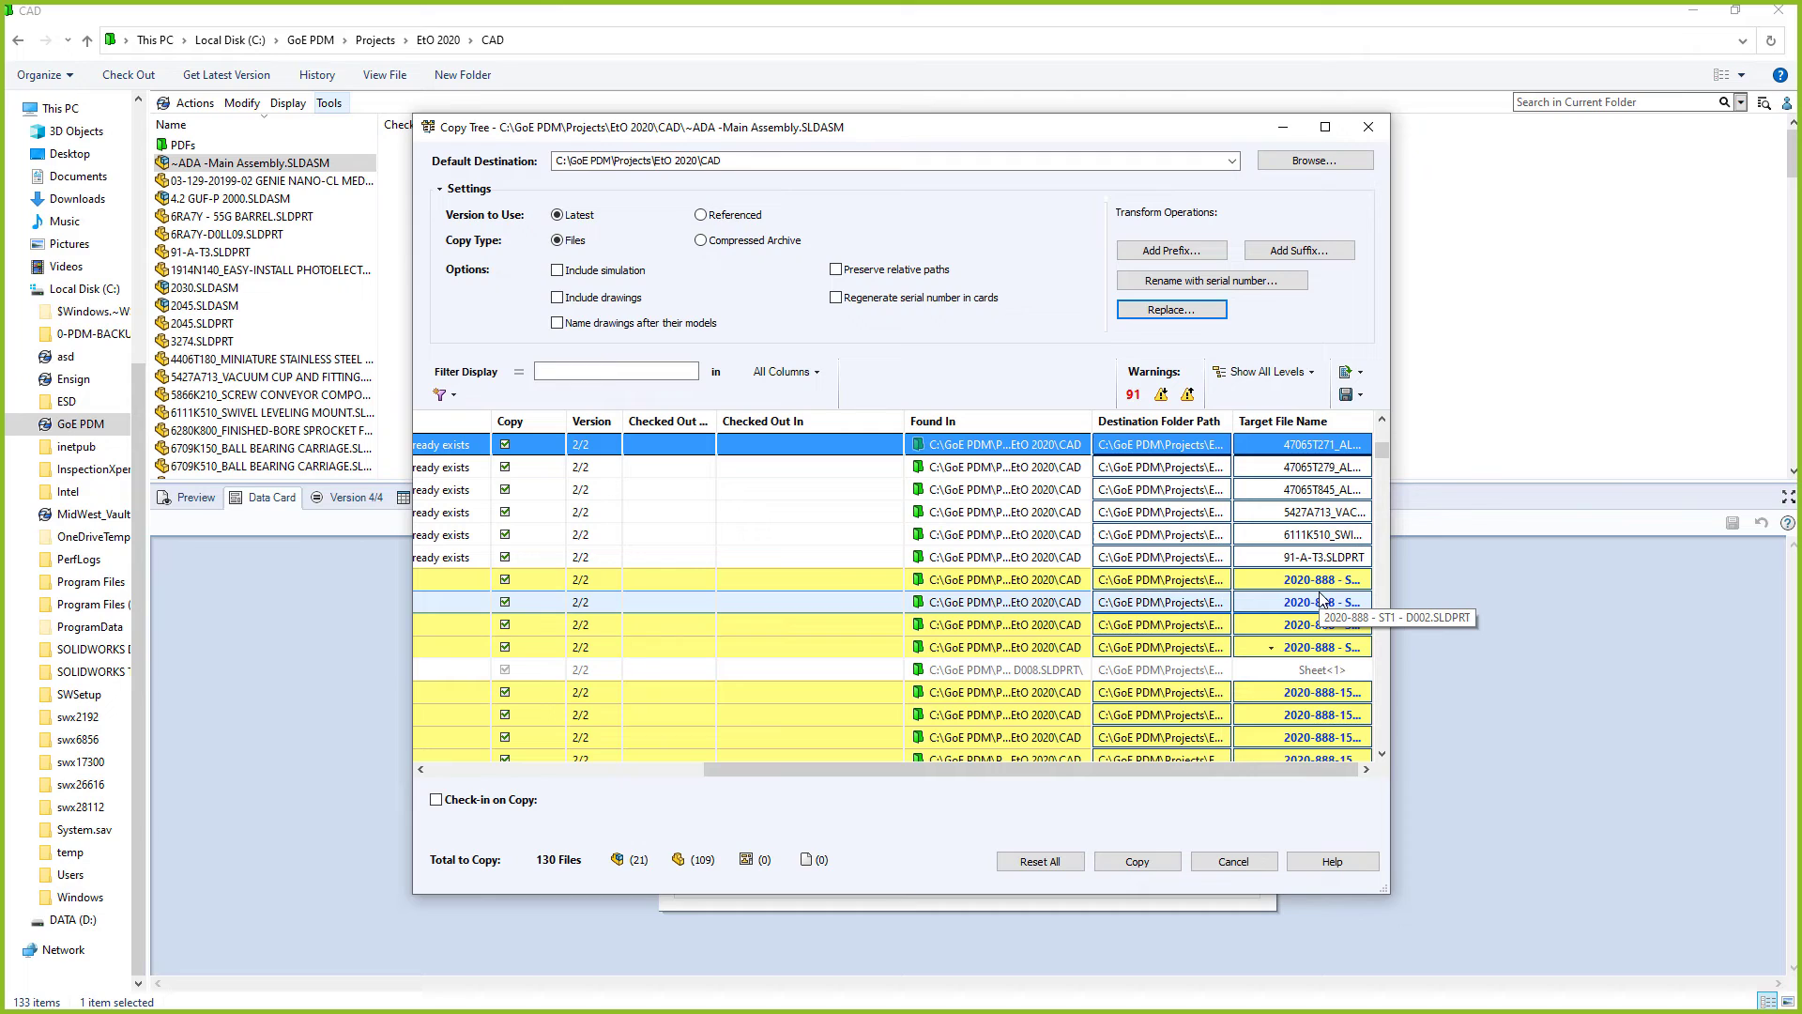
- Set the copy destination folder to Projects\2020-888\CAD
click(1280, 165)
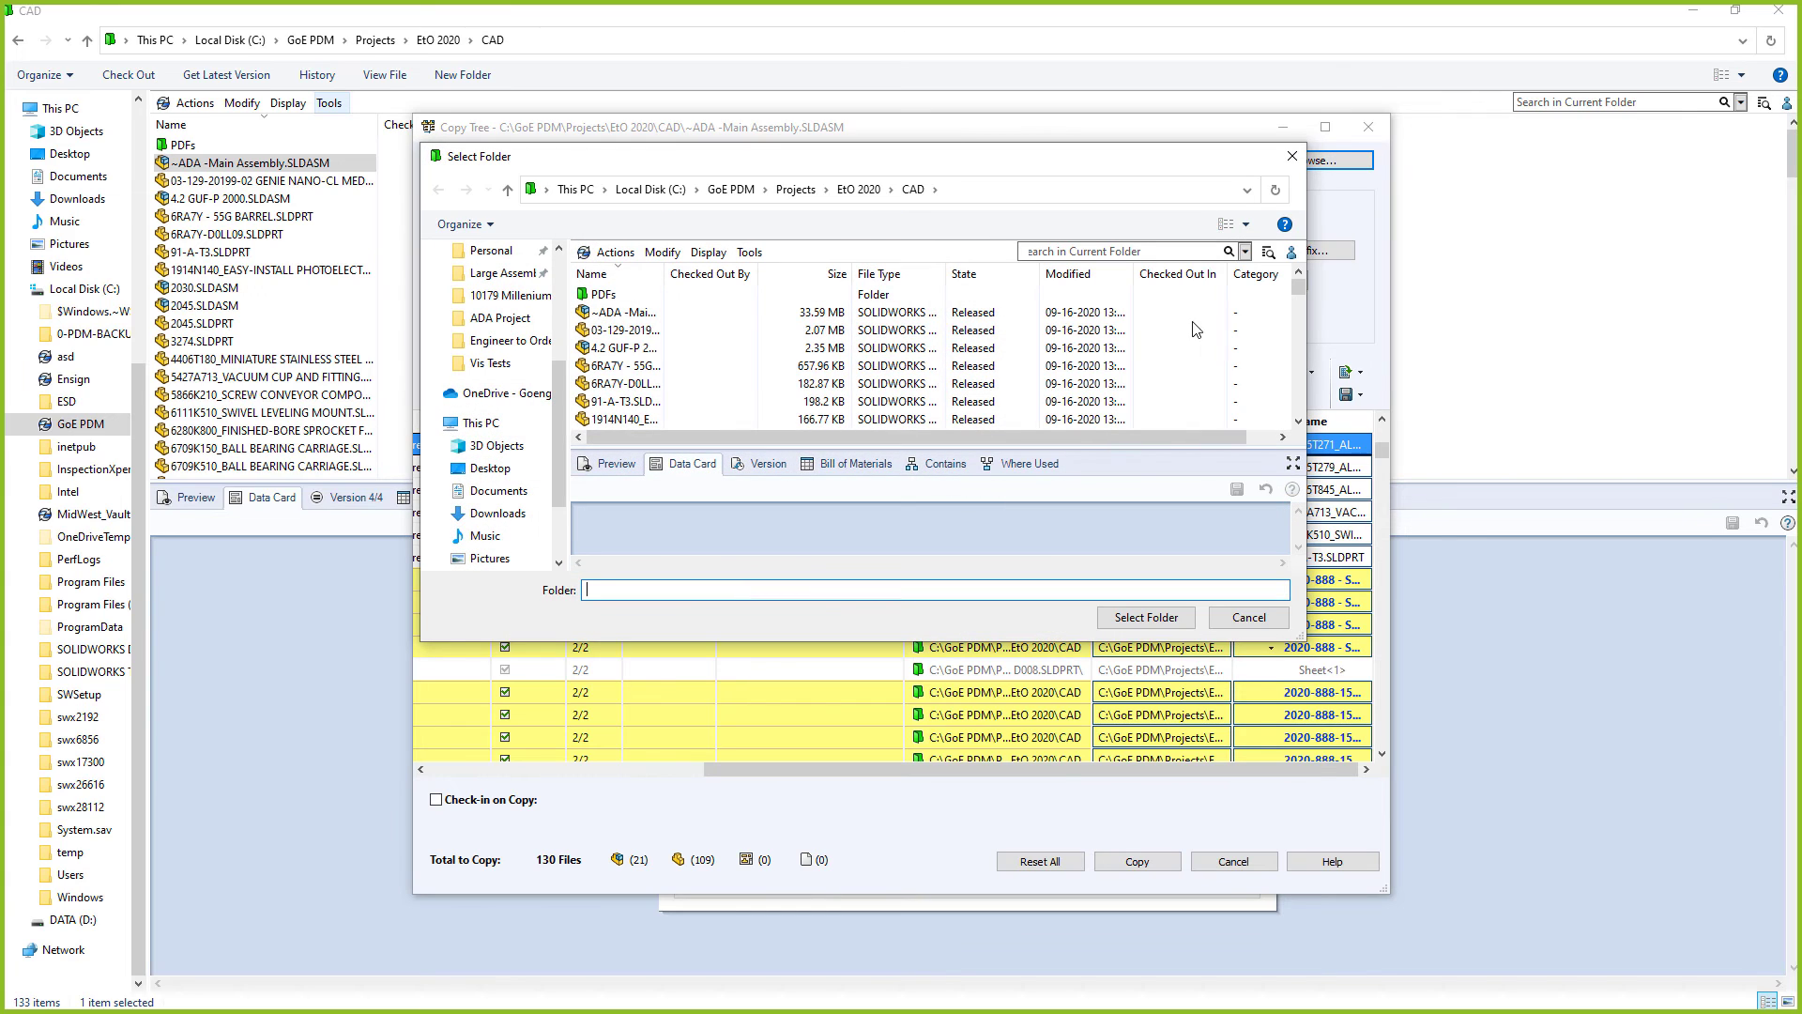
click(796, 190)
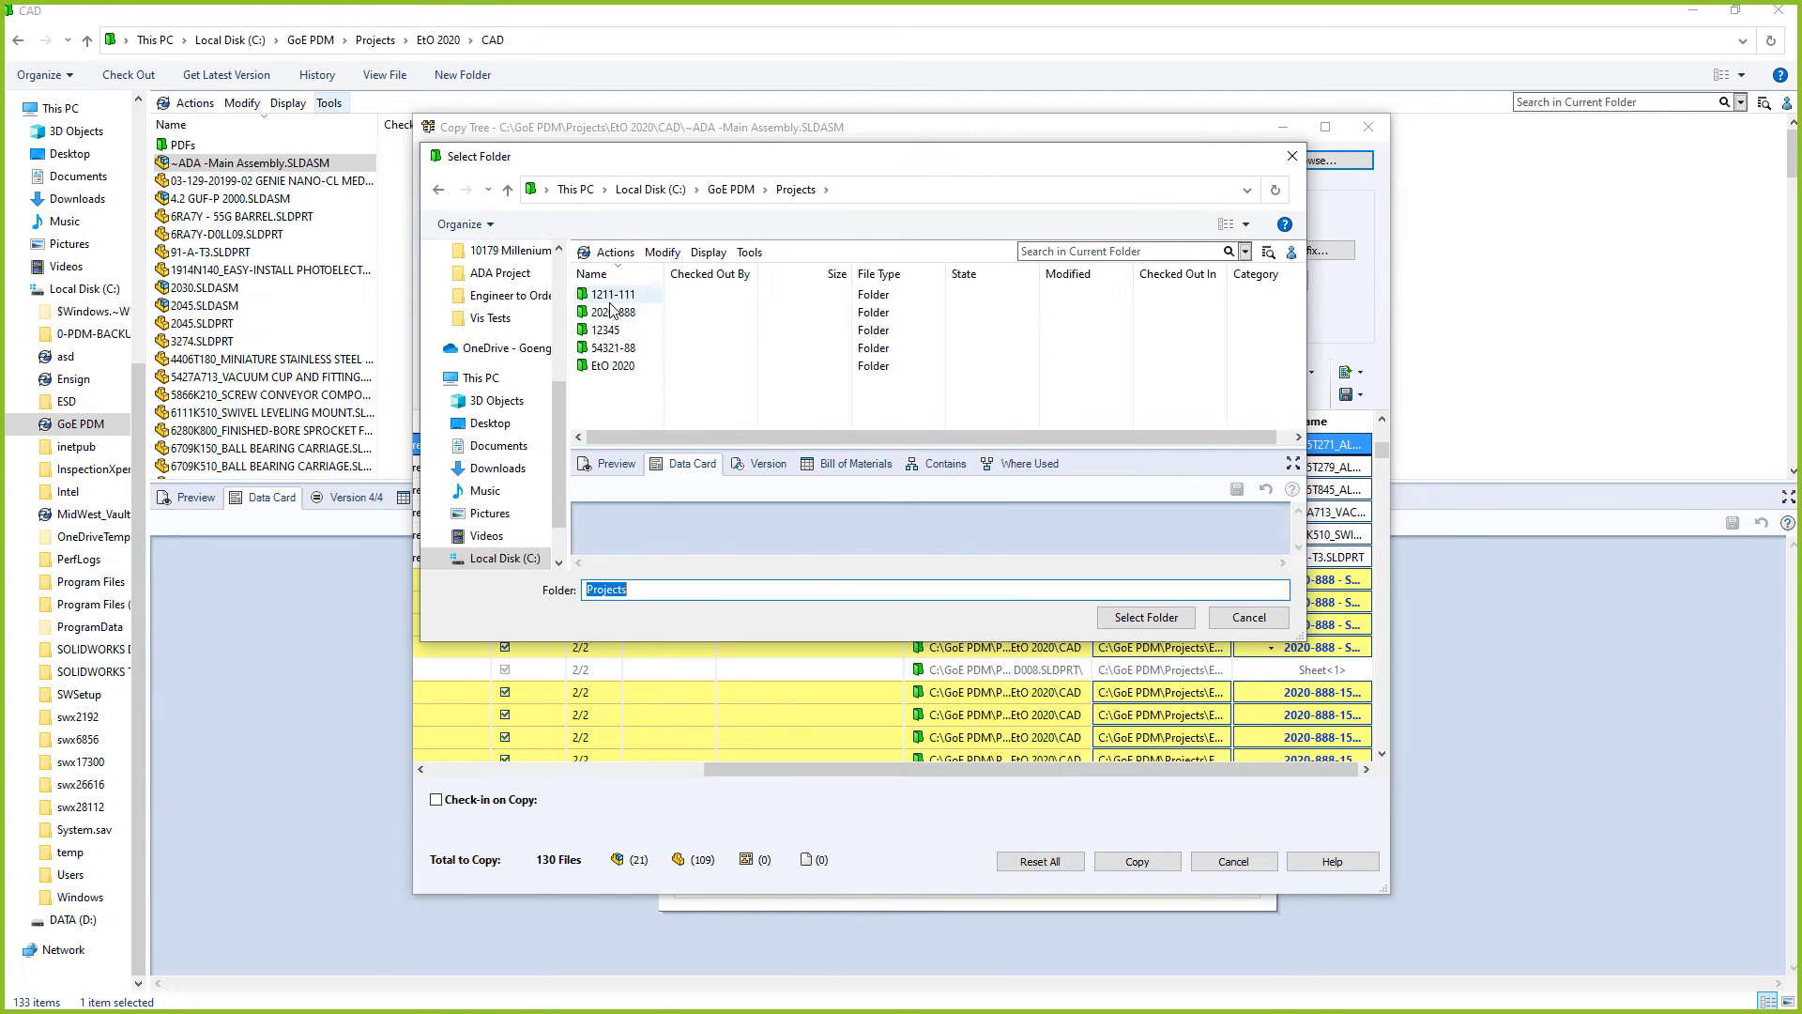
click(614, 313)
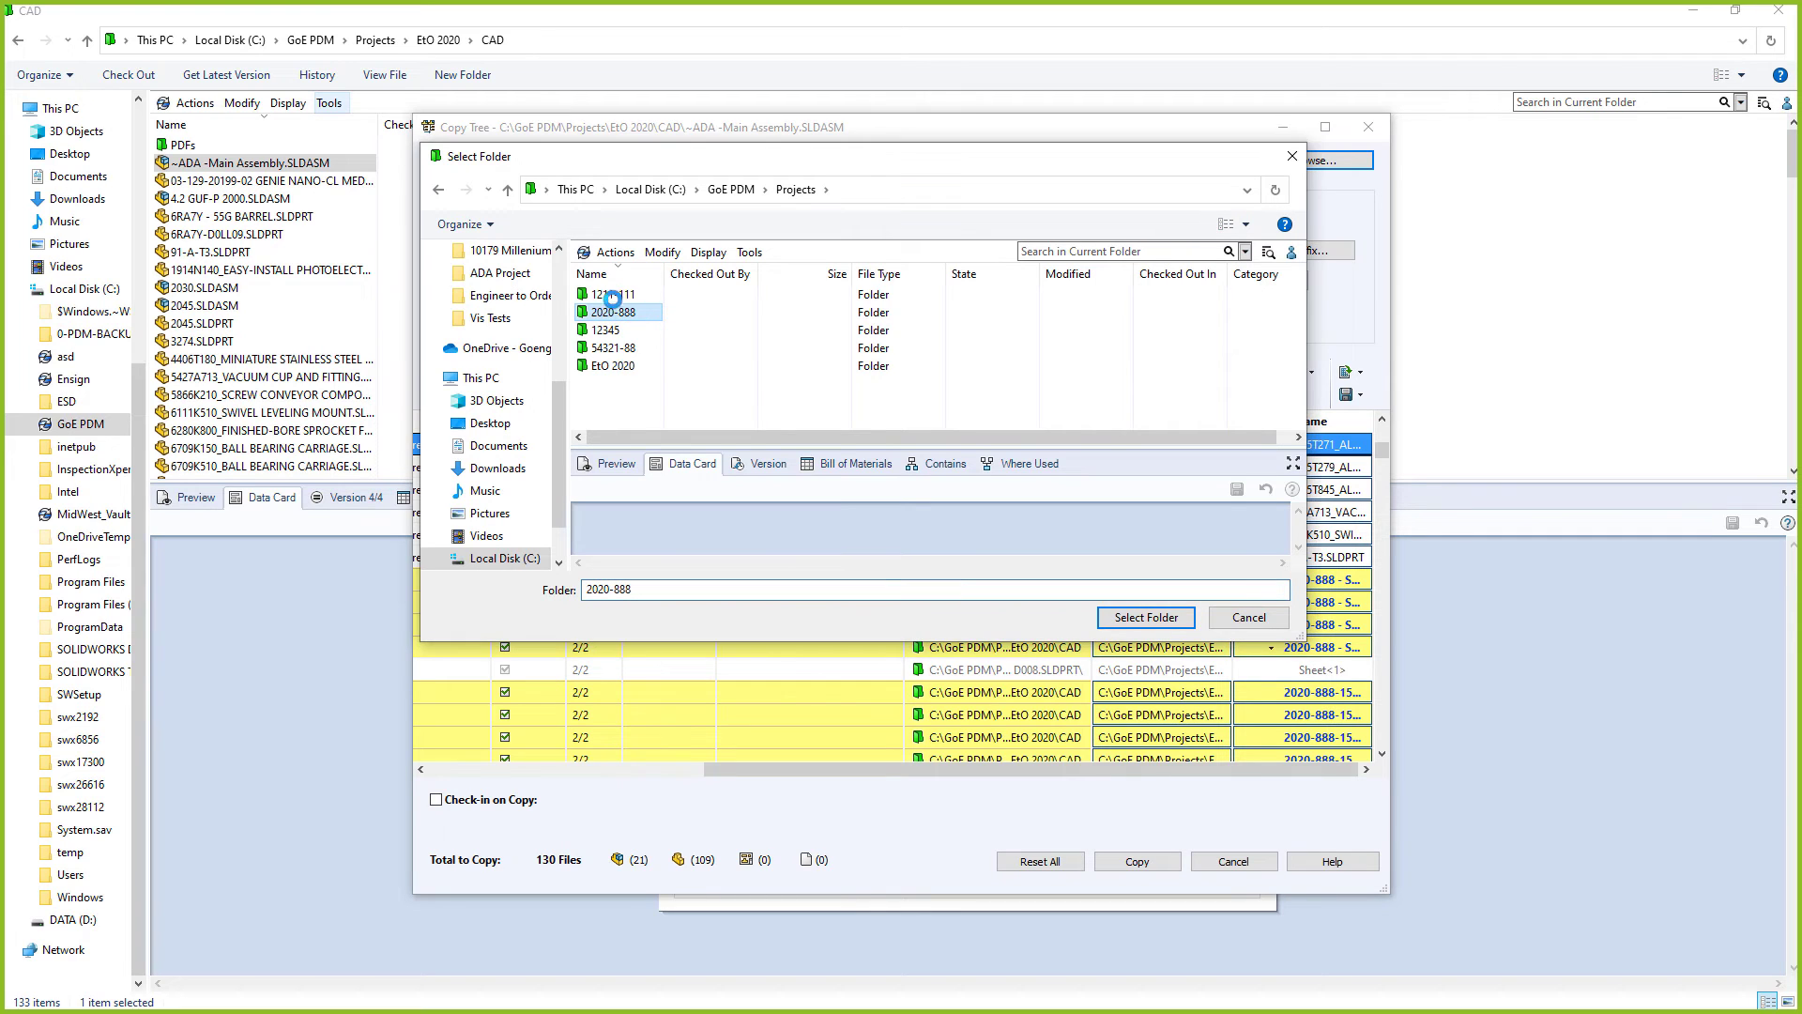
click(608, 294)
click(1127, 617)
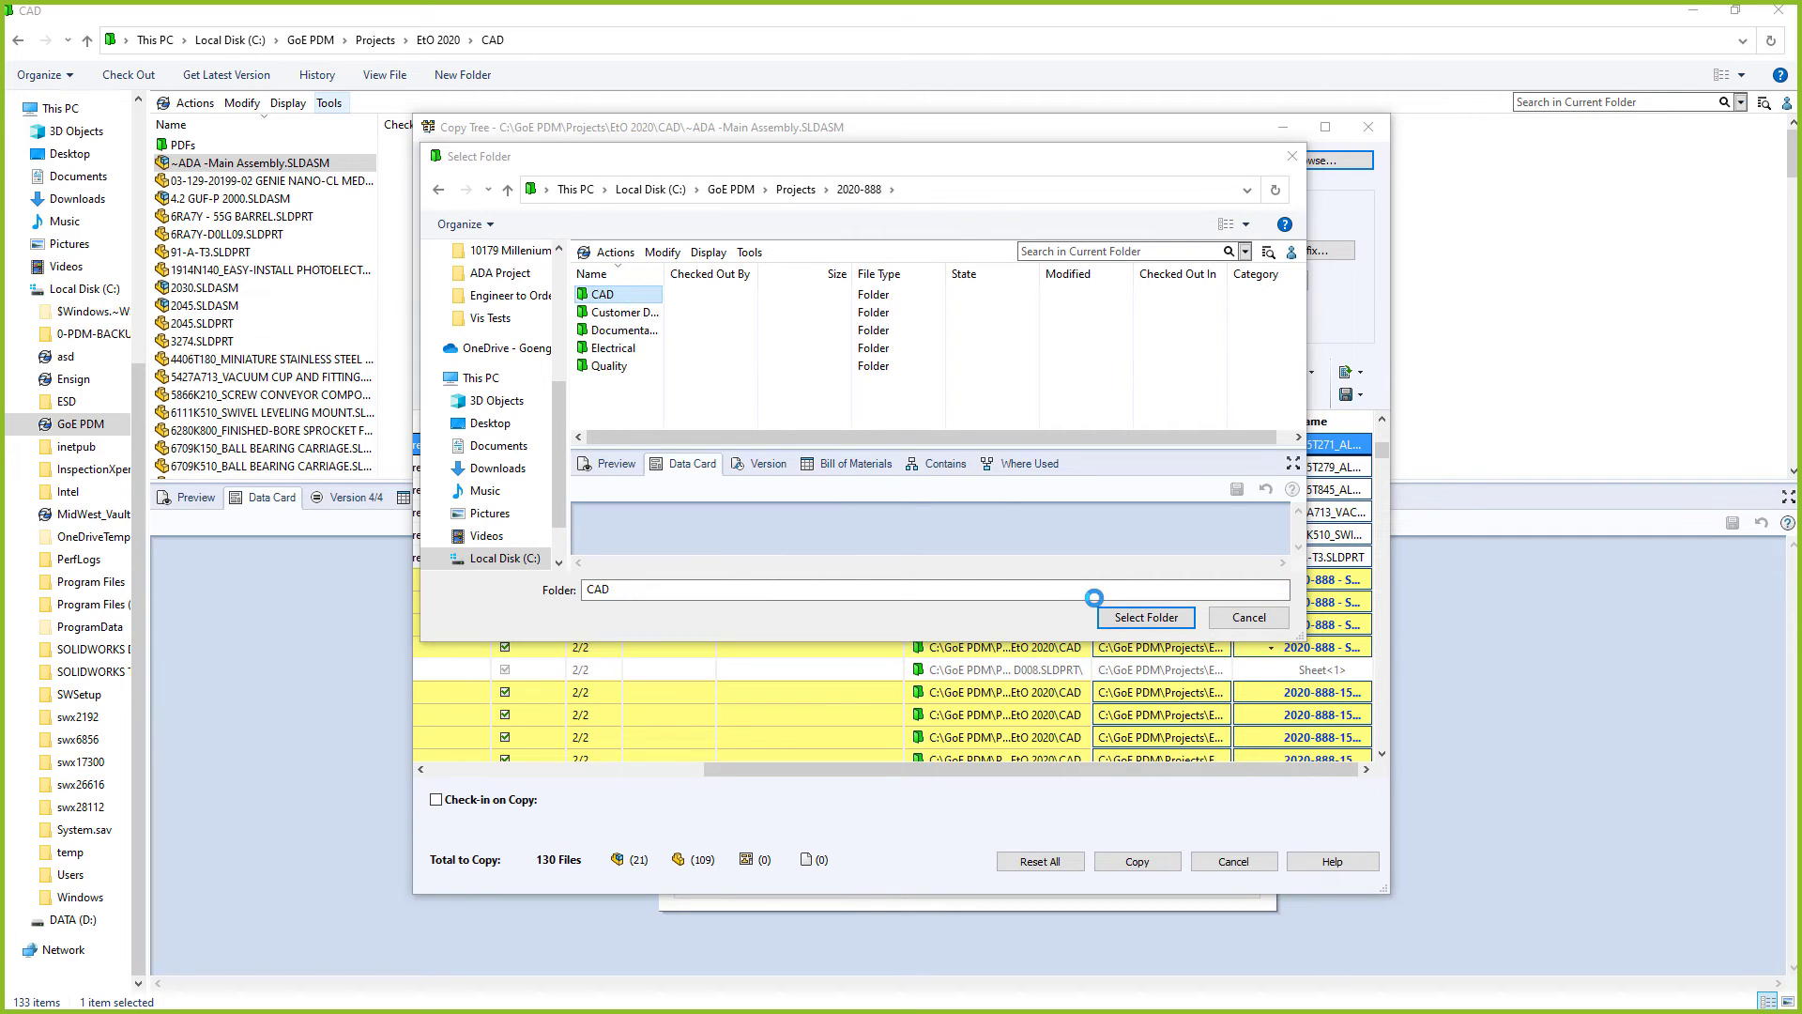
click(1146, 618)
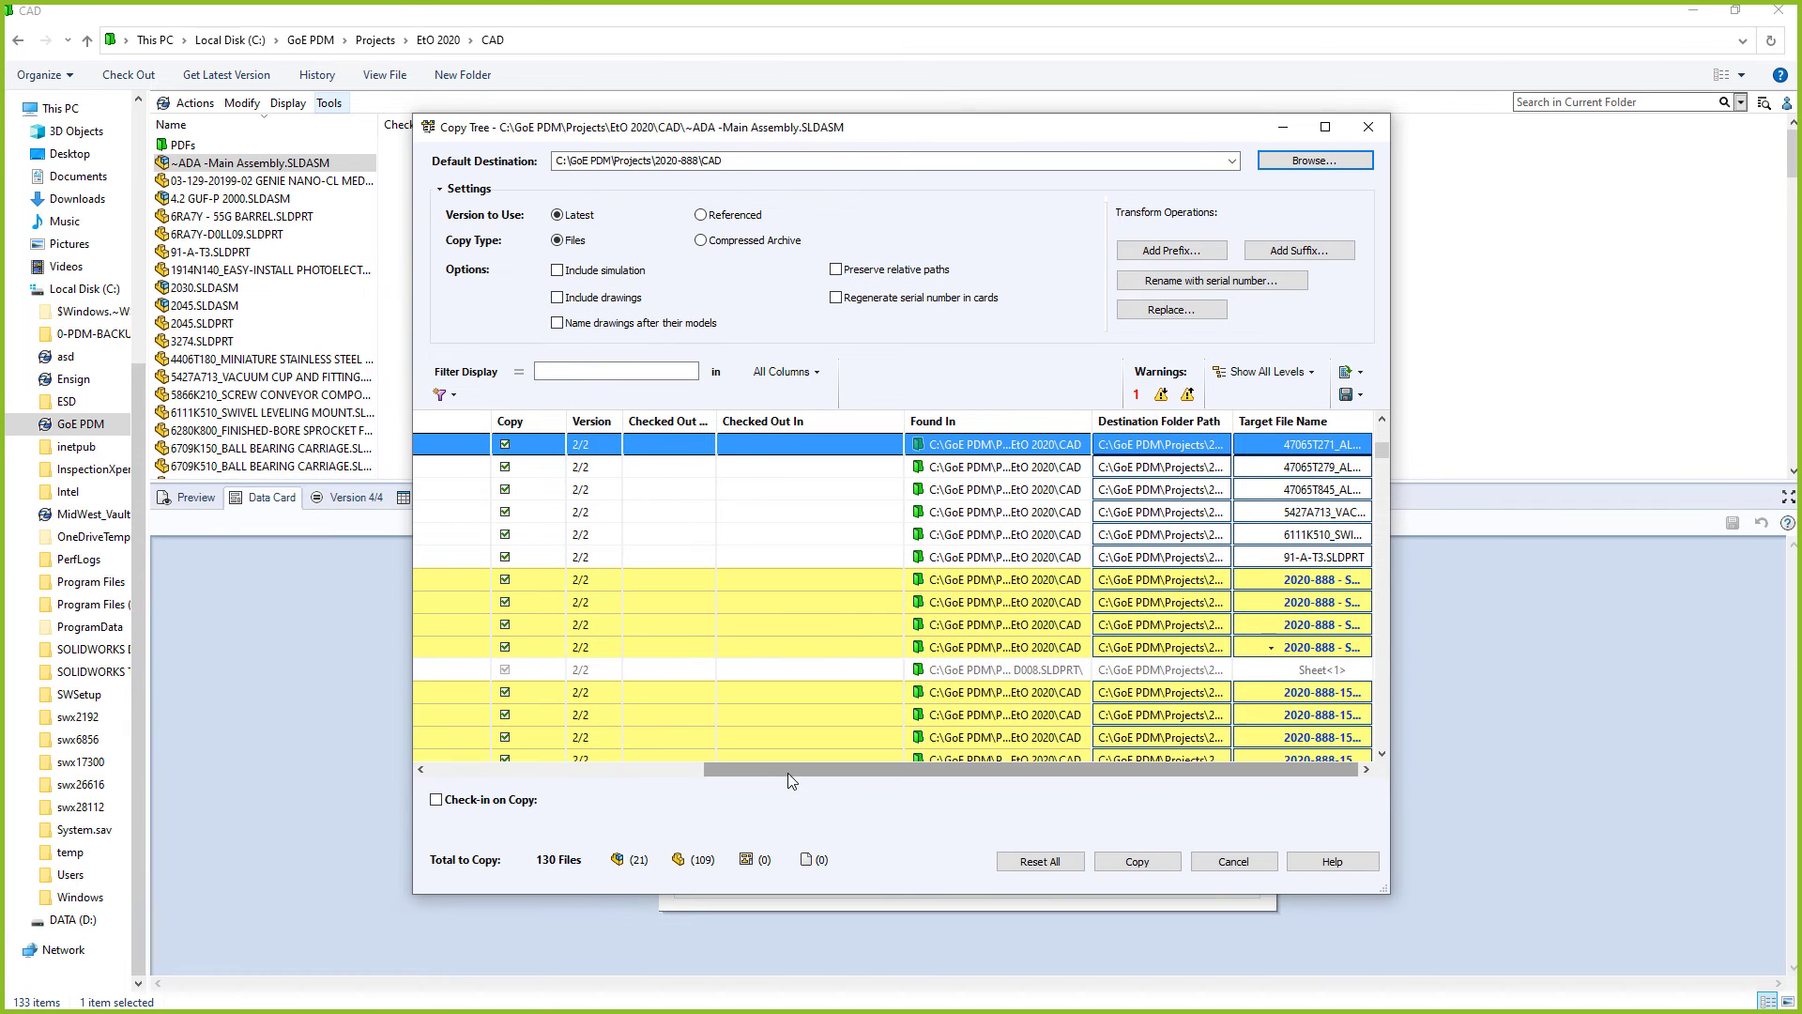
drag(787, 774, 601, 772)
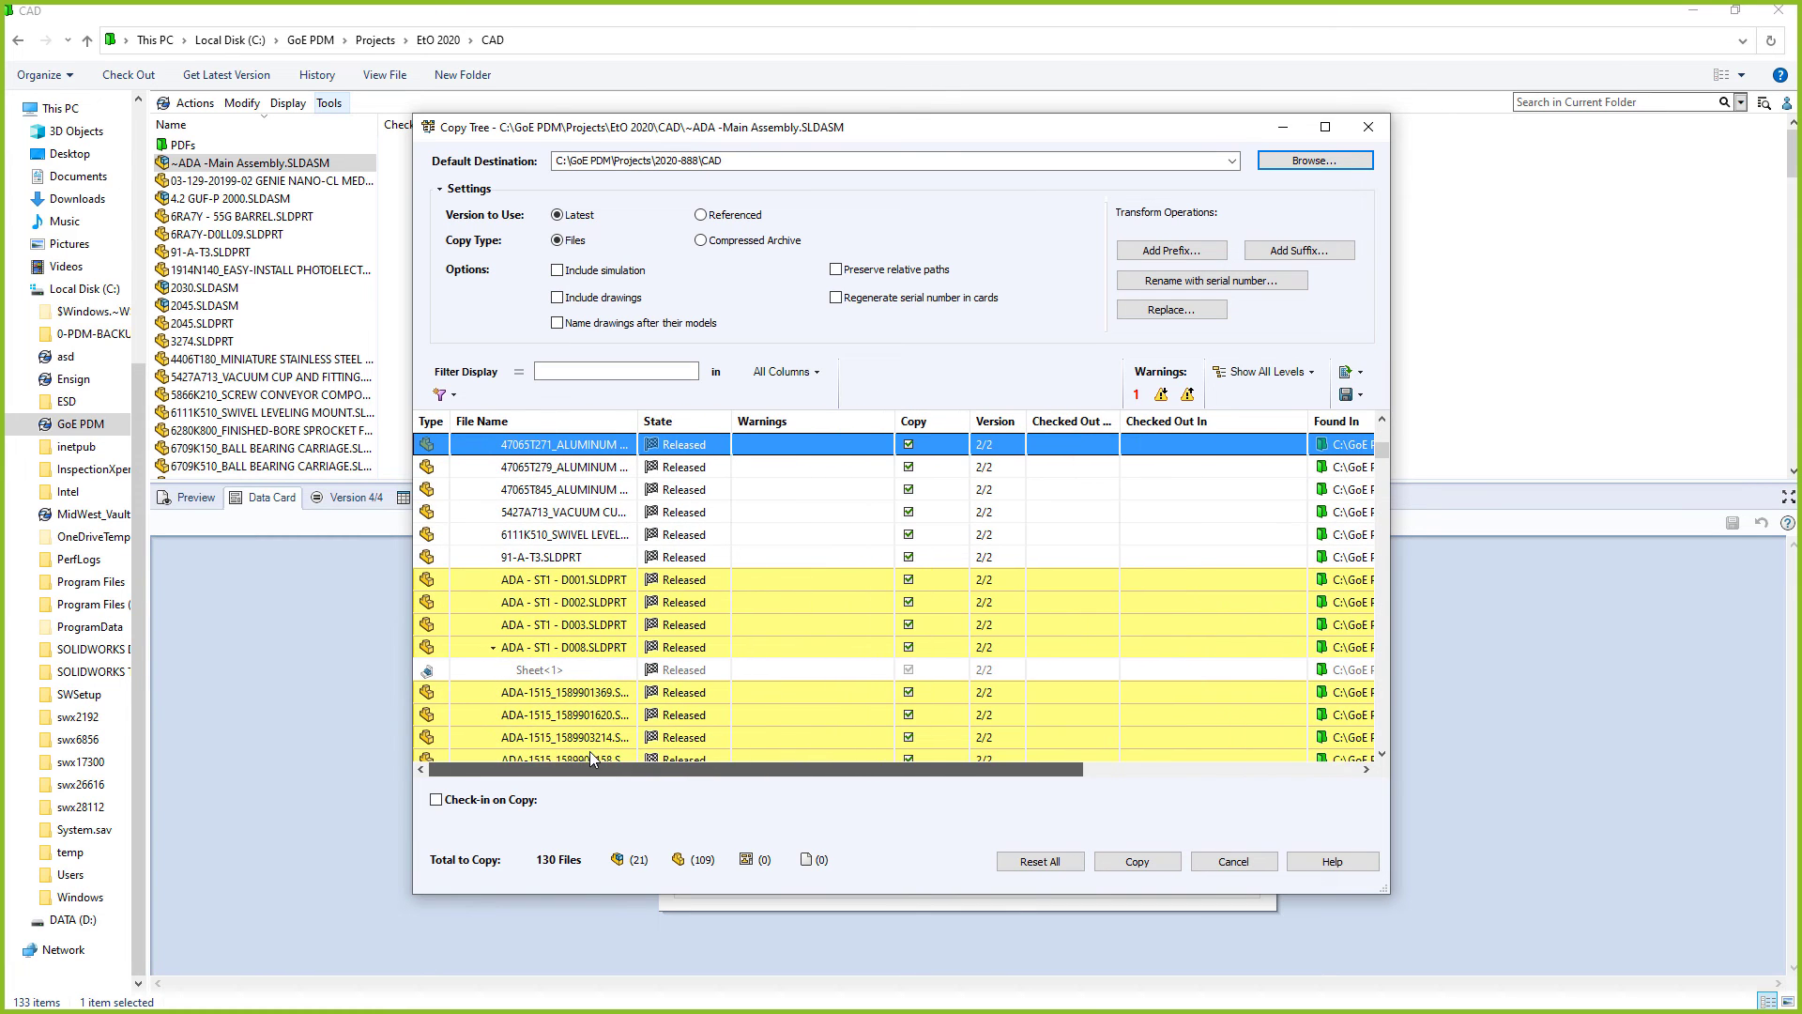
- Sort by State and exclude the Standard Parts files 3274, 203001 and both 2045 files from copying
click(689, 420)
scroll(706, 564, down, 10)
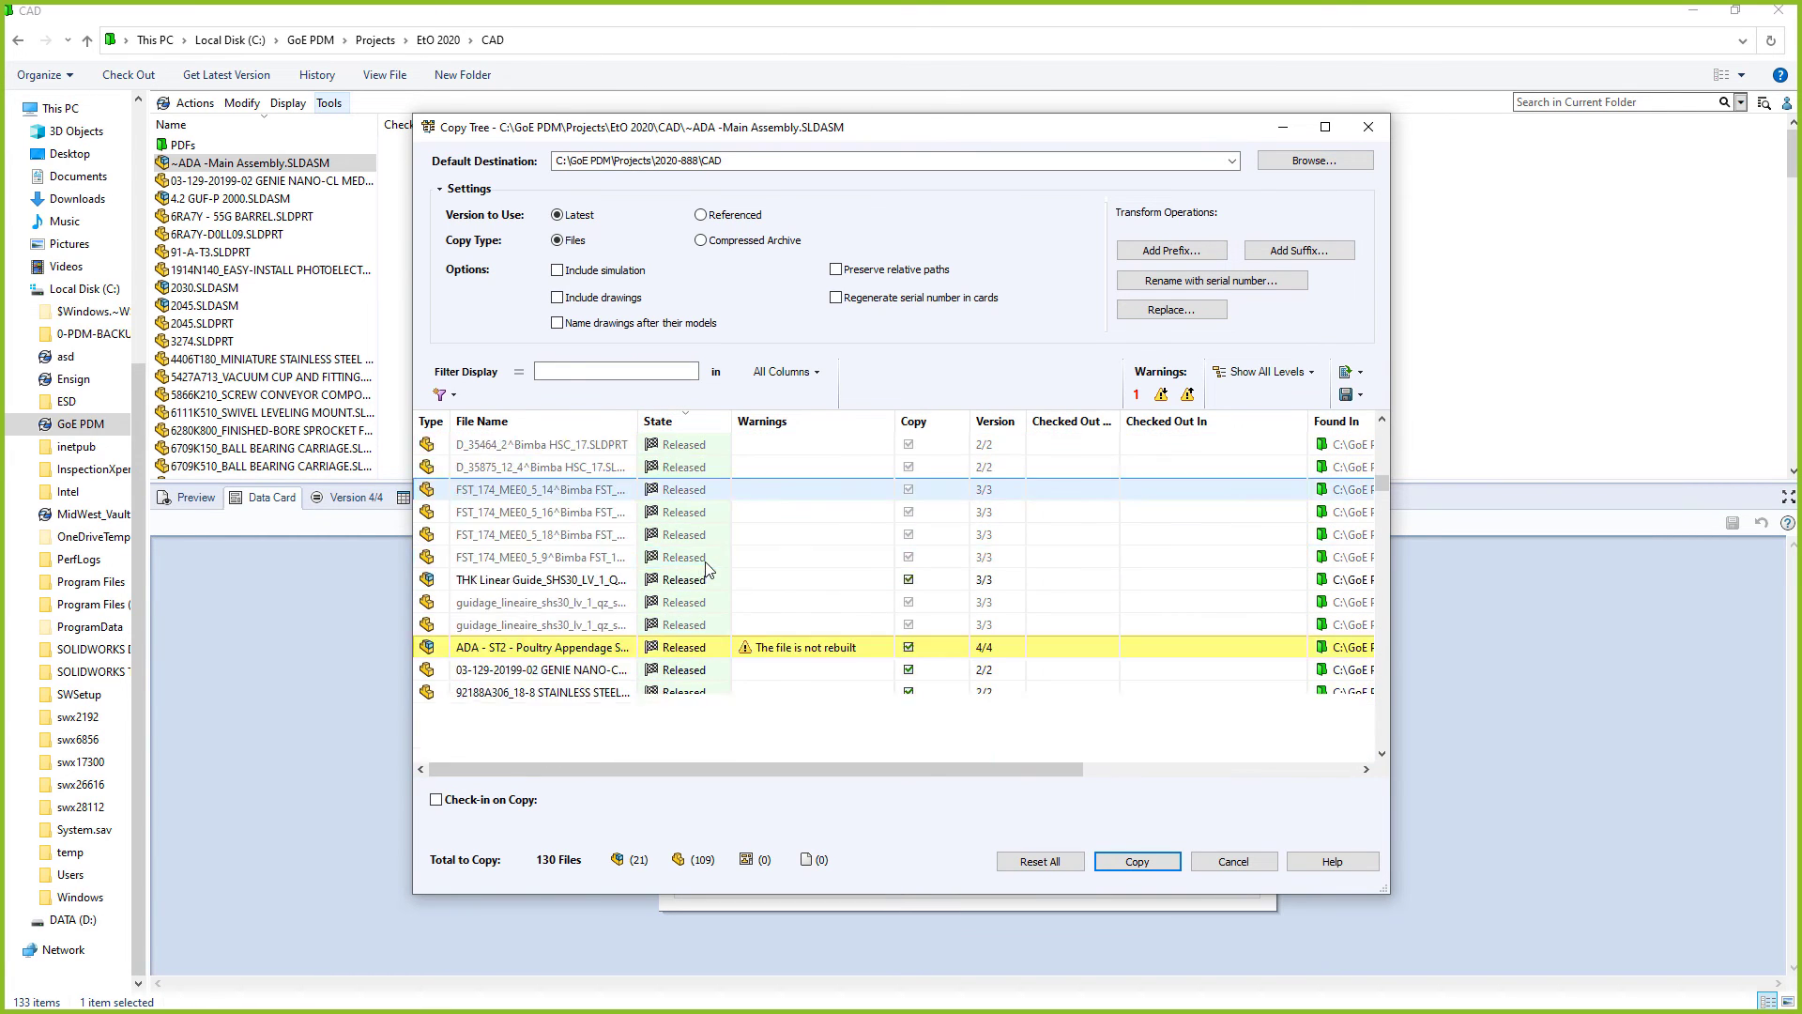
scroll(704, 590, down, 10)
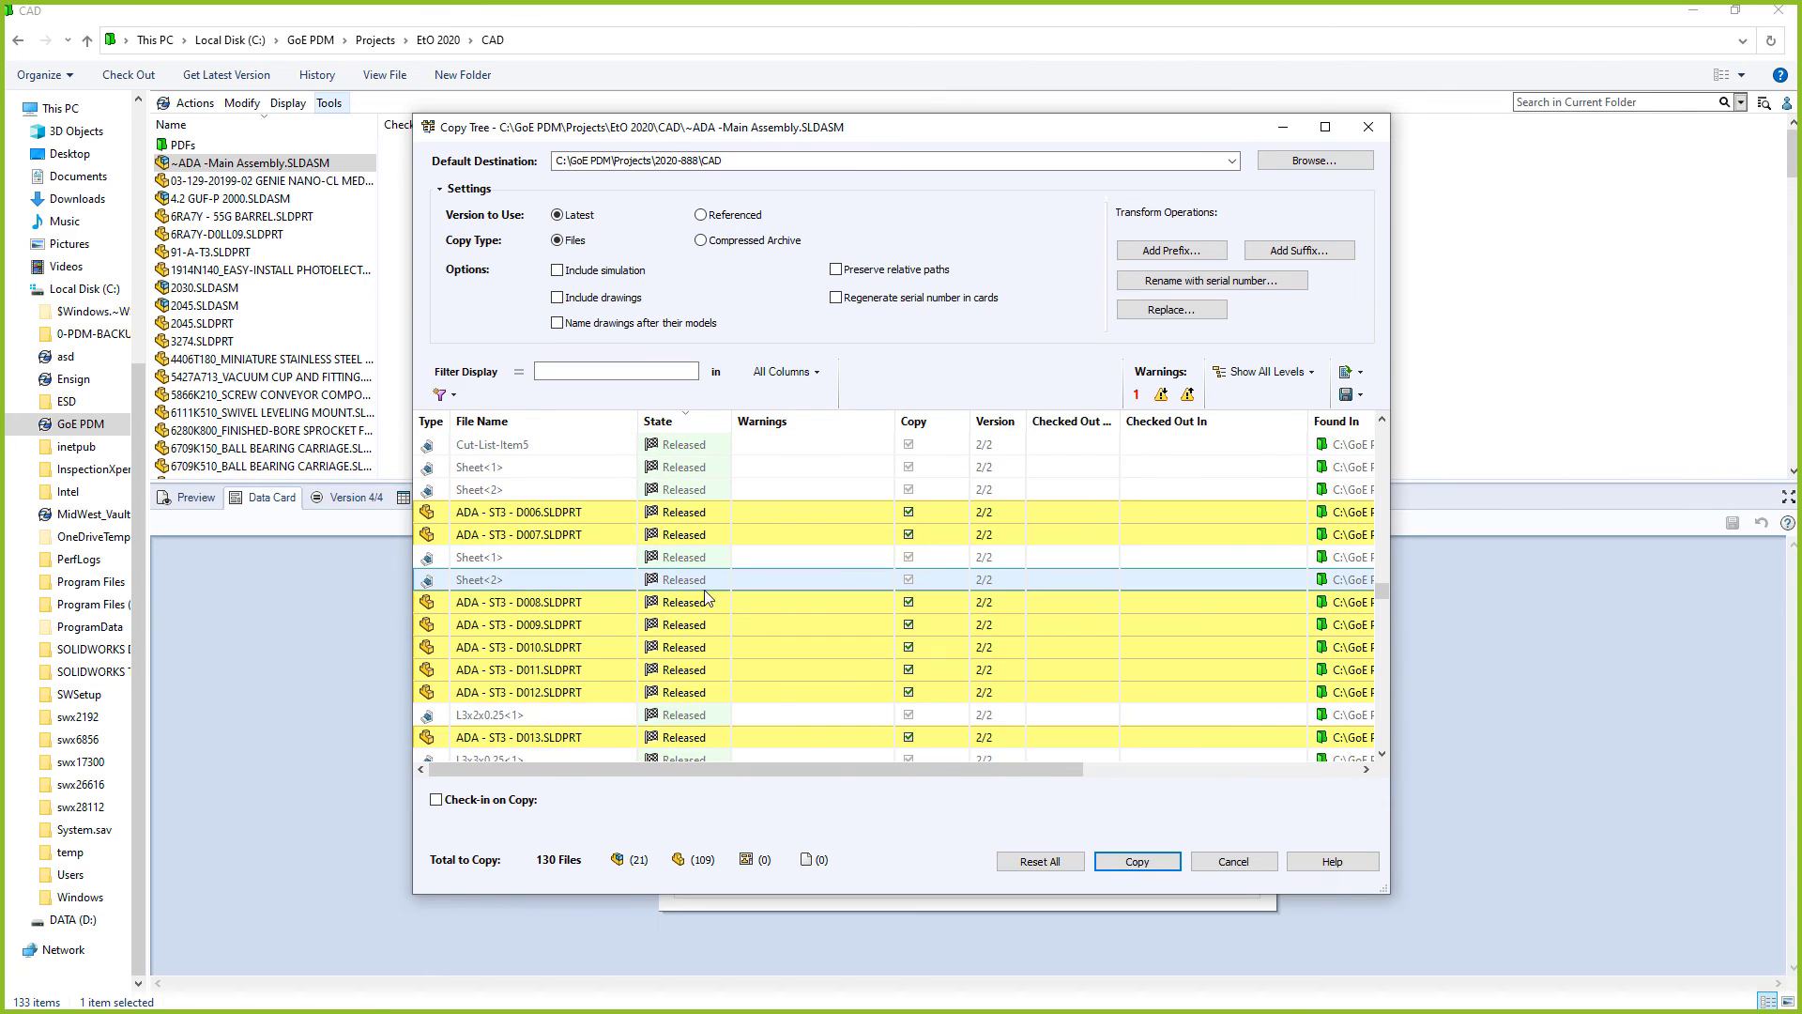
scroll(694, 625, down, 10)
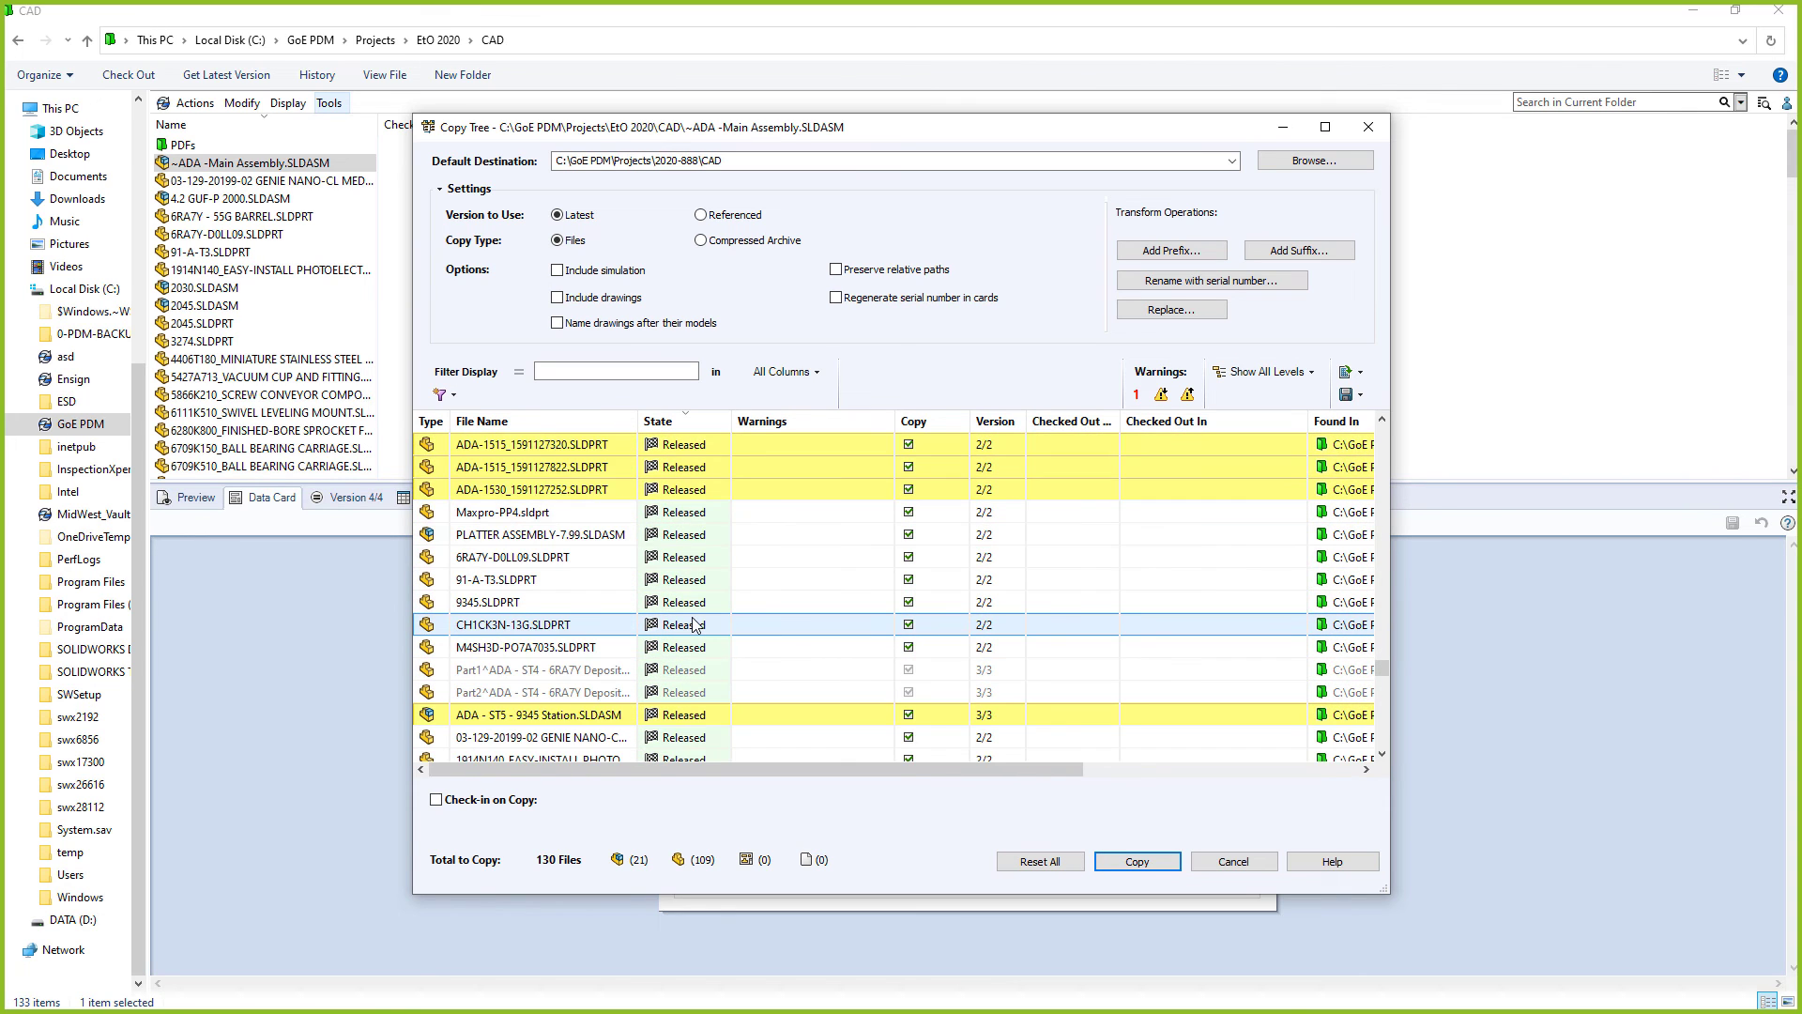
scroll(695, 625, up, 5)
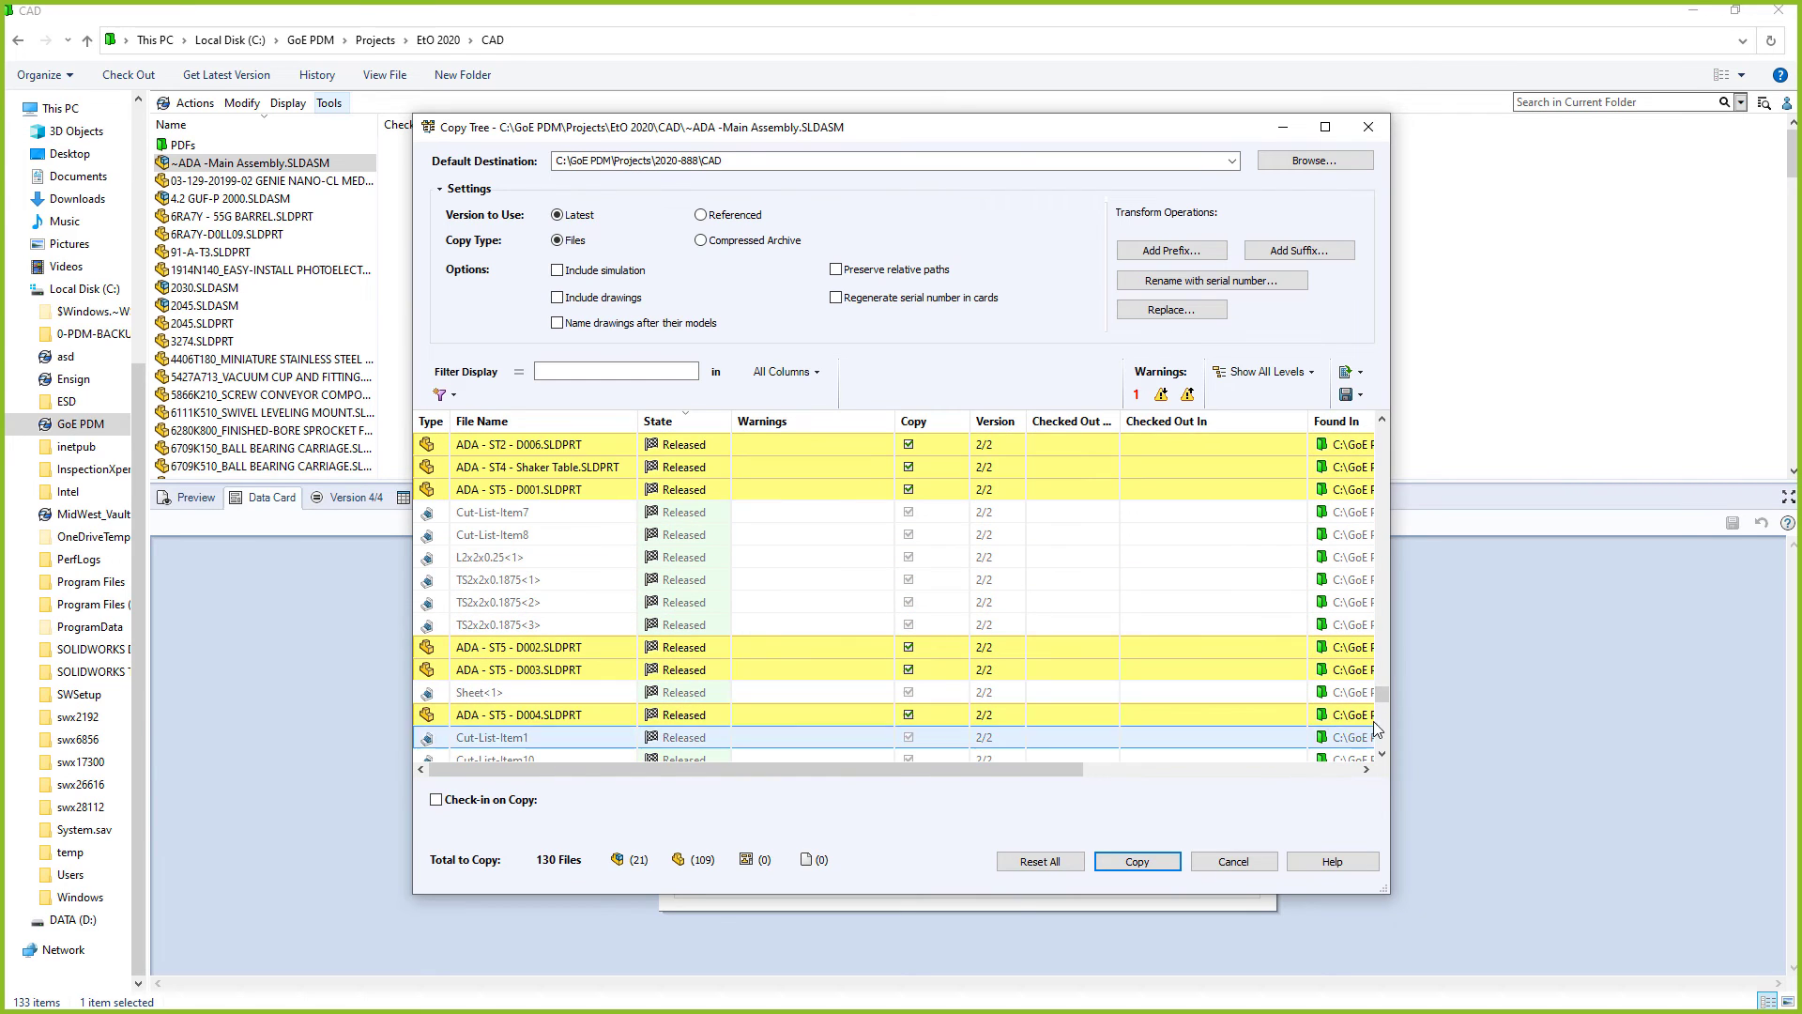
drag(1382, 698, 1408, 401)
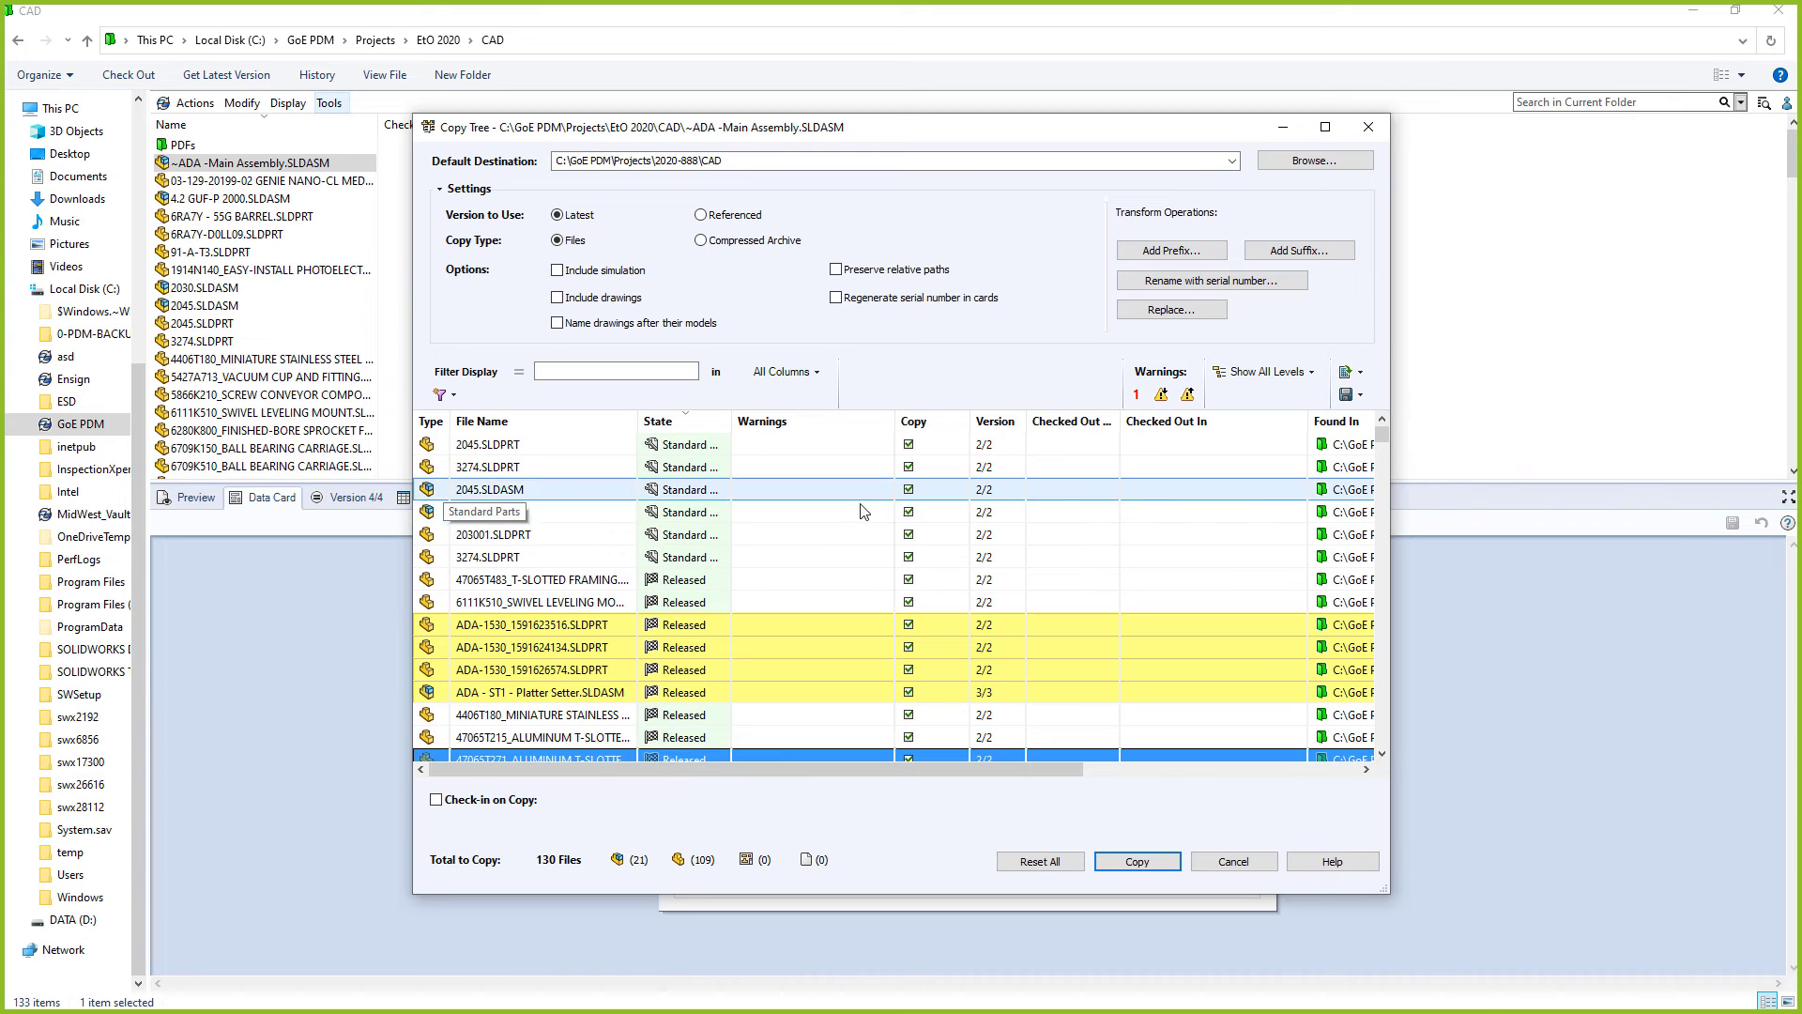
click(909, 512)
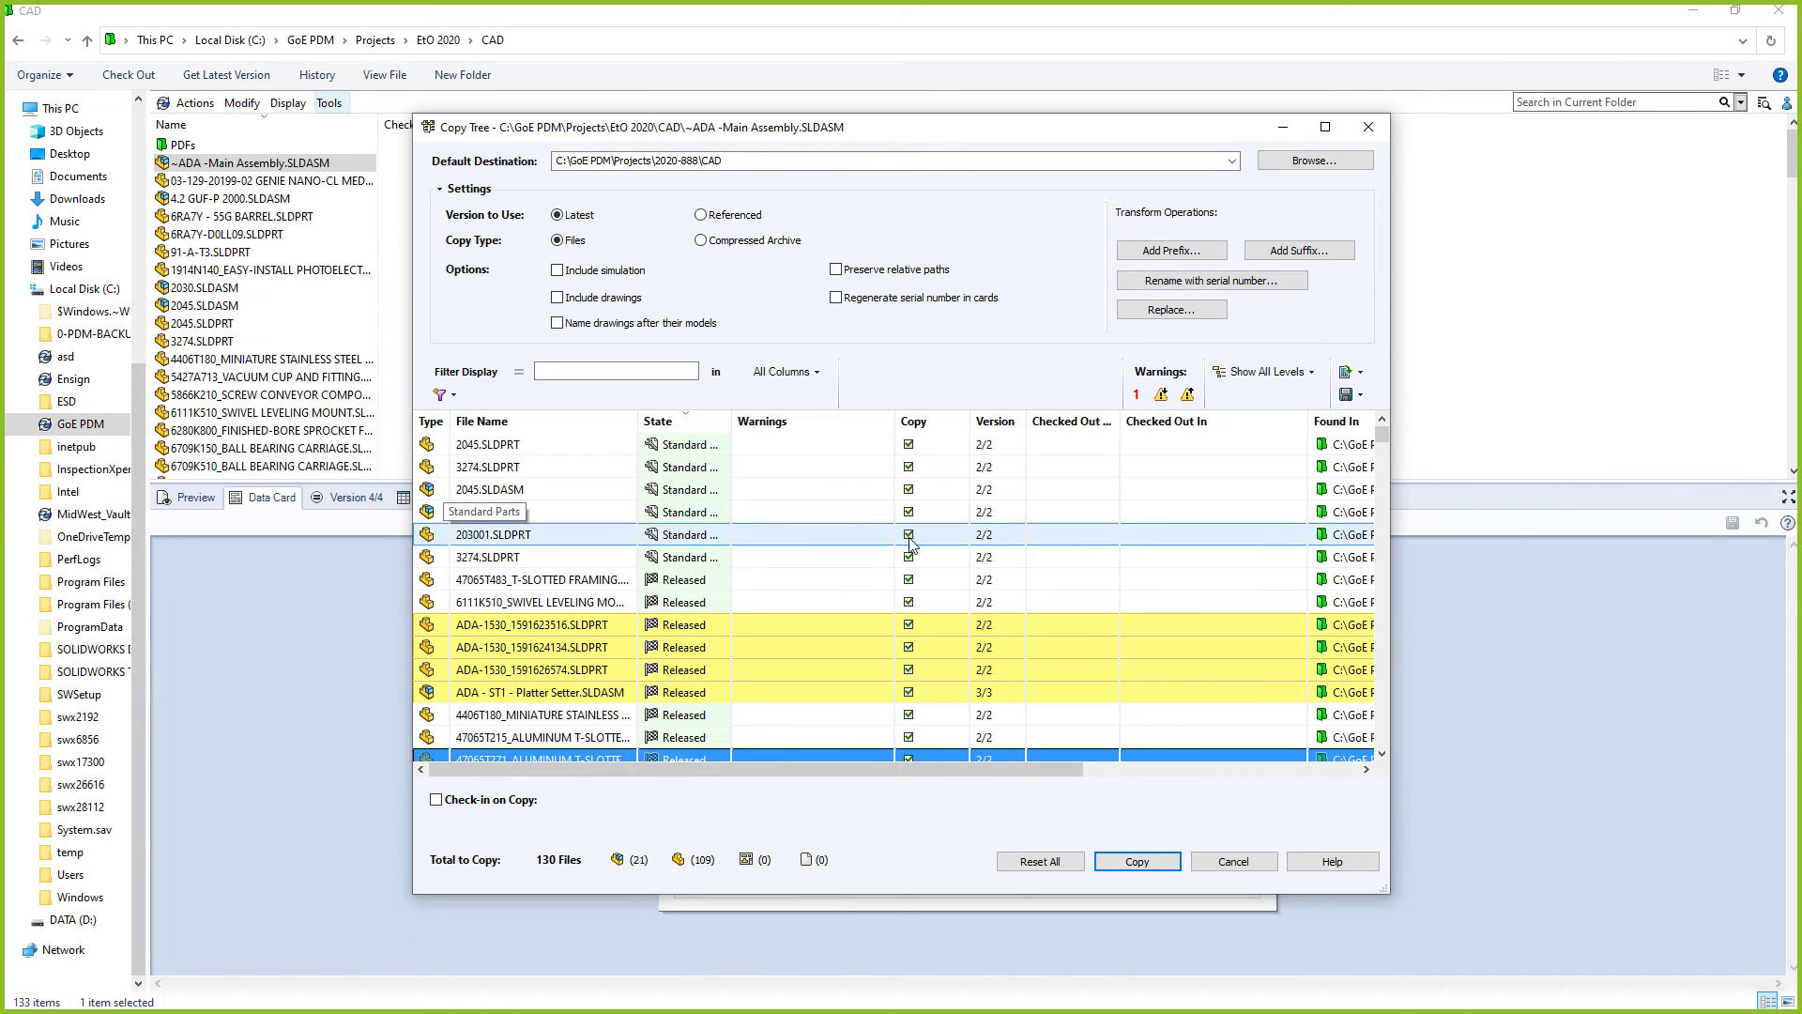
click(909, 489)
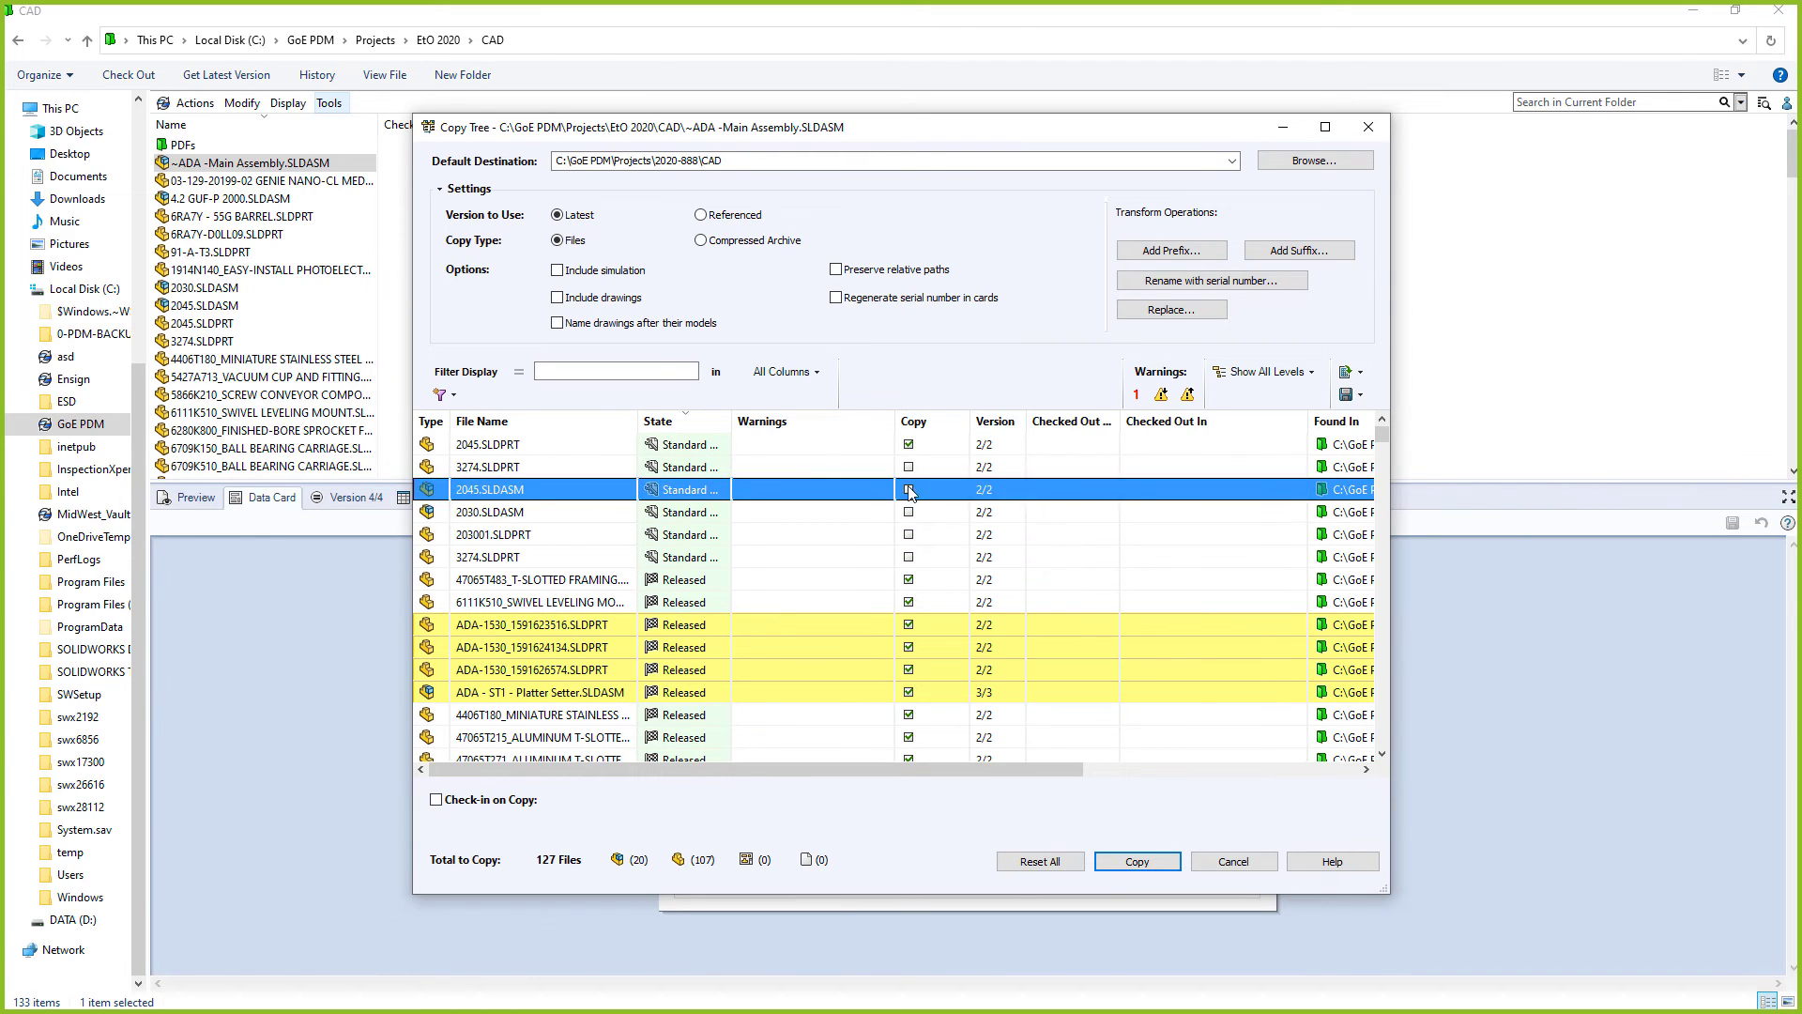
click(908, 444)
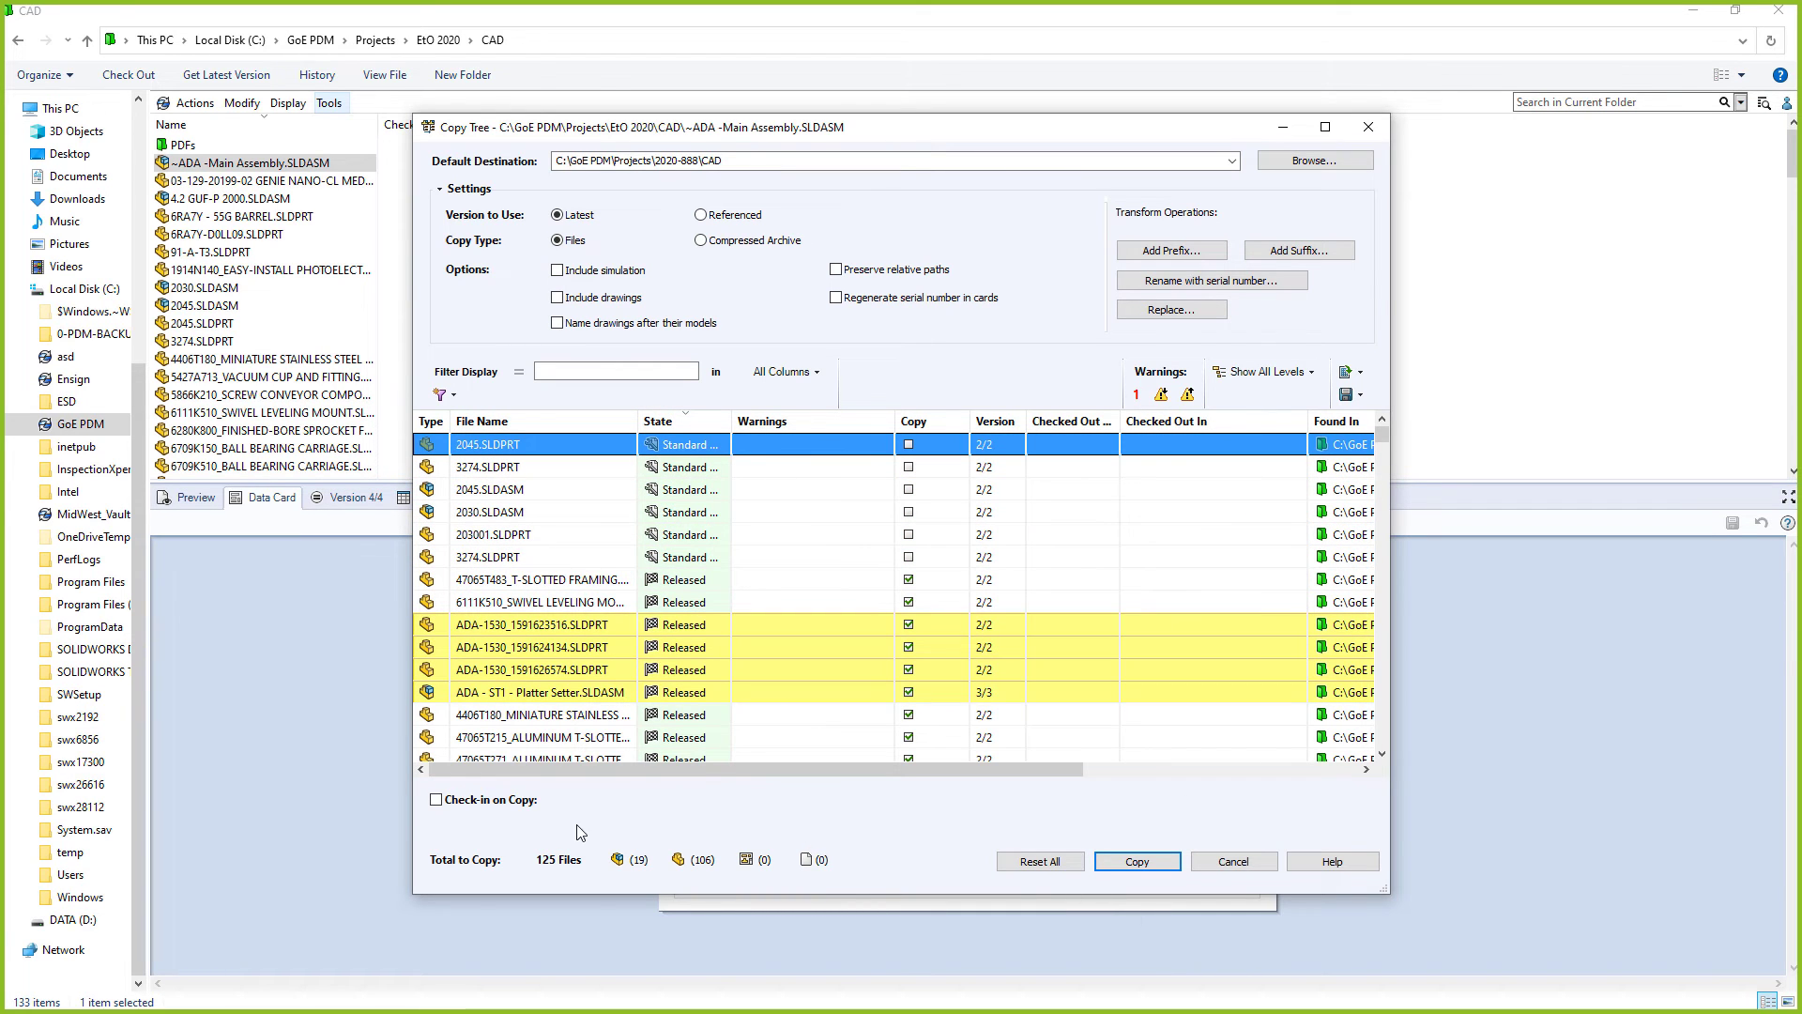
- Enable Check-in on Copy, run the copy into 2020-888\CAD, then switch to the slide show
click(437, 801)
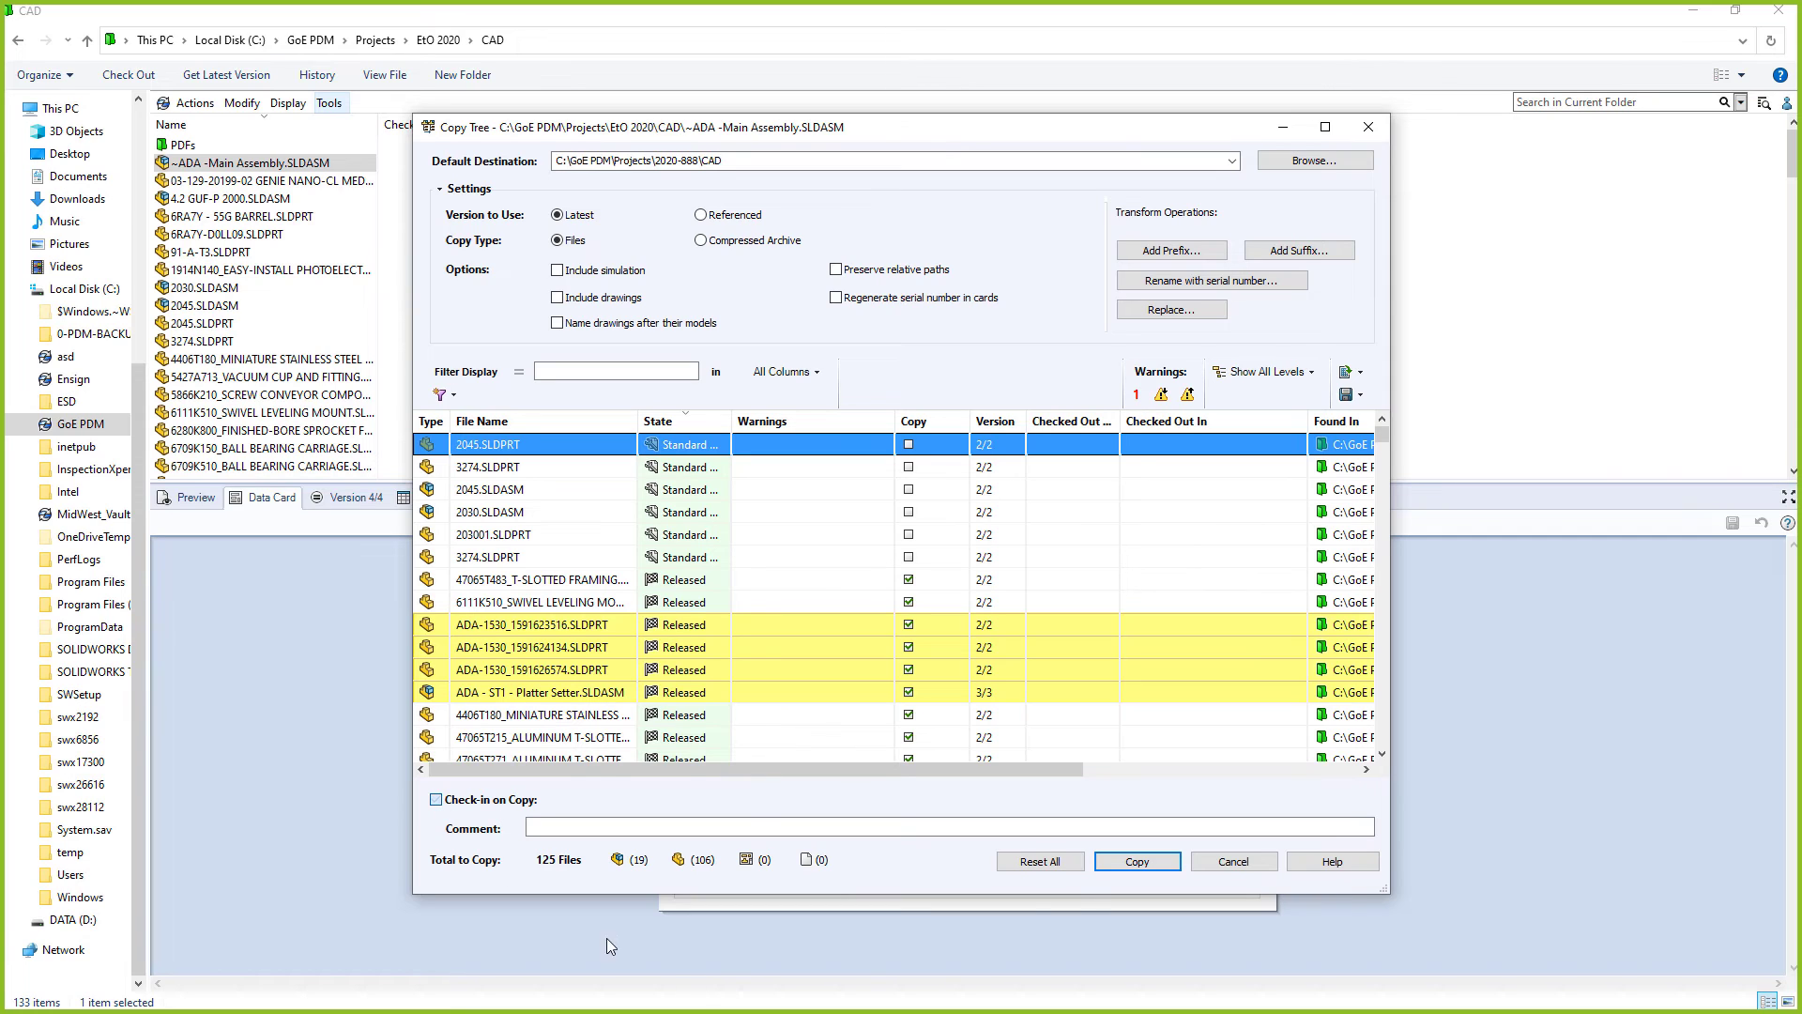
click(1130, 864)
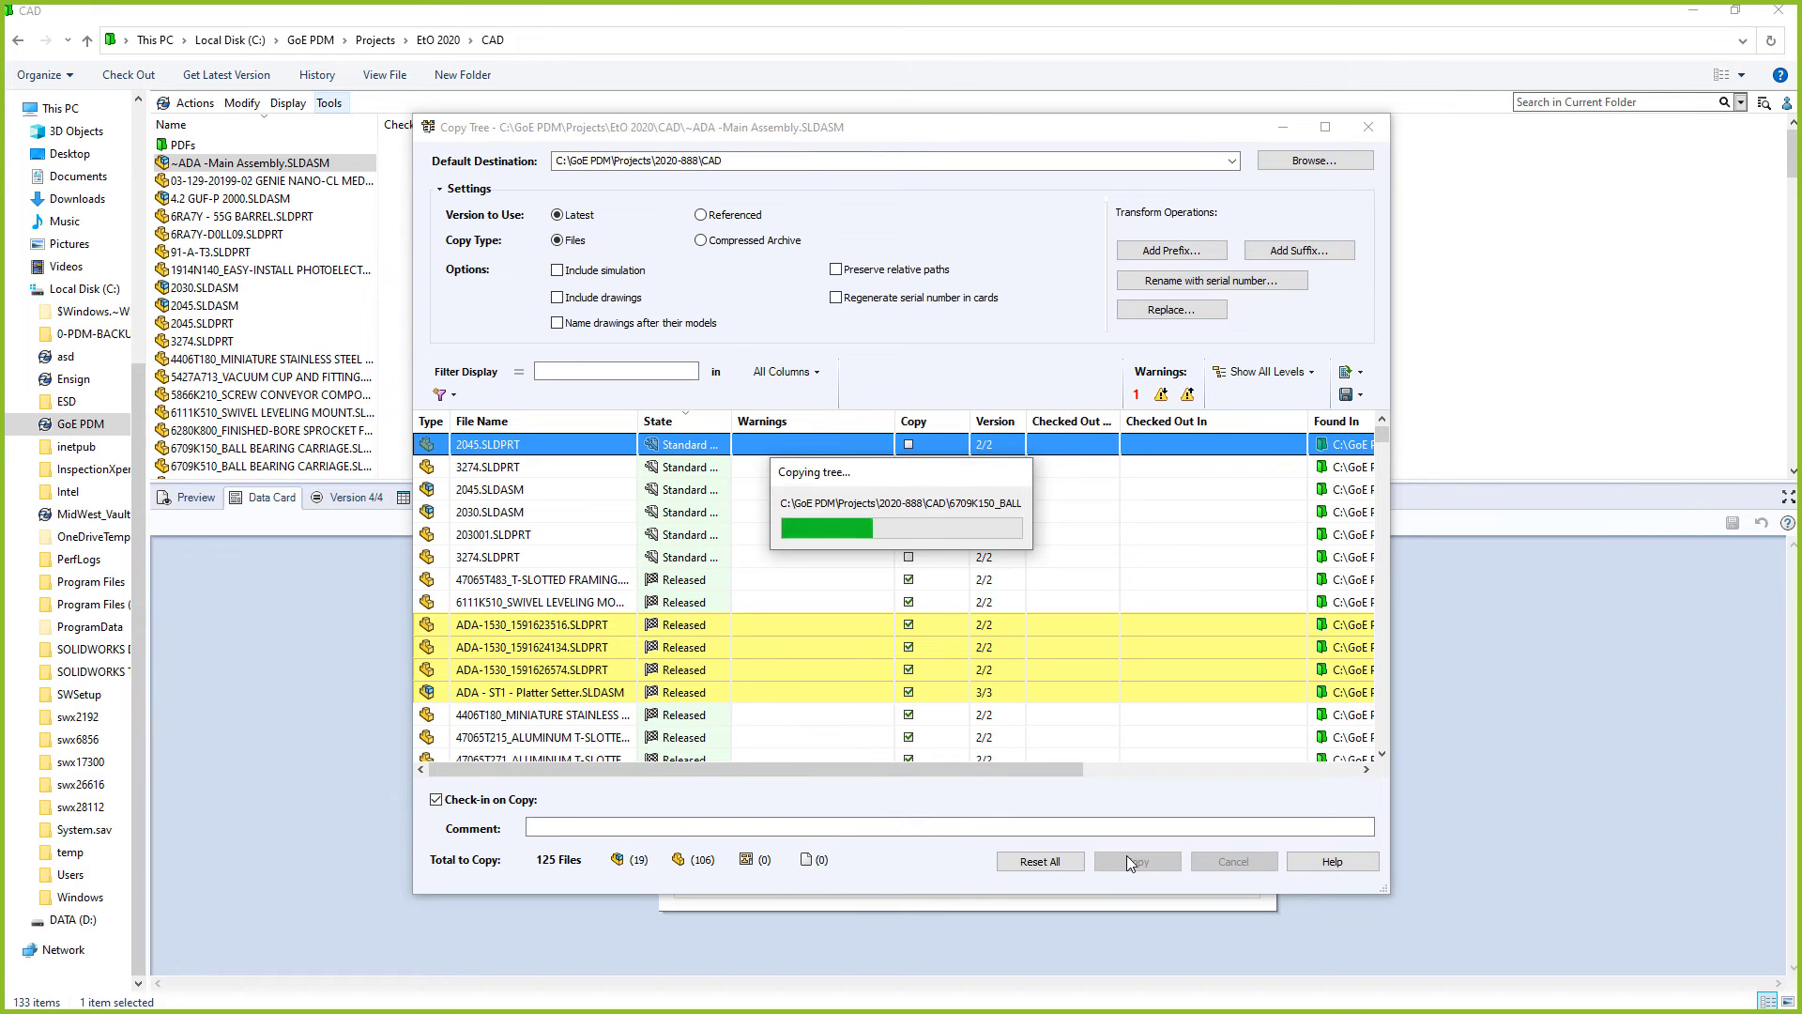
key(alt+Tab)
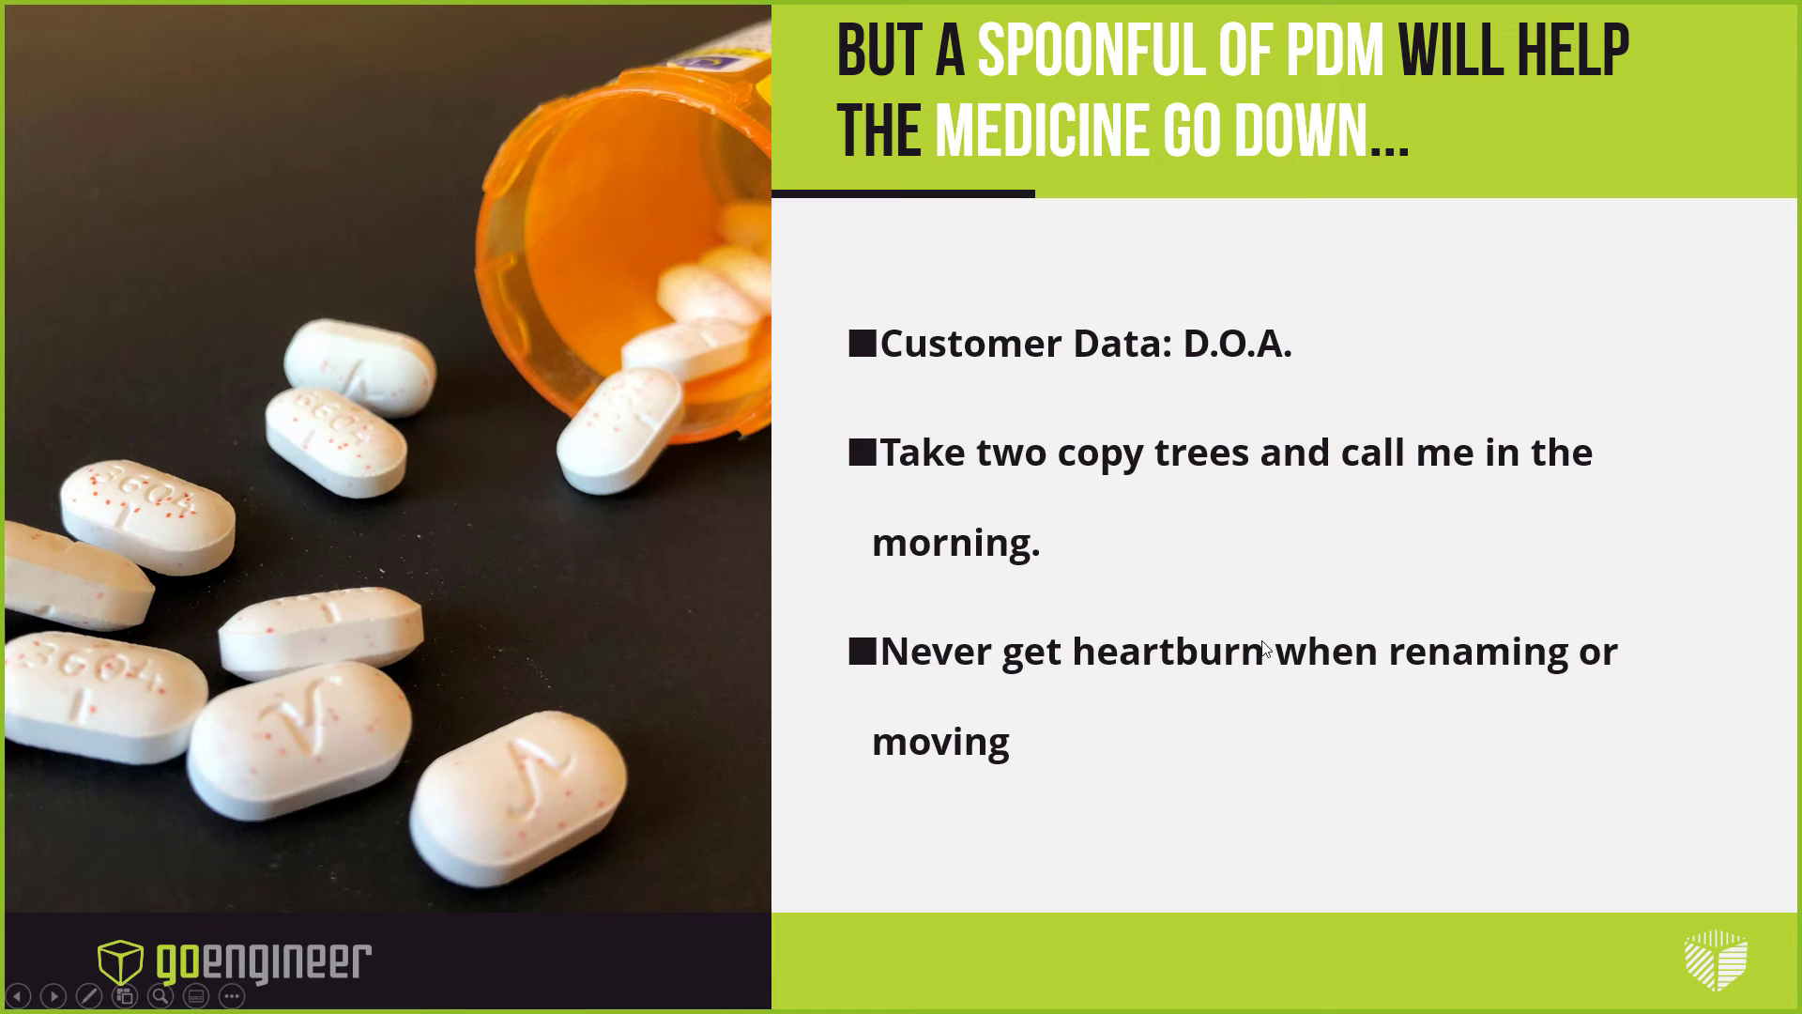
- Switch from PowerPoint back to the SOLIDWORKS PDM vault window
key(alt+Tab)
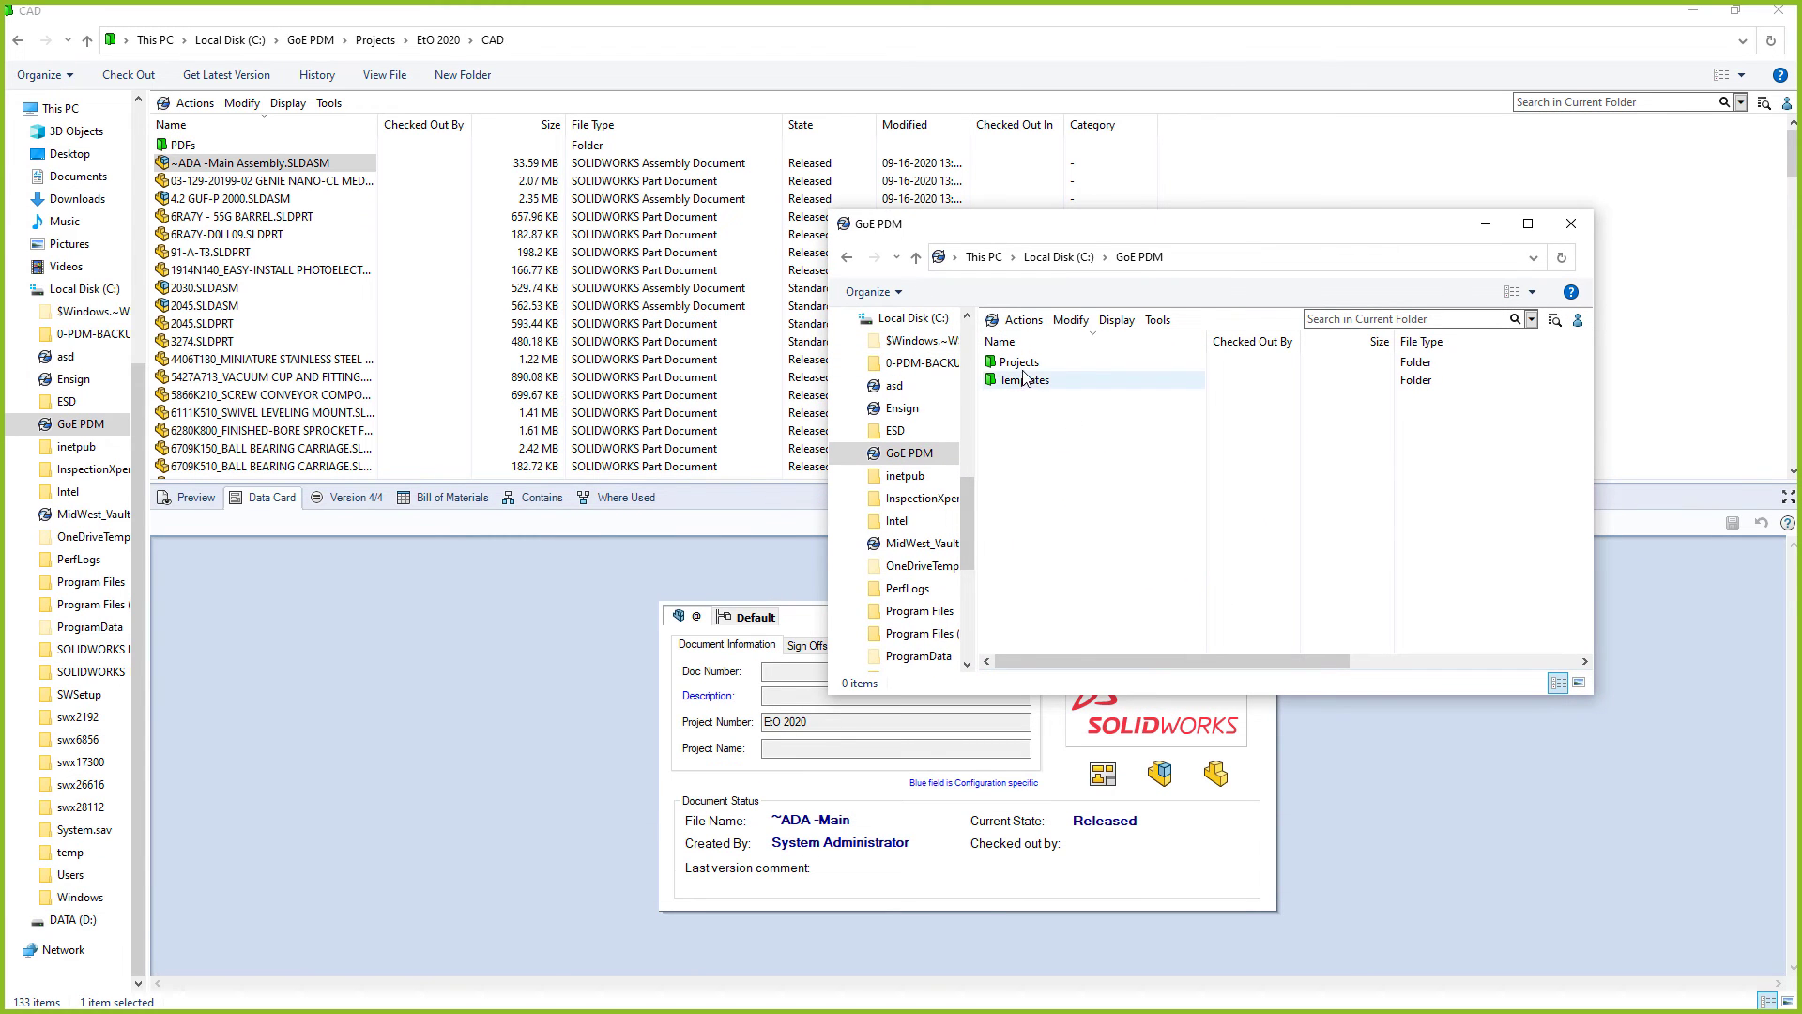
- Sort the vault root by name and open Projects > 2020-888 > CAD
click(1019, 342)
click(1018, 342)
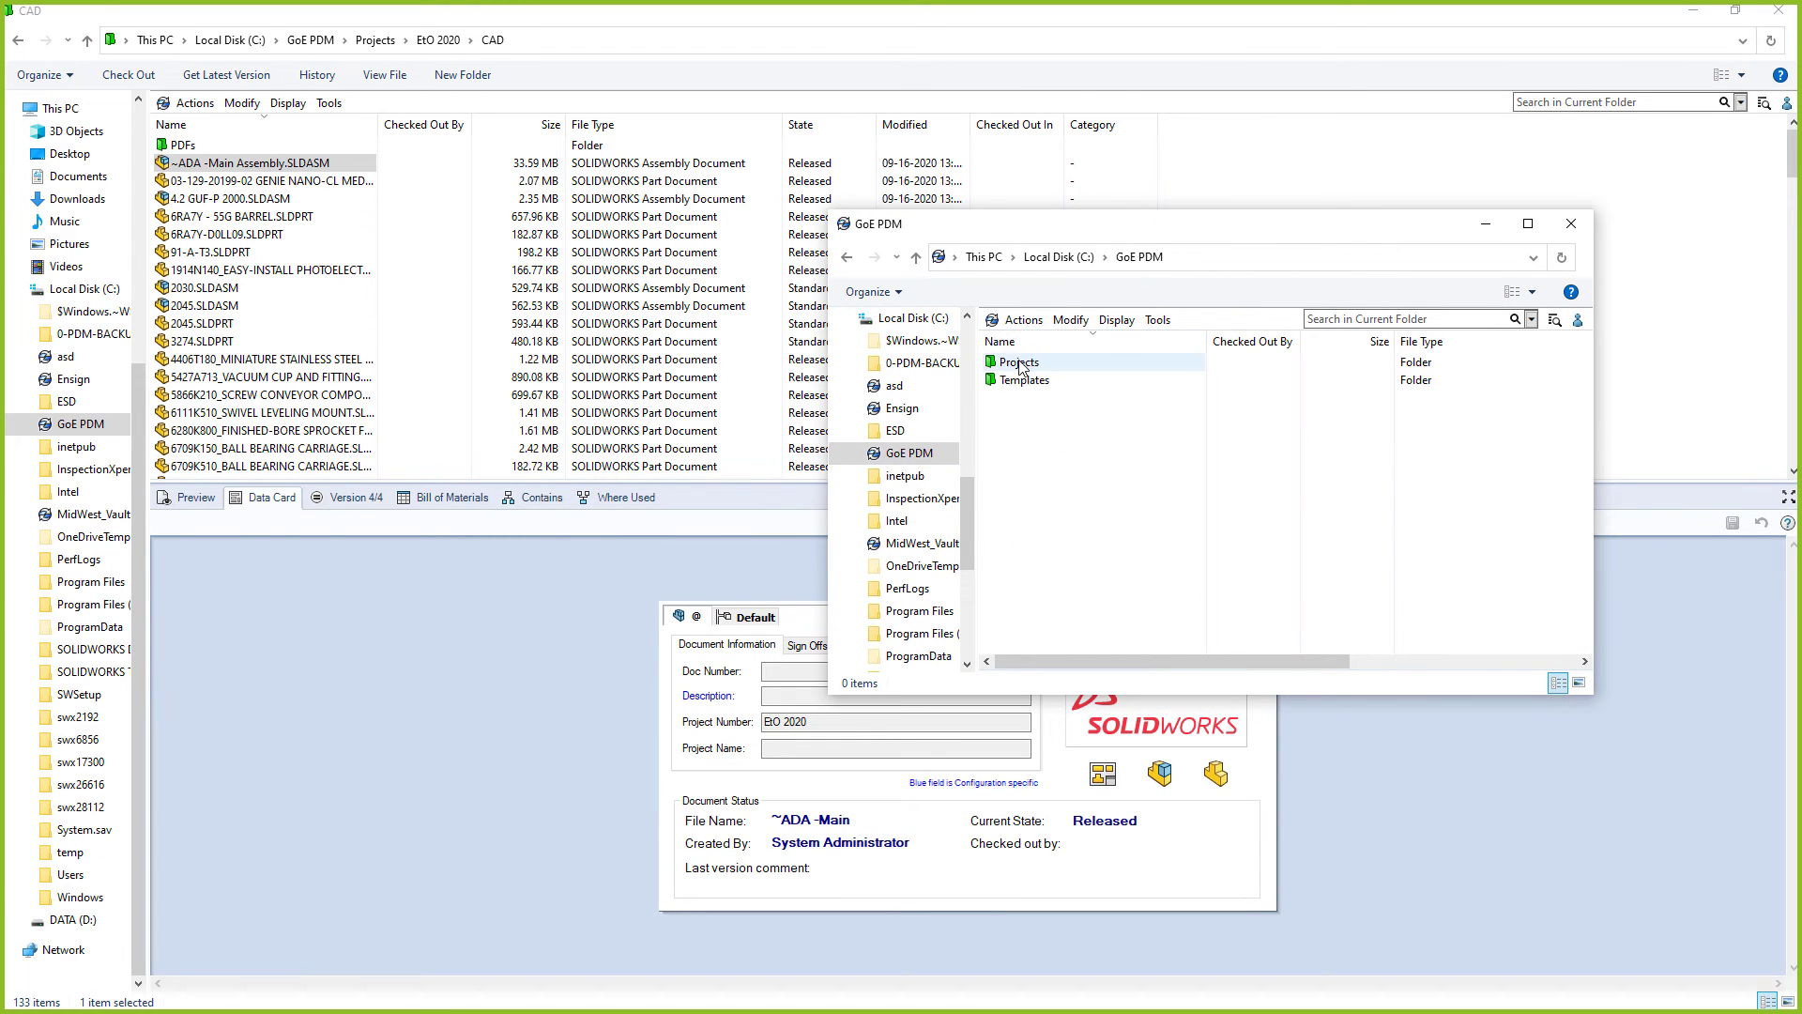
click(1021, 362)
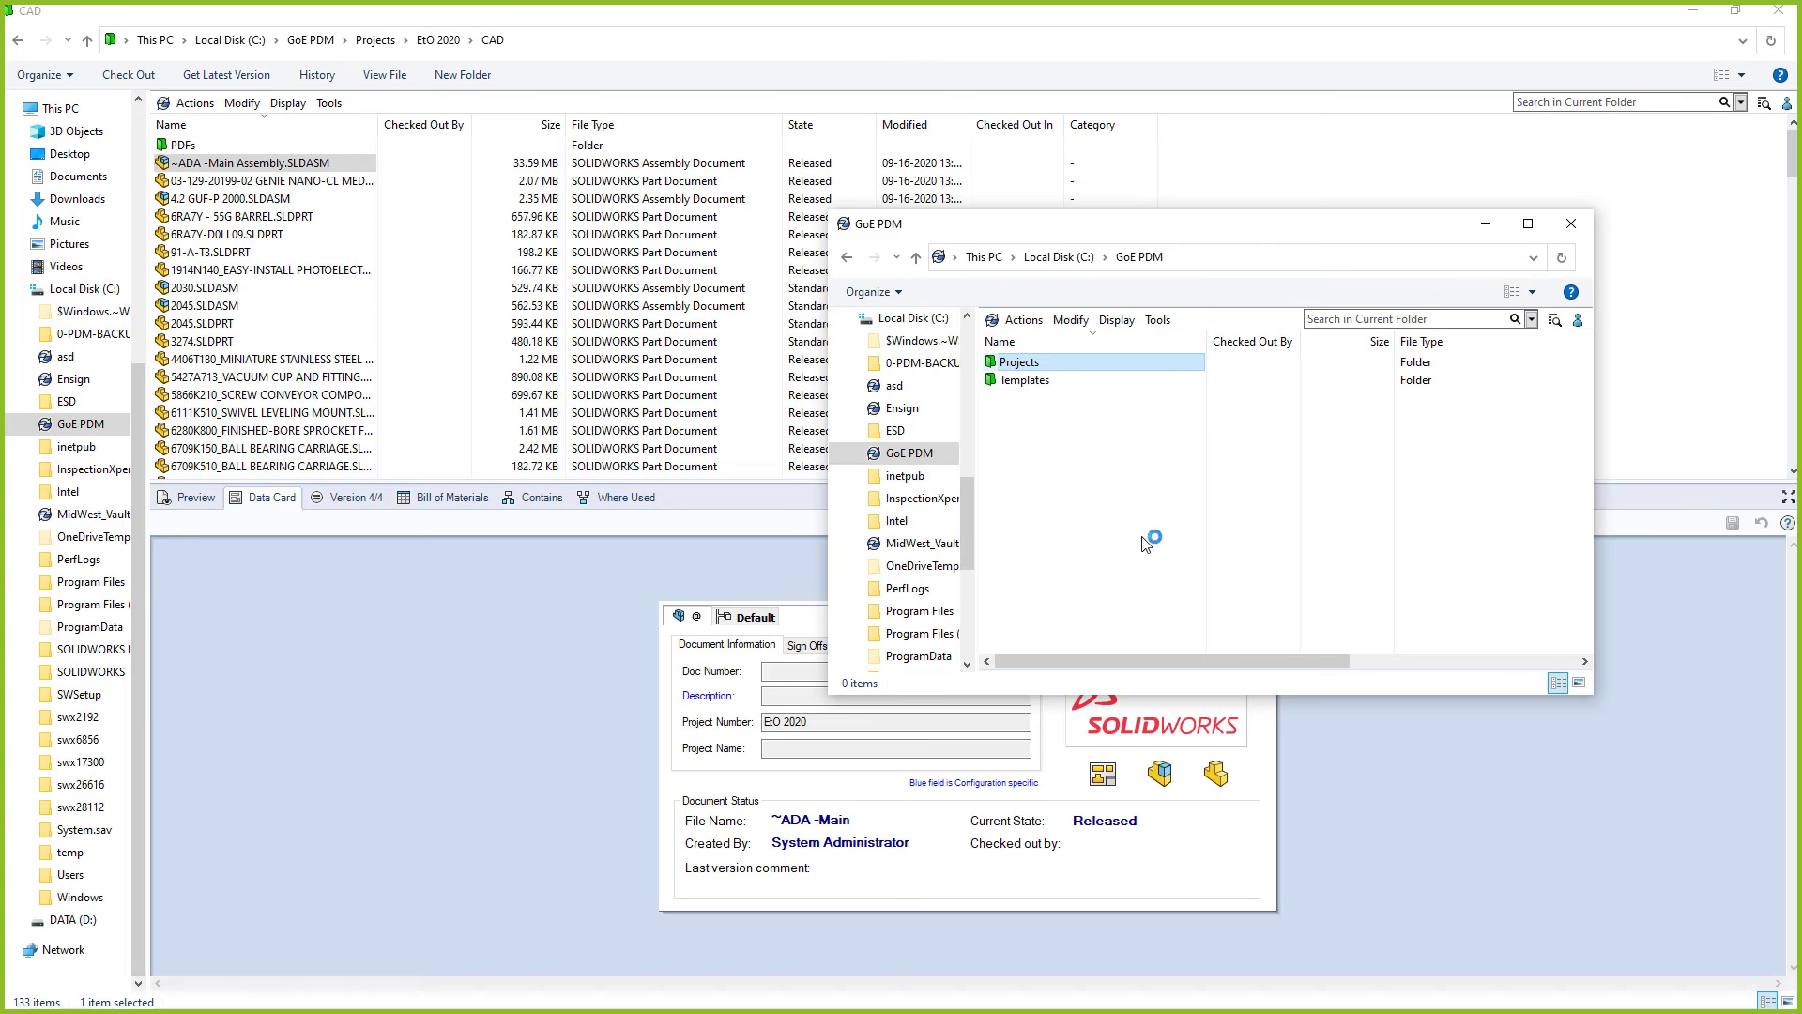
click(1013, 387)
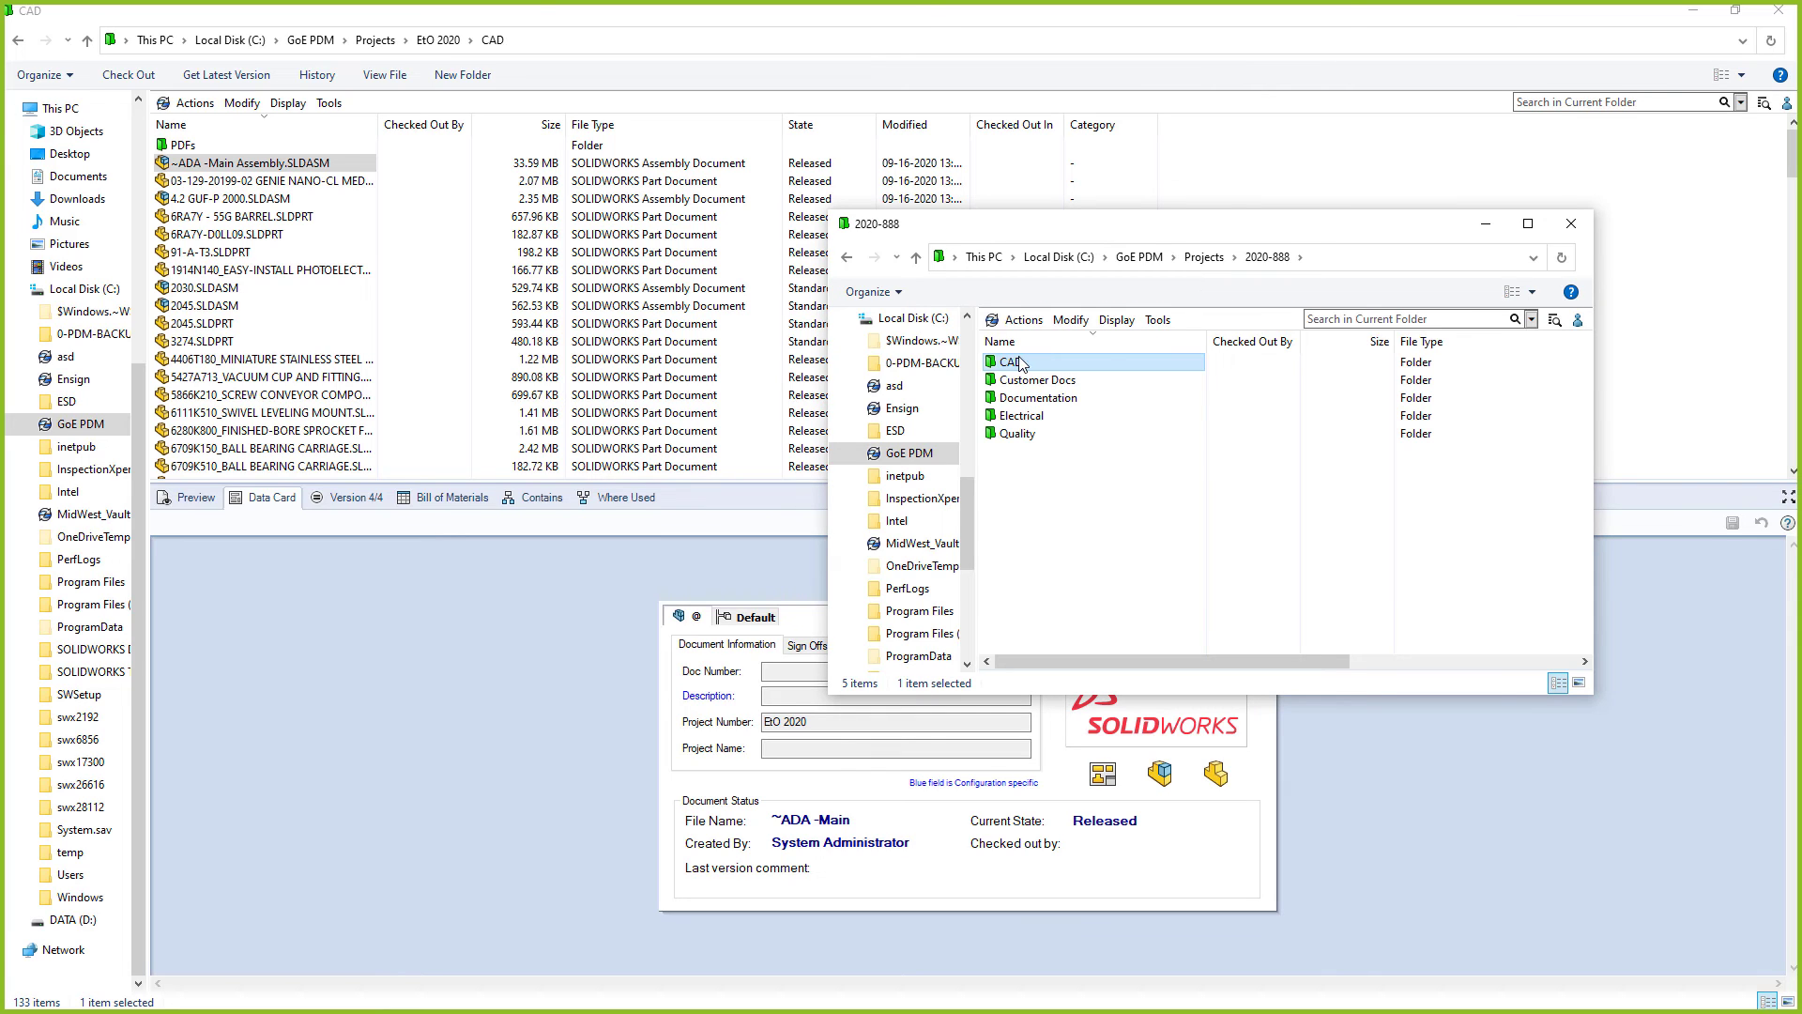
double_click(1022, 363)
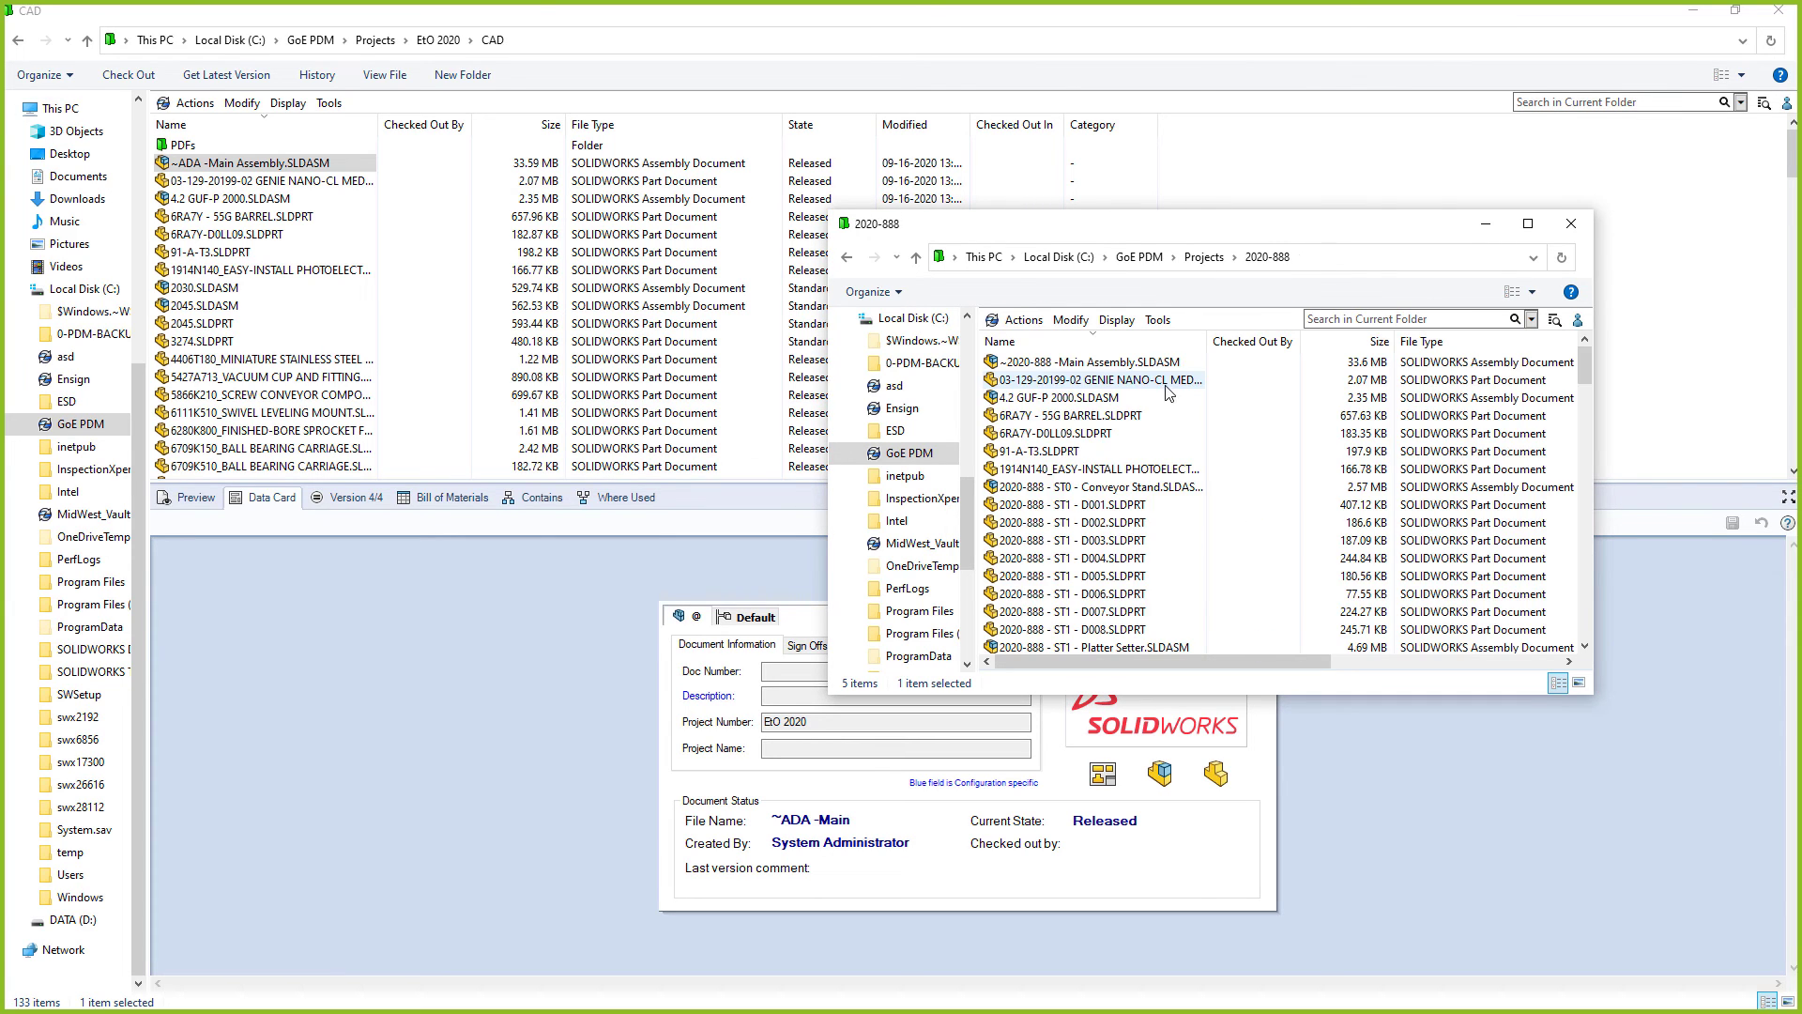
- Maximize the CAD window and review the copied 2020-888 files, viewing the main assembly's data card
drag(1192, 227, 1067, 26)
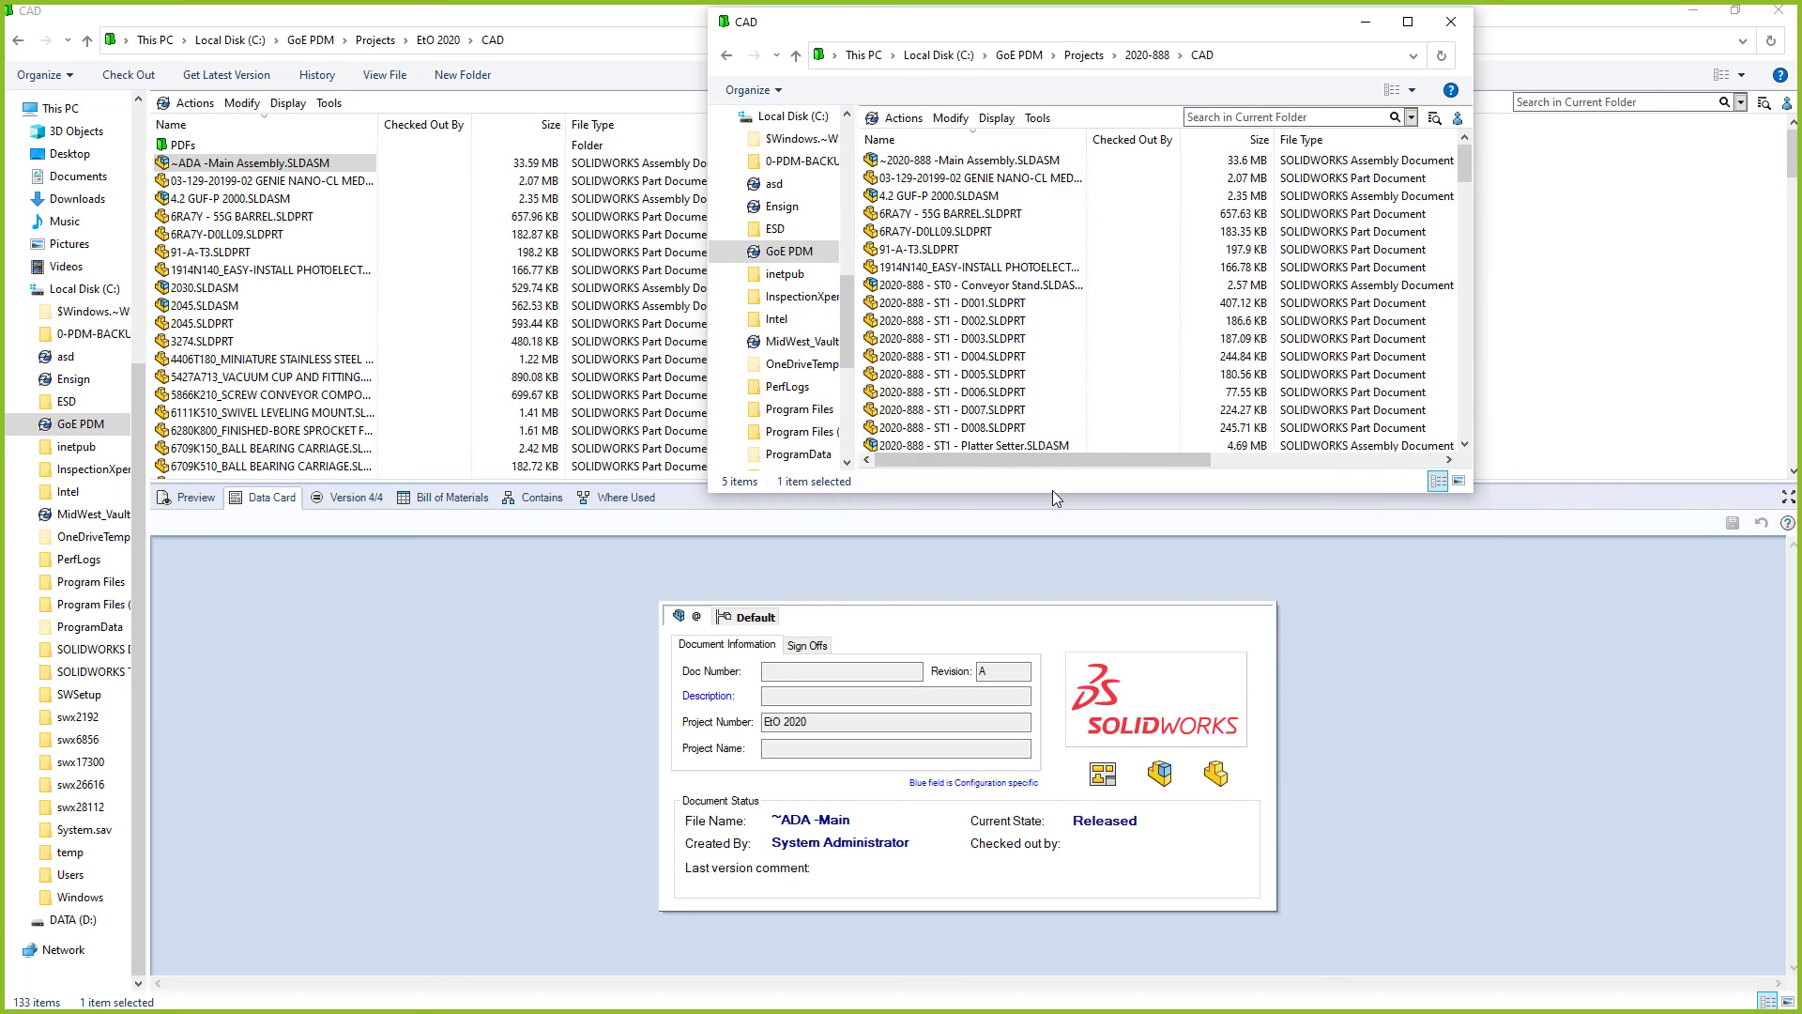
double_click(1087, 25)
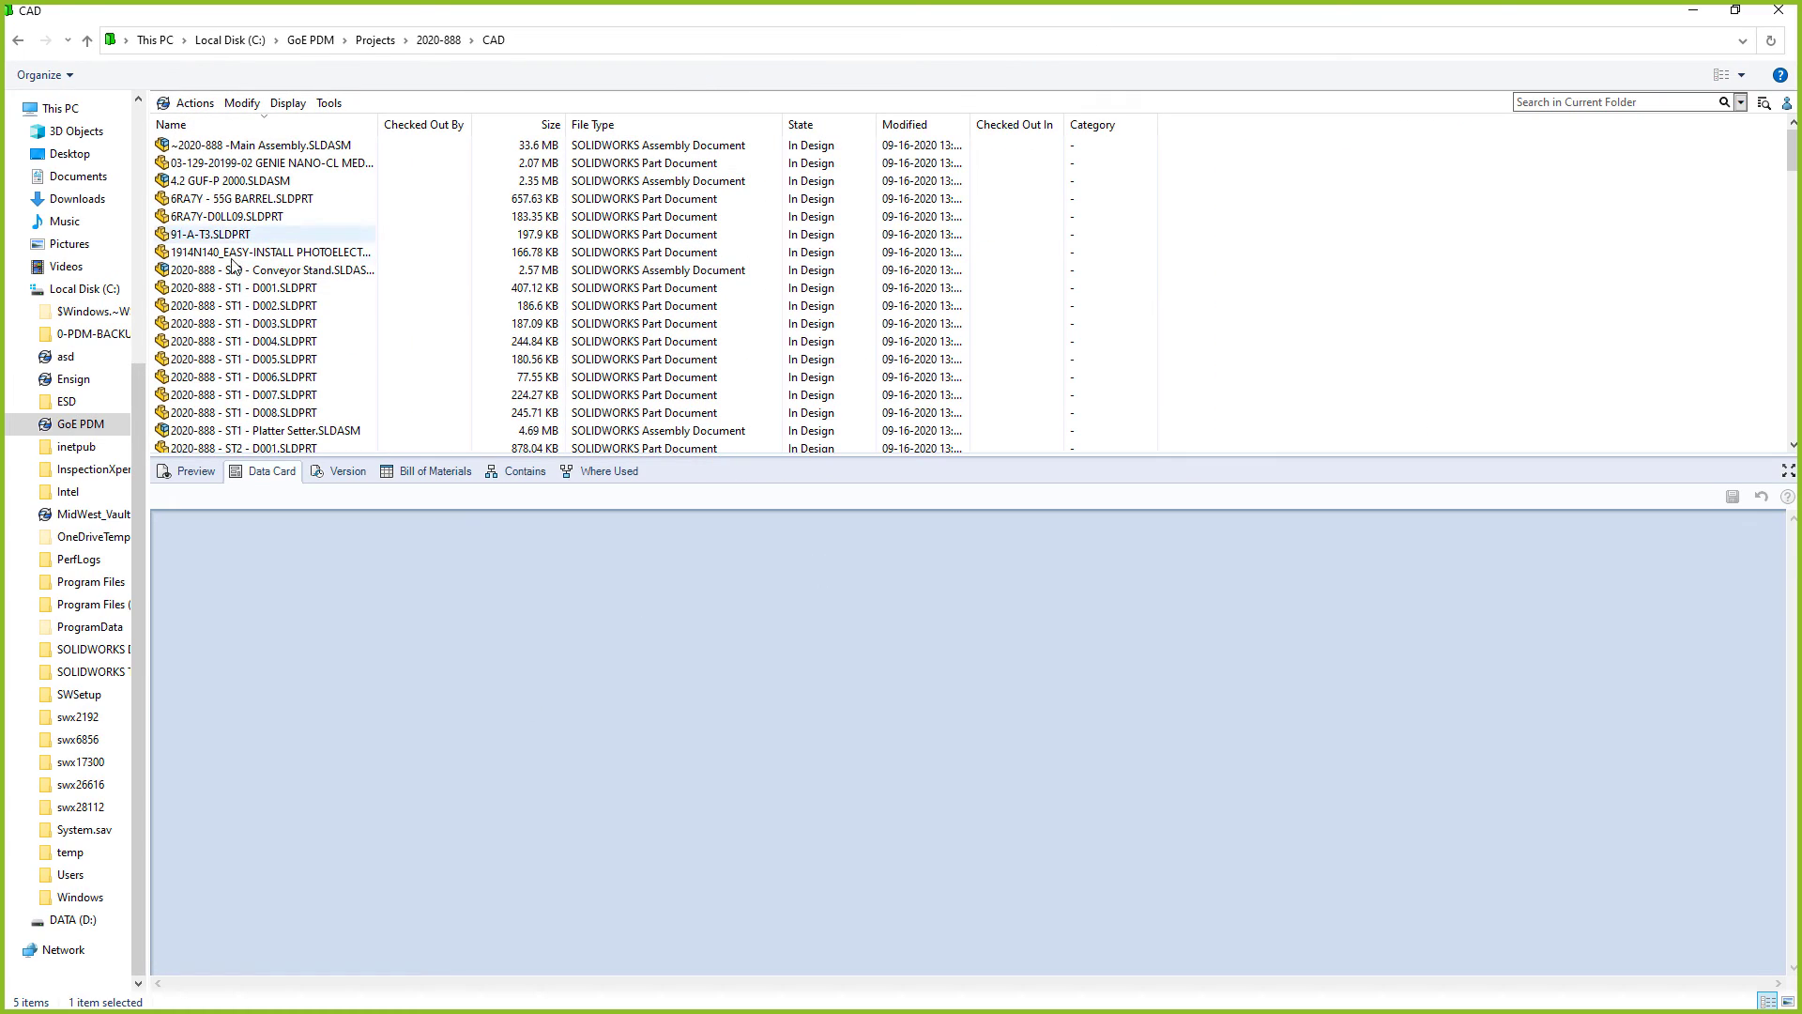
scroll(314, 361, down, 15)
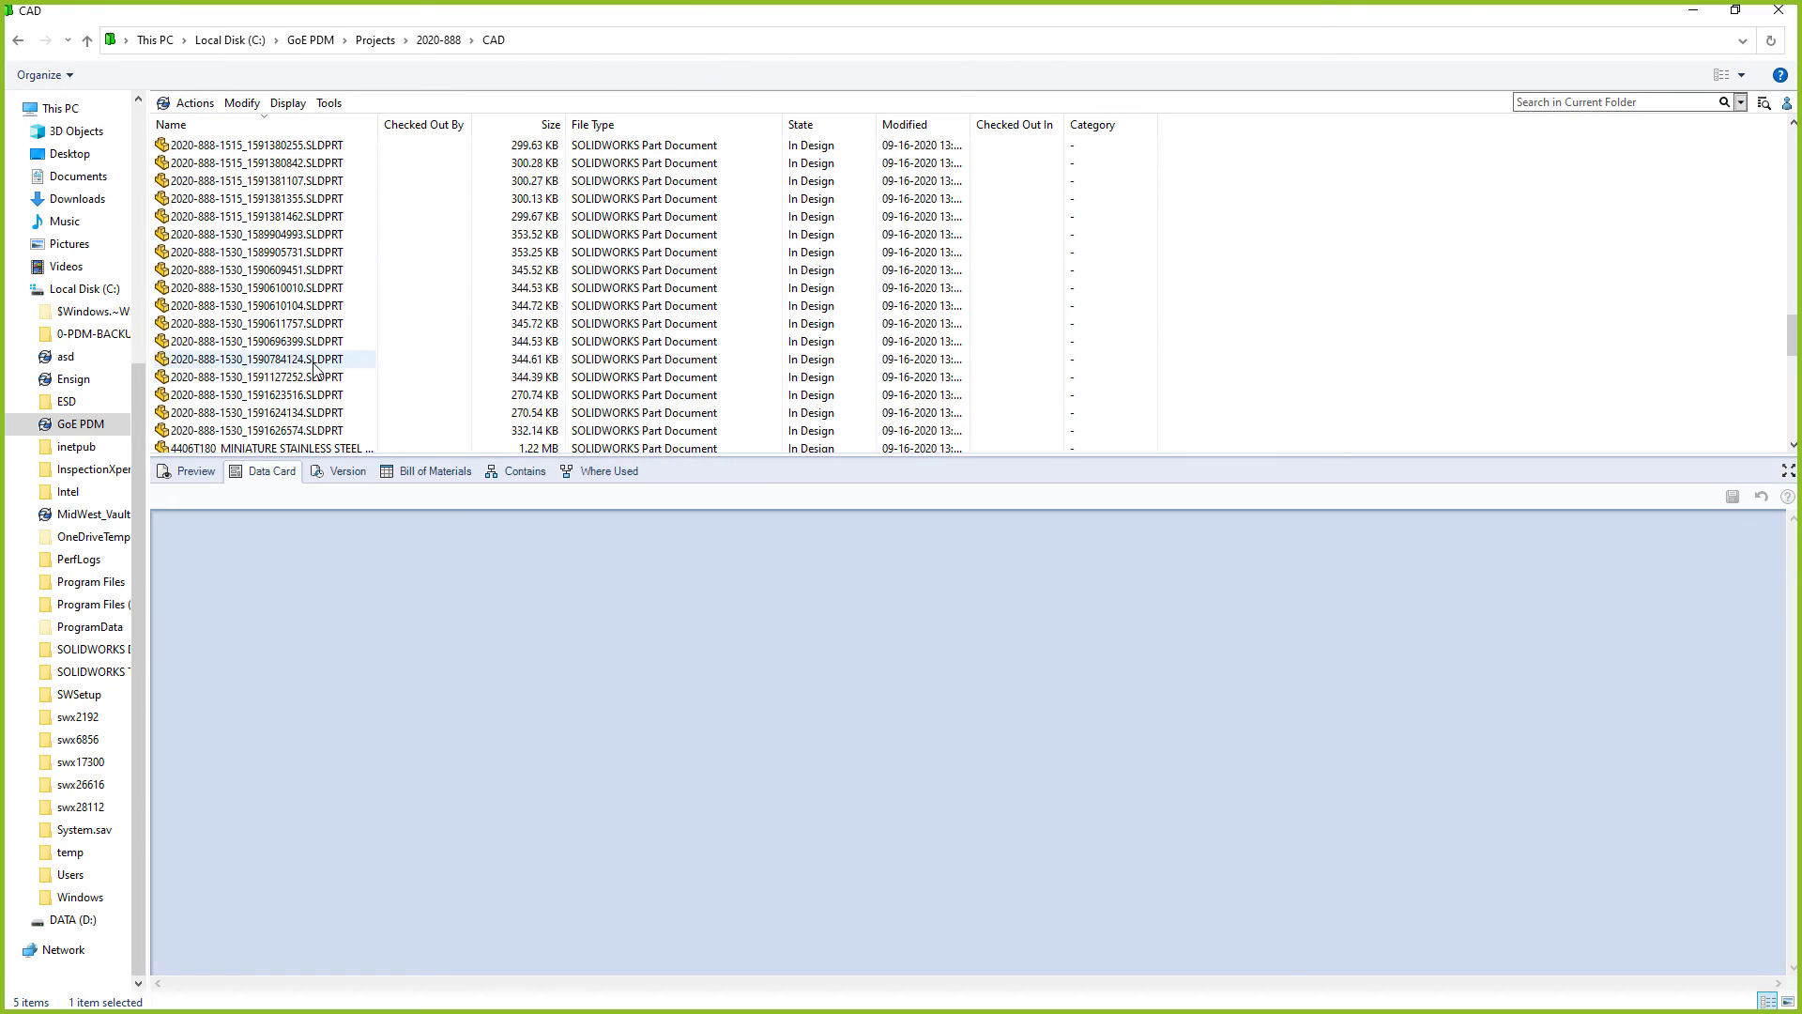
scroll(310, 371, down, 6)
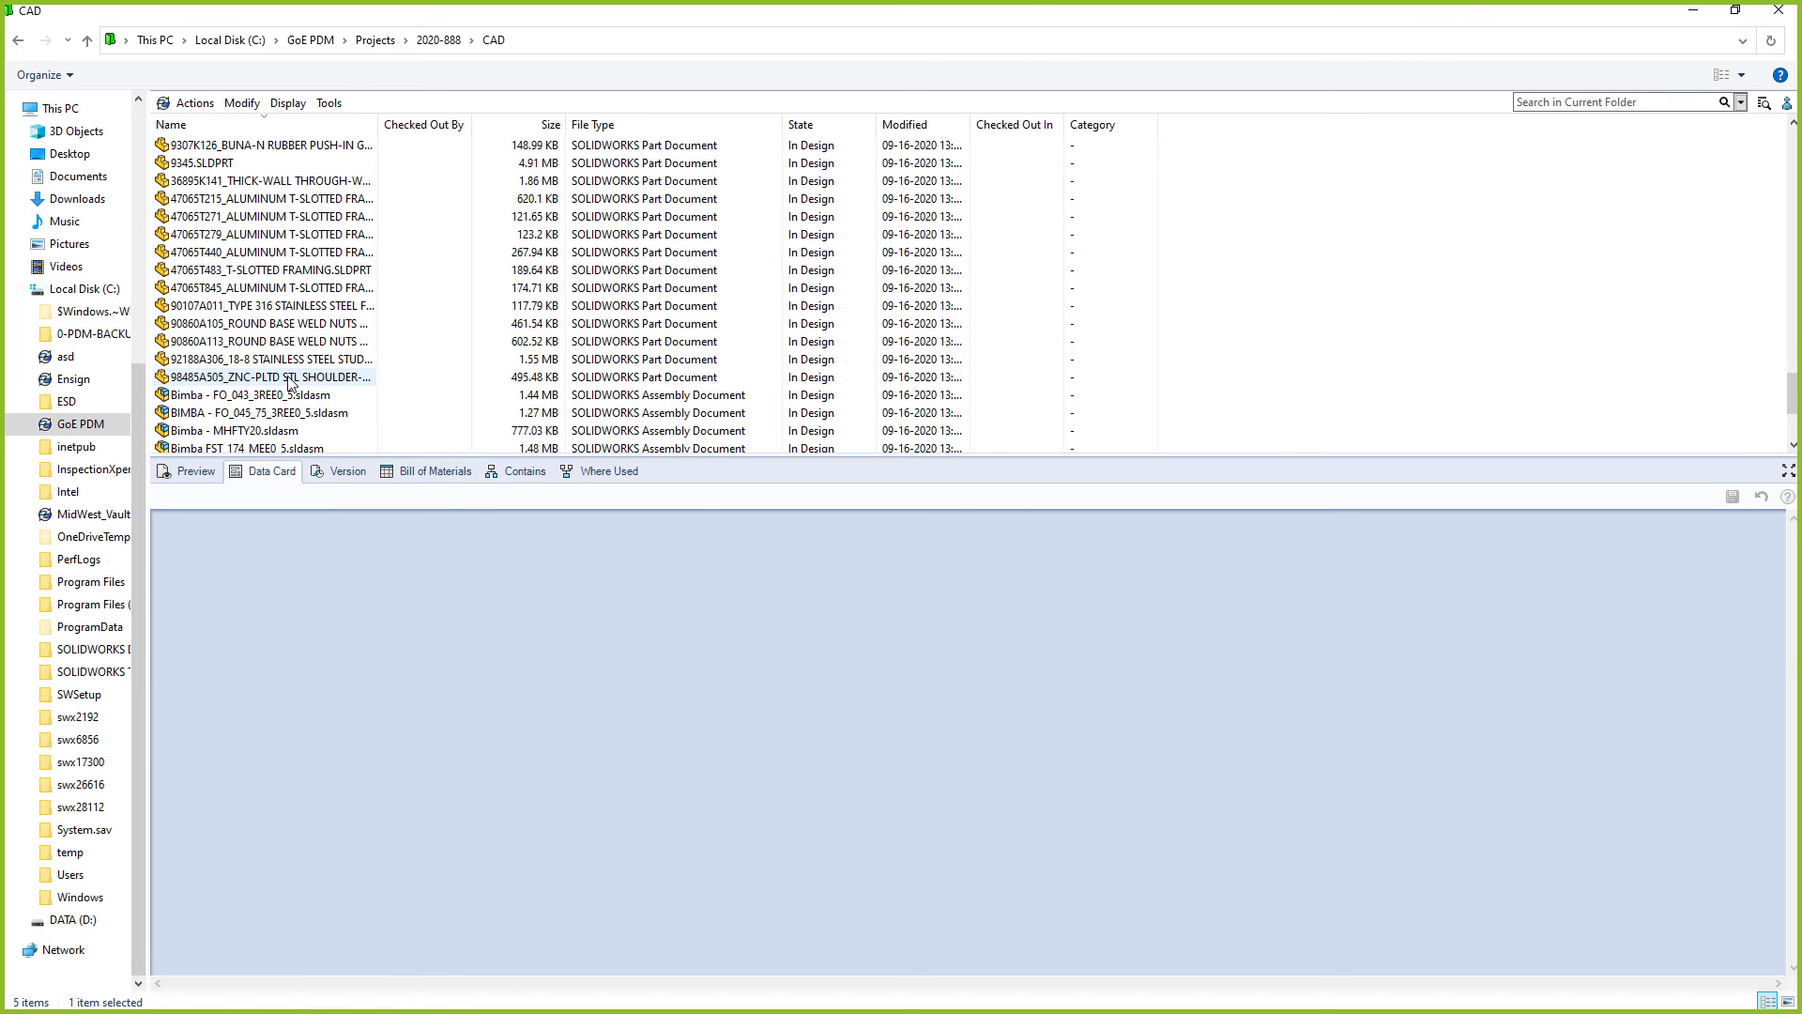
scroll(289, 376, up, 10)
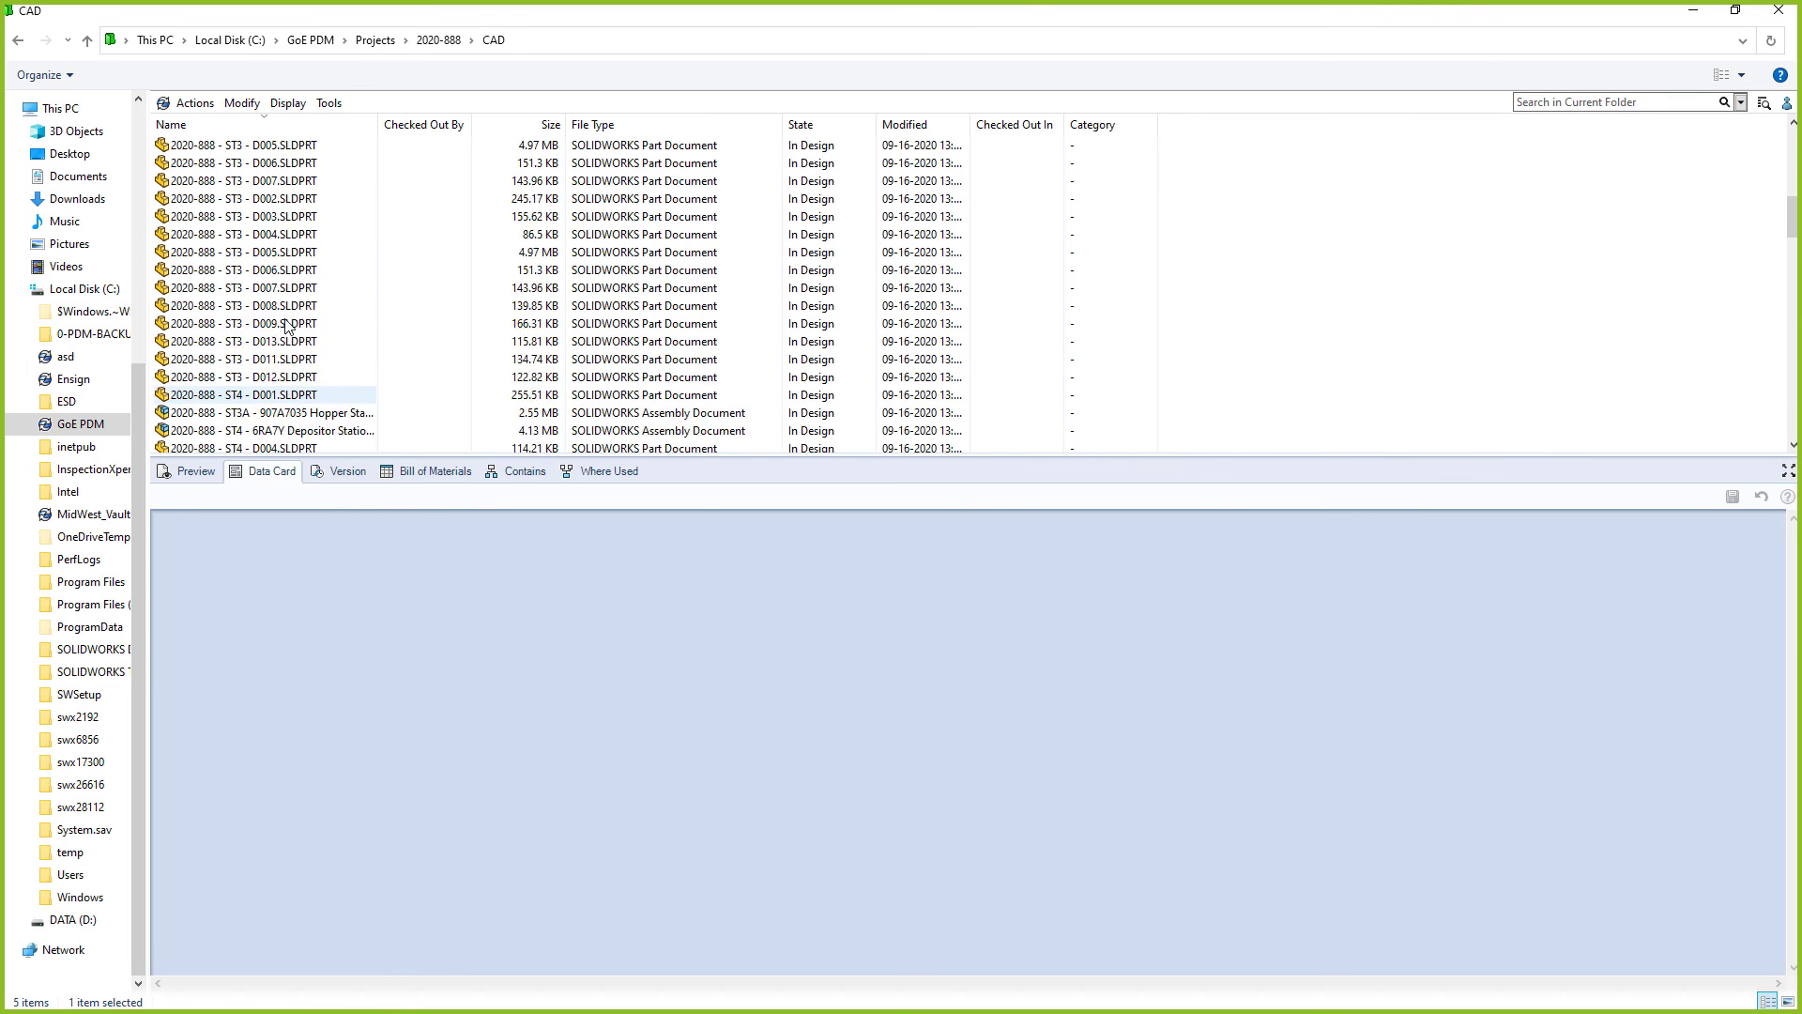
scroll(286, 326, up, 12)
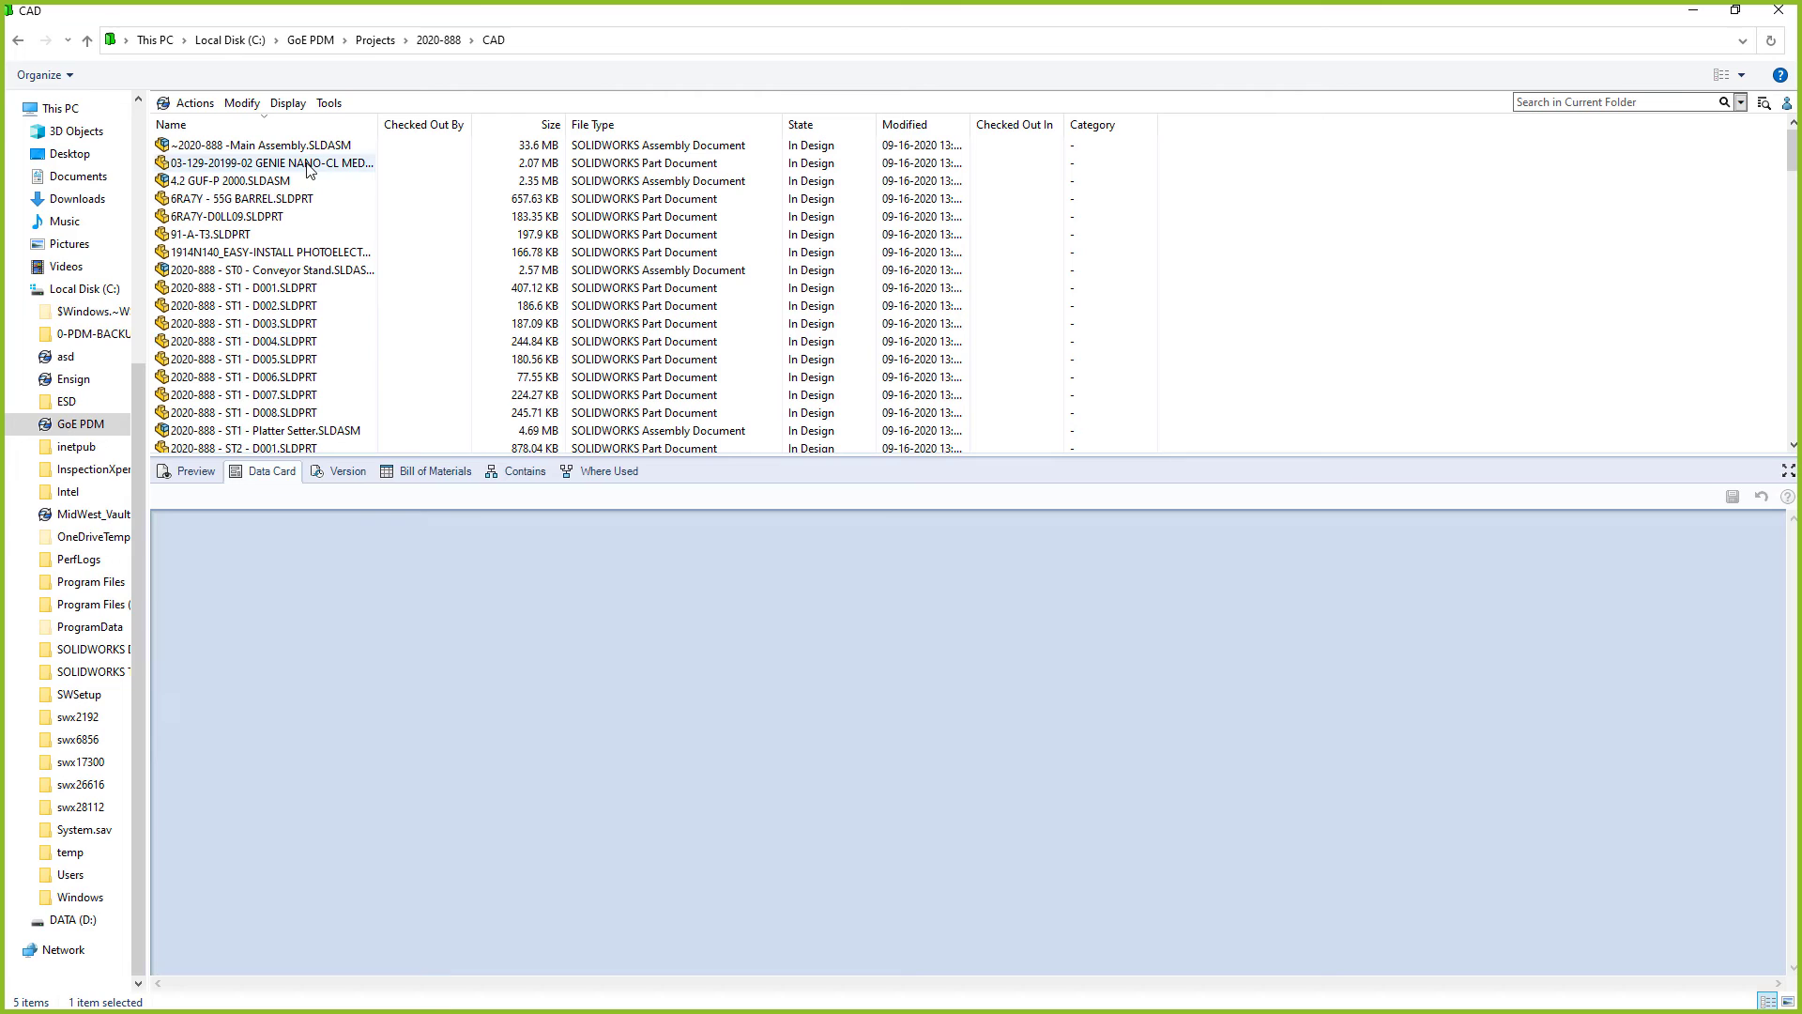
click(278, 150)
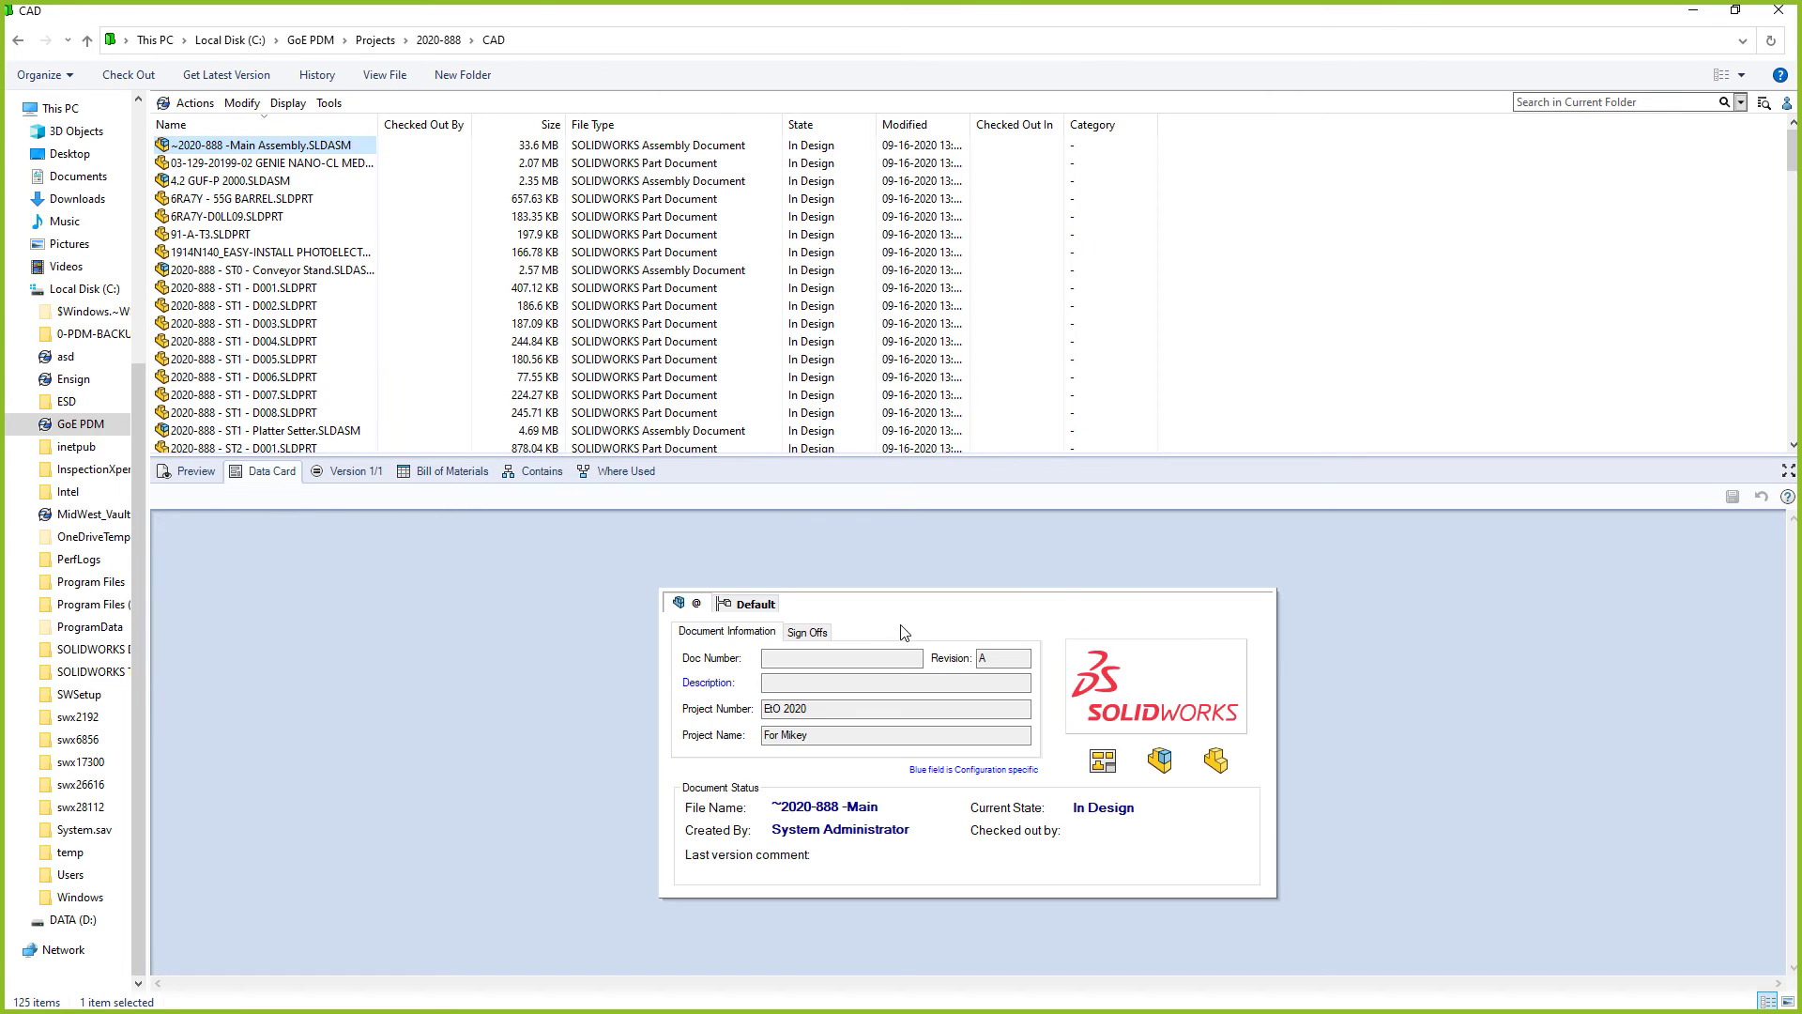
click(240, 203)
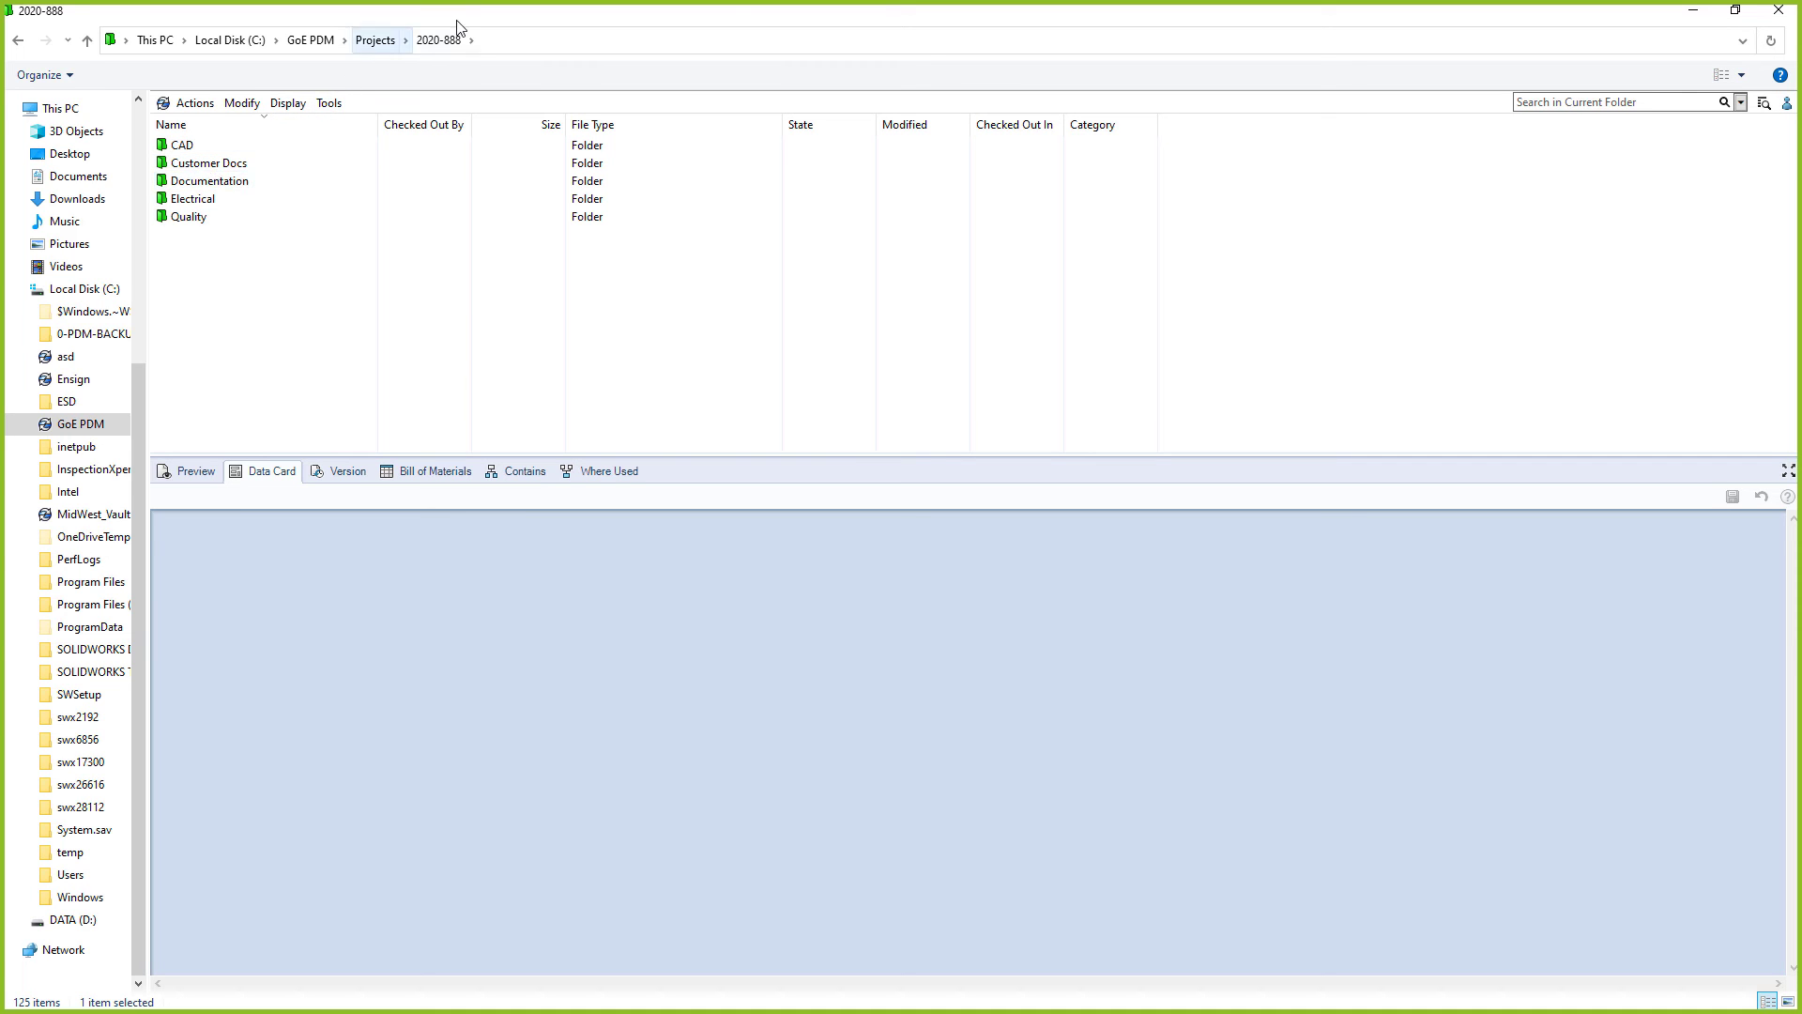
- Add a new folder named STANDARDS at the GoE PDM vault root and close that window
drag(457, 20, 1267, 143)
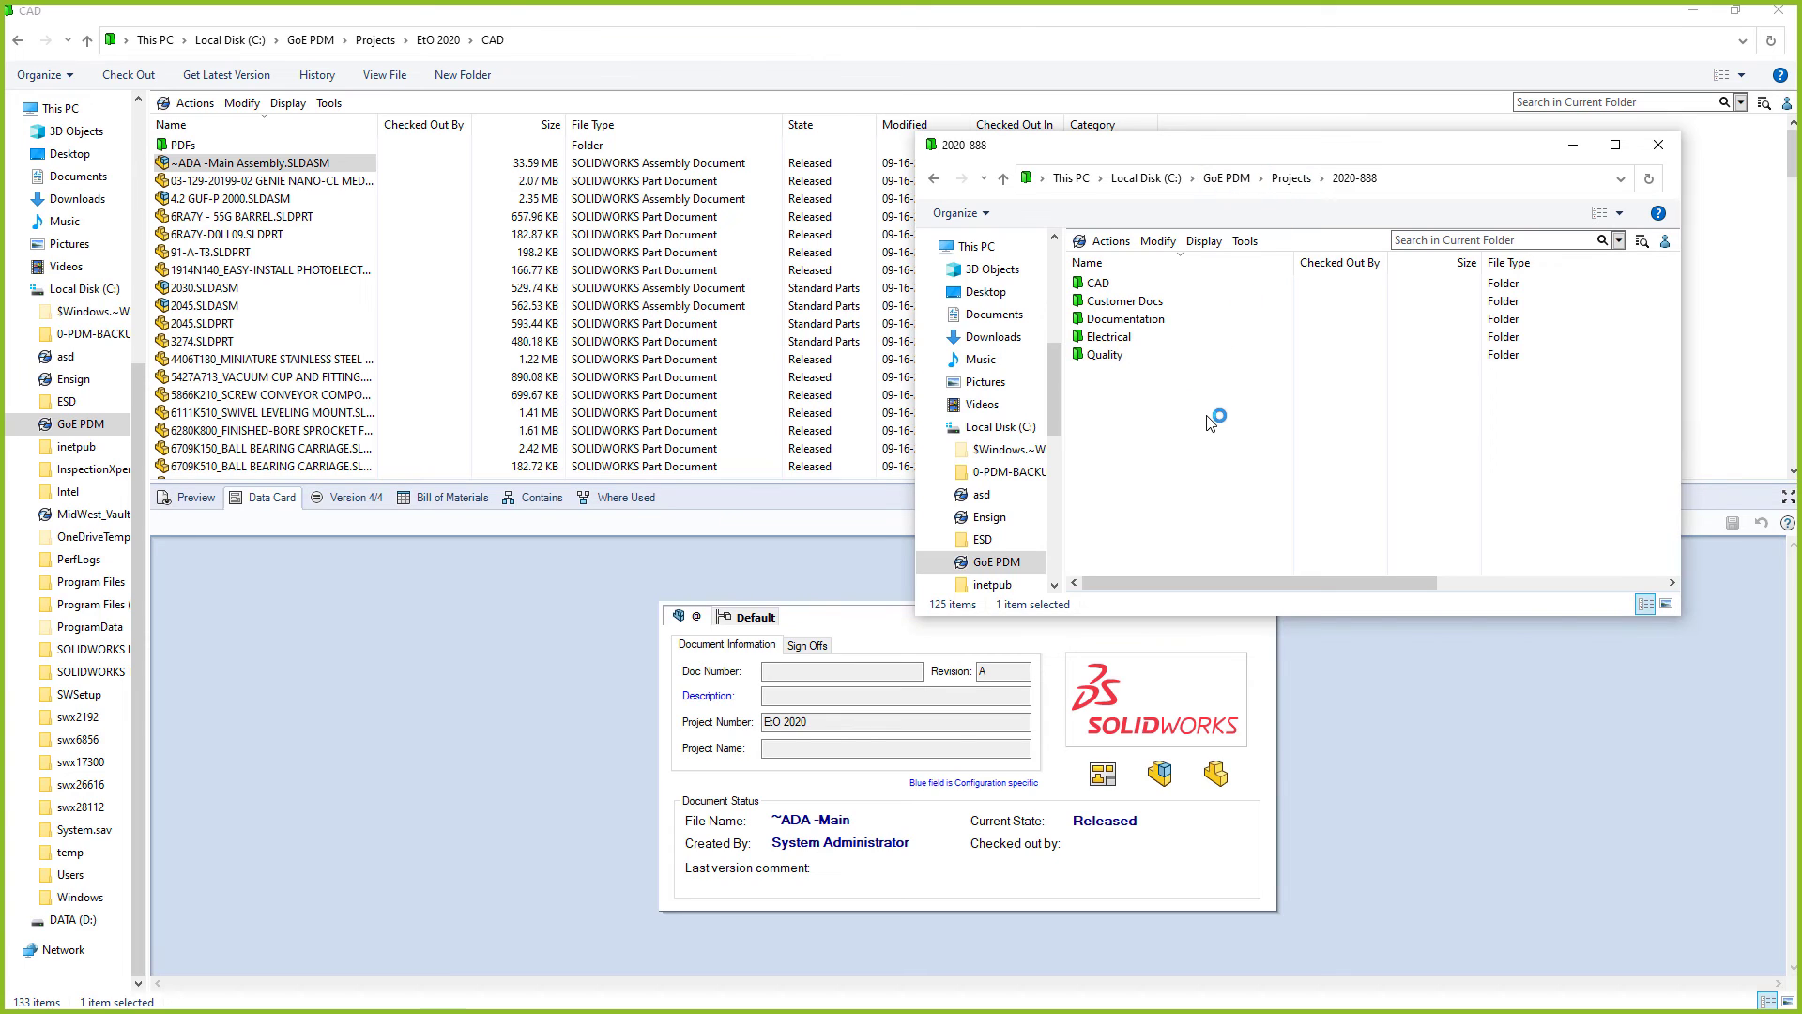
right_click(1158, 426)
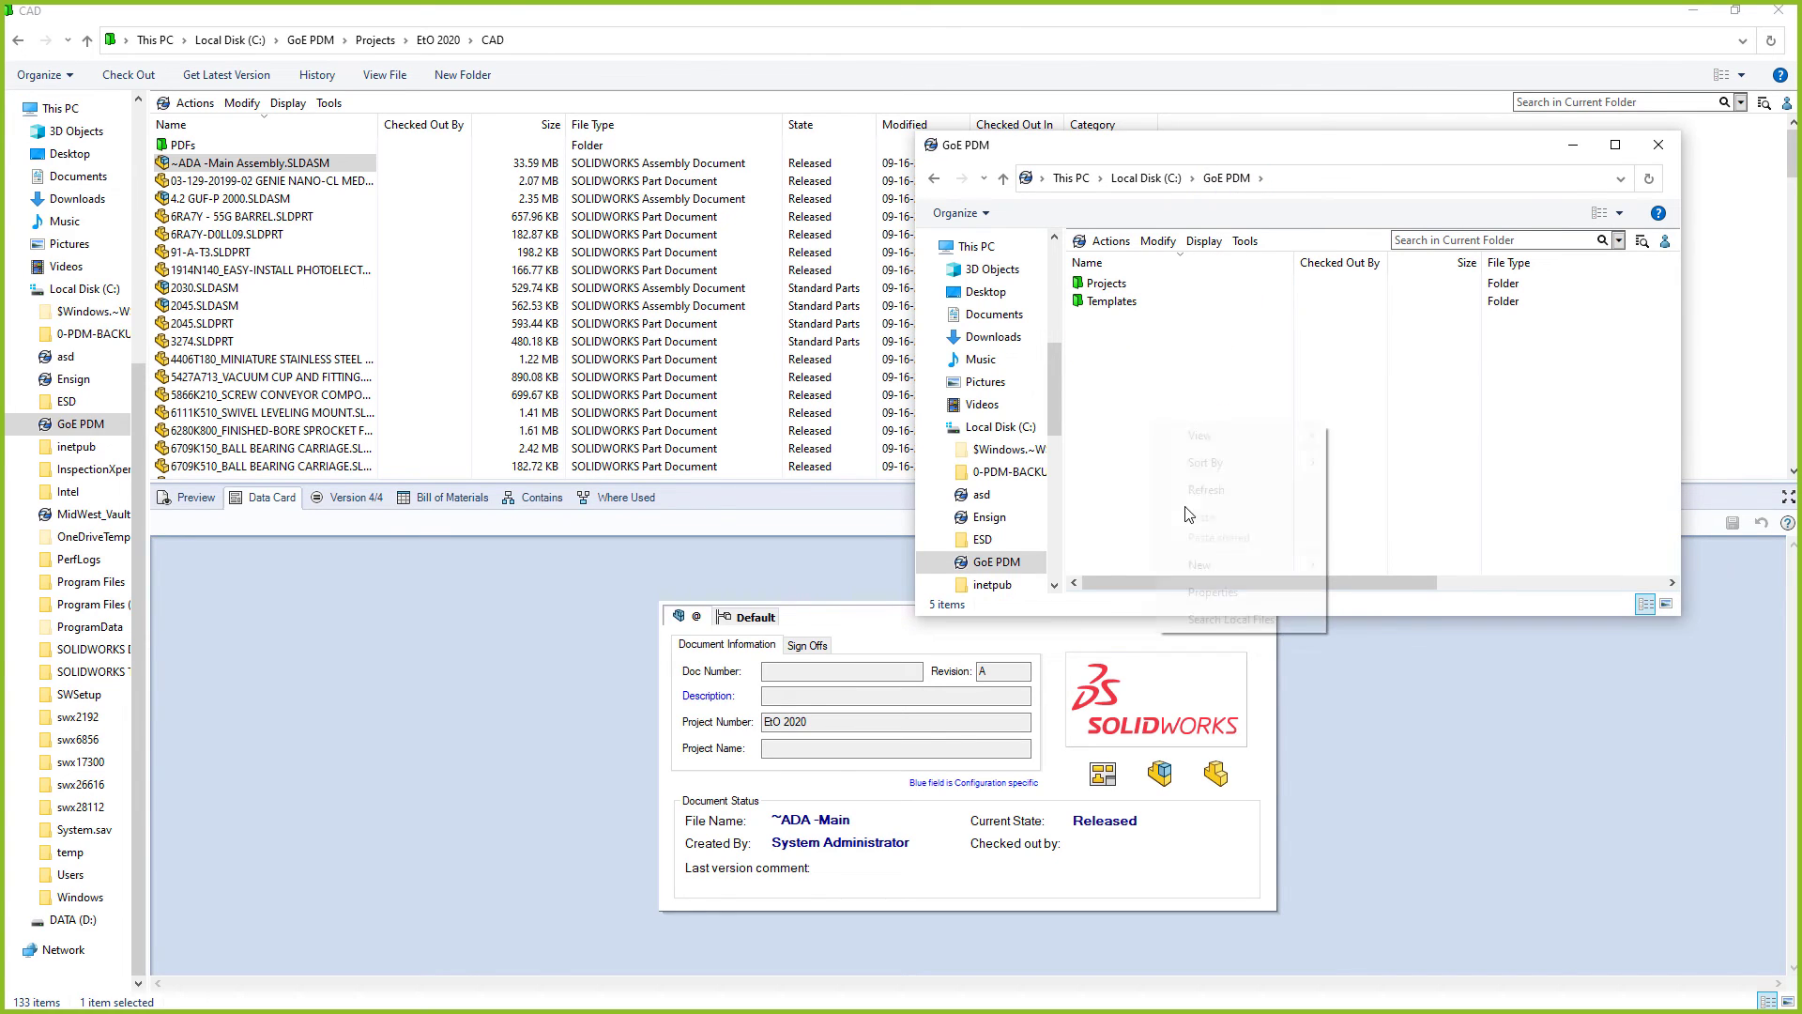
mouse_move(1211, 564)
click(1356, 566)
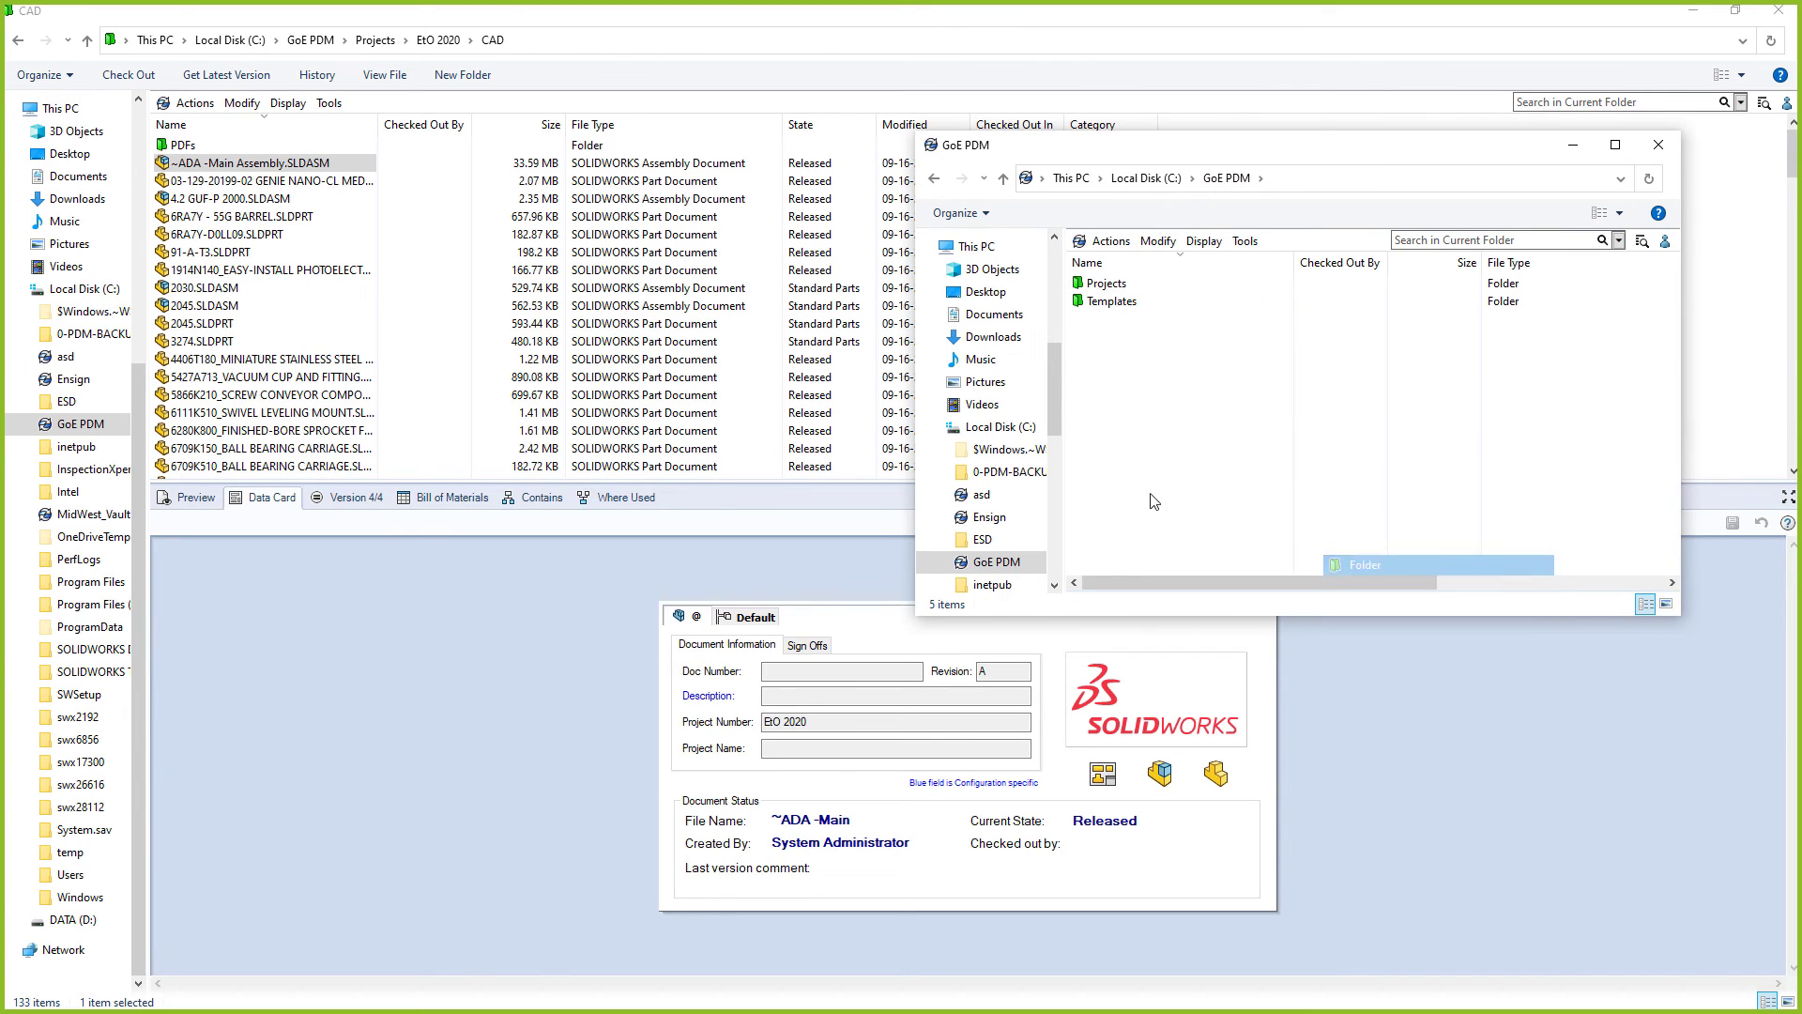
text(sTANDARDS)
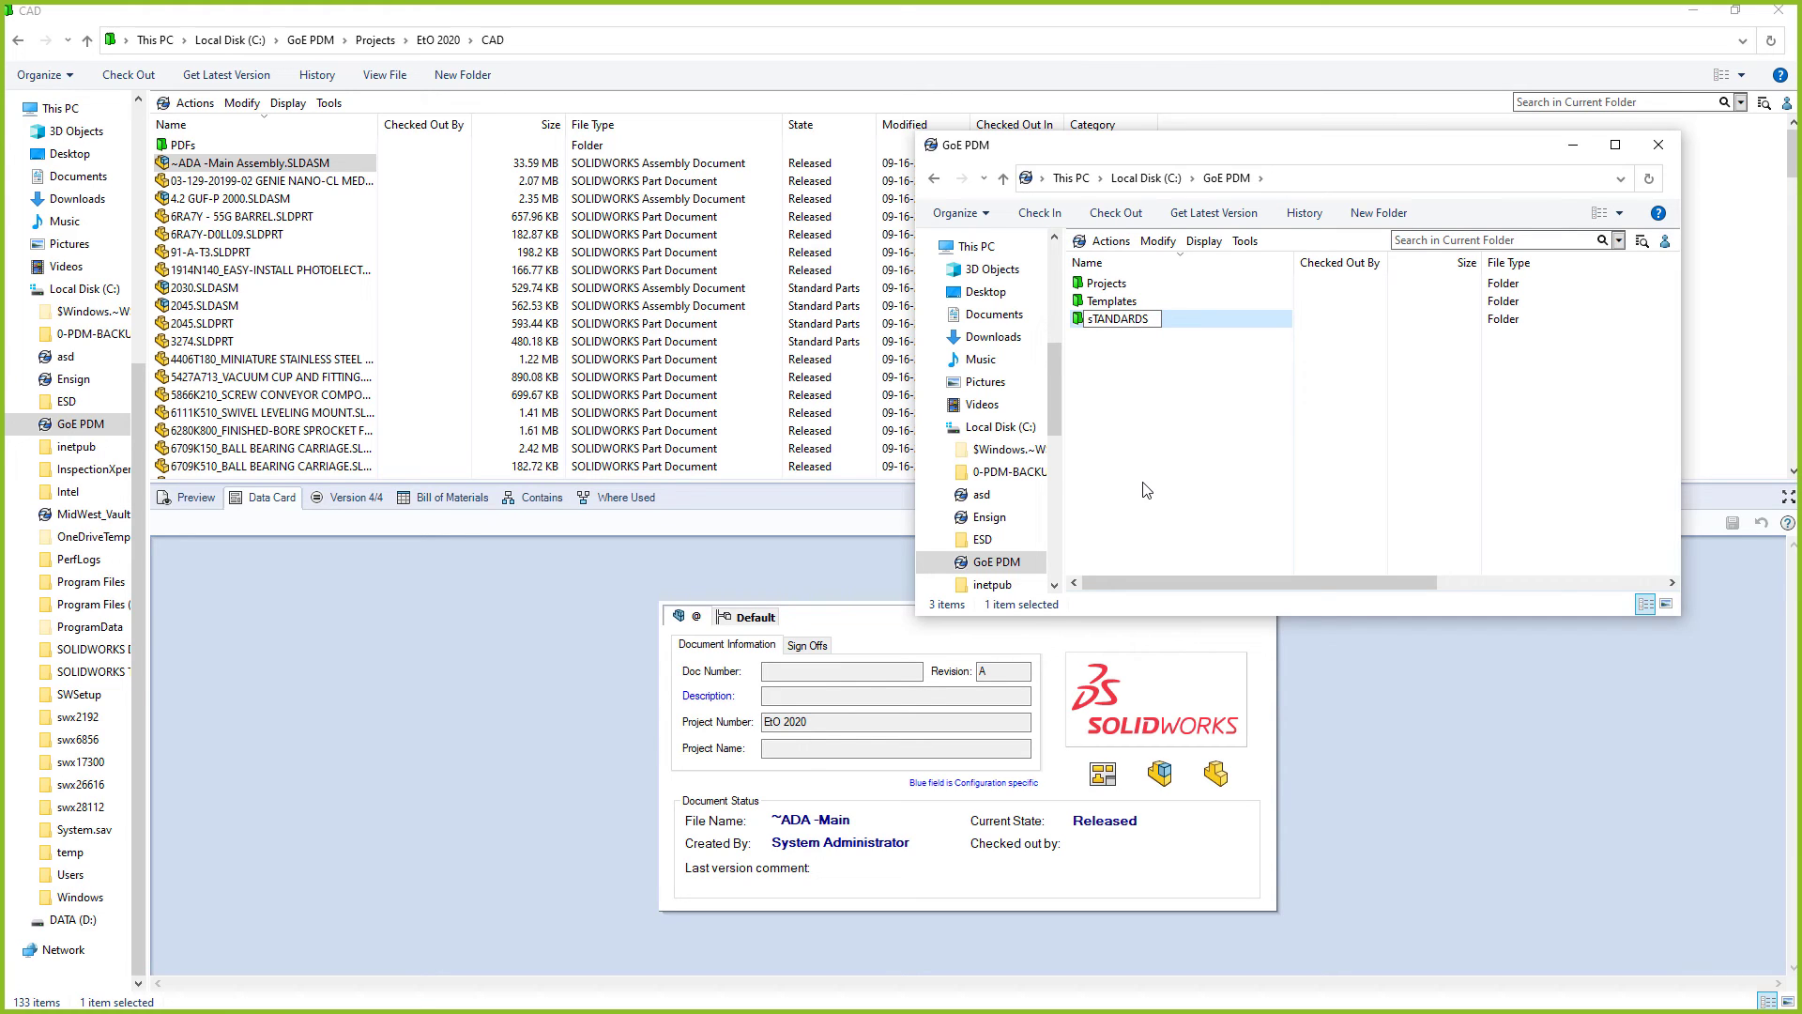
key(BackSpace)
key(BackSpace)
key(BackSpace)
key(BackSpace)
key(BackSpace)
key(BackSpace)
key(BackSpace)
key(BackSpace)
text(STANDARDS)
key(Return)
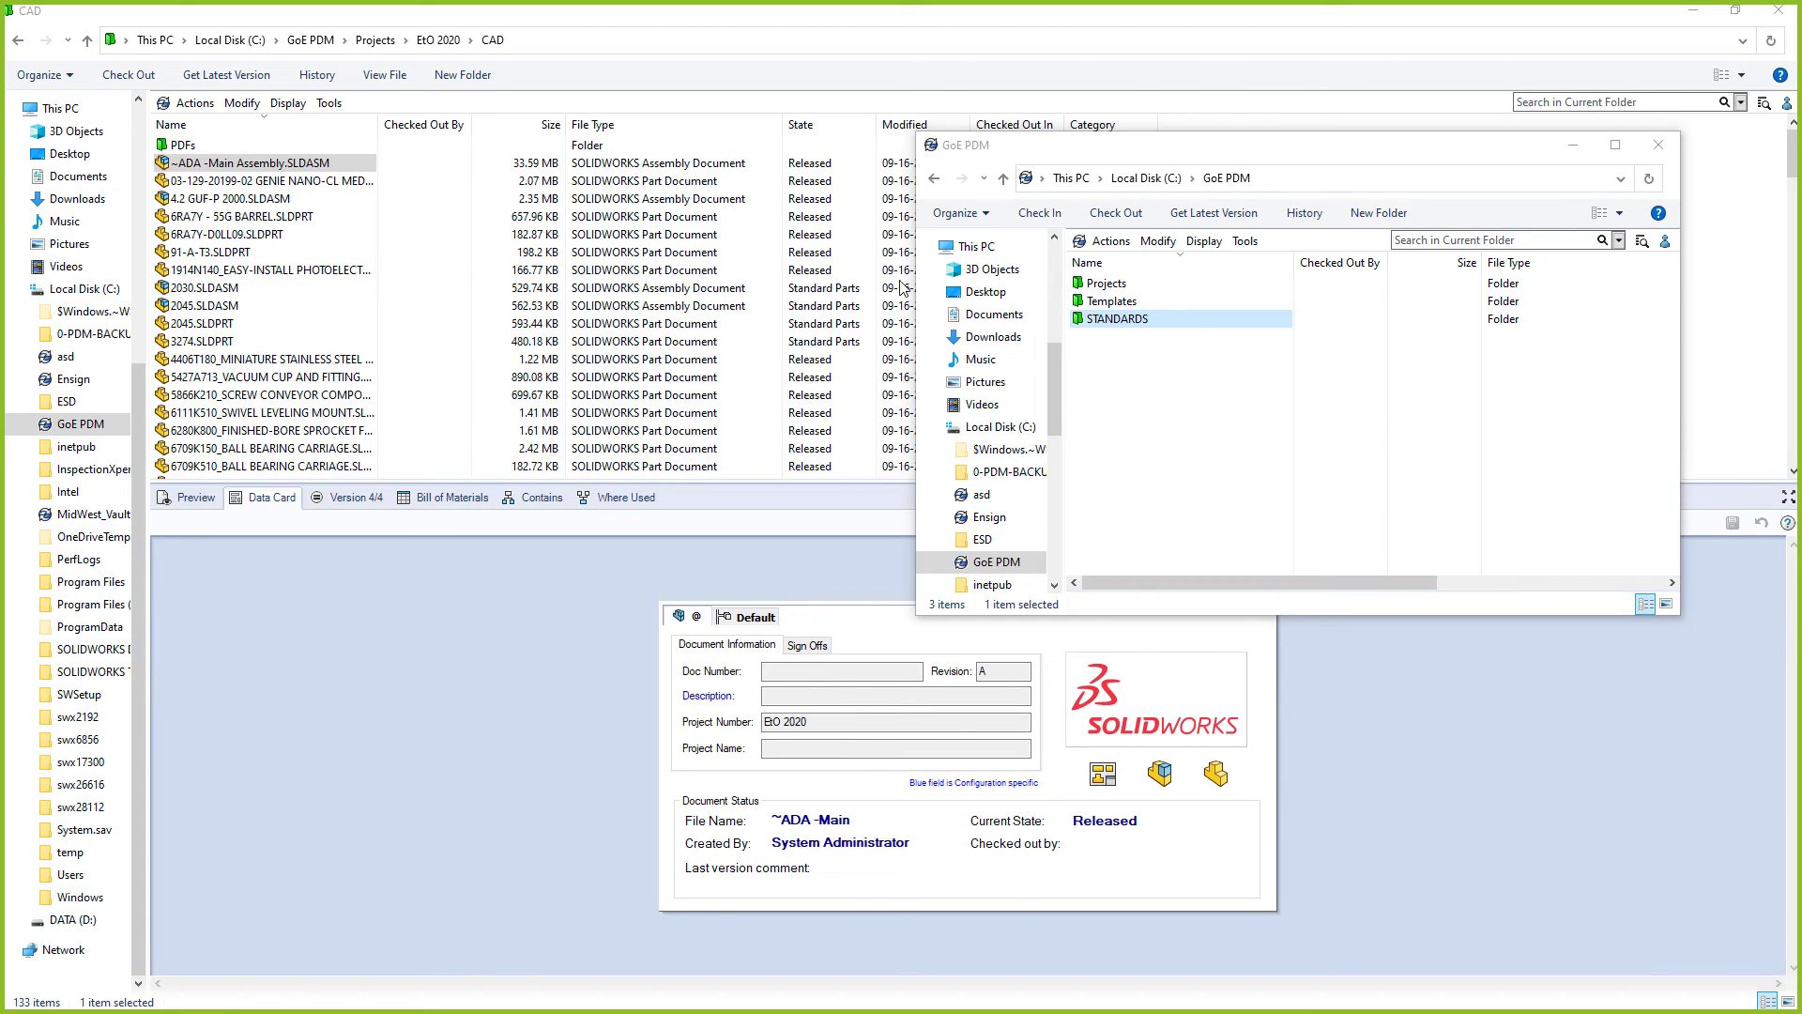
key(alt+F4)
click(205, 288)
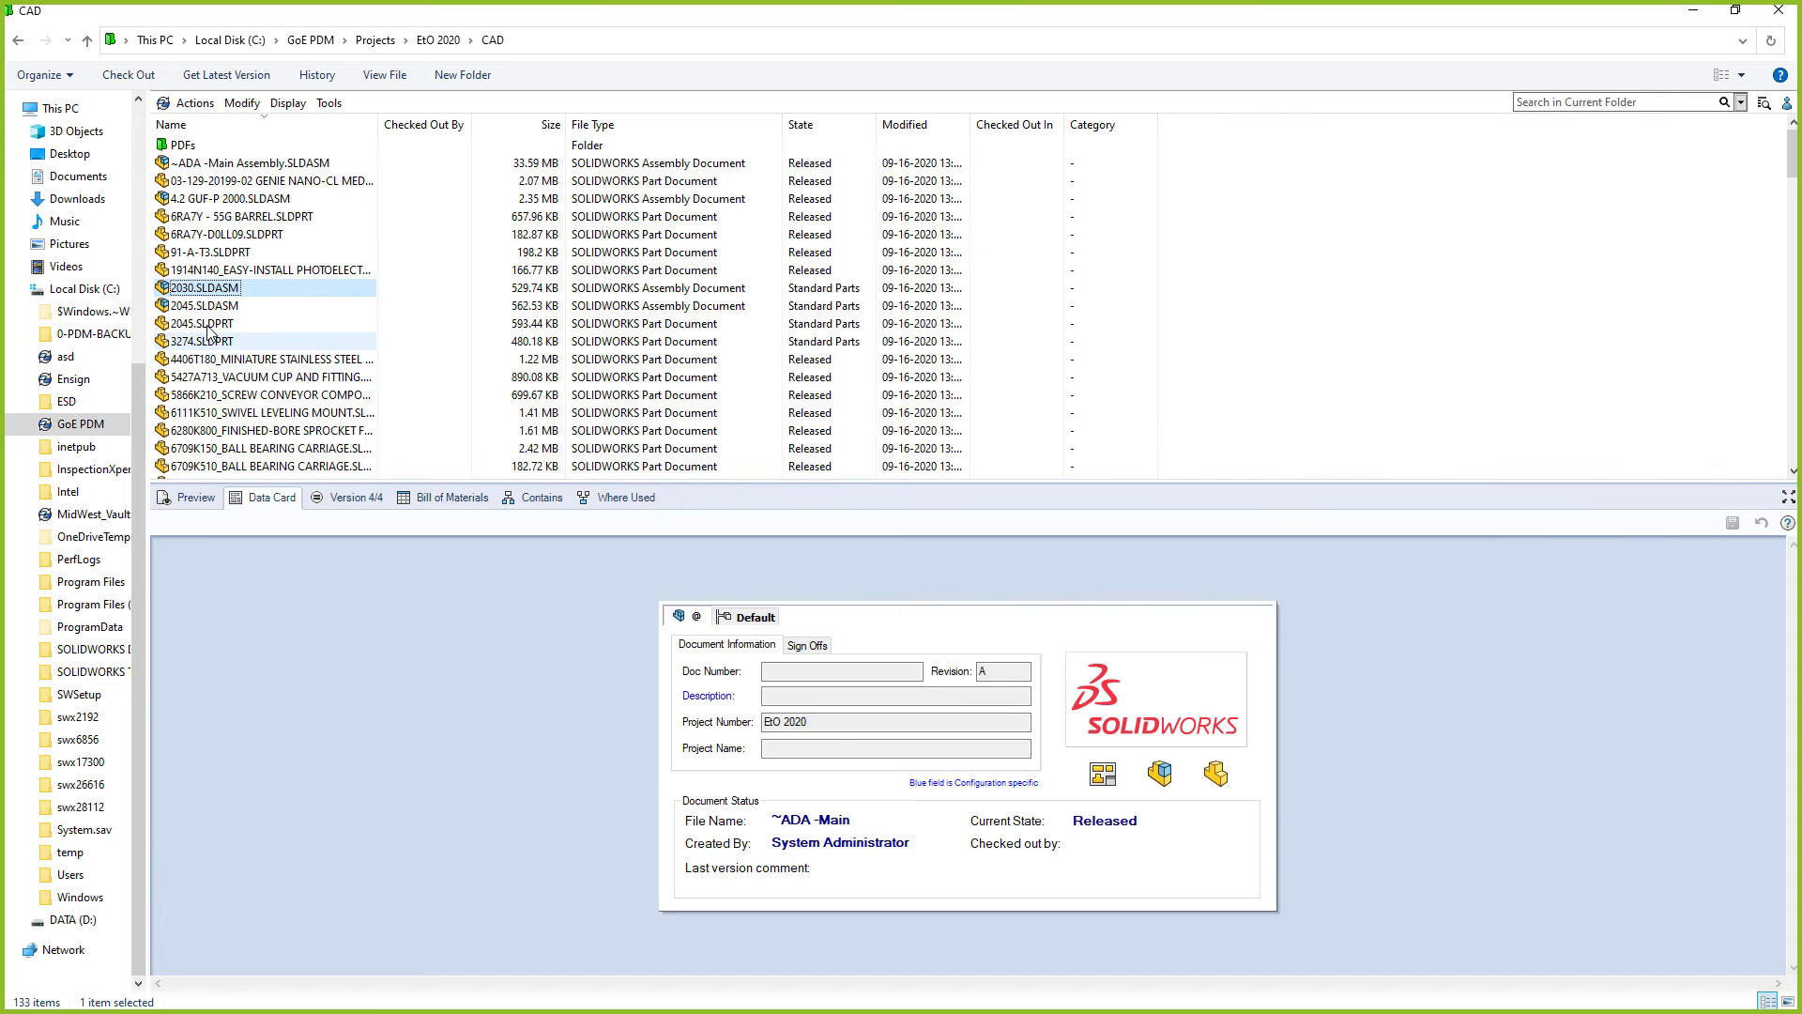
- Select the five standard files (2030, 2045, 3274, 203001) in the EtO 2020 CAD folder
shift+click(201, 341)
scroll(328, 371, down, 2)
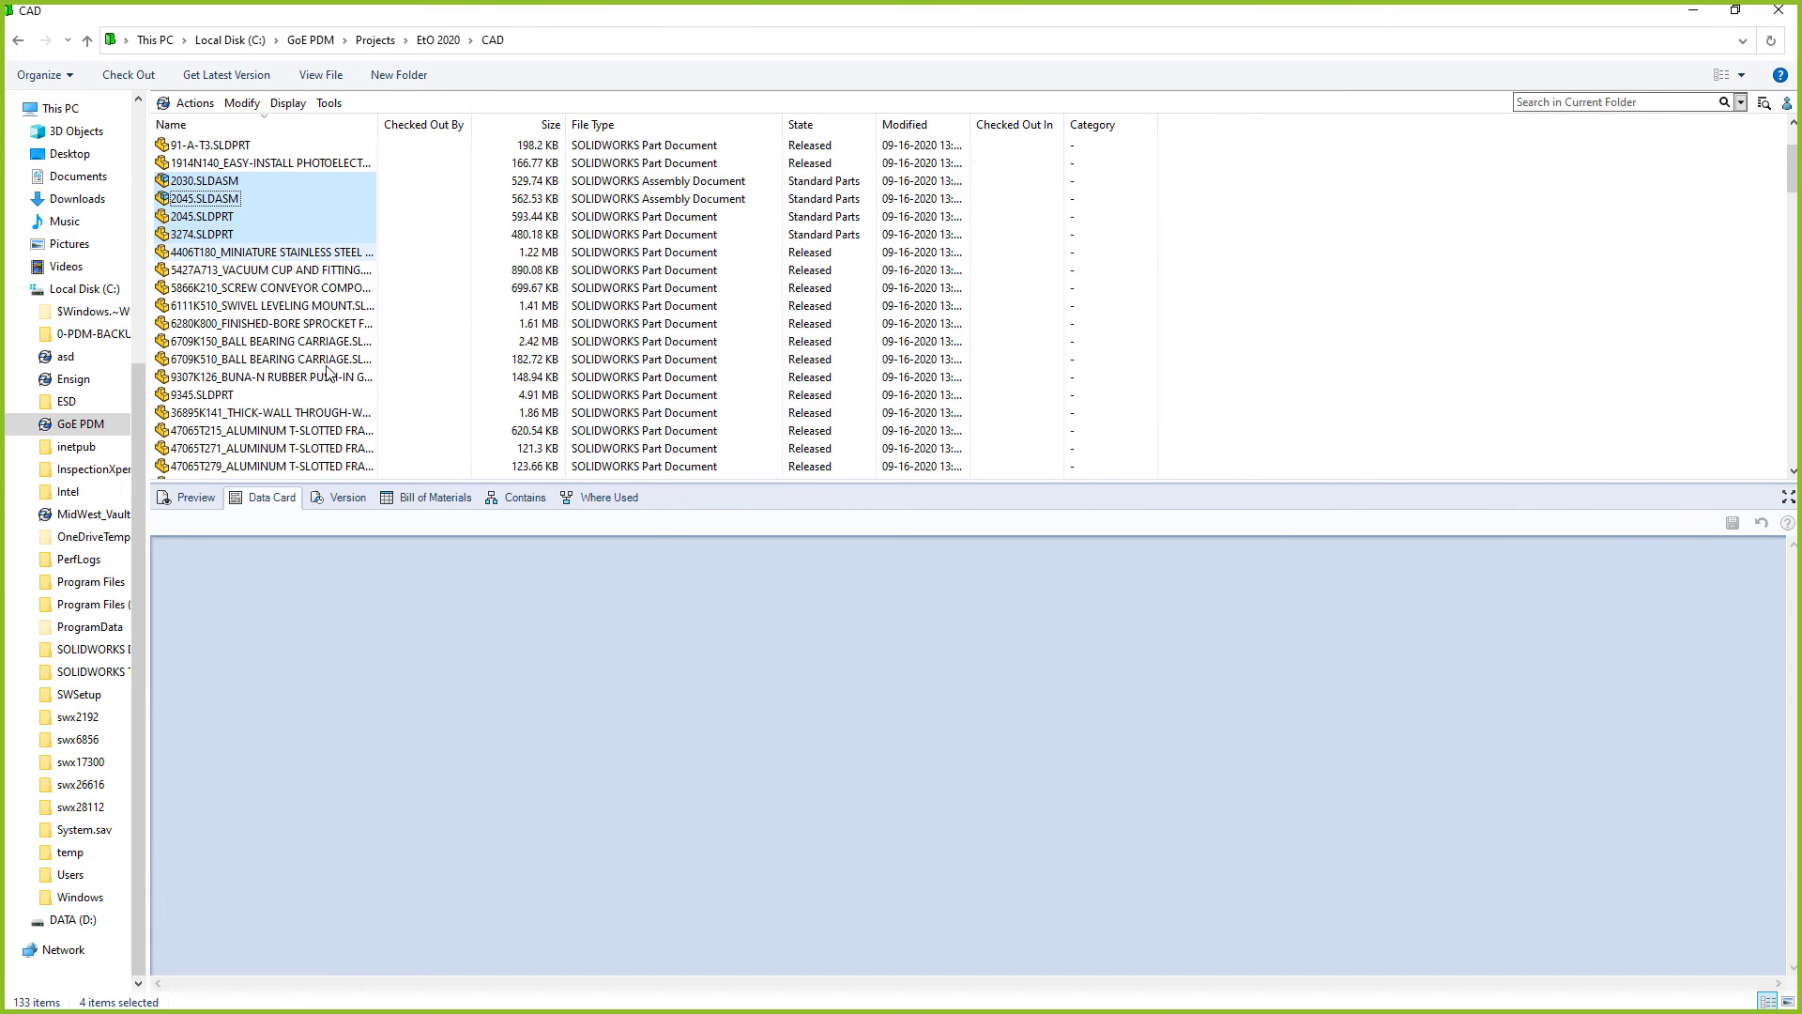
scroll(327, 371, down, 6)
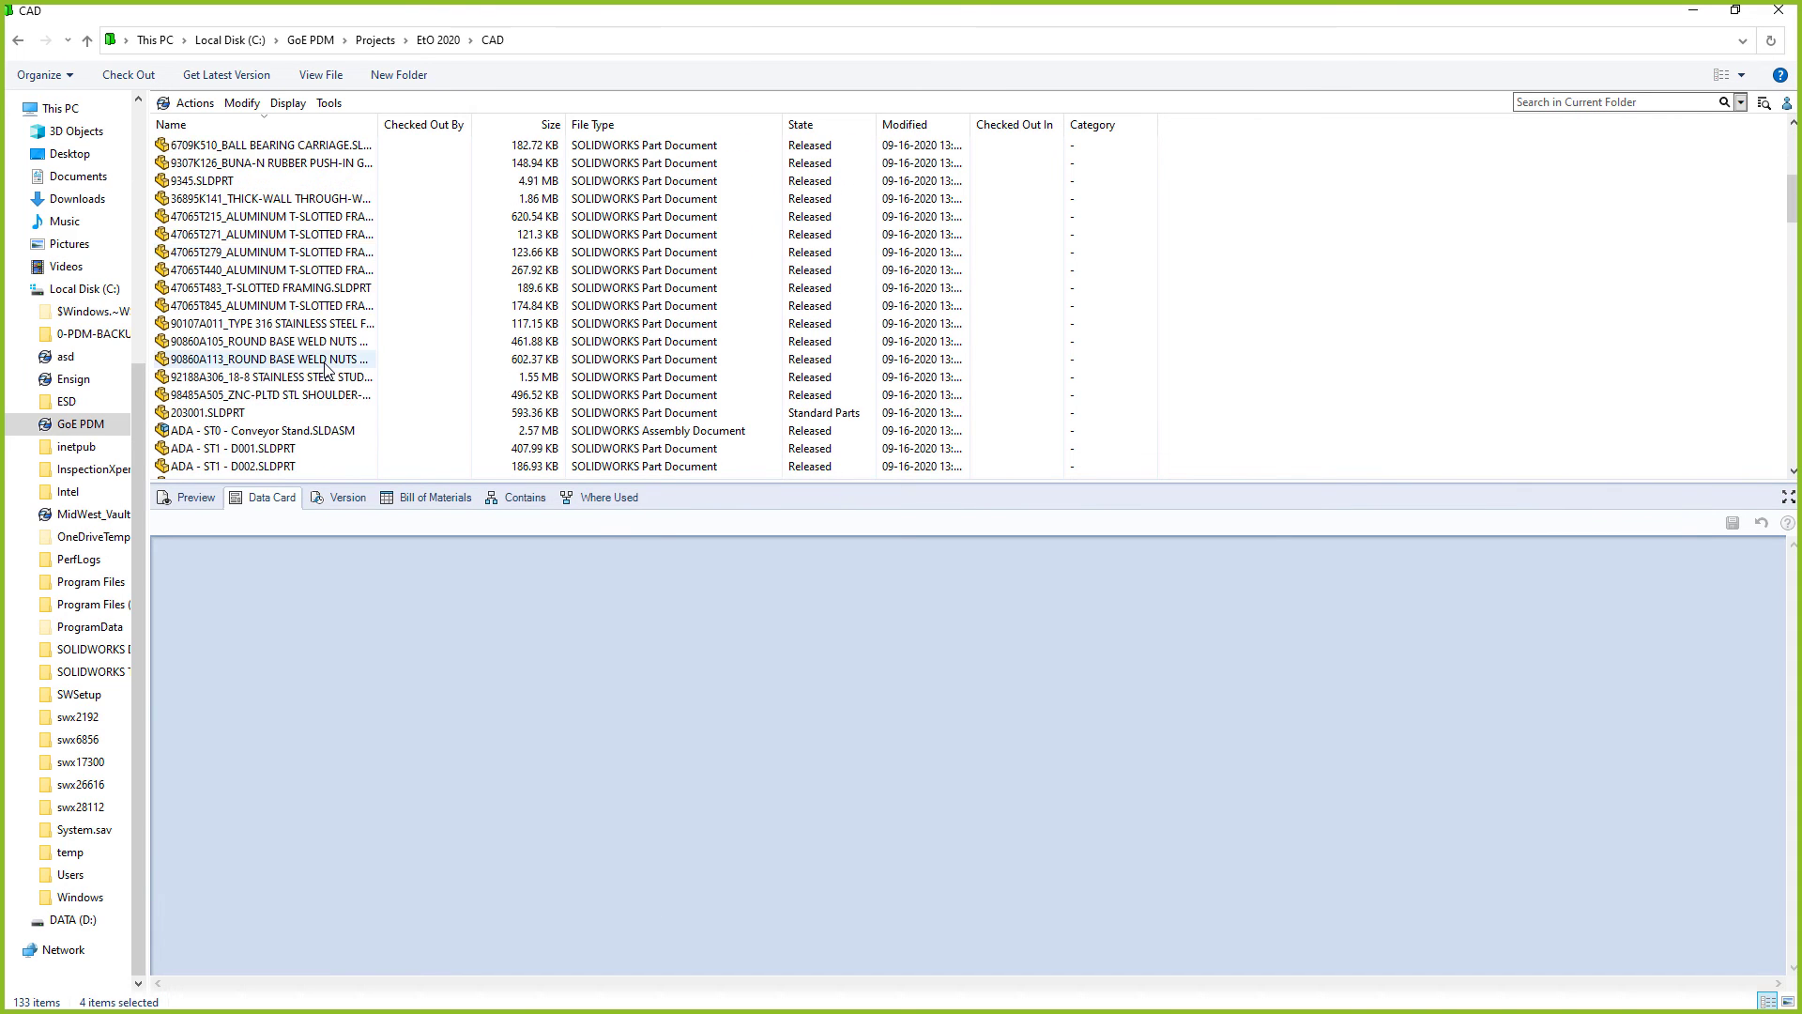
ctrl+click(235, 305)
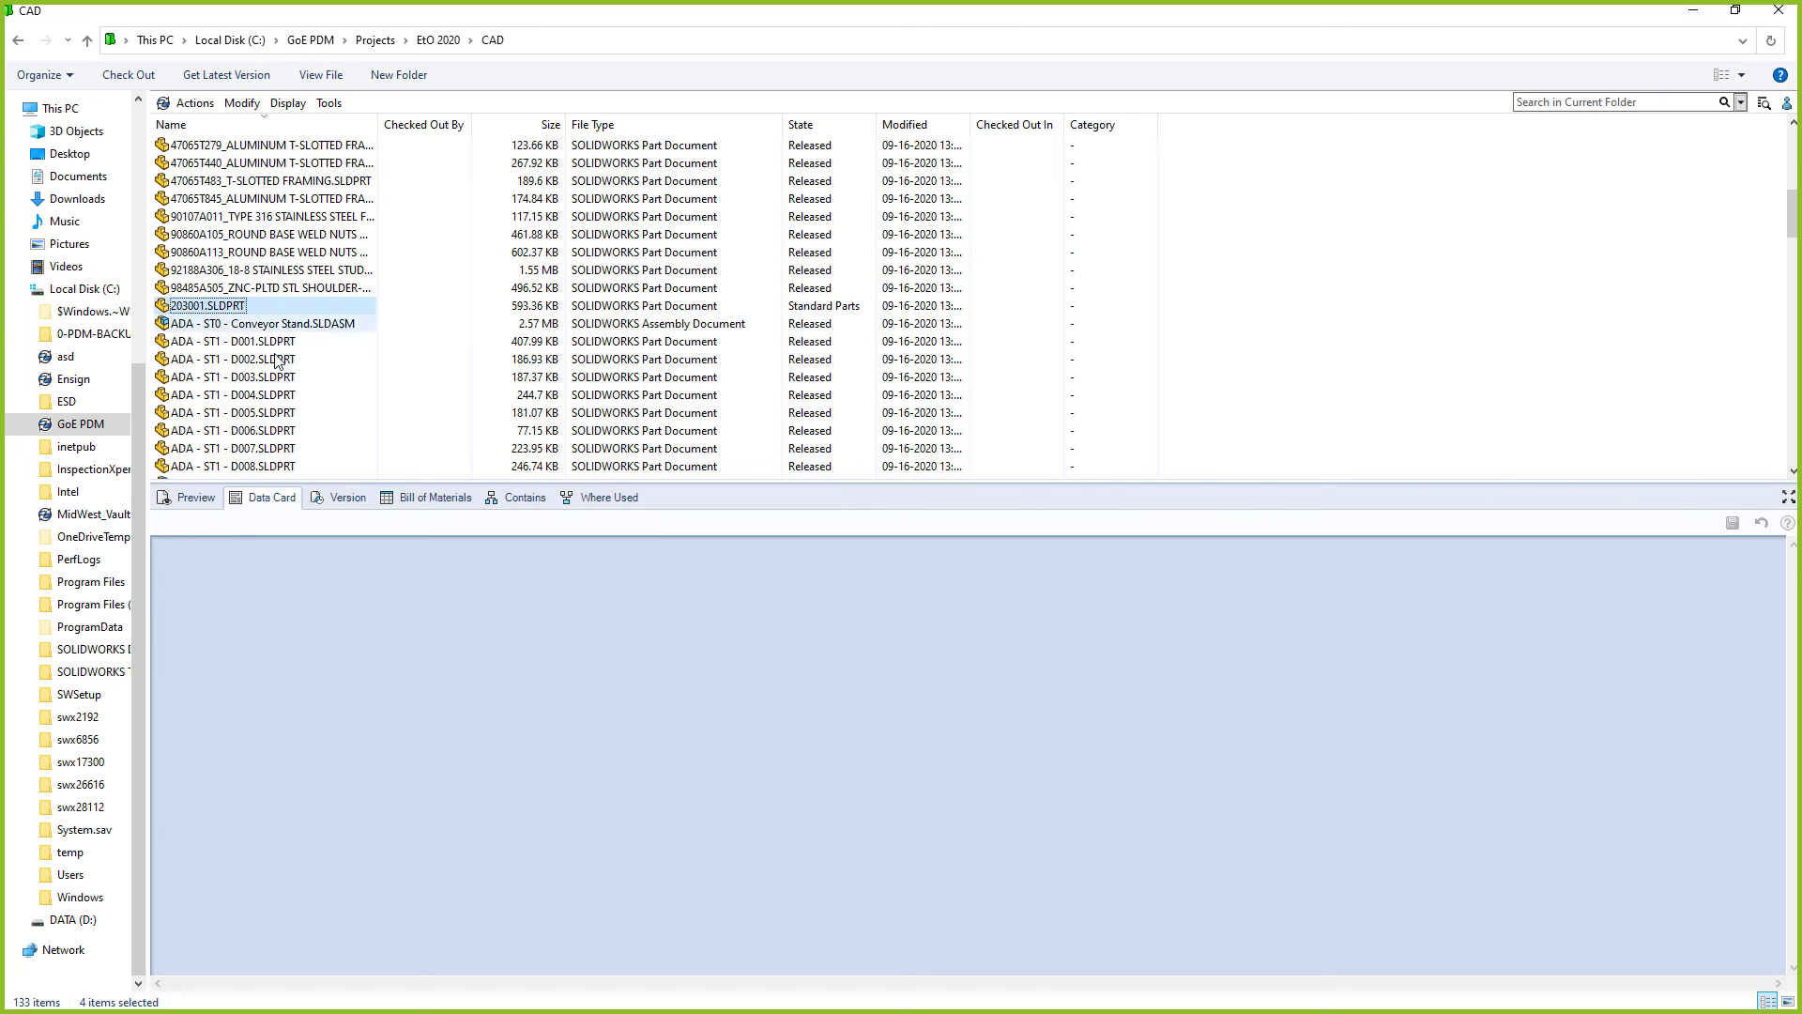
scroll(279, 371, down, 8)
scroll(279, 371, down, 18)
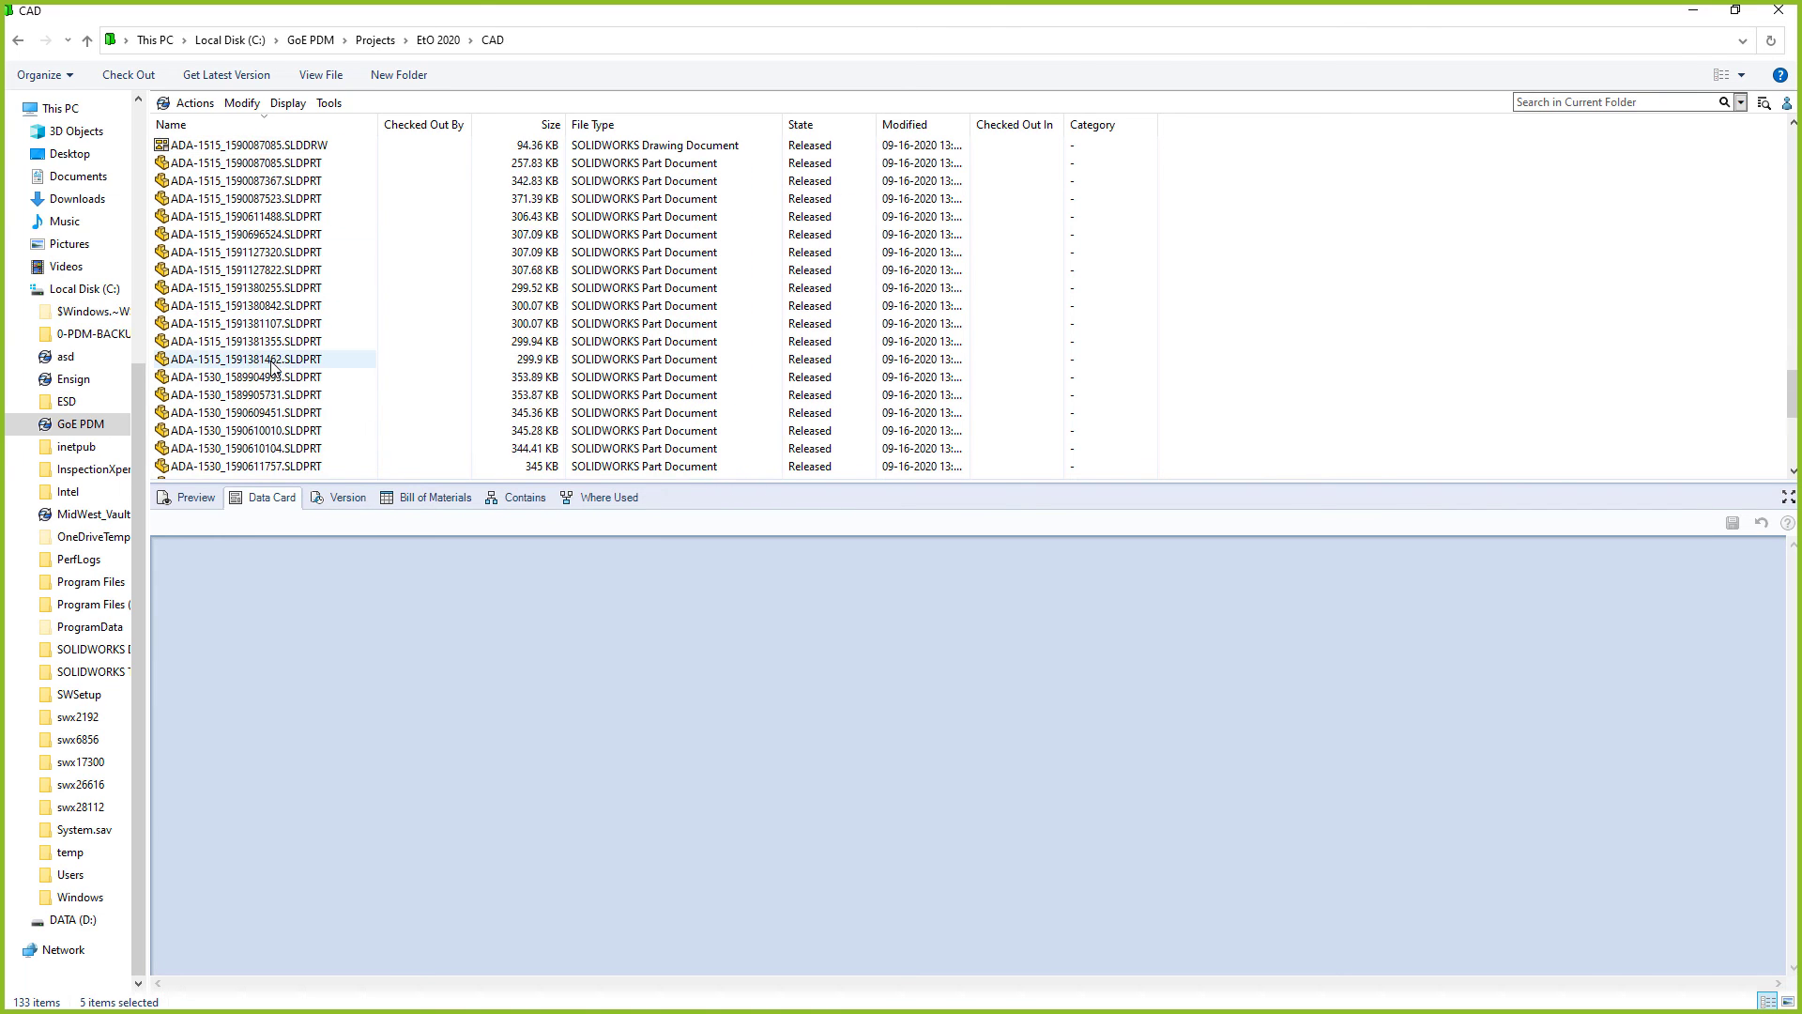
scroll(272, 366, up, 20)
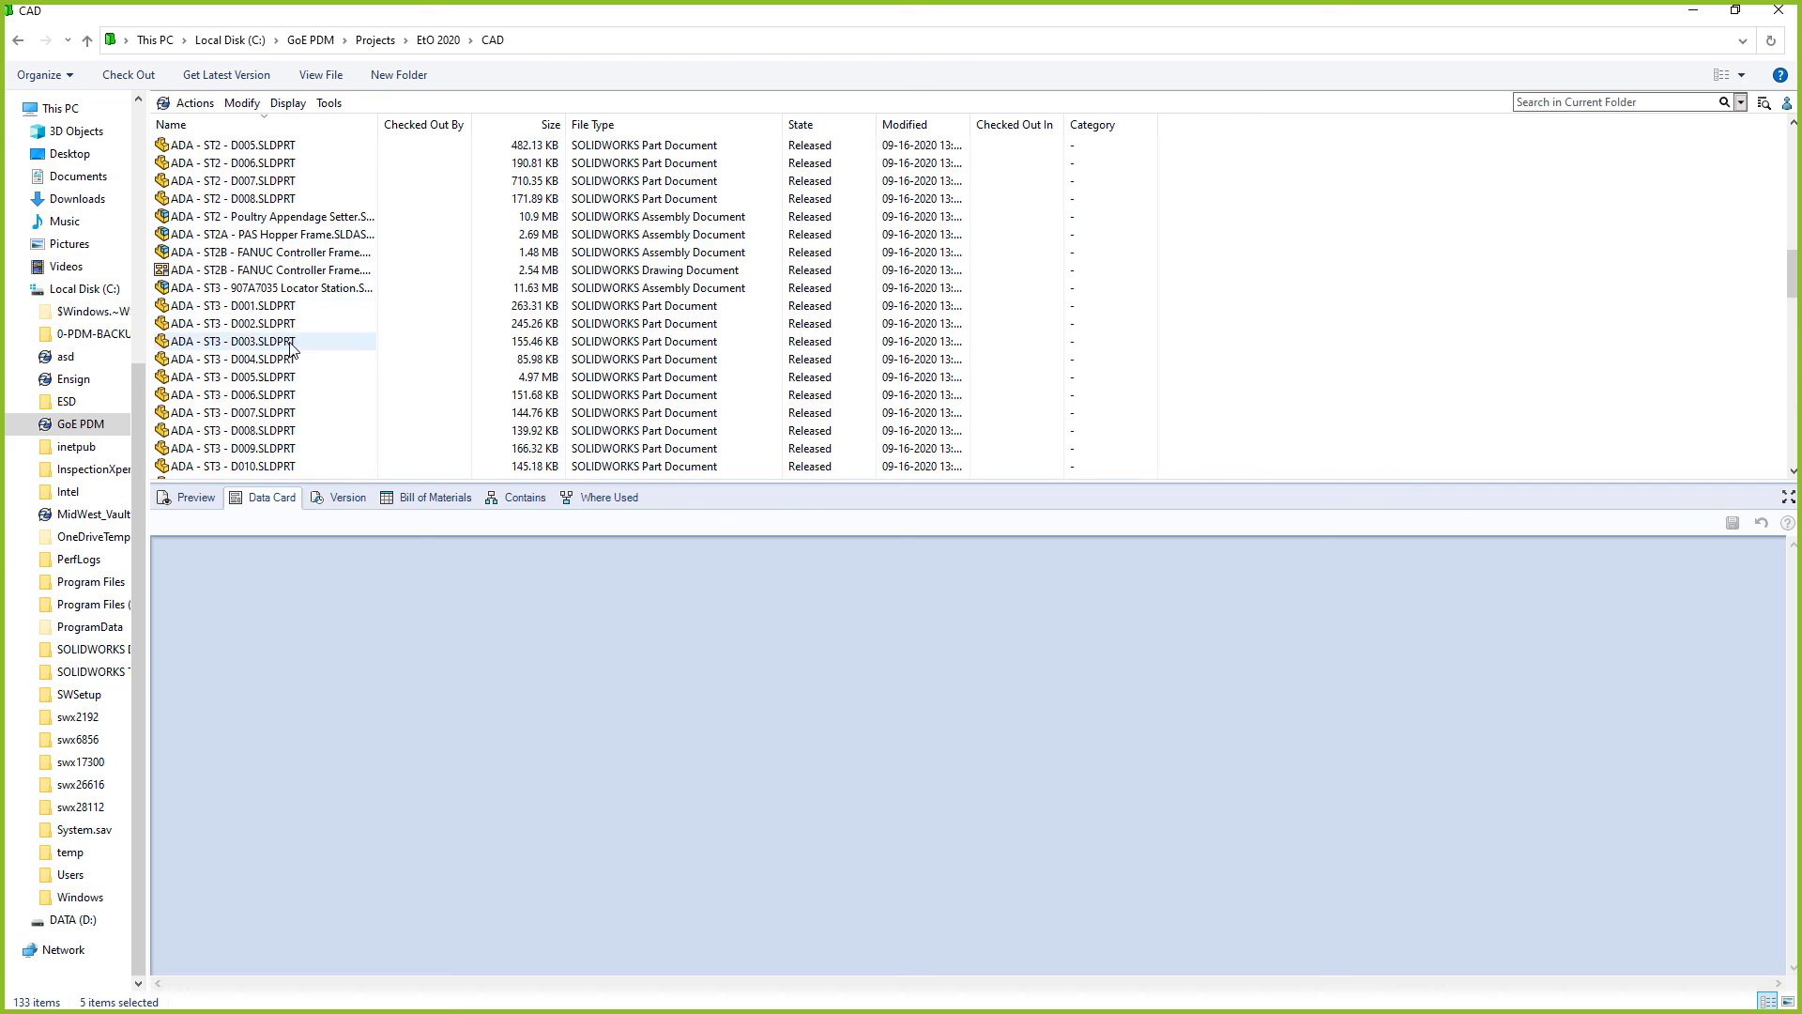
- Drag the five selected standard files into the STANDARDS folder window, then close it
double_click(531, 20)
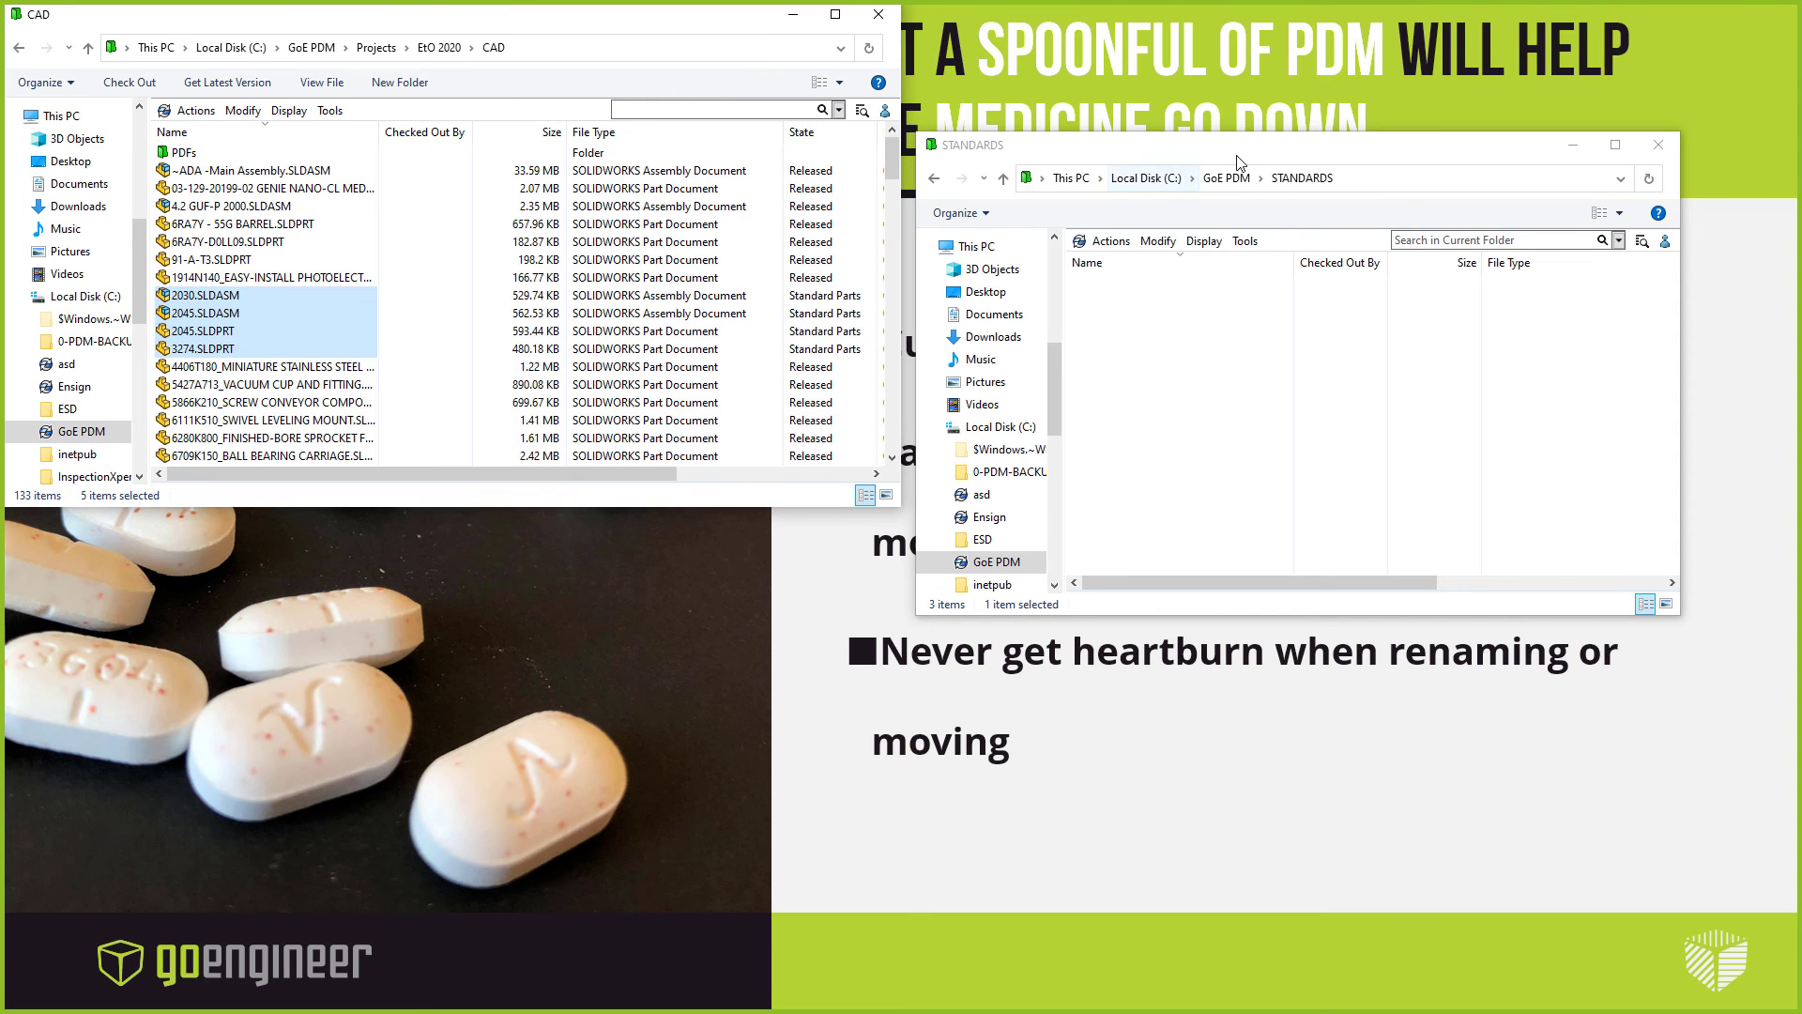
drag(1237, 162, 1794, 4)
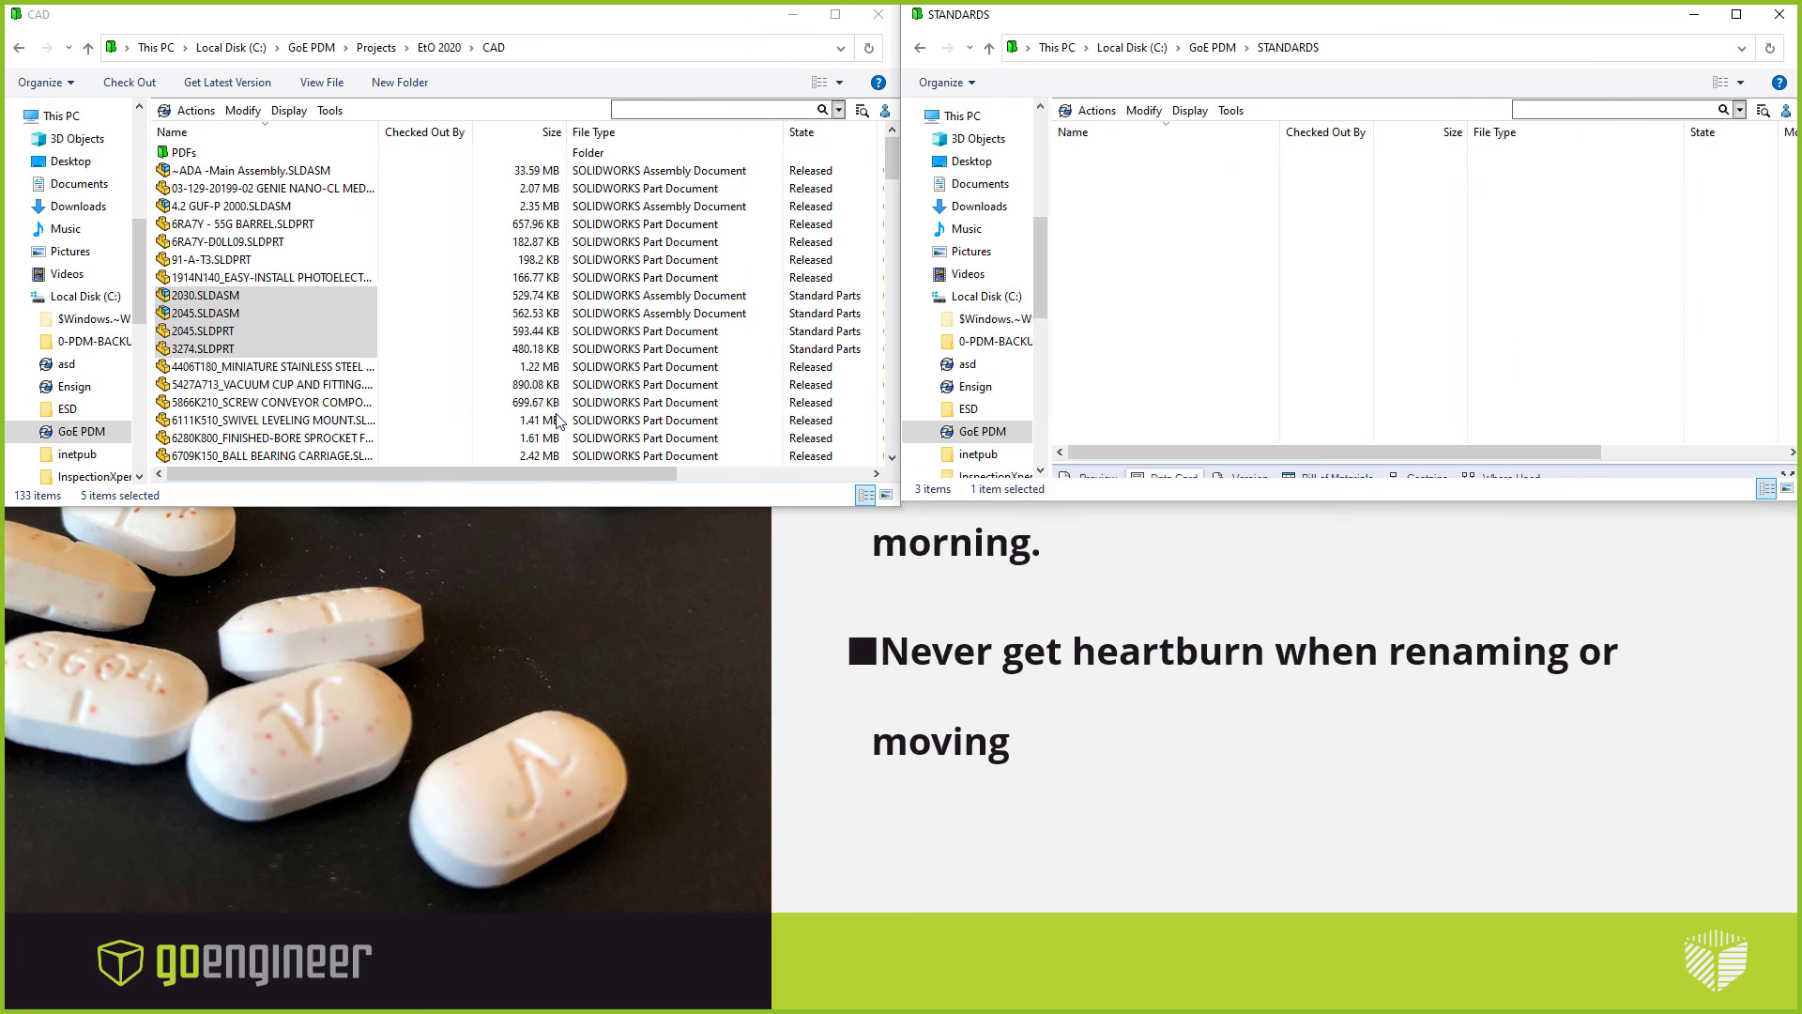
drag(205, 298, 1331, 246)
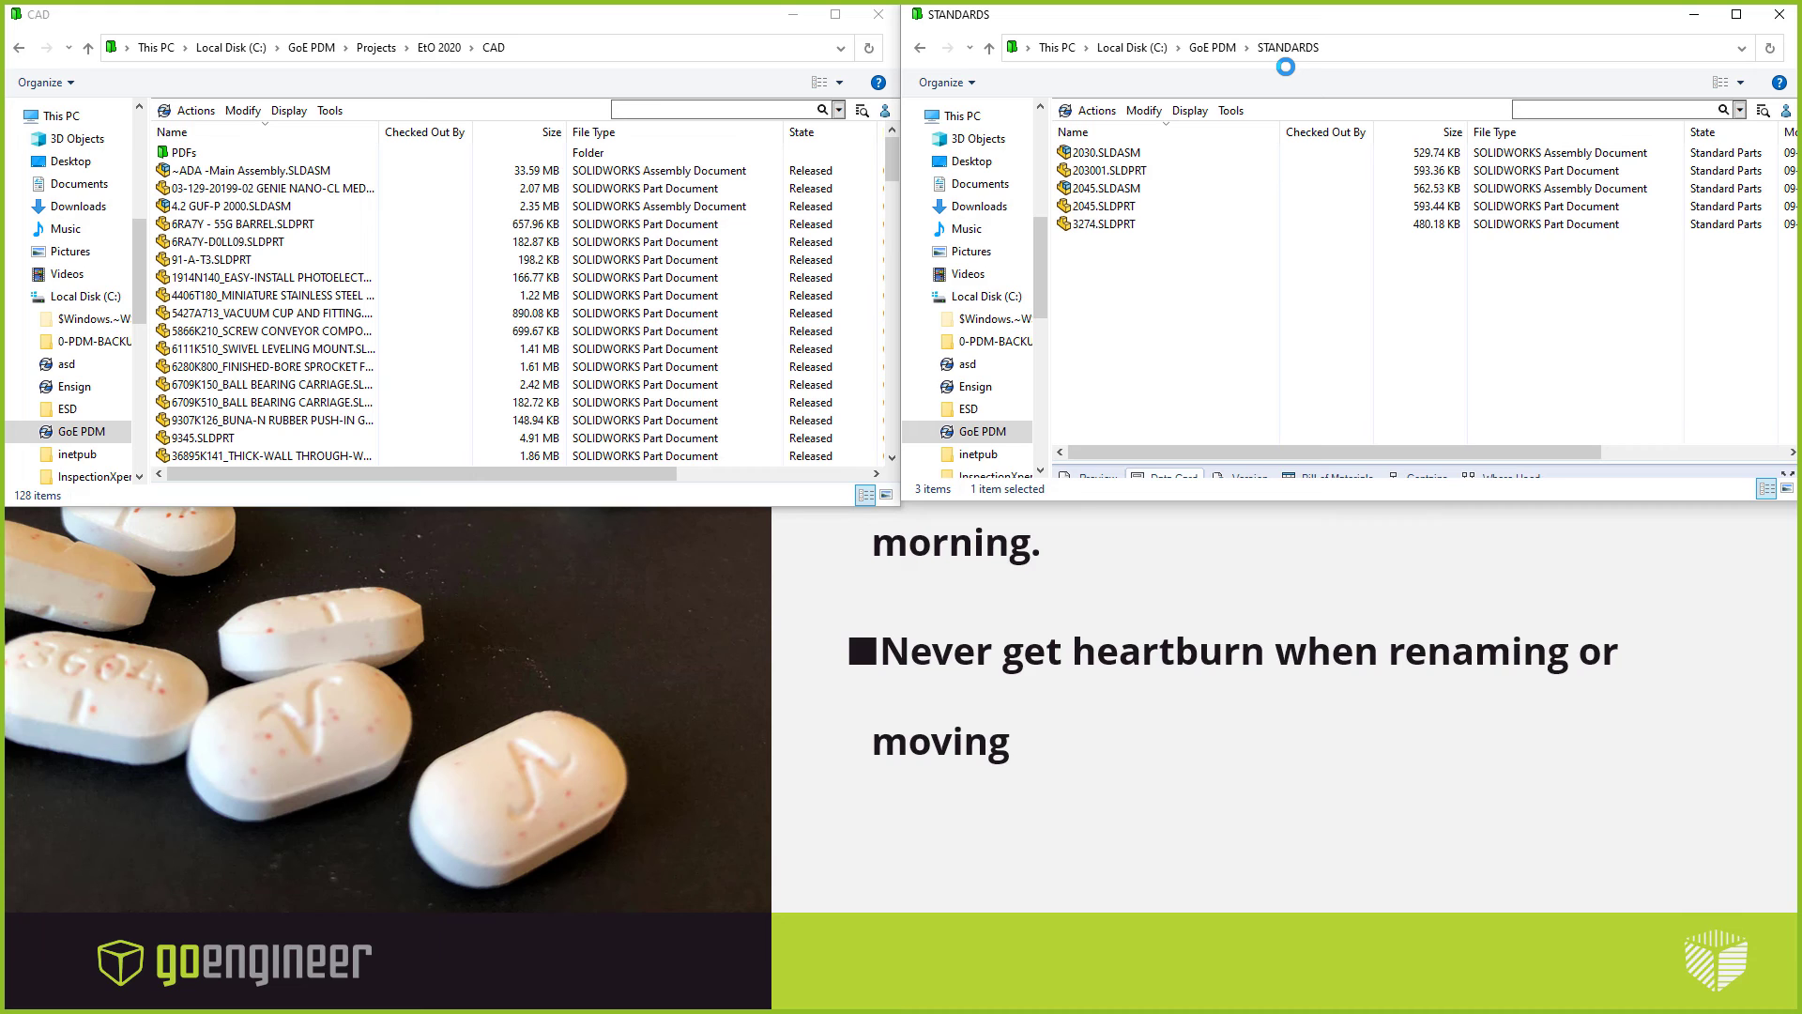
double_click(1361, 26)
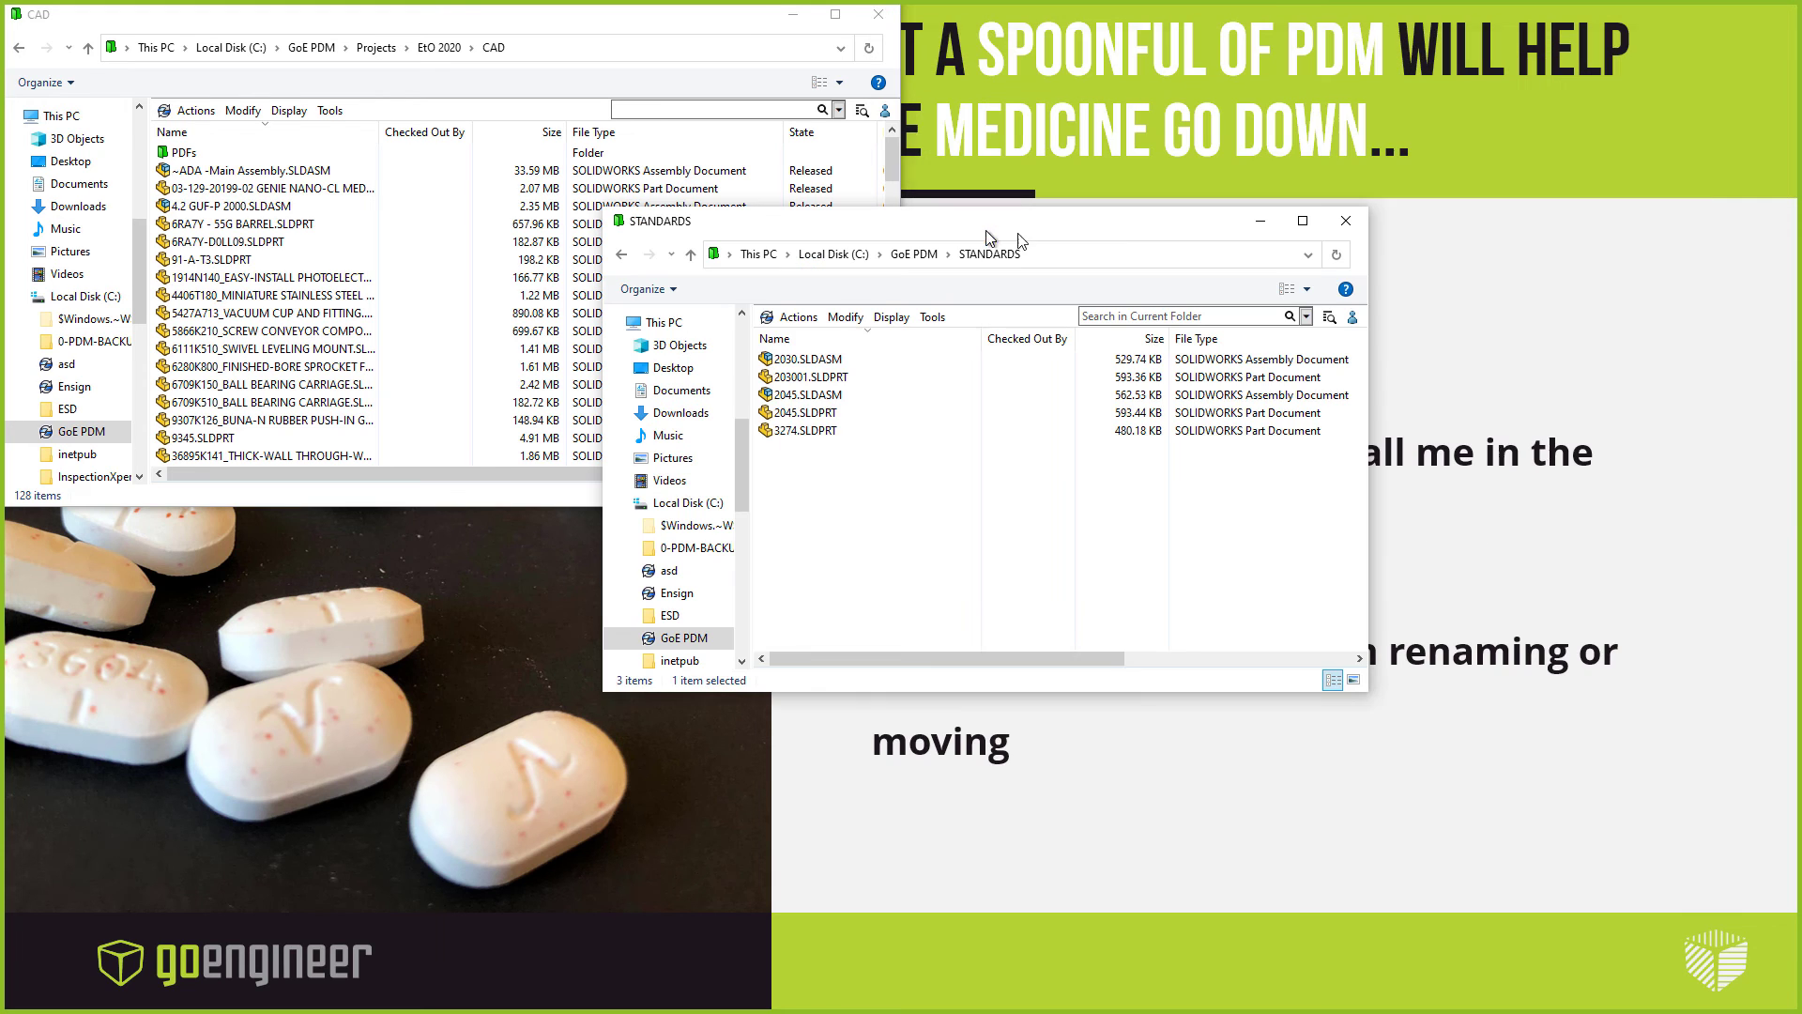
click(1346, 219)
click(242, 168)
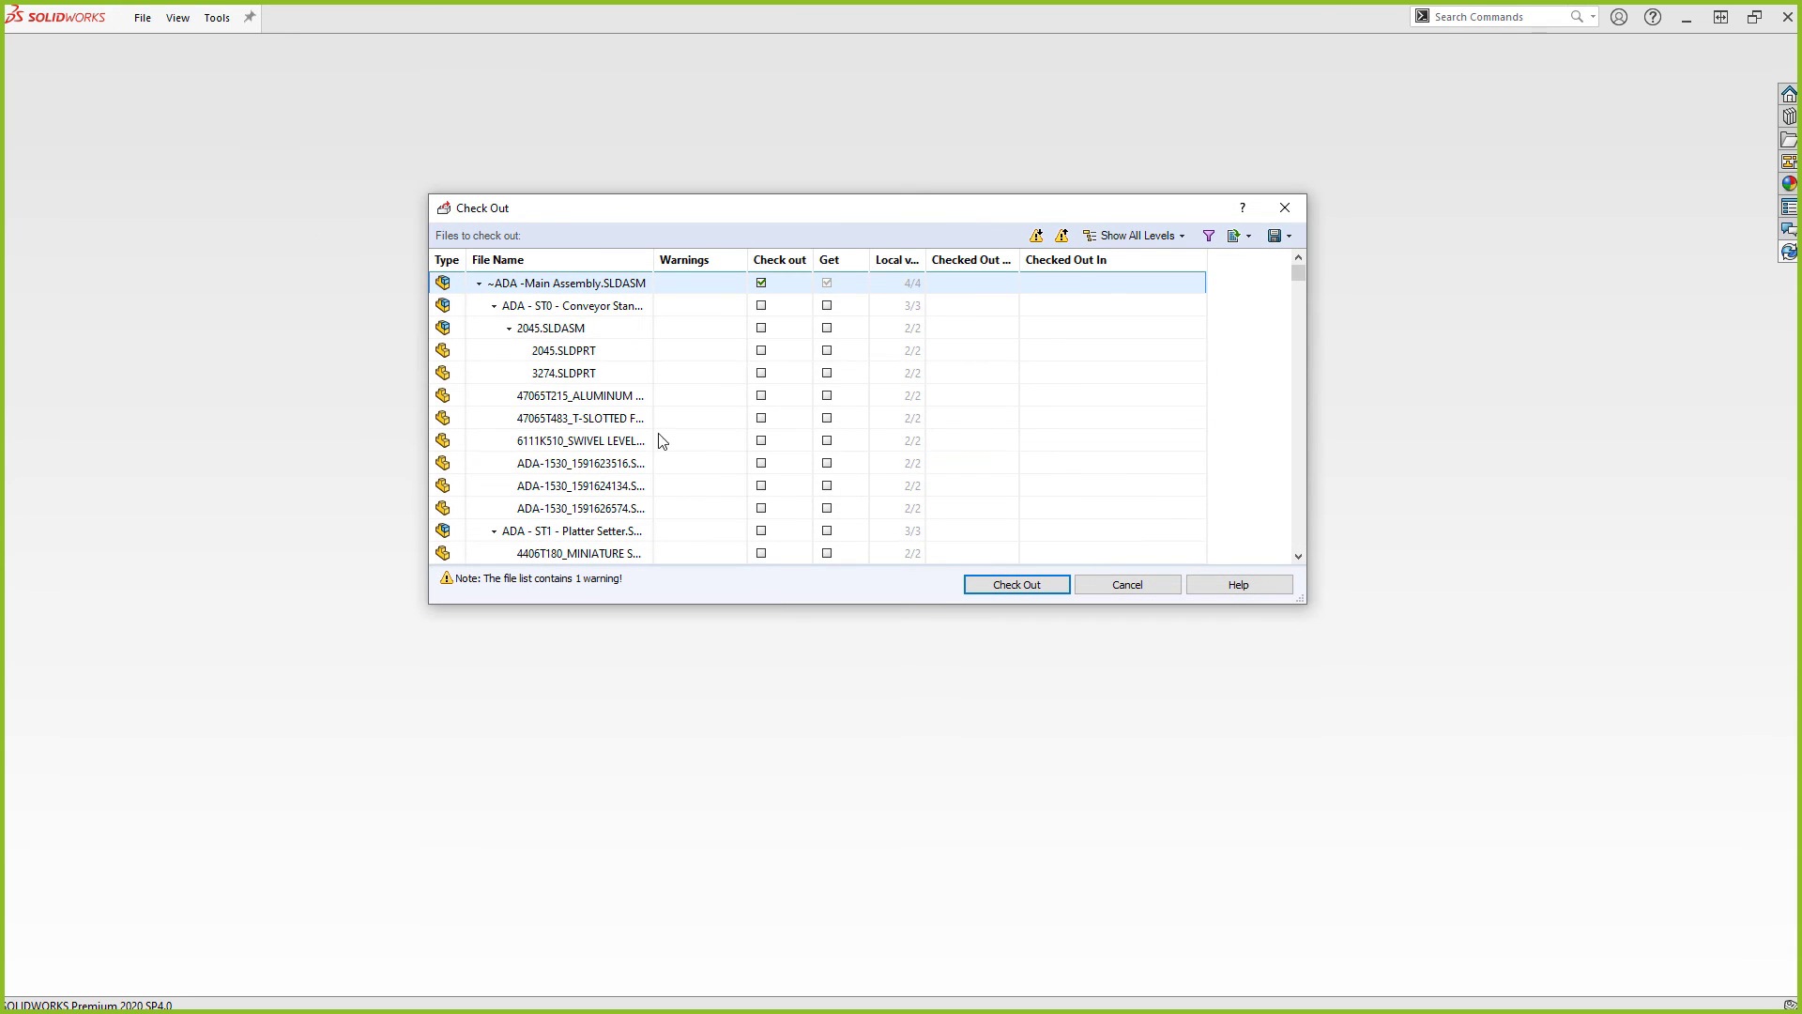
- Cancel the check-out so the ~ADA -Main Assembly opens read-only in SOLIDWORKS
click(1127, 586)
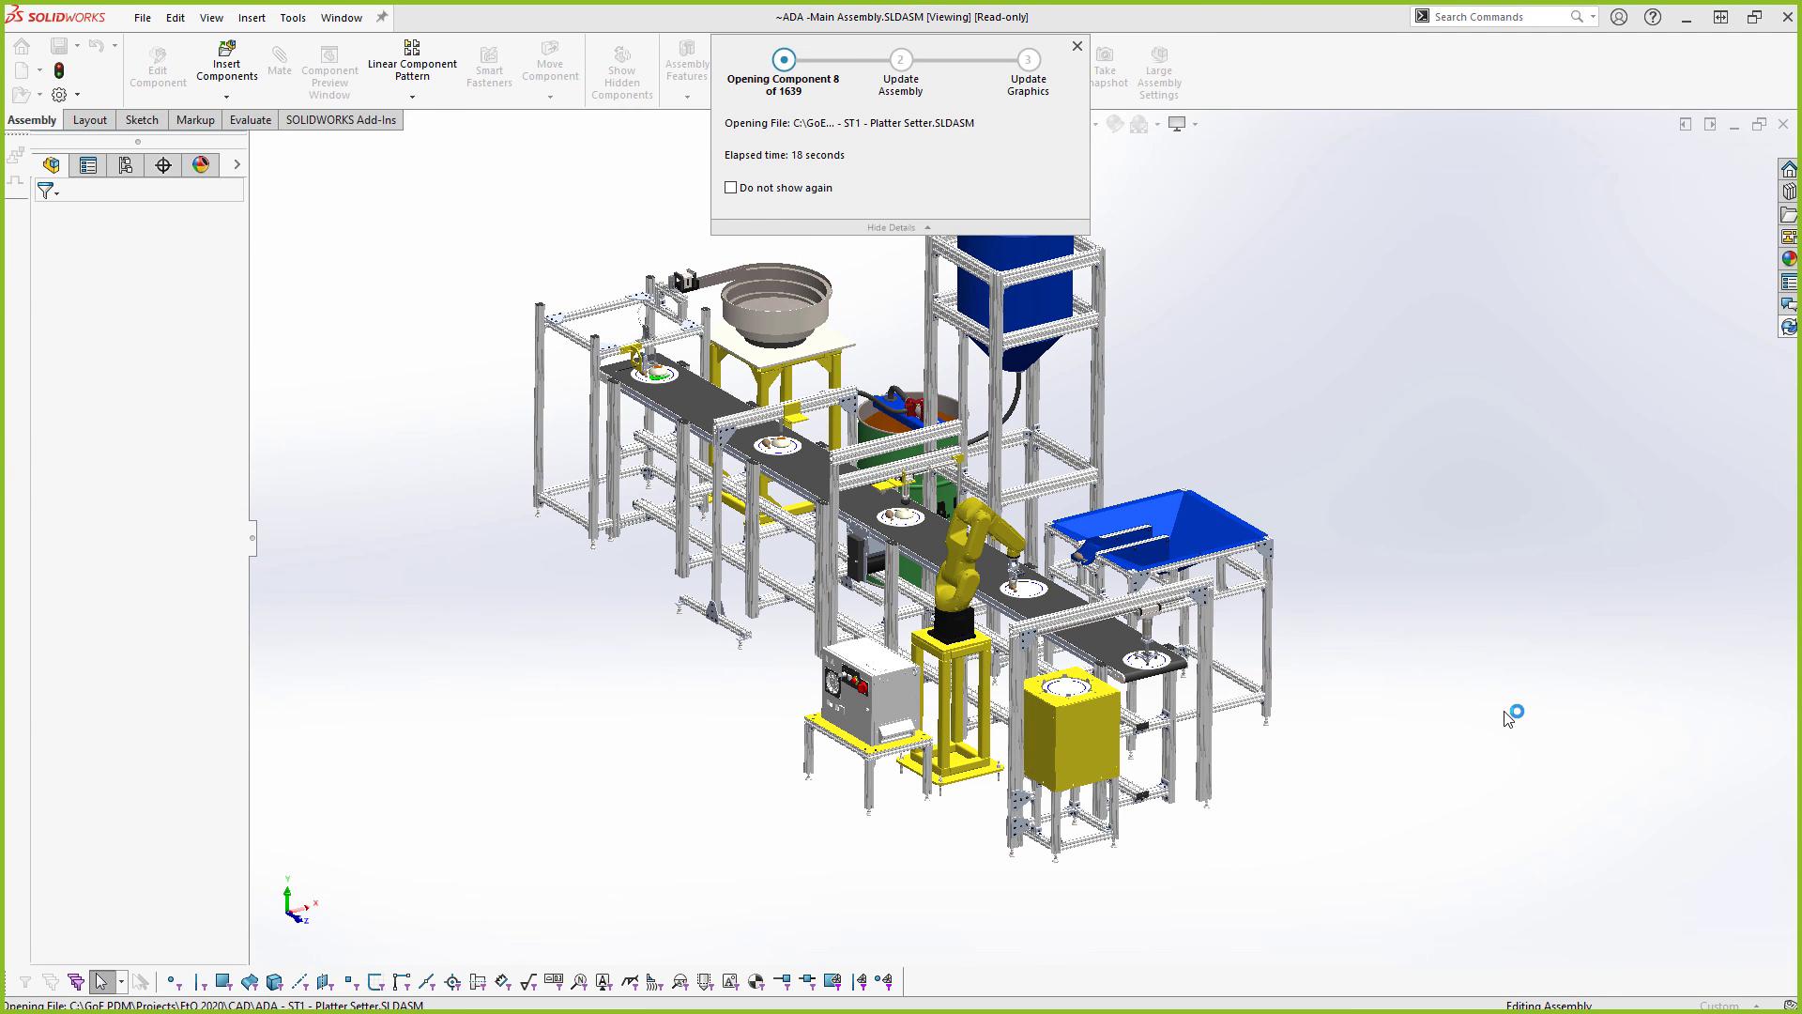
key(alt+Tab)
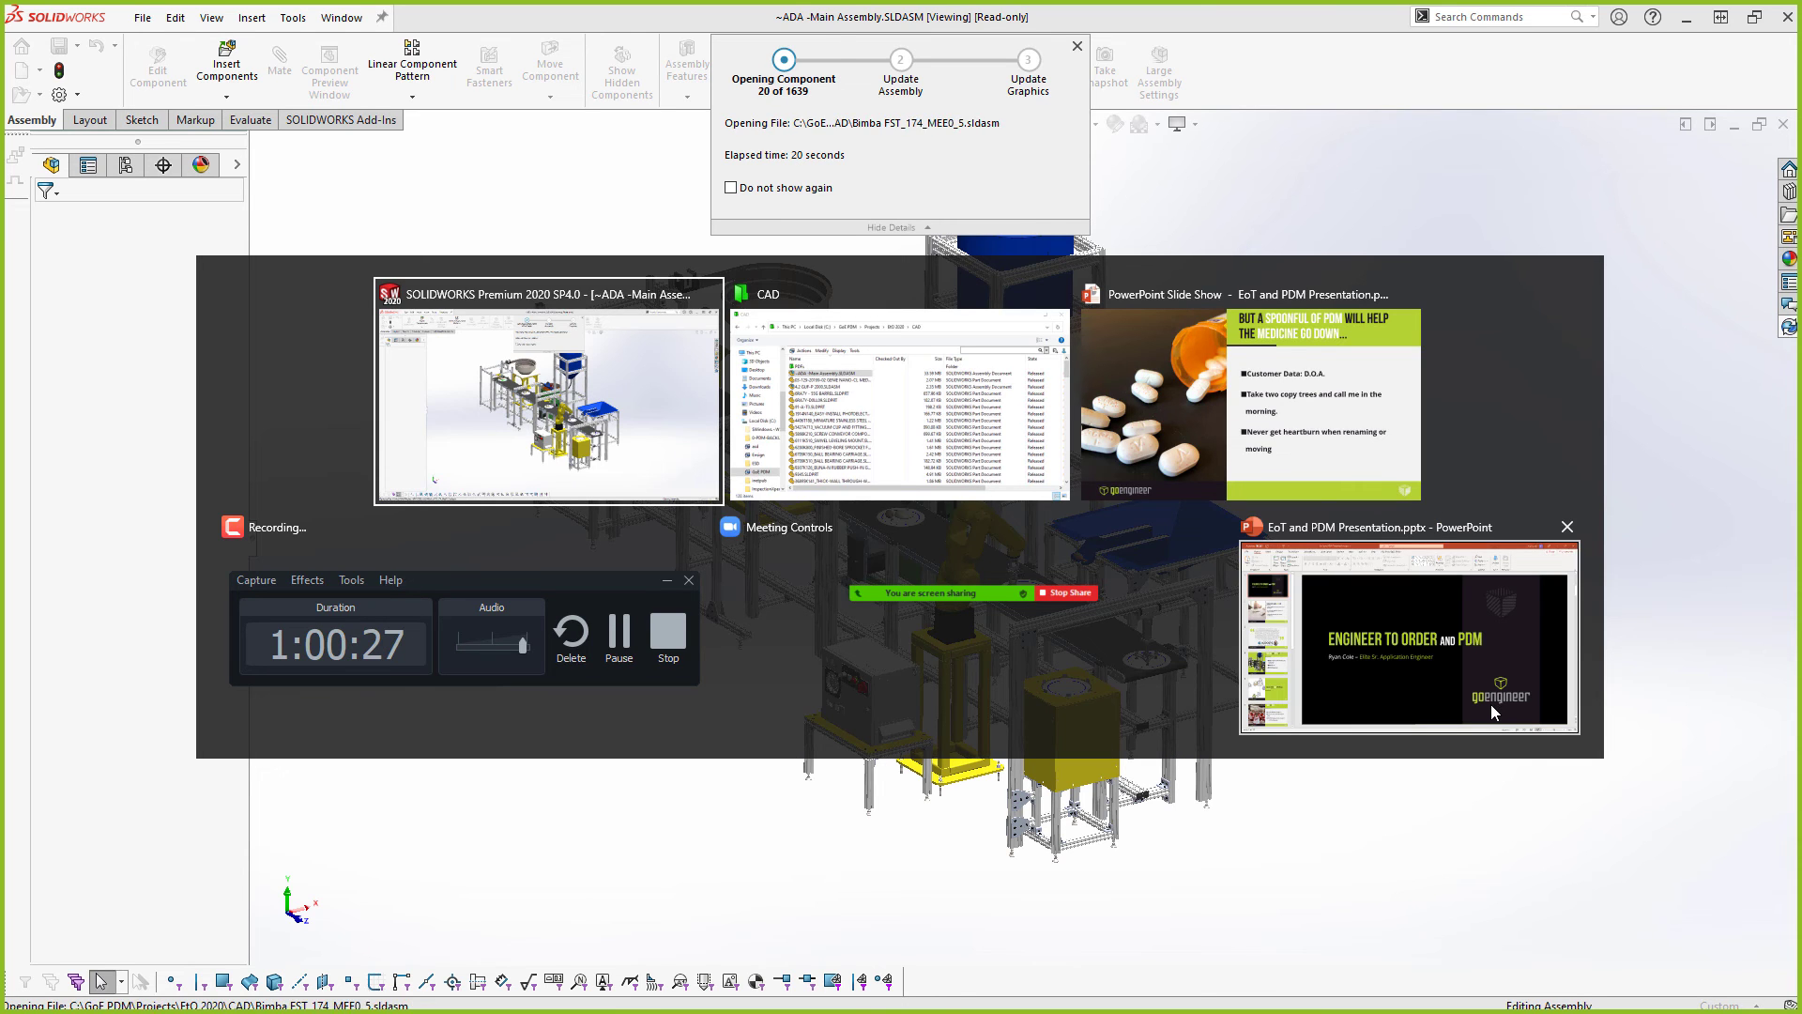